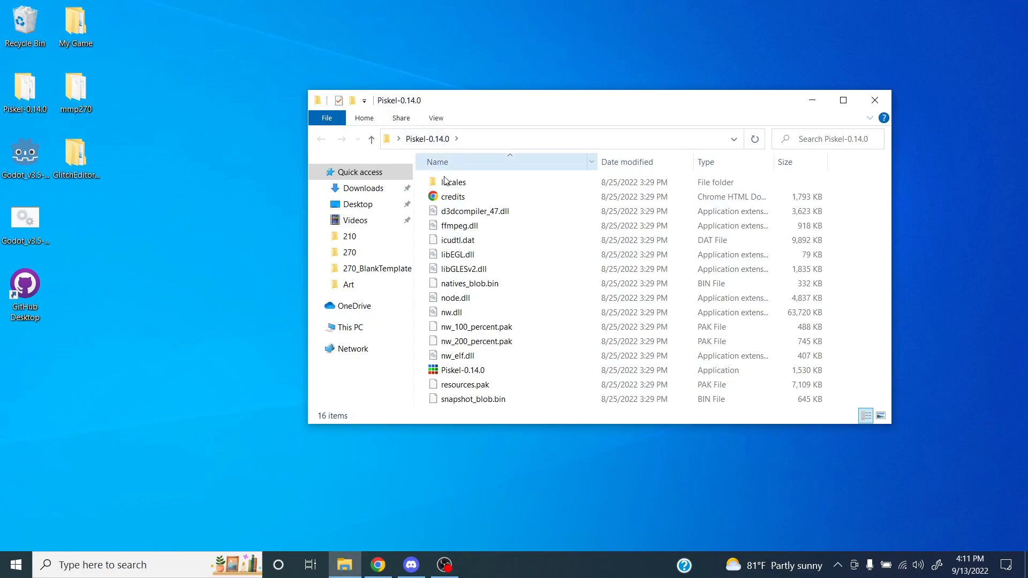
Step: Select the Piskel-0.14.0 application file in its folder
{"action": "left_click", "coordinate": [474, 374]}
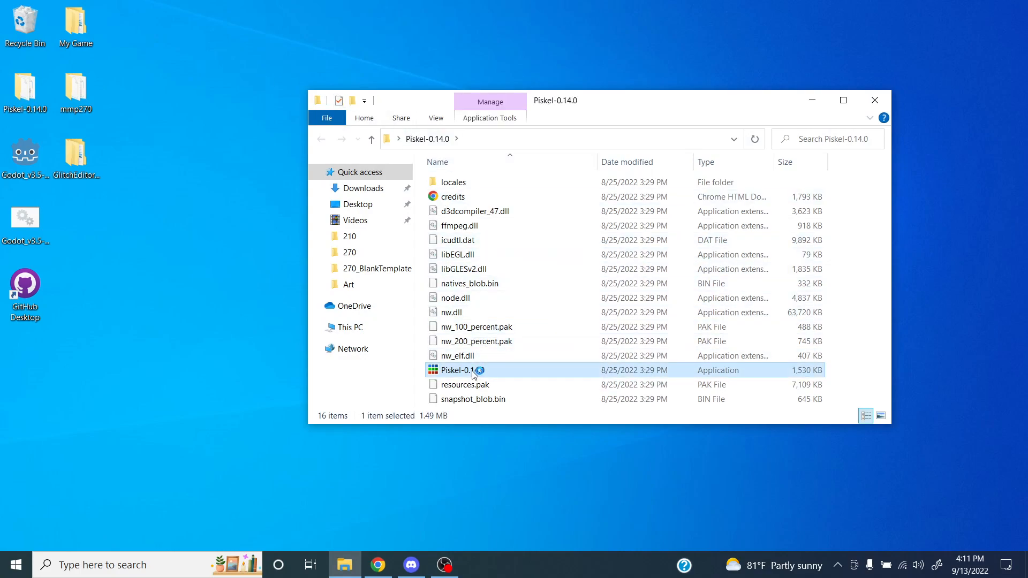
Step: Launch Piskel, then move its window up-left and drag its corner outward to enlarge it
{"action": "key", "text": "Return"}
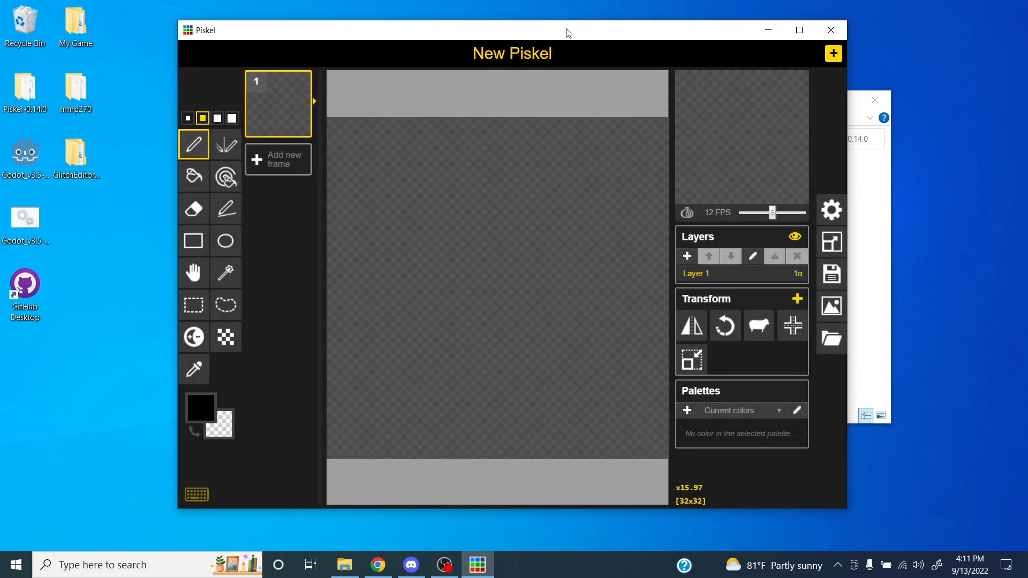
{"action": "left_click_drag", "start_coordinate": [567, 34], "coordinate": [543, 15]}
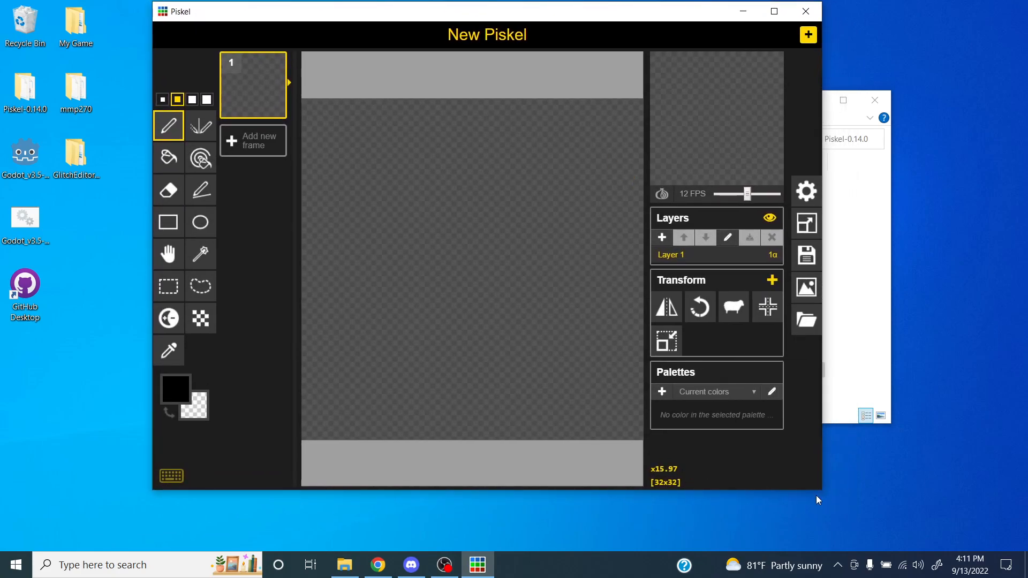
{"action": "left_click_drag", "start_coordinate": [822, 490], "coordinate": [942, 534]}
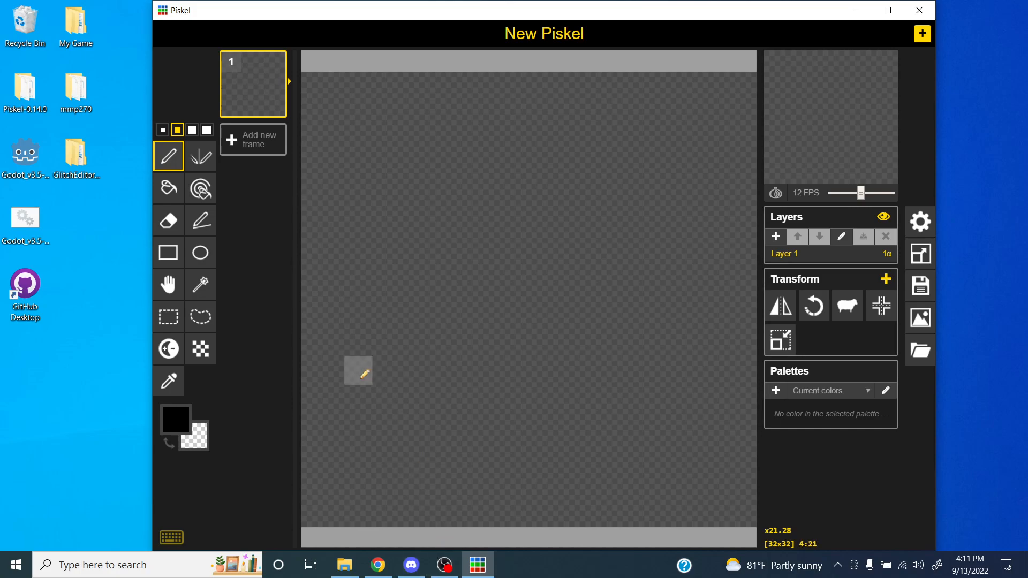
Step: Confirm the canvas width stays at 32 px and choose the smallest pen size
{"action": "left_click", "coordinate": [923, 260]}
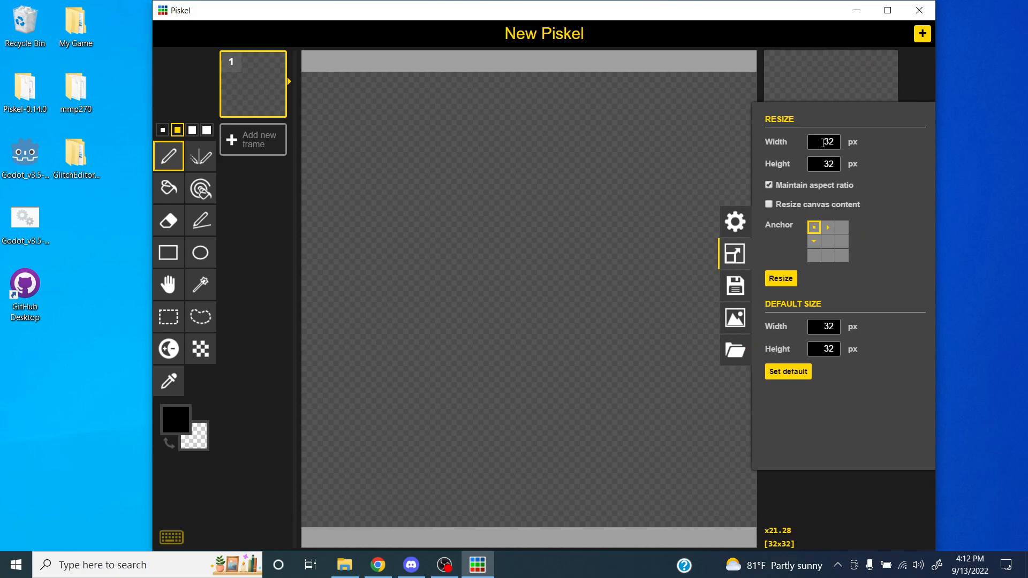
{"action": "double_click", "coordinate": [821, 141]}
{"action": "left_click", "coordinate": [880, 169]}
{"action": "left_click", "coordinate": [162, 130]}
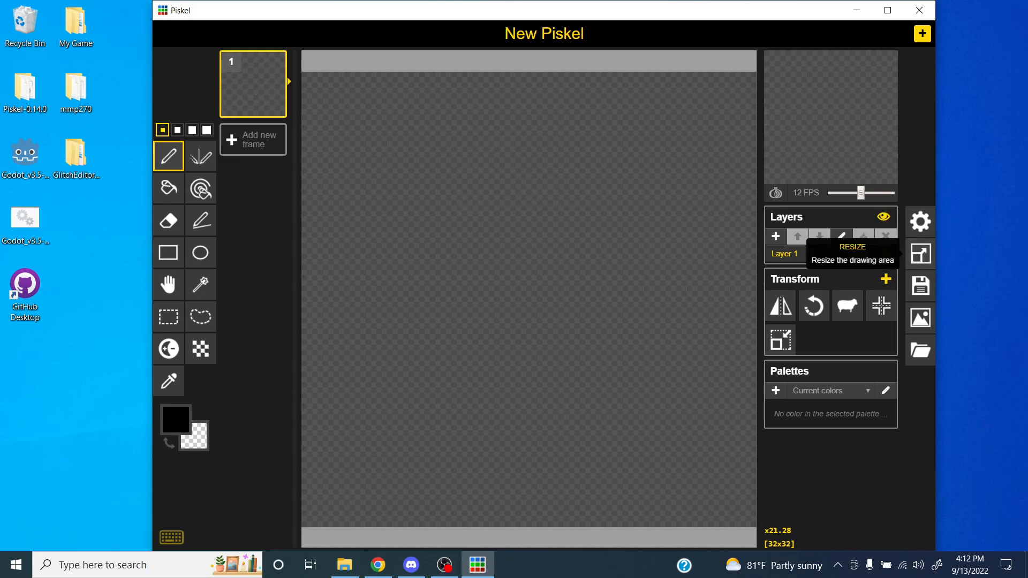
{"action": "left_click", "coordinate": [922, 257]}
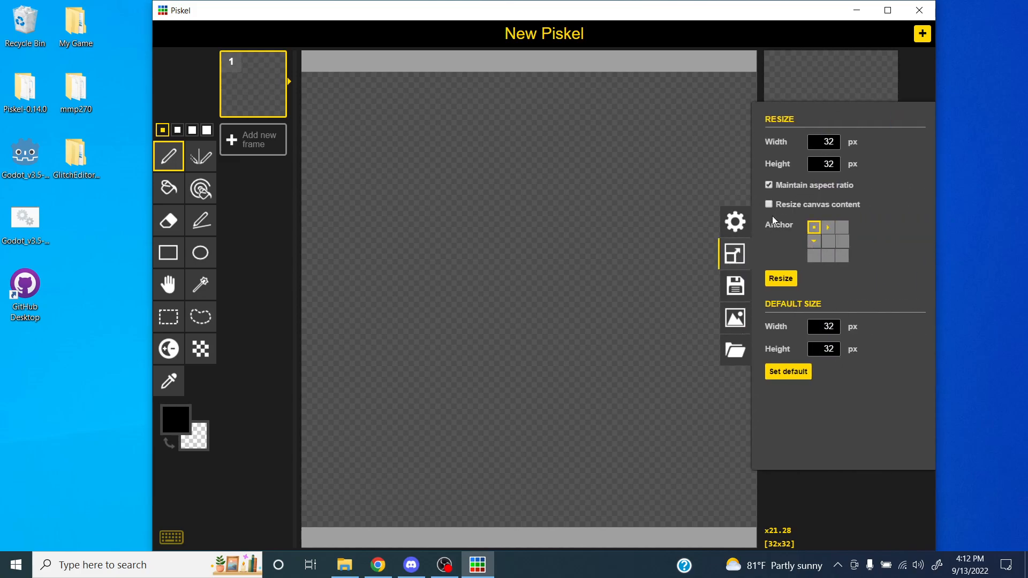
{"action": "left_click", "coordinate": [735, 255]}
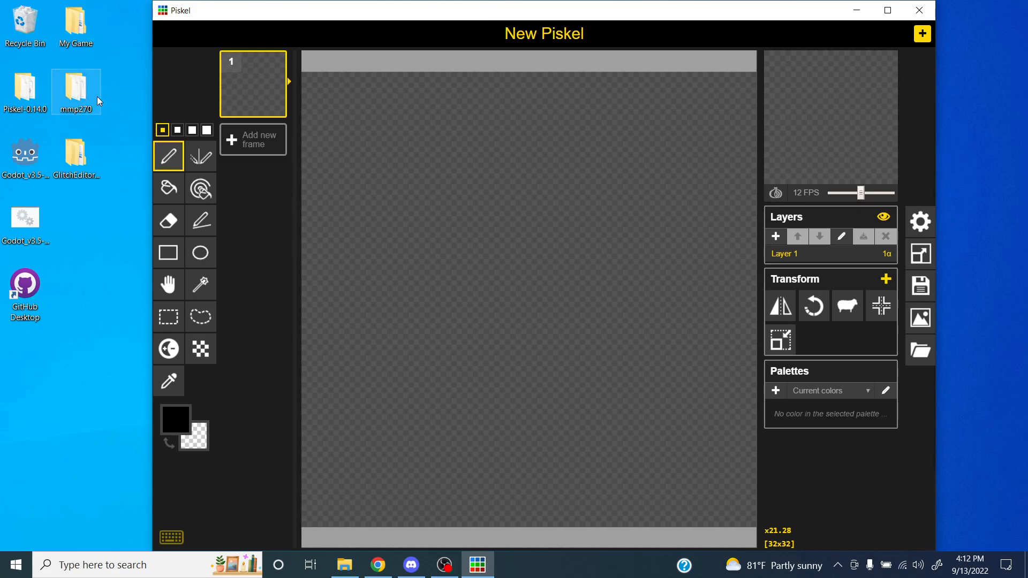
Step: Go to My Game > Art > character and open characters_designs_0, _1 and _2 together
{"action": "double_click", "coordinate": [81, 36]}
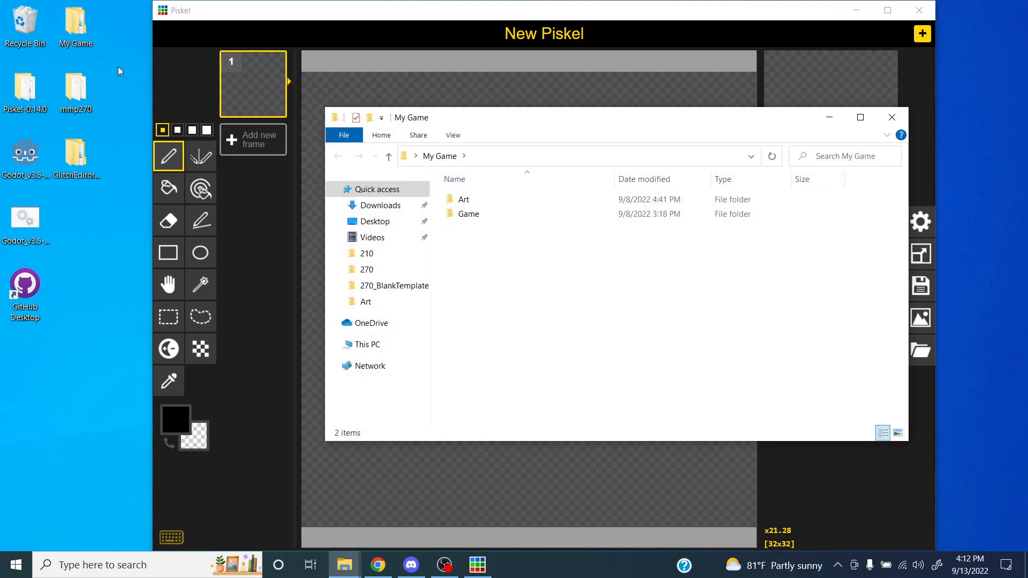
{"action": "left_click_drag", "start_coordinate": [515, 126], "coordinate": [279, 129]}
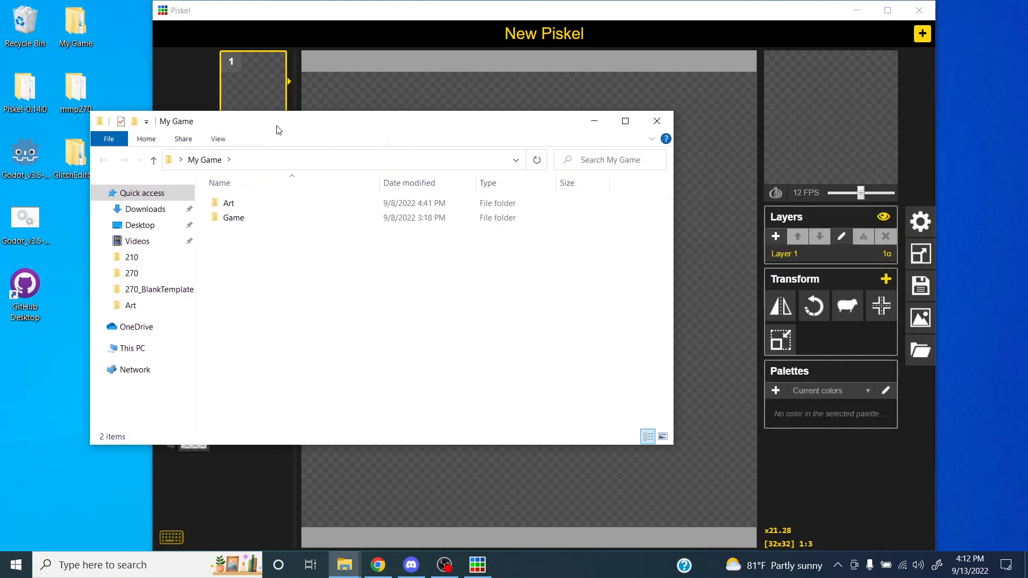
{"action": "double_click", "coordinate": [250, 202]}
{"action": "left_click", "coordinate": [341, 234]}
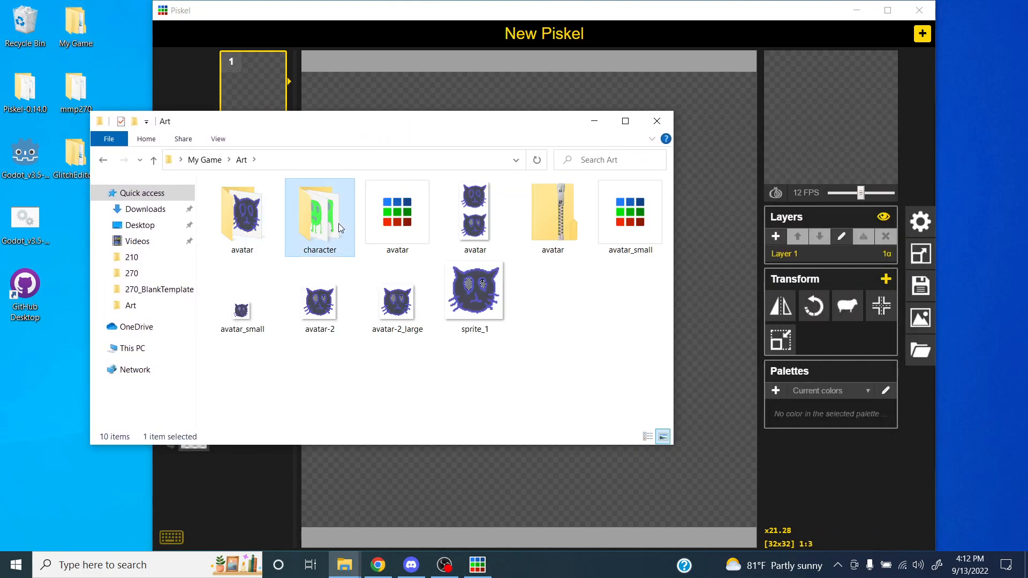
{"action": "double_click", "coordinate": [338, 223]}
{"action": "left_click_drag", "start_coordinate": [516, 262], "coordinate": [399, 226]}
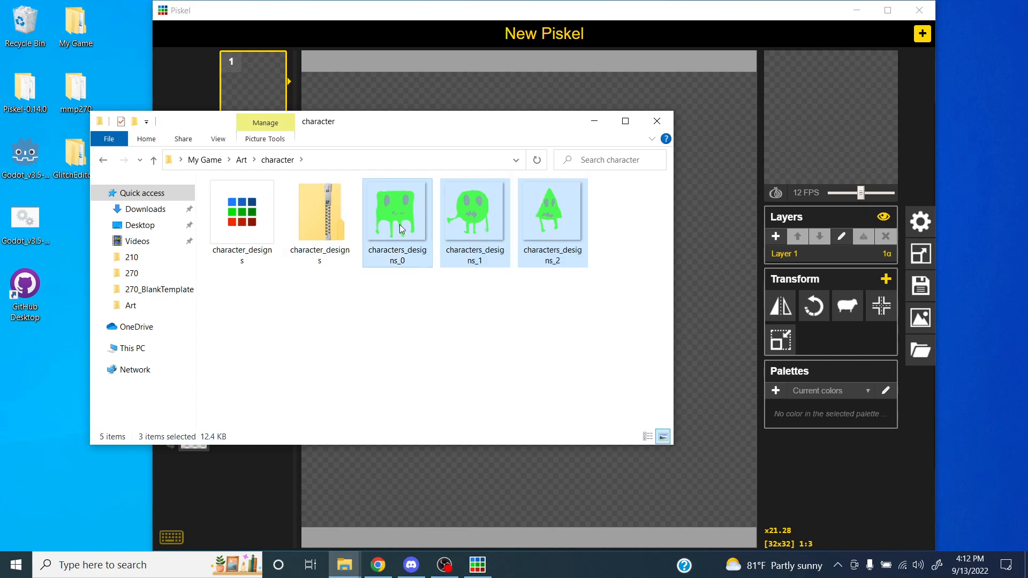
{"action": "right_click", "coordinate": [400, 225]}
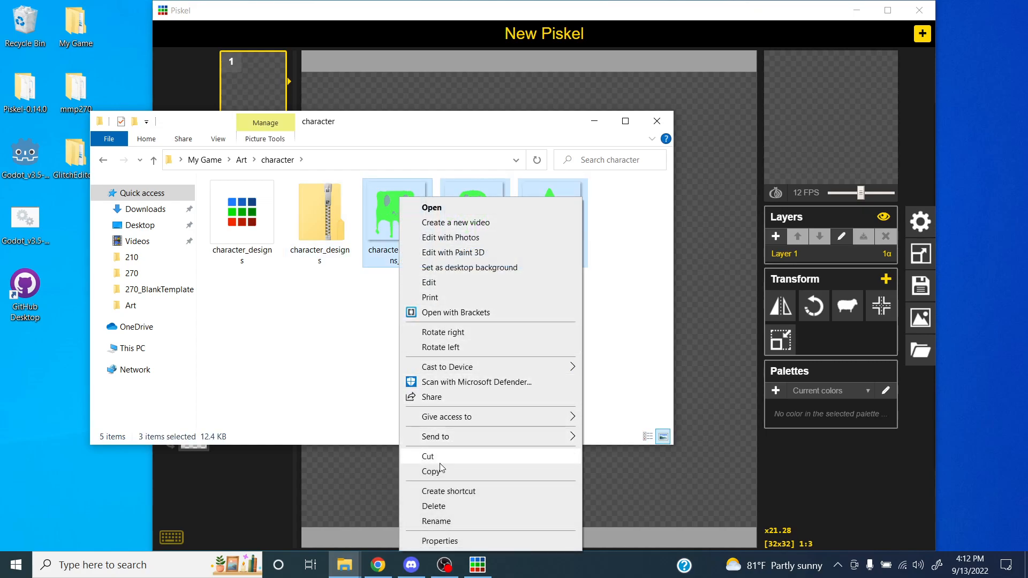
{"action": "left_click", "coordinate": [453, 207]}
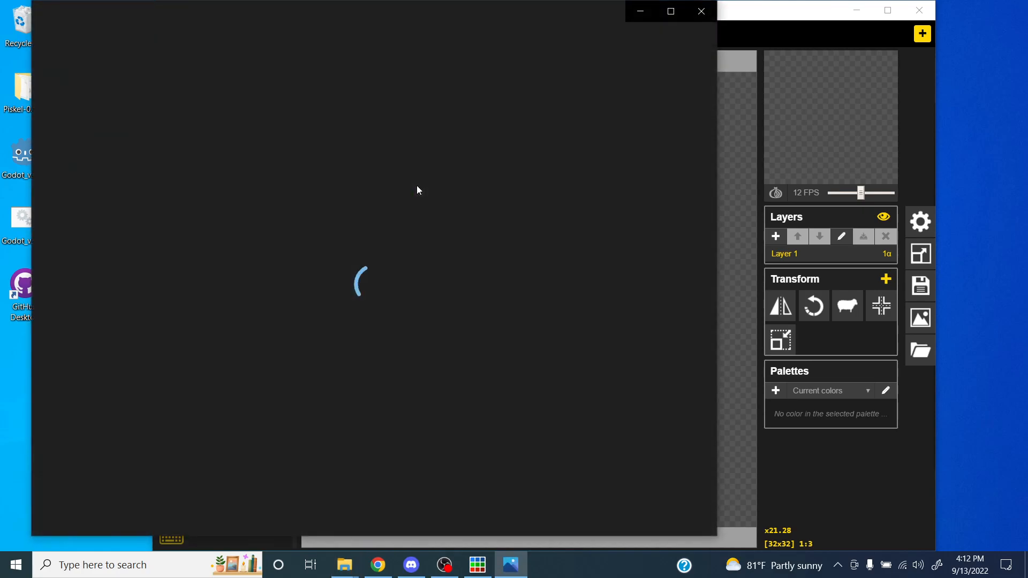
Step: Maximize the viewer, zoom in three times on the square character, then restore the window
{"action": "left_click", "coordinate": [670, 11]}
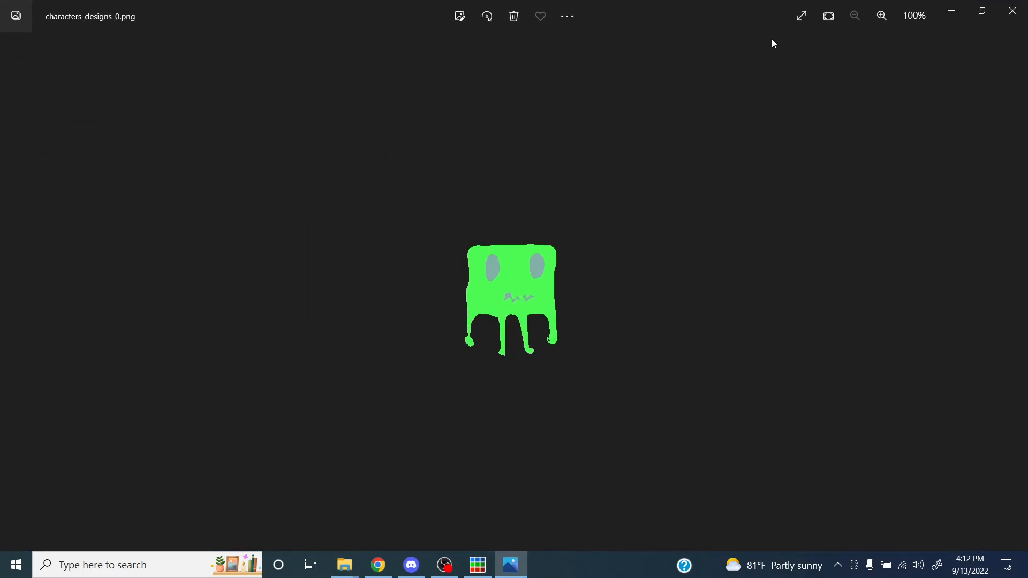
{"action": "left_click", "coordinate": [881, 16]}
{"action": "left_click", "coordinate": [882, 15]}
{"action": "left_click", "coordinate": [882, 16]}
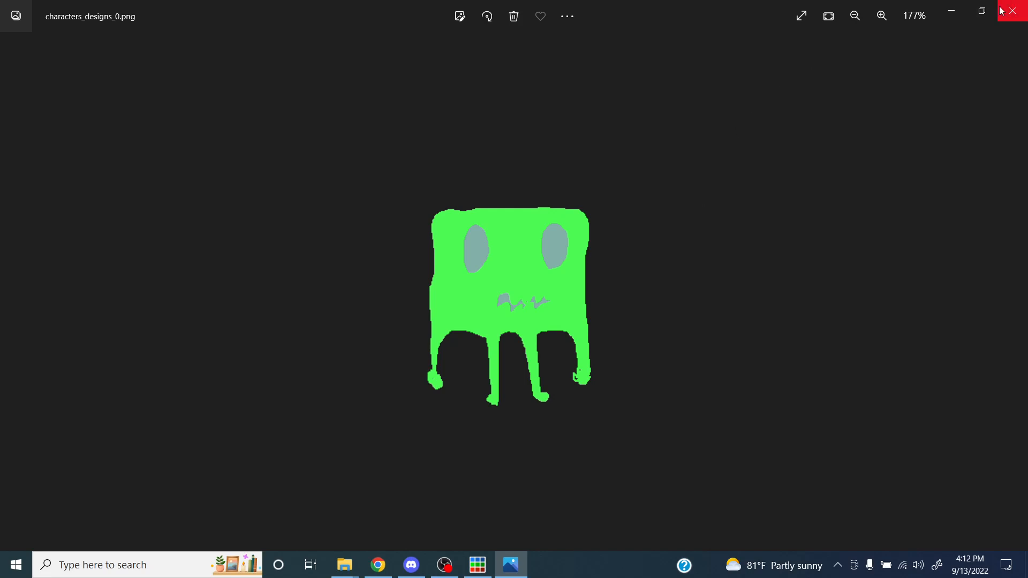
{"action": "left_click", "coordinate": [982, 11]}
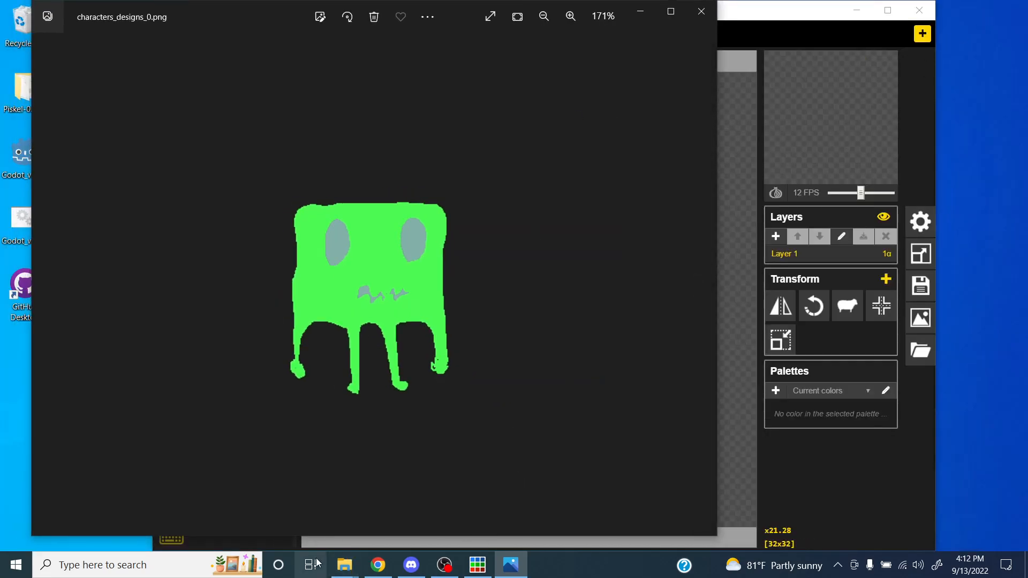
Step: Open characters_designs_1 on its own from the character folder
{"action": "left_click", "coordinate": [344, 565]}
{"action": "left_click", "coordinate": [395, 507]}
{"action": "left_click", "coordinate": [487, 401]}
{"action": "left_click", "coordinate": [480, 235]}
{"action": "double_click", "coordinate": [481, 235]}
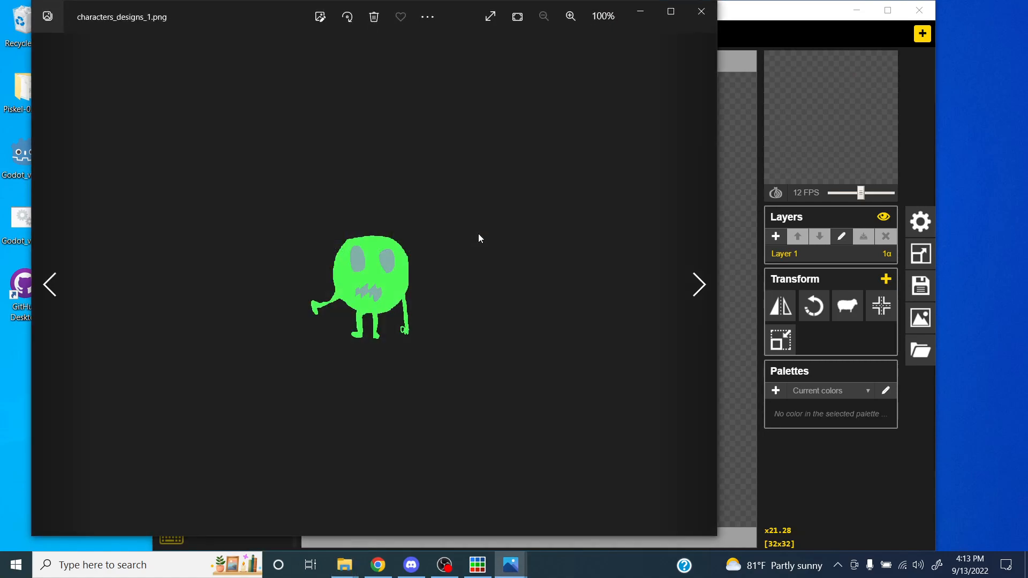
Step: Flip between the round and triangle designs, ending on the triangle character
{"action": "key", "text": "Right"}
{"action": "key", "text": "Left"}
{"action": "key", "text": "Left"}
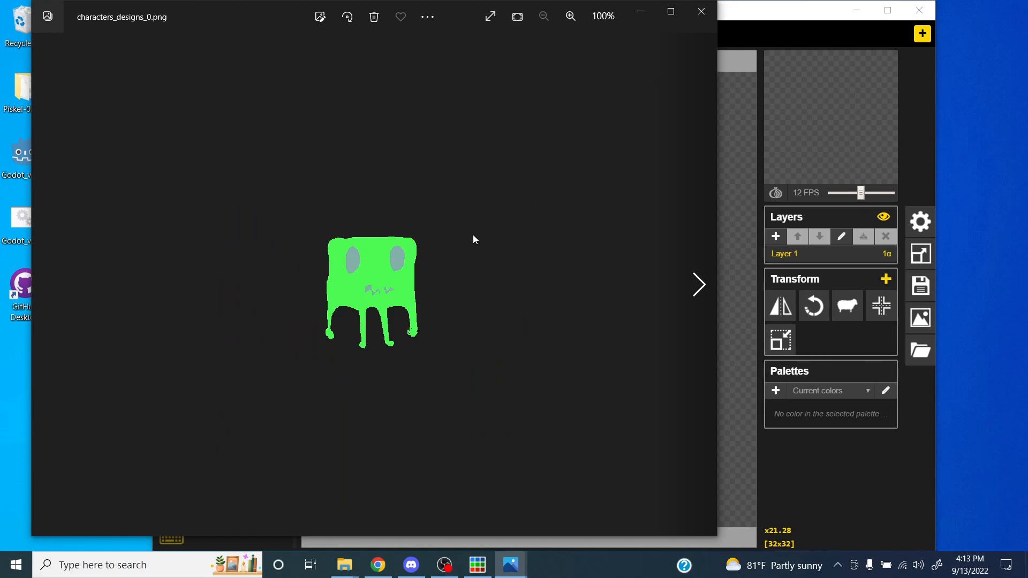
{"action": "key", "text": "Right"}
{"action": "key", "text": "Left"}
{"action": "key", "text": "Right"}
{"action": "key", "text": "Right"}
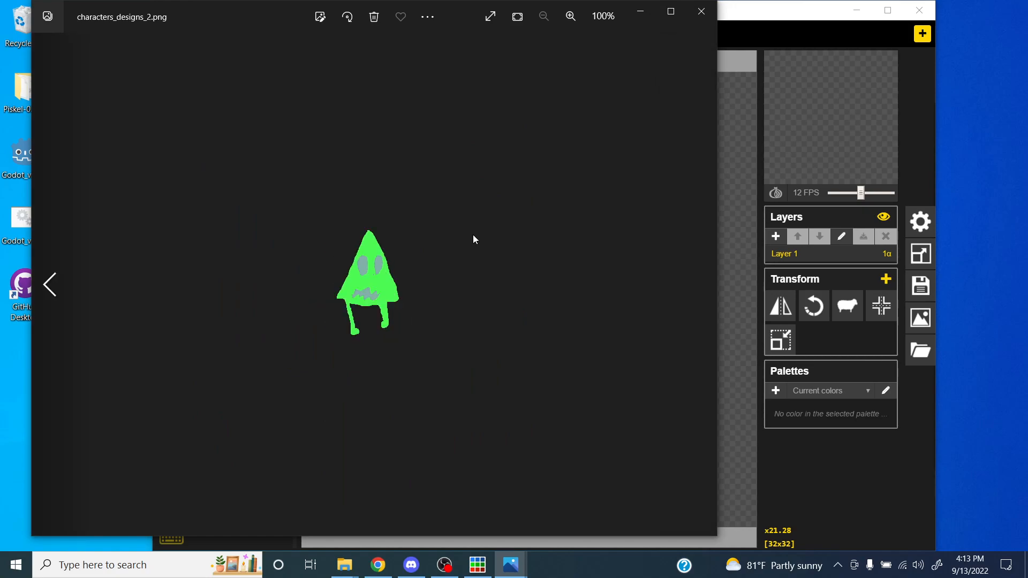
{"action": "key", "text": "Left"}
{"action": "key", "text": "Left"}
{"action": "key", "text": "Right"}
{"action": "key", "text": "Right"}
{"action": "key", "text": "Left"}
{"action": "key", "text": "Right"}
{"action": "key", "text": "Left"}
{"action": "key", "text": "Right"}
{"action": "key", "text": "Left"}
{"action": "key", "text": "Right"}
{"action": "key", "text": "Left"}
{"action": "key", "text": "Left"}
{"action": "key", "text": "Right"}
{"action": "key", "text": "Right"}
{"action": "key", "text": "Left"}
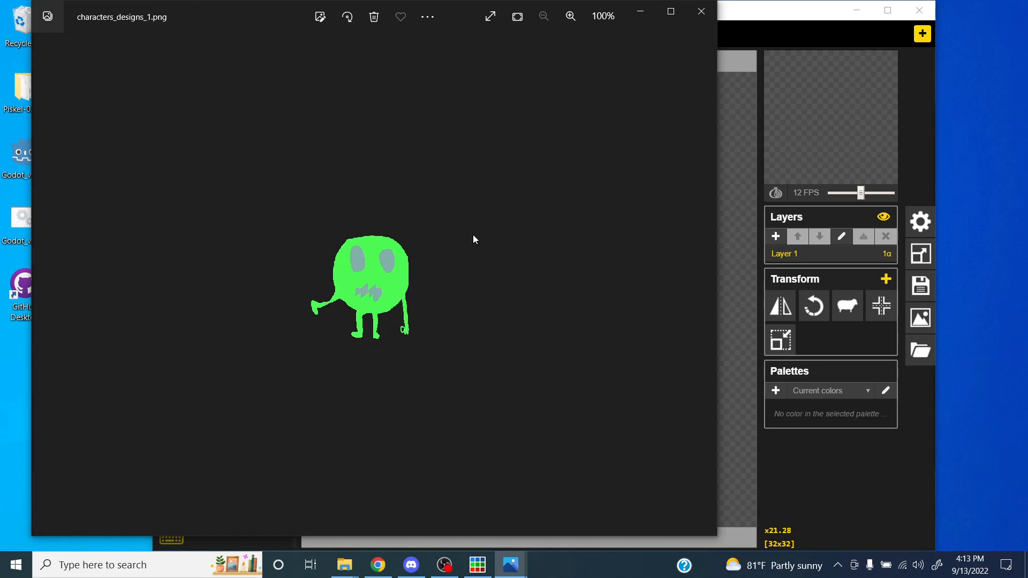
{"action": "key", "text": "Left"}
{"action": "key", "text": "Right"}
{"action": "key", "text": "Right"}
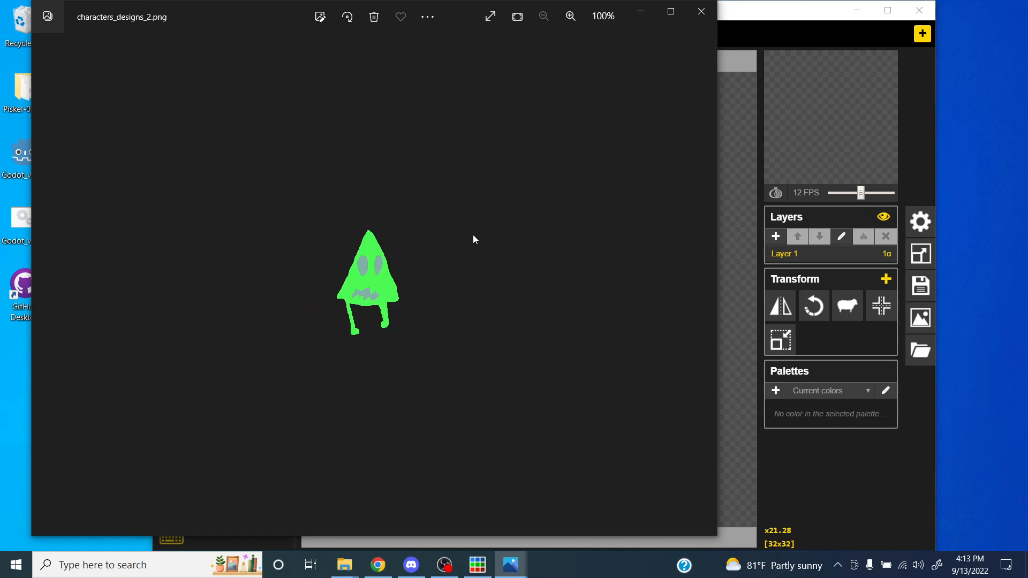
{"action": "key", "text": "Left"}
{"action": "key", "text": "Left"}
{"action": "key", "text": "Right"}
{"action": "key", "text": "Right"}
{"action": "key", "text": "Left"}
{"action": "key", "text": "Right"}
Step: Shrink the triangle viewer and close the large characters_designs_0 viewer
{"action": "left_click_drag", "start_coordinate": [720, 539], "coordinate": [360, 455]}
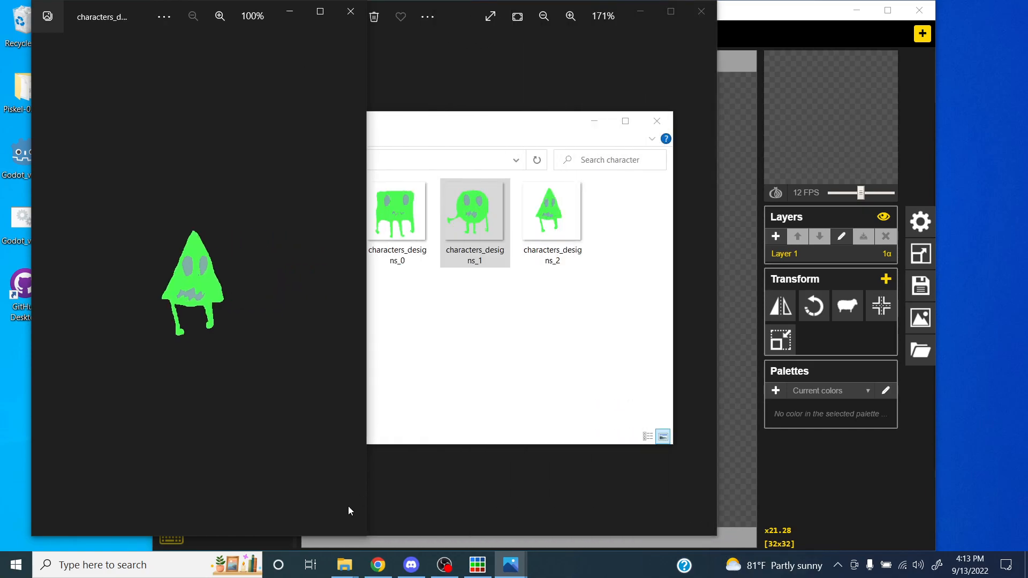
{"action": "left_click_drag", "start_coordinate": [349, 535], "coordinate": [310, 359]}
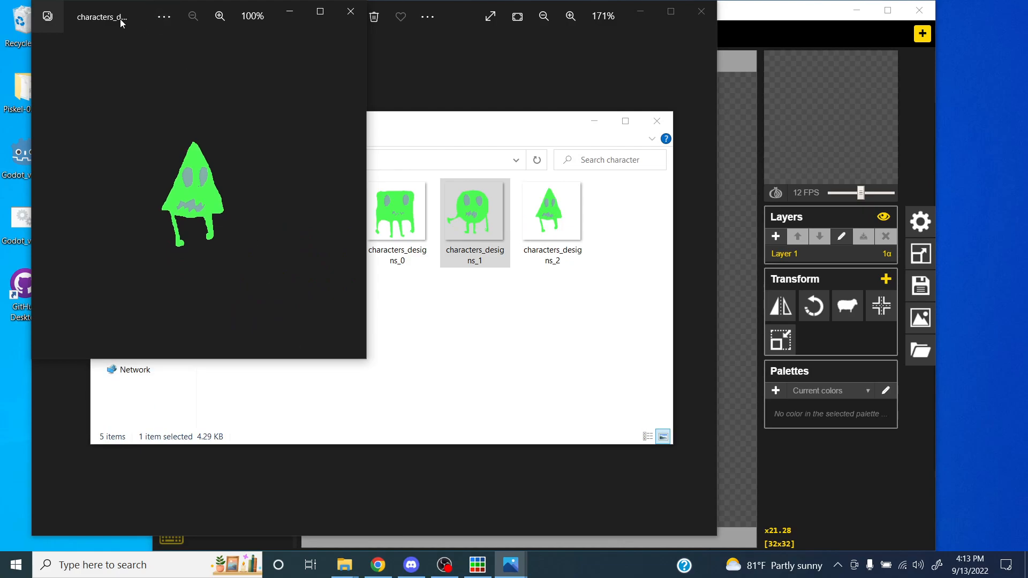
{"action": "left_click_drag", "start_coordinate": [133, 16], "coordinate": [102, 64]}
{"action": "left_click", "coordinate": [803, 23]}
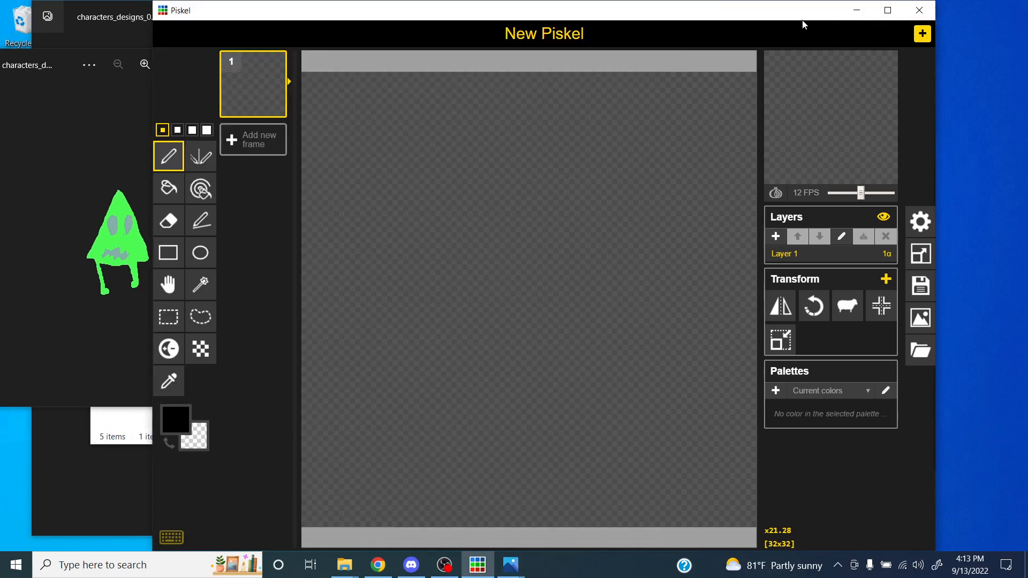
{"action": "left_click", "coordinate": [45, 64]}
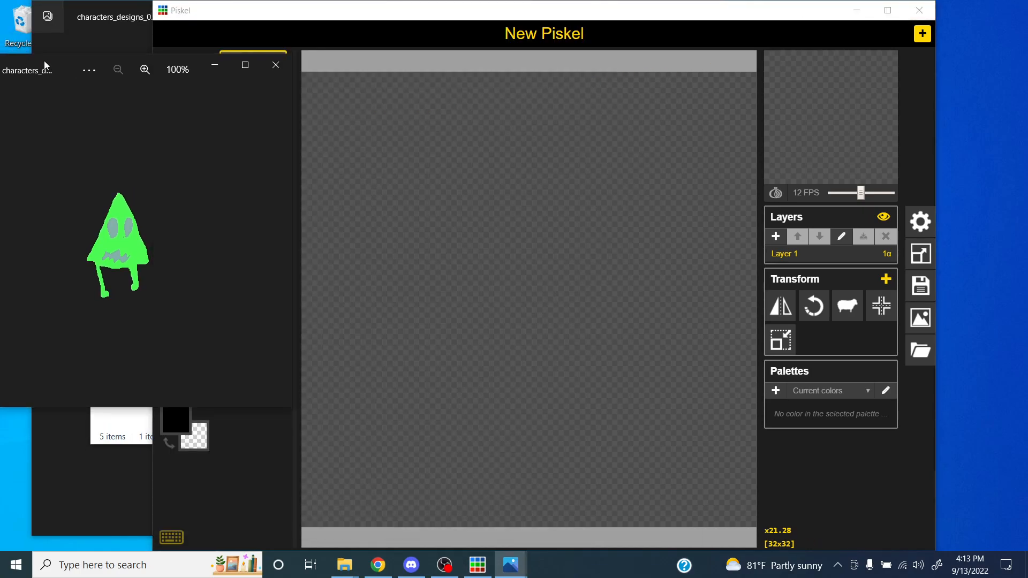
{"action": "left_click", "coordinate": [131, 51]}
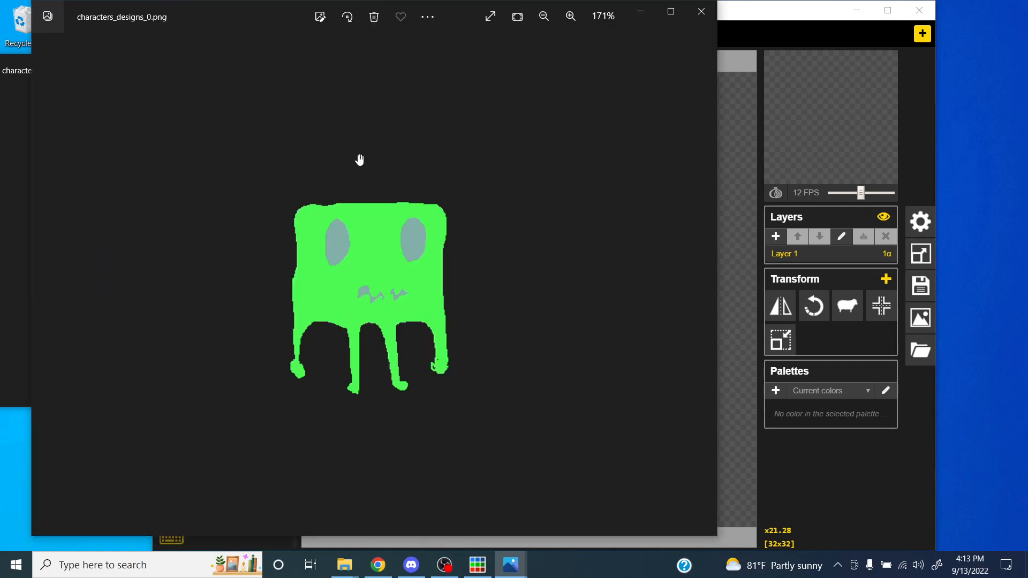
{"action": "left_click", "coordinate": [707, 14]}
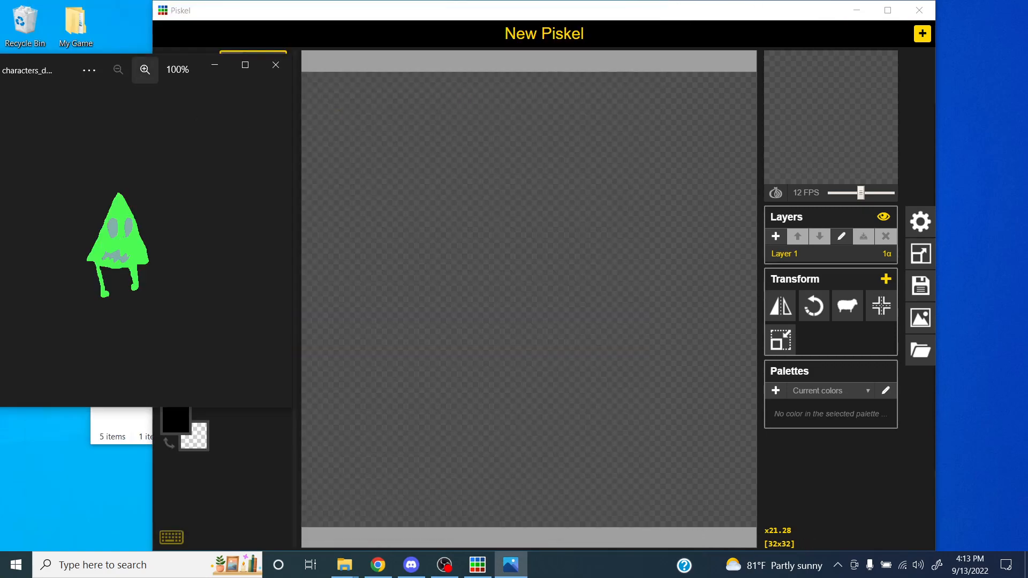
Step: Shift Piskel right and place the small triangle viewer beside its canvas
{"action": "left_click_drag", "start_coordinate": [141, 98], "coordinate": [129, 116]}
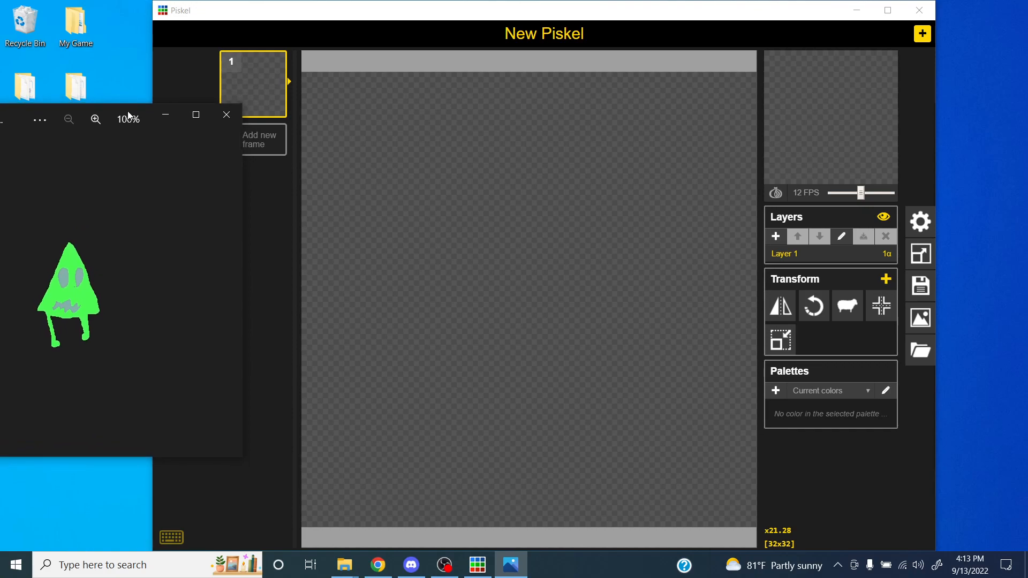
{"action": "left_click", "coordinate": [461, 13]}
{"action": "left_click_drag", "start_coordinate": [462, 13], "coordinate": [545, 14]}
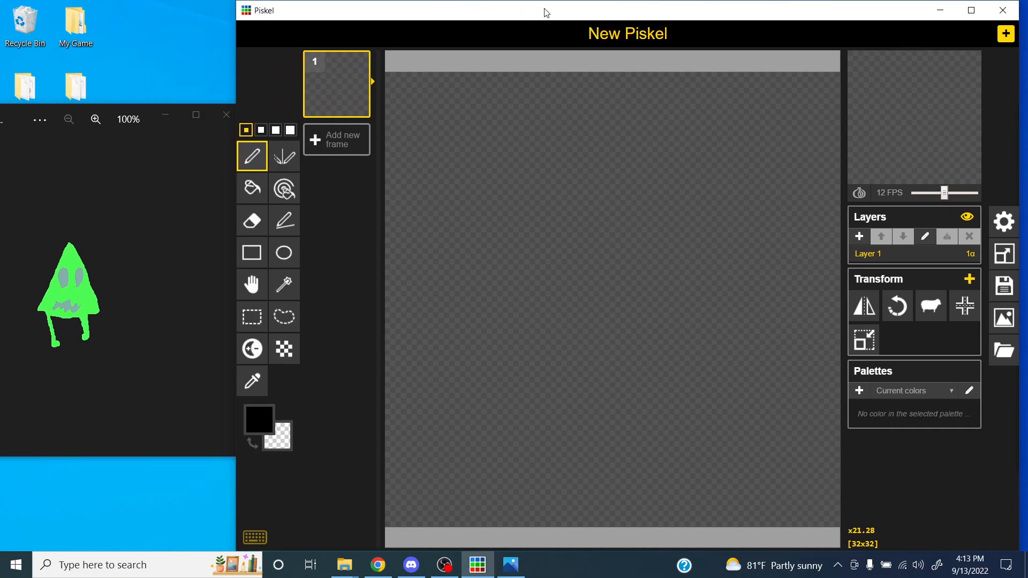
{"action": "left_click_drag", "start_coordinate": [137, 111], "coordinate": [155, 166]}
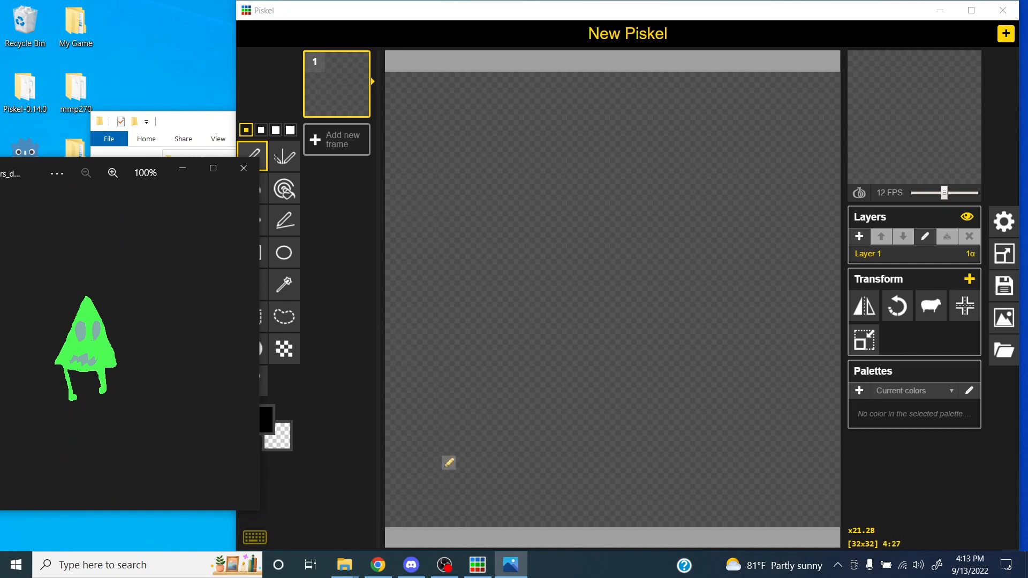
Step: Focus the Piskel editor and move the triangle reference lower, next to the canvas
{"action": "left_click", "coordinate": [343, 21]}
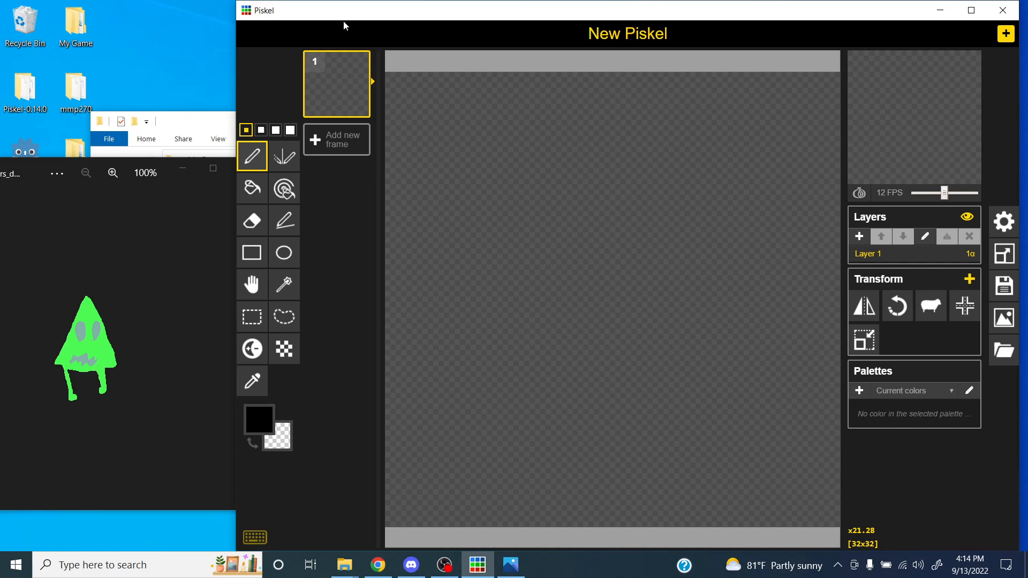
{"action": "left_click_drag", "start_coordinate": [139, 161], "coordinate": [181, 207]}
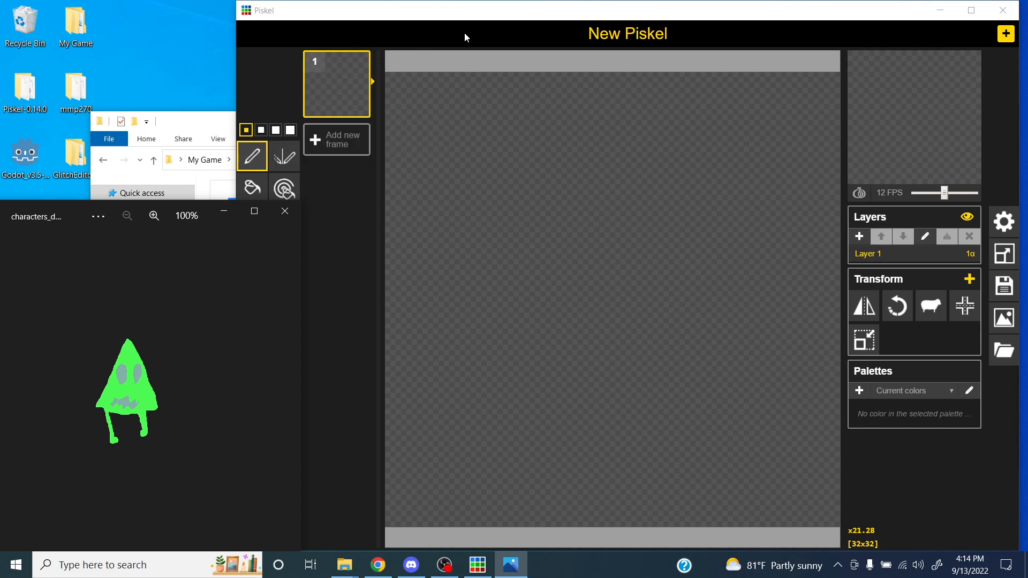
Step: Launch Epic Pen via a 'pen' search and recent apps, then check the tray for it
{"action": "left_click", "coordinate": [172, 562]}
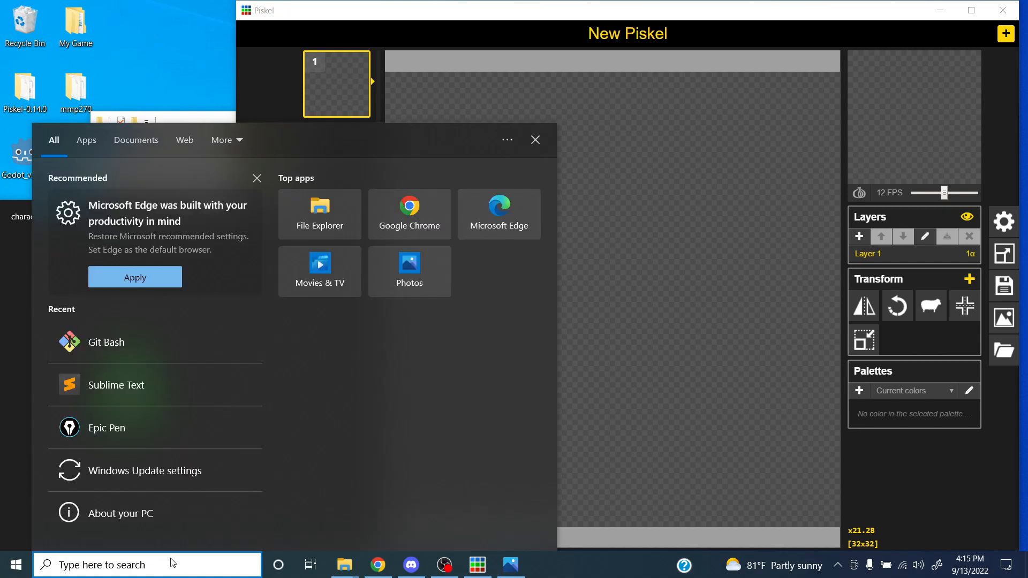
{"action": "type", "text": "pen"}
{"action": "key", "text": "Escape"}
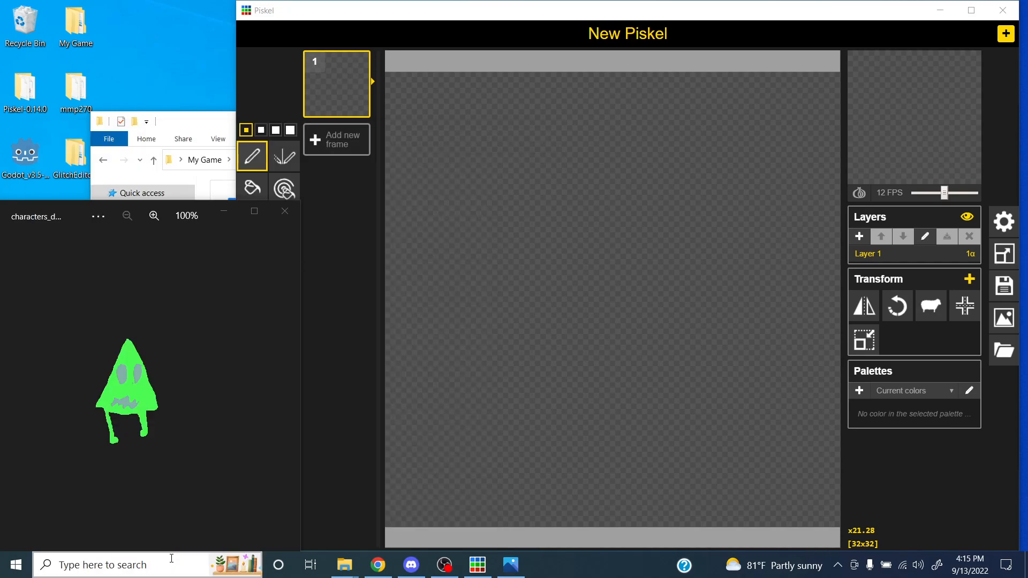
{"action": "left_click", "coordinate": [137, 567]}
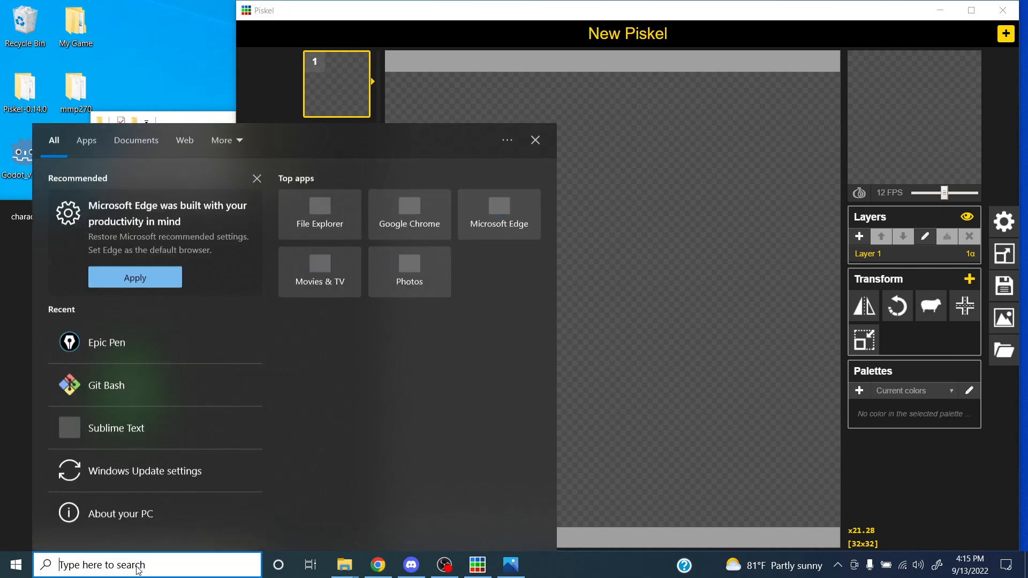
{"action": "left_click", "coordinate": [256, 179]}
{"action": "left_click", "coordinate": [187, 221]}
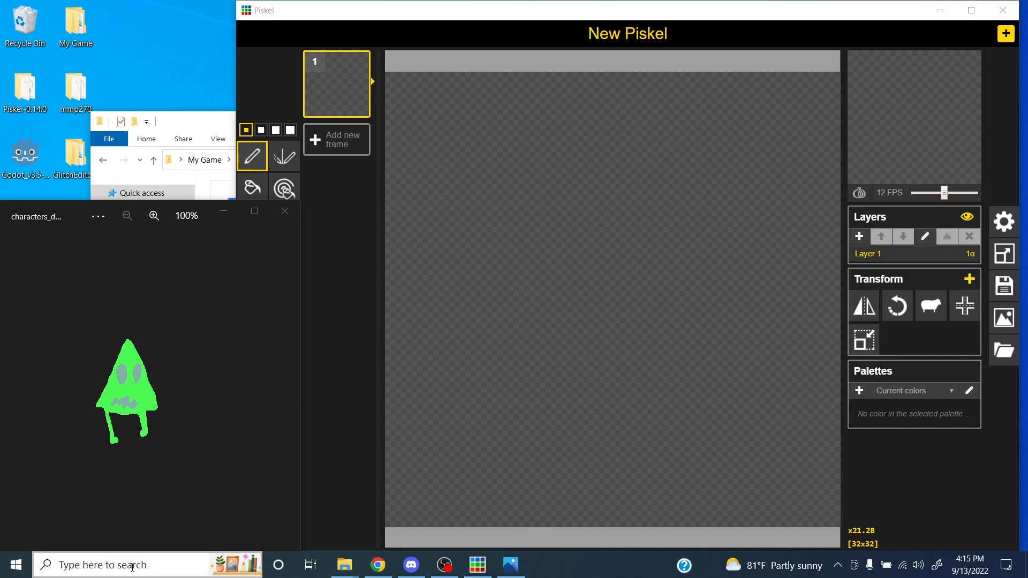
{"action": "left_click", "coordinate": [167, 556]}
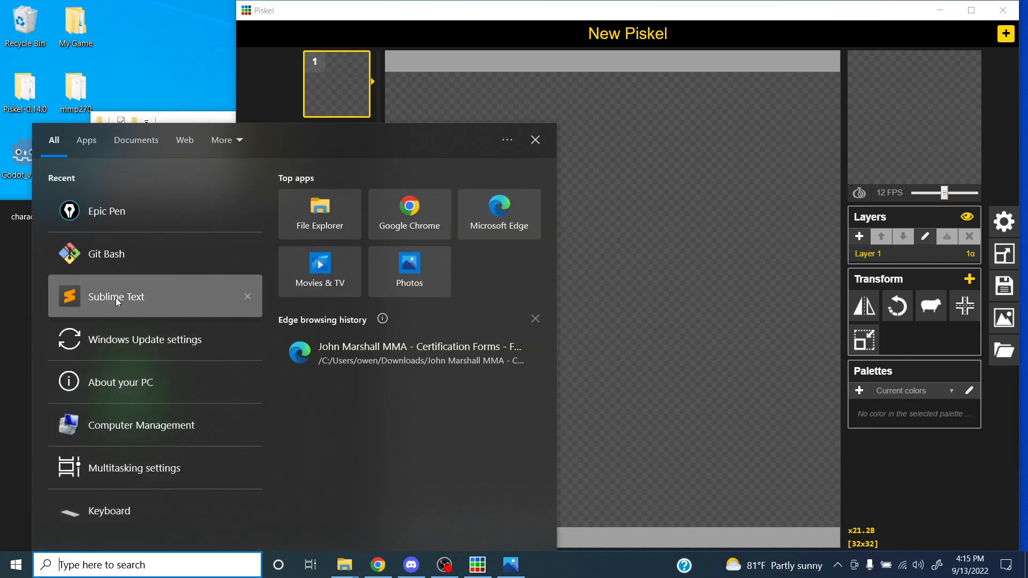
{"action": "left_click", "coordinate": [78, 214]}
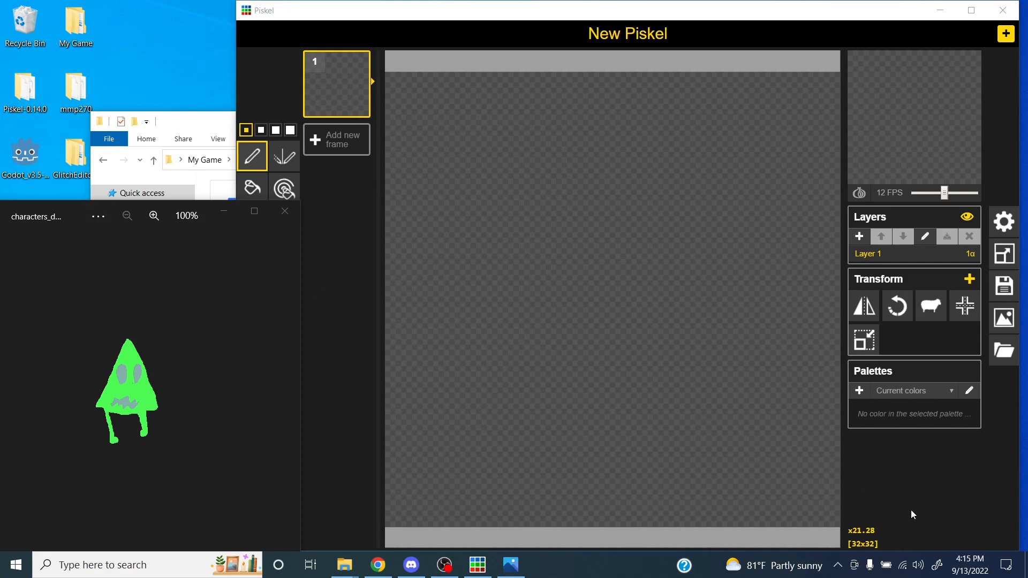
{"action": "left_click", "coordinate": [838, 567]}
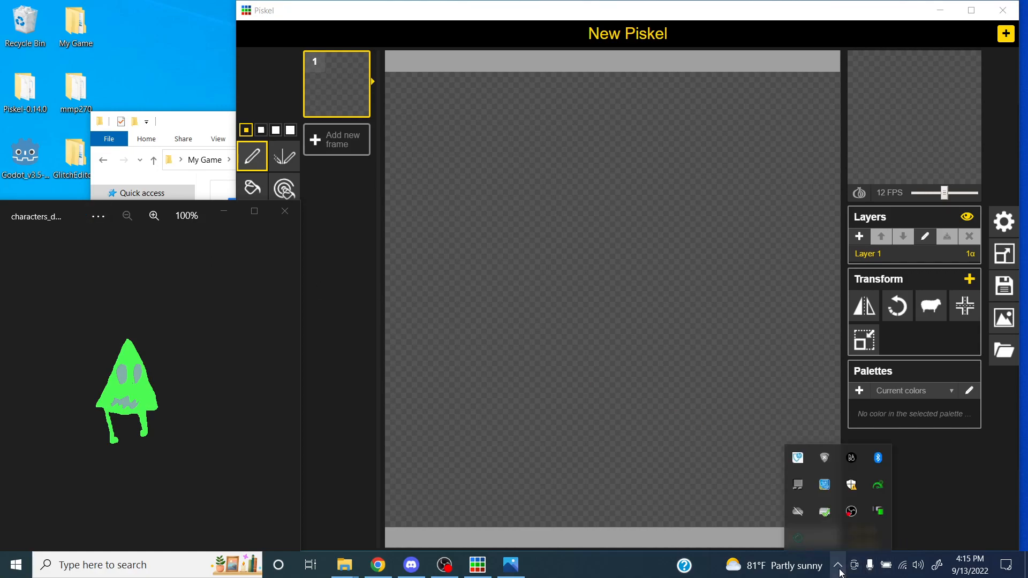
{"action": "left_click", "coordinate": [838, 566]}
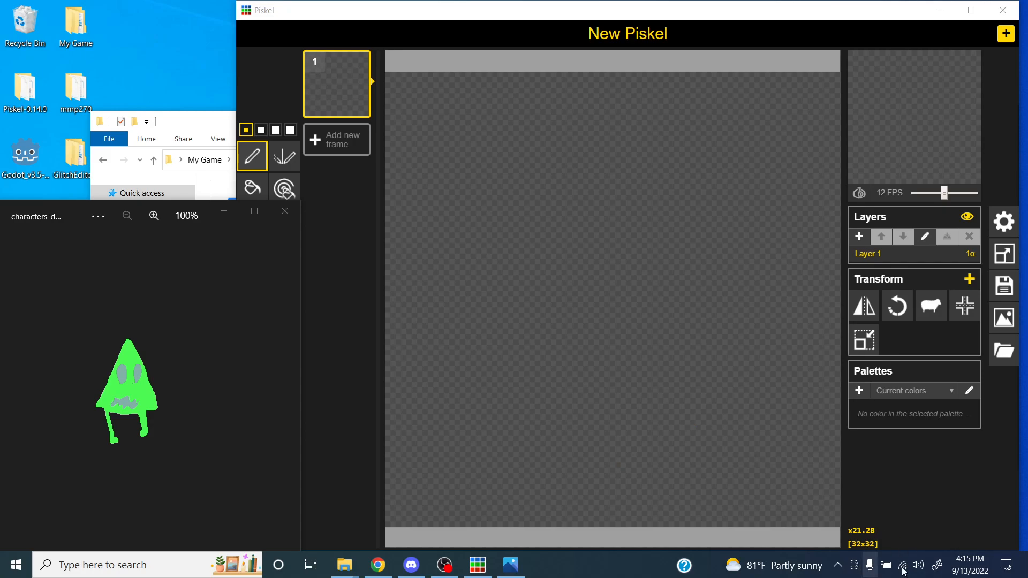
Step: Search 'epic pen' to launch it again, restore Piskel, and bring up search for Paint
{"action": "left_click", "coordinate": [145, 563]}
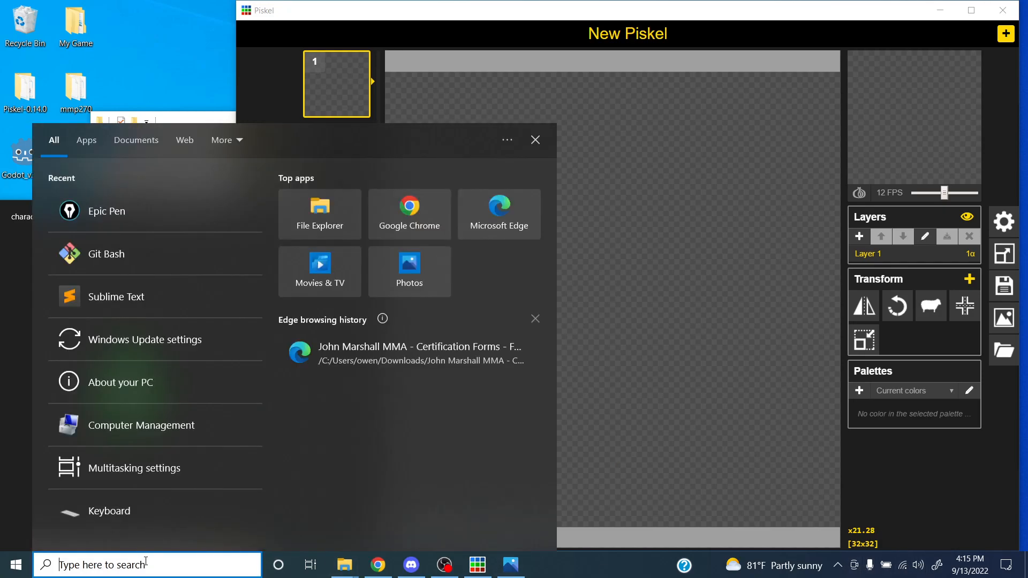
{"action": "type", "text": "epic pen"}
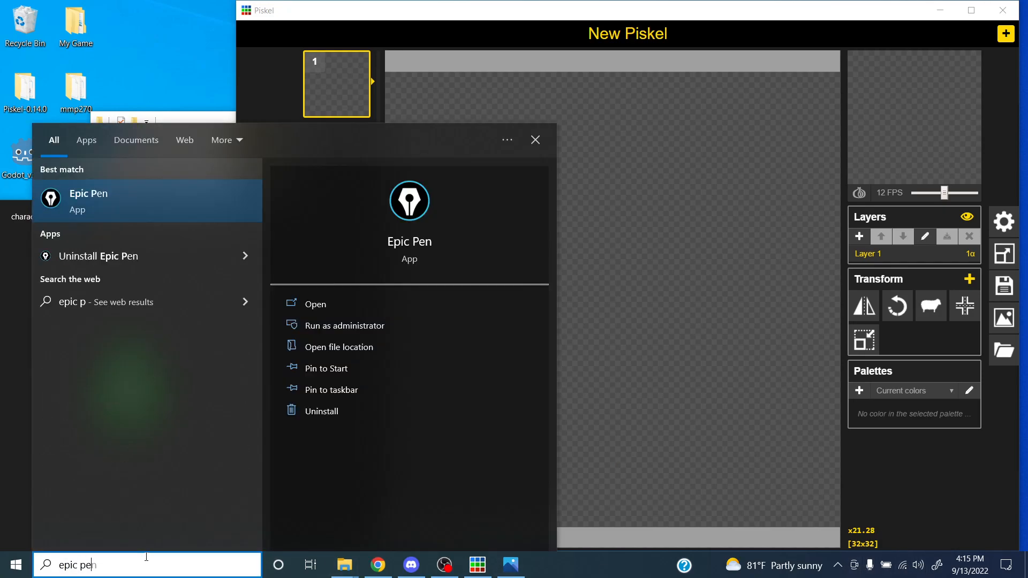
{"action": "left_click", "coordinate": [83, 205]}
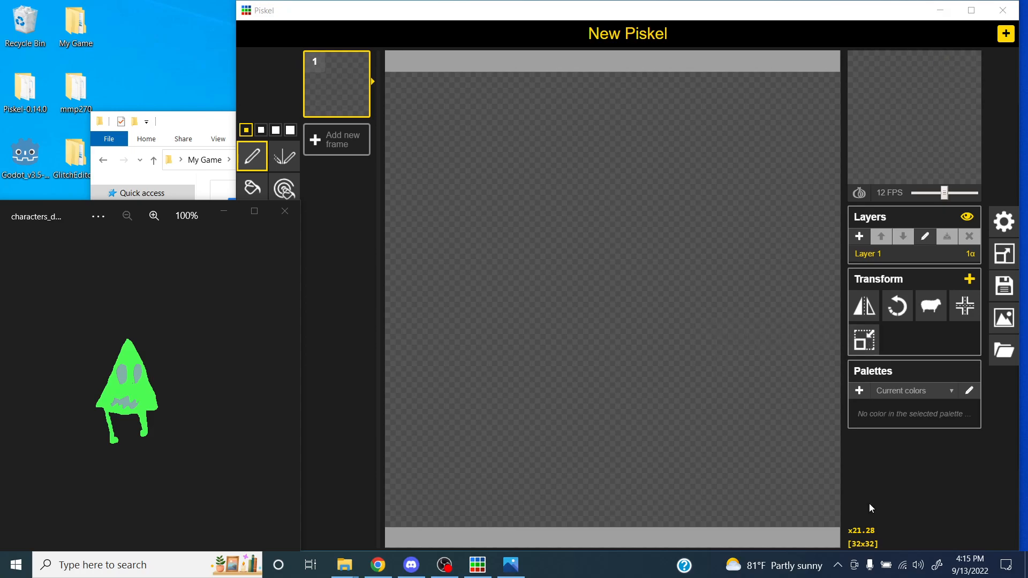
{"action": "left_click", "coordinate": [837, 565]}
{"action": "left_click", "coordinate": [837, 565]}
{"action": "left_click", "coordinate": [939, 10]}
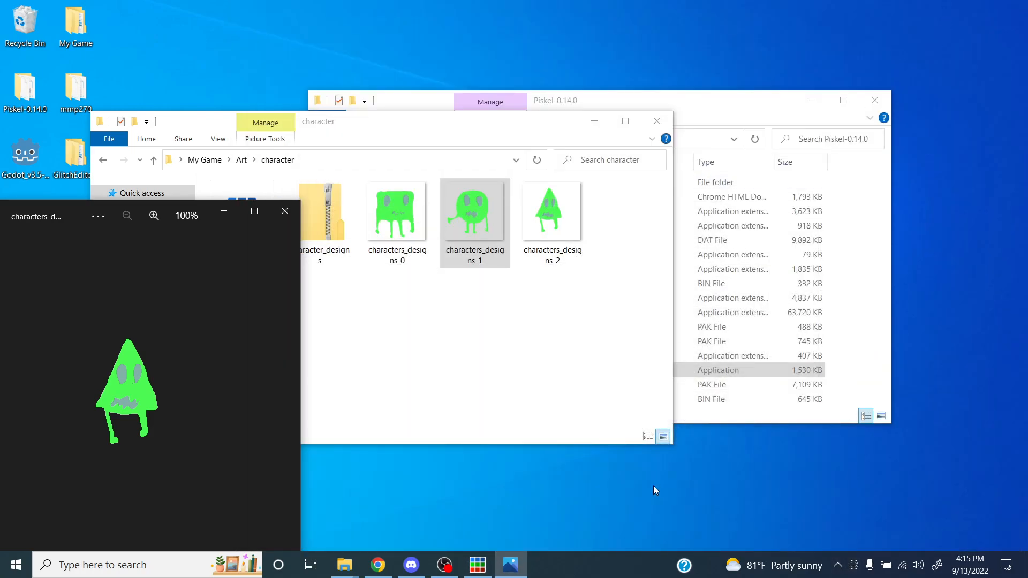
{"action": "left_click", "coordinate": [476, 565]}
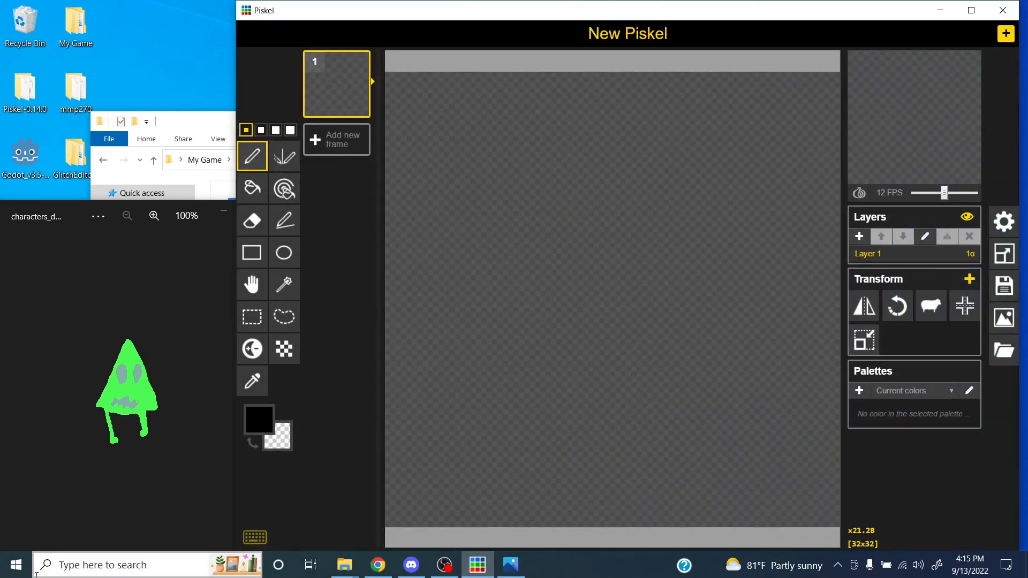
{"action": "left_click", "coordinate": [86, 567]}
Step: Open Paint full screen and draw a stick figure standing on a long ground line
{"action": "type", "text": "paint"}
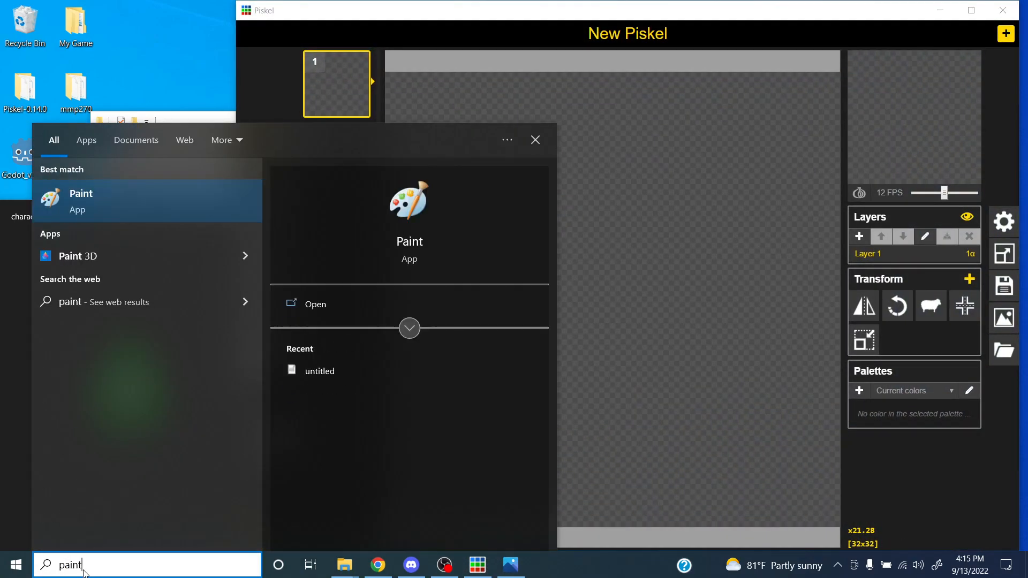
{"action": "key", "text": "Return"}
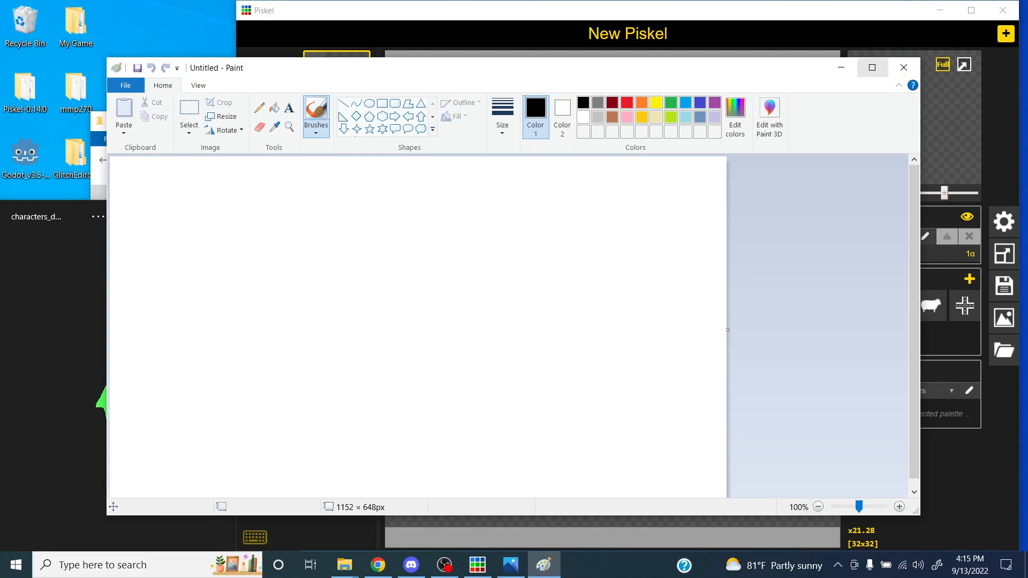
{"action": "left_click", "coordinate": [872, 67]}
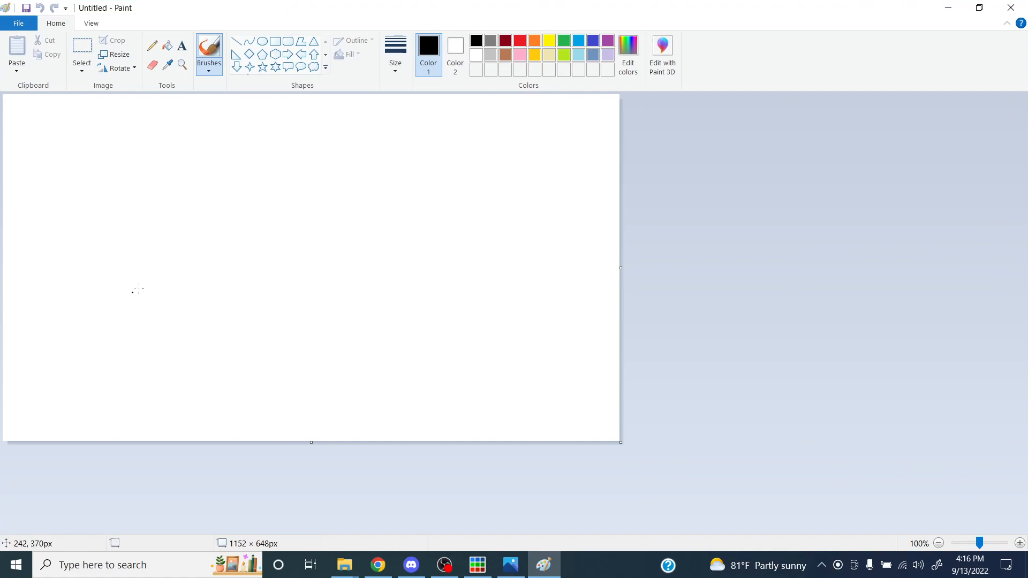
{"action": "mouse_move", "coordinate": [119, 288]}
{"action": "left_mouse_down"}
{"action": "mouse_move", "coordinate": [134, 289]}
{"action": "mouse_move", "coordinate": [121, 312]}
{"action": "mouse_move", "coordinate": [140, 312]}
{"action": "left_mouse_up"}
{"action": "mouse_move", "coordinate": [46, 334]}
{"action": "left_mouse_down"}
{"action": "mouse_move", "coordinate": [380, 339]}
{"action": "mouse_move", "coordinate": [615, 324]}
{"action": "left_mouse_up"}
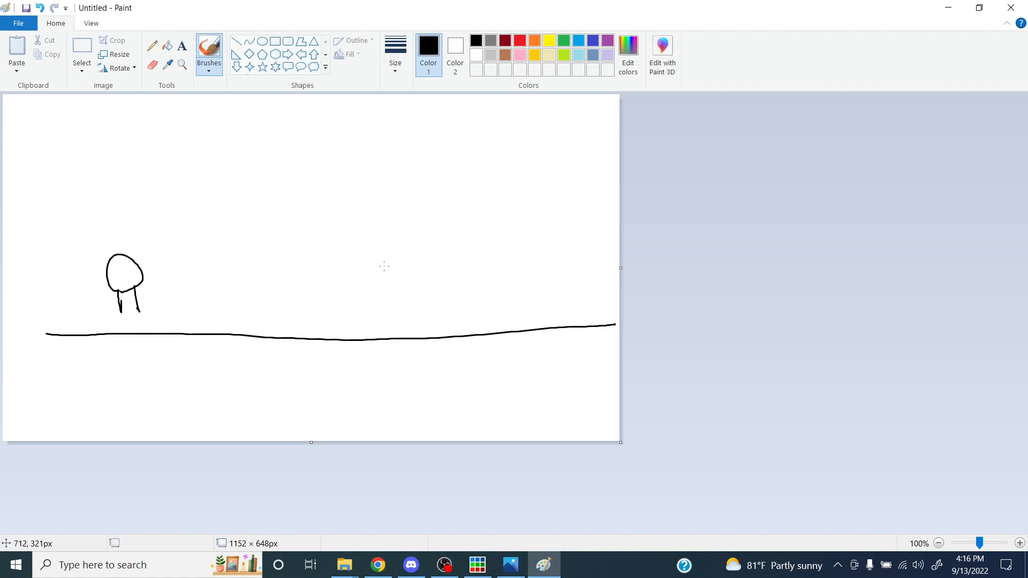
Step: Draw a row of walking figures along the top, scribble it out, and dot an eye on the ground figure
{"action": "mouse_move", "coordinate": [126, 142]}
{"action": "left_mouse_down"}
{"action": "mouse_move", "coordinate": [134, 121]}
{"action": "mouse_move", "coordinate": [171, 138]}
{"action": "mouse_move", "coordinate": [158, 151]}
{"action": "mouse_move", "coordinate": [172, 146]}
{"action": "mouse_move", "coordinate": [162, 168]}
{"action": "mouse_move", "coordinate": [138, 167]}
{"action": "left_mouse_up"}
{"action": "mouse_move", "coordinate": [193, 139]}
{"action": "left_mouse_down"}
{"action": "mouse_move", "coordinate": [207, 113]}
{"action": "mouse_move", "coordinate": [200, 144]}
{"action": "mouse_move", "coordinate": [228, 160]}
{"action": "mouse_move", "coordinate": [202, 147]}
{"action": "mouse_move", "coordinate": [181, 161]}
{"action": "left_mouse_up"}
{"action": "mouse_move", "coordinate": [248, 138]}
{"action": "left_mouse_down"}
{"action": "mouse_move", "coordinate": [260, 113]}
{"action": "mouse_move", "coordinate": [248, 138]}
{"action": "mouse_move", "coordinate": [274, 142]}
{"action": "mouse_move", "coordinate": [250, 172]}
{"action": "mouse_move", "coordinate": [269, 167]}
{"action": "left_mouse_up"}
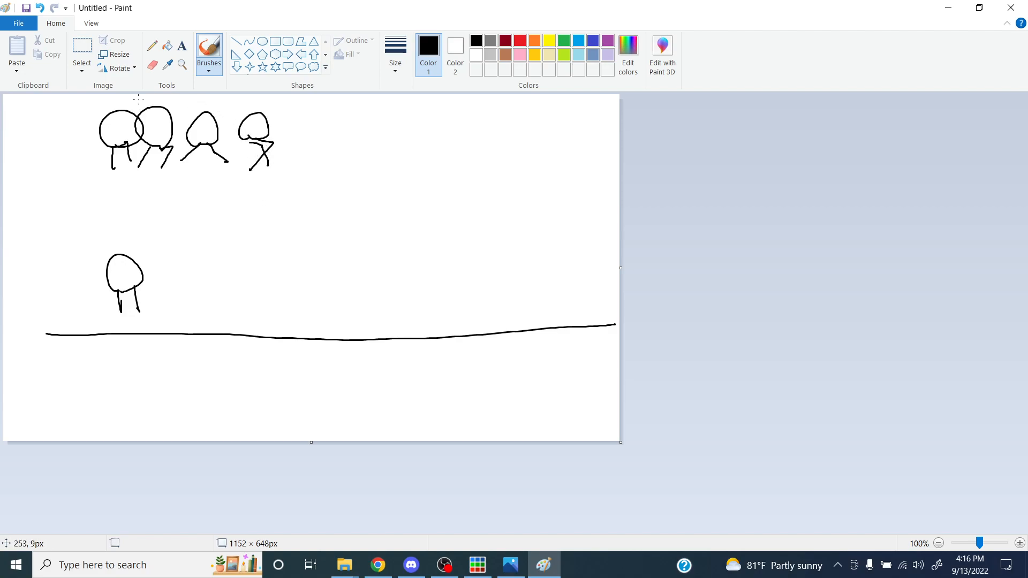
{"action": "left_click_drag", "start_coordinate": [134, 125], "coordinate": [262, 111]}
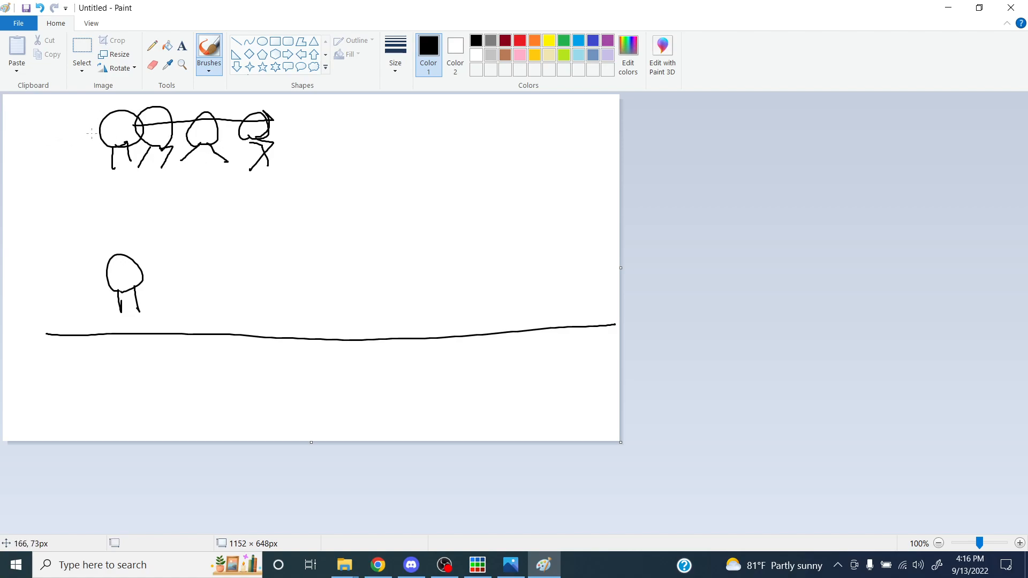
{"action": "mouse_move", "coordinate": [118, 132]}
{"action": "left_mouse_down"}
{"action": "mouse_move", "coordinate": [300, 118]}
{"action": "mouse_move", "coordinate": [160, 146]}
{"action": "mouse_move", "coordinate": [130, 126]}
{"action": "mouse_move", "coordinate": [262, 151]}
{"action": "mouse_move", "coordinate": [226, 105]}
{"action": "mouse_move", "coordinate": [128, 138]}
{"action": "mouse_move", "coordinate": [271, 143]}
{"action": "left_mouse_up"}
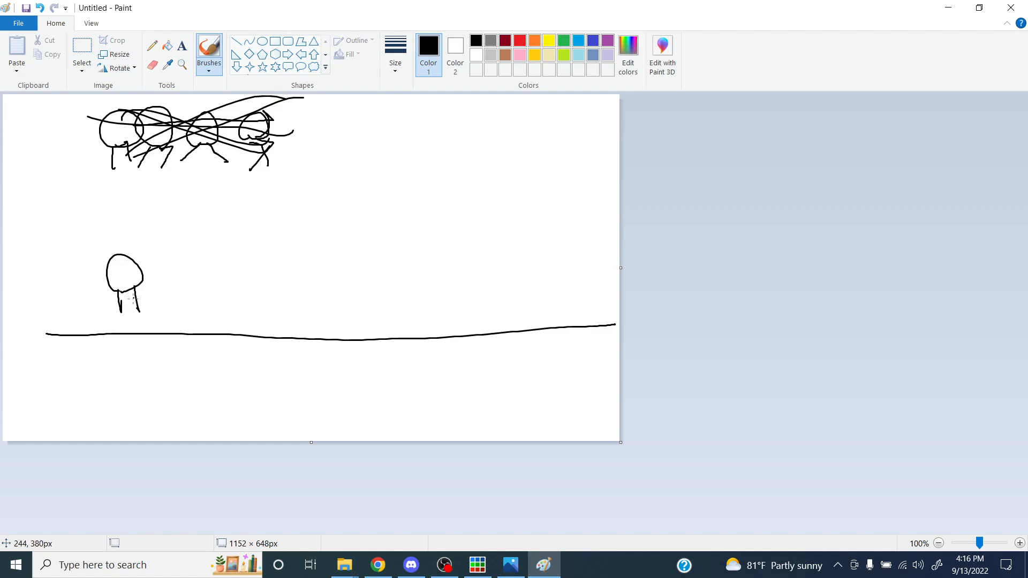
{"action": "left_click", "coordinate": [125, 273]}
Step: Give the ground figure a rightward arrow and bigger eye, then draw a raised figure with feet at top middle
{"action": "mouse_move", "coordinate": [131, 273]}
{"action": "left_mouse_down"}
{"action": "mouse_move", "coordinate": [241, 278]}
{"action": "mouse_move", "coordinate": [236, 270]}
{"action": "mouse_move", "coordinate": [233, 289]}
{"action": "left_mouse_up"}
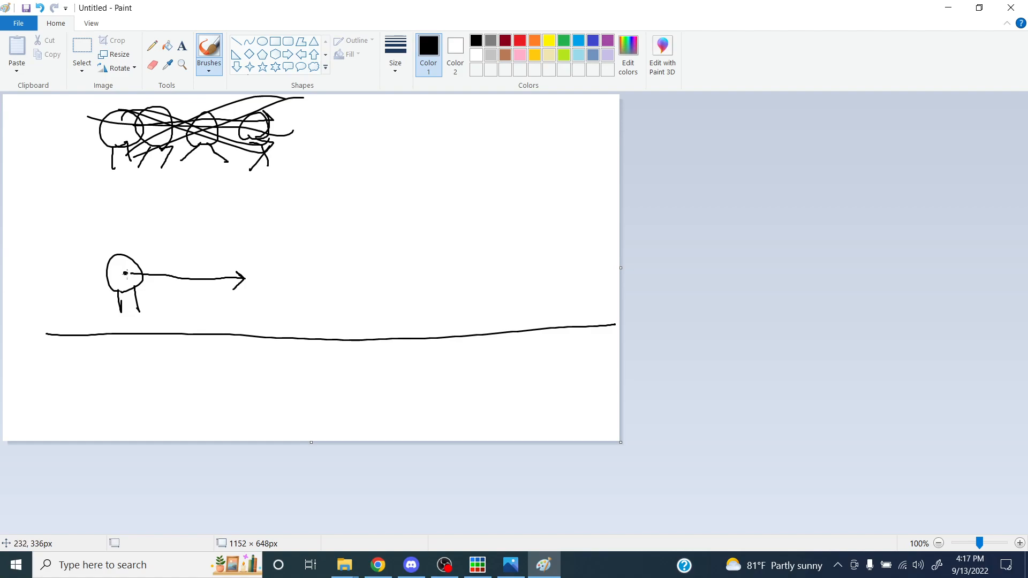
{"action": "left_click_drag", "start_coordinate": [125, 274], "coordinate": [124, 274]}
{"action": "mouse_move", "coordinate": [383, 167]}
{"action": "left_mouse_down"}
{"action": "mouse_move", "coordinate": [407, 141]}
{"action": "mouse_move", "coordinate": [380, 167]}
{"action": "mouse_move", "coordinate": [375, 197]}
{"action": "left_mouse_up"}
{"action": "left_click_drag", "start_coordinate": [392, 163], "coordinate": [392, 195]}
{"action": "mouse_move", "coordinate": [394, 159]}
{"action": "left_mouse_down"}
{"action": "mouse_move", "coordinate": [378, 118]}
{"action": "mouse_move", "coordinate": [394, 164]}
{"action": "mouse_move", "coordinate": [397, 203]}
{"action": "left_mouse_up"}
{"action": "mouse_move", "coordinate": [395, 162]}
{"action": "left_mouse_down"}
{"action": "mouse_move", "coordinate": [395, 205]}
{"action": "mouse_move", "coordinate": [400, 191]}
{"action": "mouse_move", "coordinate": [377, 166]}
{"action": "mouse_move", "coordinate": [381, 186]}
{"action": "mouse_move", "coordinate": [403, 168]}
{"action": "mouse_move", "coordinate": [356, 136]}
{"action": "mouse_move", "coordinate": [401, 155]}
{"action": "mouse_move", "coordinate": [384, 203]}
{"action": "left_mouse_up"}
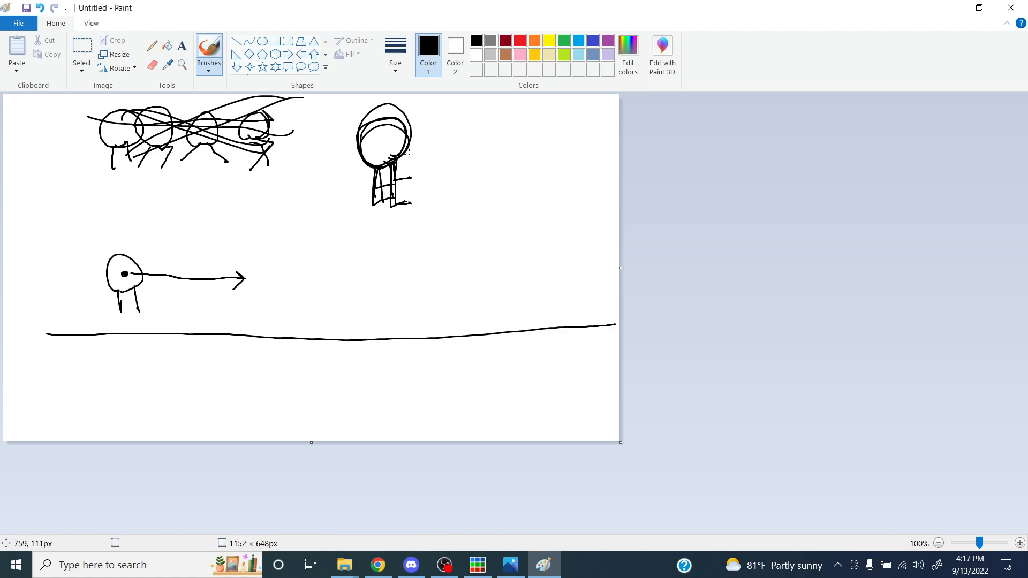
Step: Brush three curved jump arcs with arrowheads down from the figure
{"action": "mouse_move", "coordinate": [357, 140]}
{"action": "left_mouse_down"}
{"action": "mouse_move", "coordinate": [270, 168]}
{"action": "mouse_move", "coordinate": [193, 237]}
{"action": "mouse_move", "coordinate": [185, 256]}
{"action": "mouse_move", "coordinate": [211, 240]}
{"action": "mouse_move", "coordinate": [230, 245]}
{"action": "mouse_move", "coordinate": [200, 239]}
{"action": "left_mouse_up"}
{"action": "mouse_move", "coordinate": [334, 167]}
{"action": "left_mouse_down"}
{"action": "mouse_move", "coordinate": [304, 178]}
{"action": "mouse_move", "coordinate": [234, 248]}
{"action": "mouse_move", "coordinate": [257, 232]}
{"action": "left_mouse_up"}
{"action": "left_click_drag", "start_coordinate": [364, 163], "coordinate": [304, 250]}
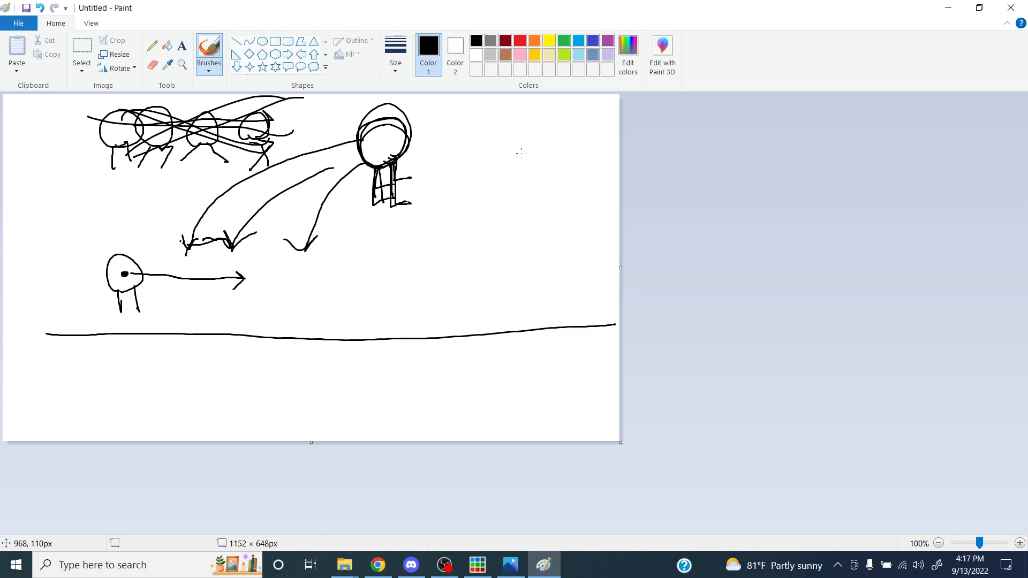
Step: Draw a big circle around a small figure and a boxed figure at right, then close Paint
{"action": "mouse_move", "coordinate": [442, 302]}
{"action": "left_mouse_down"}
{"action": "mouse_move", "coordinate": [466, 278]}
{"action": "mouse_move", "coordinate": [443, 313]}
{"action": "mouse_move", "coordinate": [430, 303]}
{"action": "mouse_move", "coordinate": [429, 321]}
{"action": "mouse_move", "coordinate": [448, 310]}
{"action": "mouse_move", "coordinate": [457, 318]}
{"action": "mouse_move", "coordinate": [461, 255]}
{"action": "mouse_move", "coordinate": [440, 291]}
{"action": "mouse_move", "coordinate": [466, 291]}
{"action": "mouse_move", "coordinate": [463, 300]}
{"action": "mouse_move", "coordinate": [388, 254]}
{"action": "mouse_move", "coordinate": [499, 214]}
{"action": "mouse_move", "coordinate": [461, 308]}
{"action": "left_mouse_up"}
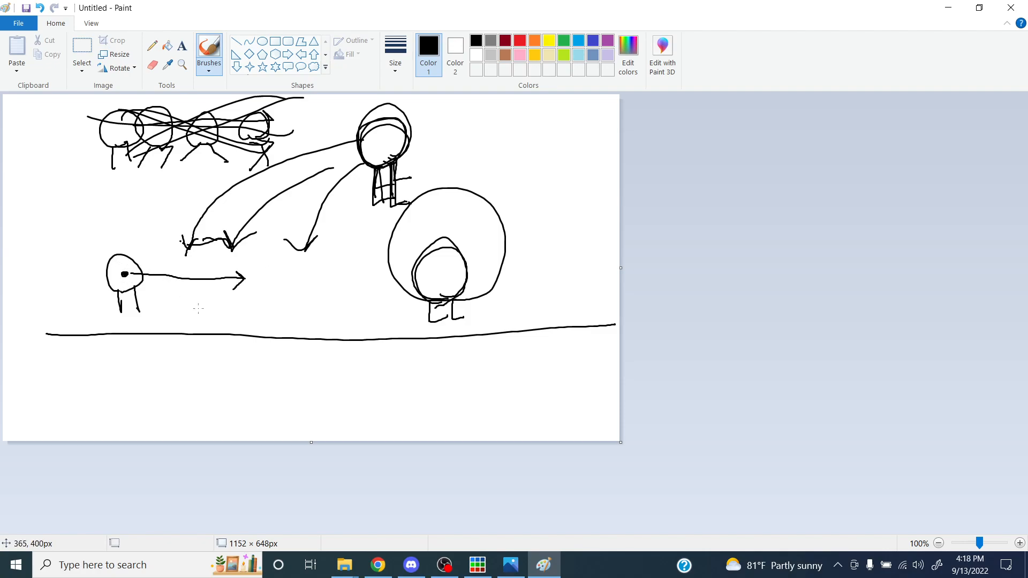
{"action": "mouse_move", "coordinate": [556, 293]}
{"action": "left_mouse_down"}
{"action": "mouse_move", "coordinate": [551, 259]}
{"action": "mouse_move", "coordinate": [568, 284]}
{"action": "mouse_move", "coordinate": [547, 304]}
{"action": "mouse_move", "coordinate": [557, 309]}
{"action": "mouse_move", "coordinate": [563, 295]}
{"action": "mouse_move", "coordinate": [581, 316]}
{"action": "left_mouse_up"}
{"action": "mouse_move", "coordinate": [555, 201]}
{"action": "left_mouse_down"}
{"action": "mouse_move", "coordinate": [588, 184]}
{"action": "mouse_move", "coordinate": [556, 207]}
{"action": "mouse_move", "coordinate": [556, 226]}
{"action": "mouse_move", "coordinate": [574, 200]}
{"action": "mouse_move", "coordinate": [595, 228]}
{"action": "left_mouse_up"}
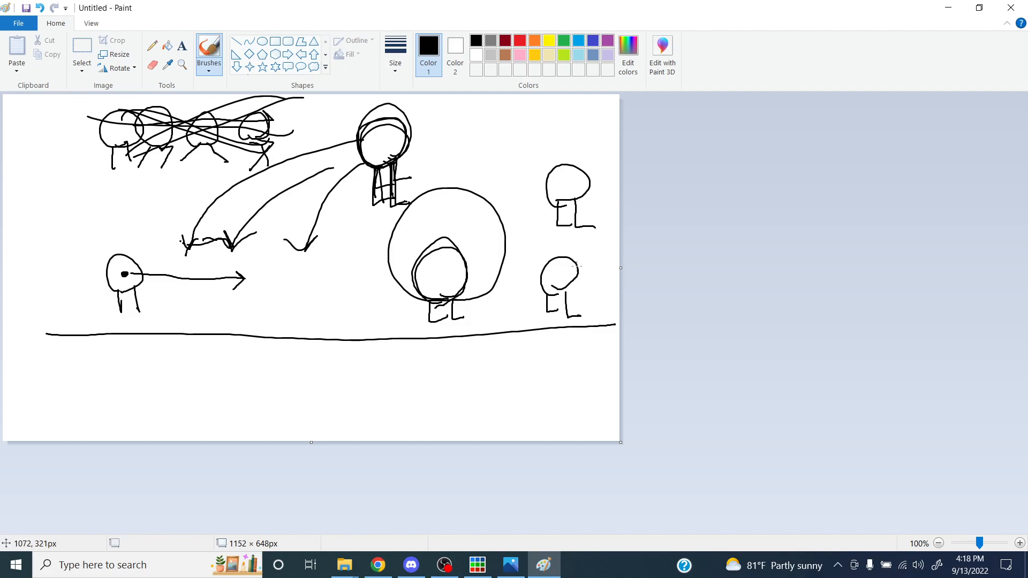
{"action": "mouse_move", "coordinate": [524, 248]}
{"action": "left_mouse_down"}
{"action": "mouse_move", "coordinate": [597, 250]}
{"action": "mouse_move", "coordinate": [551, 310]}
{"action": "mouse_move", "coordinate": [519, 255]}
{"action": "left_mouse_up"}
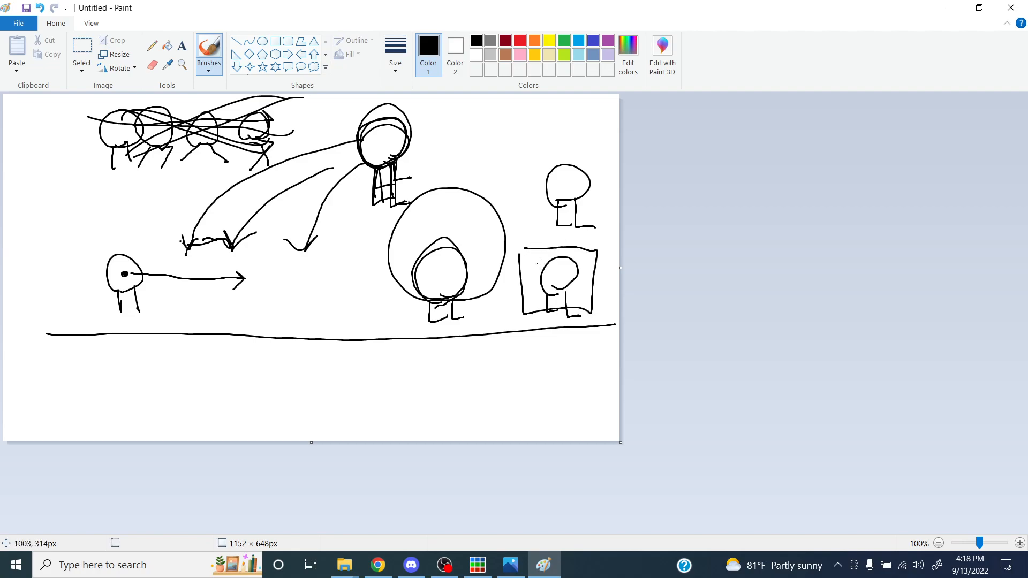
{"action": "mouse_move", "coordinate": [553, 286]}
{"action": "left_mouse_down"}
{"action": "mouse_move", "coordinate": [560, 207]}
{"action": "mouse_move", "coordinate": [566, 220]}
{"action": "mouse_move", "coordinate": [531, 244]}
{"action": "left_mouse_up"}
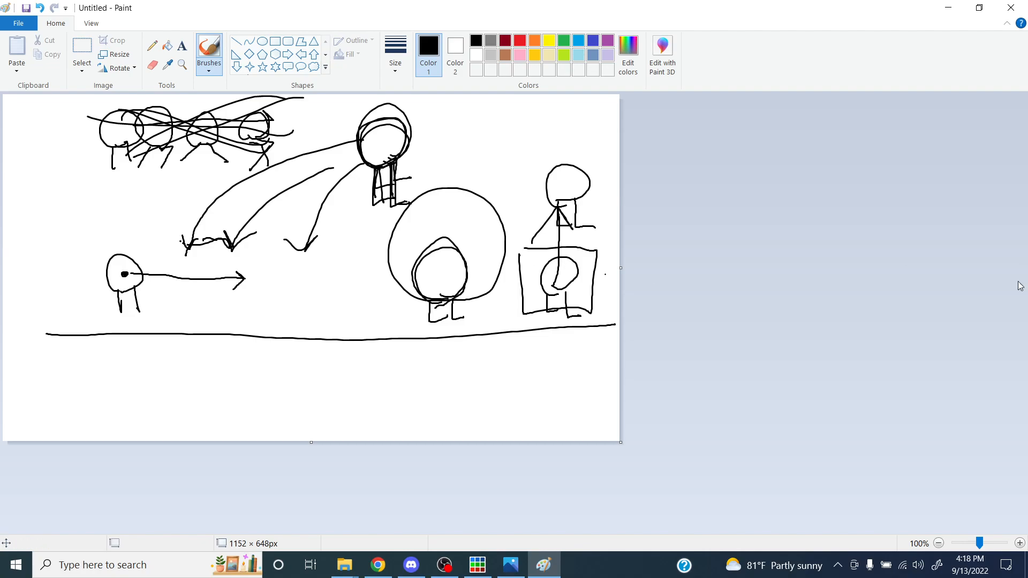
{"action": "left_click", "coordinate": [1010, 8]}
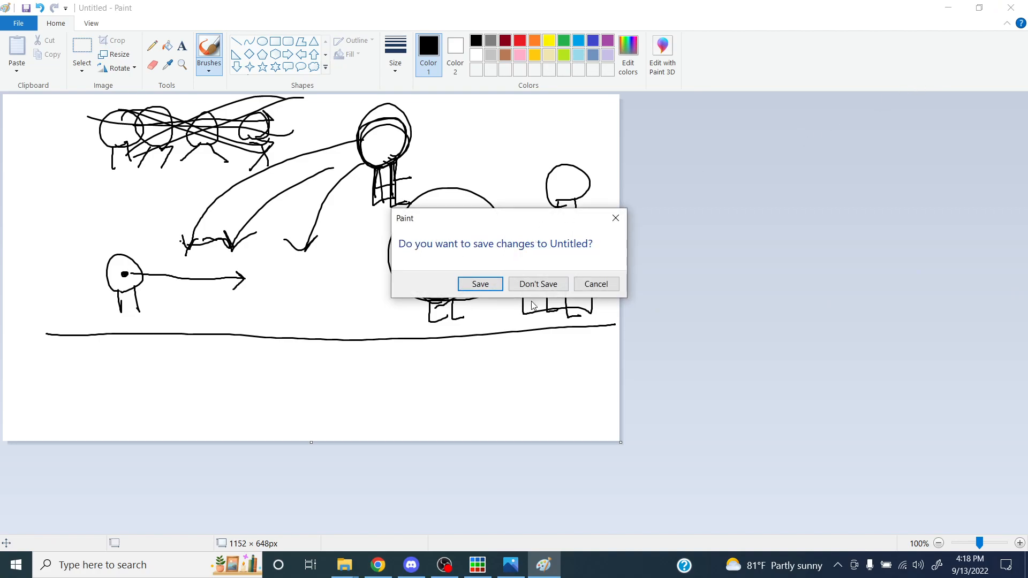
Step: Discard the Paint sketch and retitle the Piskel sprite character_base
{"action": "left_click", "coordinate": [549, 281]}
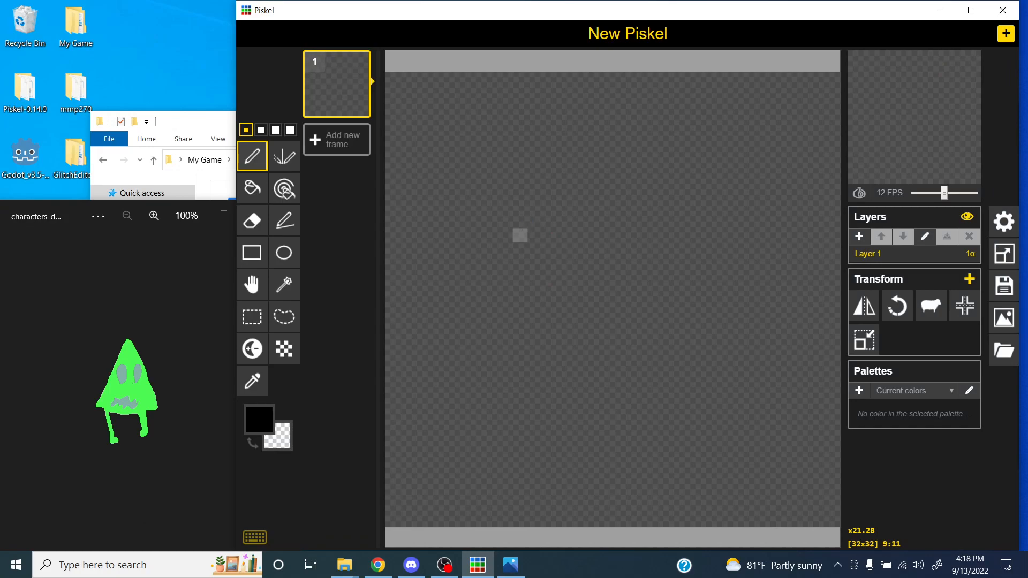
{"action": "left_click", "coordinate": [1003, 285]}
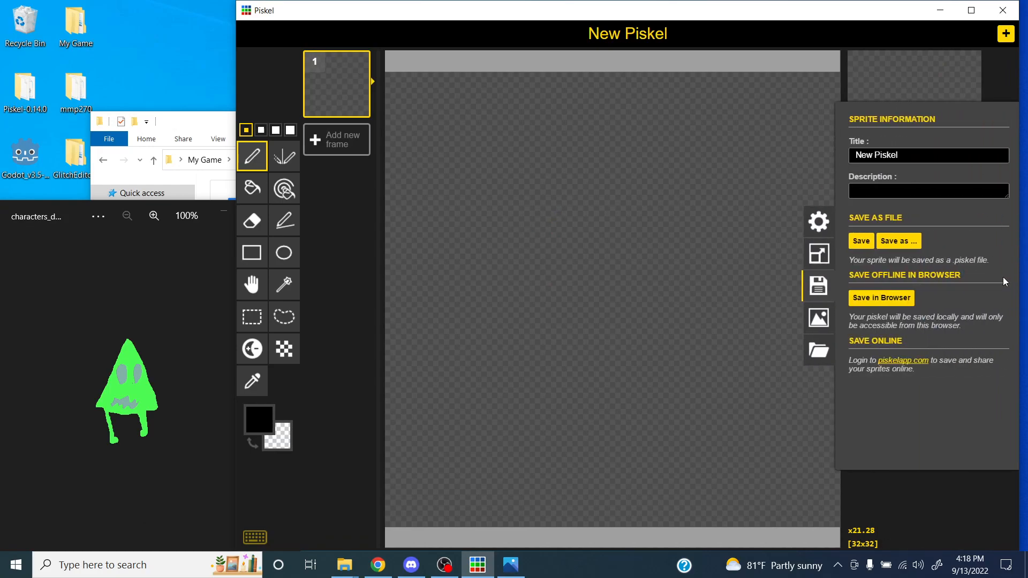
{"action": "triple_click", "coordinate": [913, 154]}
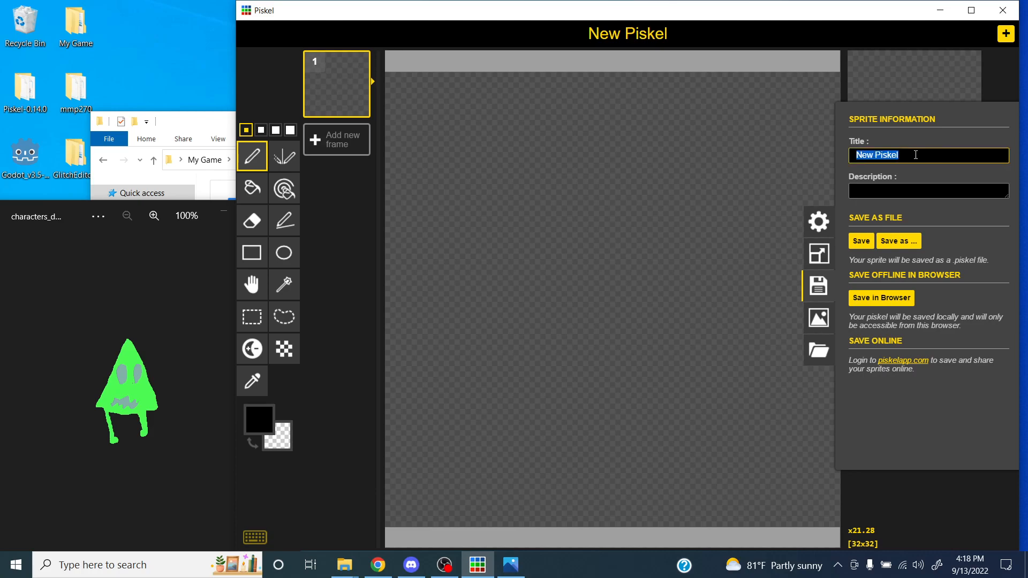
{"action": "type", "text": "character_base"}
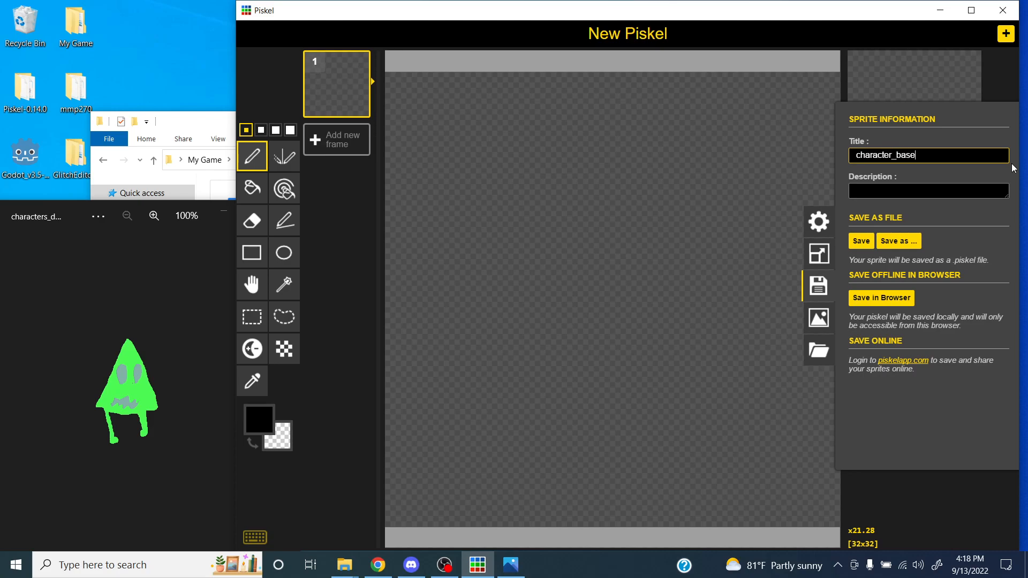
Step: Save the sprite file into Desktop > My Game > Art > character
{"action": "left_click", "coordinate": [910, 240]}
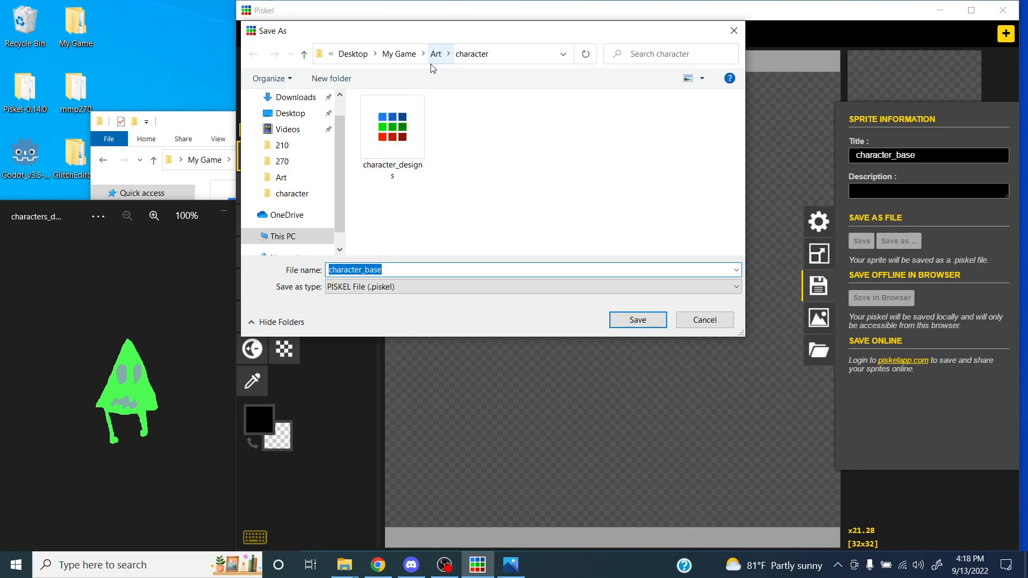
{"action": "left_click", "coordinate": [351, 53]}
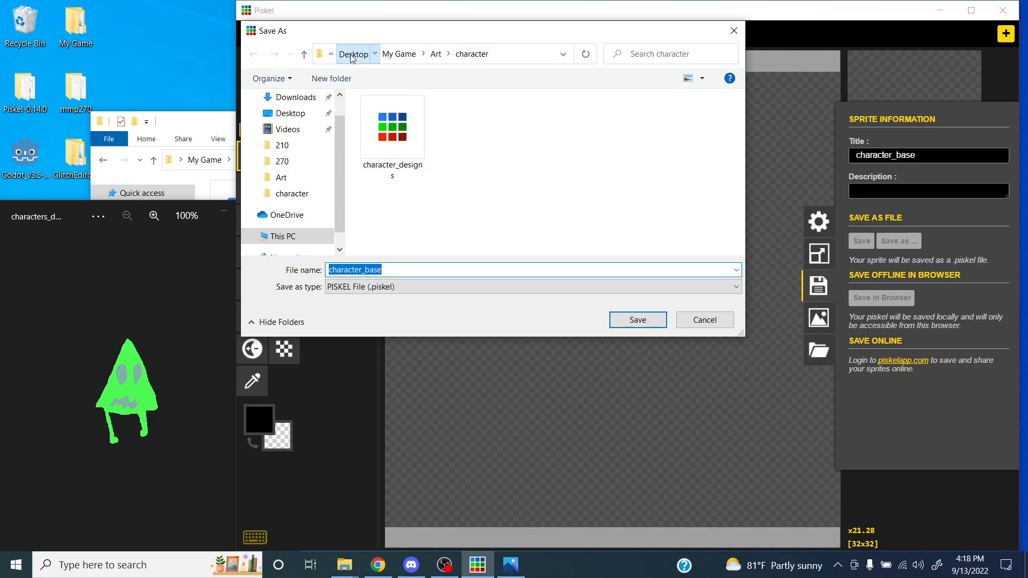
{"action": "double_click", "coordinate": [388, 147]}
{"action": "double_click", "coordinate": [383, 119]}
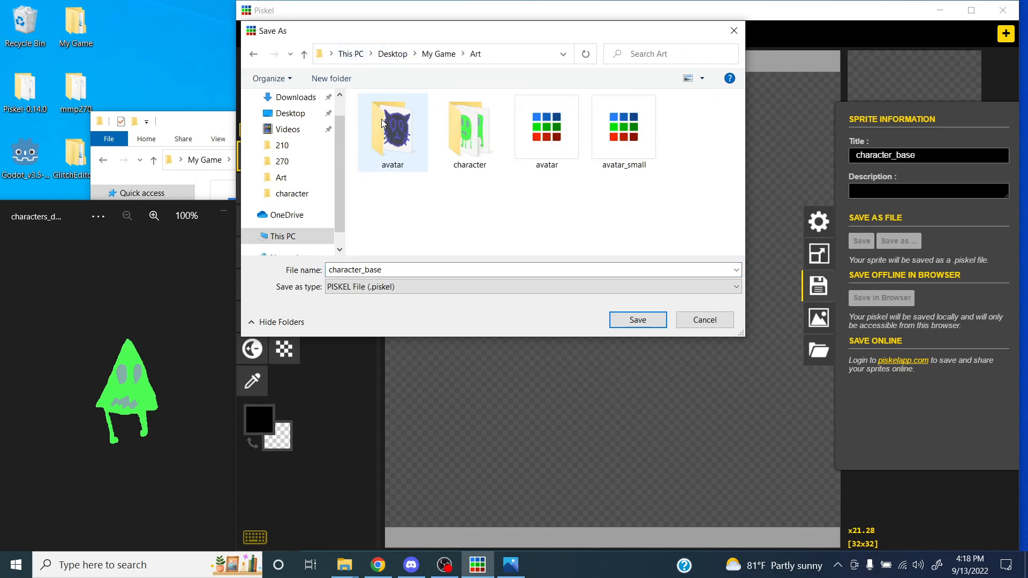
{"action": "double_click", "coordinate": [466, 138]}
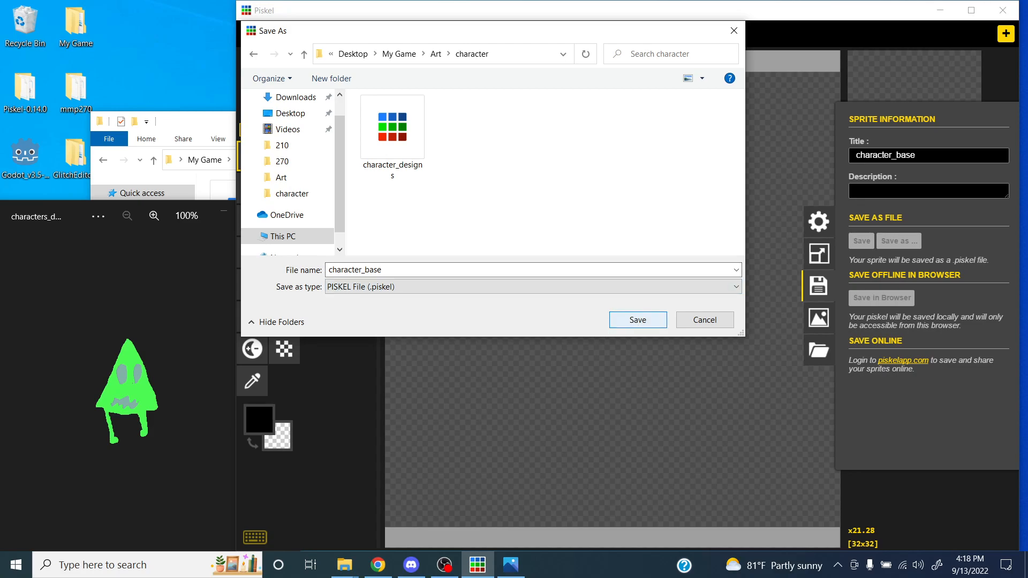
{"action": "left_click", "coordinate": [638, 321]}
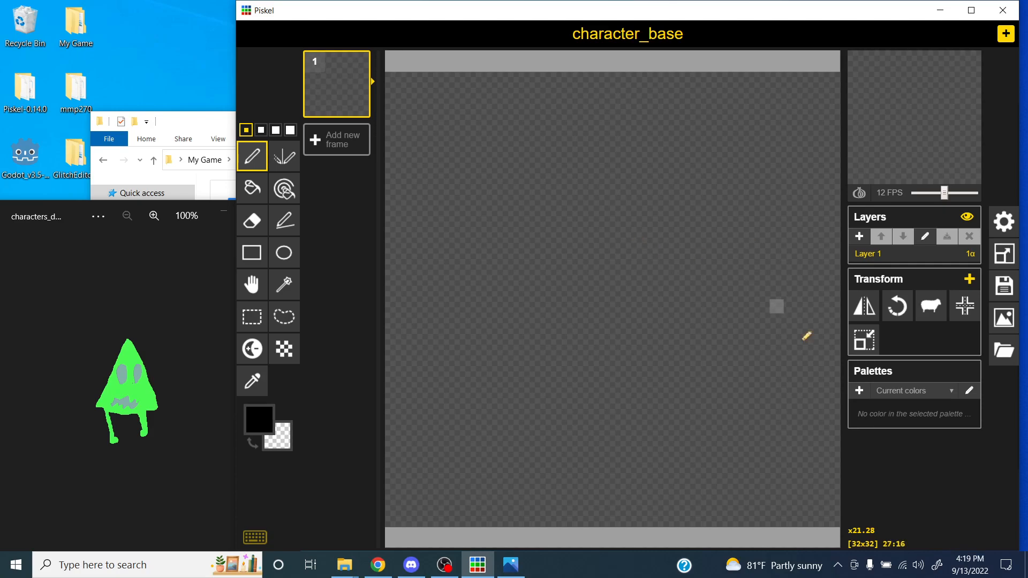
Step: Set the primary drawing colour to green #7de44d, then switch to Discord
{"action": "left_click", "coordinate": [259, 419]}
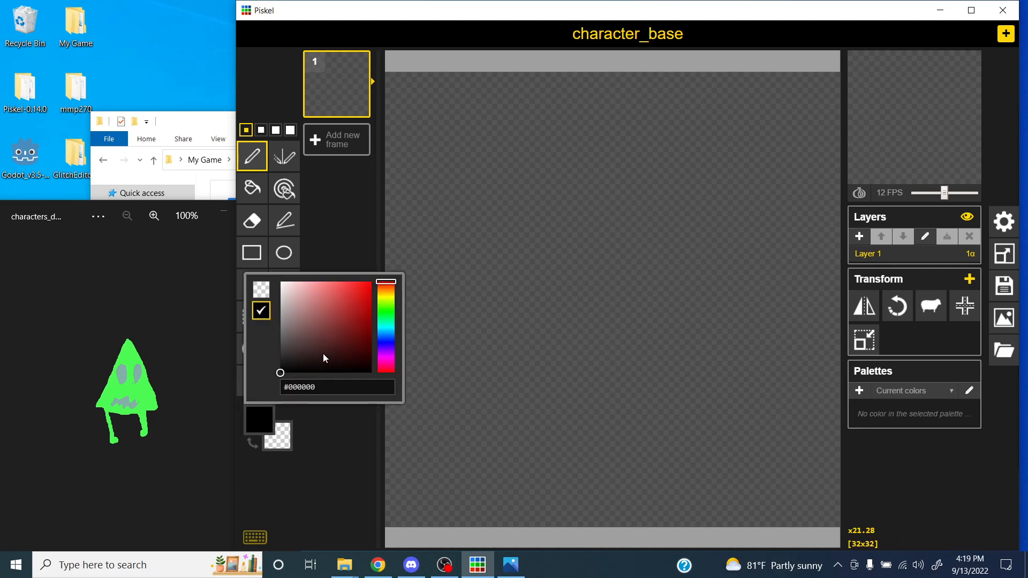
{"action": "left_click", "coordinate": [386, 305]}
{"action": "left_click_drag", "start_coordinate": [352, 312], "coordinate": [342, 293]}
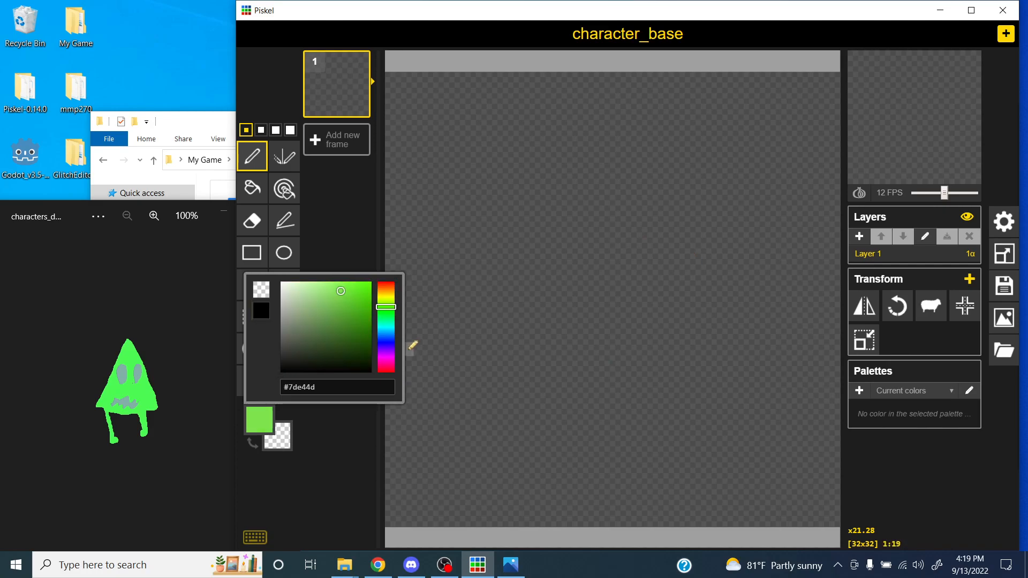
{"action": "left_click", "coordinate": [411, 565]}
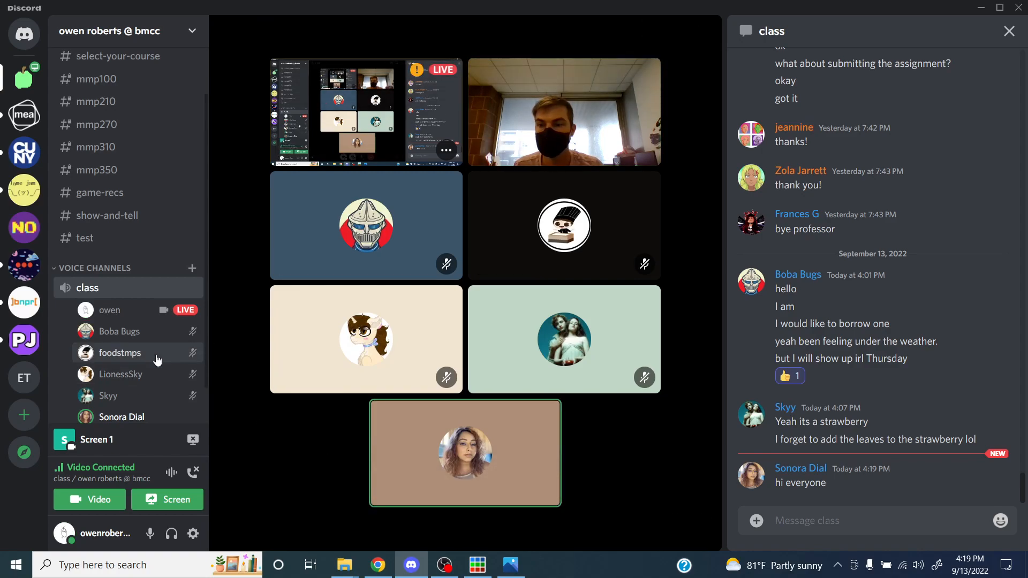
{"action": "scroll", "coordinate": [156, 356], "scroll_direction": "down", "scroll_amount": 2}
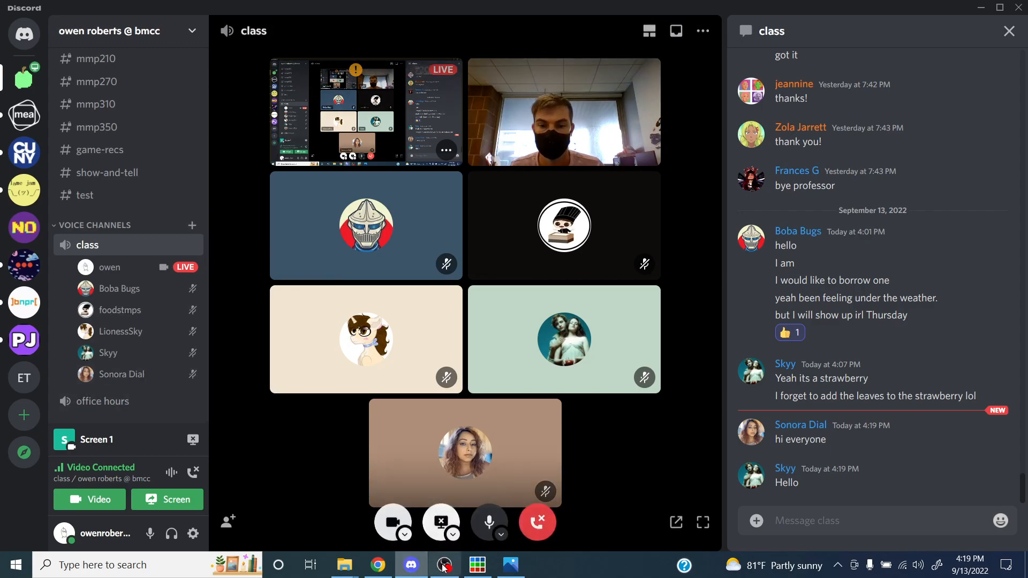
Step: Draw a green triangle outline with the Stroke tool on frame 1
{"action": "left_click", "coordinate": [476, 564]}
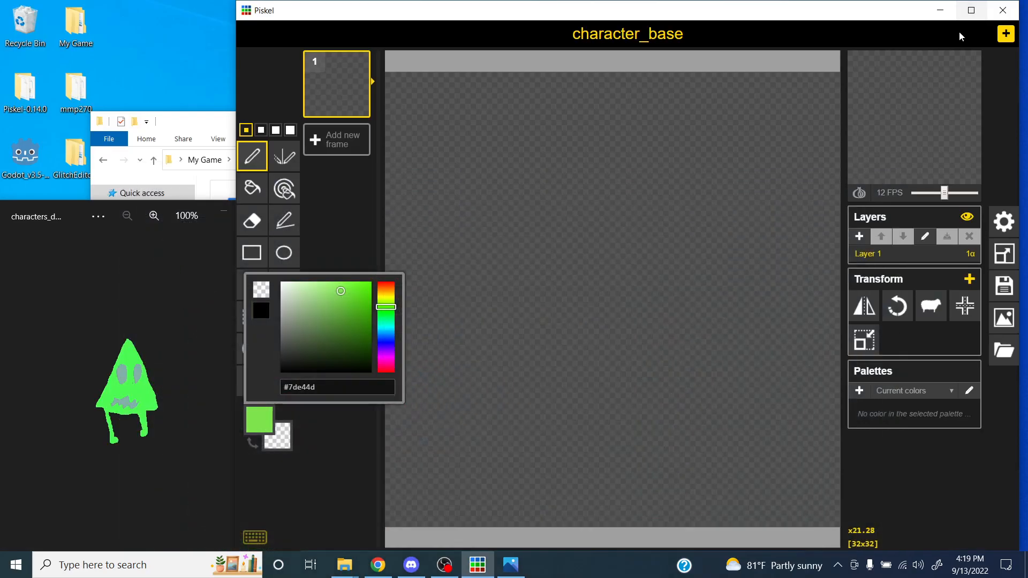
{"action": "left_click", "coordinate": [736, 32]}
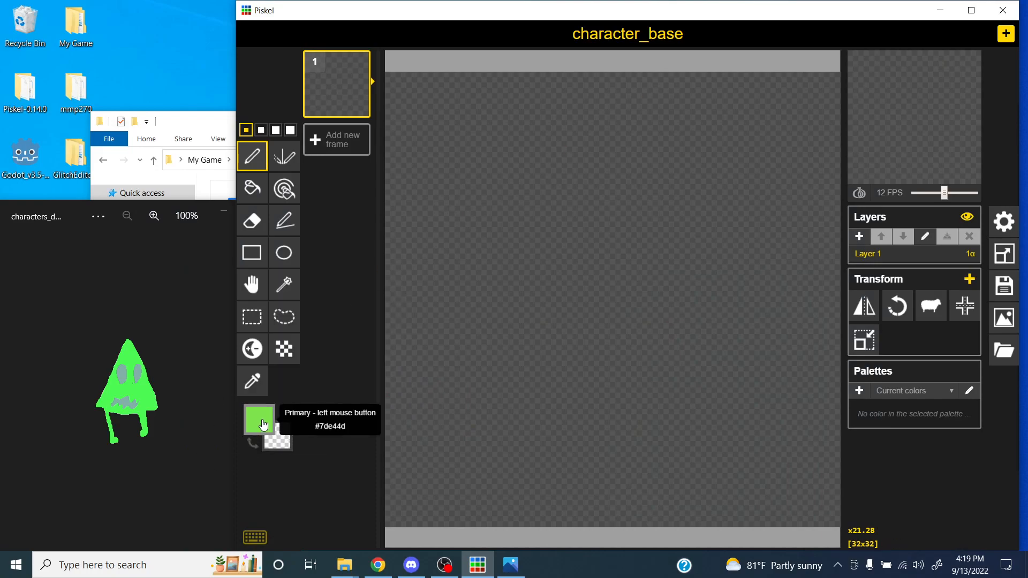
{"action": "left_click", "coordinate": [284, 220]}
{"action": "left_click_drag", "start_coordinate": [489, 367], "coordinate": [593, 131]}
{"action": "mouse_move", "coordinate": [593, 132]}
{"action": "left_mouse_down"}
{"action": "mouse_move", "coordinate": [744, 399]}
{"action": "mouse_move", "coordinate": [458, 408]}
{"action": "mouse_move", "coordinate": [479, 360]}
{"action": "mouse_move", "coordinate": [476, 406]}
{"action": "left_mouse_up"}
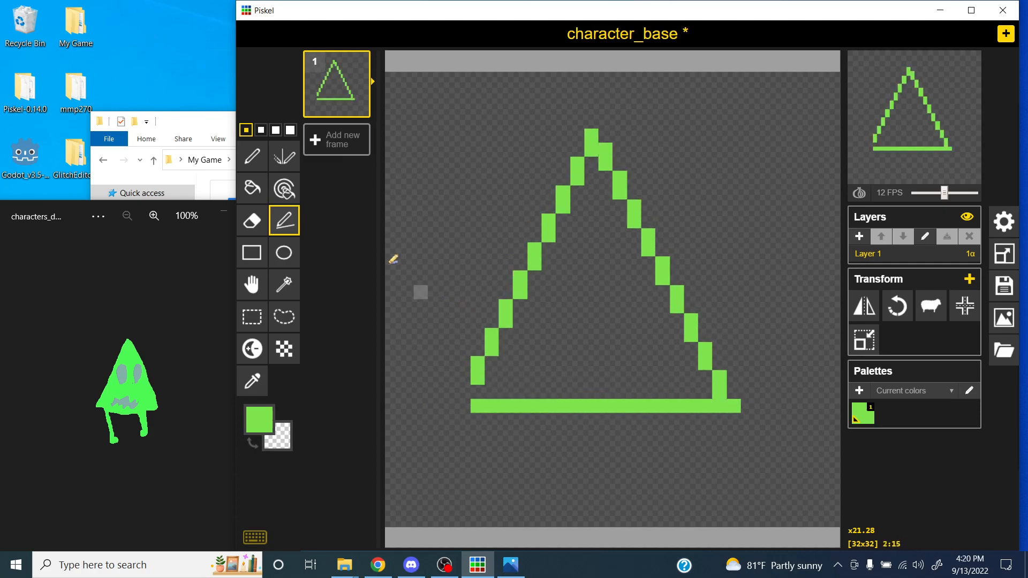
Step: On a new frame 2 with onion skin, outline a rounded leaf over the faint triangle
{"action": "left_click", "coordinate": [356, 144]}
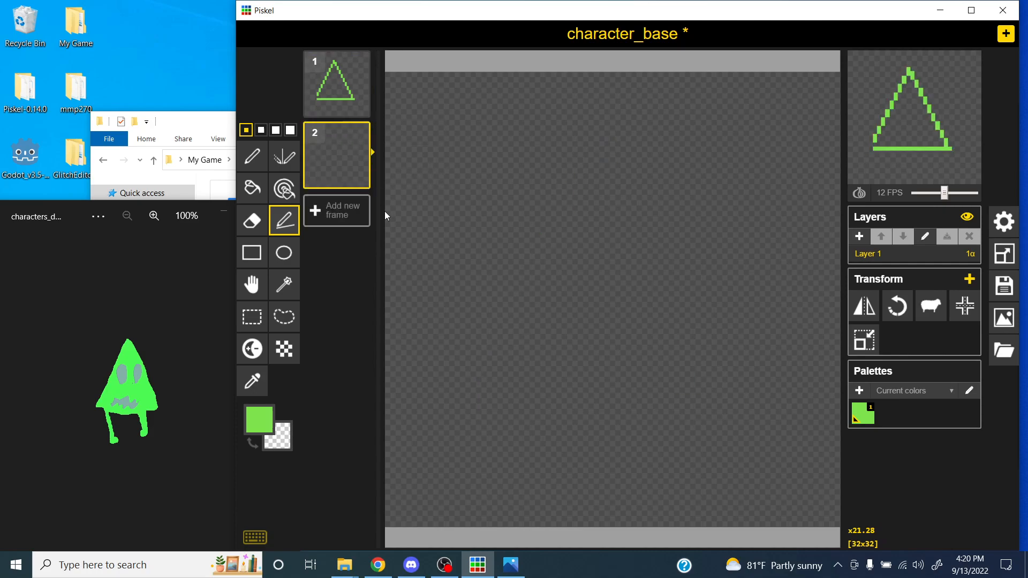
{"action": "left_click", "coordinate": [859, 193]}
{"action": "mouse_move", "coordinate": [929, 127]}
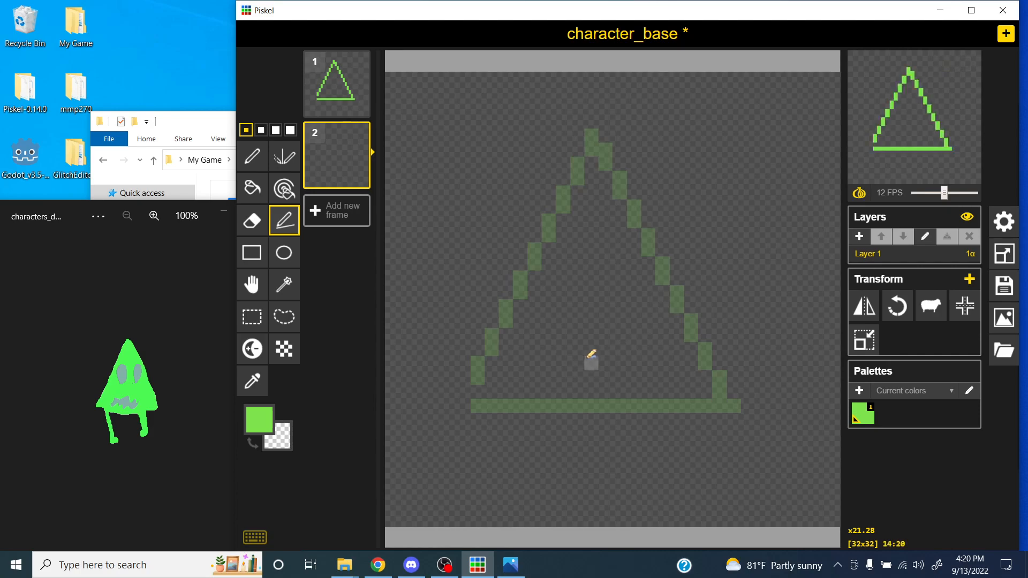
{"action": "mouse_move", "coordinate": [515, 403]}
{"action": "left_mouse_down"}
{"action": "mouse_move", "coordinate": [495, 388]}
{"action": "mouse_move", "coordinate": [493, 345]}
{"action": "mouse_move", "coordinate": [528, 269]}
{"action": "mouse_move", "coordinate": [495, 313]}
{"action": "mouse_move", "coordinate": [501, 358]}
{"action": "left_mouse_up"}
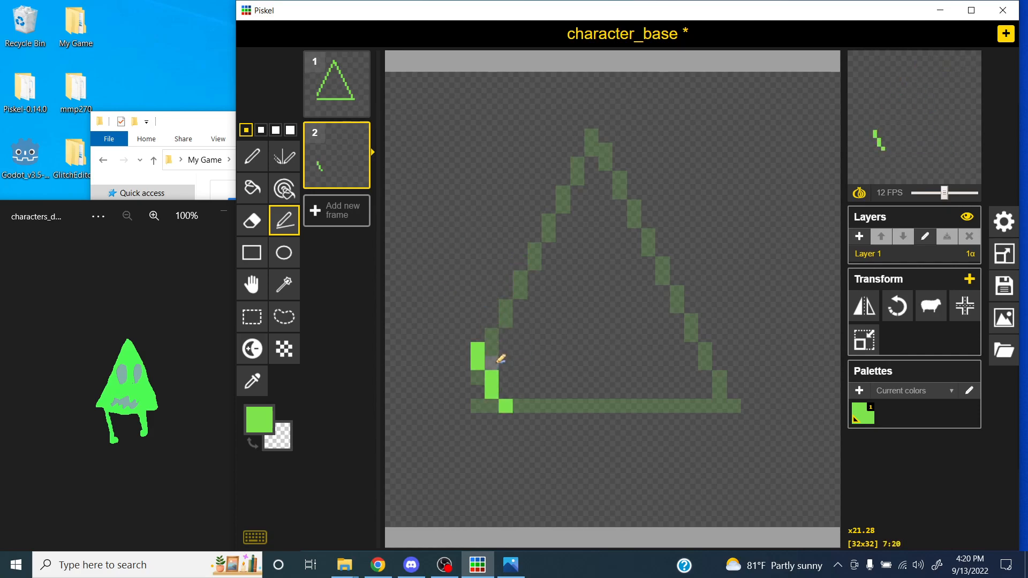
{"action": "key", "text": "p"}
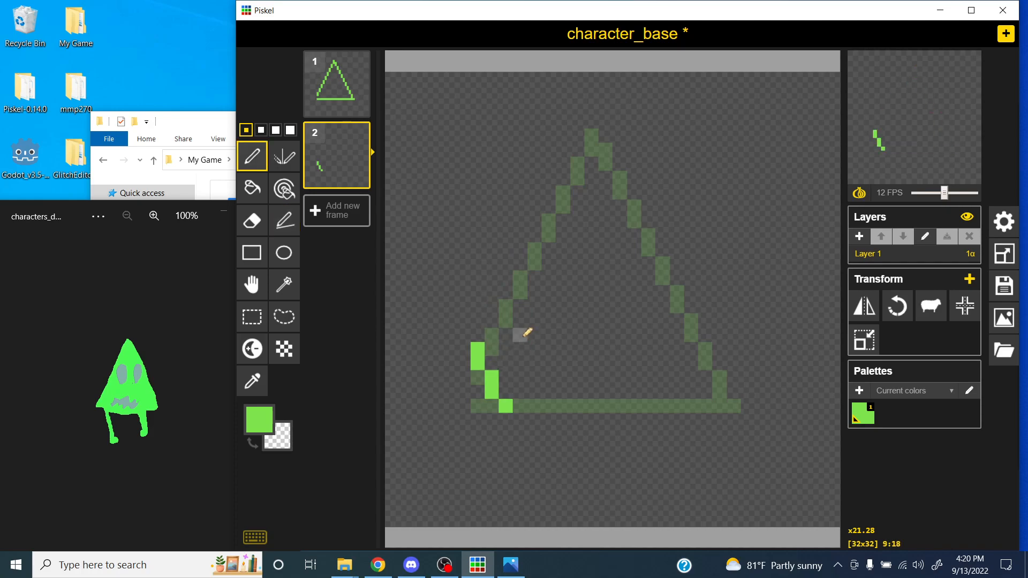
{"action": "key", "text": "e"}
{"action": "mouse_move", "coordinate": [481, 348]}
{"action": "left_mouse_down"}
{"action": "mouse_move", "coordinate": [478, 368]}
{"action": "mouse_move", "coordinate": [498, 380]}
{"action": "left_mouse_up"}
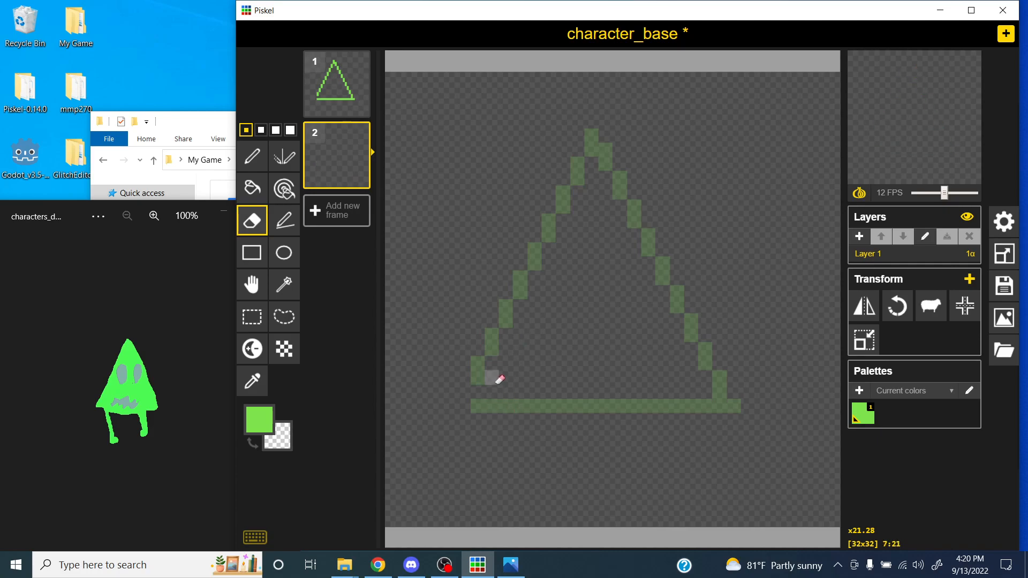
{"action": "key", "text": "p"}
{"action": "mouse_move", "coordinate": [520, 405]}
{"action": "left_mouse_down"}
{"action": "mouse_move", "coordinate": [474, 354]}
{"action": "mouse_move", "coordinate": [589, 131]}
{"action": "mouse_move", "coordinate": [638, 189]}
{"action": "mouse_move", "coordinate": [703, 328]}
{"action": "mouse_move", "coordinate": [689, 369]}
{"action": "mouse_move", "coordinate": [650, 394]}
{"action": "mouse_move", "coordinate": [530, 405]}
{"action": "left_mouse_up"}
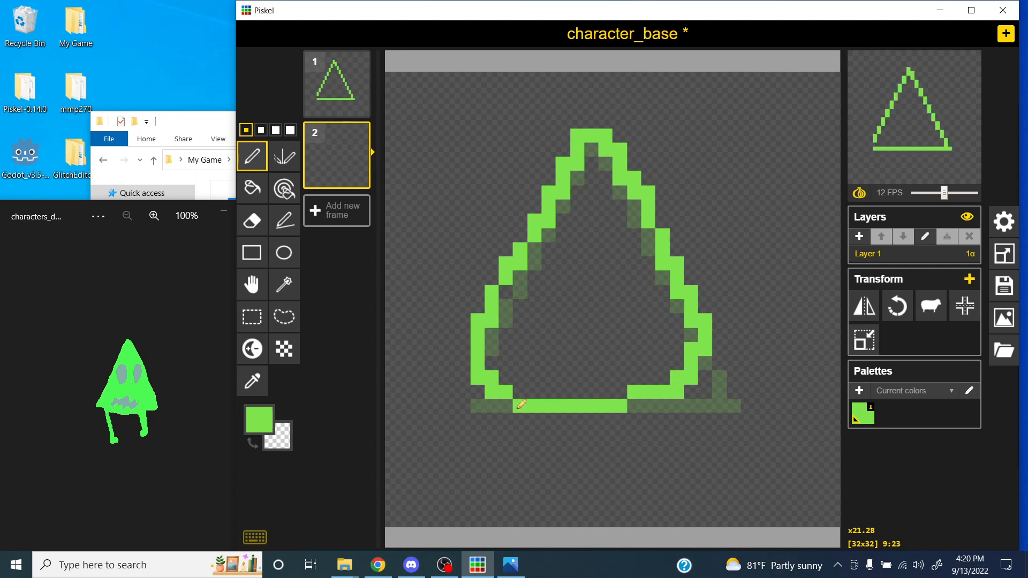
Step: Fill the leaf outline with green and draw two legs with feet below it
{"action": "key", "text": "b"}
{"action": "left_click", "coordinate": [599, 262]}
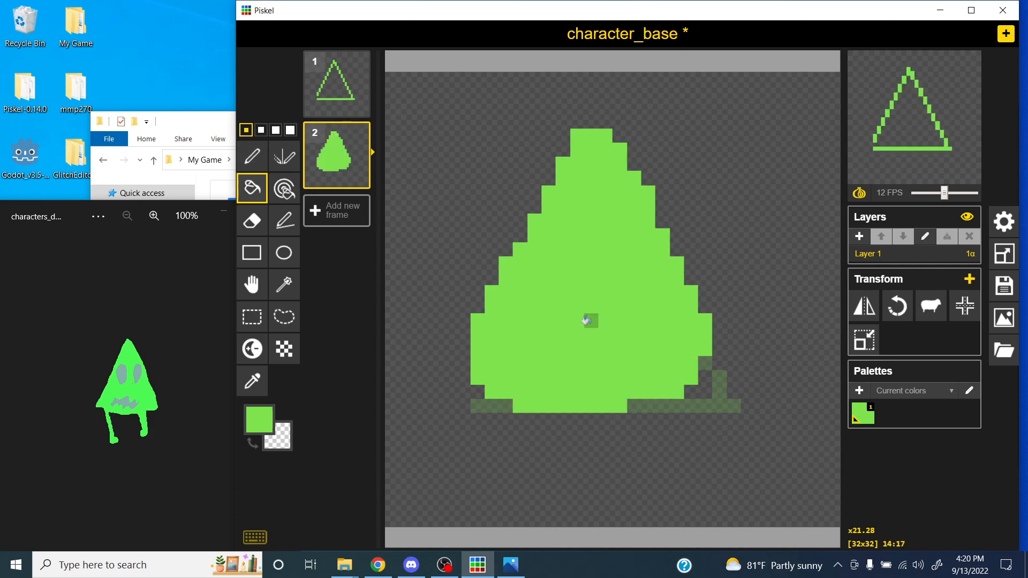
{"action": "key", "text": "p"}
{"action": "left_click", "coordinate": [534, 420]}
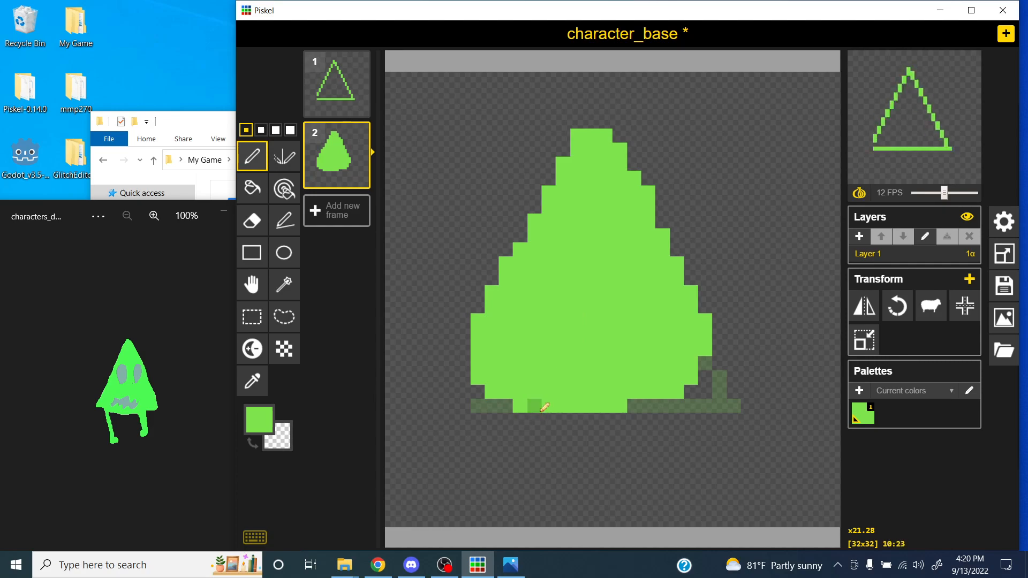
{"action": "mouse_move", "coordinate": [533, 419]}
{"action": "left_mouse_down"}
{"action": "mouse_move", "coordinate": [542, 460]}
{"action": "mouse_move", "coordinate": [510, 461]}
{"action": "left_mouse_up"}
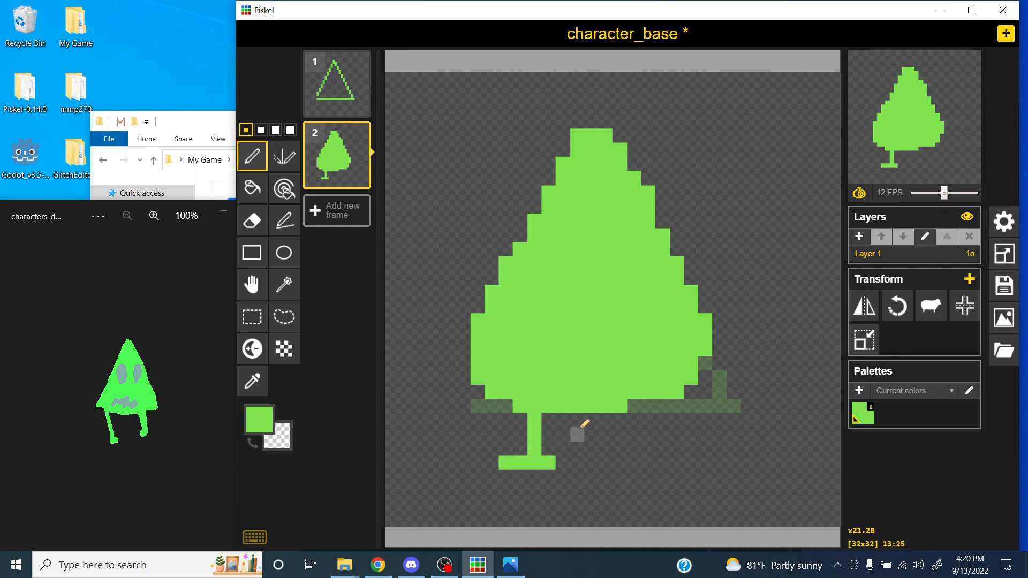
{"action": "mouse_move", "coordinate": [627, 402]}
{"action": "left_mouse_down"}
{"action": "mouse_move", "coordinate": [629, 461]}
{"action": "mouse_move", "coordinate": [608, 463]}
{"action": "mouse_move", "coordinate": [662, 457]}
{"action": "left_mouse_up"}
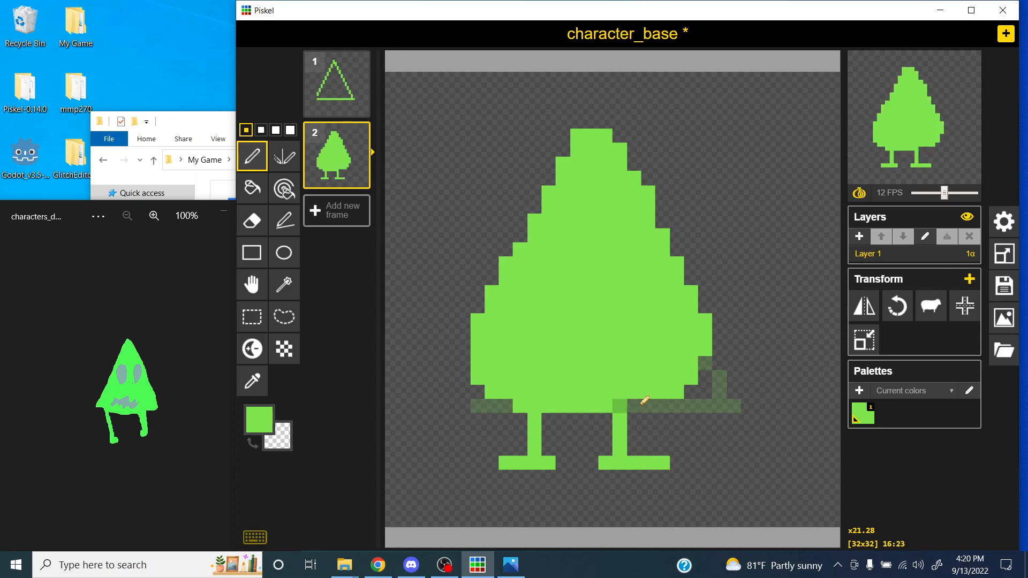
{"action": "left_click_drag", "start_coordinate": [634, 405], "coordinate": [664, 402]}
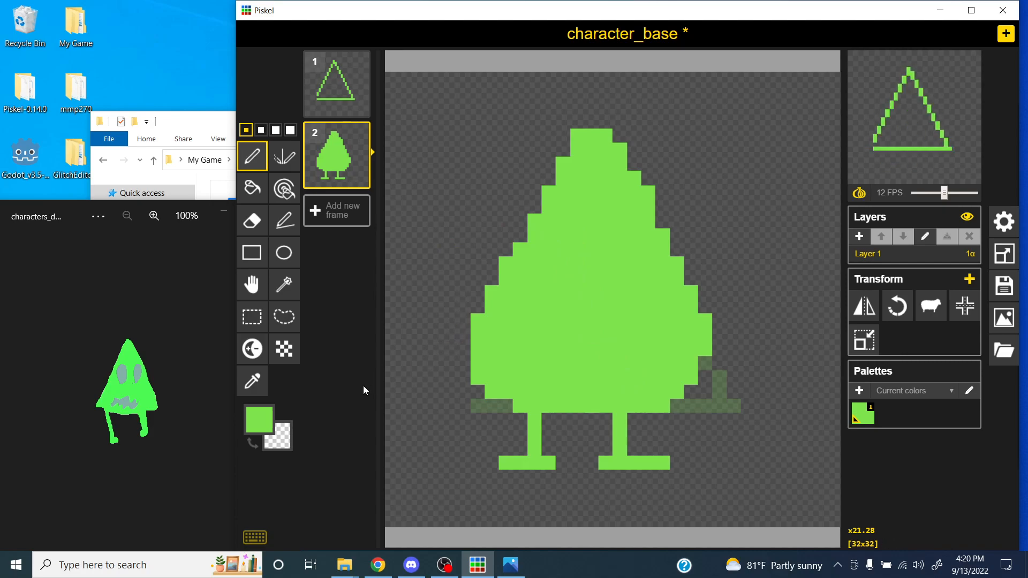
Step: Make light blue #6db4ce the drawing colour and paint a blue eye patch on the body
{"action": "left_click", "coordinate": [283, 436]}
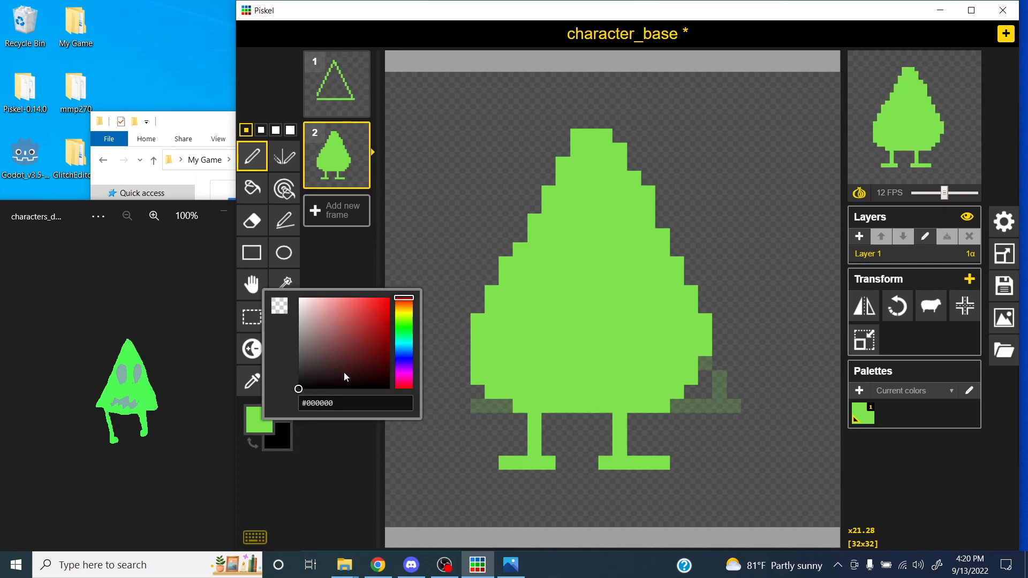
{"action": "left_click", "coordinate": [406, 347]}
{"action": "left_click", "coordinate": [341, 316]}
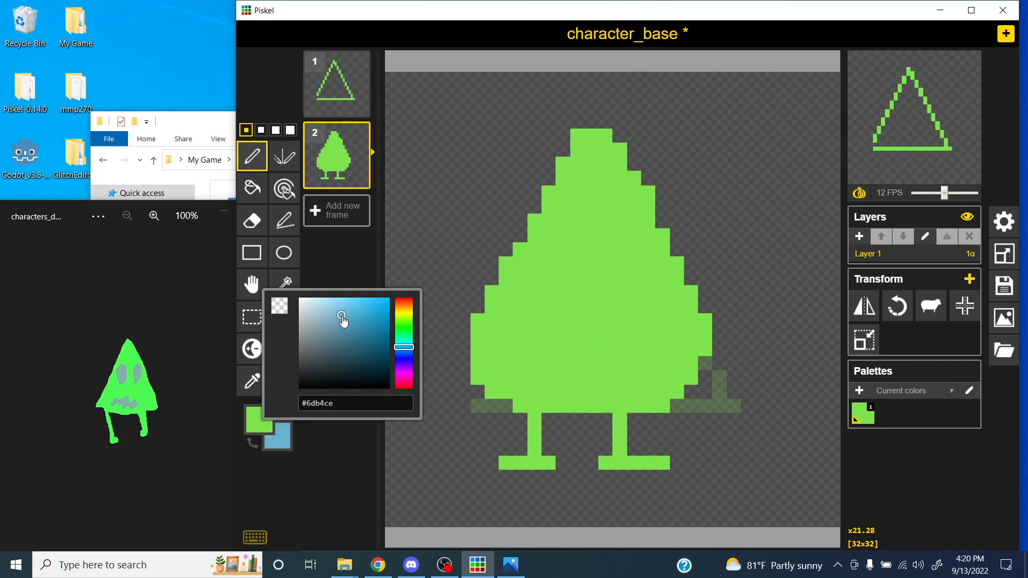
{"action": "left_click", "coordinate": [251, 443]}
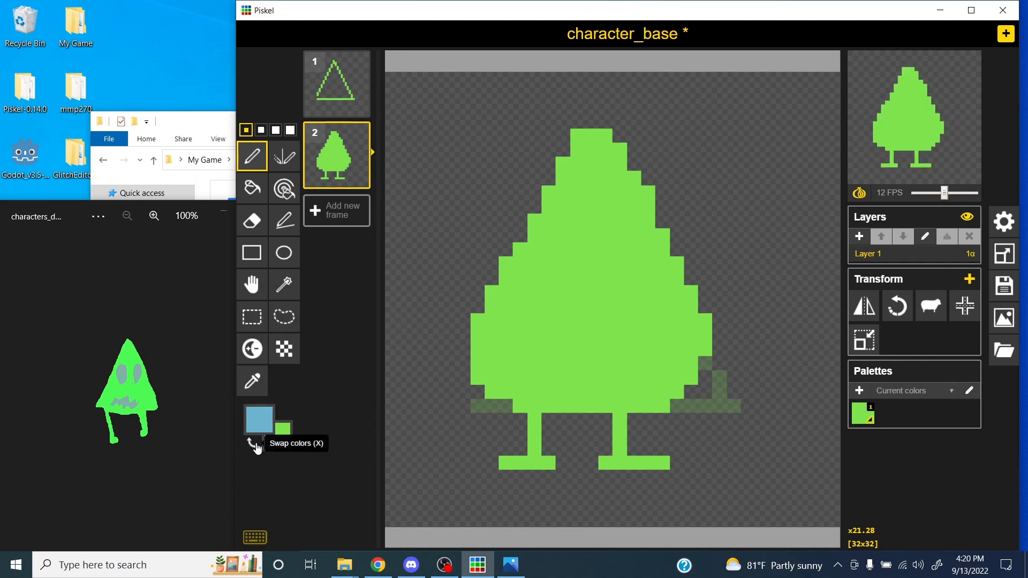
{"action": "mouse_move", "coordinate": [560, 291]}
{"action": "left_mouse_down"}
{"action": "mouse_move", "coordinate": [560, 267]}
{"action": "mouse_move", "coordinate": [574, 236]}
{"action": "mouse_move", "coordinate": [582, 276]}
{"action": "mouse_move", "coordinate": [571, 292]}
{"action": "mouse_move", "coordinate": [564, 242]}
{"action": "mouse_move", "coordinate": [548, 261]}
{"action": "mouse_move", "coordinate": [548, 294]}
{"action": "left_mouse_up"}
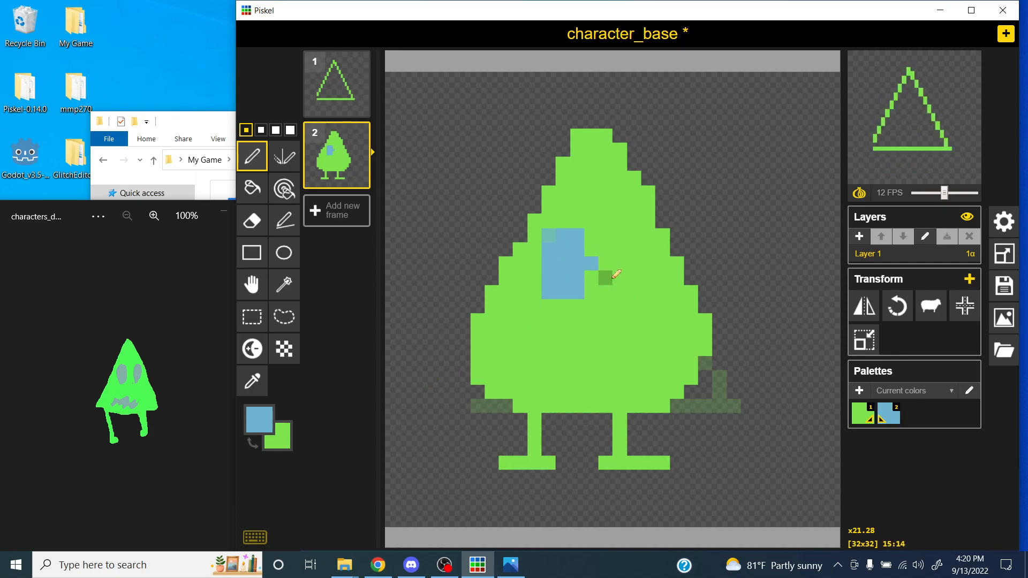
Step: Paint the right eye's blue column, covering stray and extra blue pixels with green
{"action": "key", "text": "1"}
{"action": "left_click_drag", "start_coordinate": [603, 263], "coordinate": [591, 264]}
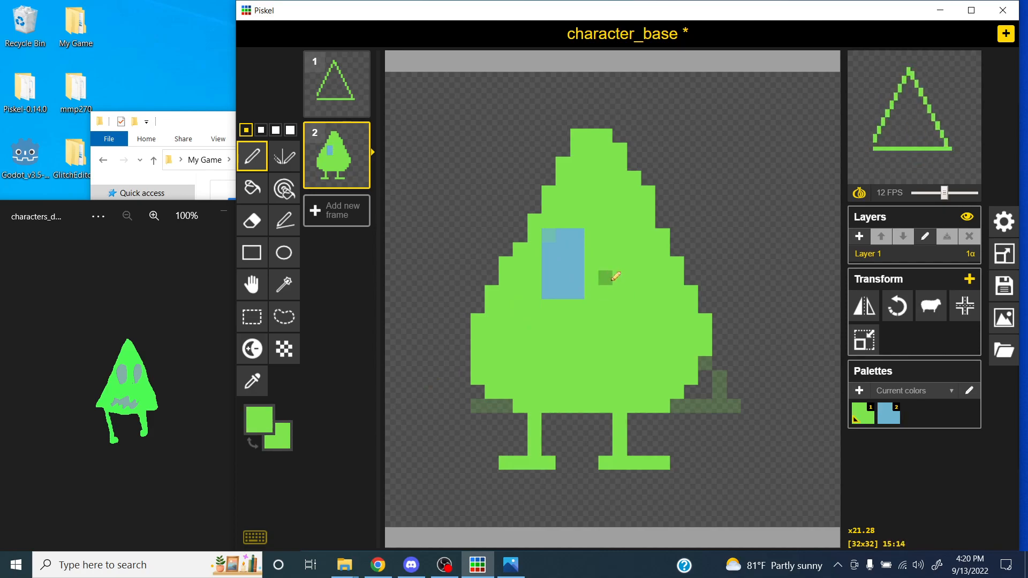
{"action": "key", "text": "2"}
{"action": "mouse_move", "coordinate": [609, 232]}
{"action": "left_mouse_down"}
{"action": "mouse_move", "coordinate": [612, 292]}
{"action": "mouse_move", "coordinate": [645, 292]}
{"action": "mouse_move", "coordinate": [640, 233]}
{"action": "mouse_move", "coordinate": [629, 284]}
{"action": "mouse_move", "coordinate": [623, 238]}
{"action": "left_mouse_up"}
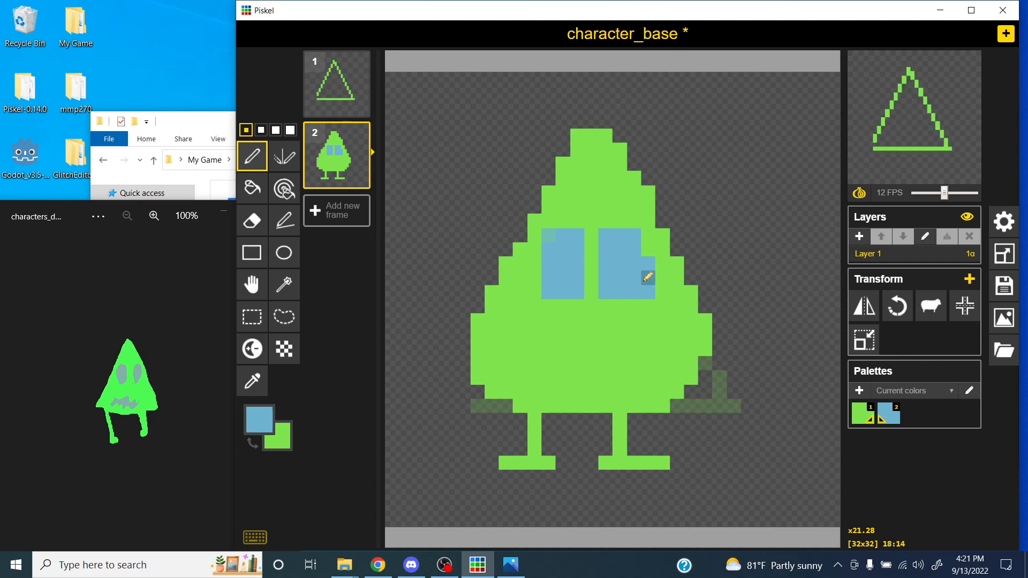
{"action": "key", "text": "1"}
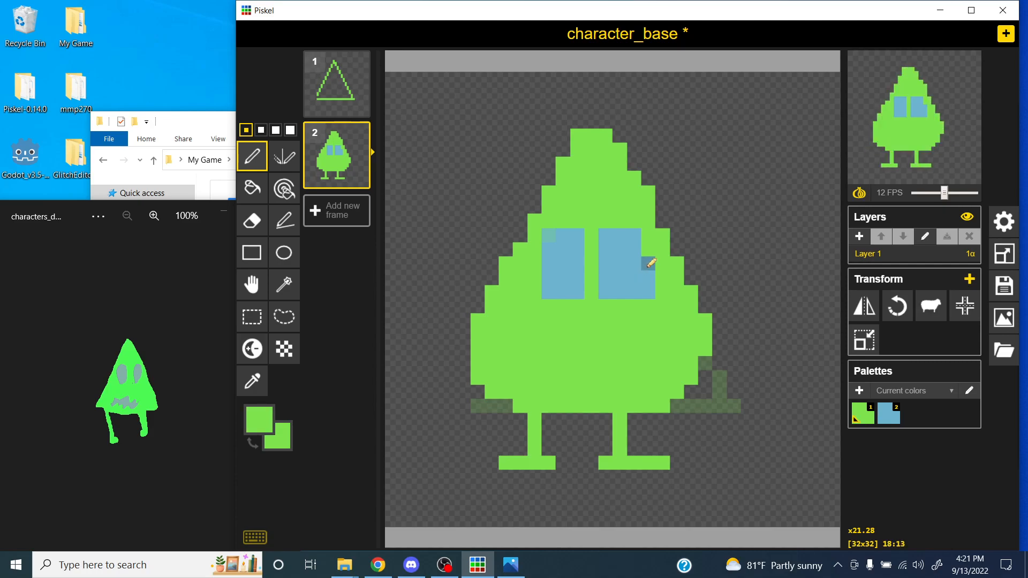
{"action": "left_click_drag", "start_coordinate": [648, 267], "coordinate": [648, 293]}
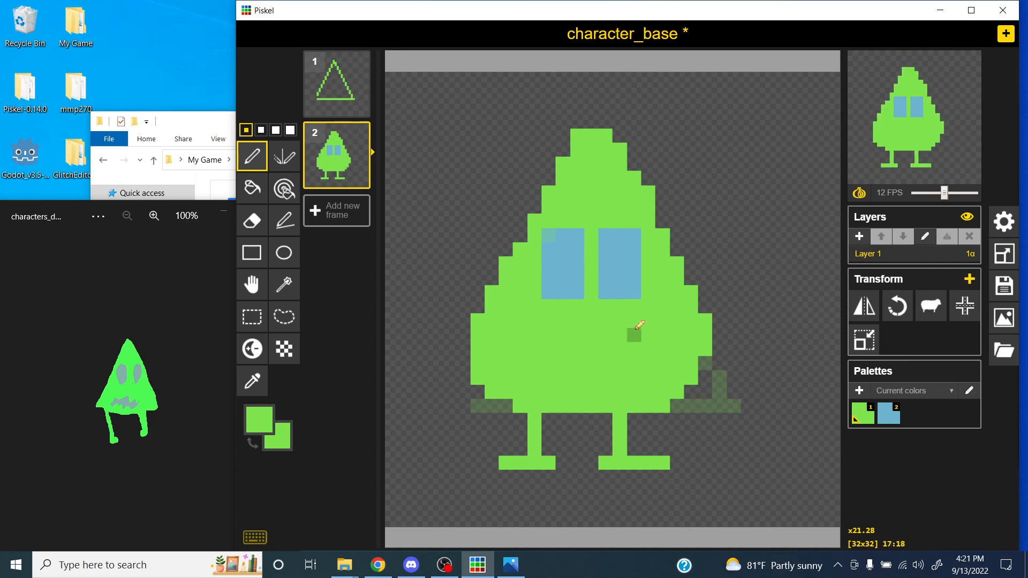
Step: Add blue pixels above and below both eyes, then delete the triangle frame
{"action": "key", "text": "2"}
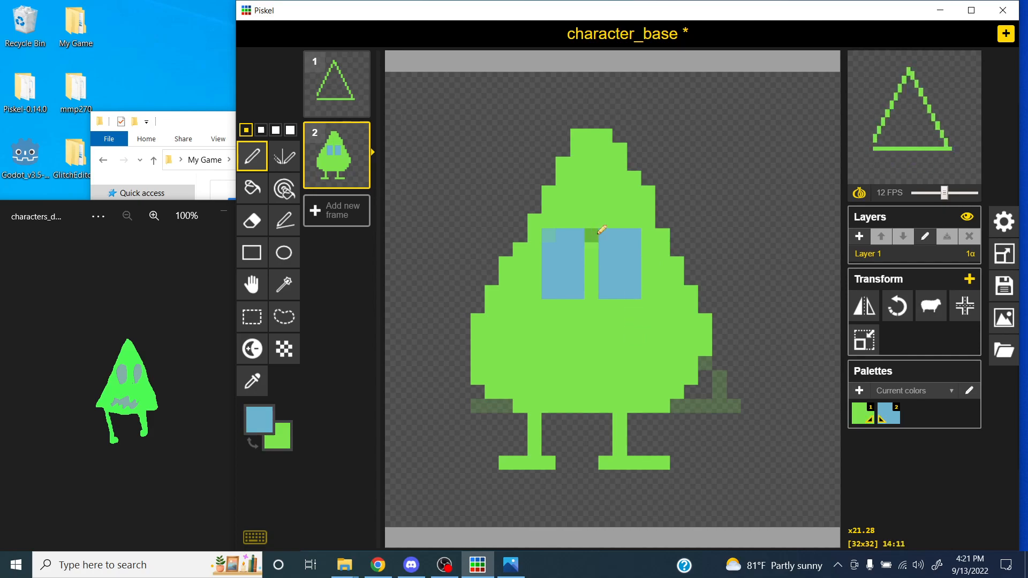
{"action": "left_click", "coordinate": [619, 220]}
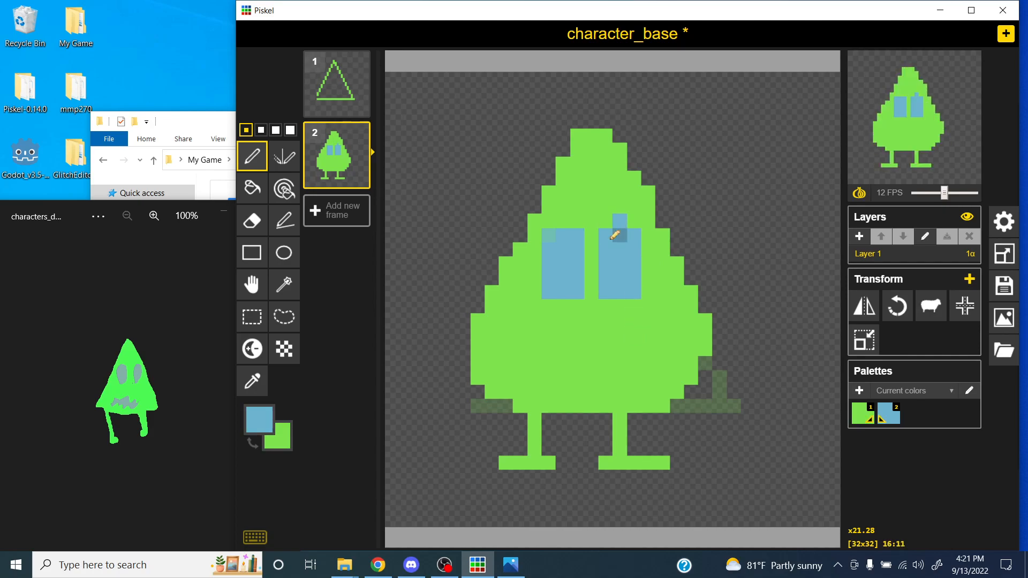
{"action": "left_click", "coordinate": [570, 219]}
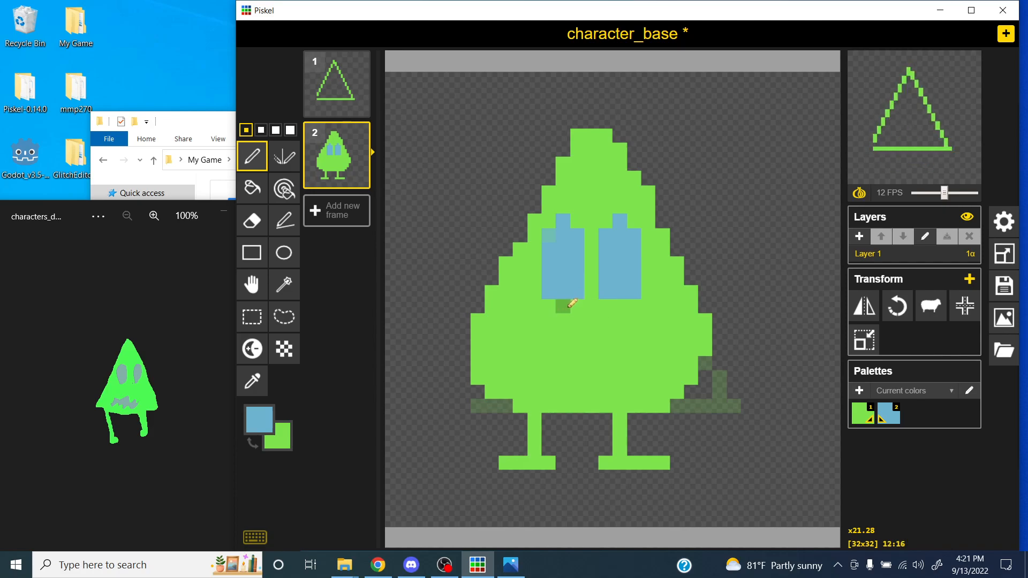
{"action": "left_click", "coordinate": [563, 305]}
{"action": "left_click", "coordinate": [619, 306]}
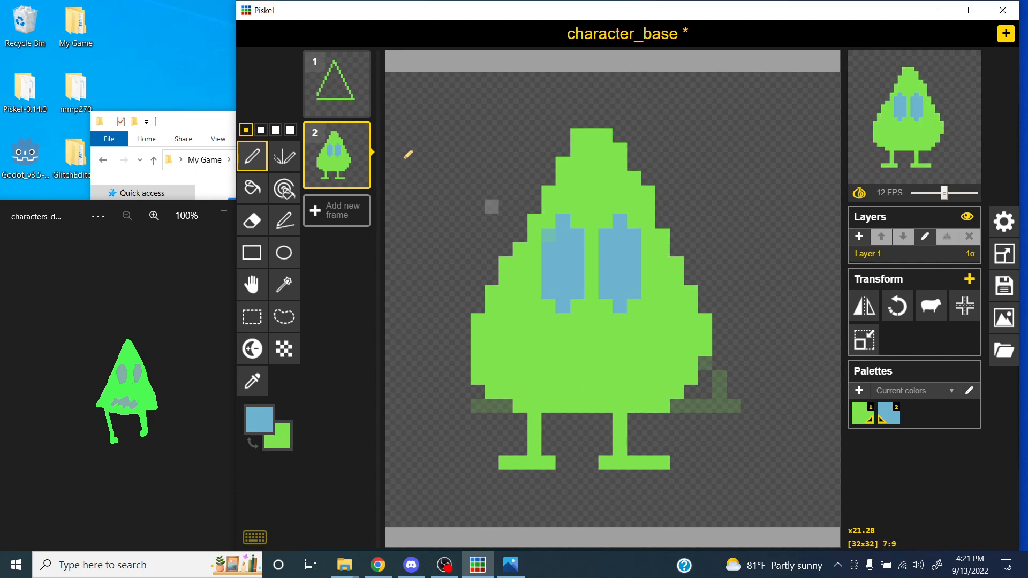
{"action": "left_click", "coordinate": [361, 61]}
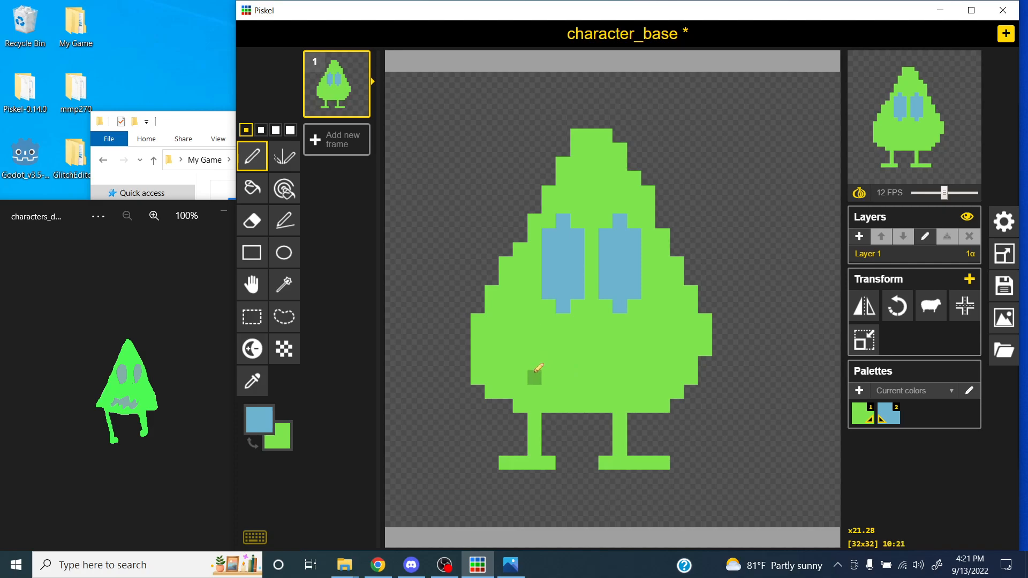
Step: Draw a notched blue mouth line below the eyes
{"action": "left_click", "coordinate": [524, 348]}
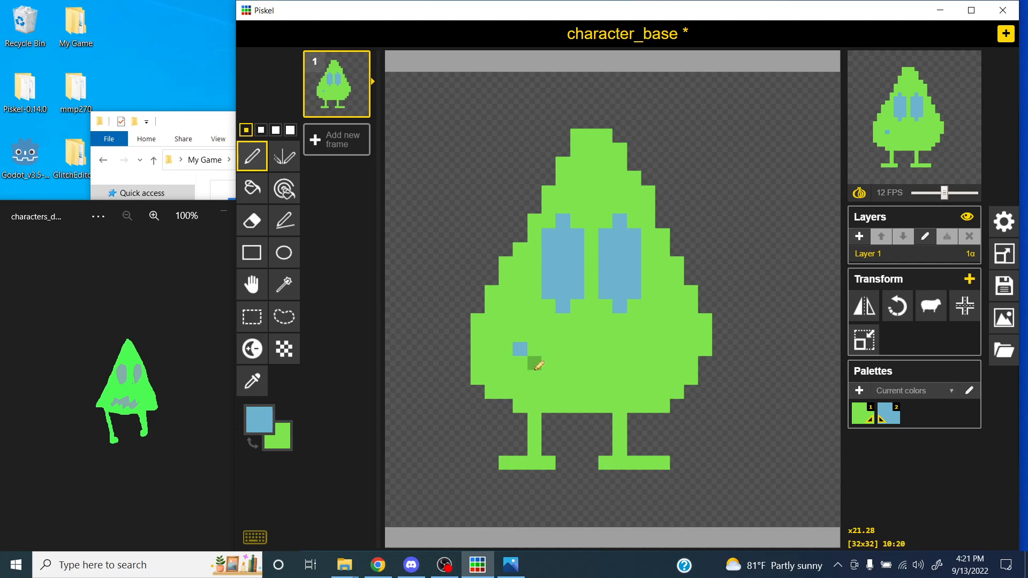
{"action": "left_click", "coordinate": [566, 357]}
{"action": "left_click", "coordinate": [577, 349]}
{"action": "left_click", "coordinate": [591, 363]}
{"action": "left_click", "coordinate": [606, 377]}
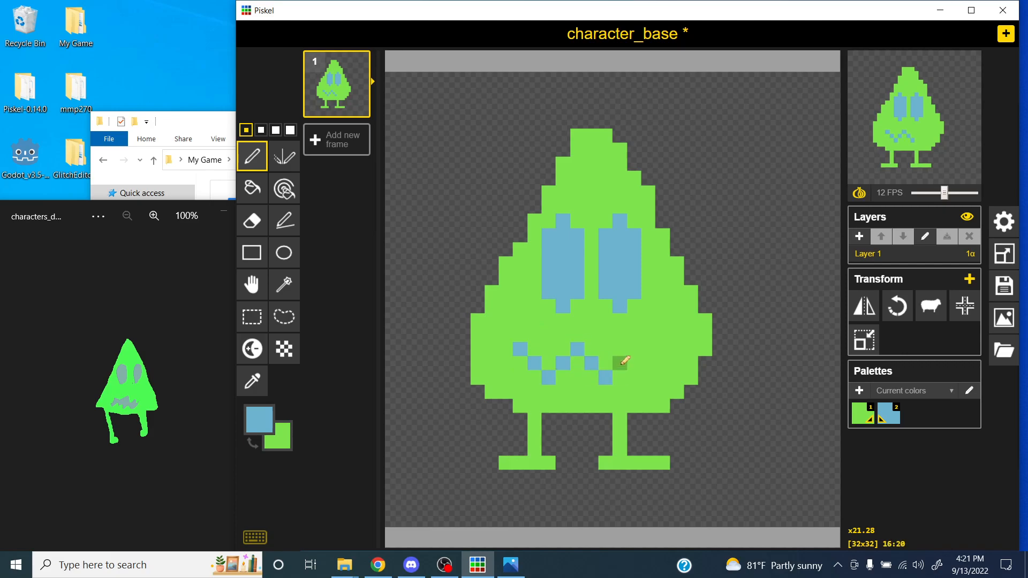
{"action": "left_click", "coordinate": [635, 348]}
{"action": "left_click", "coordinate": [662, 377]}
{"action": "left_click_drag", "start_coordinate": [620, 365], "coordinate": [546, 363]}
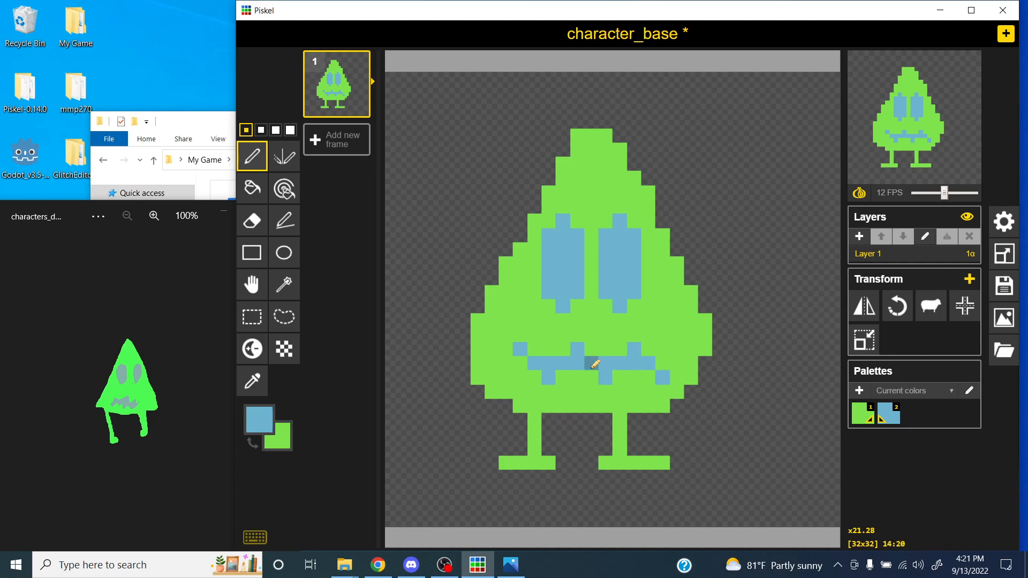
Step: Cover the mouth's stray pixels with body green and save with Ctrl+S
{"action": "left_click", "coordinate": [533, 349], "text": "alt"}
{"action": "left_click", "coordinate": [519, 349]}
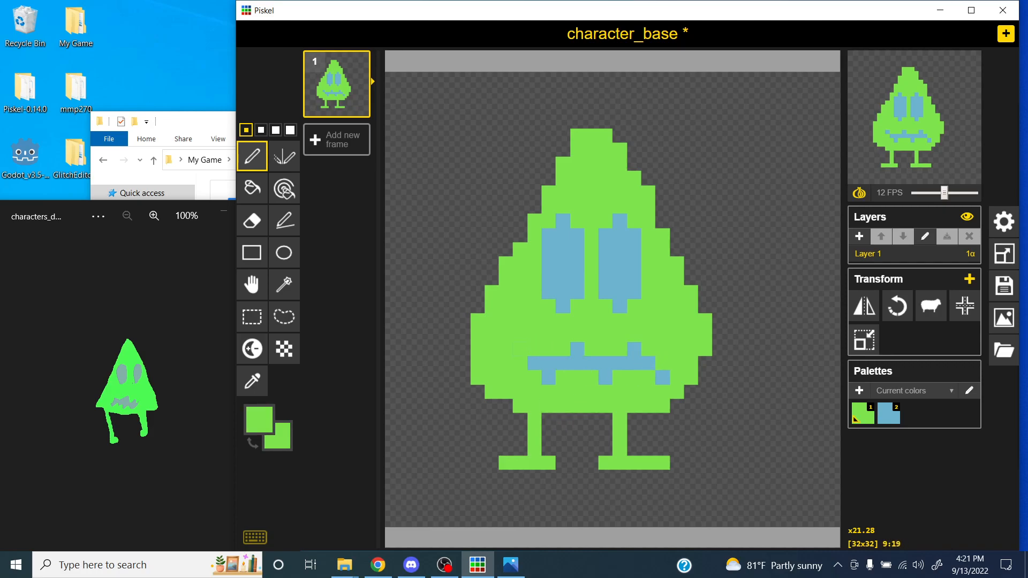
{"action": "left_click", "coordinate": [662, 378]}
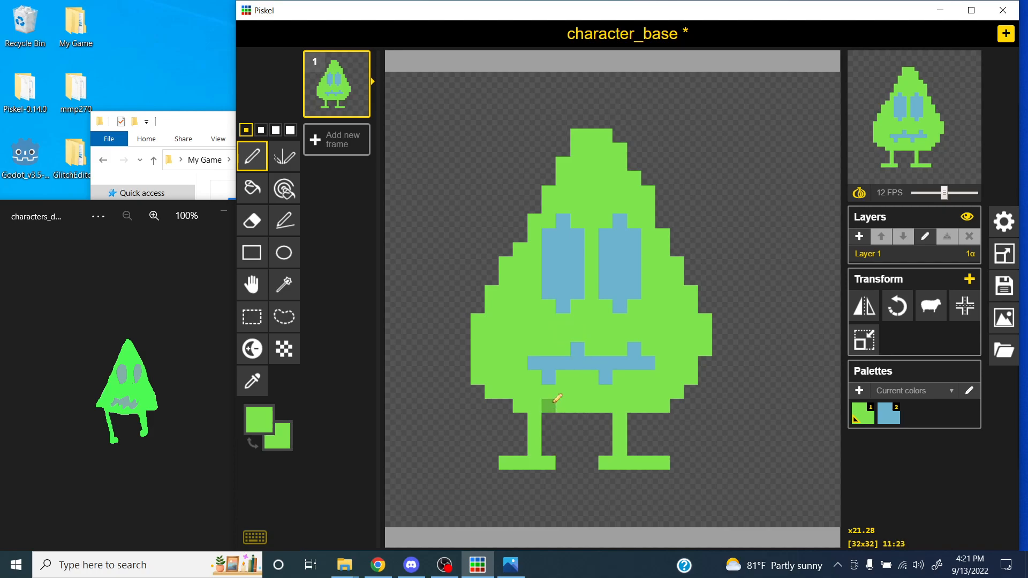
{"action": "key", "text": "ctrl+s"}
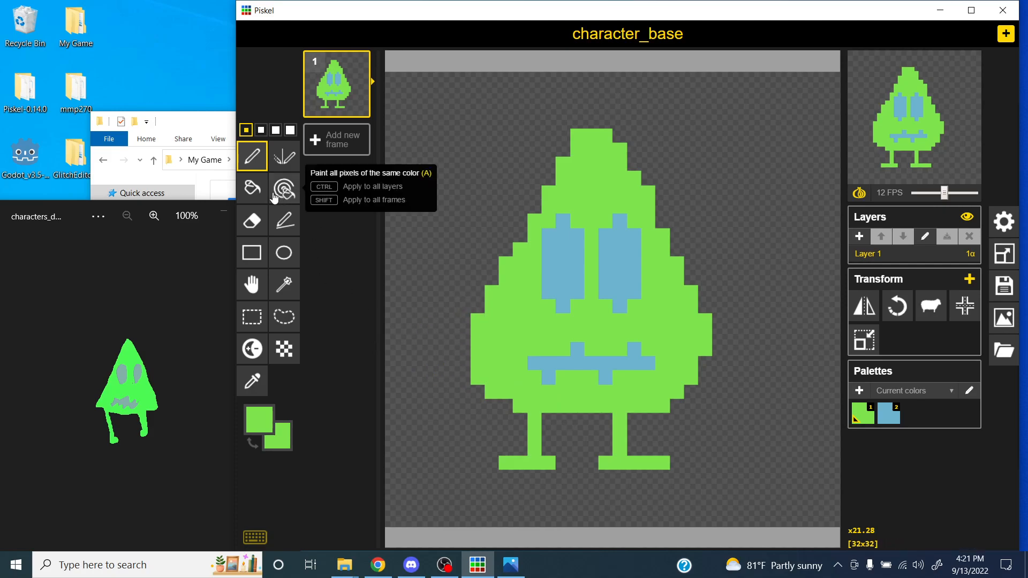
Step: Fill the body with a darker, slightly yellow-green using the paint bucket
{"action": "left_click", "coordinate": [257, 192]}
{"action": "left_click", "coordinate": [265, 414]}
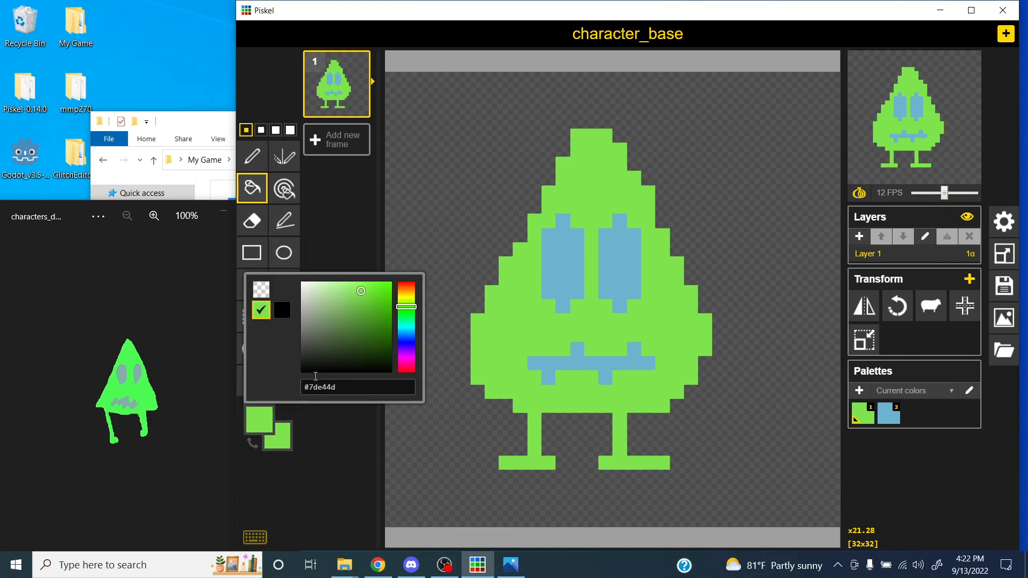
{"action": "left_click", "coordinate": [338, 322]}
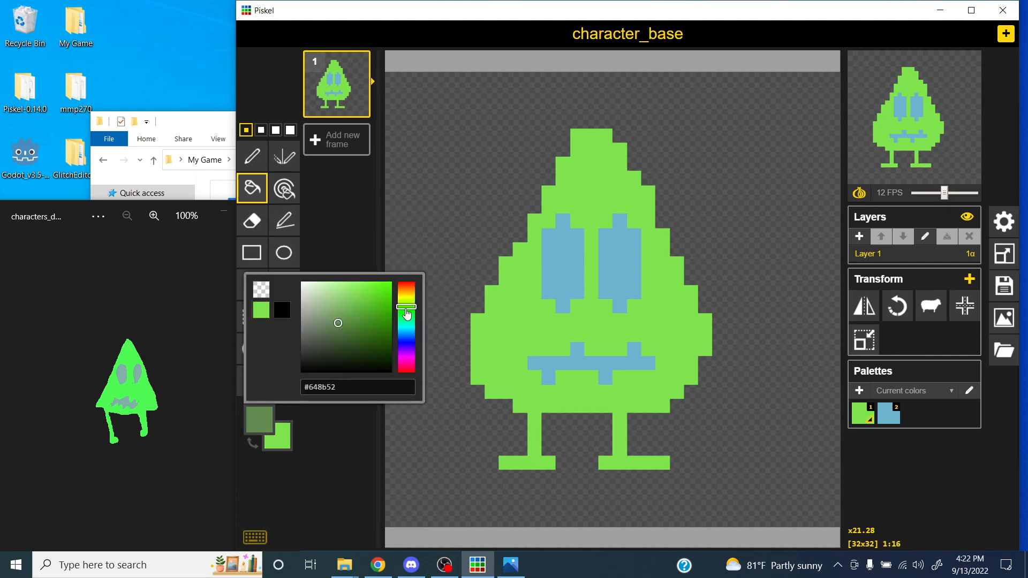
{"action": "left_click", "coordinate": [407, 304]}
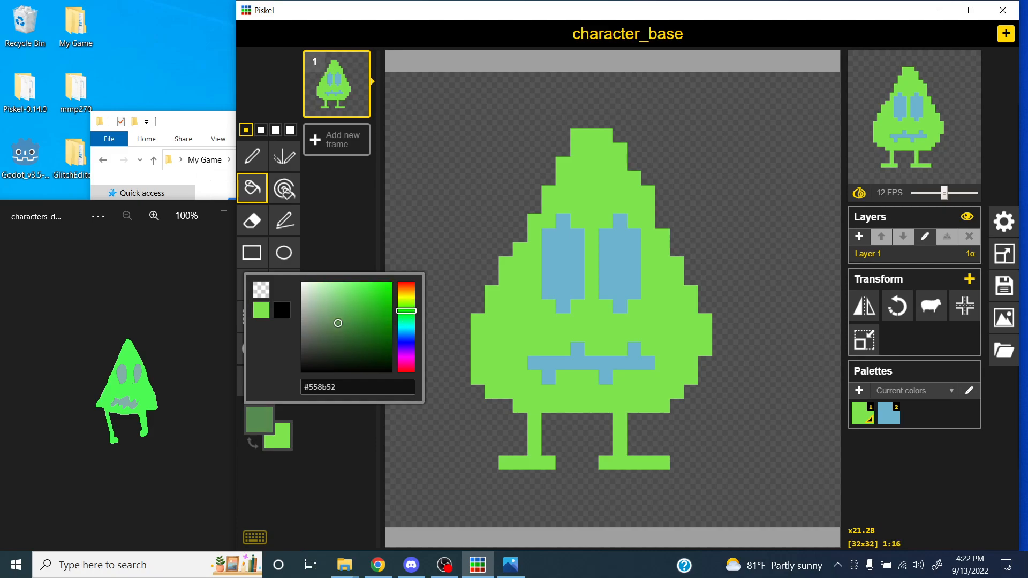
{"action": "left_click", "coordinate": [509, 319]}
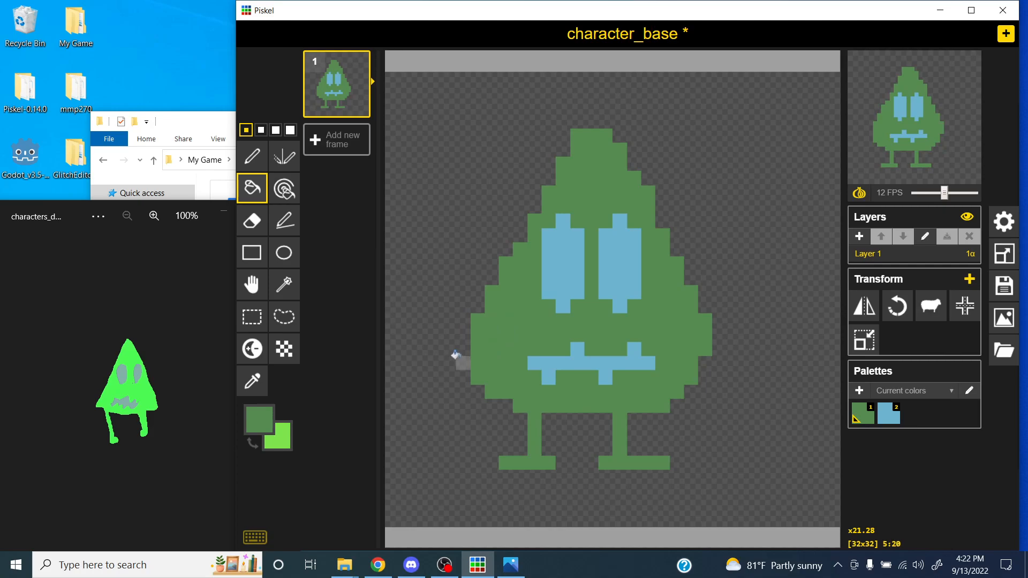
Step: Refill the body twice until it is green #29a122, then save
{"action": "left_click", "coordinate": [259, 419]}
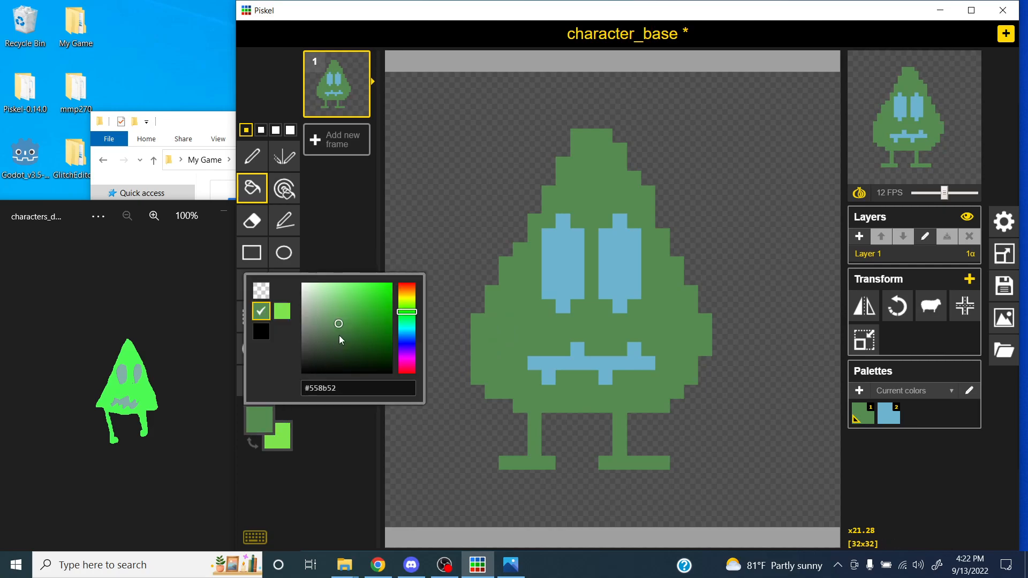
{"action": "left_click_drag", "start_coordinate": [342, 313], "coordinate": [356, 321]}
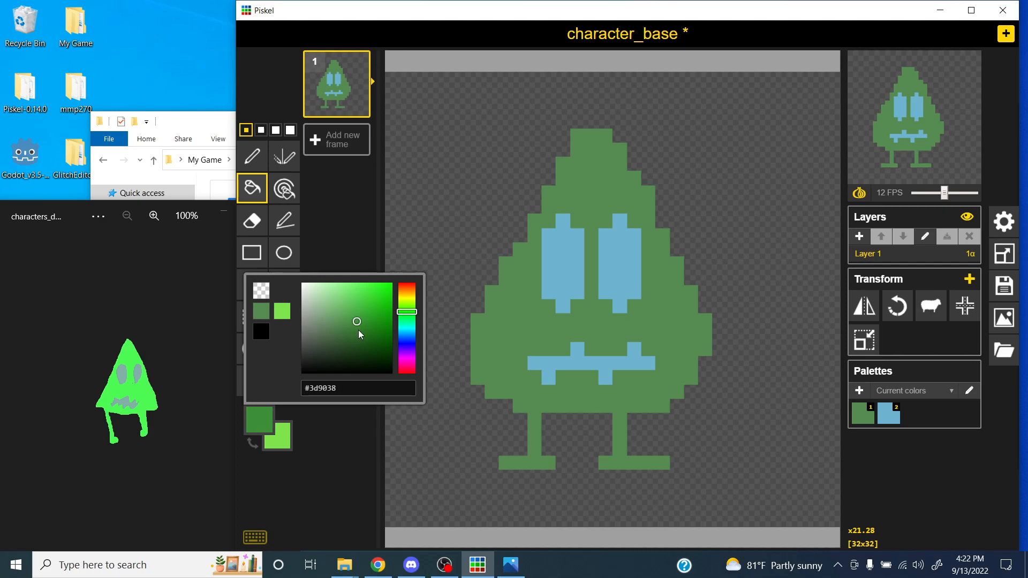
{"action": "left_click", "coordinate": [487, 315]}
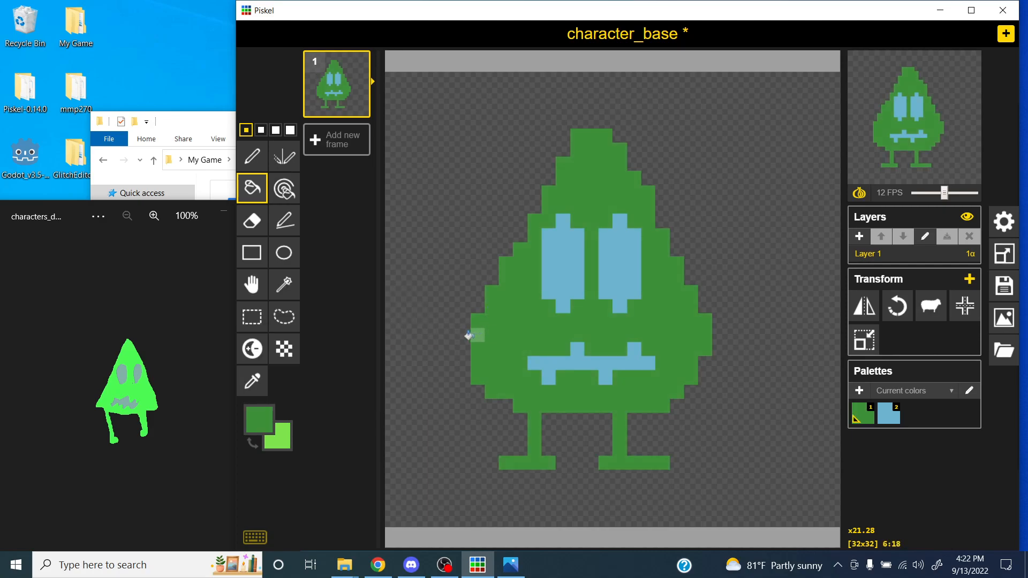
{"action": "left_click", "coordinate": [259, 419]}
{"action": "left_click", "coordinate": [374, 315]}
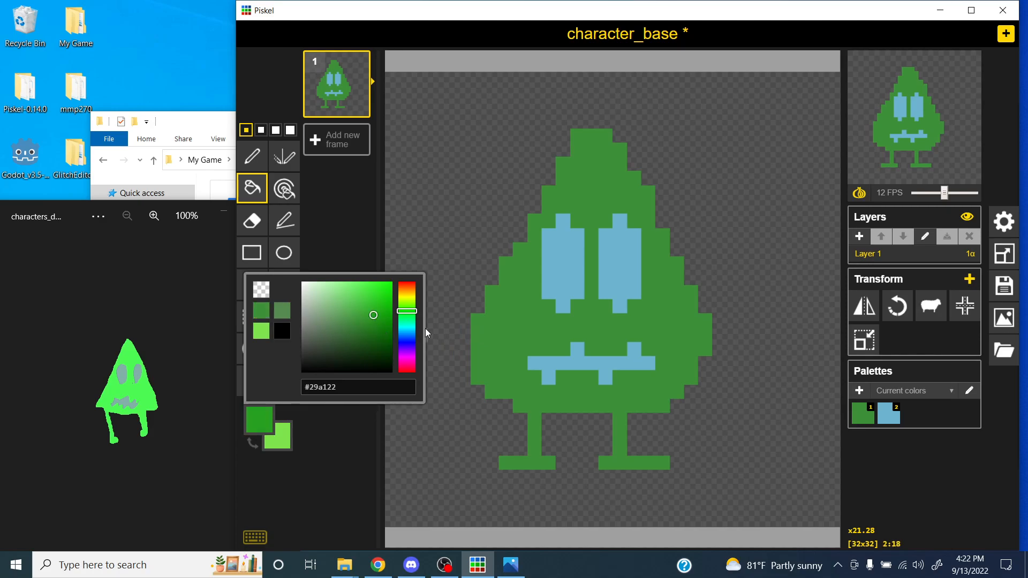
{"action": "left_click", "coordinate": [500, 308]}
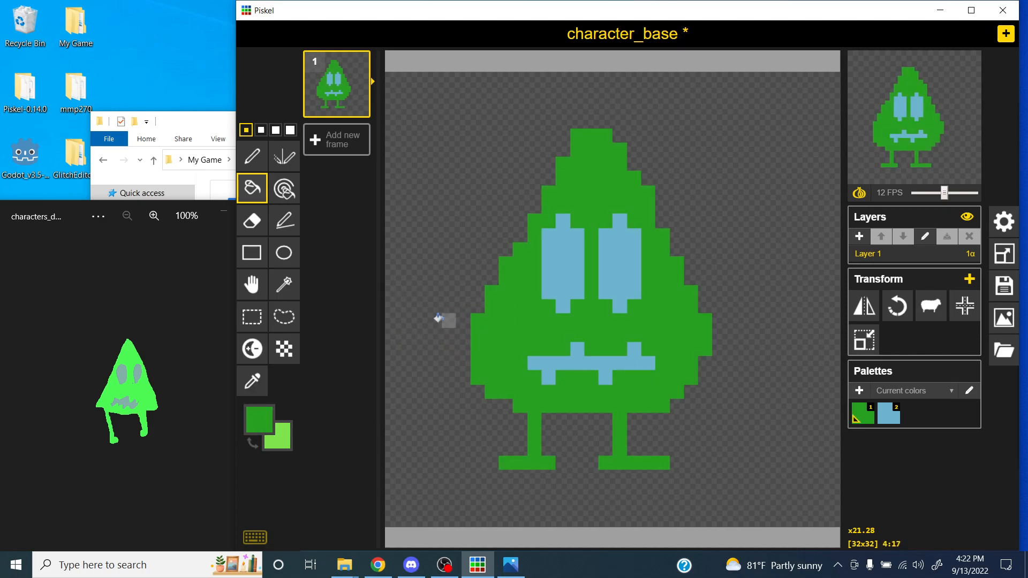
{"action": "key", "text": "ctrl+s"}
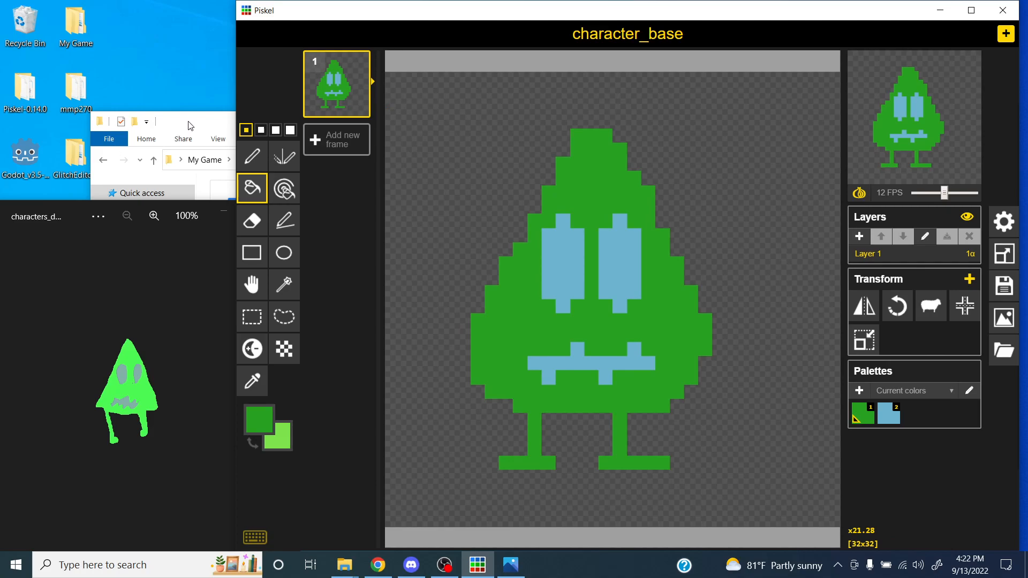
Step: Navigate File Explorer to Art > character and show the files as a compact list
{"action": "left_click_drag", "start_coordinate": [199, 121], "coordinate": [145, 68]}
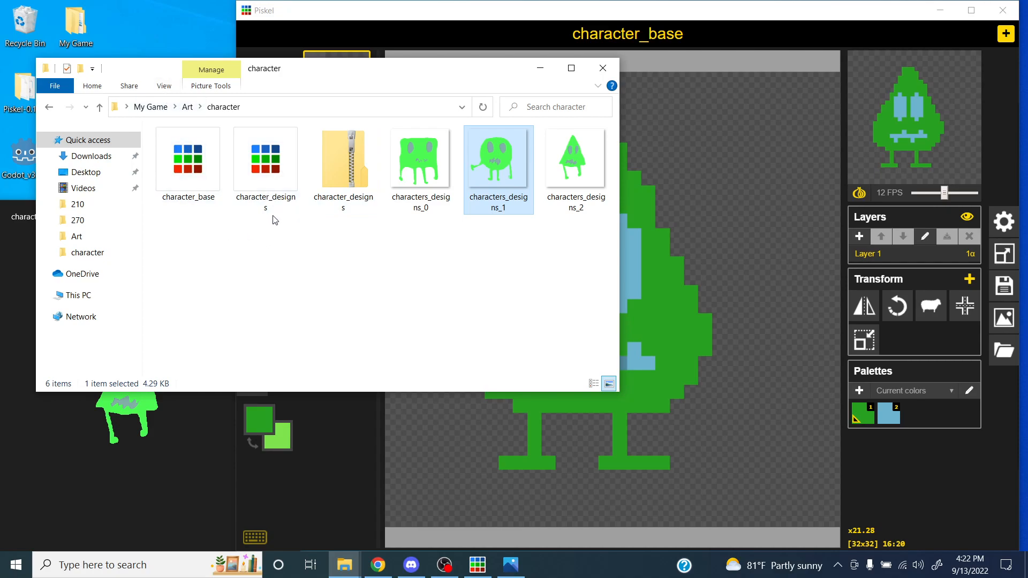
{"action": "left_click", "coordinate": [187, 107]}
{"action": "double_click", "coordinate": [275, 165]}
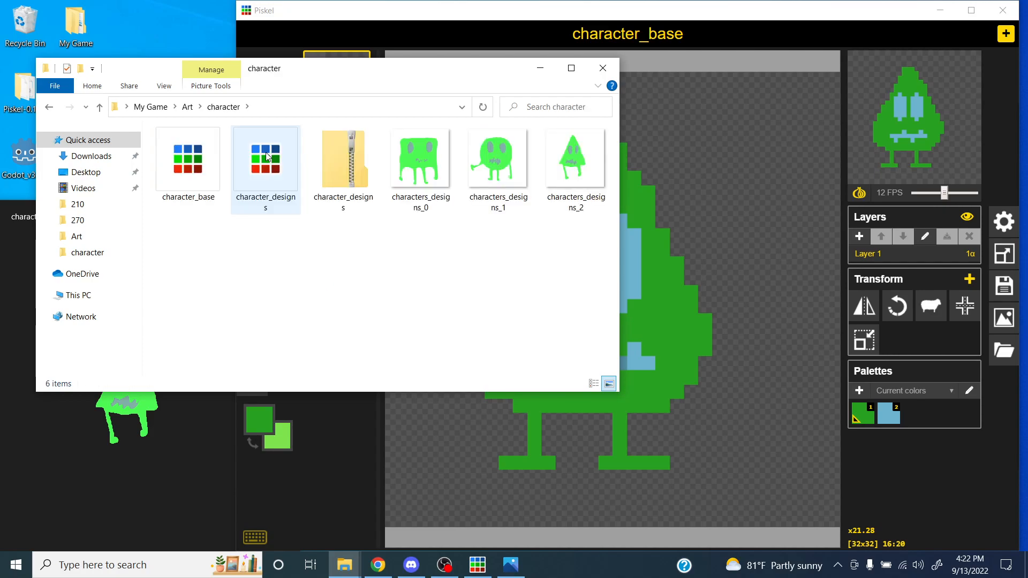
{"action": "left_click", "coordinate": [163, 86]}
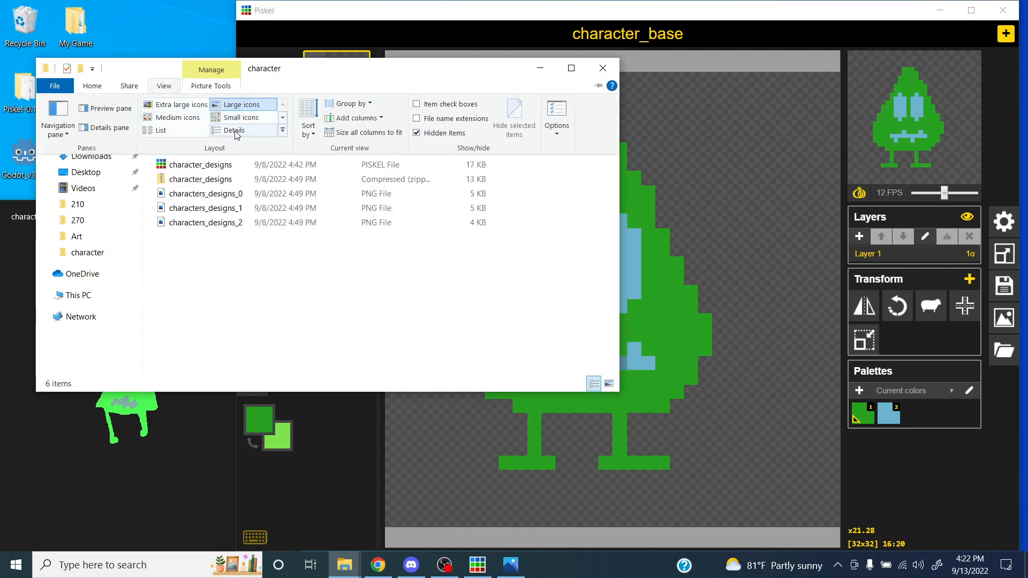
{"action": "left_click", "coordinate": [166, 131]}
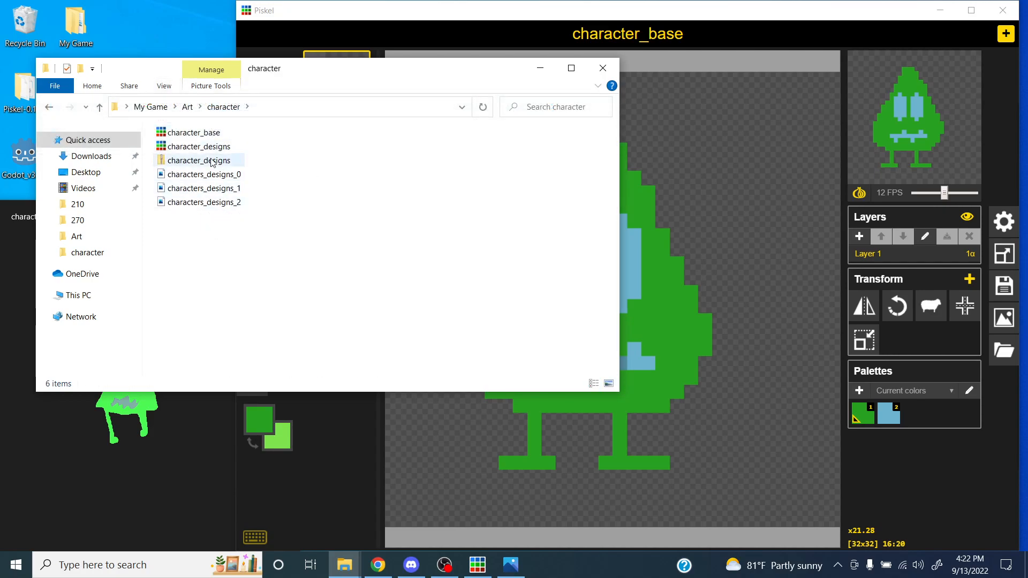
Step: Select the character_base file and make the Explorer window narrower
{"action": "left_click", "coordinate": [242, 148]}
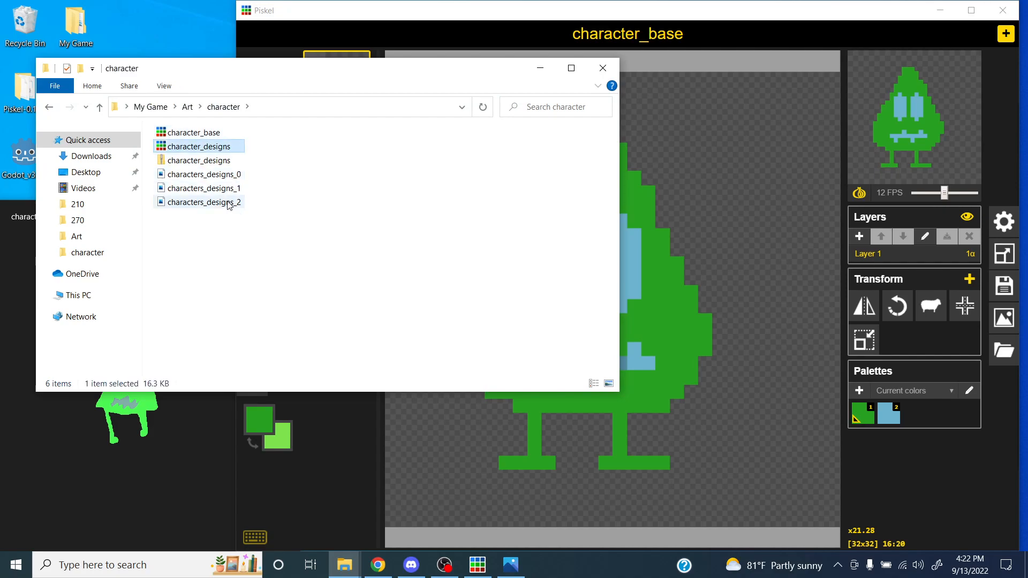
{"action": "left_click", "coordinate": [210, 134]}
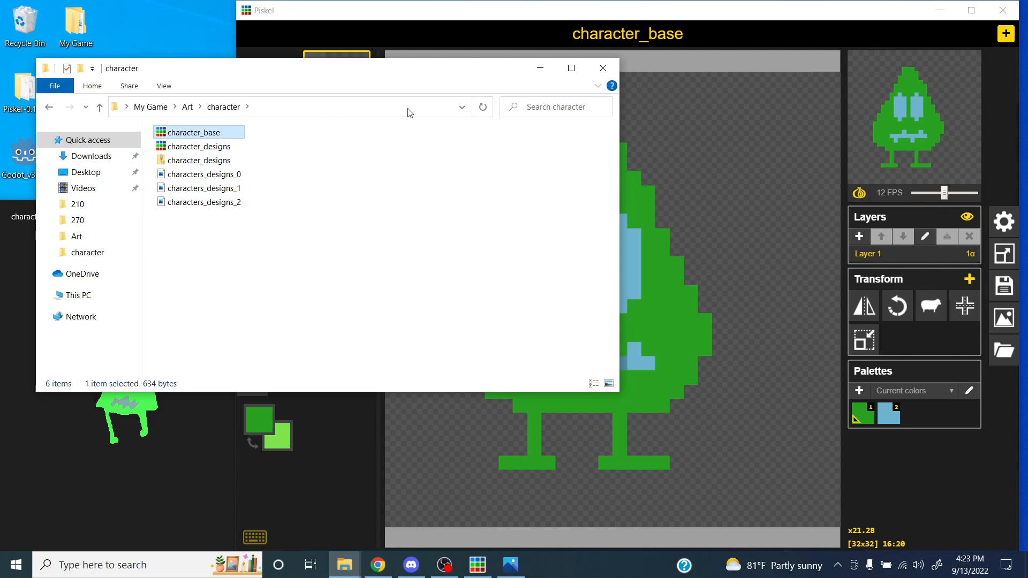
{"action": "left_click_drag", "start_coordinate": [423, 84], "coordinate": [424, 92]}
{"action": "left_click_drag", "start_coordinate": [598, 155], "coordinate": [367, 155]}
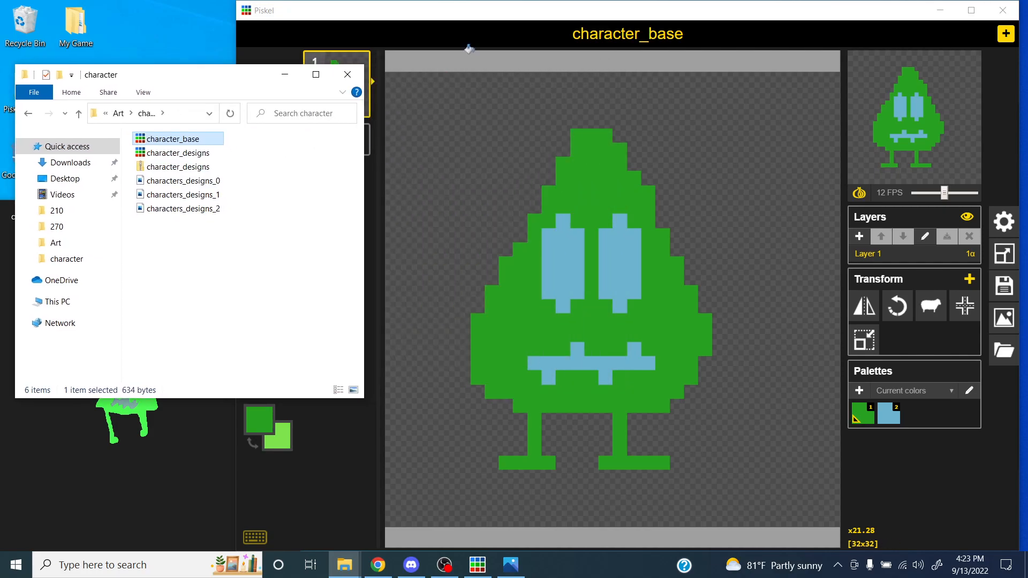
Step: Retitle the sprite character_idle and save it as a new file in the character folder
{"action": "left_click", "coordinate": [474, 37]}
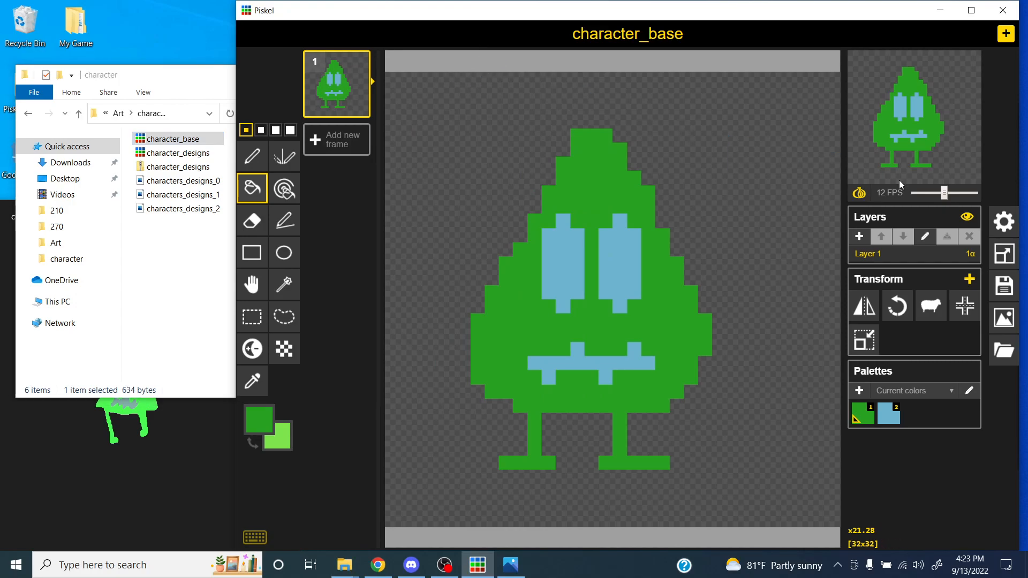
{"action": "left_click", "coordinate": [1004, 286]}
{"action": "left_click", "coordinate": [933, 160]}
{"action": "key", "text": "BackSpace"}
{"action": "key", "text": "BackSpace"}
{"action": "key", "text": "BackSpace"}
{"action": "key", "text": "BackSpace"}
{"action": "type", "text": "ref"}
{"action": "key", "text": "BackSpace"}
{"action": "key", "text": "BackSpace"}
{"action": "key", "text": "BackSpace"}
{"action": "type", "text": "idle"}
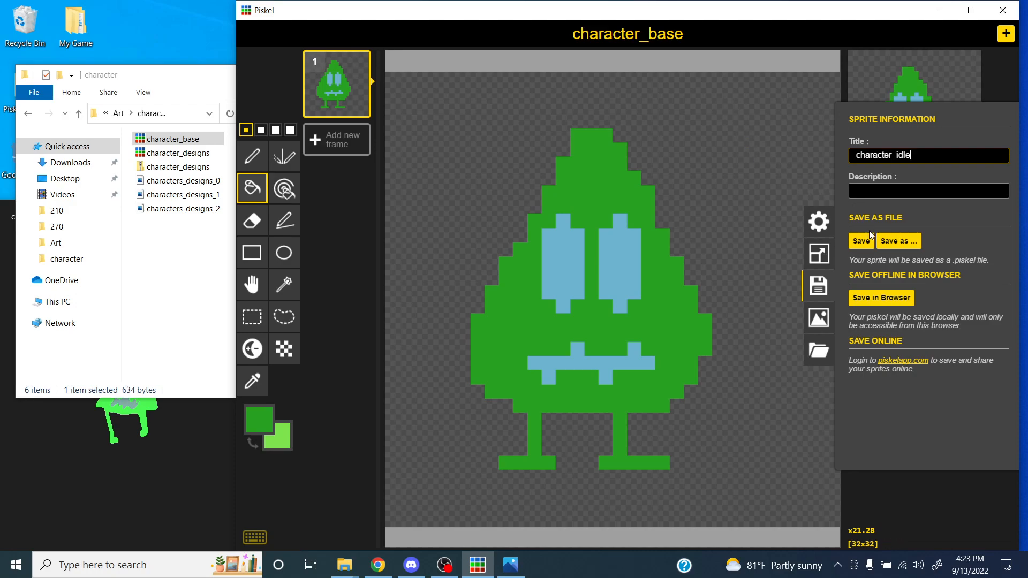
{"action": "left_click", "coordinate": [898, 242]}
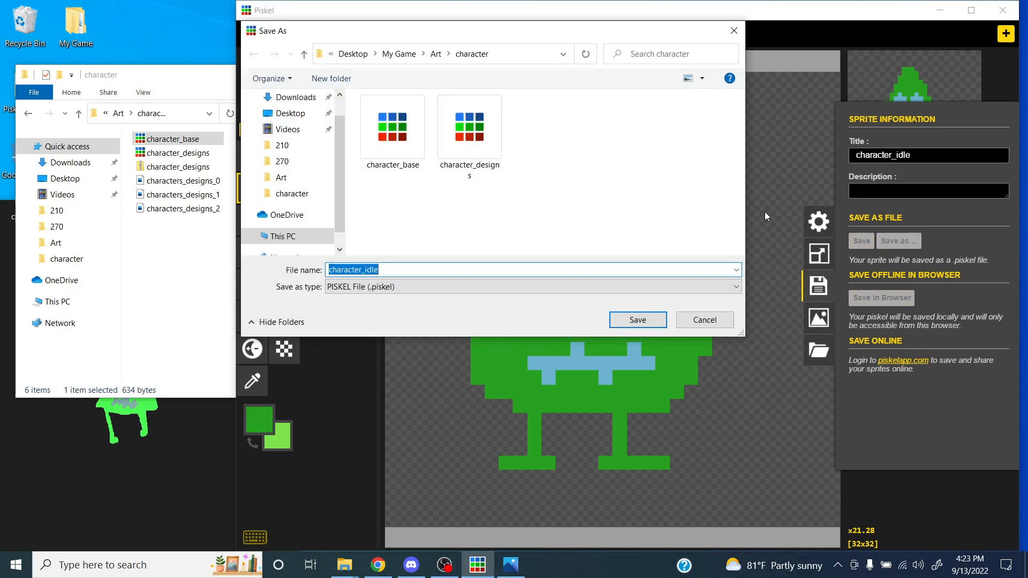
{"action": "left_click", "coordinate": [637, 321]}
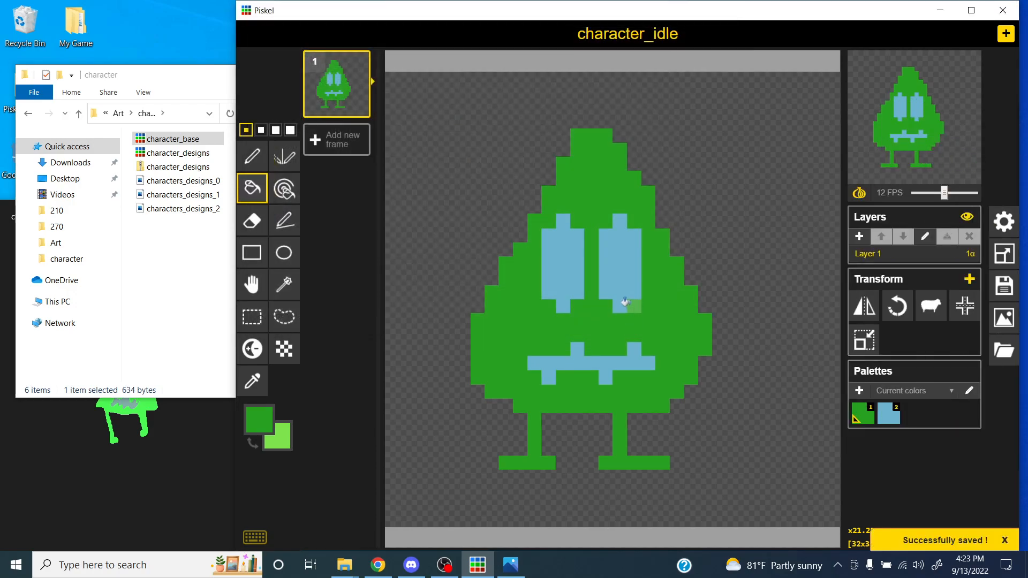
{"action": "left_click", "coordinate": [177, 182]}
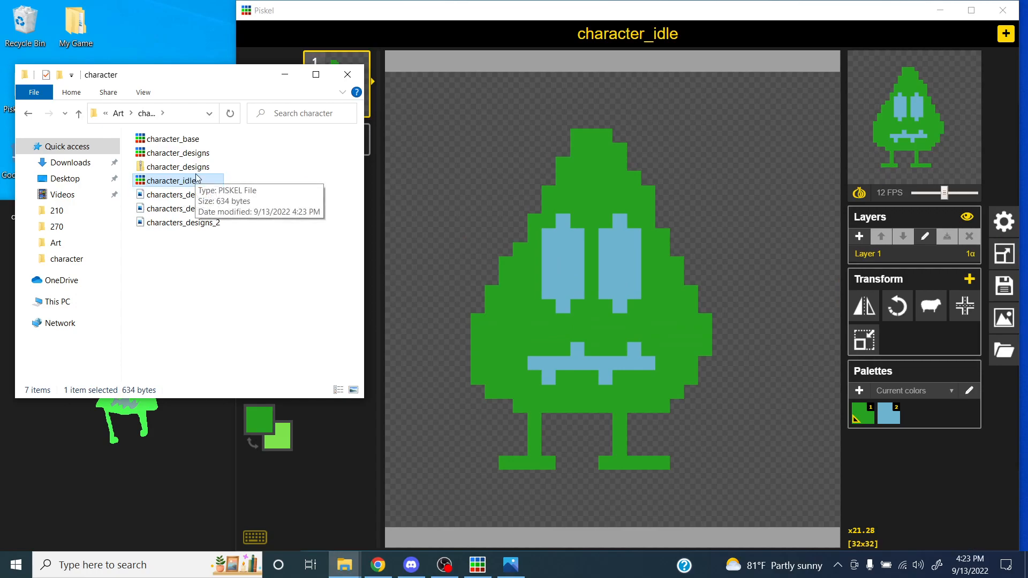
Step: Select character_base beside the new character_idle file, then return to Piskel
{"action": "left_click", "coordinate": [173, 139]}
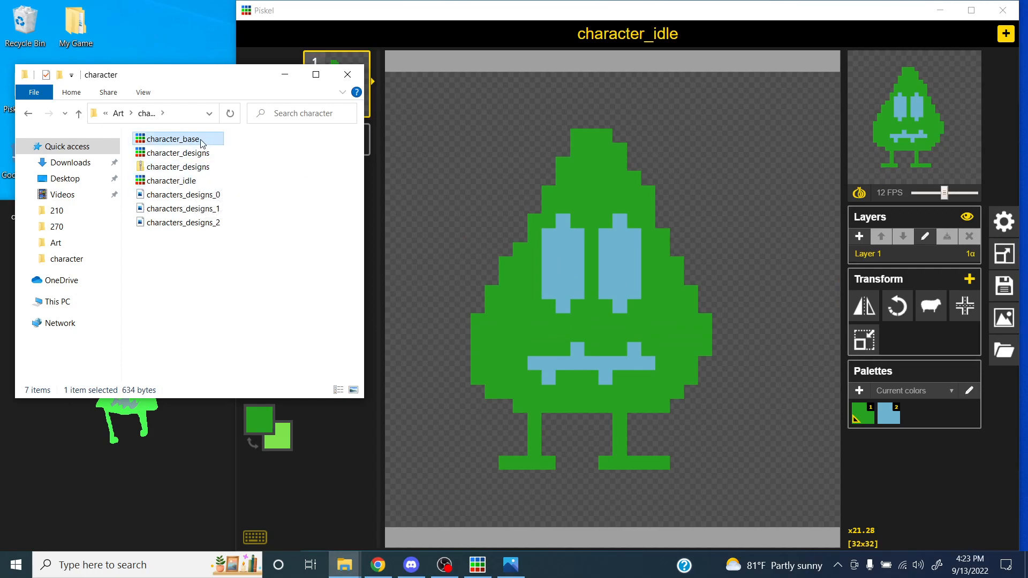
{"action": "left_click", "coordinate": [589, 33]}
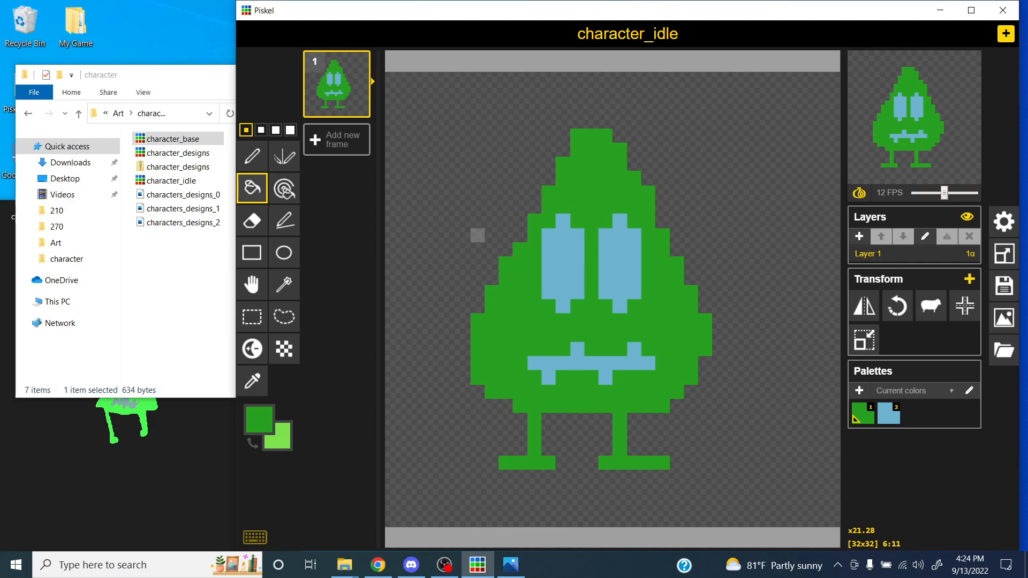
Step: Duplicate frame 1, paint green over the eye tops in frame 2, and set 4 FPS
{"action": "mouse_move", "coordinate": [362, 118]}
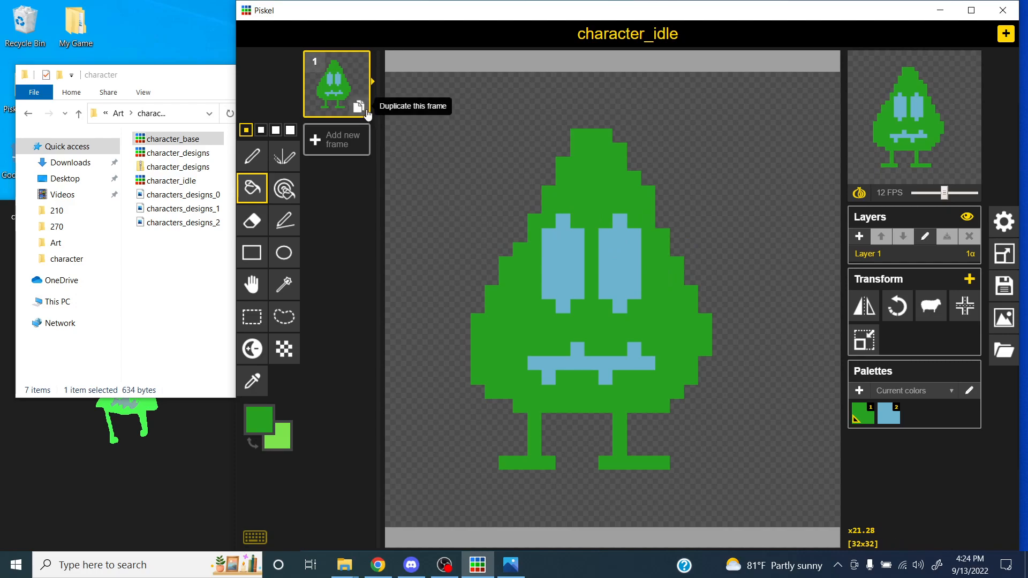
{"action": "left_click", "coordinate": [366, 111]}
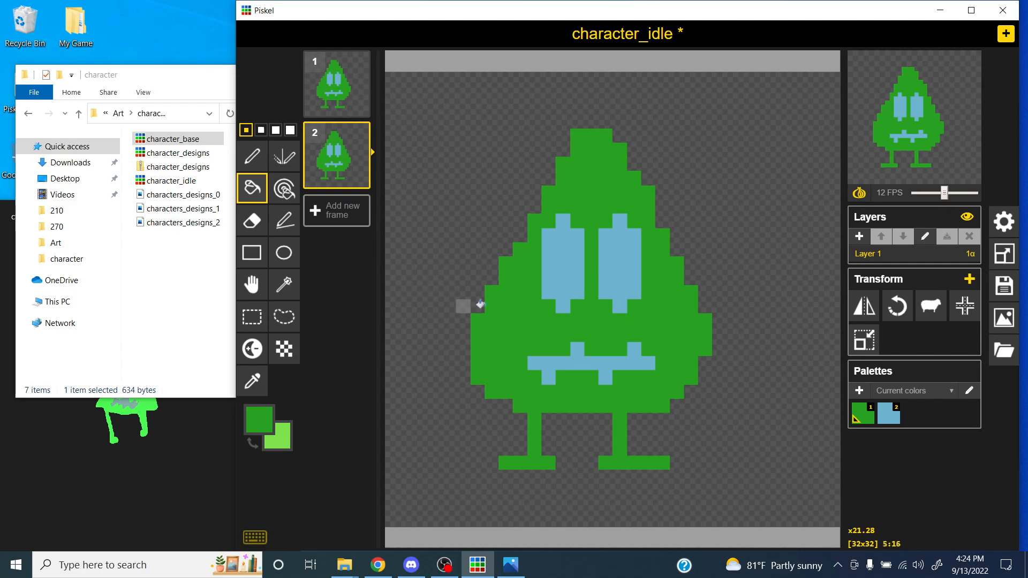
{"action": "left_click", "coordinate": [259, 165]}
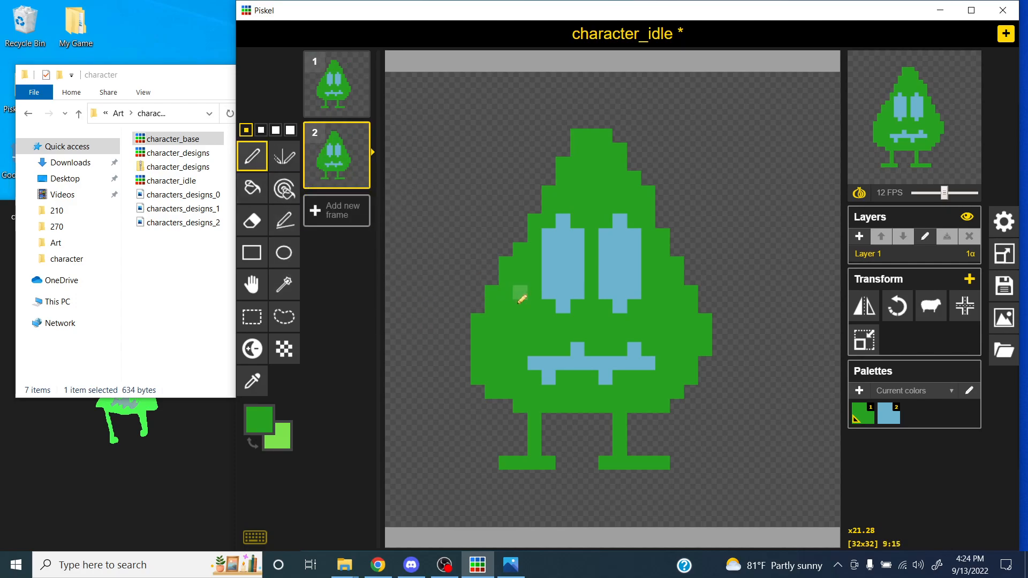
{"action": "mouse_move", "coordinate": [557, 229]}
{"action": "left_mouse_down"}
{"action": "mouse_move", "coordinate": [583, 246]}
{"action": "mouse_move", "coordinate": [543, 250]}
{"action": "mouse_move", "coordinate": [552, 301]}
{"action": "mouse_move", "coordinate": [548, 275]}
{"action": "mouse_move", "coordinate": [575, 279]}
{"action": "mouse_move", "coordinate": [578, 297]}
{"action": "mouse_move", "coordinate": [560, 306]}
{"action": "mouse_move", "coordinate": [547, 295]}
{"action": "mouse_move", "coordinate": [612, 285]}
{"action": "mouse_move", "coordinate": [606, 276]}
{"action": "mouse_move", "coordinate": [636, 278]}
{"action": "mouse_move", "coordinate": [628, 300]}
{"action": "left_mouse_up"}
{"action": "mouse_move", "coordinate": [653, 241]}
{"action": "left_mouse_down"}
{"action": "mouse_move", "coordinate": [604, 244]}
{"action": "mouse_move", "coordinate": [624, 220]}
{"action": "mouse_move", "coordinate": [616, 224]}
{"action": "mouse_move", "coordinate": [646, 228]}
{"action": "left_mouse_up"}
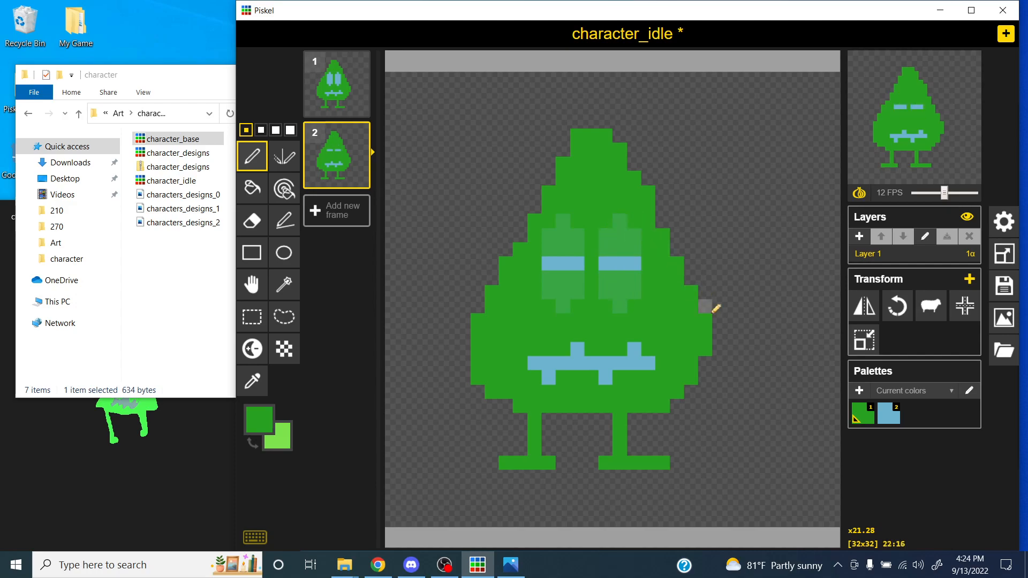
{"action": "left_click_drag", "start_coordinate": [943, 193], "coordinate": [924, 194]}
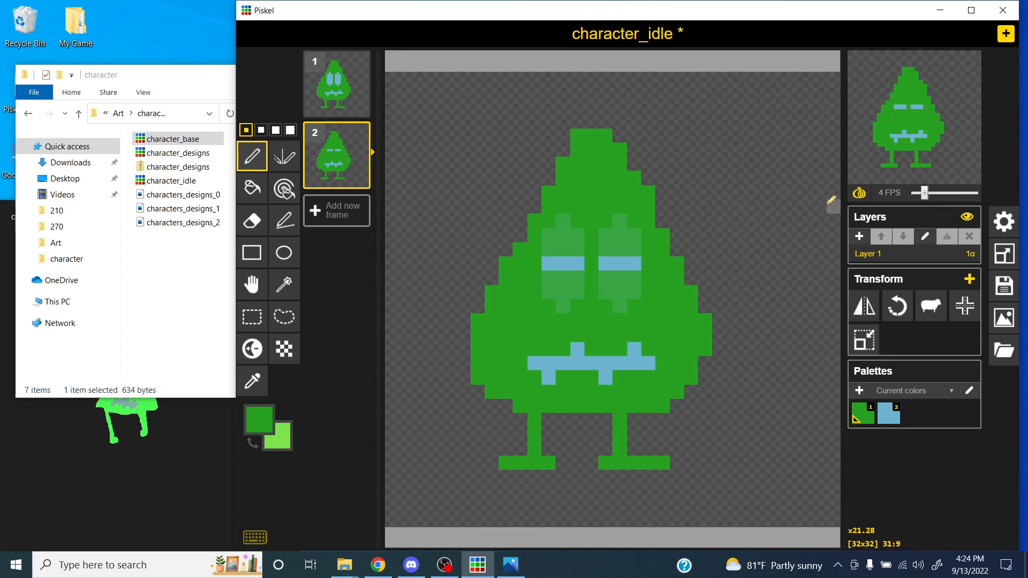
Step: Cut character_idle back to its open-eye and closed-eye frames and save it with Ctrl+S
{"action": "left_click", "coordinate": [357, 106]}
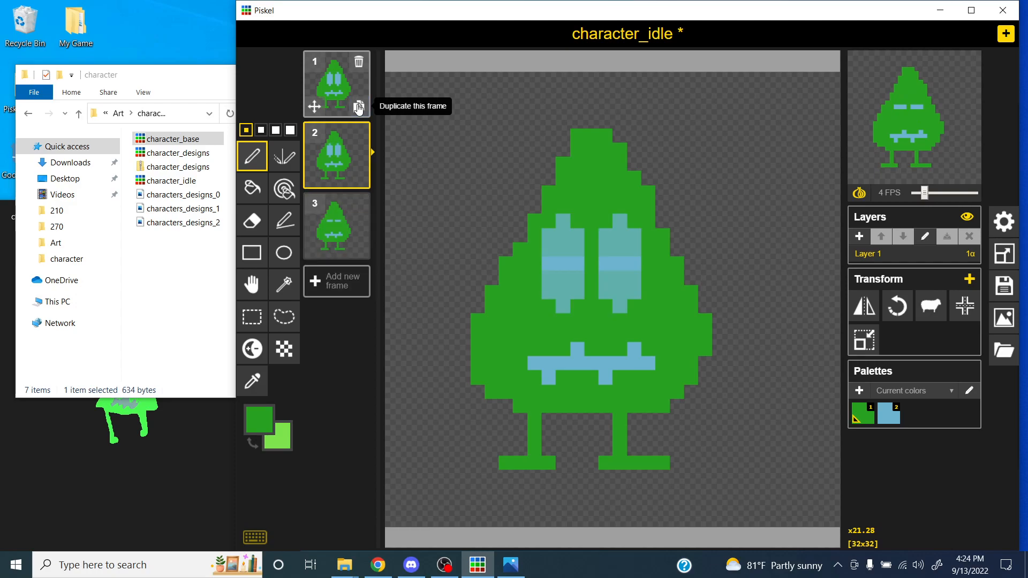
{"action": "left_click", "coordinate": [358, 106]}
{"action": "left_click", "coordinate": [358, 106]}
{"action": "left_click", "coordinate": [357, 106]}
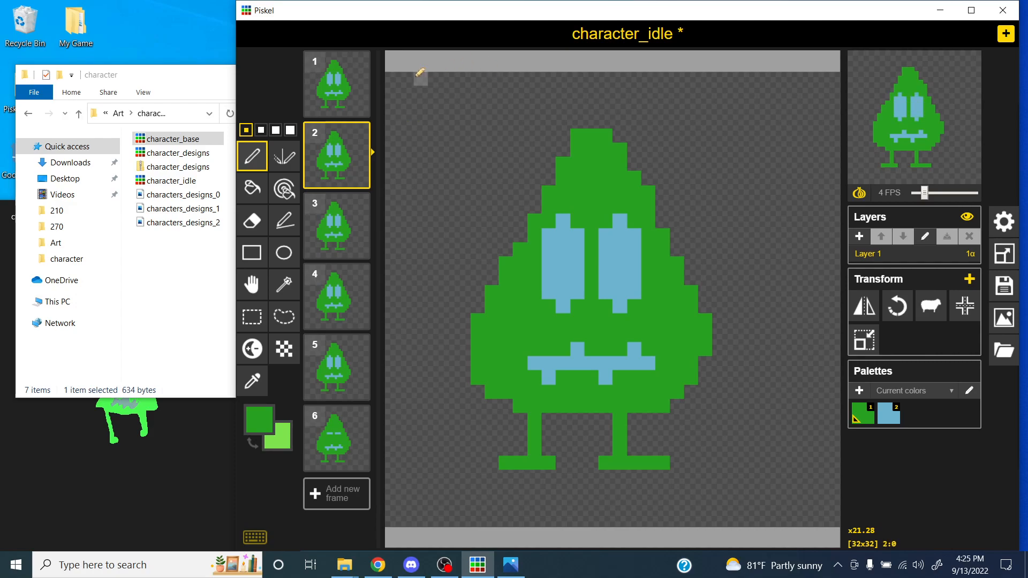
{"action": "left_click", "coordinate": [357, 63]}
{"action": "left_click", "coordinate": [358, 63]}
{"action": "left_click", "coordinate": [358, 63]}
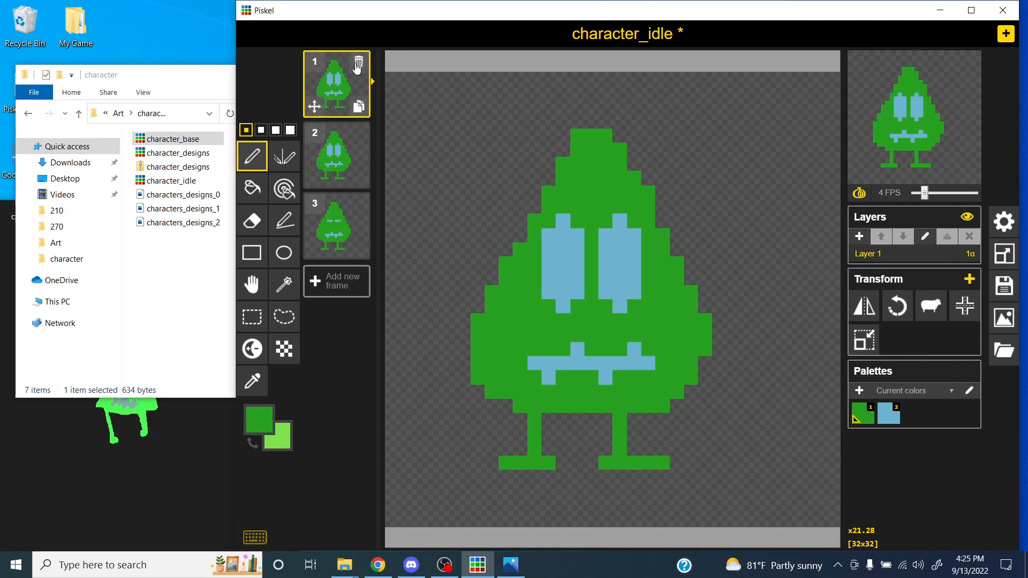
{"action": "left_click", "coordinate": [357, 63]}
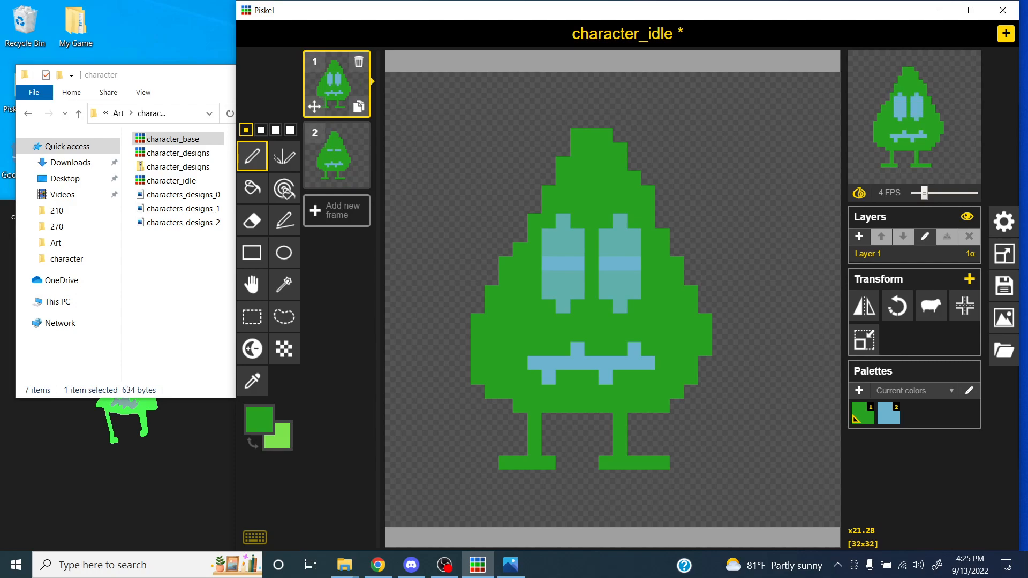
{"action": "key", "text": "ctrl+s"}
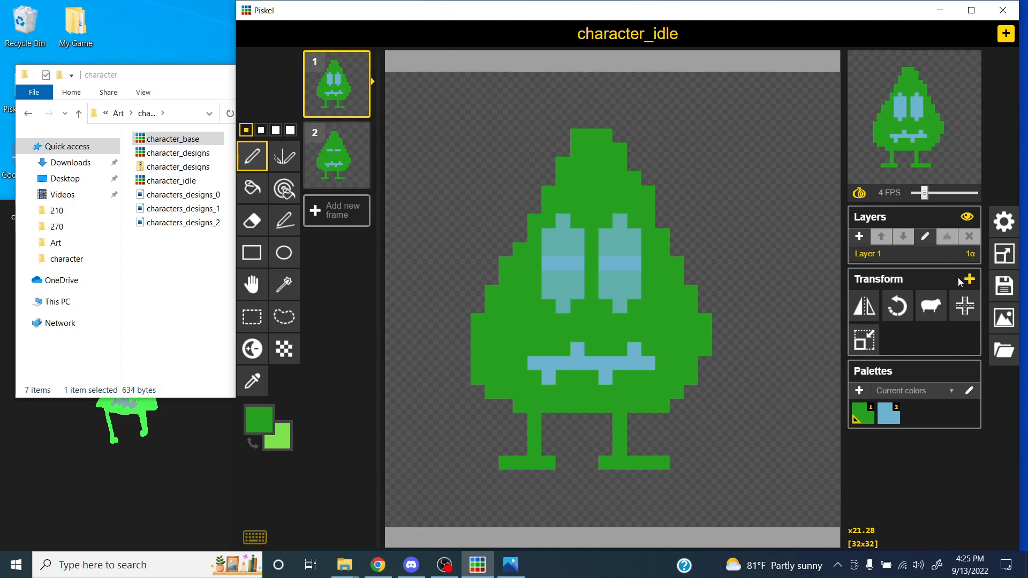
Step: Download character_idle as a 32x64 PNG spritesheet into My Game > Game > Sprites
{"action": "left_click", "coordinate": [1004, 320]}
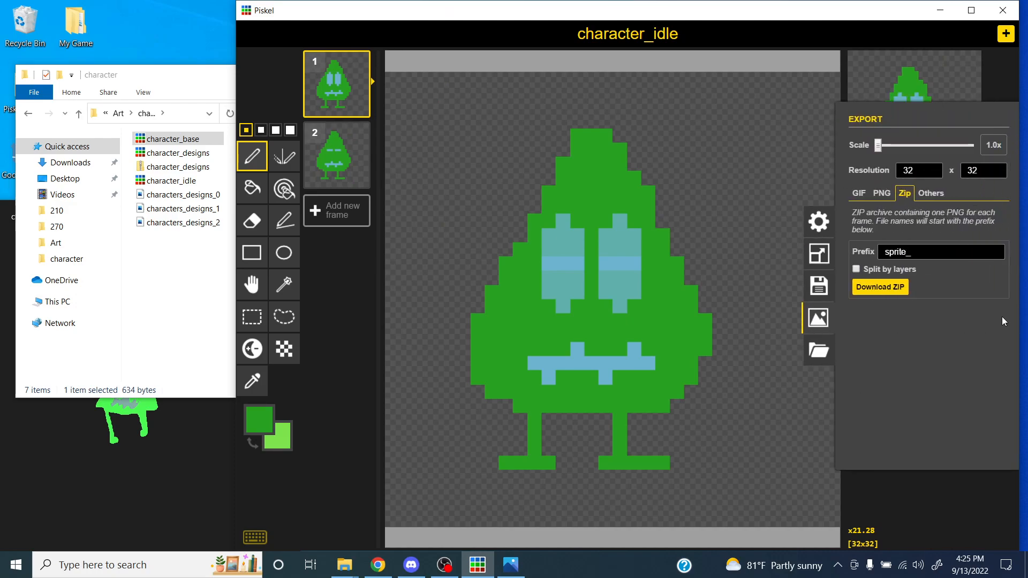
{"action": "left_click", "coordinate": [881, 193]}
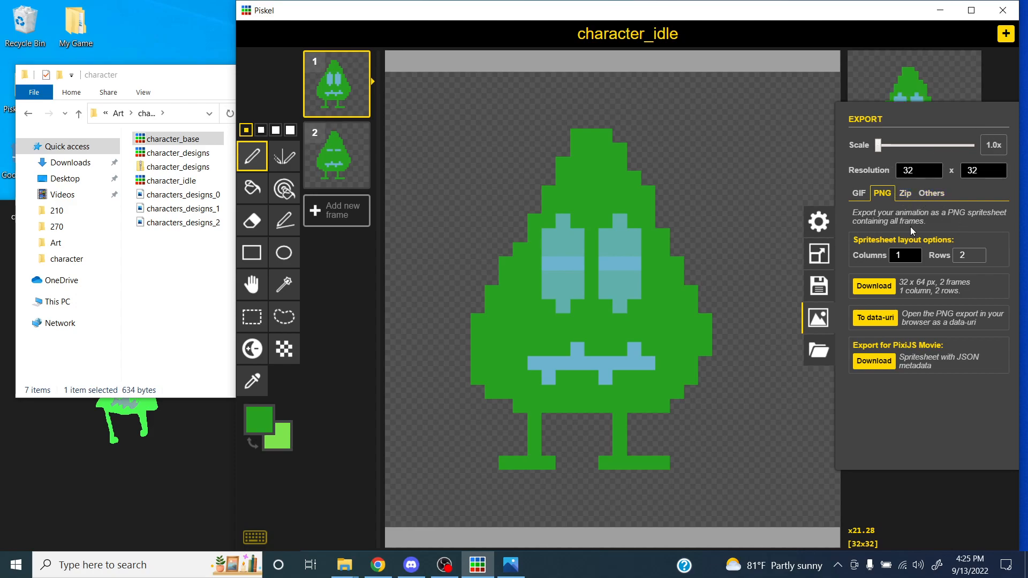
{"action": "left_click", "coordinate": [881, 293]}
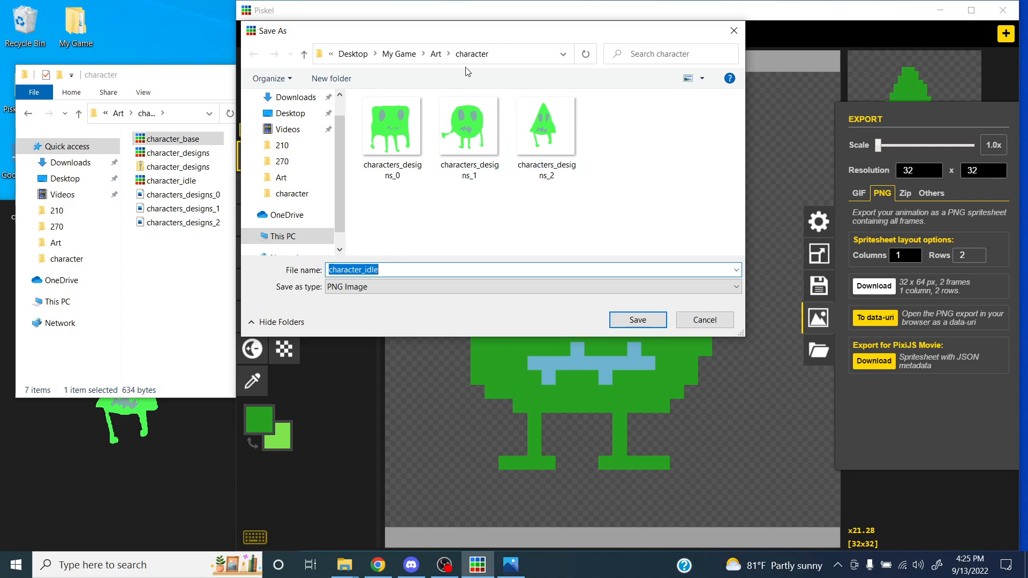
{"action": "left_click", "coordinate": [399, 53]}
{"action": "double_click", "coordinate": [375, 132]}
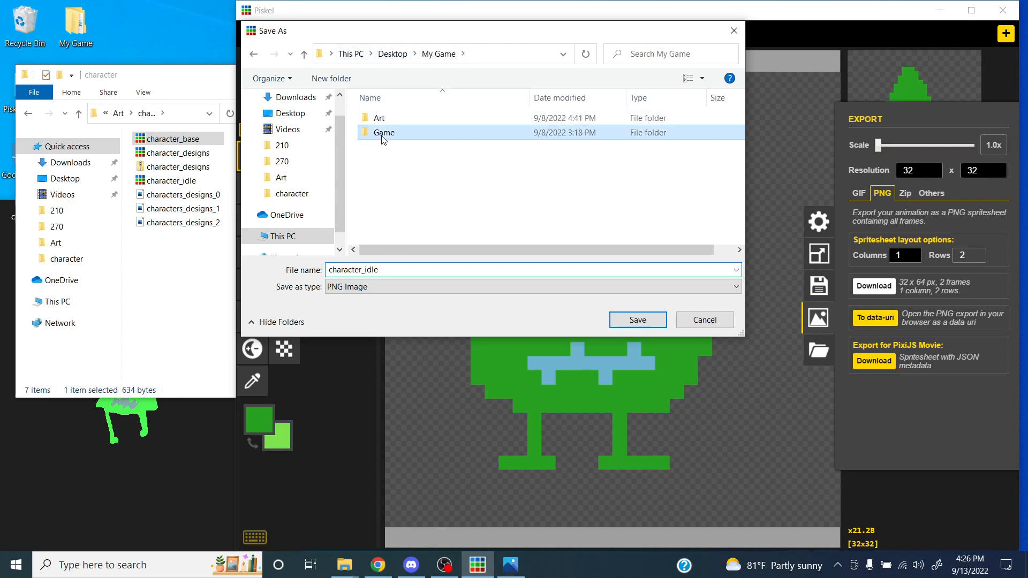
{"action": "double_click", "coordinate": [394, 222]}
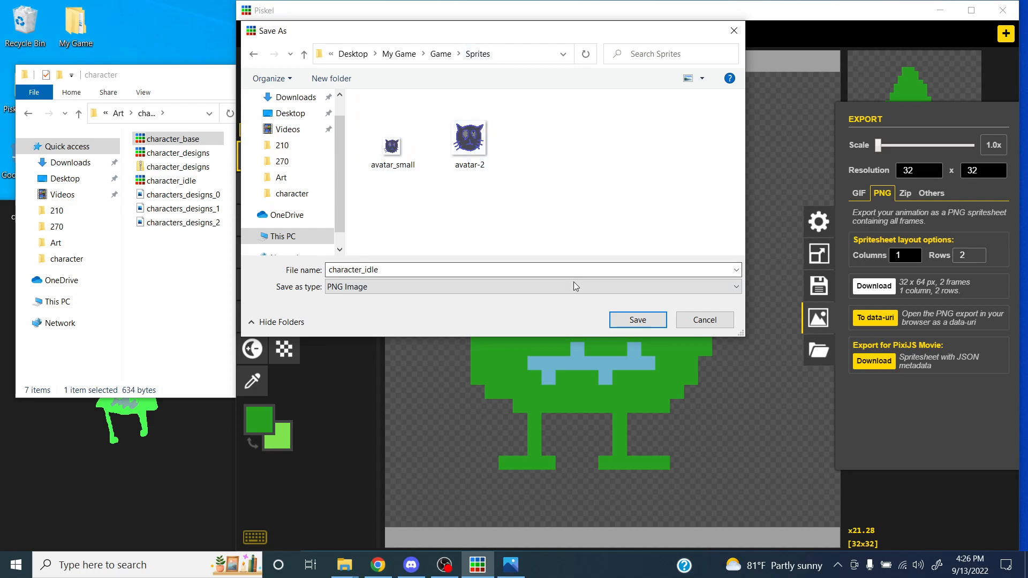
{"action": "left_click", "coordinate": [637, 320]}
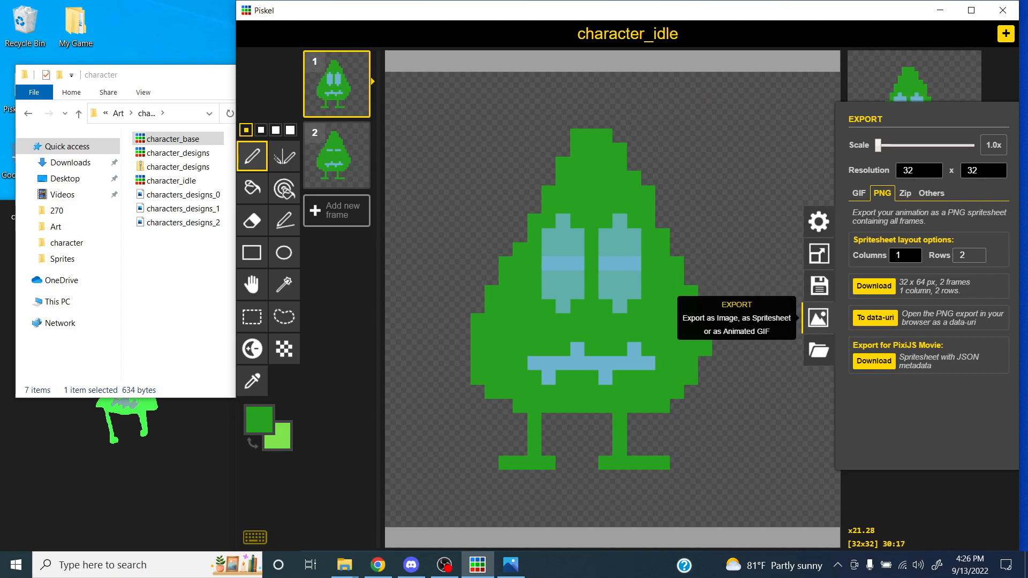
{"action": "left_click", "coordinate": [811, 306]}
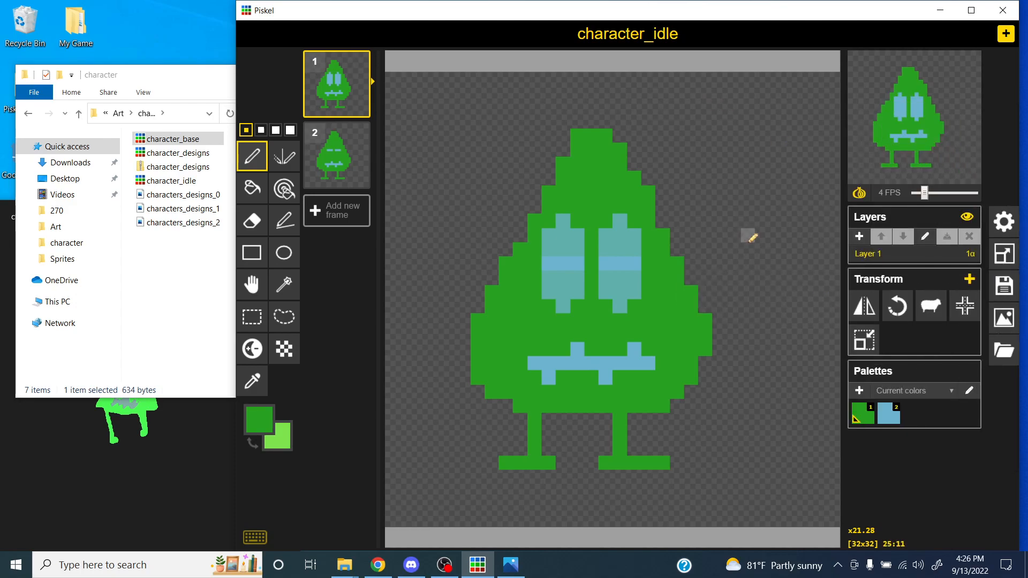
Step: Preview frame 2 with closed eyes, then return to frame 1
{"action": "mouse_move", "coordinate": [344, 153]}
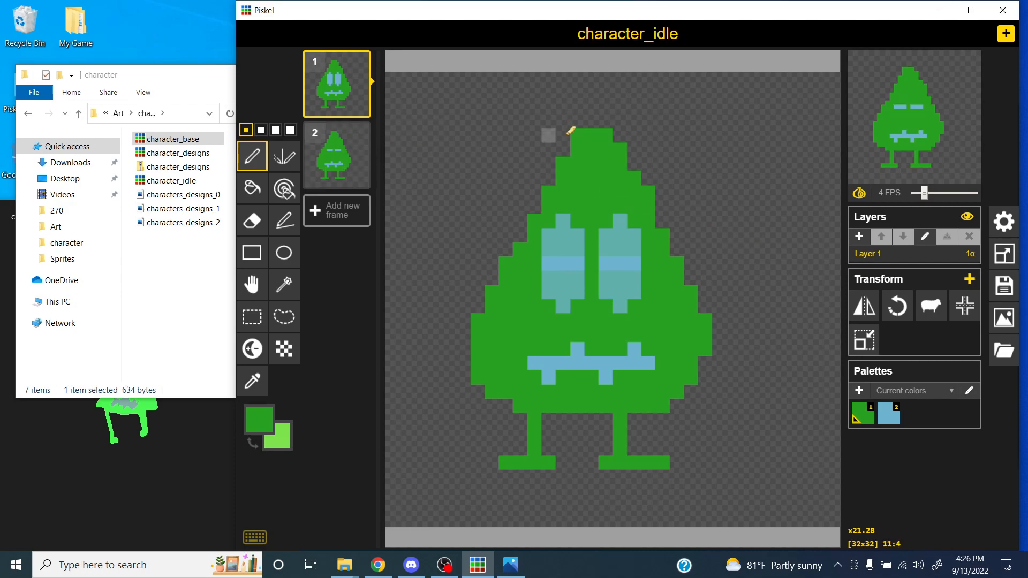
{"action": "left_click", "coordinate": [338, 158]}
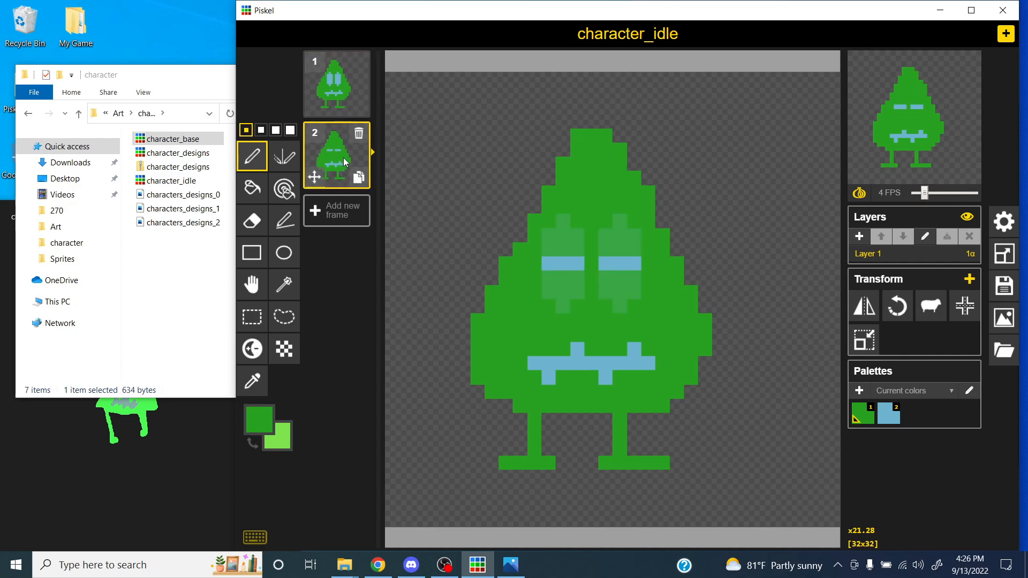
{"action": "left_click", "coordinate": [344, 92]}
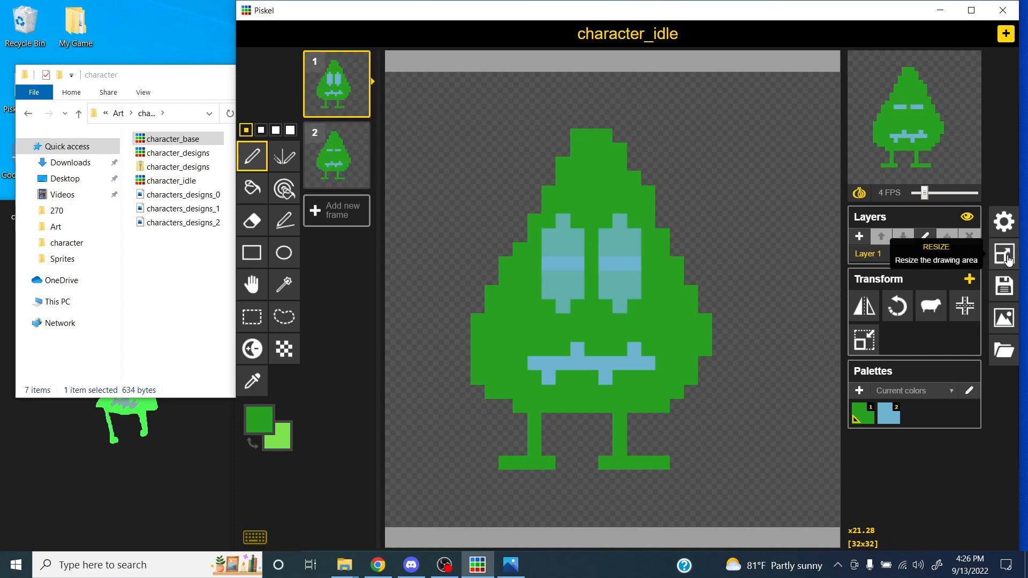
Step: Retitle the sprite character_walk and save it as a new file in the character folder
{"action": "left_click", "coordinate": [1002, 285]}
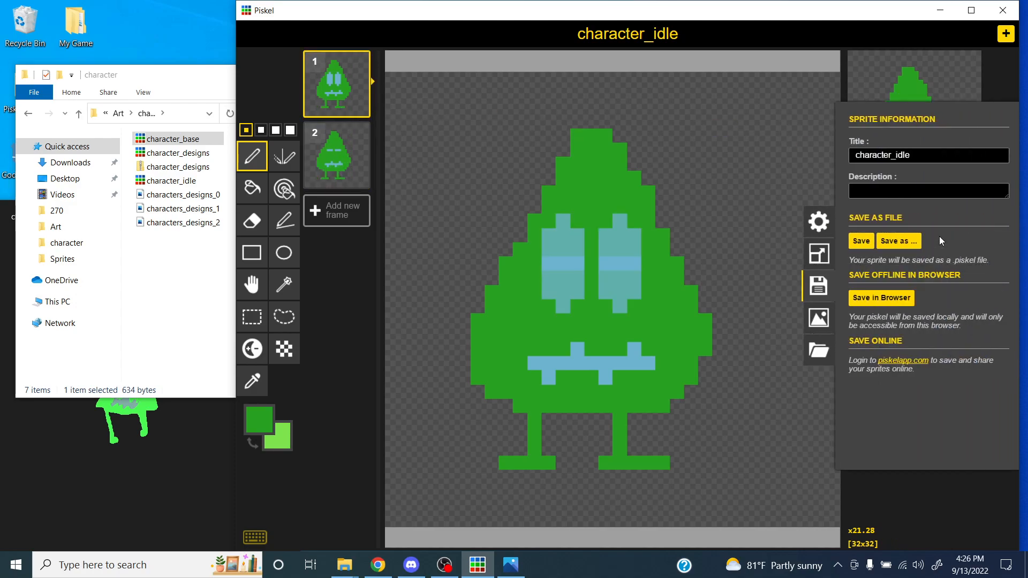
{"action": "left_click", "coordinate": [934, 155]}
{"action": "key", "text": "BackSpace"}
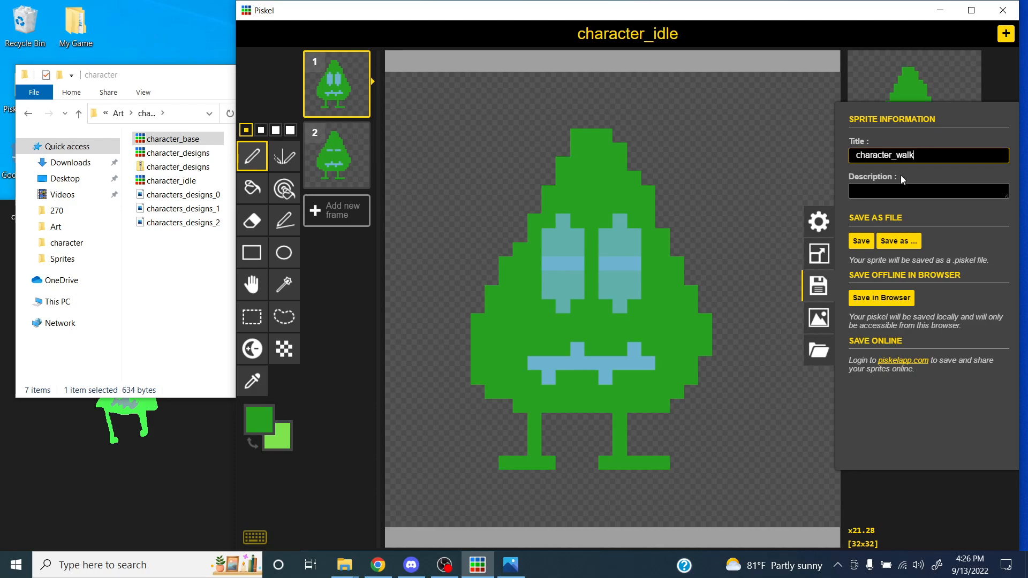
{"action": "left_click", "coordinate": [908, 239]}
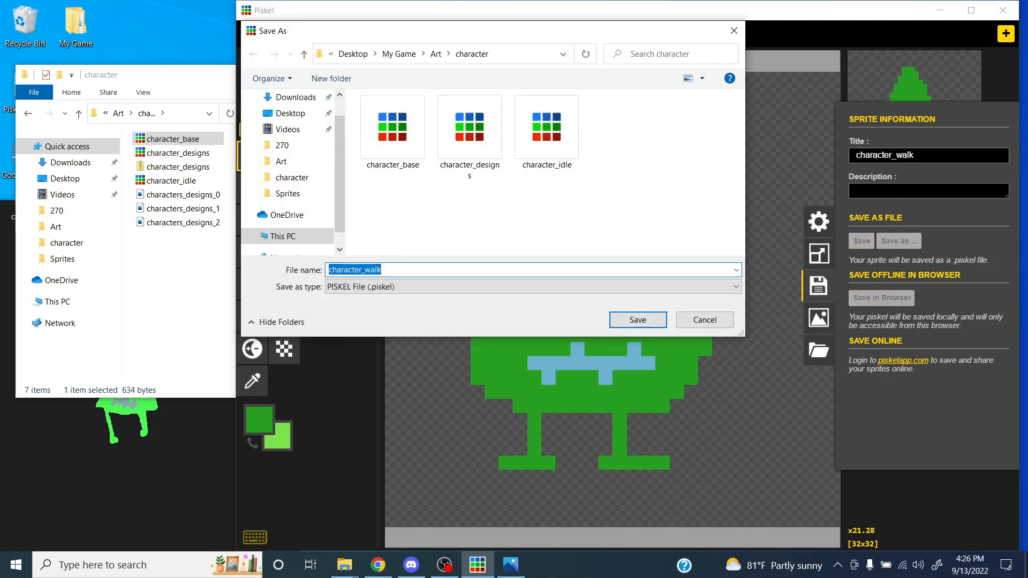
{"action": "left_click", "coordinate": [629, 326]}
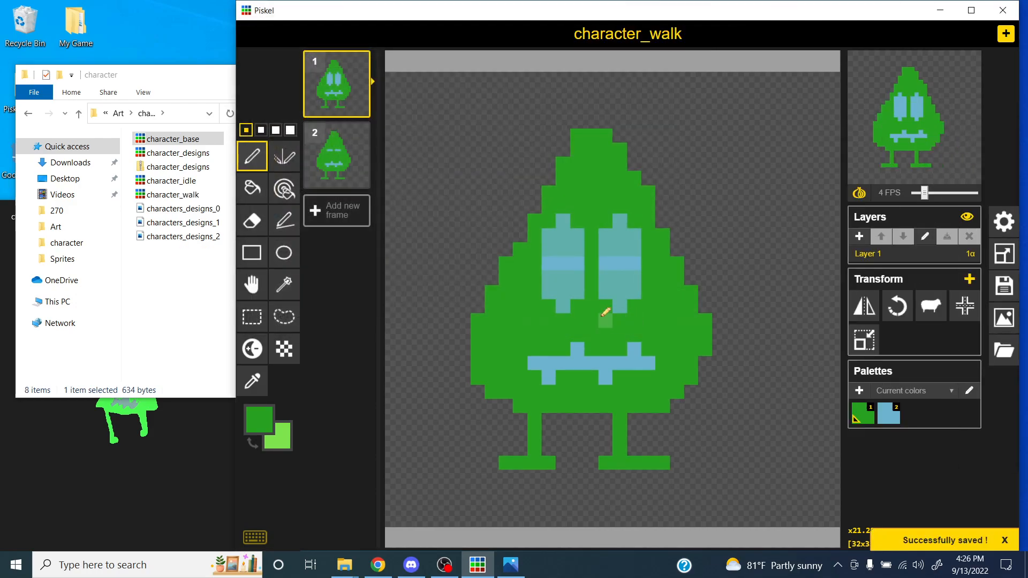
{"action": "left_click", "coordinate": [172, 194]}
Step: Delete the second frame and erase the leaf's legs and feet
{"action": "left_click", "coordinate": [172, 180]}
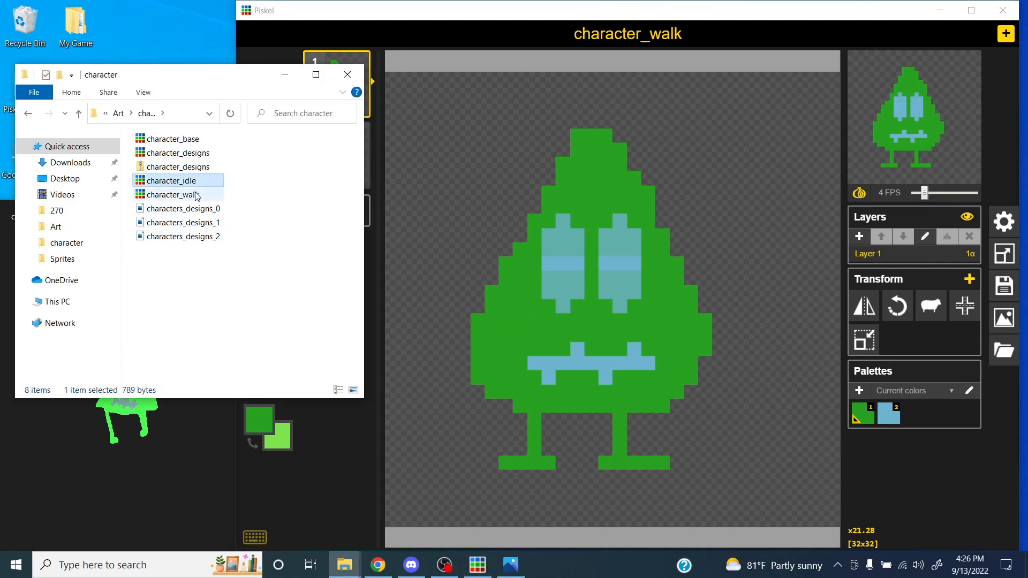
{"action": "left_click", "coordinate": [508, 19]}
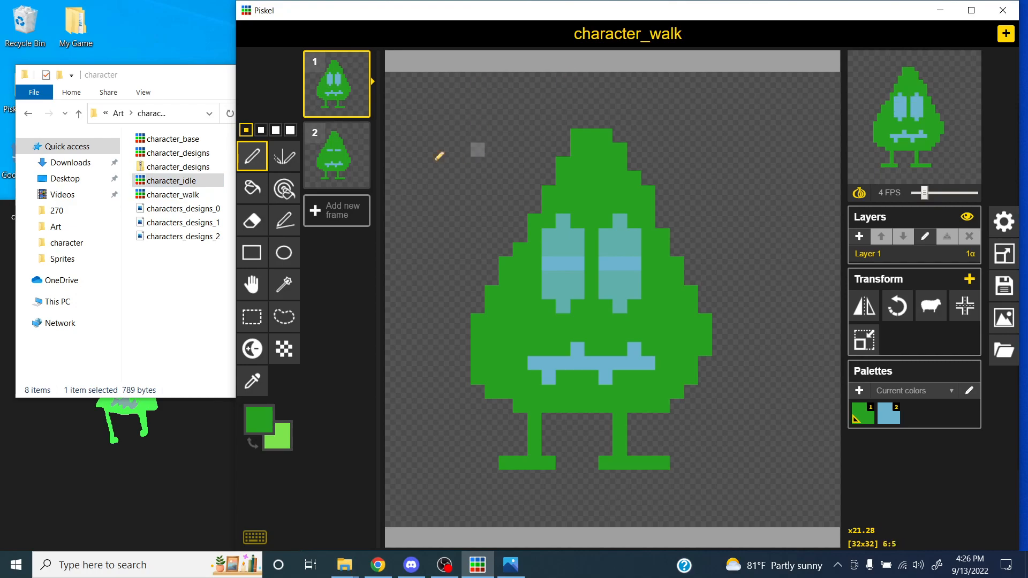
{"action": "left_click", "coordinate": [360, 133]}
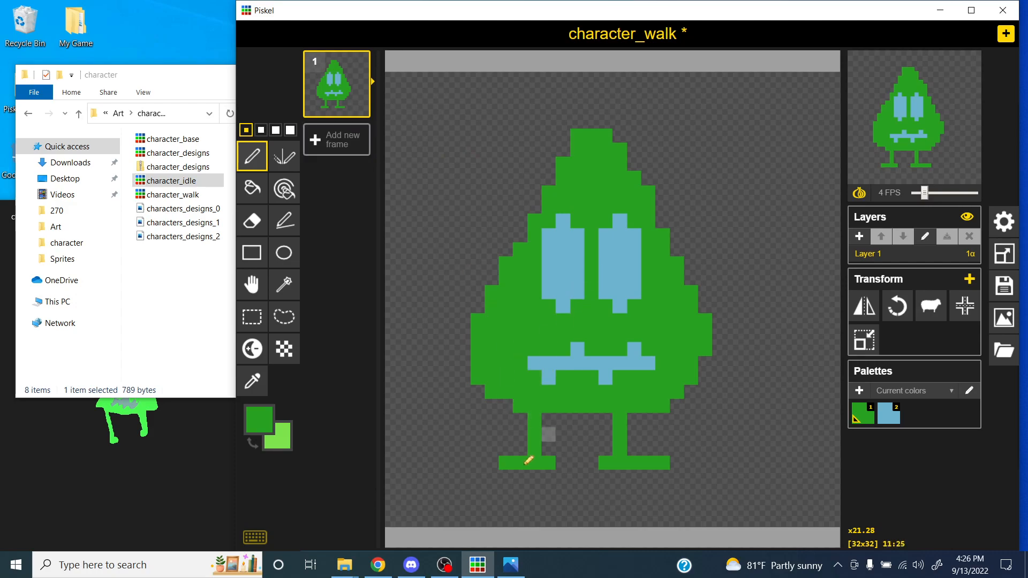
{"action": "key", "text": "e"}
{"action": "mouse_move", "coordinate": [539, 422]}
{"action": "left_mouse_down"}
{"action": "mouse_move", "coordinate": [540, 461]}
{"action": "mouse_move", "coordinate": [551, 464]}
{"action": "mouse_move", "coordinate": [509, 458]}
{"action": "left_mouse_up"}
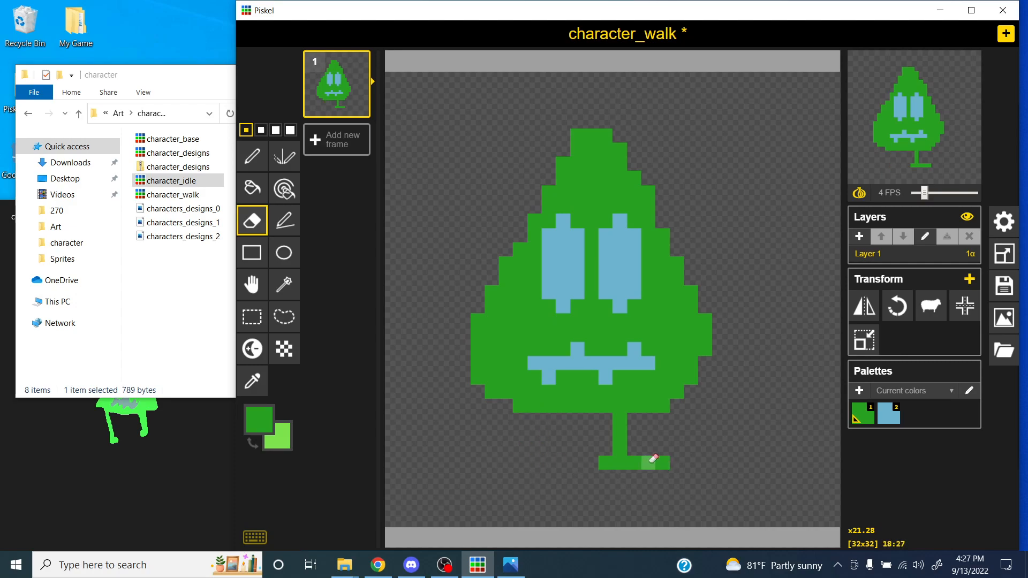
{"action": "mouse_move", "coordinate": [603, 462]}
{"action": "left_mouse_down"}
{"action": "mouse_move", "coordinate": [656, 462]}
{"action": "mouse_move", "coordinate": [623, 452]}
{"action": "mouse_move", "coordinate": [623, 428]}
{"action": "left_mouse_up"}
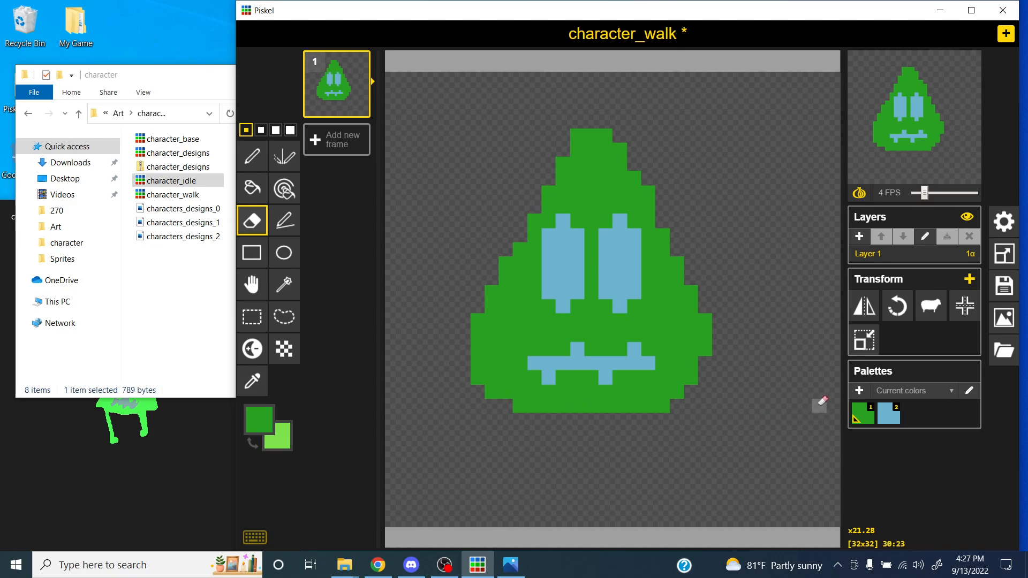
Step: Draw a stem and flat foot bar under the leaf, trimming the bar's leftmost pixel
{"action": "left_click", "coordinate": [251, 156]}
{"action": "left_click", "coordinate": [551, 416]}
{"action": "mouse_move", "coordinate": [533, 433]}
{"action": "left_mouse_down"}
{"action": "mouse_move", "coordinate": [586, 436]}
{"action": "mouse_move", "coordinate": [624, 471]}
{"action": "mouse_move", "coordinate": [592, 475]}
{"action": "mouse_move", "coordinate": [667, 479]}
{"action": "left_mouse_up"}
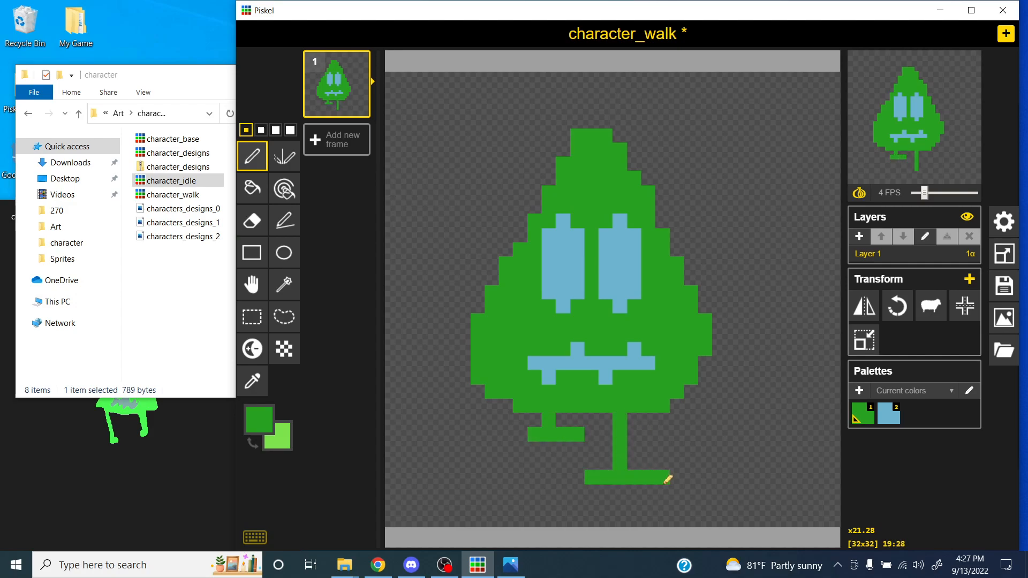
{"action": "key", "text": "e"}
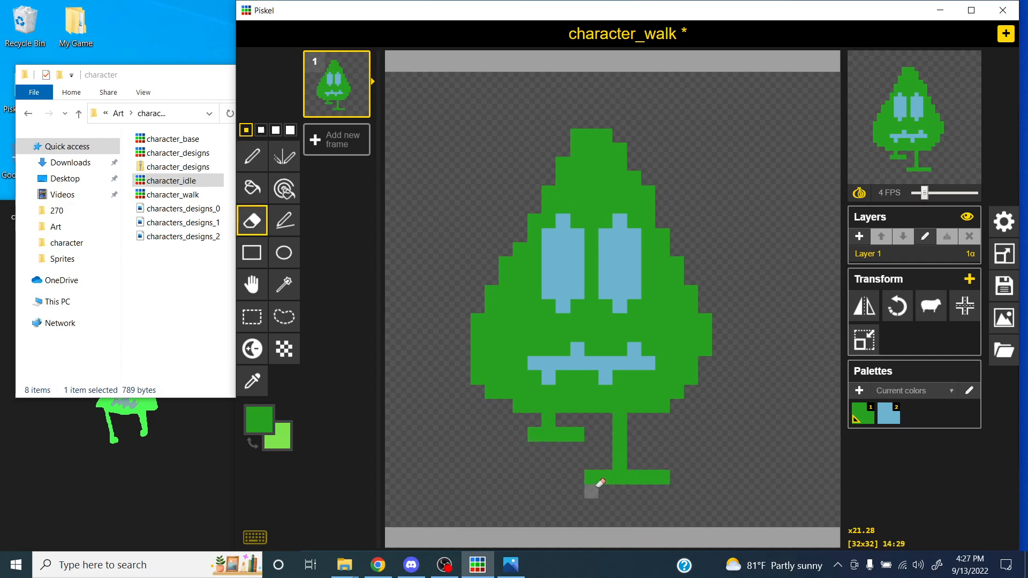
{"action": "left_click", "coordinate": [591, 477]}
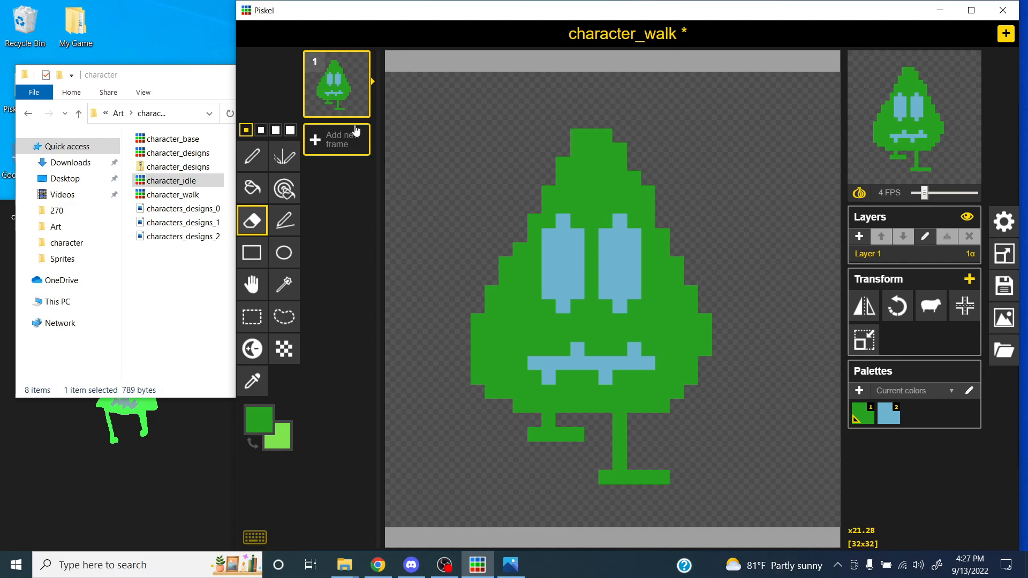
Step: Add a second frame and redraw its legs in the reversed stride, with new foot bars
{"action": "left_click", "coordinate": [356, 107]}
{"action": "left_click_drag", "start_coordinate": [615, 473], "coordinate": [667, 475]}
{"action": "left_click_drag", "start_coordinate": [625, 439], "coordinate": [621, 464]}
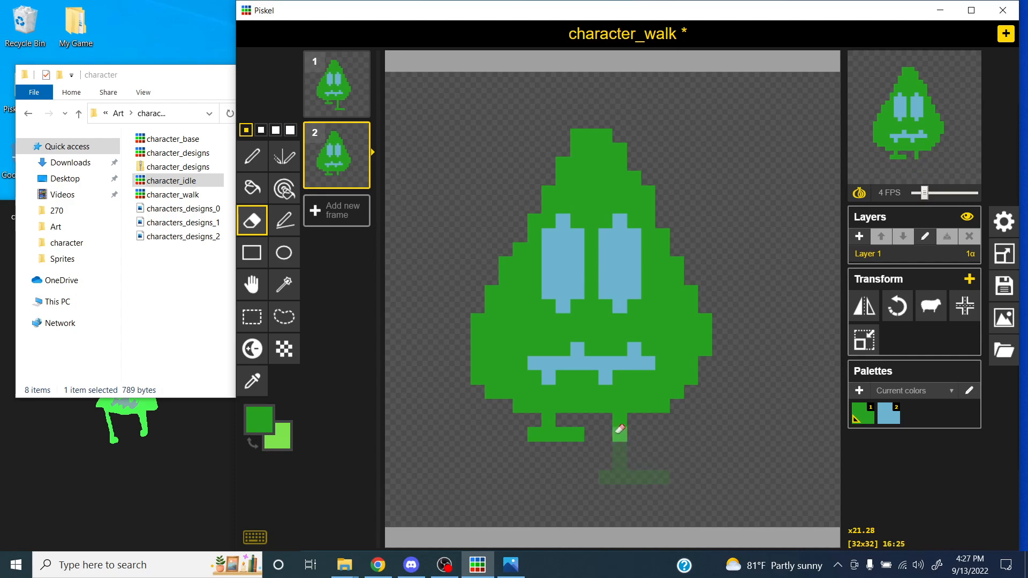
{"action": "key", "text": "p"}
{"action": "left_click_drag", "start_coordinate": [631, 433], "coordinate": [666, 433]}
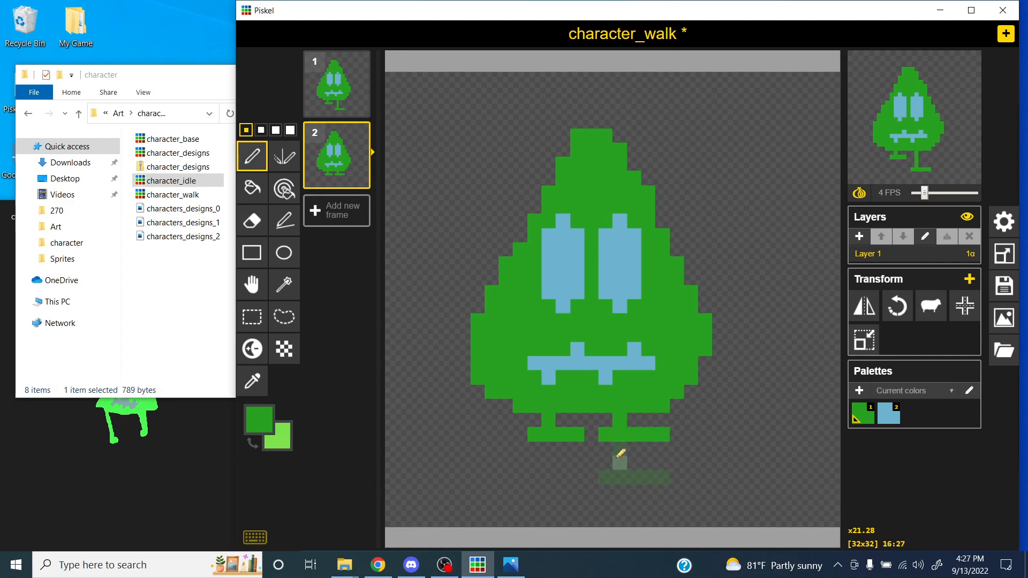
{"action": "key", "text": "e"}
{"action": "mouse_move", "coordinate": [577, 431]}
{"action": "left_mouse_down"}
{"action": "mouse_move", "coordinate": [532, 439]}
{"action": "mouse_move", "coordinate": [553, 435]}
{"action": "mouse_move", "coordinate": [551, 479]}
{"action": "mouse_move", "coordinate": [538, 478]}
{"action": "mouse_move", "coordinate": [587, 473]}
{"action": "left_mouse_up"}
{"action": "key", "text": "p"}
{"action": "key", "text": "e"}
{"action": "left_click", "coordinate": [591, 476]}
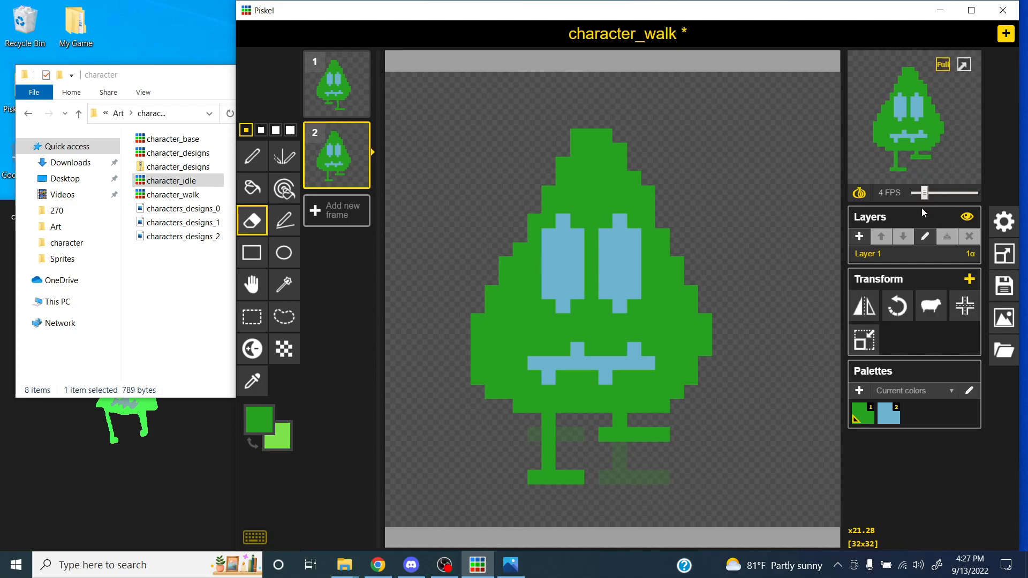
Step: Set the walk playback speed to 10 FPS
{"action": "left_click", "coordinate": [920, 192]}
{"action": "left_click_drag", "start_coordinate": [922, 192], "coordinate": [941, 194]}
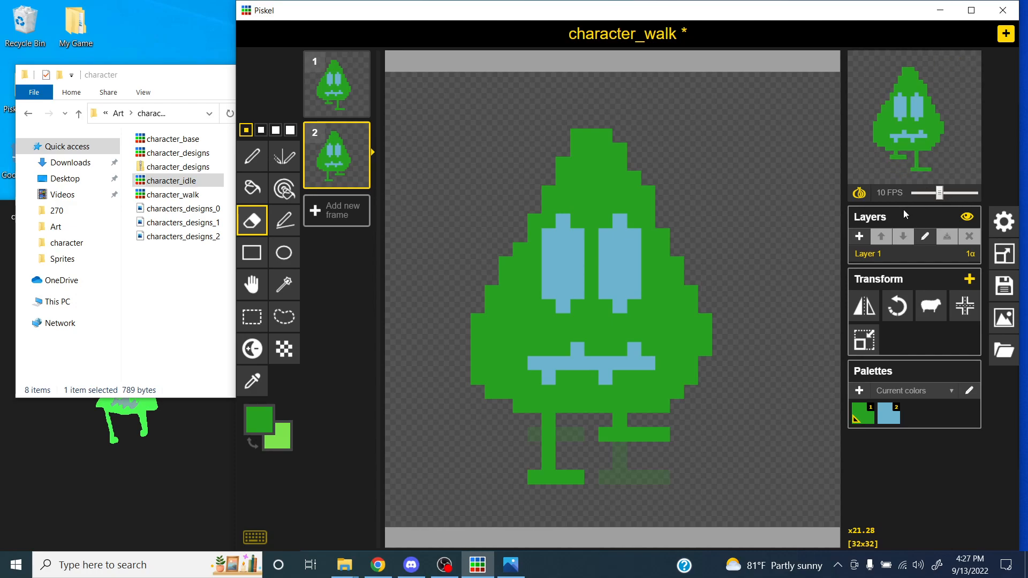
{"action": "mouse_move", "coordinate": [911, 179]}
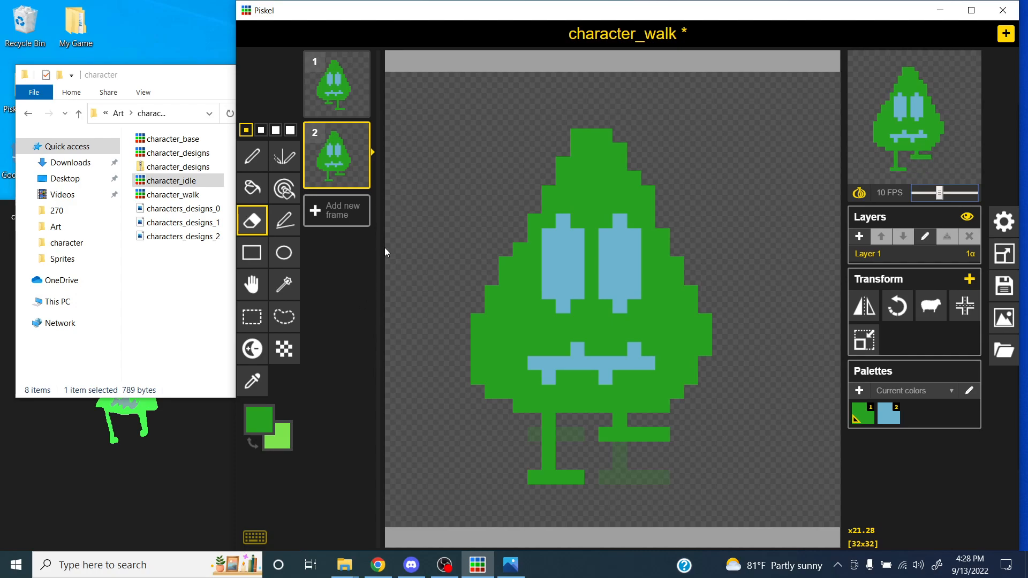
Step: Save the walk cycle and download it as the character_walk PNG spritesheet into Sprites
{"action": "key", "text": "ctrl+s"}
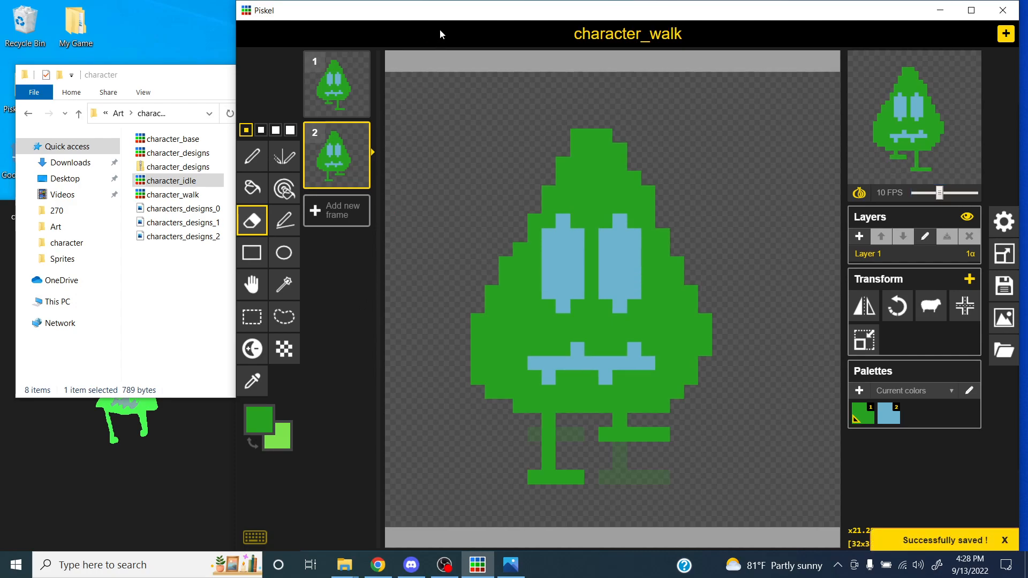
{"action": "left_click", "coordinate": [1004, 318]}
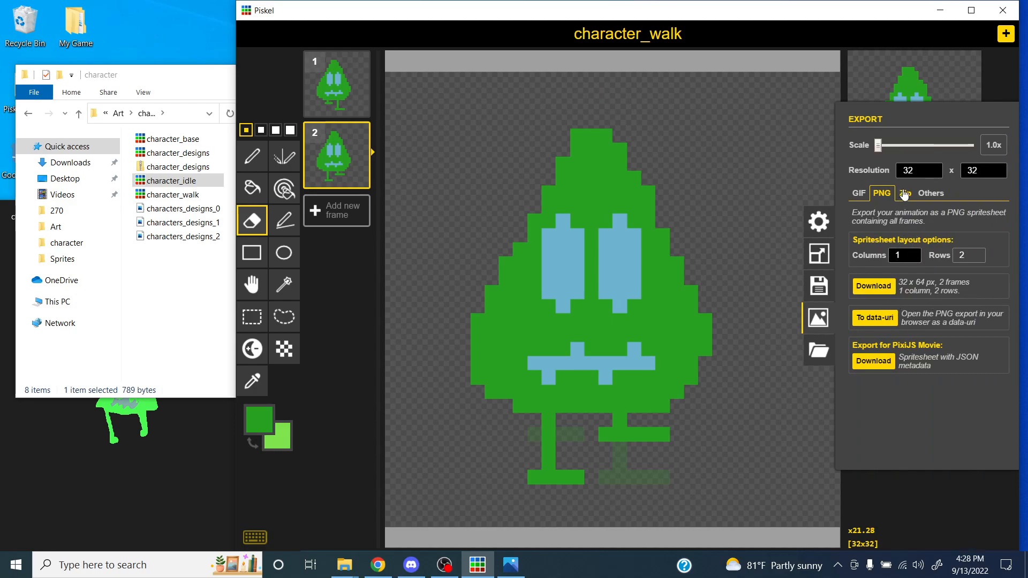
{"action": "left_click", "coordinate": [873, 286]}
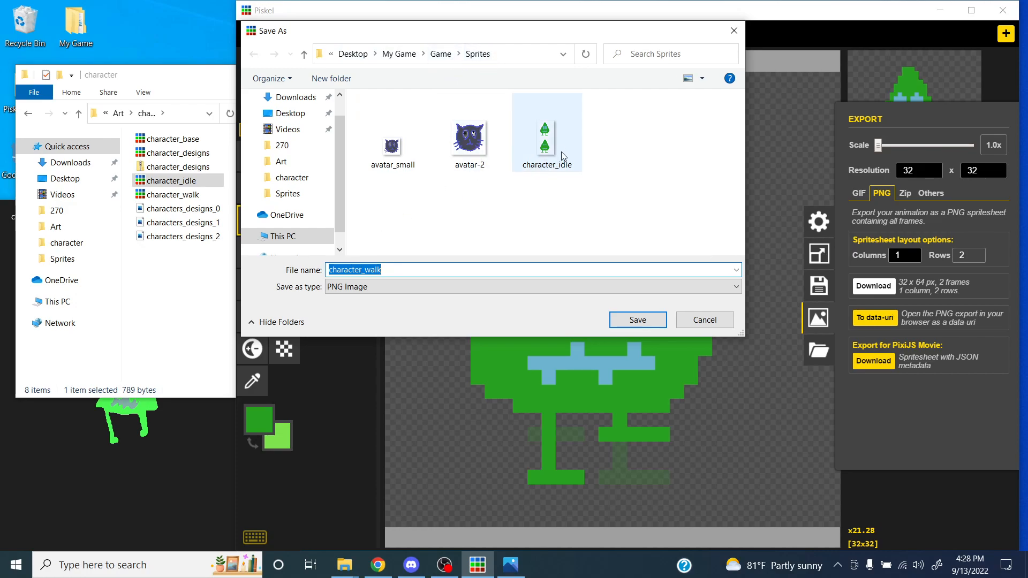
{"action": "left_click", "coordinate": [638, 320]}
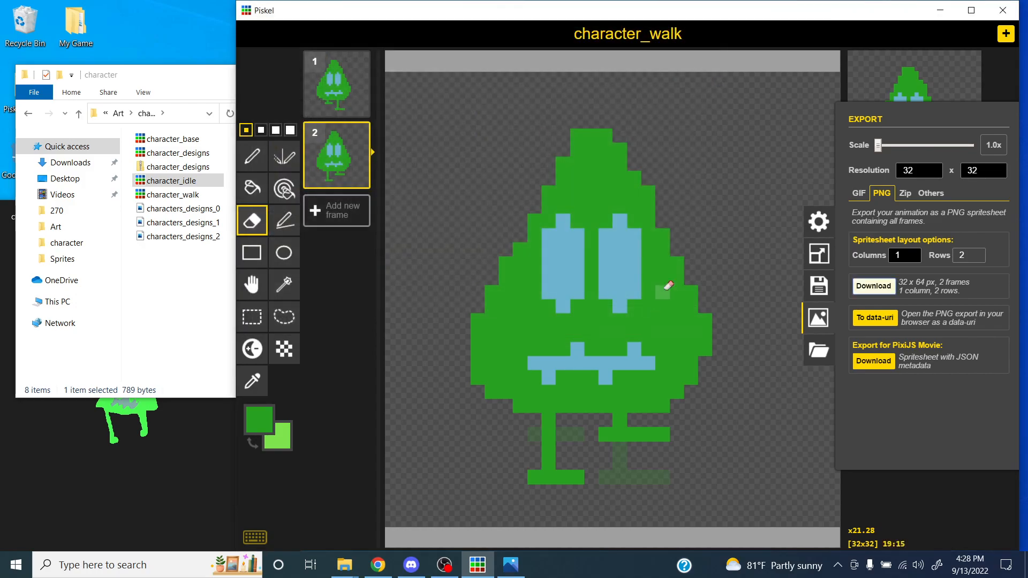
{"action": "left_click", "coordinate": [818, 317]}
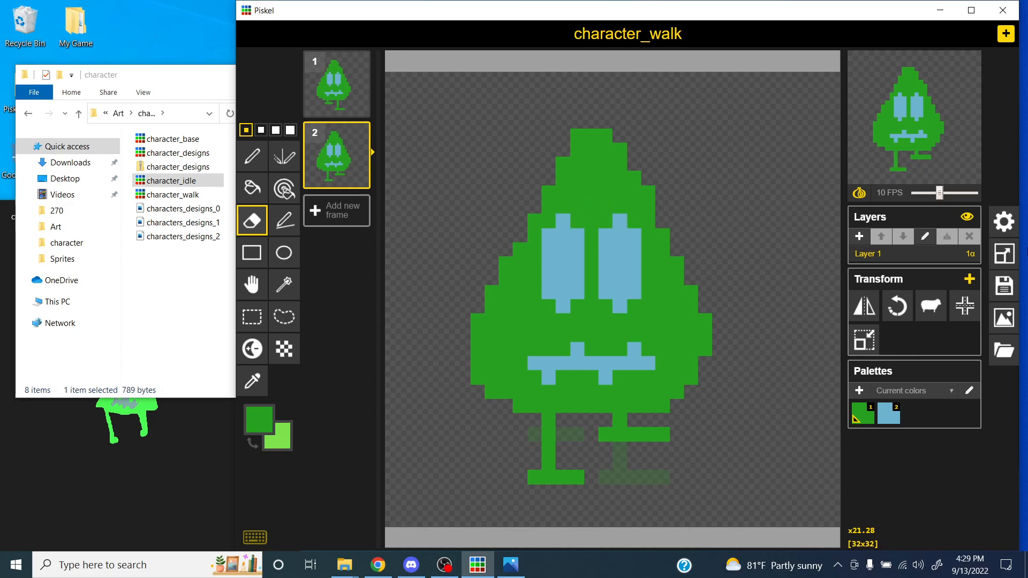
Step: Save a copy titled character_jump, then delete frame 2 and erase the legs and stem
{"action": "left_click", "coordinate": [1004, 285]}
{"action": "left_click", "coordinate": [939, 154]}
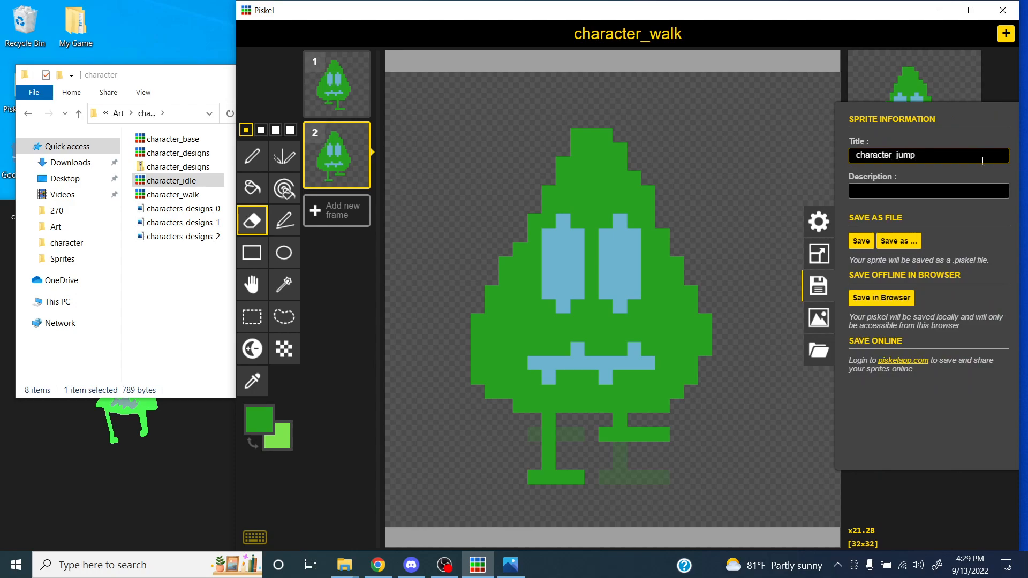
{"action": "left_click", "coordinate": [903, 240]}
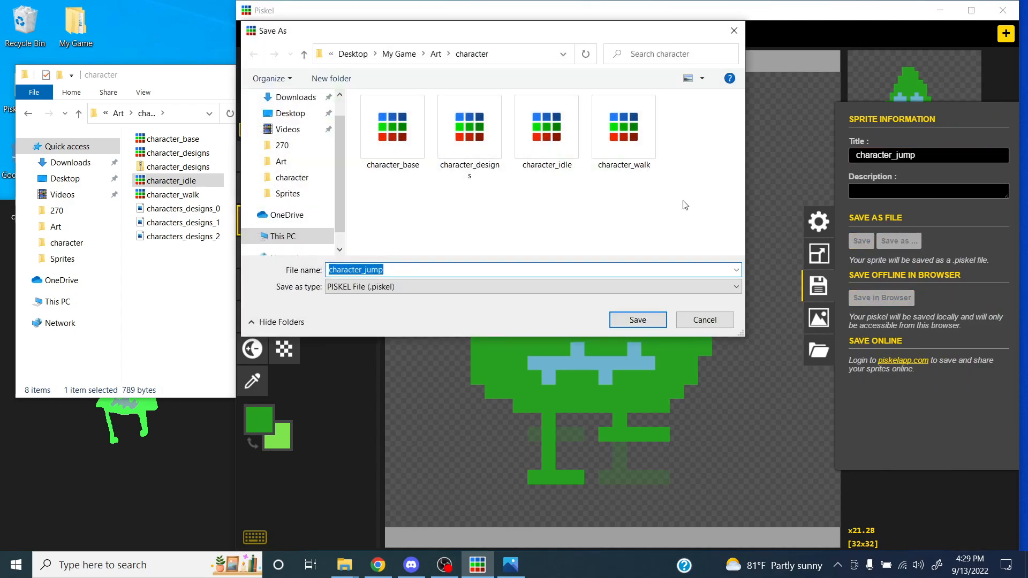
{"action": "left_click", "coordinate": [635, 319]}
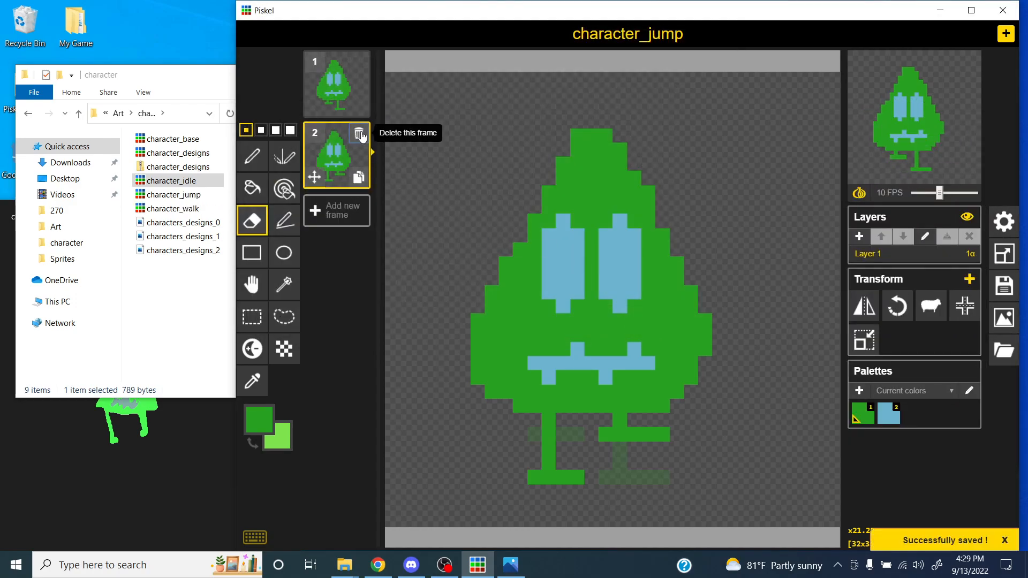
{"action": "left_click", "coordinate": [358, 132]}
{"action": "mouse_move", "coordinate": [576, 446]}
{"action": "left_mouse_down"}
{"action": "mouse_move", "coordinate": [542, 426]}
{"action": "mouse_move", "coordinate": [622, 417]}
{"action": "mouse_move", "coordinate": [623, 474]}
{"action": "mouse_move", "coordinate": [665, 475]}
{"action": "left_mouse_up"}
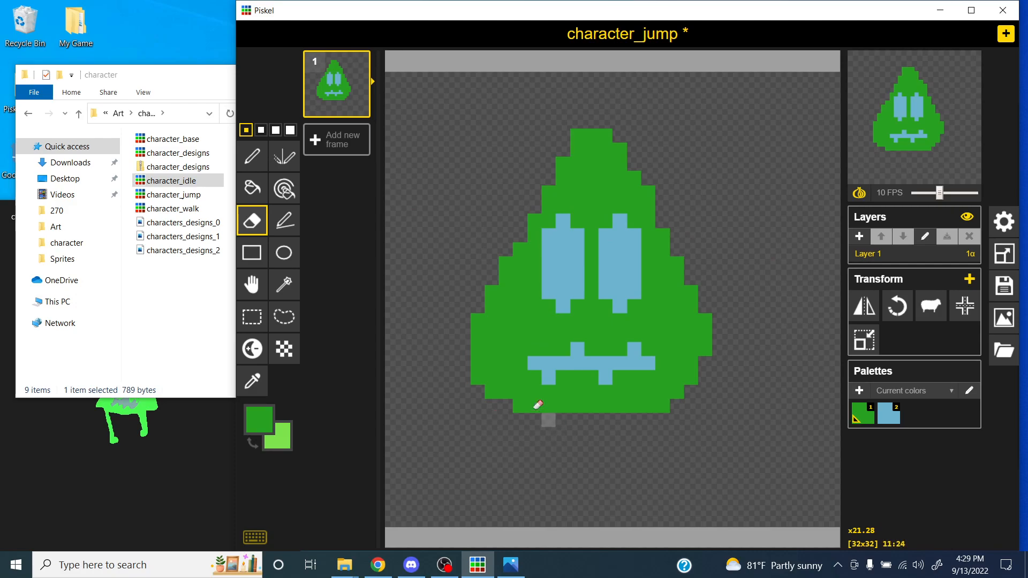
Step: Sketch a stem and right leg with feet below the leaf, then erase them again
{"action": "left_click", "coordinate": [252, 157]}
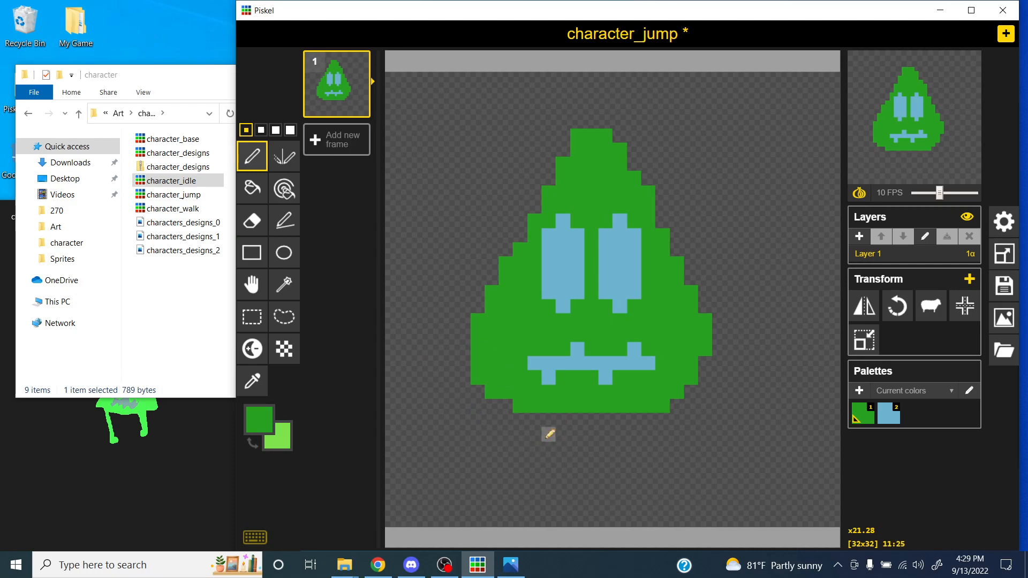
{"action": "mouse_move", "coordinate": [549, 420]}
{"action": "left_mouse_down"}
{"action": "mouse_move", "coordinate": [540, 474]}
{"action": "mouse_move", "coordinate": [600, 468]}
{"action": "left_mouse_up"}
{"action": "left_click", "coordinate": [591, 477]}
{"action": "mouse_move", "coordinate": [635, 419]}
{"action": "left_mouse_down"}
{"action": "mouse_move", "coordinate": [634, 484]}
{"action": "mouse_move", "coordinate": [667, 475]}
{"action": "left_mouse_up"}
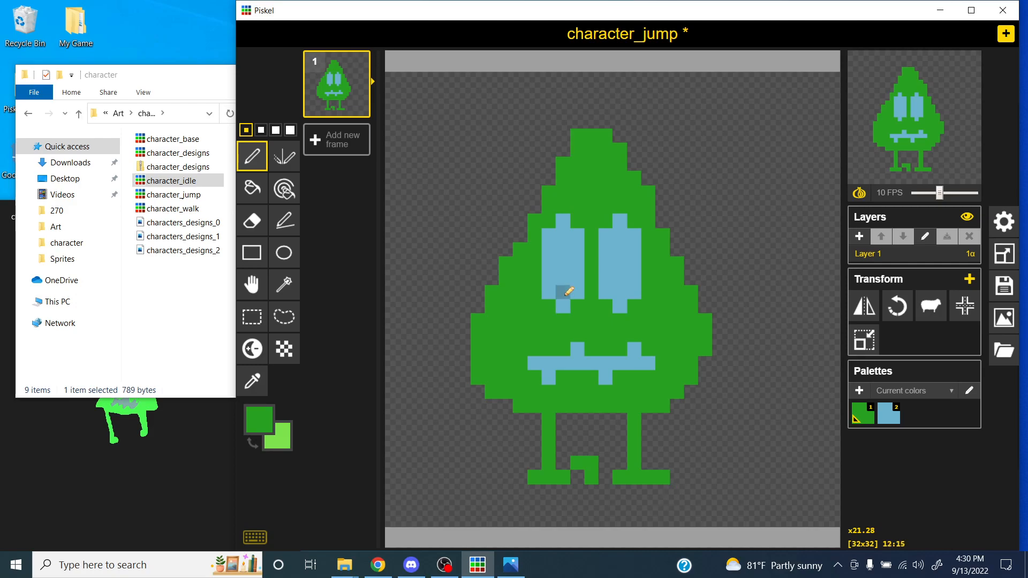
{"action": "key", "text": "e"}
{"action": "mouse_move", "coordinate": [642, 465]}
{"action": "left_mouse_down"}
{"action": "mouse_move", "coordinate": [619, 470]}
{"action": "mouse_move", "coordinate": [651, 464]}
{"action": "mouse_move", "coordinate": [636, 448]}
{"action": "mouse_move", "coordinate": [636, 421]}
{"action": "left_mouse_up"}
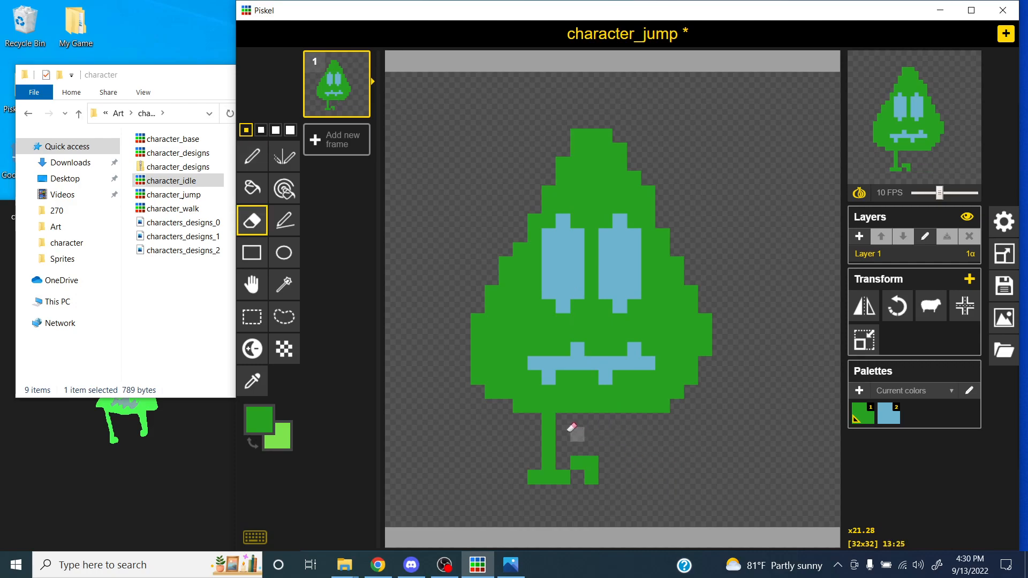
{"action": "mouse_move", "coordinate": [553, 419]}
{"action": "left_mouse_down"}
{"action": "mouse_move", "coordinate": [553, 480]}
{"action": "mouse_move", "coordinate": [536, 475]}
{"action": "mouse_move", "coordinate": [580, 465]}
{"action": "mouse_move", "coordinate": [604, 486]}
{"action": "left_mouse_up"}
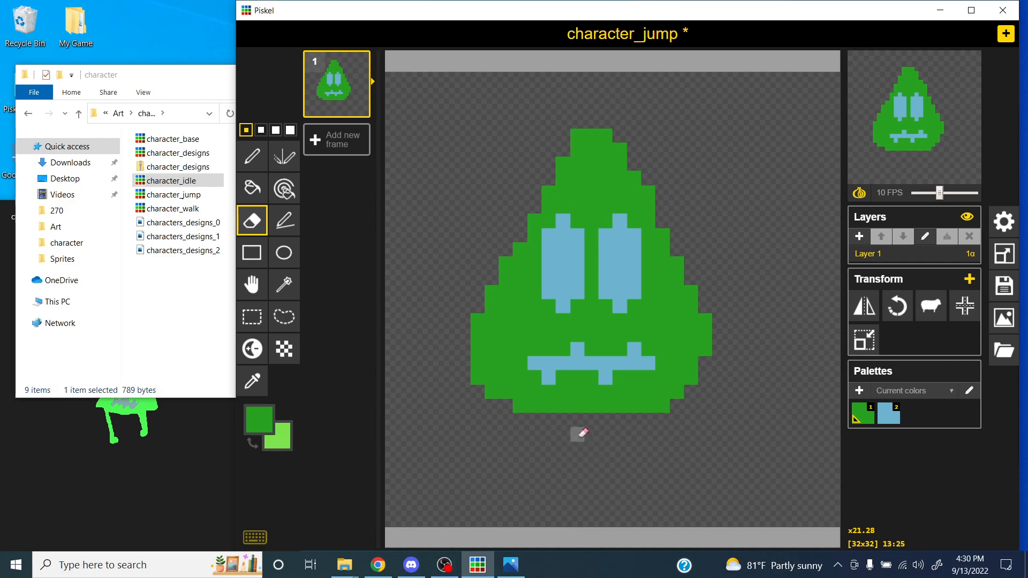
Step: Try several stem and leg shapes below the leaf, undoing each attempt
{"action": "key", "text": "p"}
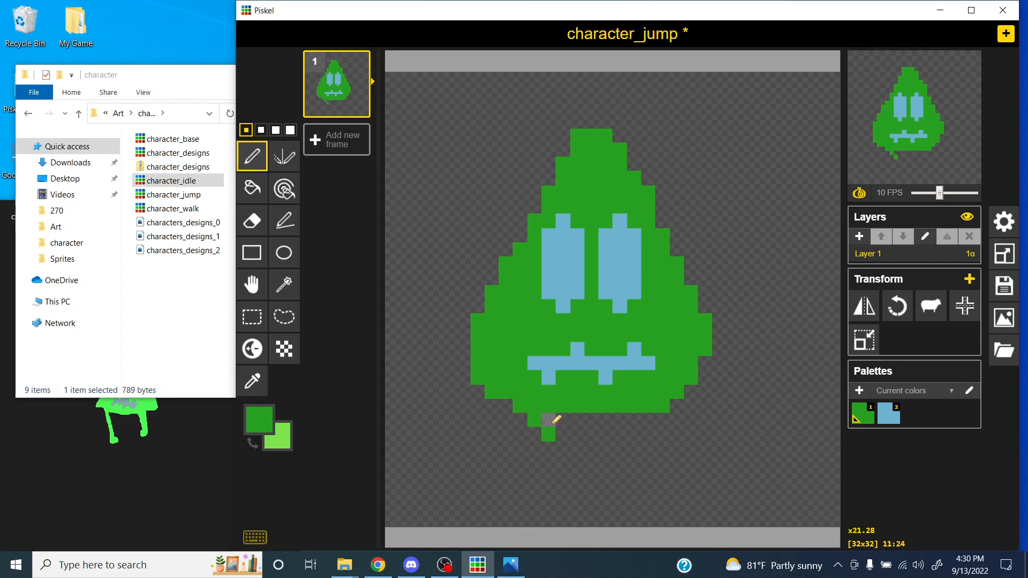
{"action": "key", "text": "ctrl+z"}
{"action": "mouse_move", "coordinate": [572, 437]}
{"action": "left_mouse_down"}
{"action": "mouse_move", "coordinate": [544, 471]}
{"action": "mouse_move", "coordinate": [546, 485]}
{"action": "mouse_move", "coordinate": [577, 483]}
{"action": "left_mouse_up"}
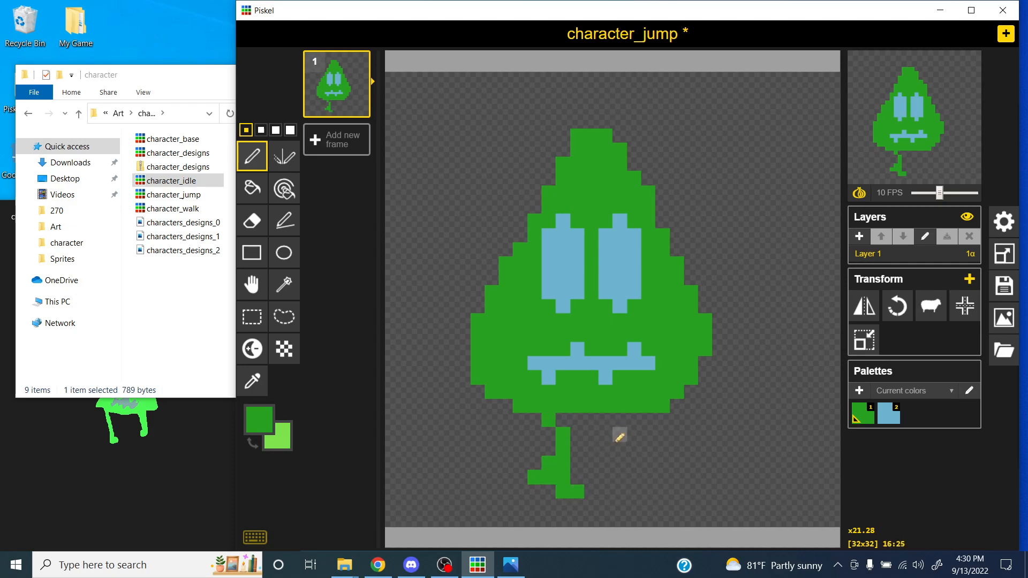
{"action": "key", "text": "ctrl+z"}
{"action": "key", "text": "ctrl+z"}
{"action": "key", "text": "ctrl+z"}
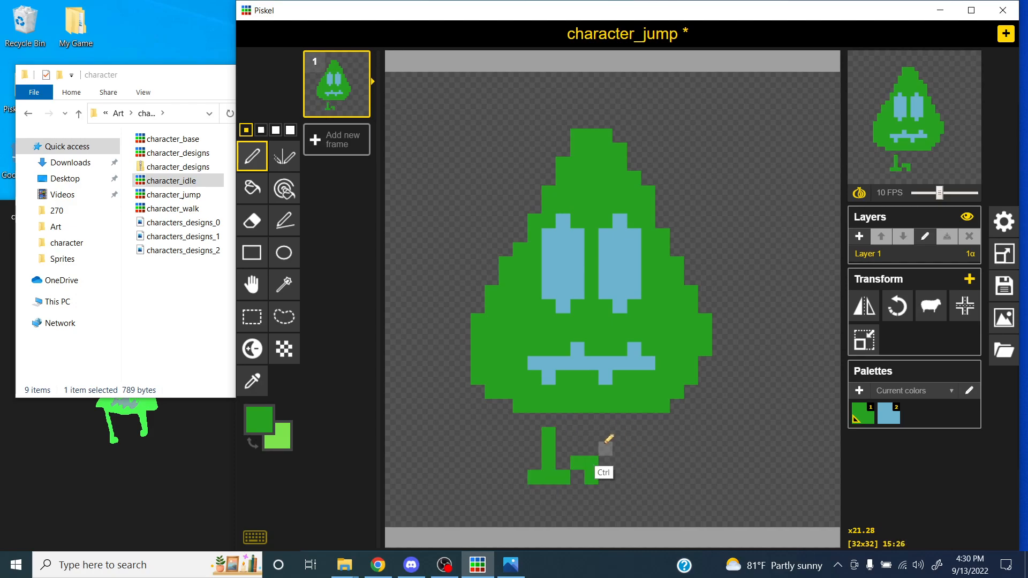
{"action": "key", "text": "ctrl+z"}
{"action": "key", "text": "ctrl+z"}
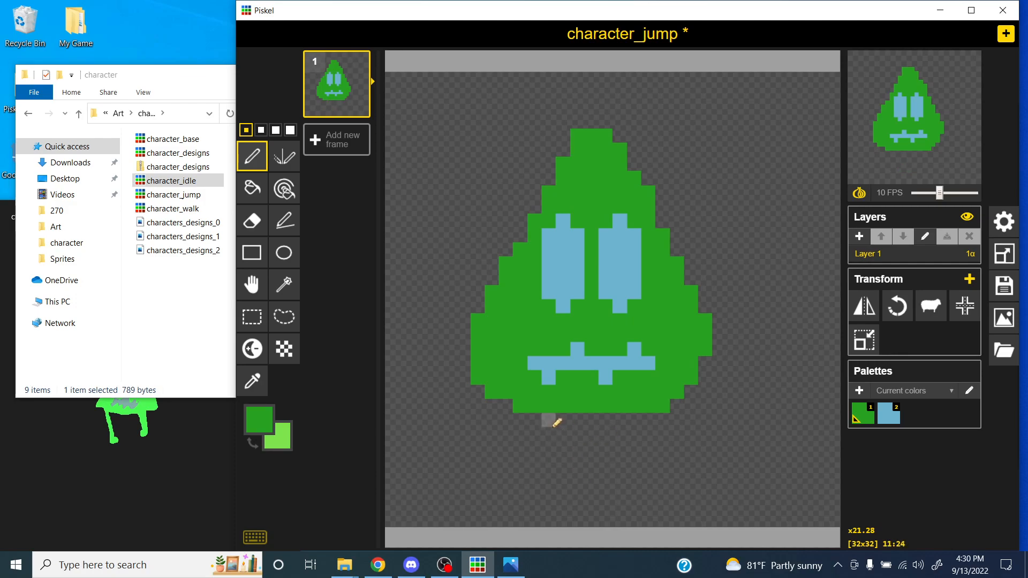
{"action": "mouse_move", "coordinate": [548, 419]}
{"action": "left_mouse_down"}
{"action": "mouse_move", "coordinate": [562, 434]}
{"action": "mouse_move", "coordinate": [544, 456]}
{"action": "mouse_move", "coordinate": [562, 477]}
{"action": "left_mouse_up"}
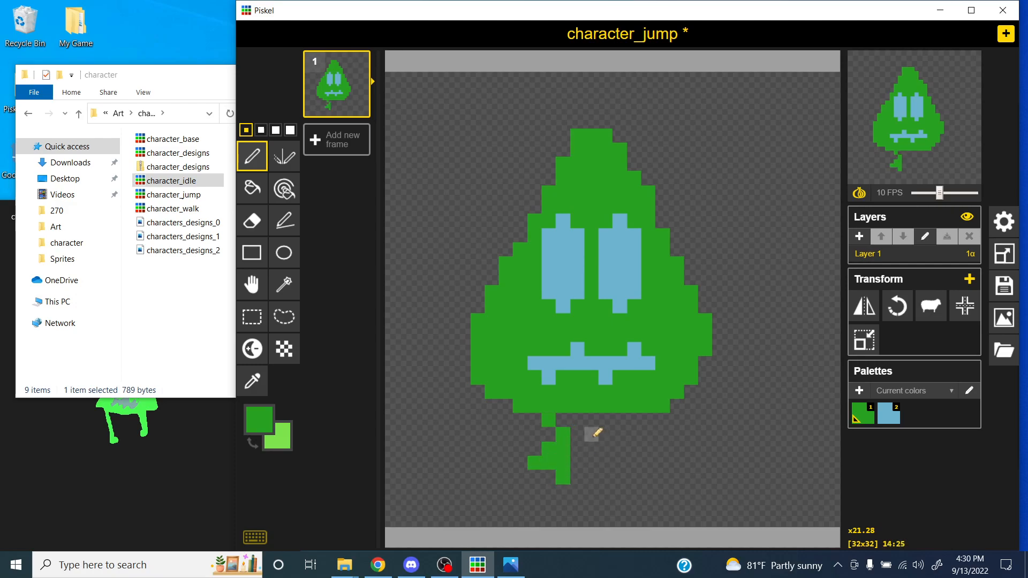
{"action": "mouse_move", "coordinate": [604, 420]}
{"action": "left_mouse_down"}
{"action": "mouse_move", "coordinate": [639, 437]}
{"action": "mouse_move", "coordinate": [609, 466]}
{"action": "mouse_move", "coordinate": [640, 469]}
{"action": "left_mouse_up"}
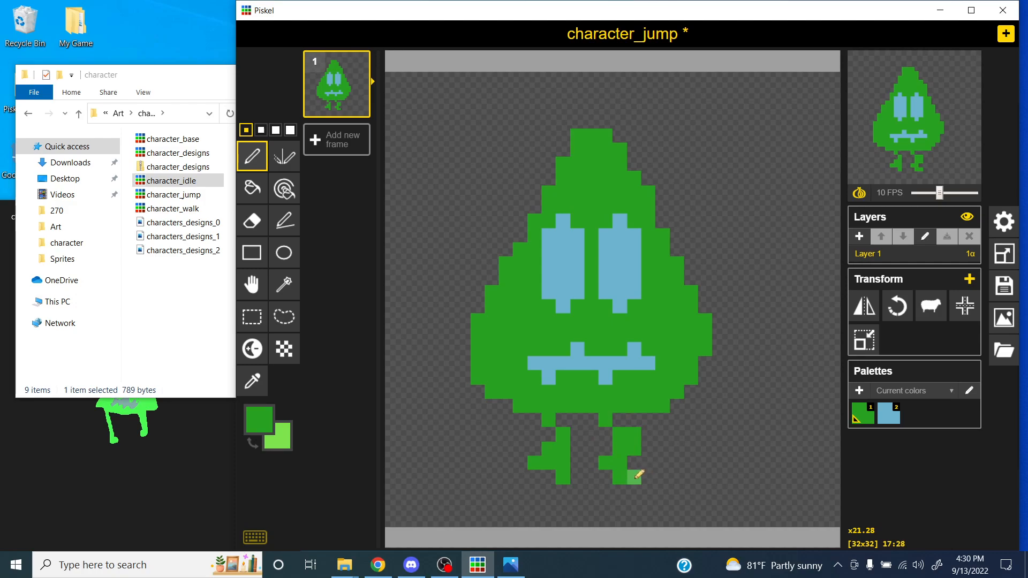
{"action": "key", "text": "ctrl+z"}
{"action": "key", "text": "ctrl+z"}
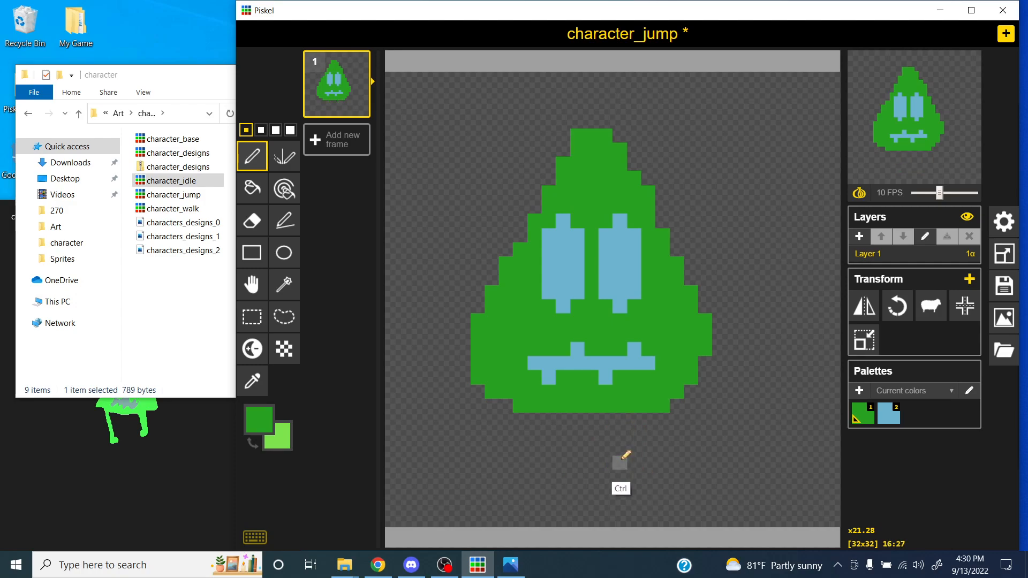
{"action": "left_click_drag", "start_coordinate": [548, 420], "coordinate": [533, 463]}
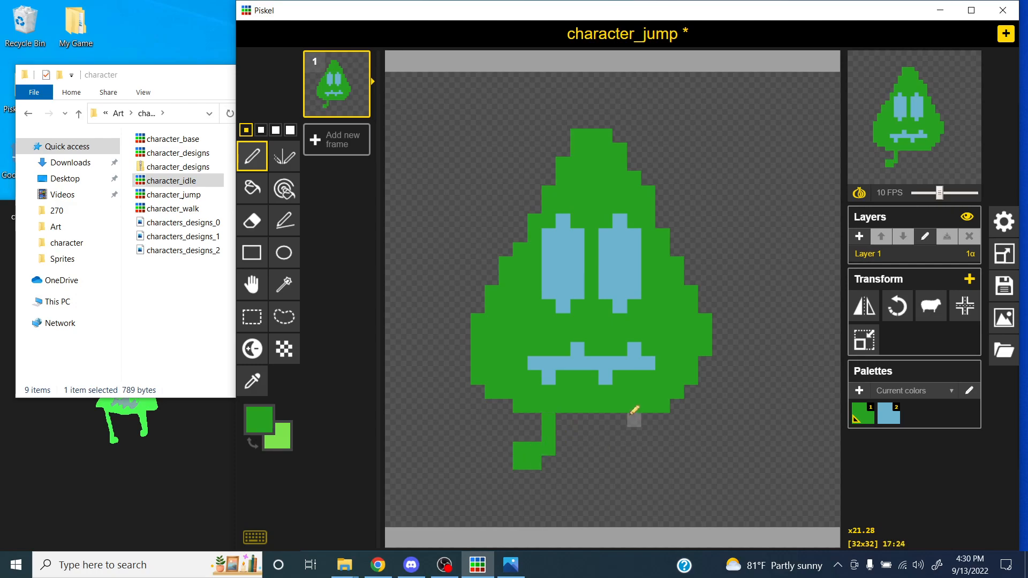
{"action": "key", "text": "ctrl+z"}
{"action": "mouse_move", "coordinate": [563, 420]}
{"action": "left_mouse_down"}
{"action": "mouse_move", "coordinate": [562, 448]}
{"action": "mouse_move", "coordinate": [534, 462]}
{"action": "mouse_move", "coordinate": [549, 478]}
{"action": "left_mouse_up"}
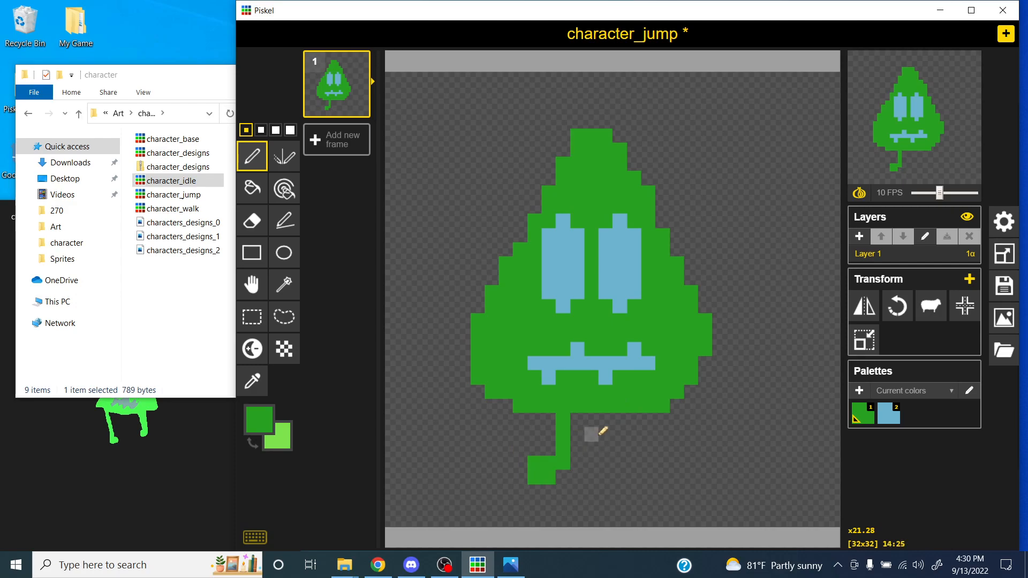
{"action": "mouse_move", "coordinate": [605, 419]}
{"action": "left_mouse_down"}
{"action": "mouse_move", "coordinate": [613, 447]}
{"action": "mouse_move", "coordinate": [592, 463]}
{"action": "left_mouse_up"}
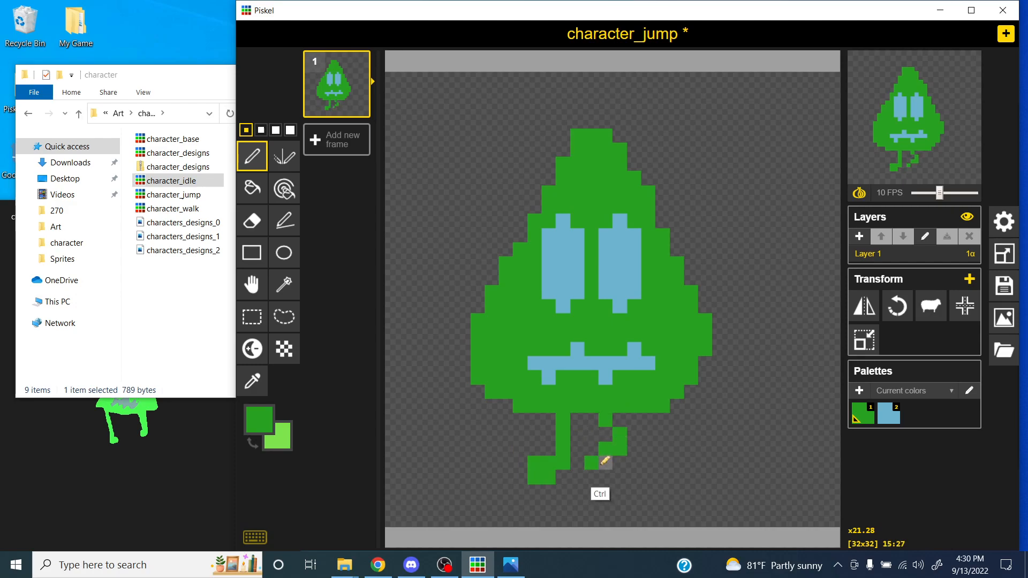
{"action": "key", "text": "ctrl+z"}
{"action": "key", "text": "ctrl+z"}
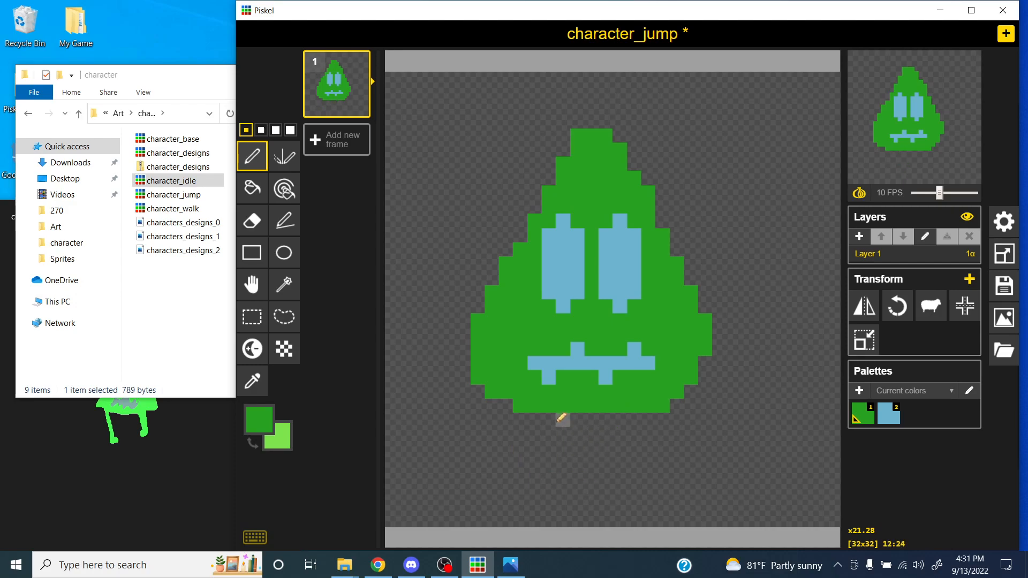
Step: Draw two zigzag legs with small feet pixel by pixel, then duplicate the frame
{"action": "left_click_drag", "start_coordinate": [562, 418], "coordinate": [557, 444]}
{"action": "left_click", "coordinate": [548, 448]}
{"action": "left_click", "coordinate": [533, 463]}
{"action": "left_click", "coordinate": [548, 477]}
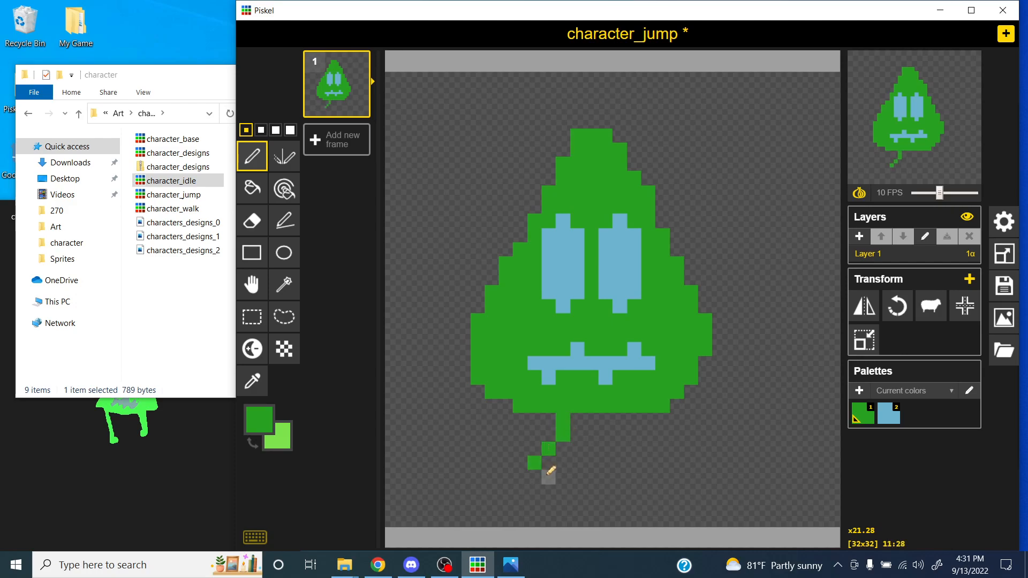
{"action": "left_click", "coordinate": [562, 478]}
{"action": "left_click", "coordinate": [633, 419]}
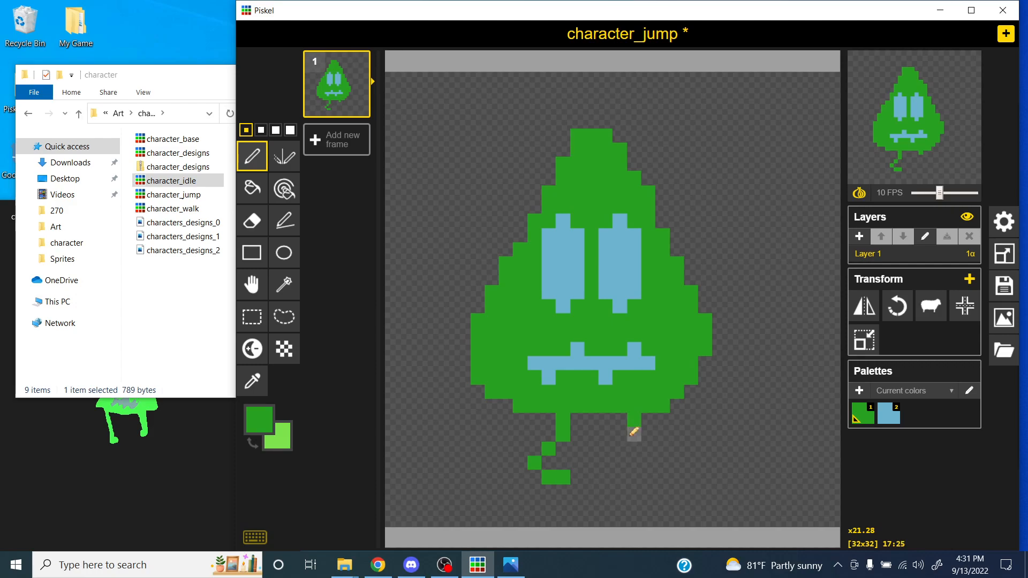
{"action": "left_click", "coordinate": [633, 434]}
{"action": "left_click", "coordinate": [620, 449]}
{"action": "left_click", "coordinate": [604, 463]}
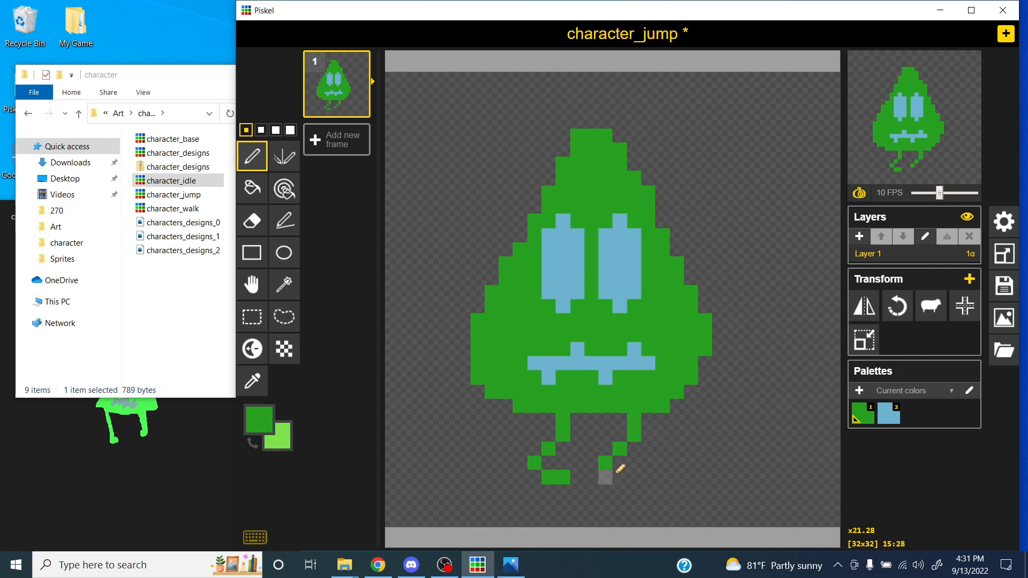
{"action": "left_click", "coordinate": [620, 478]}
{"action": "left_click", "coordinate": [634, 478]}
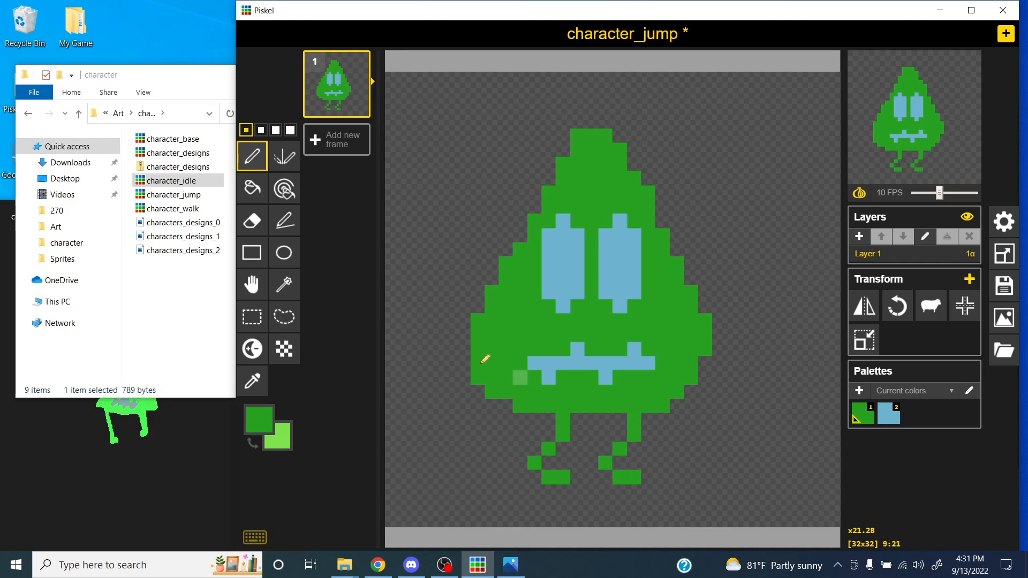
{"action": "left_click", "coordinate": [359, 106]}
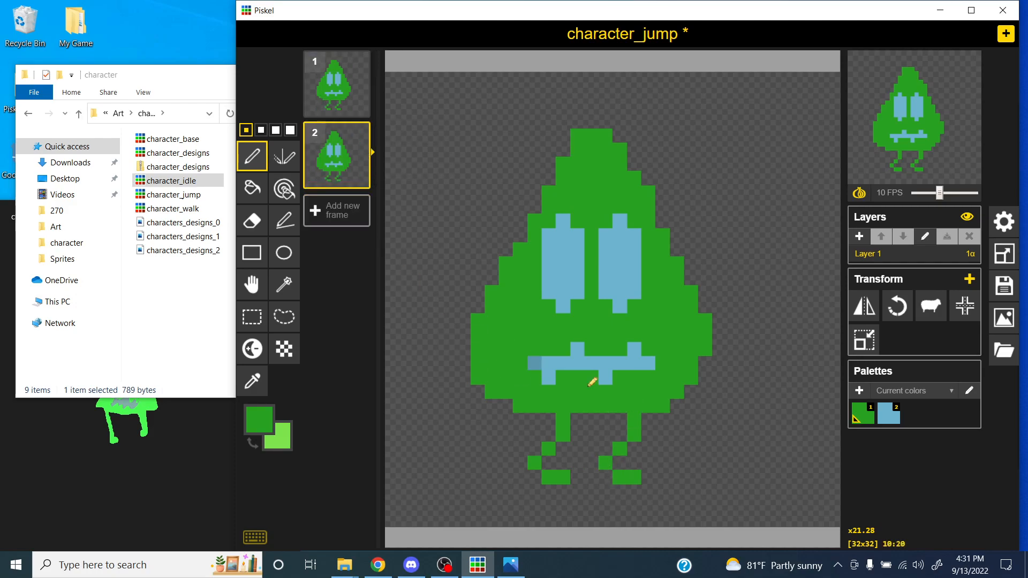
Step: Erase the legs on frame 2 and duplicate it as frame 3
{"action": "key", "text": "e"}
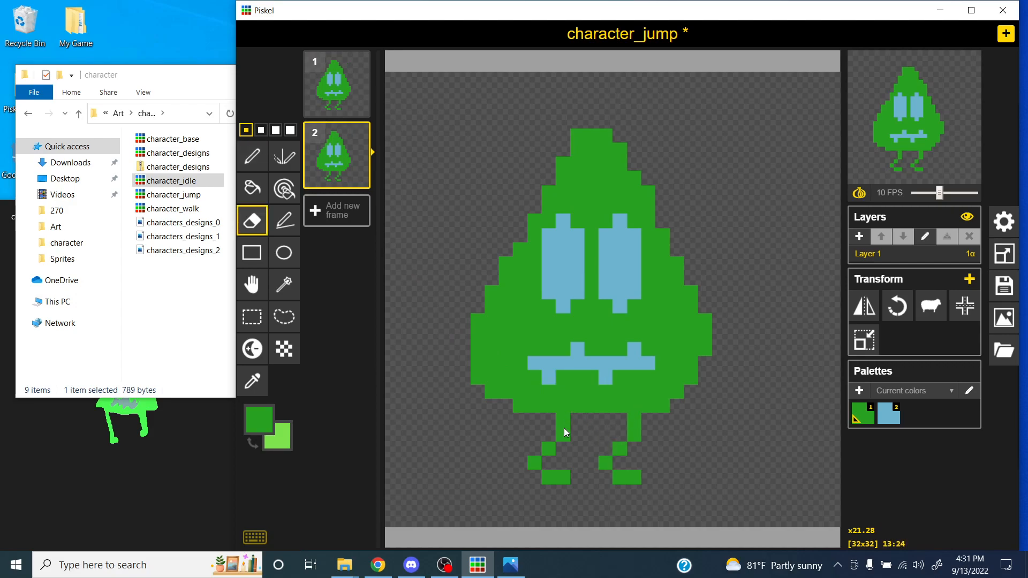
{"action": "mouse_move", "coordinate": [565, 426]}
{"action": "left_mouse_down"}
{"action": "mouse_move", "coordinate": [537, 466]}
{"action": "mouse_move", "coordinate": [567, 475]}
{"action": "left_mouse_up"}
{"action": "mouse_move", "coordinate": [616, 444]}
{"action": "left_mouse_down"}
{"action": "mouse_move", "coordinate": [608, 461]}
{"action": "mouse_move", "coordinate": [619, 477]}
{"action": "mouse_move", "coordinate": [646, 473]}
{"action": "mouse_move", "coordinate": [637, 417]}
{"action": "mouse_move", "coordinate": [647, 431]}
{"action": "mouse_move", "coordinate": [625, 456]}
{"action": "left_mouse_up"}
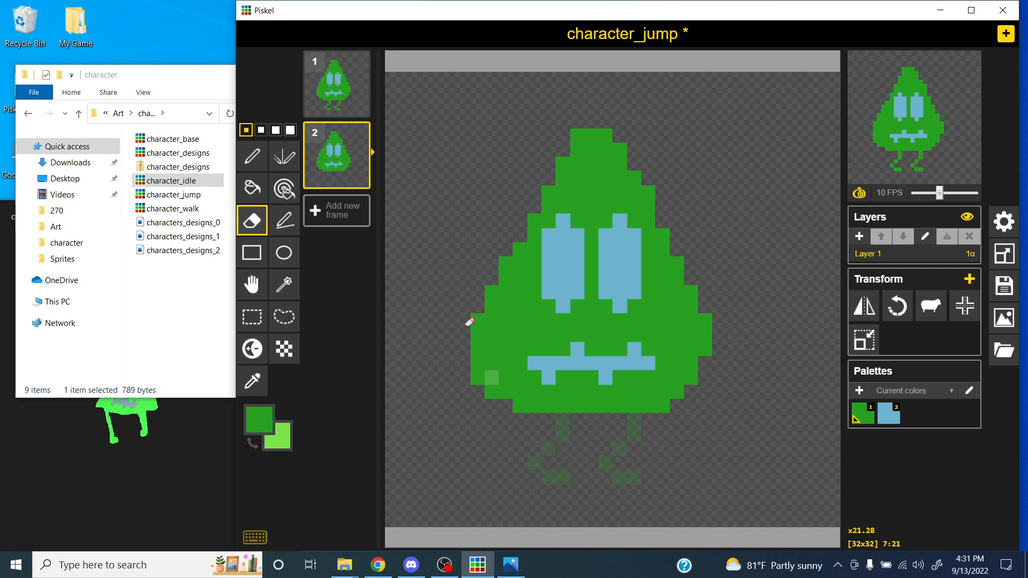
{"action": "left_click", "coordinate": [359, 182]}
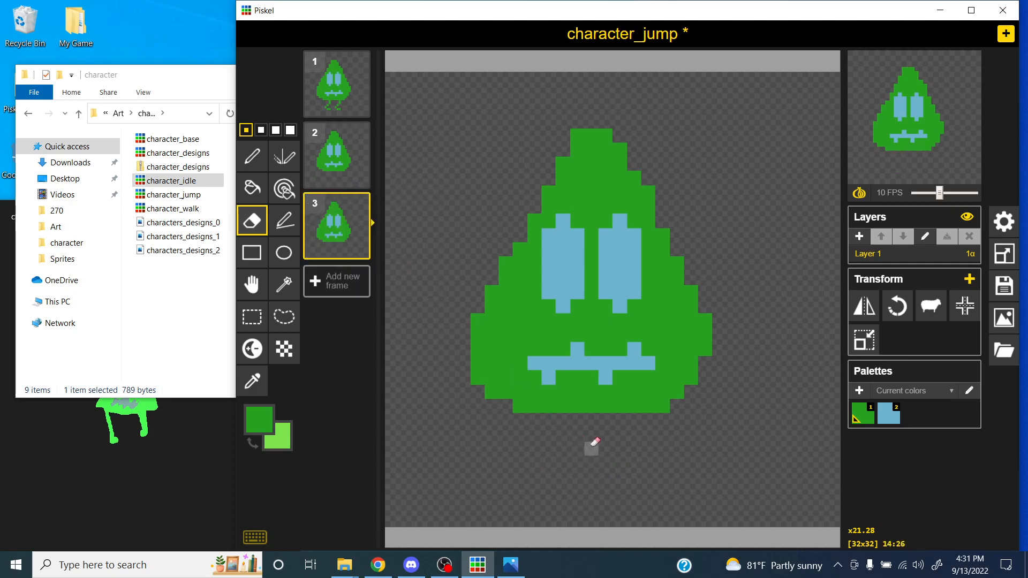
{"action": "left_click", "coordinate": [334, 140]}
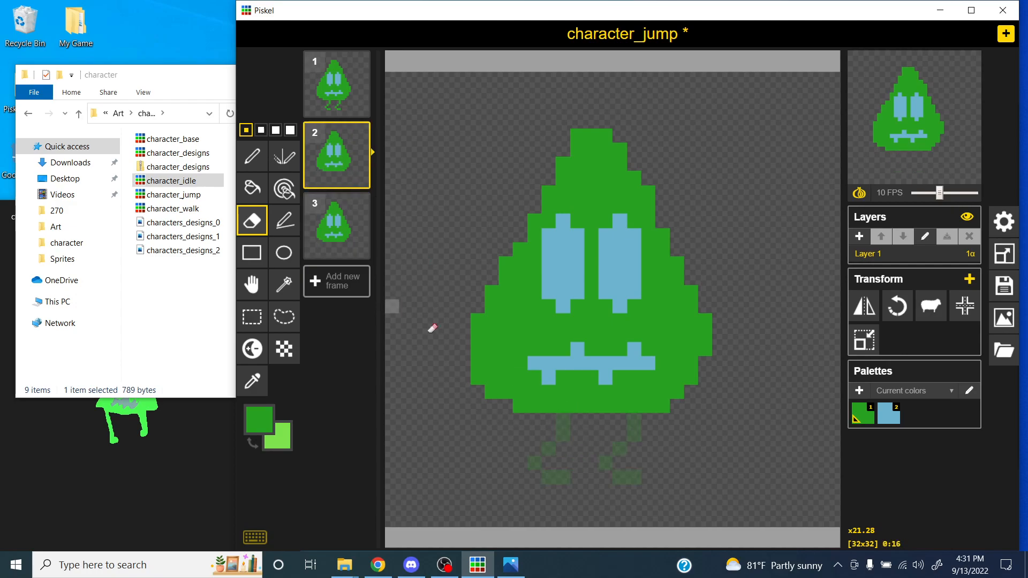
Step: Draw legs trailing down-left on frame 2 and bending down-right on frame 3, at 2 FPS
{"action": "key", "text": "p"}
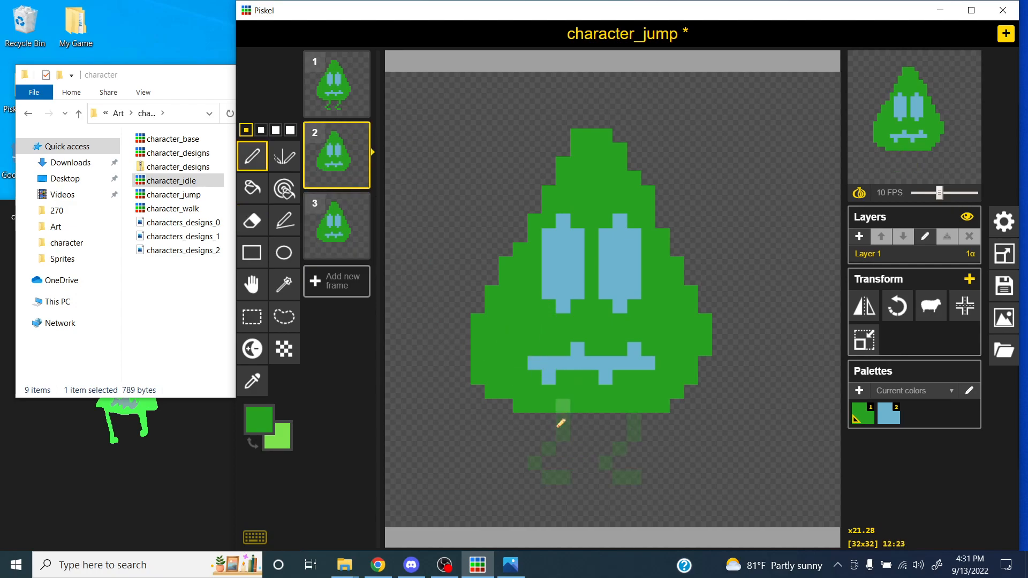
{"action": "mouse_move", "coordinate": [561, 419]}
{"action": "left_mouse_down"}
{"action": "mouse_move", "coordinate": [502, 486]}
{"action": "mouse_move", "coordinate": [505, 506]}
{"action": "left_mouse_up"}
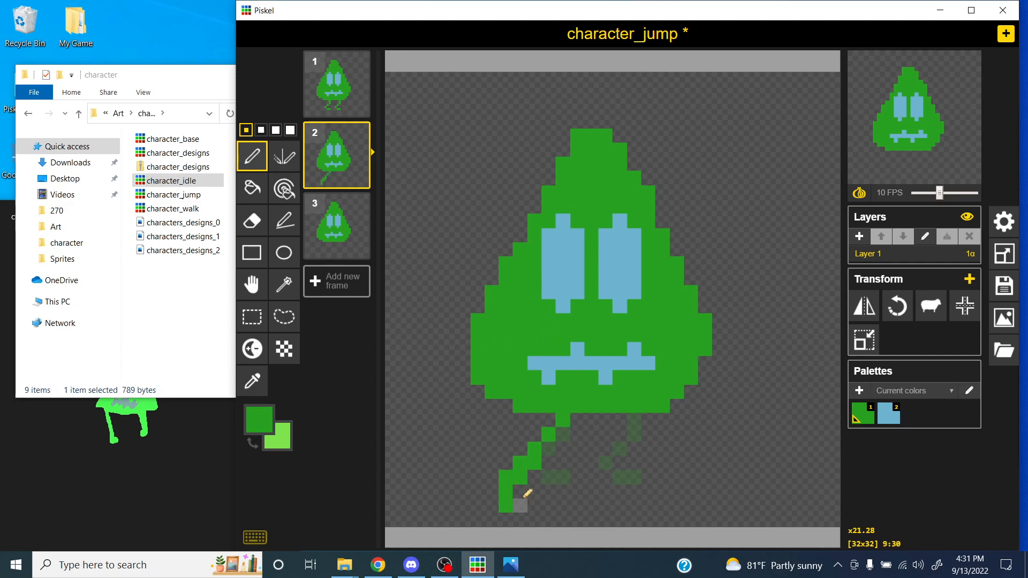
{"action": "mouse_move", "coordinate": [621, 420]}
{"action": "left_mouse_down"}
{"action": "mouse_move", "coordinate": [561, 470]}
{"action": "mouse_move", "coordinate": [563, 495]}
{"action": "left_mouse_up"}
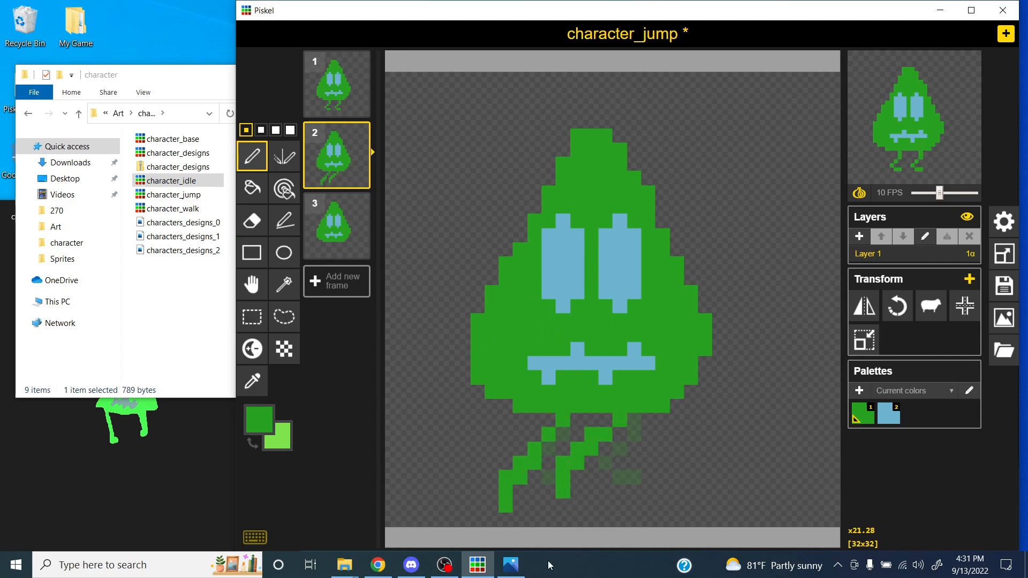
{"action": "left_click", "coordinate": [336, 228]}
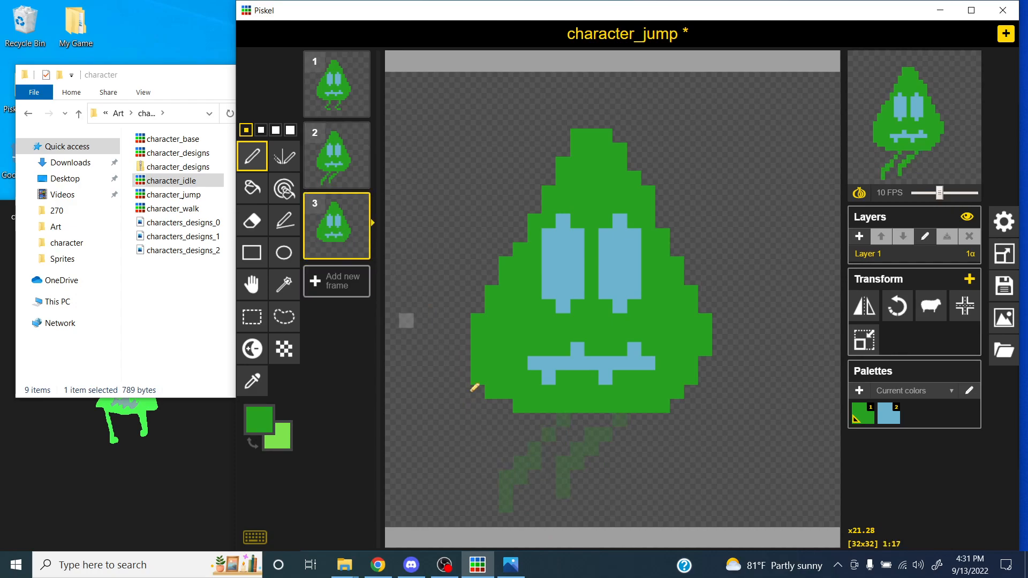
{"action": "mouse_move", "coordinate": [571, 417]}
{"action": "left_mouse_down"}
{"action": "mouse_move", "coordinate": [597, 479]}
{"action": "mouse_move", "coordinate": [614, 466]}
{"action": "left_mouse_up"}
{"action": "mouse_move", "coordinate": [627, 419]}
{"action": "left_mouse_down"}
{"action": "mouse_move", "coordinate": [649, 466]}
{"action": "mouse_move", "coordinate": [662, 431]}
{"action": "left_mouse_up"}
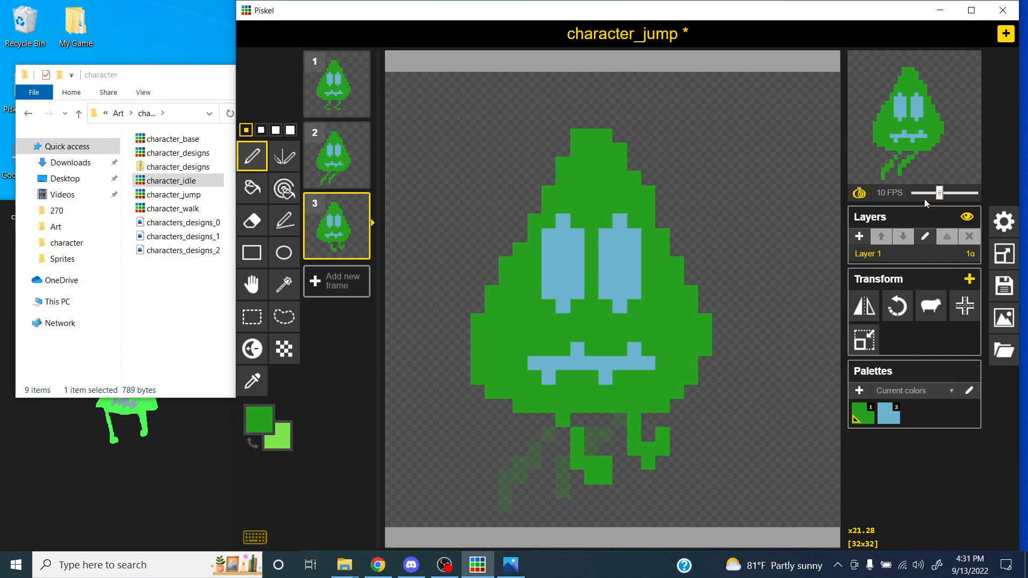
{"action": "left_click_drag", "start_coordinate": [930, 194], "coordinate": [919, 196]}
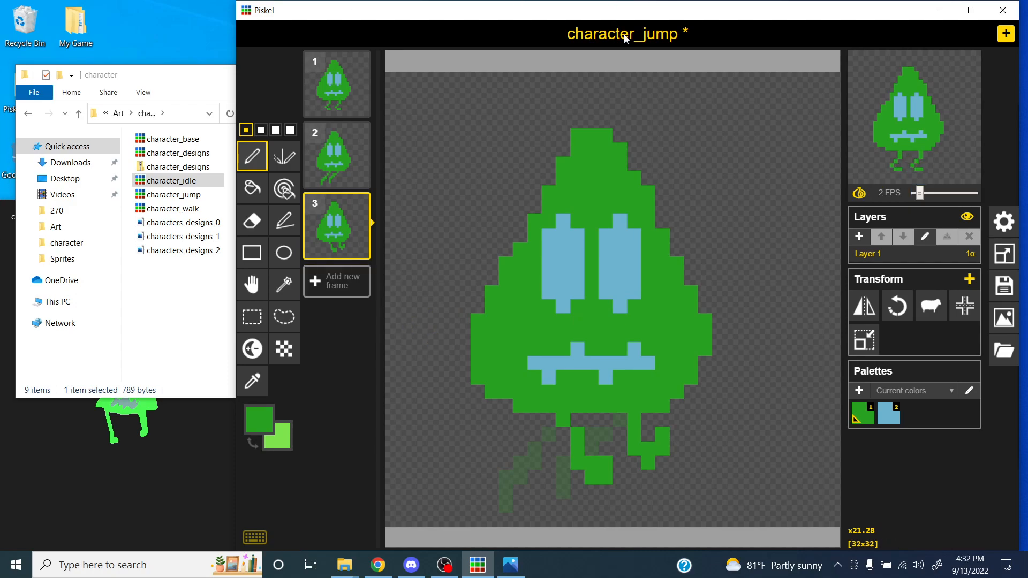
Step: Save the three-frame jump and download it as the character_jump PNG spritesheet into Sprites
{"action": "key", "text": "ctrl+s"}
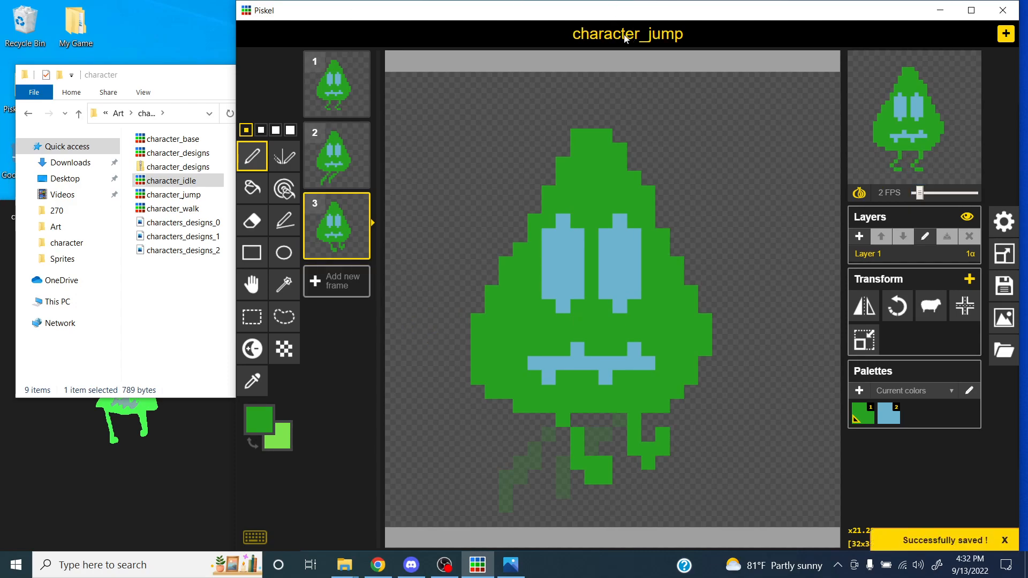
{"action": "left_click", "coordinate": [1004, 320]}
{"action": "left_click", "coordinate": [888, 288]}
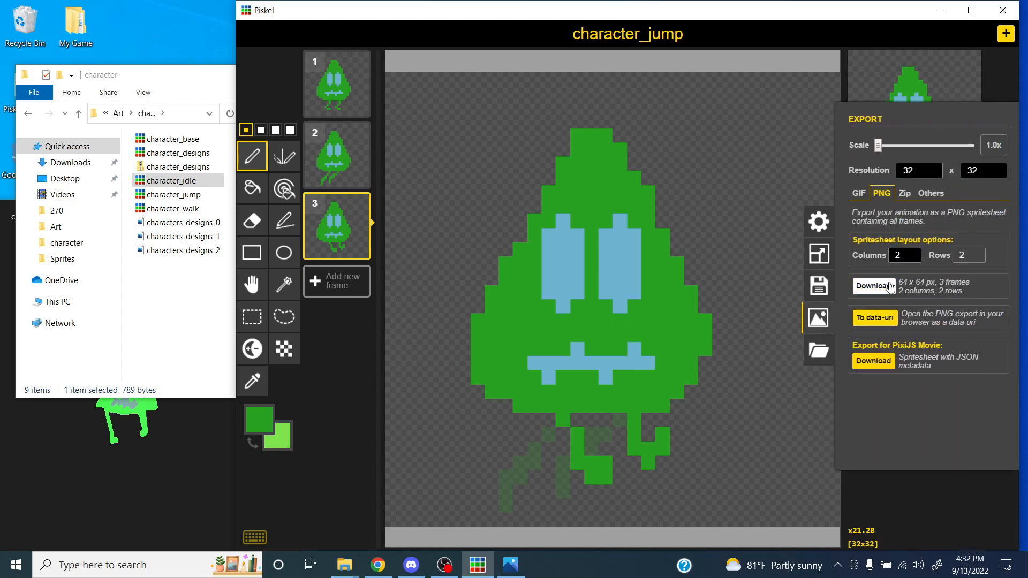
{"action": "left_click", "coordinate": [871, 285]}
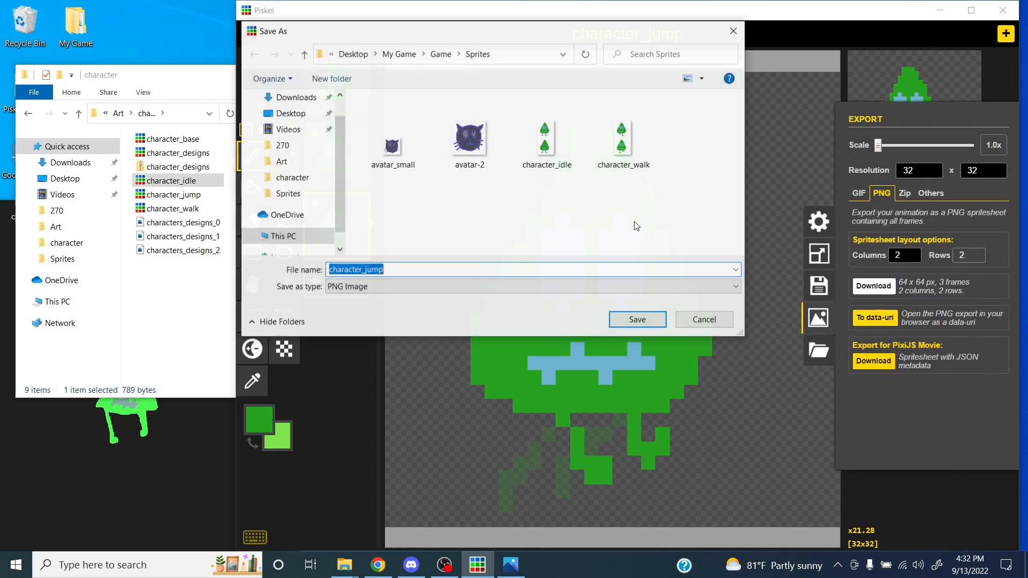
{"action": "left_click", "coordinate": [635, 318]}
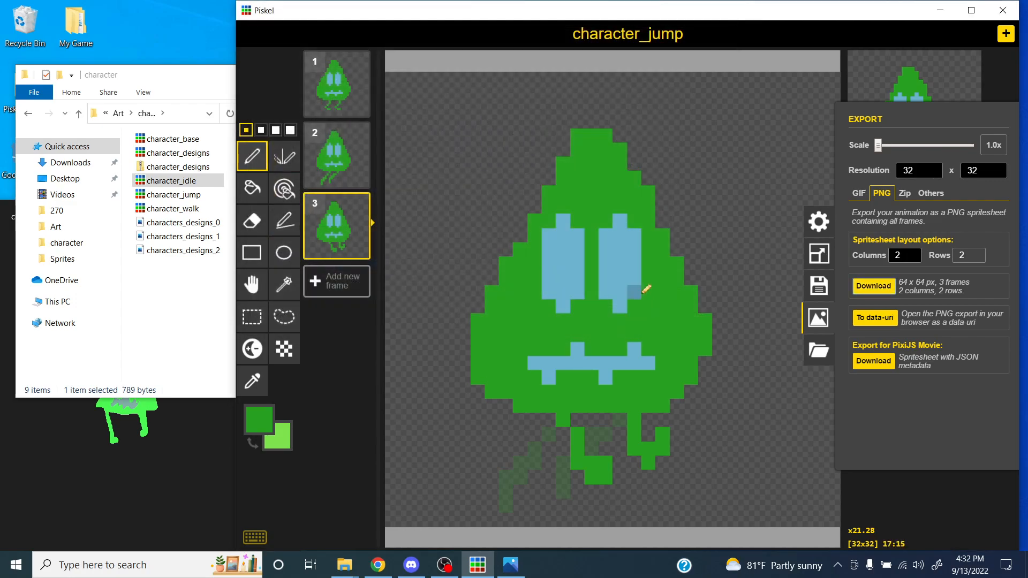
{"action": "left_click", "coordinate": [820, 319]}
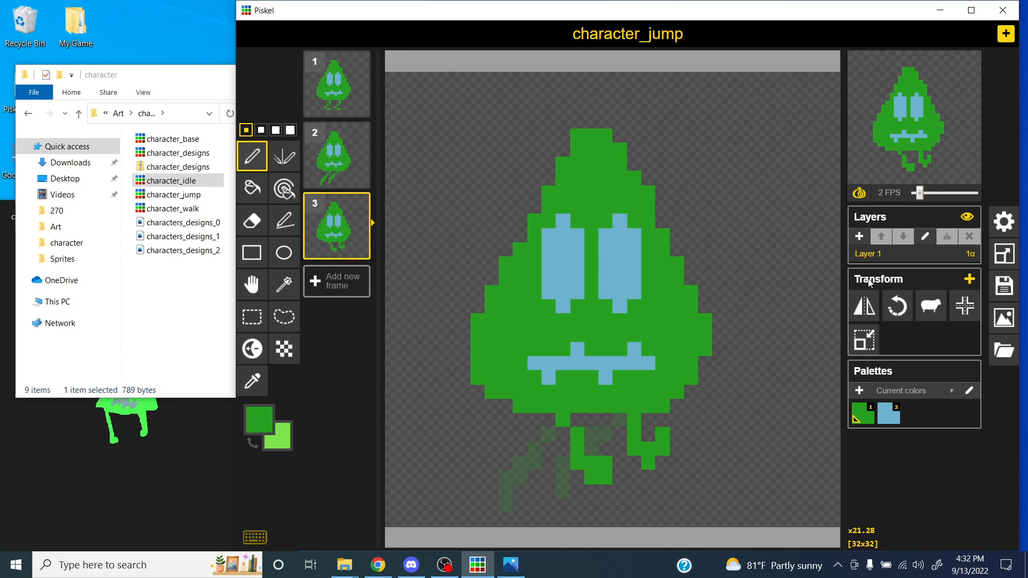
Step: Save the sprite as a new file named character_hit in the character folder
{"action": "left_click", "coordinate": [1003, 285]}
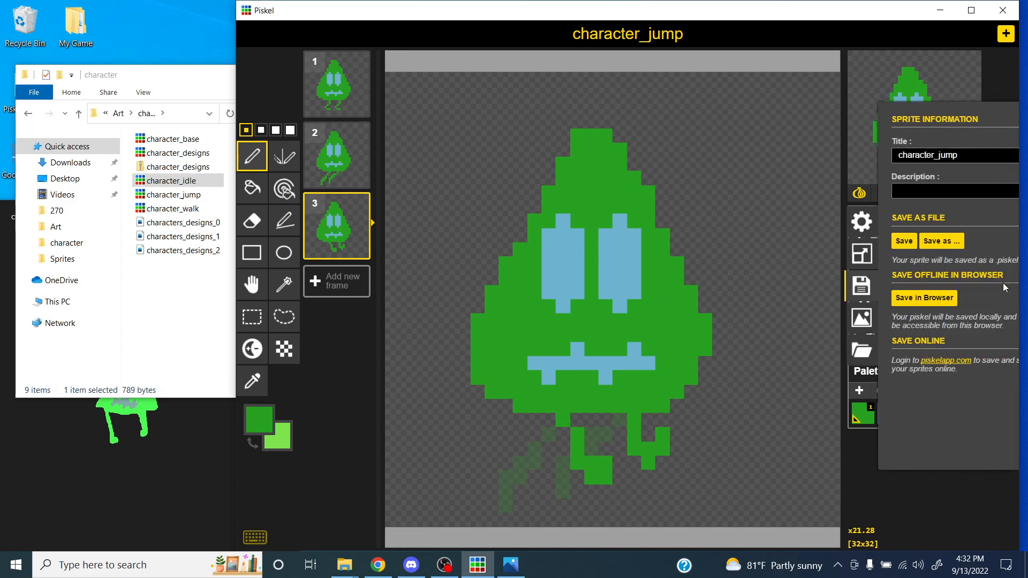
{"action": "left_click", "coordinate": [942, 154]}
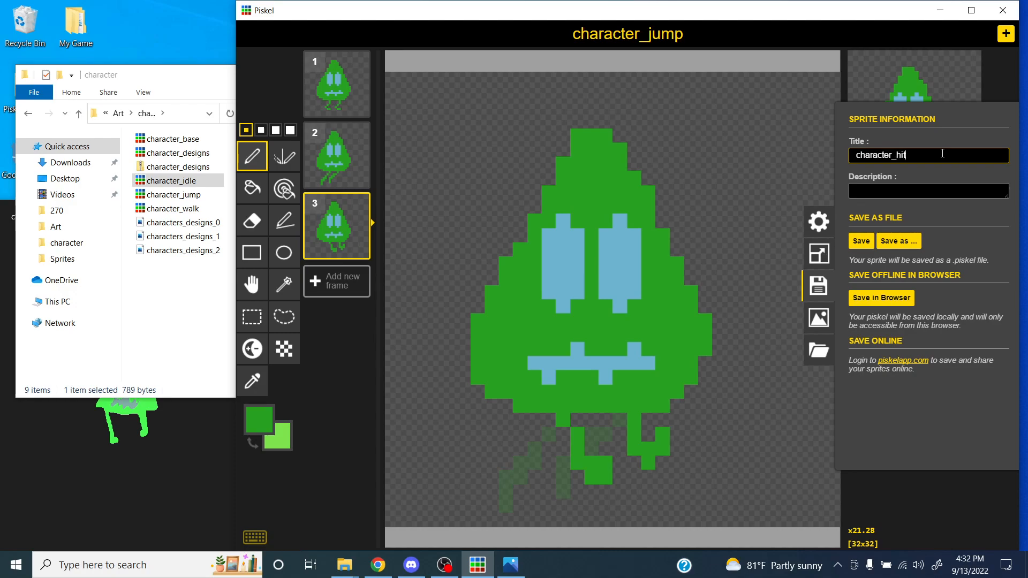
{"action": "left_click", "coordinate": [892, 236]}
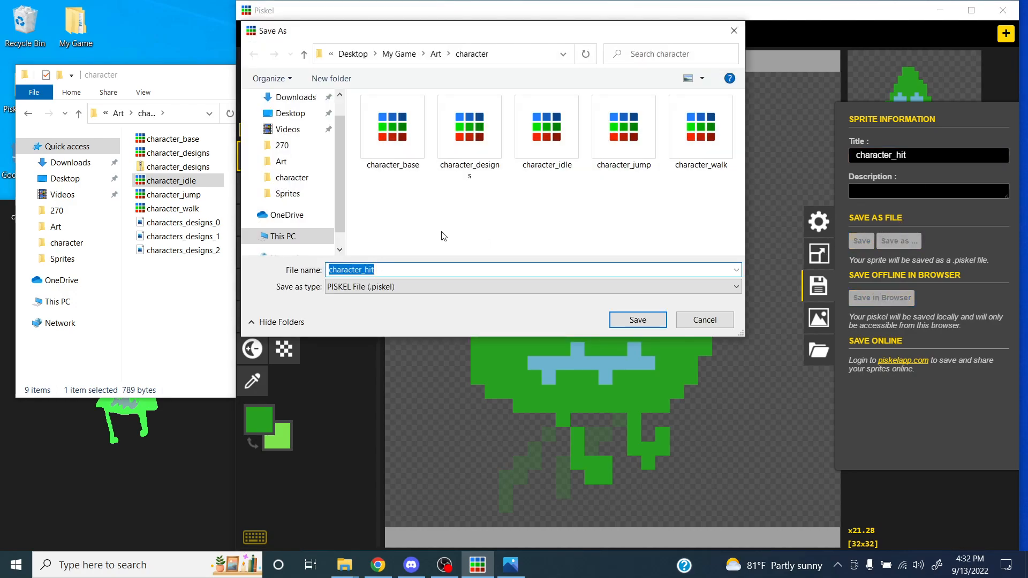
{"action": "left_click", "coordinate": [637, 319]}
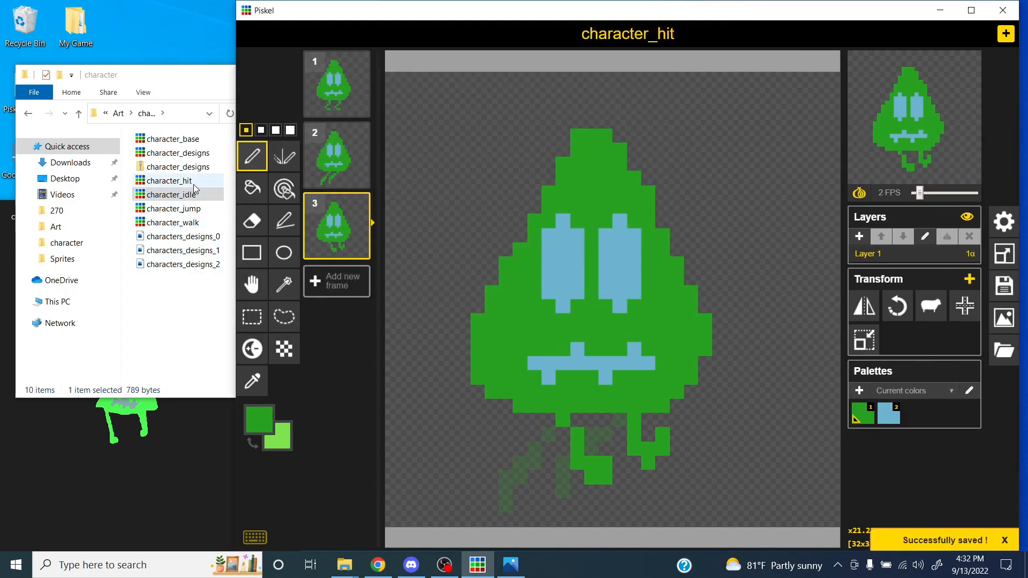
Step: Delete the third frame of the hit animation
{"action": "left_click", "coordinate": [185, 195]}
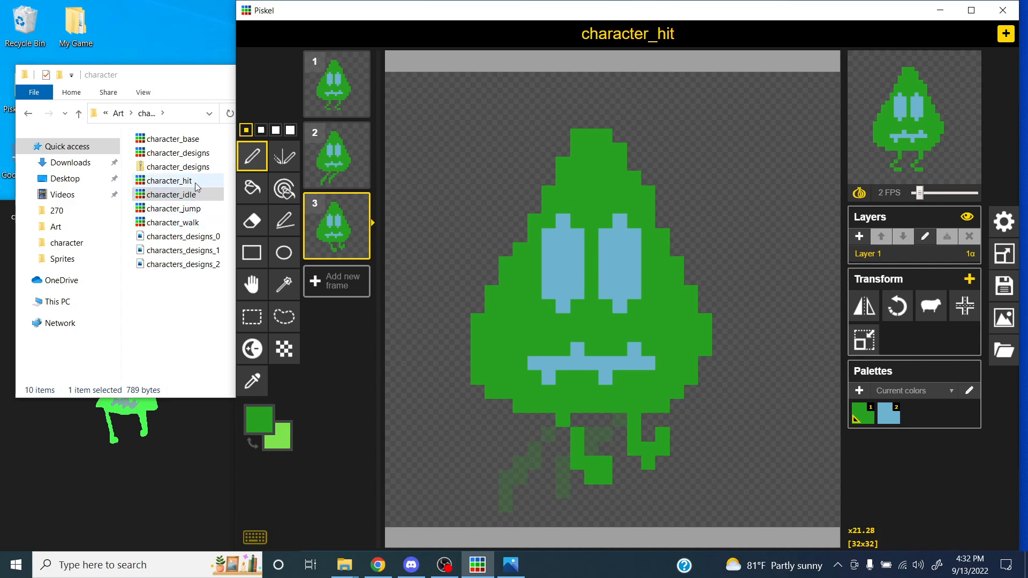
{"action": "left_click", "coordinate": [603, 49]}
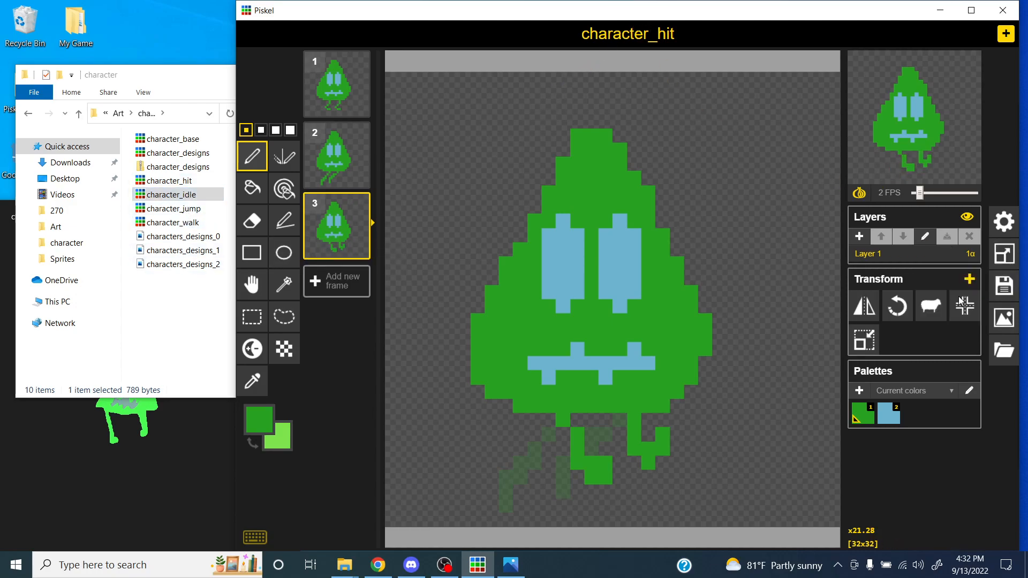
{"action": "left_click", "coordinate": [358, 204]}
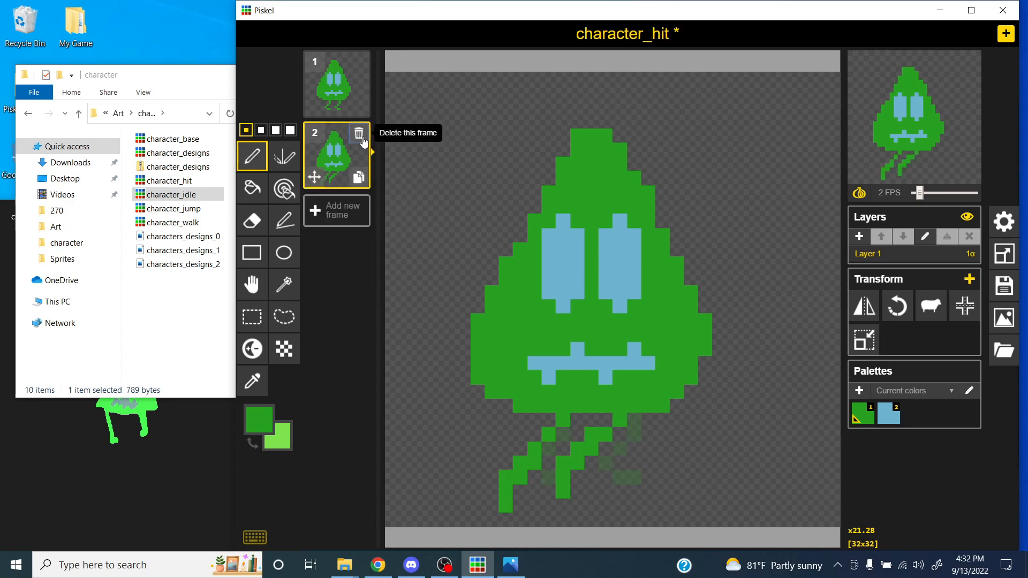
Step: Delete frame 2 and erase the leftover leg pixels under the leaf in frame 1
{"action": "left_click", "coordinate": [358, 133]}
{"action": "key", "text": "e"}
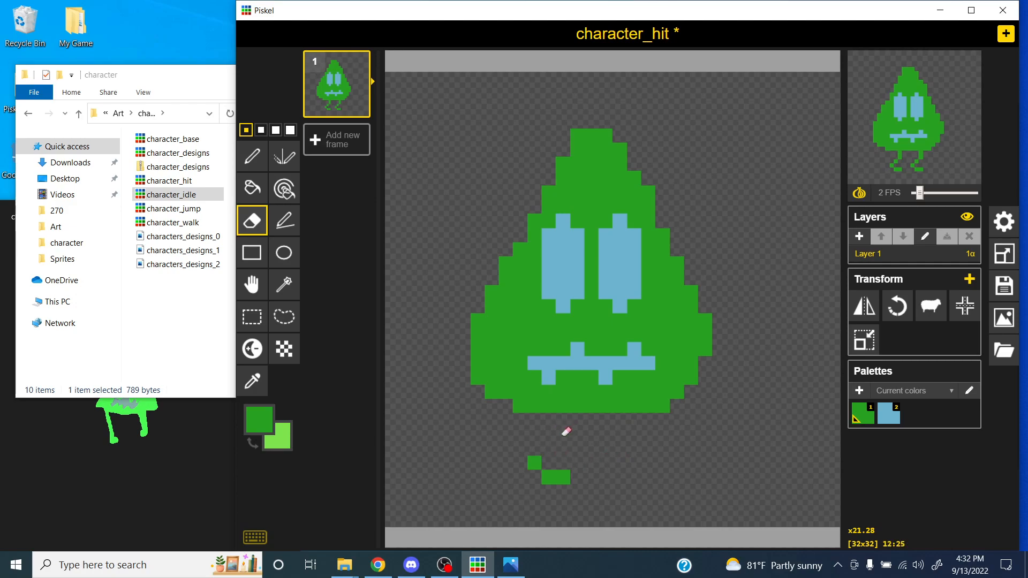
{"action": "left_click_drag", "start_coordinate": [562, 477], "coordinate": [591, 463]}
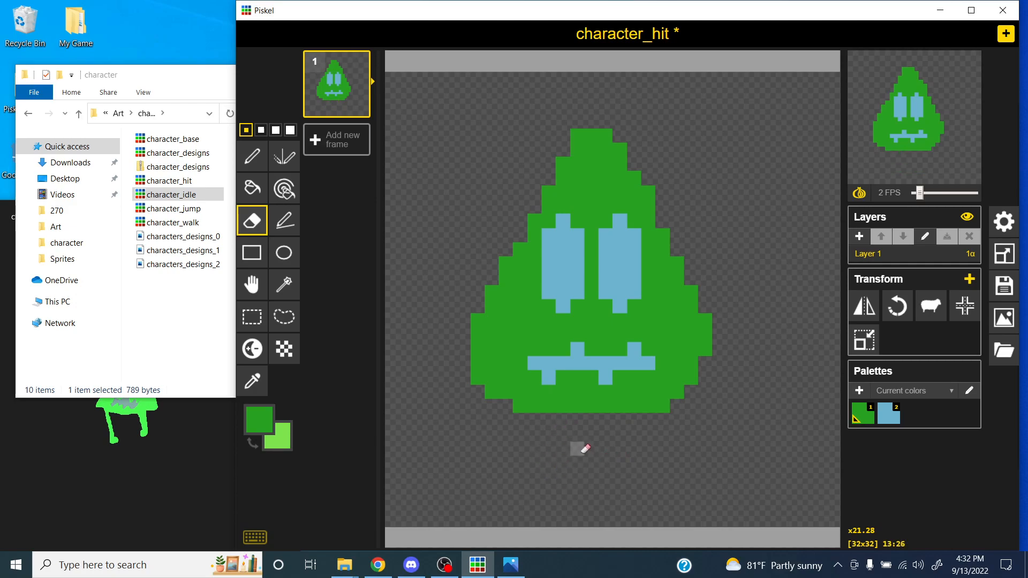
{"action": "key", "text": "p"}
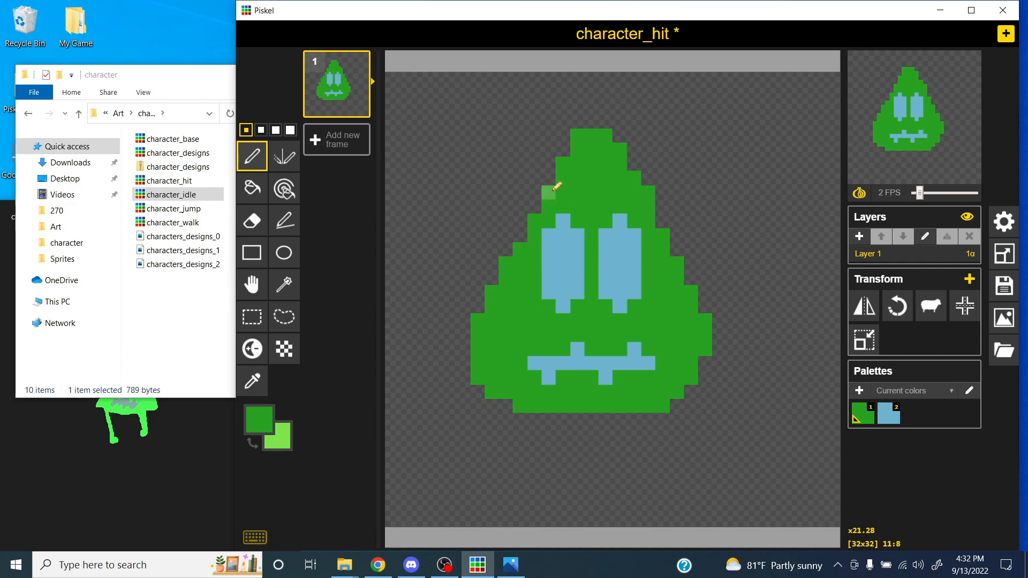
Step: Add a new frame and draw a tilted leaf filled with green
{"action": "left_click", "coordinate": [348, 145]}
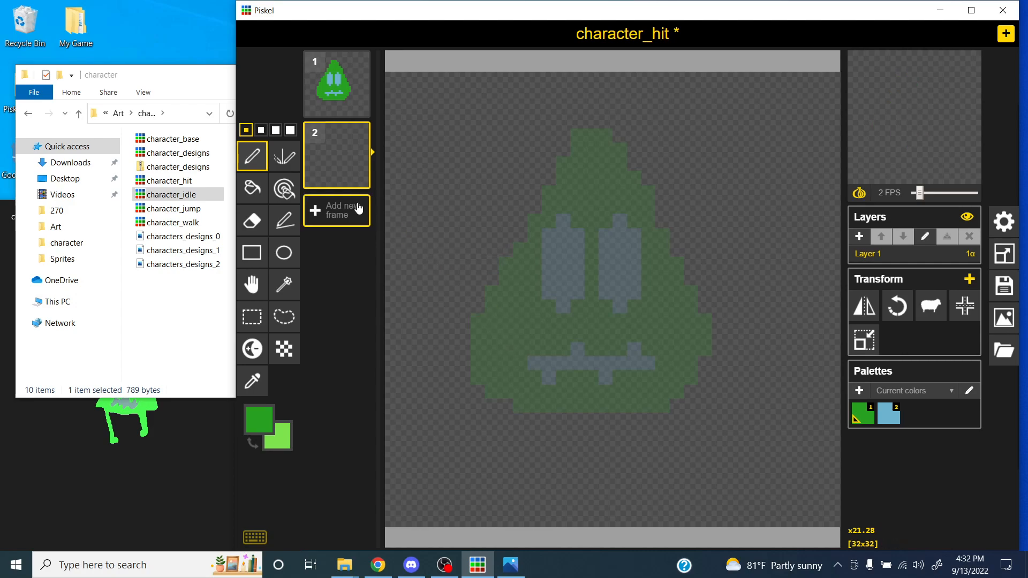
{"action": "mouse_move", "coordinate": [552, 409]}
{"action": "left_mouse_down"}
{"action": "mouse_move", "coordinate": [500, 397]}
{"action": "mouse_move", "coordinate": [481, 373]}
{"action": "mouse_move", "coordinate": [515, 242]}
{"action": "mouse_move", "coordinate": [518, 190]}
{"action": "mouse_move", "coordinate": [500, 140]}
{"action": "mouse_move", "coordinate": [570, 160]}
{"action": "mouse_move", "coordinate": [629, 205]}
{"action": "mouse_move", "coordinate": [691, 287]}
{"action": "mouse_move", "coordinate": [677, 380]}
{"action": "mouse_move", "coordinate": [647, 406]}
{"action": "mouse_move", "coordinate": [551, 403]}
{"action": "left_mouse_up"}
{"action": "key", "text": "b"}
{"action": "left_click", "coordinate": [586, 354]}
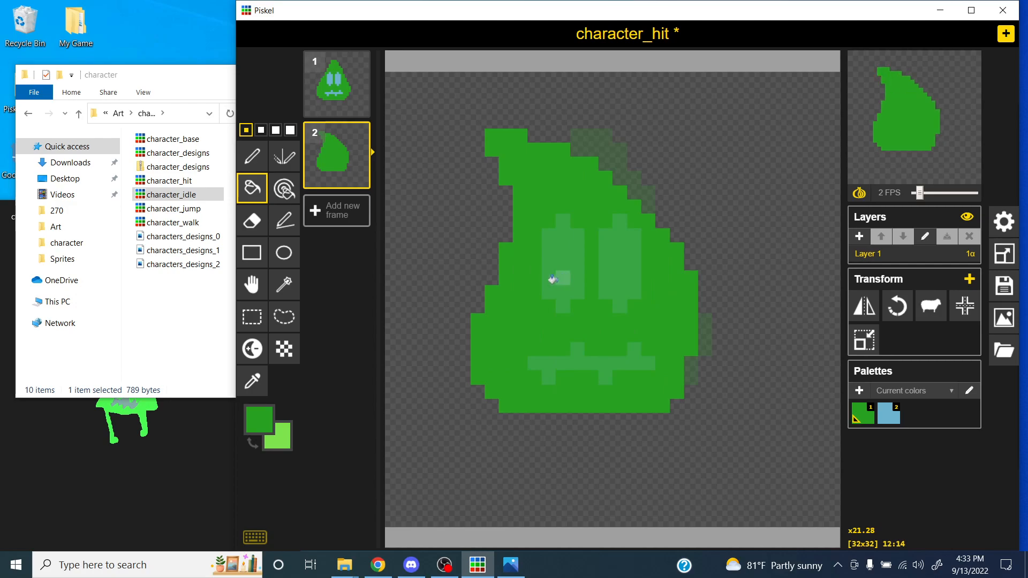
Step: Draw the light-blue X-shaped left eye on the new leaf
{"action": "key", "text": "2"}
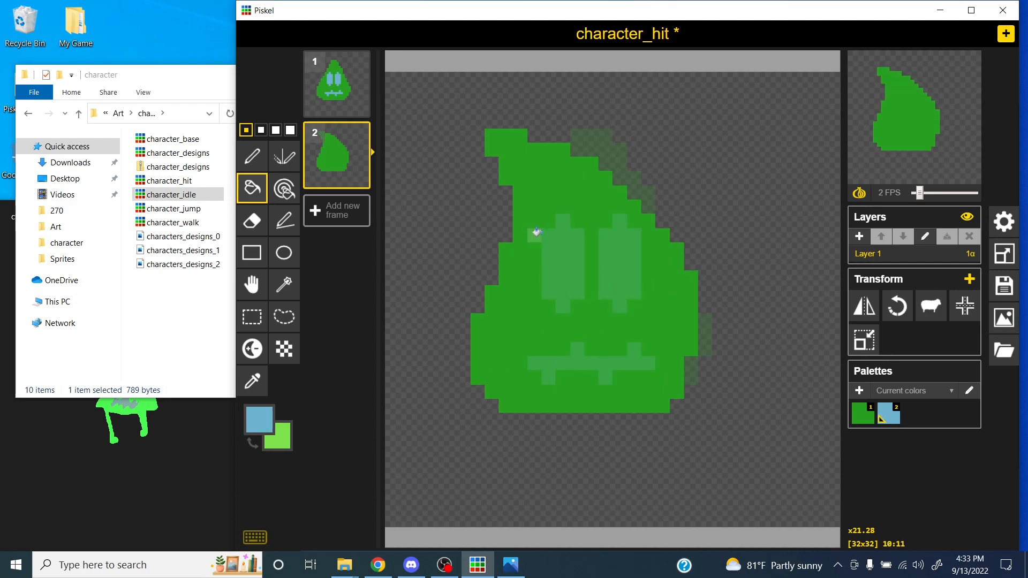
{"action": "key", "text": "p"}
{"action": "mouse_move", "coordinate": [536, 237]}
{"action": "left_mouse_down"}
{"action": "mouse_move", "coordinate": [580, 275]}
{"action": "mouse_move", "coordinate": [576, 244]}
{"action": "mouse_move", "coordinate": [558, 249]}
{"action": "mouse_move", "coordinate": [538, 285]}
{"action": "mouse_move", "coordinate": [572, 284]}
{"action": "left_mouse_up"}
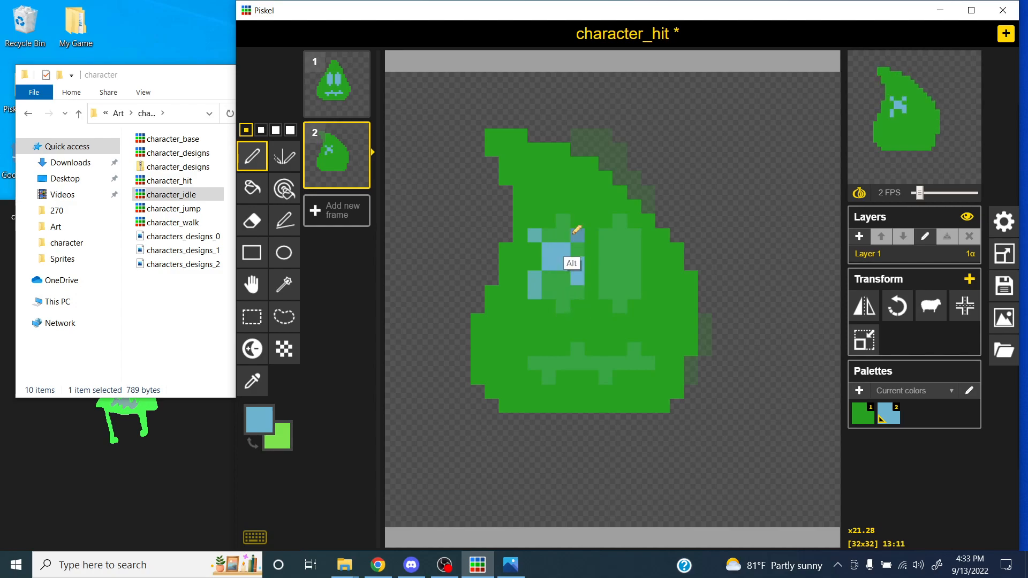
{"action": "key", "text": "ctrl+z"}
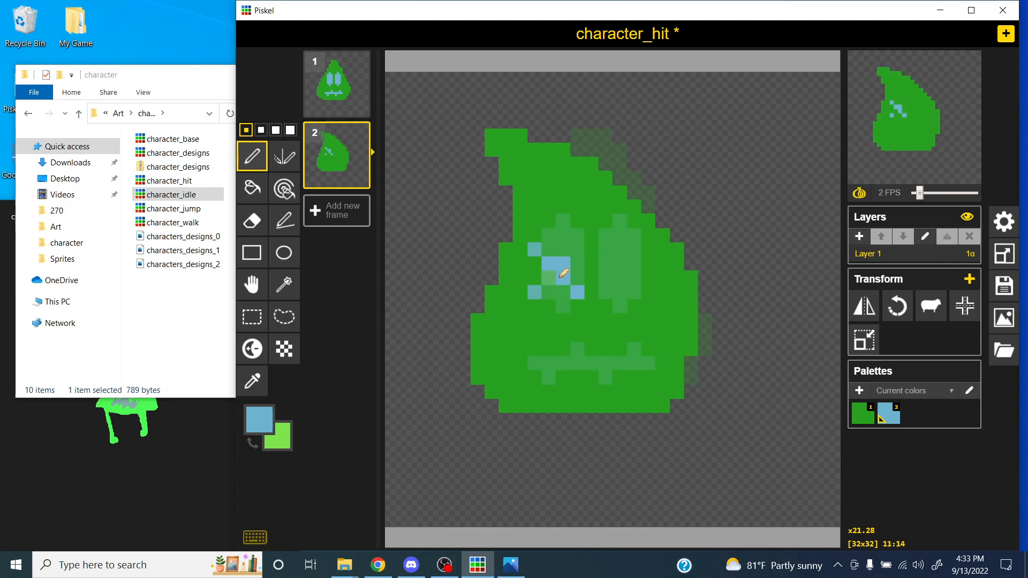
{"action": "left_click", "coordinate": [578, 249]}
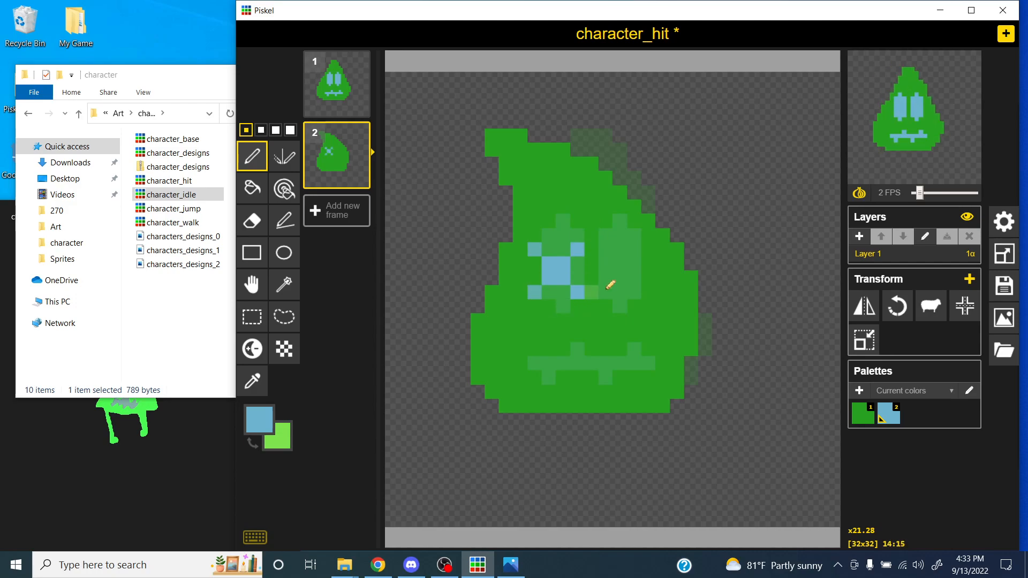
{"action": "left_click", "coordinate": [605, 249]}
{"action": "left_click", "coordinate": [620, 264]}
{"action": "left_click", "coordinate": [634, 278]}
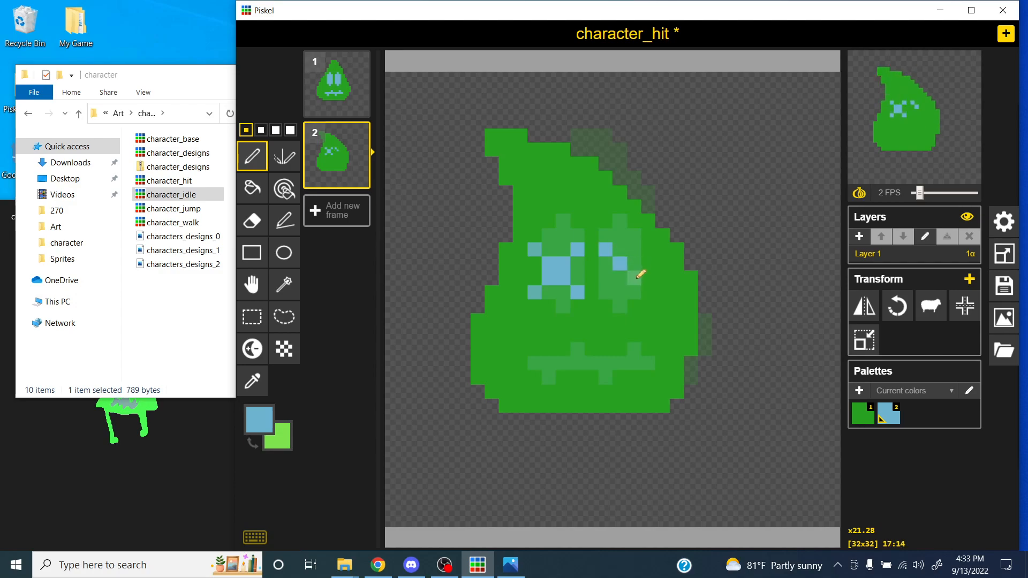
{"action": "left_click", "coordinate": [647, 250]}
Step: Add the light-blue right X eye and a jagged mouth
{"action": "left_click", "coordinate": [606, 292]}
{"action": "left_click", "coordinate": [647, 292]}
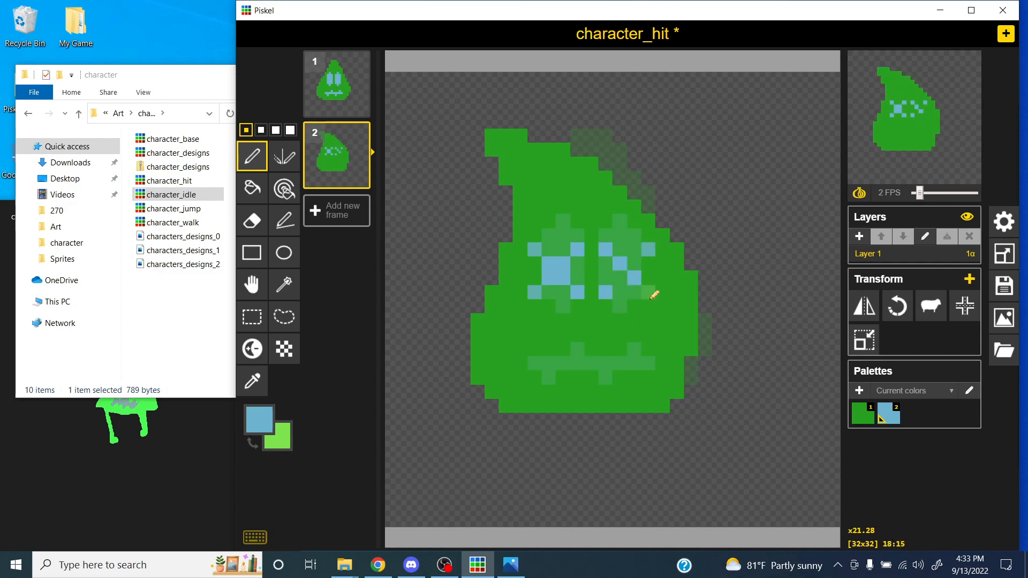
{"action": "left_click", "coordinate": [634, 266]}
{"action": "left_click", "coordinate": [620, 277]}
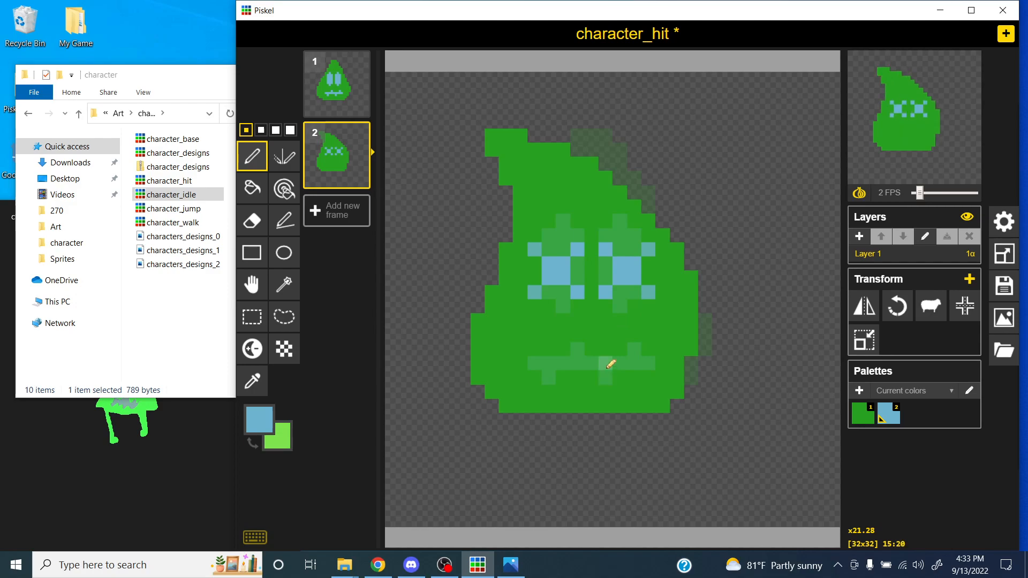
{"action": "mouse_move", "coordinate": [535, 363]}
{"action": "left_mouse_down"}
{"action": "mouse_move", "coordinate": [558, 348]}
{"action": "mouse_move", "coordinate": [648, 363]}
{"action": "left_mouse_up"}
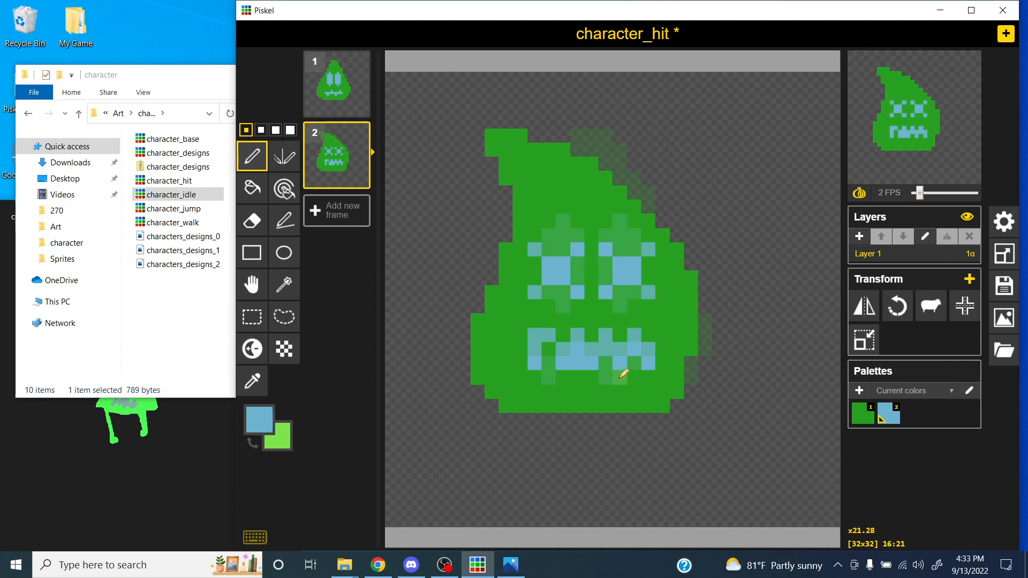
Step: Delete the old first frame, add a new frame 2 and sketch a green tilted leaf outline
{"action": "left_click", "coordinate": [364, 56]}
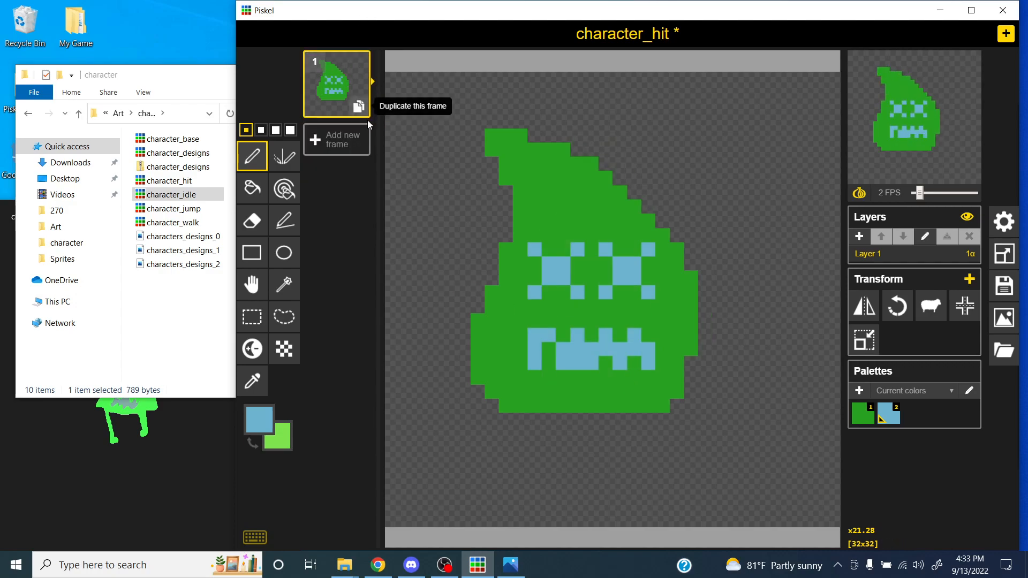
{"action": "left_click", "coordinate": [362, 153]}
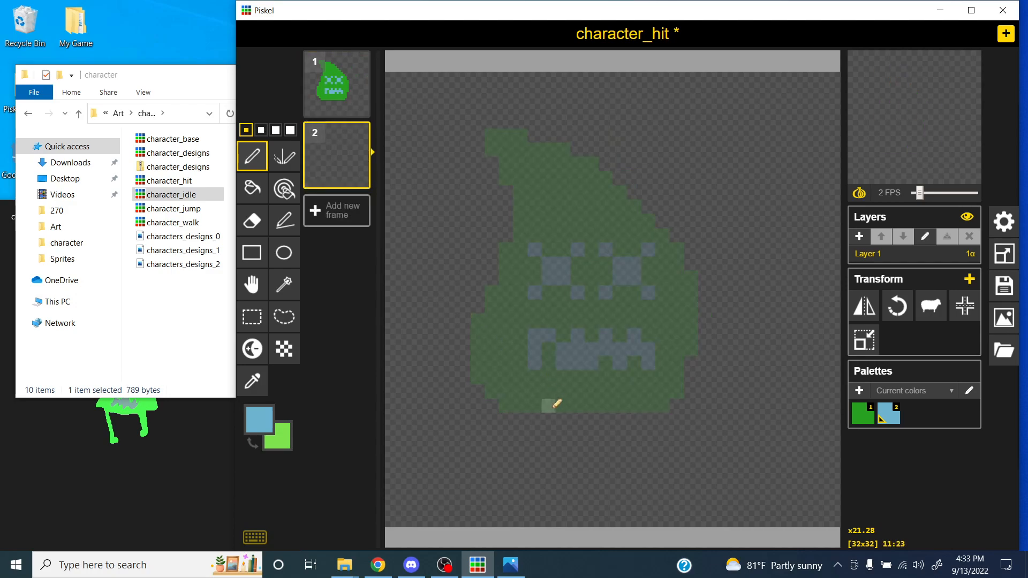
{"action": "mouse_move", "coordinate": [553, 407]}
{"action": "left_mouse_down"}
{"action": "mouse_move", "coordinate": [496, 386]}
{"action": "mouse_move", "coordinate": [481, 316]}
{"action": "mouse_move", "coordinate": [490, 265]}
{"action": "mouse_move", "coordinate": [431, 172]}
{"action": "left_mouse_up"}
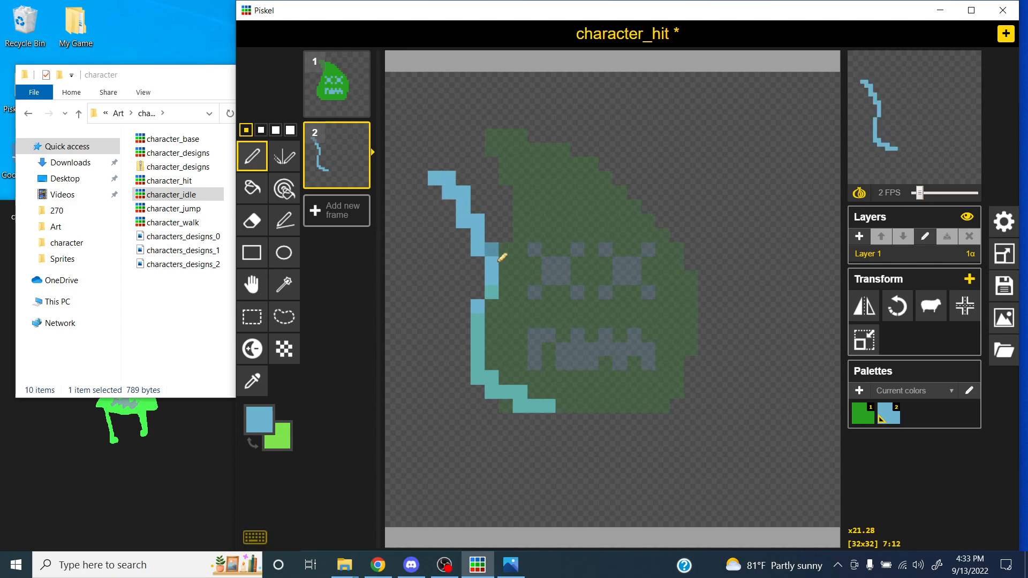
{"action": "key", "text": "1"}
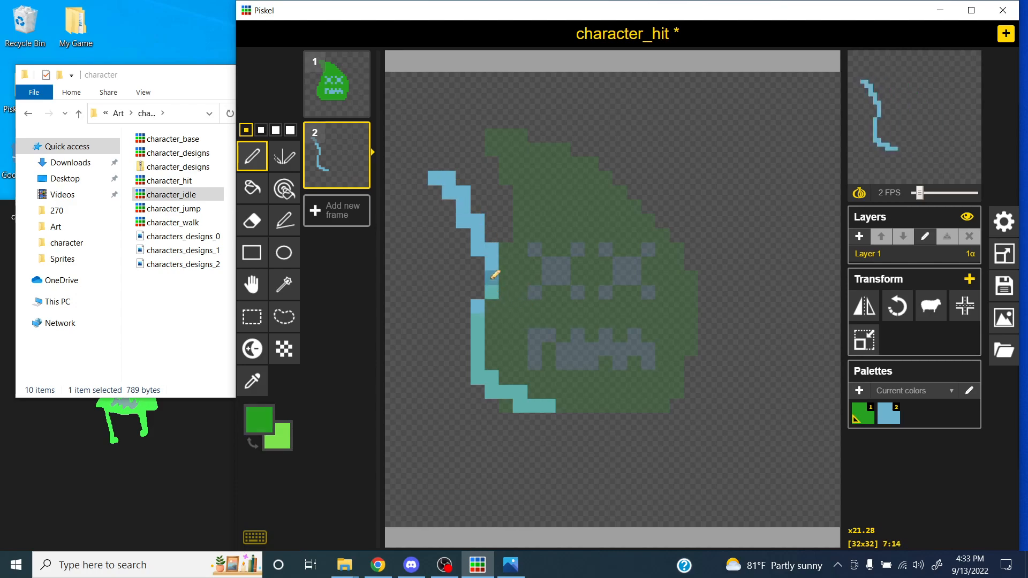
{"action": "key", "text": "b"}
{"action": "left_click", "coordinate": [487, 277]}
{"action": "left_click", "coordinate": [487, 293]}
{"action": "left_click", "coordinate": [478, 315]}
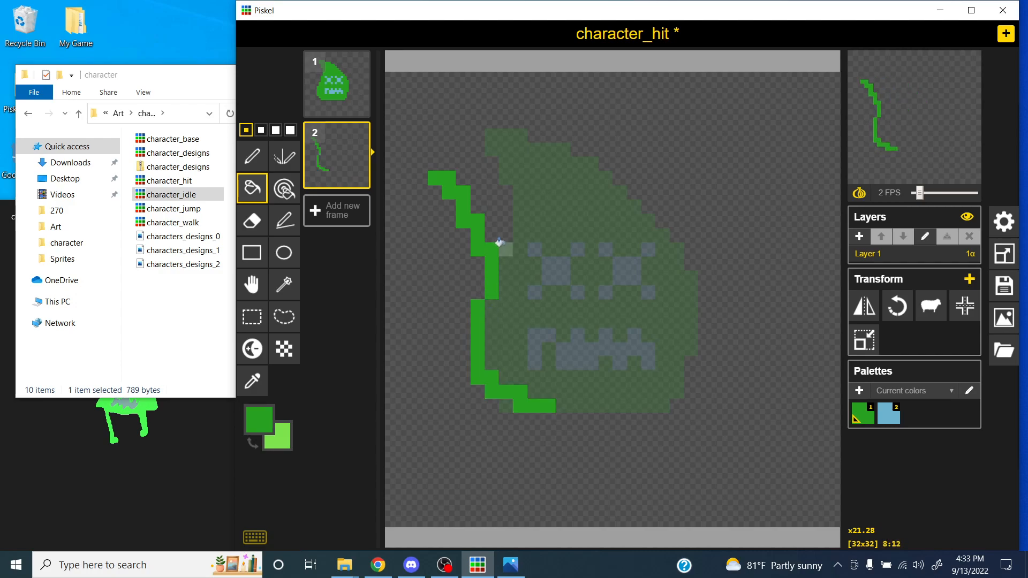
Step: Close the leaf outline, fill it green and start a light-blue diagonal eye stroke
{"action": "key", "text": "p"}
{"action": "mouse_move", "coordinate": [432, 165]}
{"action": "left_mouse_down"}
{"action": "mouse_move", "coordinate": [535, 167]}
{"action": "mouse_move", "coordinate": [609, 211]}
{"action": "mouse_move", "coordinate": [654, 289]}
{"action": "mouse_move", "coordinate": [659, 365]}
{"action": "mouse_move", "coordinate": [613, 404]}
{"action": "mouse_move", "coordinate": [534, 403]}
{"action": "left_mouse_up"}
{"action": "key", "text": "b"}
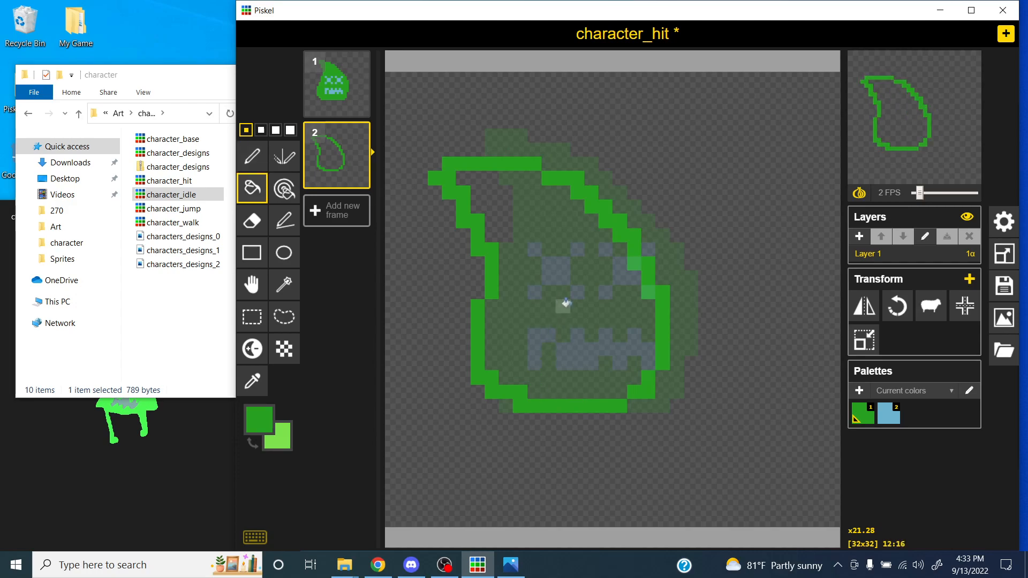
{"action": "left_click", "coordinate": [565, 303]}
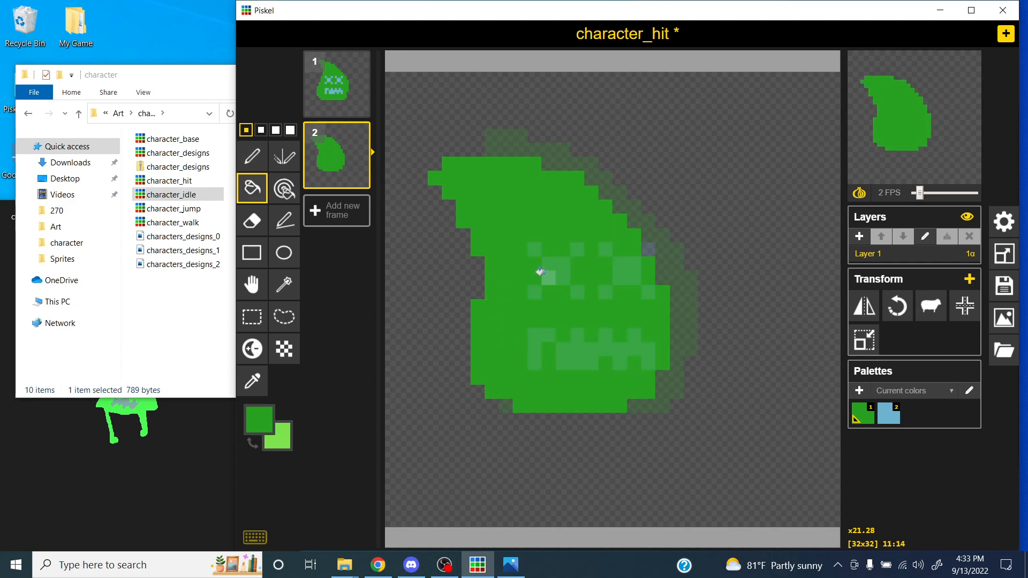
{"action": "key", "text": "2"}
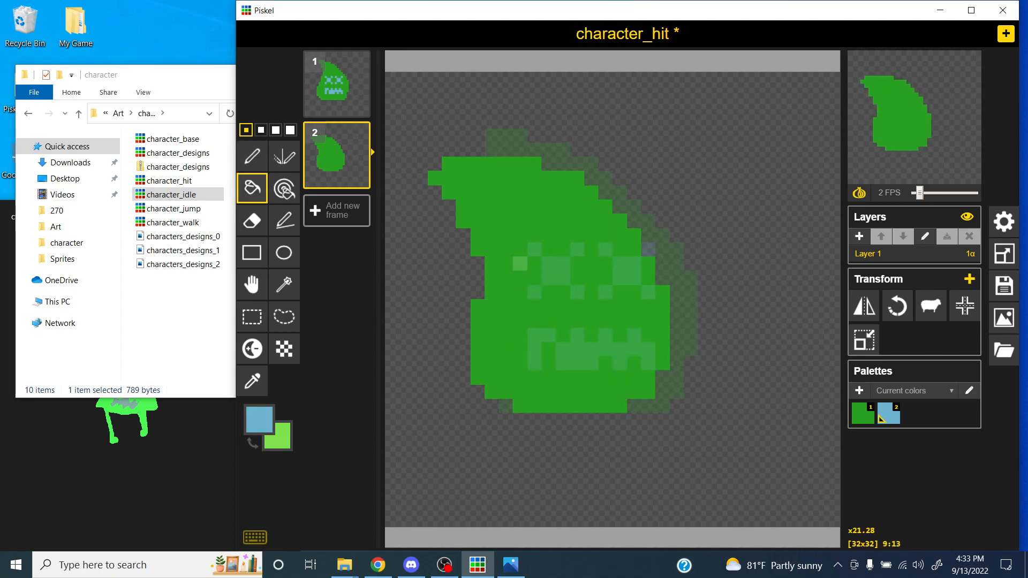
{"action": "key", "text": "p"}
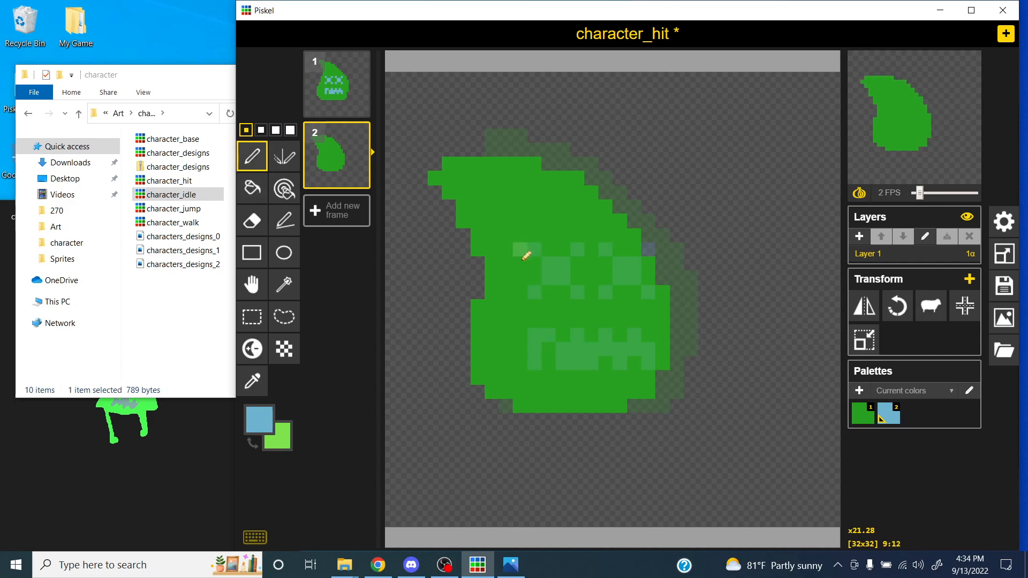
{"action": "mouse_move", "coordinate": [506, 252]}
{"action": "left_mouse_down"}
{"action": "mouse_move", "coordinate": [551, 289]}
{"action": "mouse_move", "coordinate": [540, 250]}
{"action": "mouse_move", "coordinate": [519, 295]}
{"action": "mouse_move", "coordinate": [577, 266]}
{"action": "mouse_move", "coordinate": [614, 286]}
{"action": "mouse_move", "coordinate": [582, 301]}
{"action": "mouse_move", "coordinate": [600, 345]}
{"action": "mouse_move", "coordinate": [555, 350]}
{"action": "mouse_move", "coordinate": [627, 341]}
{"action": "mouse_move", "coordinate": [649, 371]}
{"action": "left_mouse_up"}
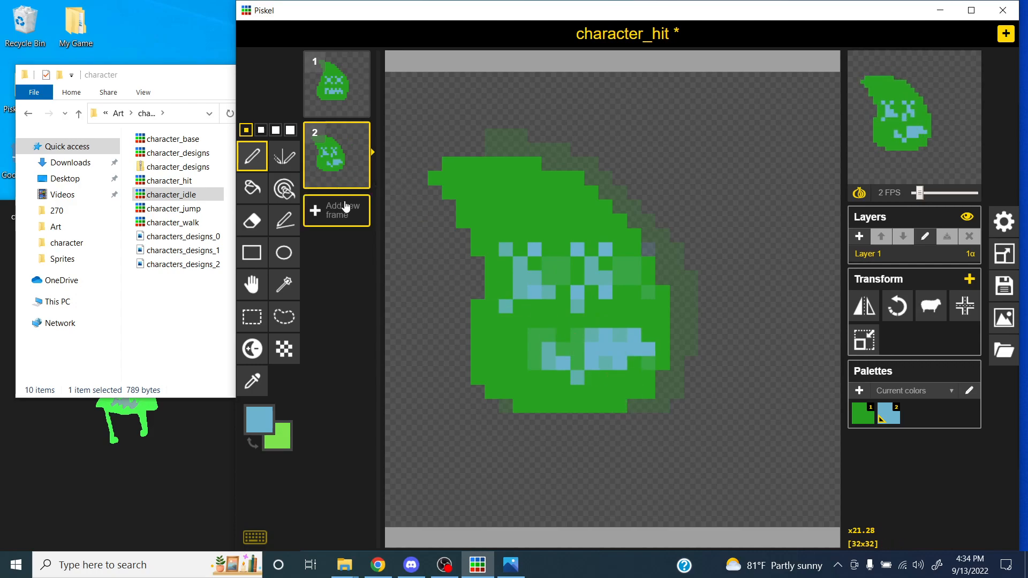
Step: Add frame 3 with a tilted leaf filled solid green
{"action": "left_click", "coordinate": [336, 211]}
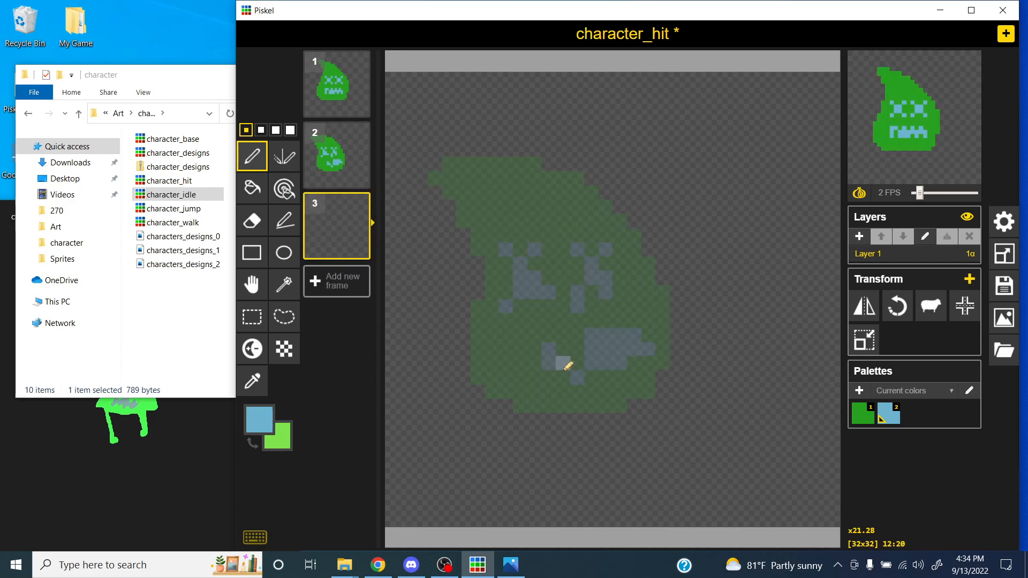
{"action": "mouse_move", "coordinate": [551, 405]}
{"action": "left_mouse_down"}
{"action": "mouse_move", "coordinate": [473, 350]}
{"action": "mouse_move", "coordinate": [551, 234]}
{"action": "mouse_move", "coordinate": [592, 207]}
{"action": "left_mouse_up"}
{"action": "key", "text": "ctrl+z"}
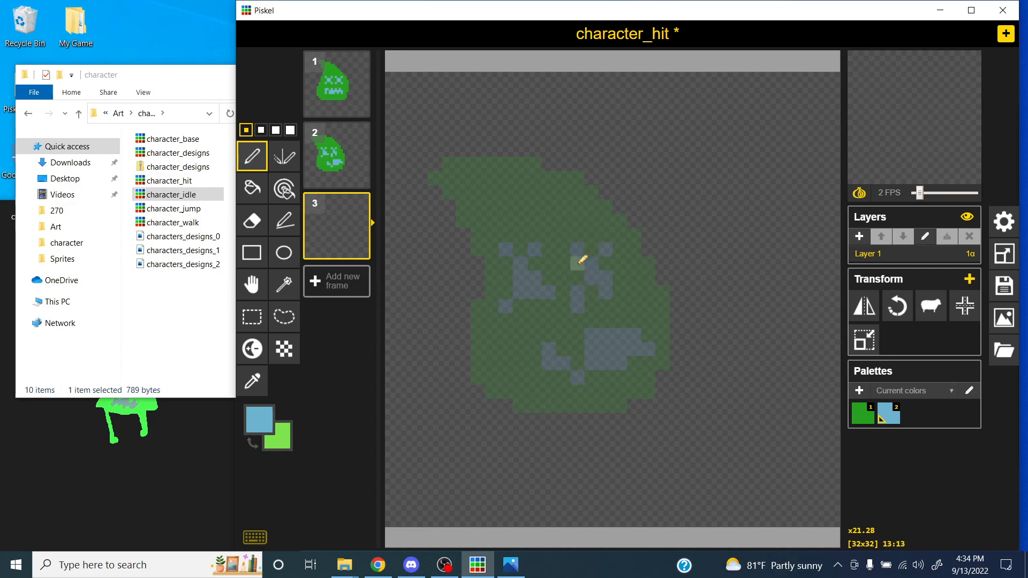
{"action": "key", "text": "1"}
{"action": "mouse_move", "coordinate": [578, 401]}
{"action": "left_mouse_down"}
{"action": "mouse_move", "coordinate": [509, 280]}
{"action": "mouse_move", "coordinate": [581, 200]}
{"action": "mouse_move", "coordinate": [708, 160]}
{"action": "mouse_move", "coordinate": [690, 180]}
{"action": "mouse_move", "coordinate": [681, 232]}
{"action": "mouse_move", "coordinate": [687, 305]}
{"action": "mouse_move", "coordinate": [648, 371]}
{"action": "mouse_move", "coordinate": [586, 398]}
{"action": "left_mouse_up"}
{"action": "key", "text": "b"}
{"action": "left_click", "coordinate": [590, 329]}
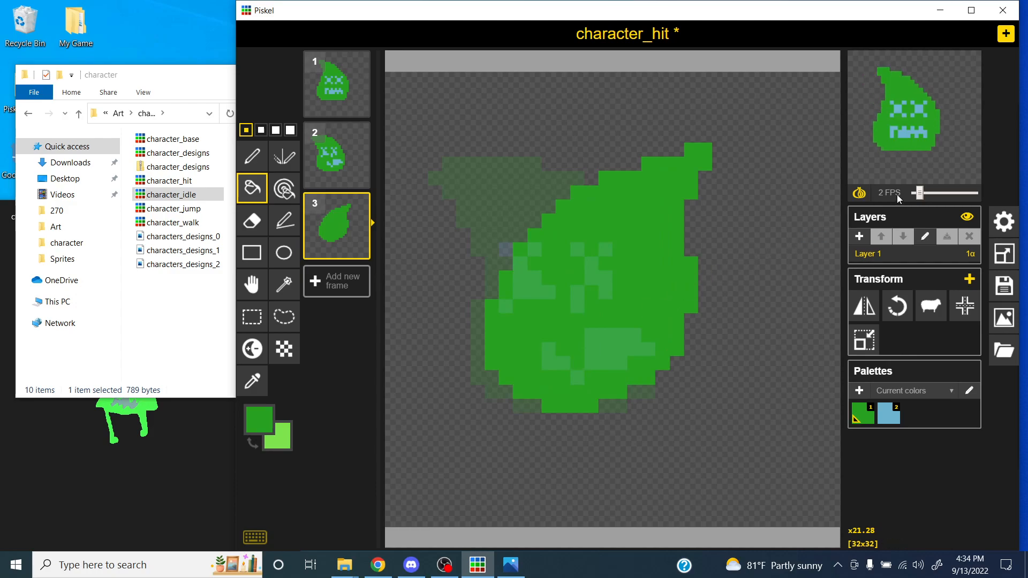
Step: Raise the playback speed and draw light-blue X eyes and a mouth on frame 3
{"action": "mouse_move", "coordinate": [921, 194]}
{"action": "left_mouse_down"}
{"action": "mouse_move", "coordinate": [937, 194]}
{"action": "mouse_move", "coordinate": [917, 205]}
{"action": "left_mouse_up"}
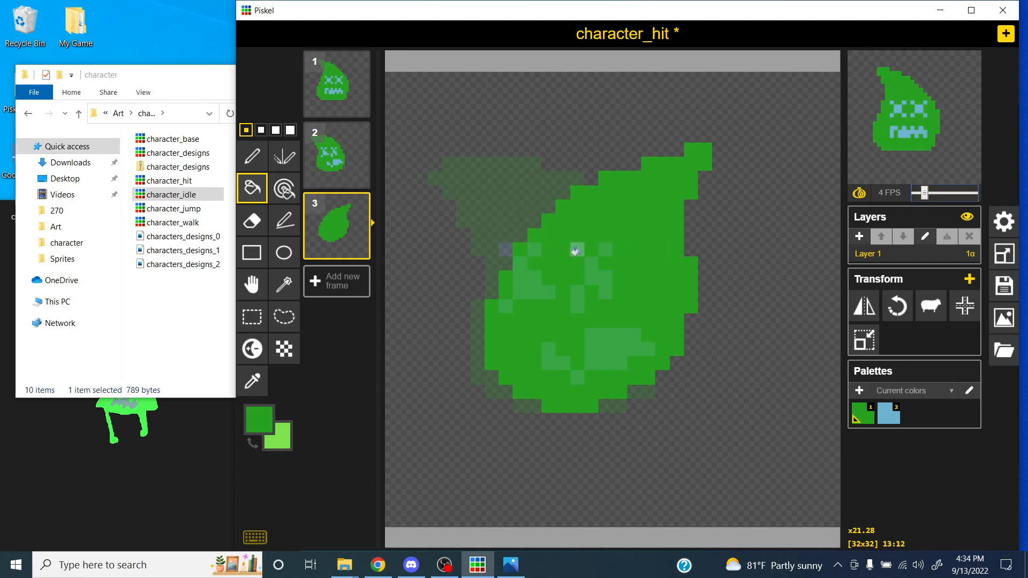
{"action": "left_click", "coordinate": [252, 156]}
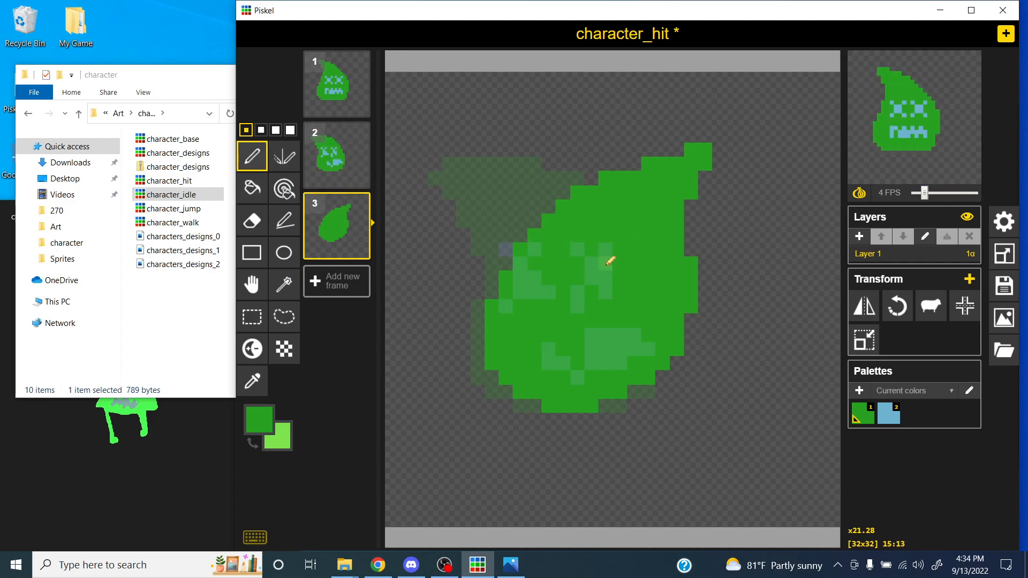
{"action": "key", "text": "2"}
{"action": "left_click_drag", "start_coordinate": [577, 234], "coordinate": [620, 291]}
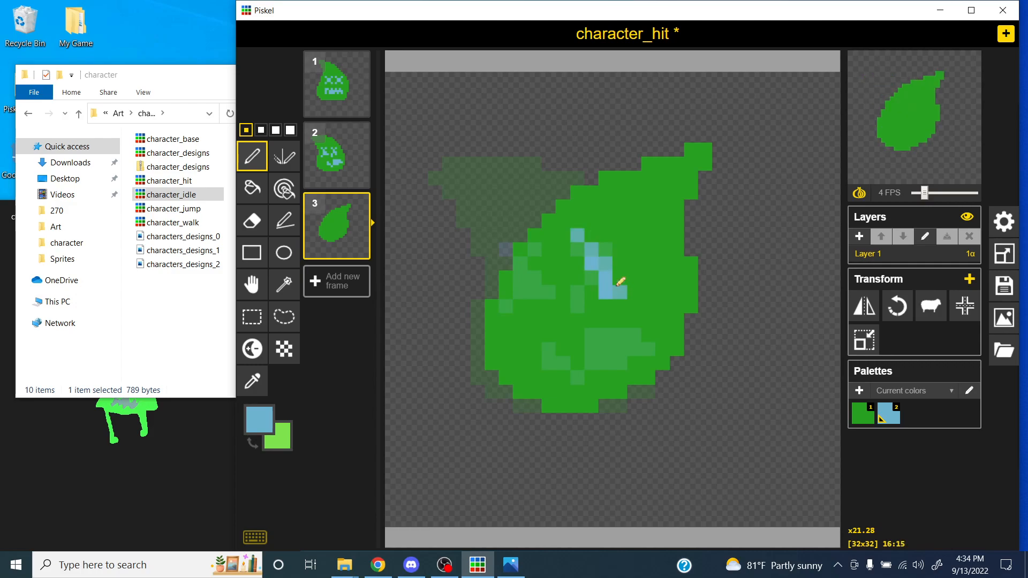
{"action": "left_click_drag", "start_coordinate": [619, 235], "coordinate": [579, 281]}
{"action": "left_click_drag", "start_coordinate": [649, 249], "coordinate": [648, 278]}
{"action": "mouse_move", "coordinate": [677, 249]}
{"action": "left_mouse_down"}
{"action": "mouse_move", "coordinate": [663, 292]}
{"action": "mouse_move", "coordinate": [606, 292]}
{"action": "left_mouse_up"}
{"action": "mouse_move", "coordinate": [534, 349]}
{"action": "left_mouse_down"}
{"action": "mouse_move", "coordinate": [563, 363]}
{"action": "mouse_move", "coordinate": [621, 359]}
{"action": "left_mouse_up"}
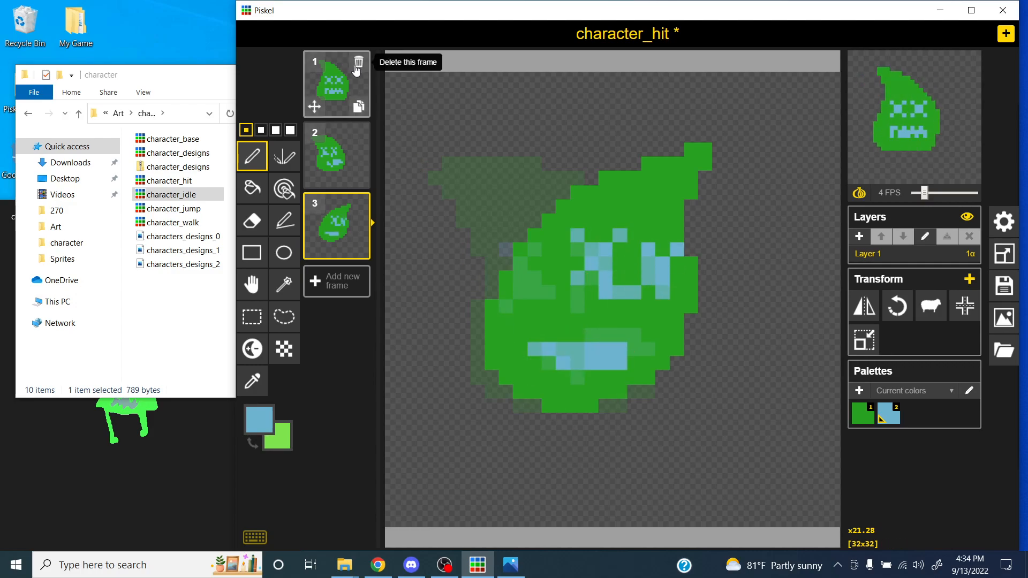
Step: Draw two green legs under the leaf on frame 1
{"action": "left_click", "coordinate": [341, 91]}
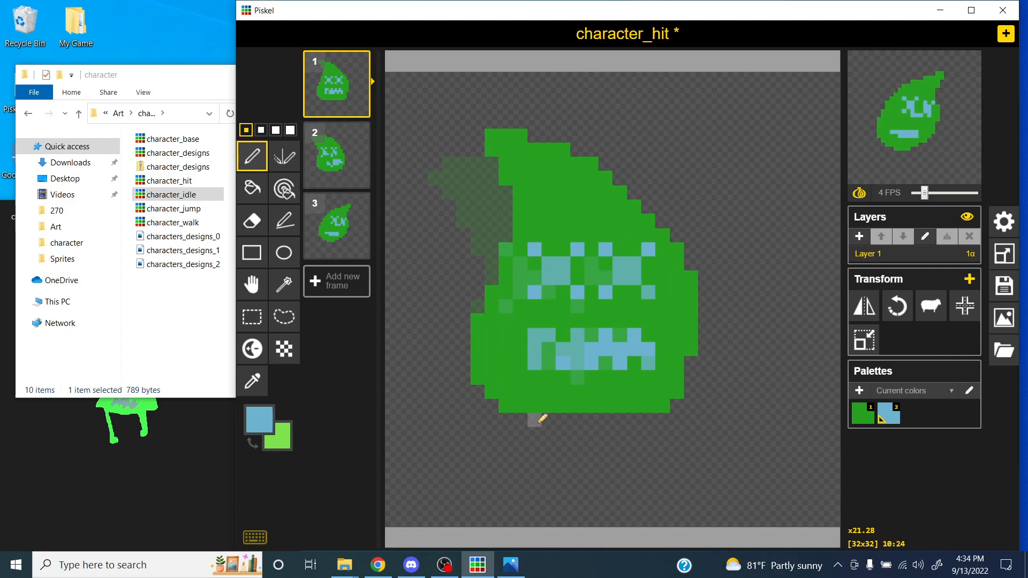
{"action": "left_click_drag", "start_coordinate": [547, 416], "coordinate": [577, 492]}
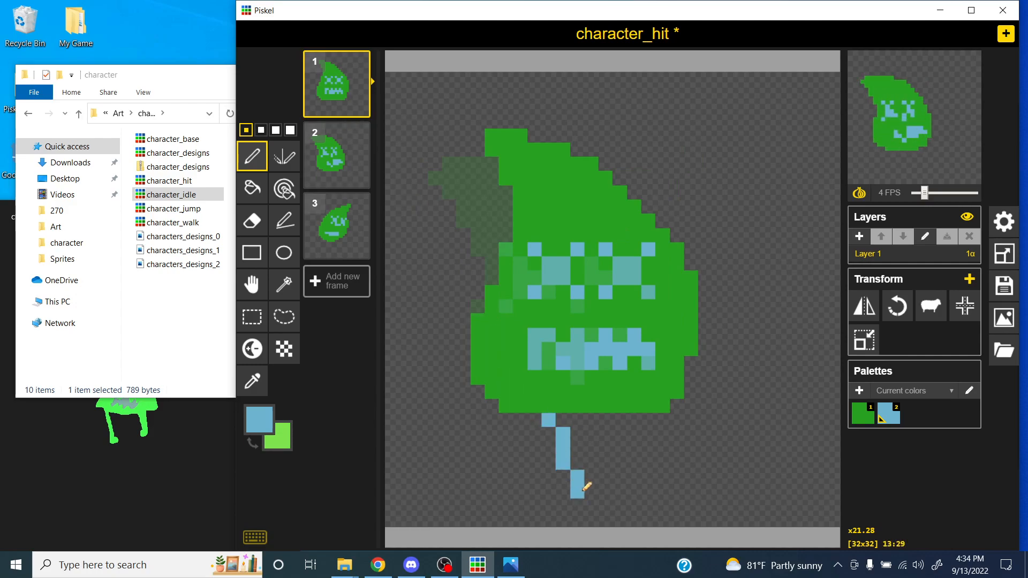
{"action": "key", "text": "ctrl+z"}
{"action": "key", "text": "ctrl+z"}
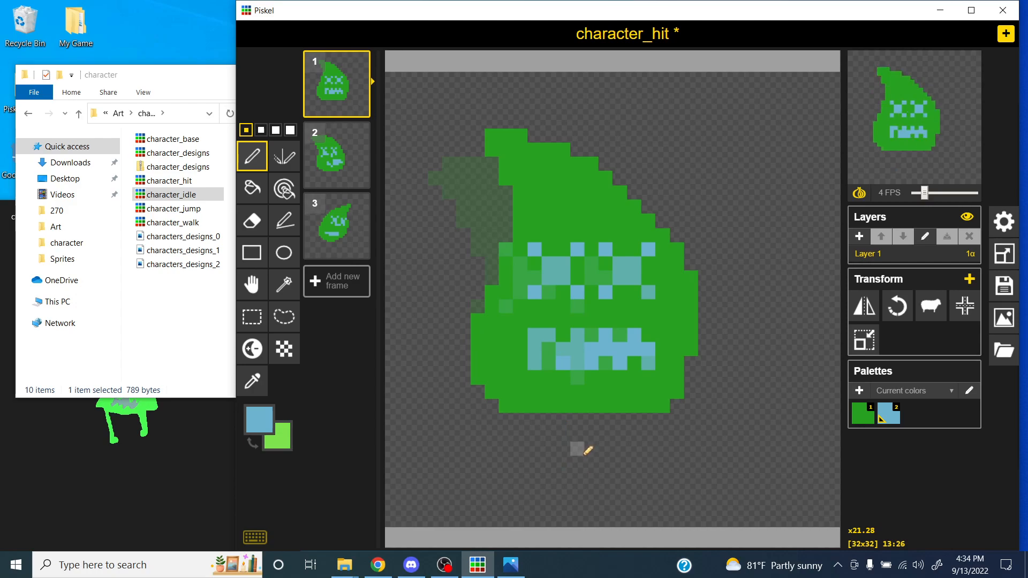
{"action": "key", "text": "1"}
{"action": "mouse_move", "coordinate": [562, 420]}
{"action": "left_mouse_down"}
{"action": "mouse_move", "coordinate": [581, 467]}
{"action": "mouse_move", "coordinate": [620, 463]}
{"action": "left_mouse_up"}
{"action": "mouse_move", "coordinate": [647, 417]}
{"action": "left_mouse_down"}
{"action": "mouse_move", "coordinate": [661, 473]}
{"action": "mouse_move", "coordinate": [683, 438]}
{"action": "left_mouse_up"}
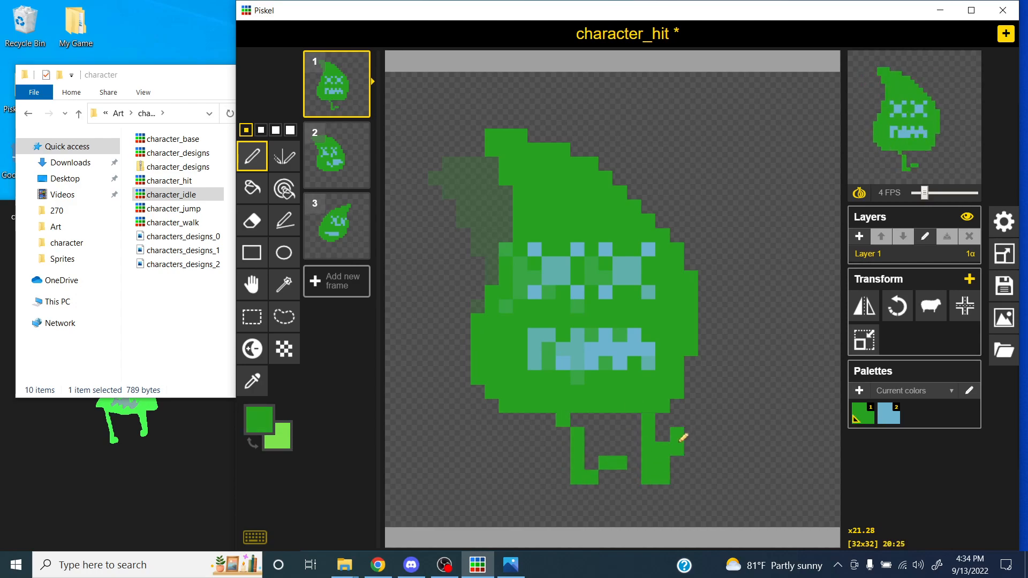
Step: Add green legs under the leaf on frames 2 and 3, then save the sprite
{"action": "left_click", "coordinate": [337, 159]}
{"action": "left_click_drag", "start_coordinate": [548, 420], "coordinate": [477, 463]}
{"action": "mouse_move", "coordinate": [605, 420]}
{"action": "left_mouse_down"}
{"action": "mouse_move", "coordinate": [638, 468]}
{"action": "mouse_move", "coordinate": [677, 420]}
{"action": "left_mouse_up"}
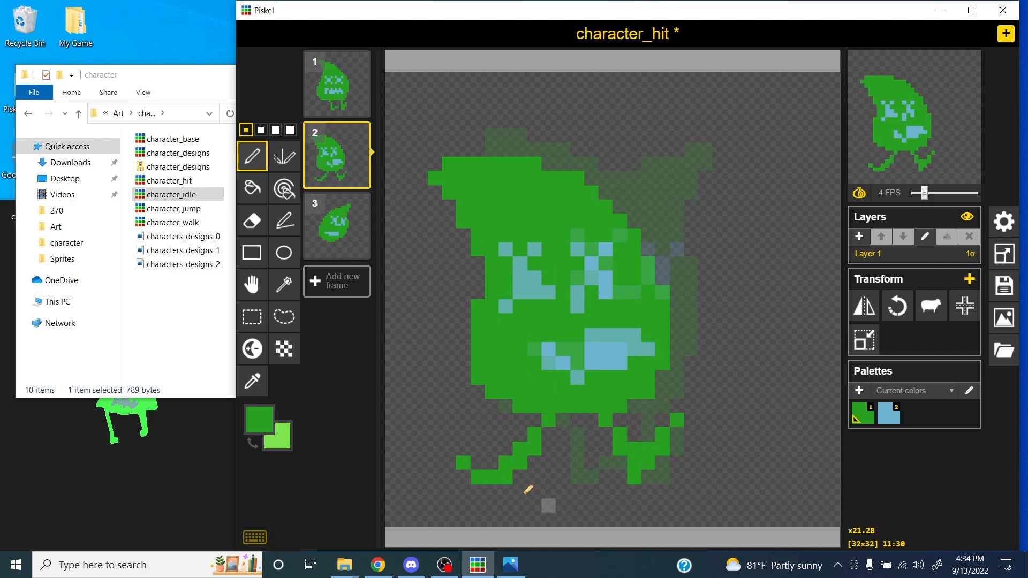
{"action": "left_click", "coordinate": [337, 225]}
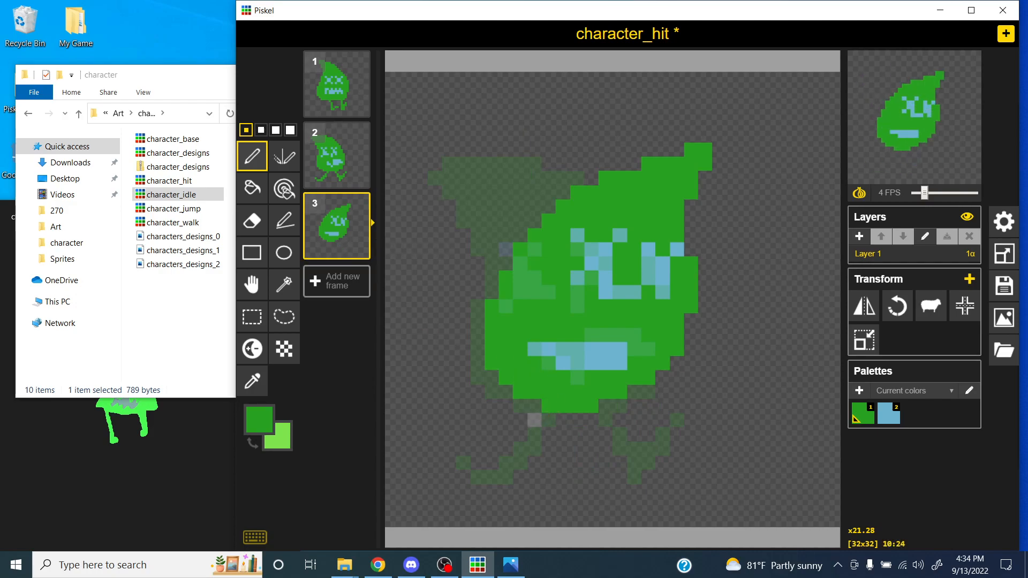
{"action": "left_click_drag", "start_coordinate": [621, 420], "coordinate": [563, 500]}
{"action": "left_click_drag", "start_coordinate": [534, 420], "coordinate": [478, 480]}
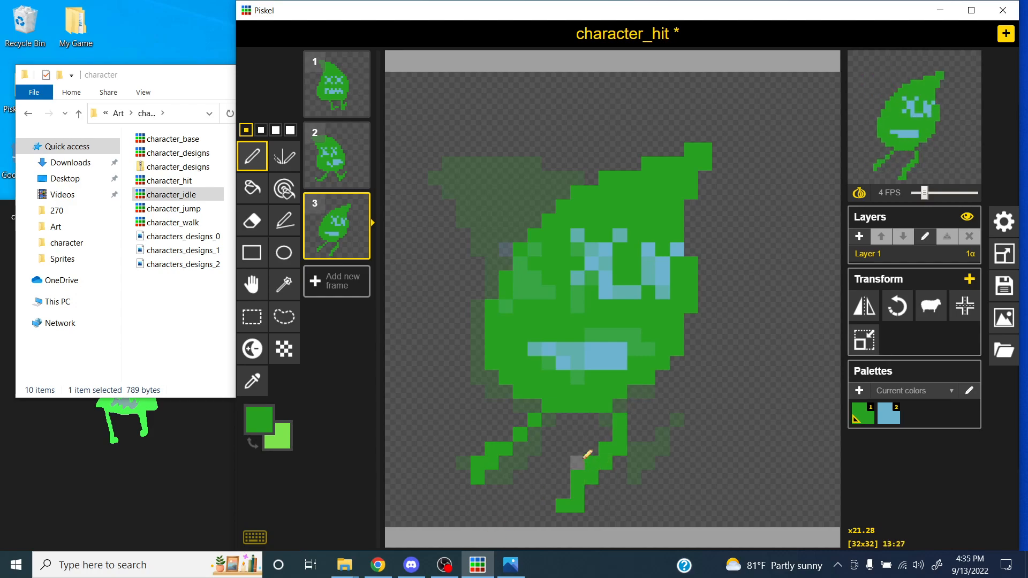
{"action": "key", "text": "ctrl+s"}
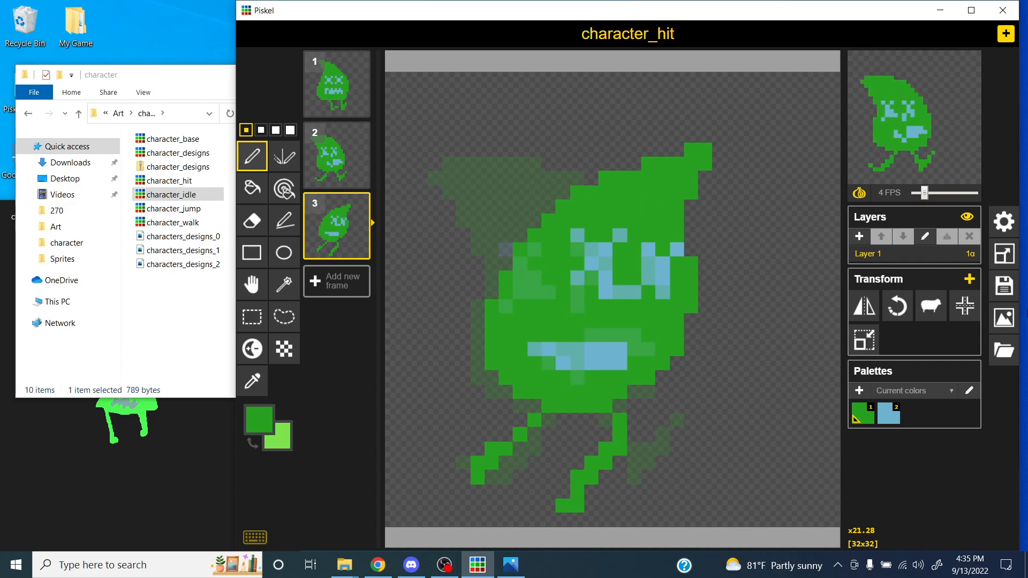
Step: Export character_hit as a PNG spritesheet into the Sprites folder and close the export panel
{"action": "left_click", "coordinate": [1004, 318]}
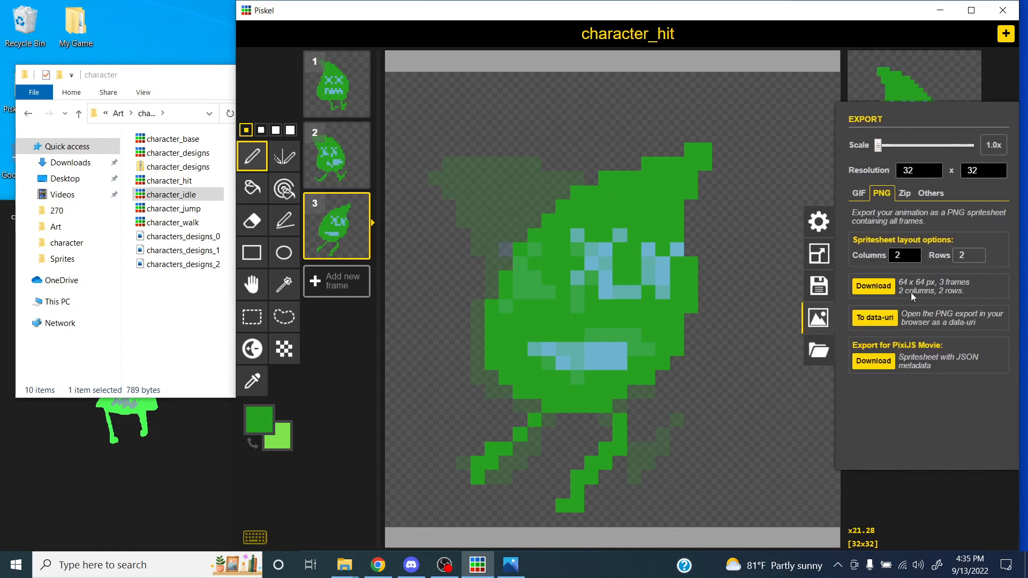
{"action": "left_click", "coordinate": [867, 289]}
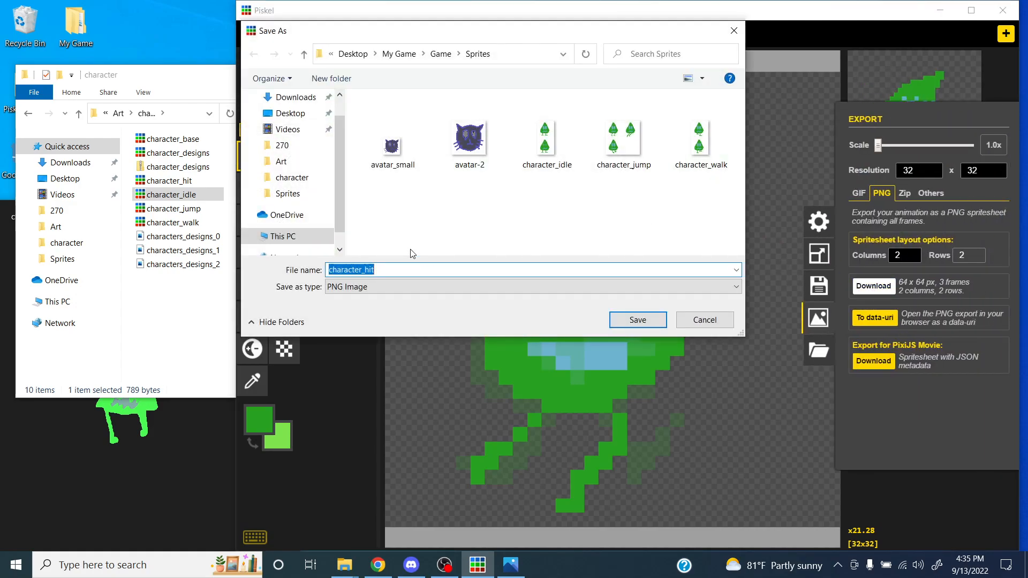
{"action": "left_click", "coordinate": [637, 320]}
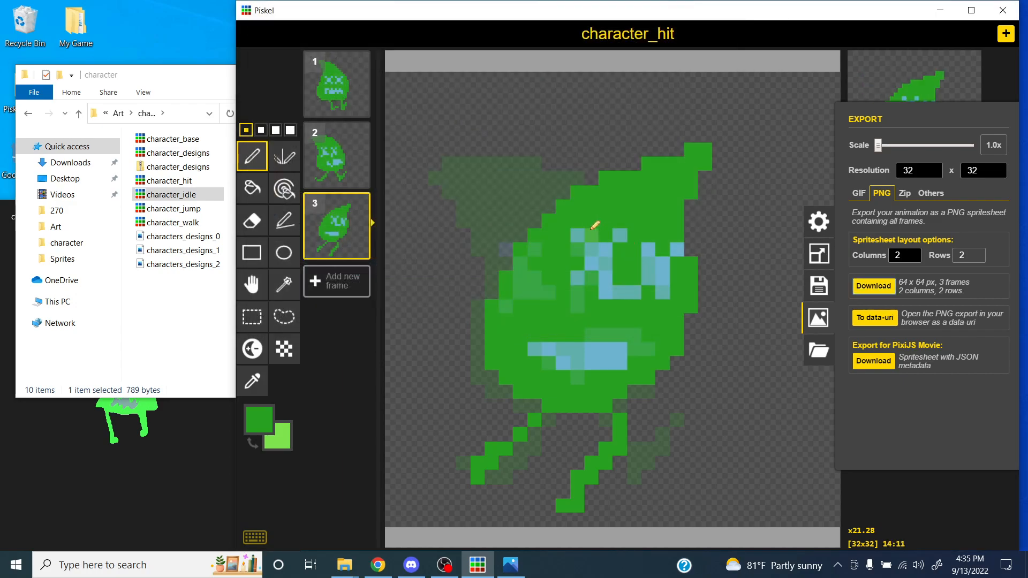
{"action": "left_click", "coordinate": [814, 322]}
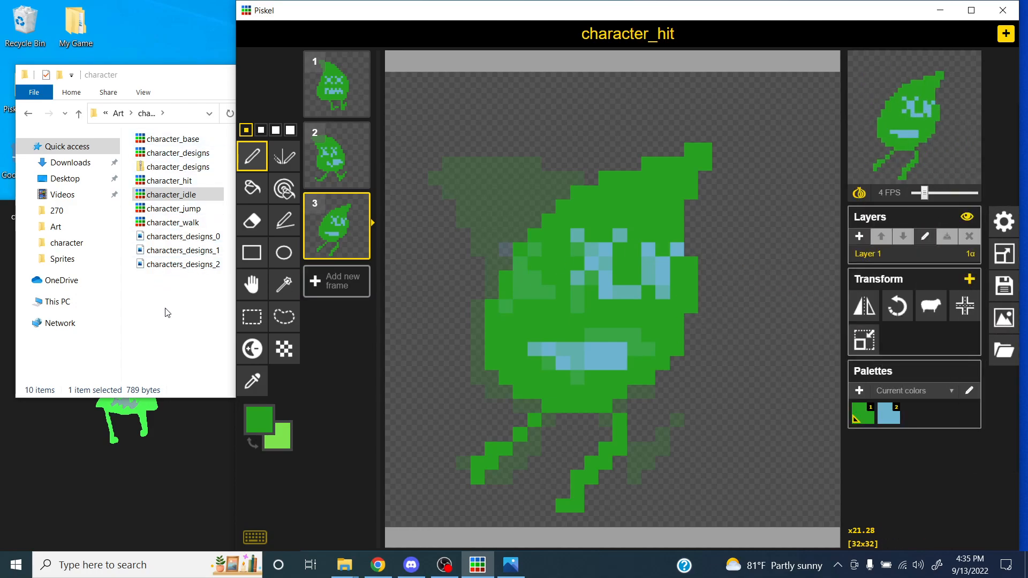
{"action": "left_click", "coordinate": [227, 280]}
{"action": "left_click", "coordinate": [514, 36]}
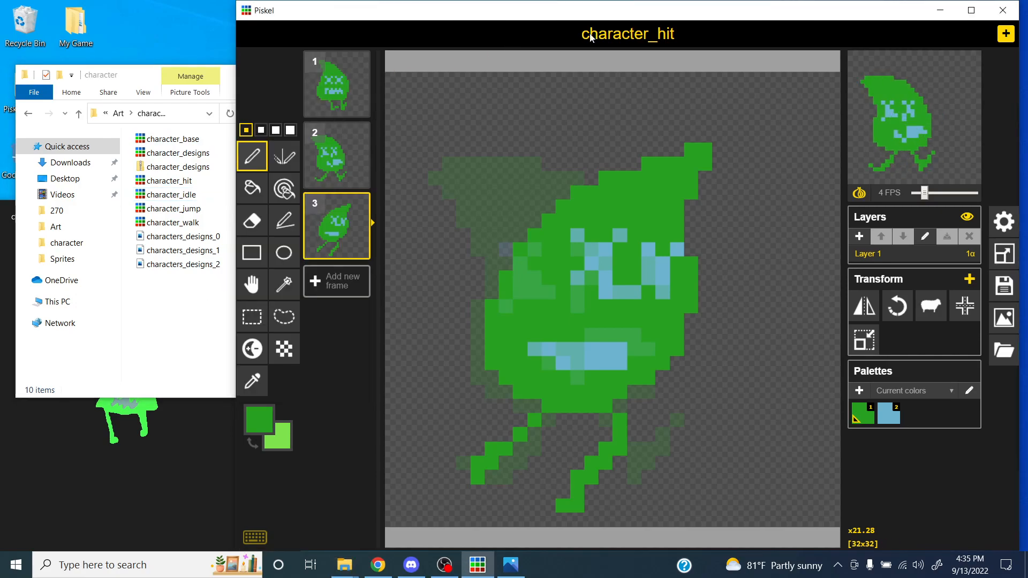
Step: Close Piskel, the image viewer and the Piskel-0.14.0 folder window
{"action": "left_click", "coordinate": [1003, 10]}
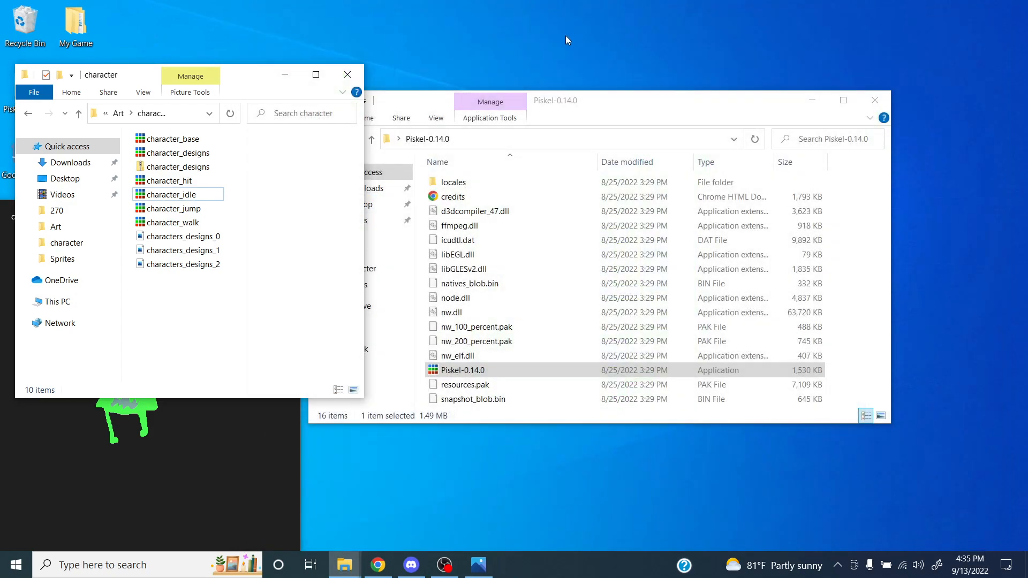
{"action": "left_click_drag", "start_coordinate": [128, 74], "coordinate": [514, 19]}
{"action": "left_click", "coordinate": [146, 240]}
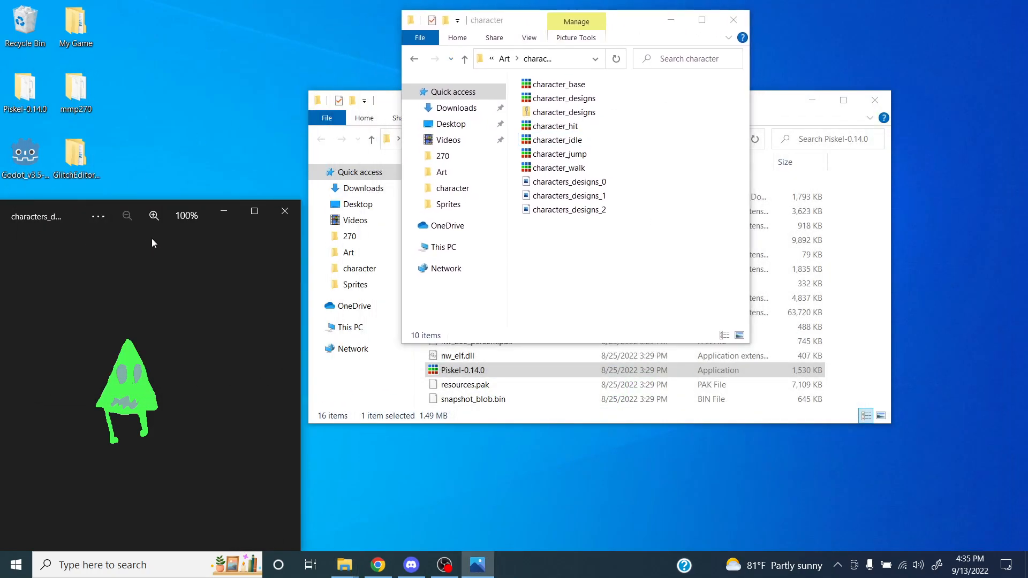
{"action": "left_click", "coordinate": [285, 211]}
{"action": "left_click_drag", "start_coordinate": [655, 20], "coordinate": [310, 72]}
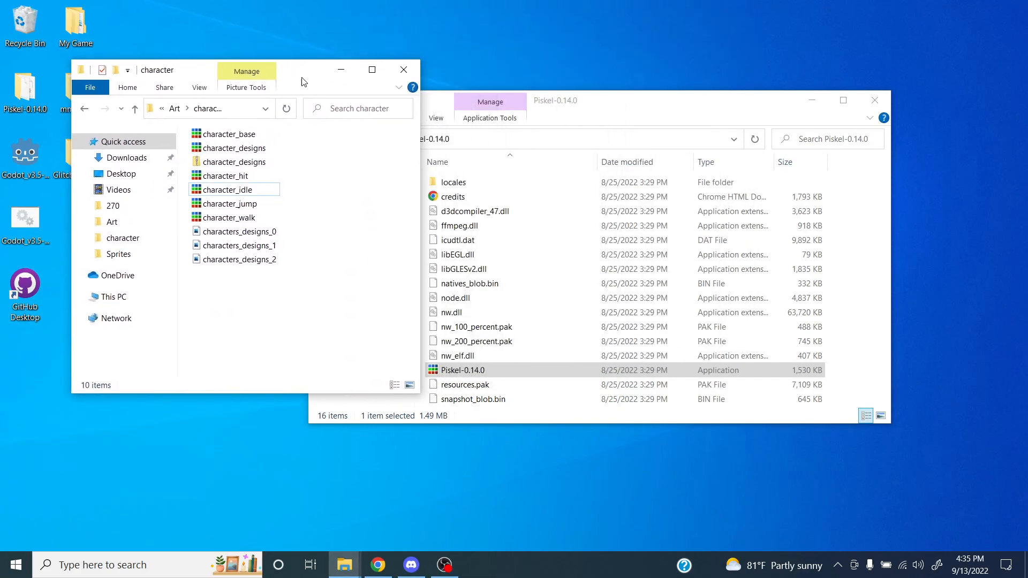
{"action": "left_click_drag", "start_coordinate": [633, 97], "coordinate": [752, 44]}
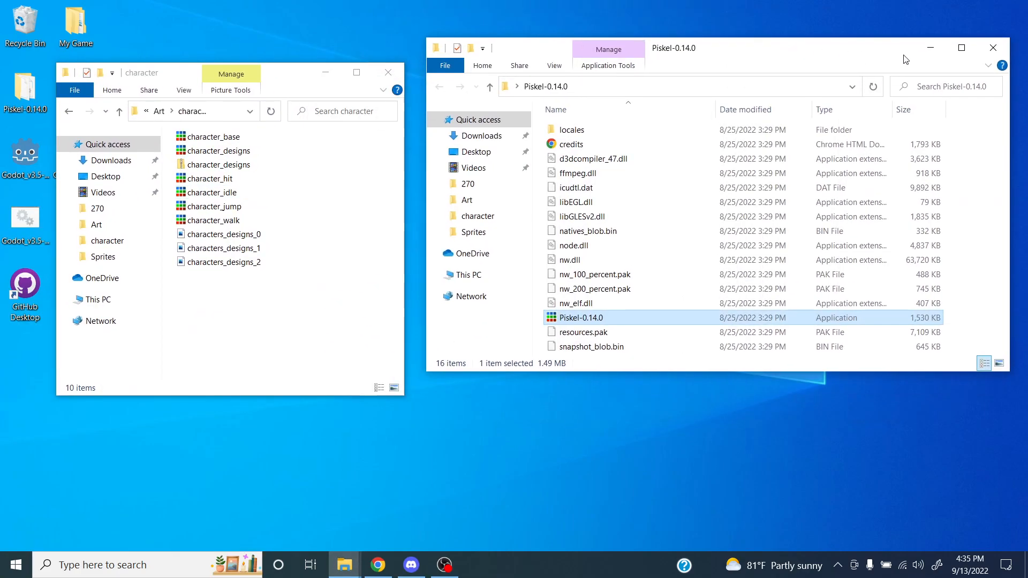
{"action": "left_click", "coordinate": [992, 46]}
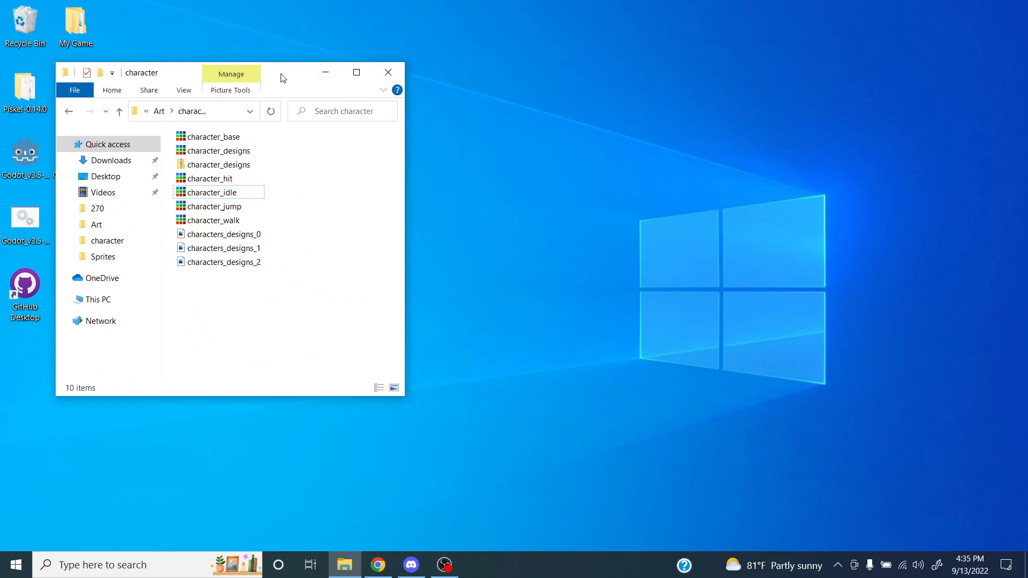
{"action": "left_click_drag", "start_coordinate": [281, 78], "coordinate": [468, 51]}
Step: Navigate from the character folder up through Art and My Game into Game > Sprites
{"action": "left_click", "coordinate": [346, 85]}
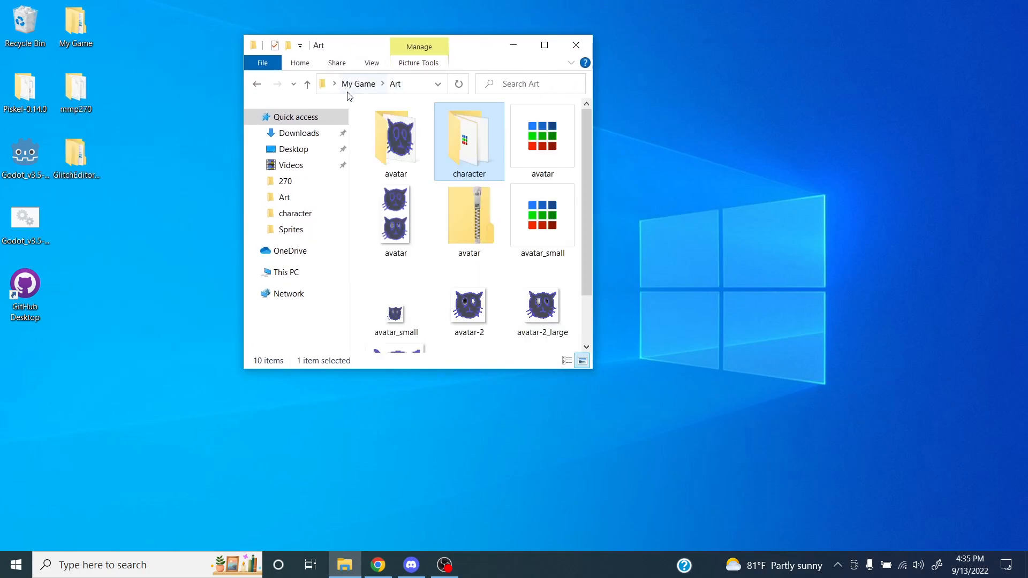
{"action": "left_click", "coordinate": [372, 62]}
{"action": "left_click", "coordinate": [325, 107]}
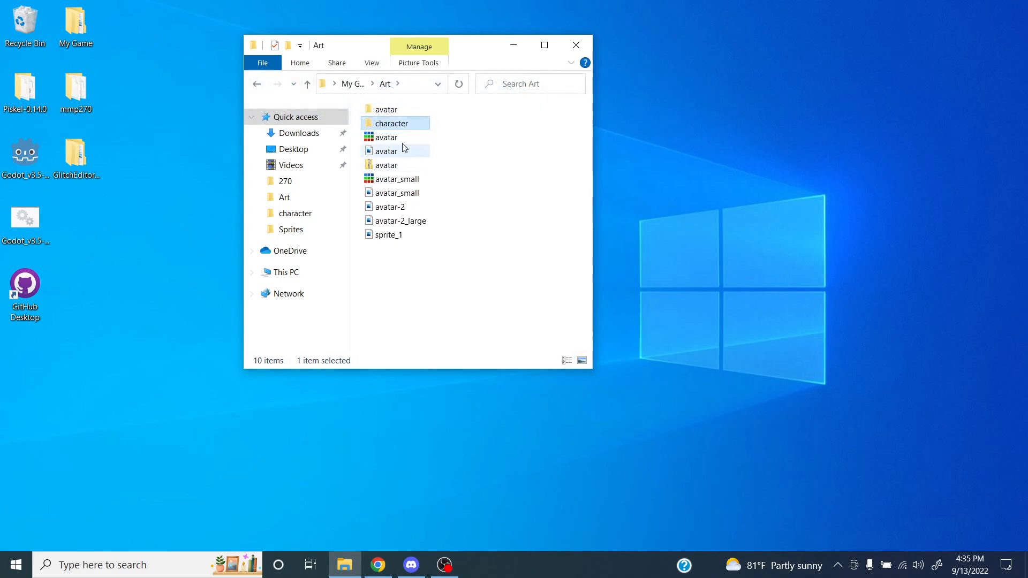
{"action": "left_click", "coordinate": [356, 84]}
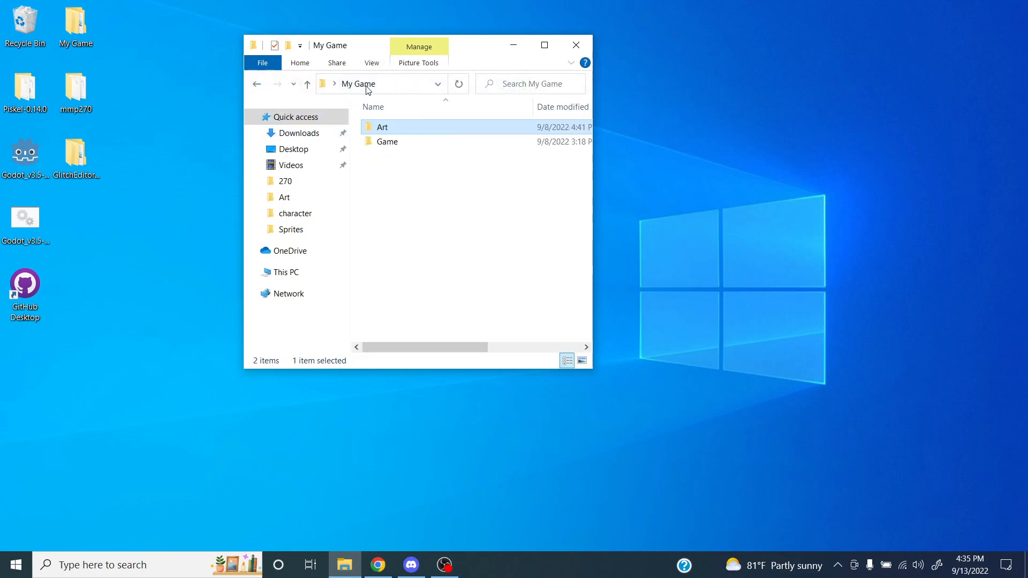
{"action": "double_click", "coordinate": [384, 140]}
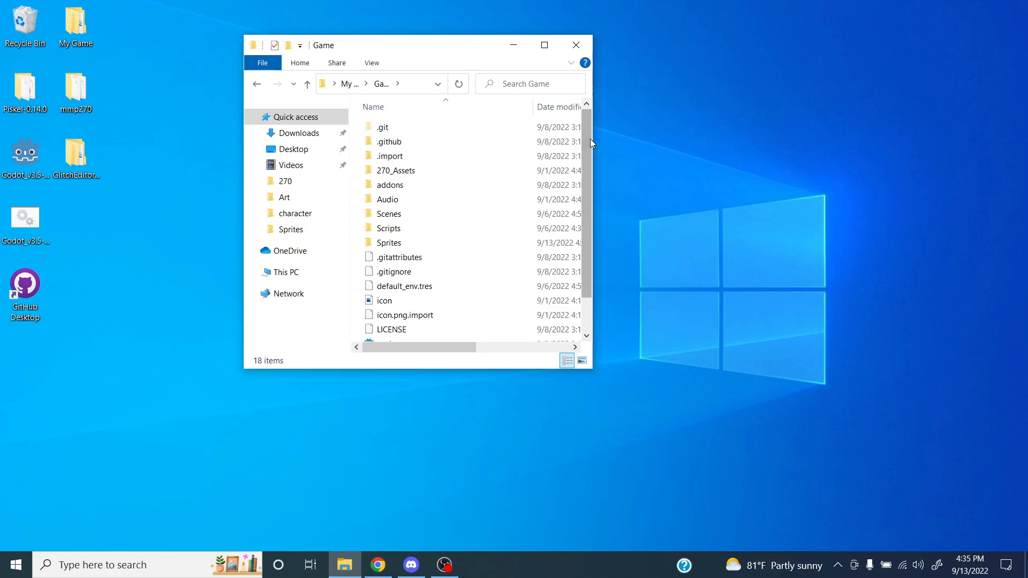
{"action": "left_click_drag", "start_coordinate": [592, 214], "coordinate": [768, 215]}
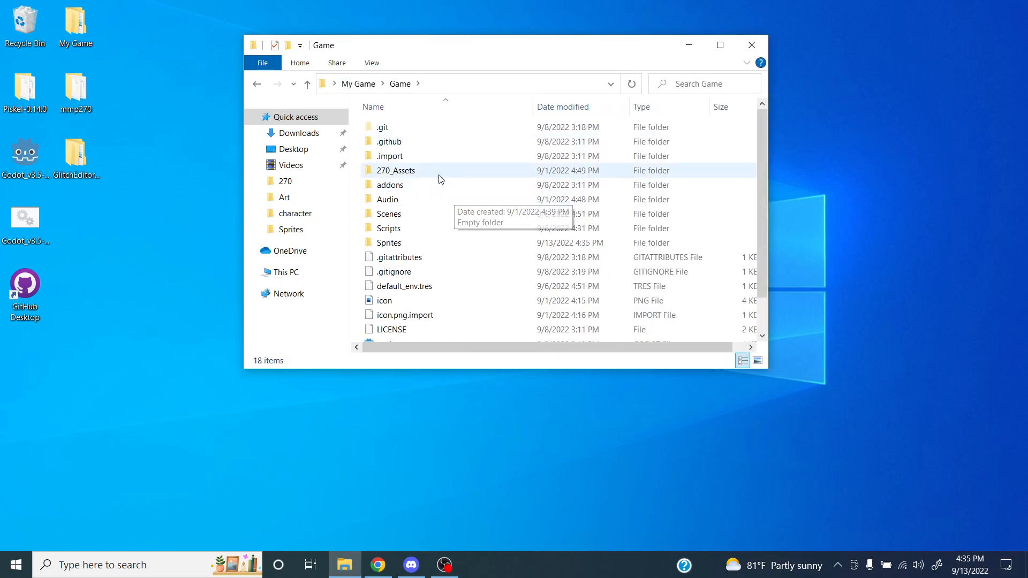
{"action": "left_click", "coordinate": [405, 244]}
{"action": "double_click", "coordinate": [405, 243]}
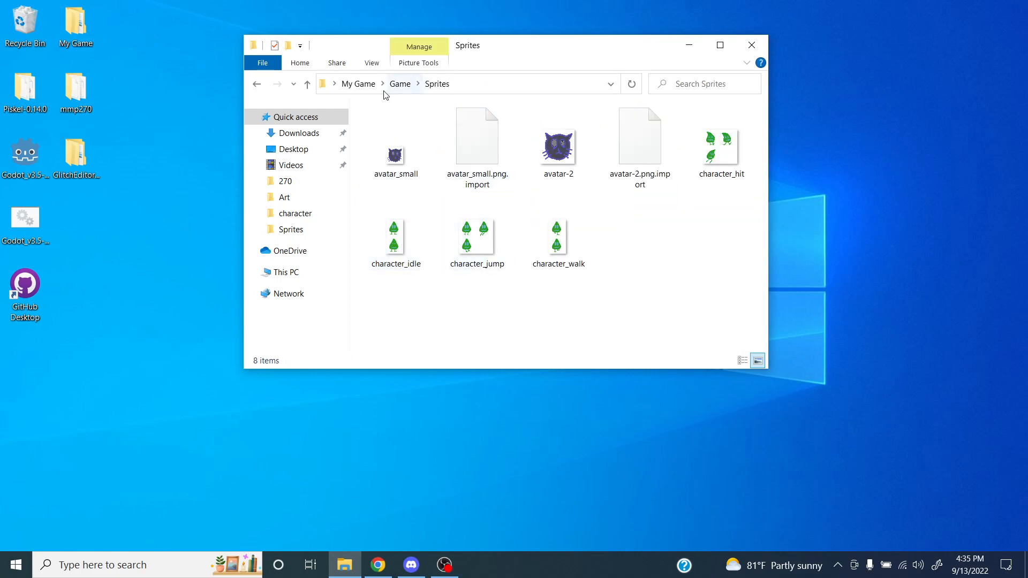
Step: Show the Sprites files as extra large icons, enlarge the window and select character_hit
{"action": "left_click", "coordinate": [372, 63]}
{"action": "left_click", "coordinate": [378, 82]}
{"action": "left_click", "coordinate": [372, 63]}
{"action": "left_click", "coordinate": [374, 103]}
{"action": "left_click", "coordinate": [371, 63]}
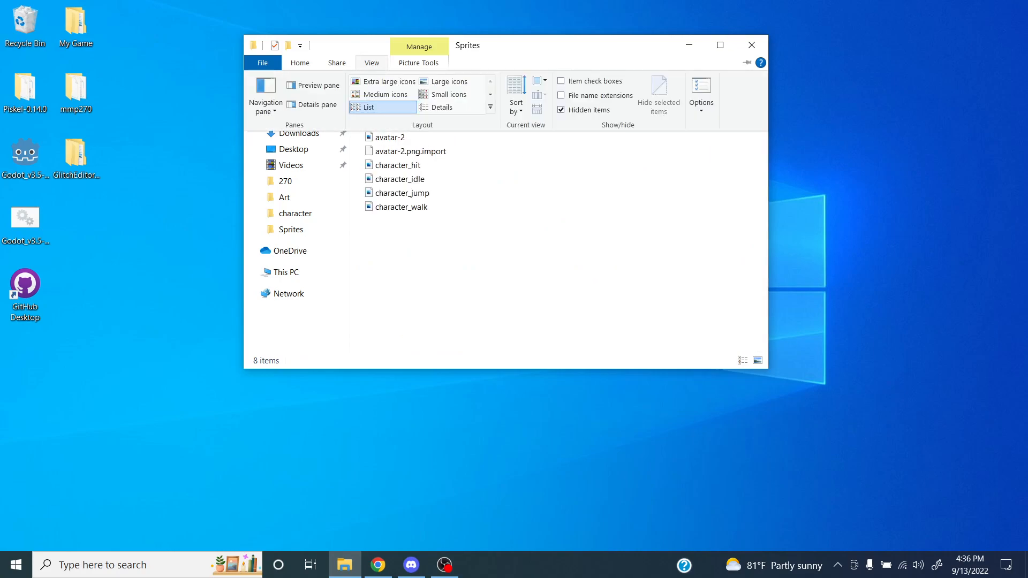
{"action": "left_click", "coordinate": [389, 82]}
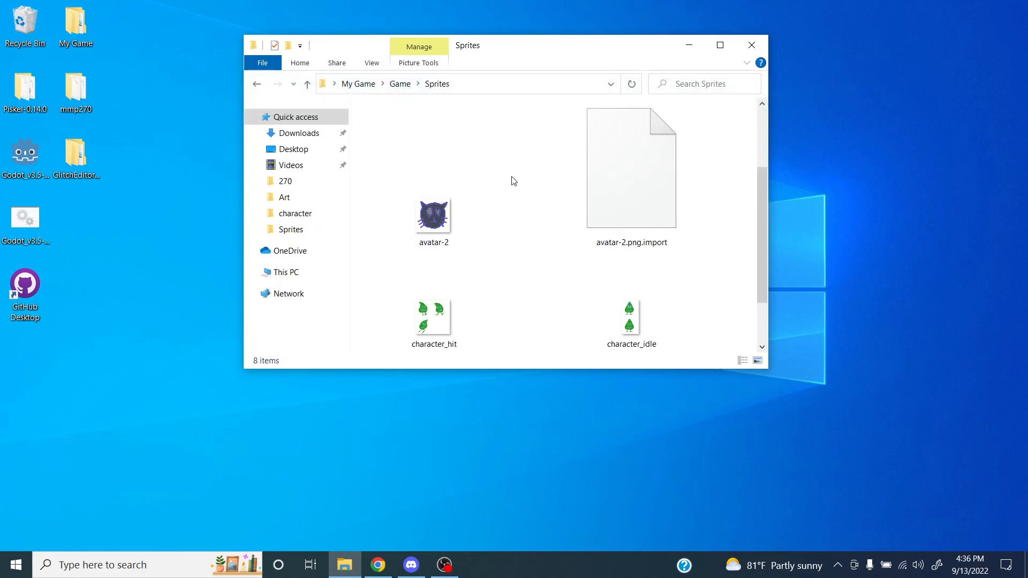
{"action": "left_click_drag", "start_coordinate": [517, 370], "coordinate": [518, 456]}
{"action": "left_click_drag", "start_coordinate": [507, 51], "coordinate": [428, 24]}
{"action": "left_click", "coordinate": [357, 329]}
Step: Open character_hit in Photos and zoom in several times
{"action": "double_click", "coordinate": [357, 328]}
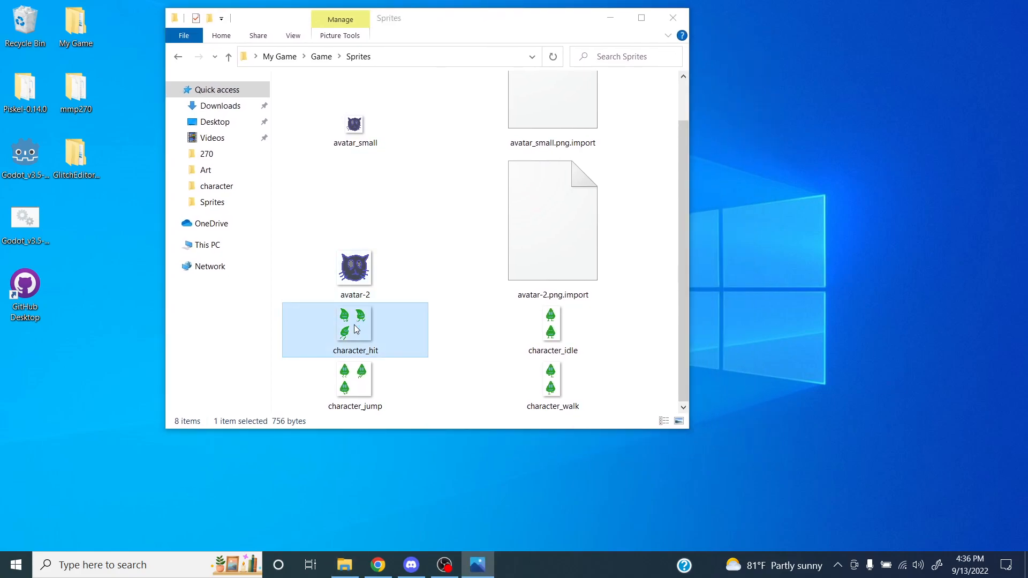
{"action": "left_click_drag", "start_coordinate": [105, 206], "coordinate": [217, 133]}
{"action": "left_click", "coordinate": [304, 135]}
{"action": "left_click", "coordinate": [305, 136]}
{"action": "left_click", "coordinate": [305, 136]}
{"action": "left_click", "coordinate": [305, 136]}
{"action": "left_click", "coordinate": [305, 136]}
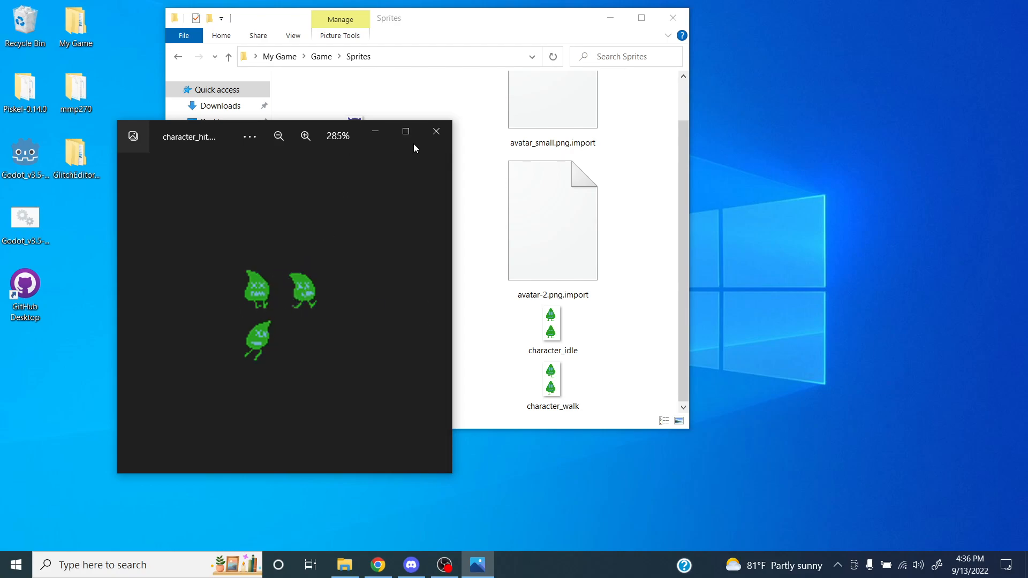
Step: Move to character_idle and zoom in on its frames
{"action": "left_click", "coordinate": [433, 316]}
{"action": "left_click", "coordinate": [305, 136]}
{"action": "left_click", "coordinate": [305, 135]}
{"action": "left_click", "coordinate": [305, 136]}
{"action": "left_click", "coordinate": [305, 135]}
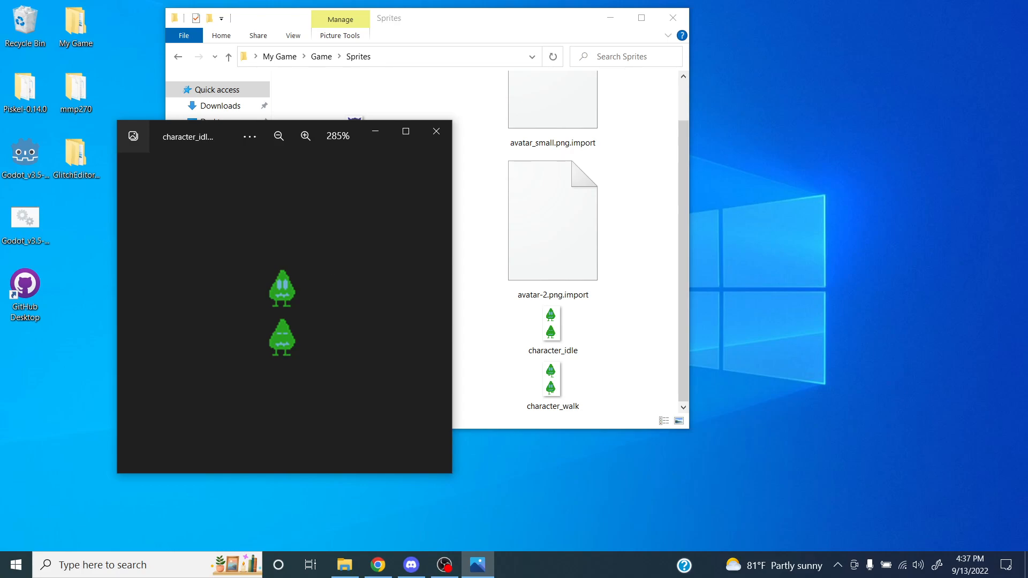
Step: Close the sprite preview and go back up through Game to the My Game folder
{"action": "left_click", "coordinate": [437, 131]}
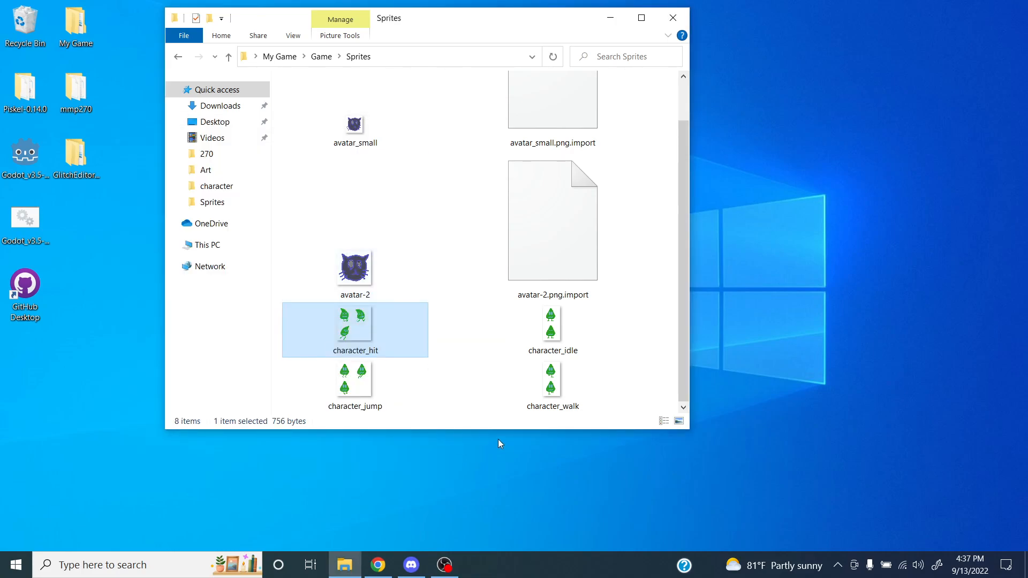
{"action": "left_click", "coordinate": [328, 58]}
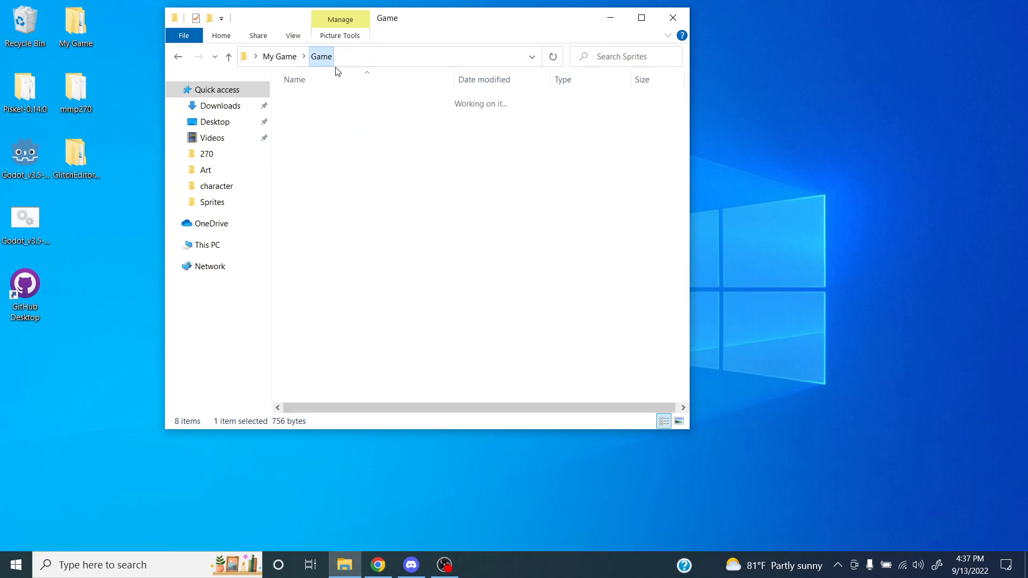
{"action": "left_click", "coordinate": [279, 56]}
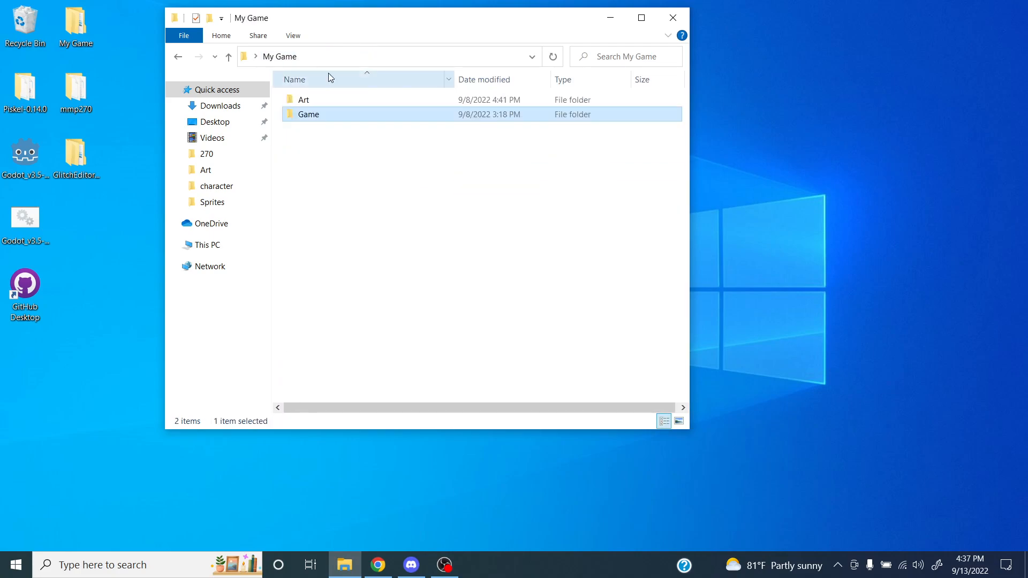
Step: Move and resize the My Game Explorer window, then bring the browser forward
{"action": "left_click_drag", "start_coordinate": [412, 26], "coordinate": [467, 54]}
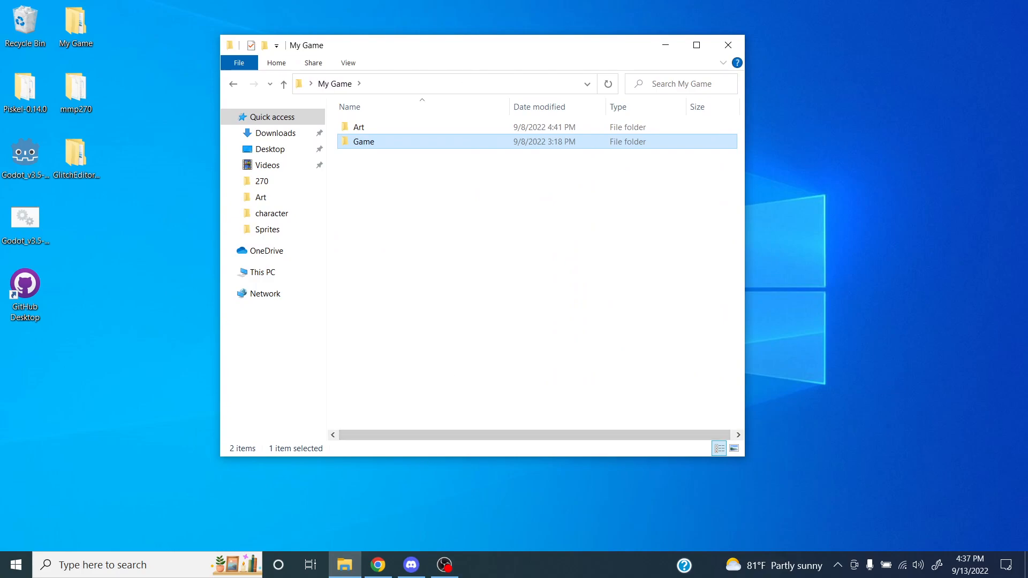
{"action": "left_click_drag", "start_coordinate": [428, 460], "coordinate": [427, 374]}
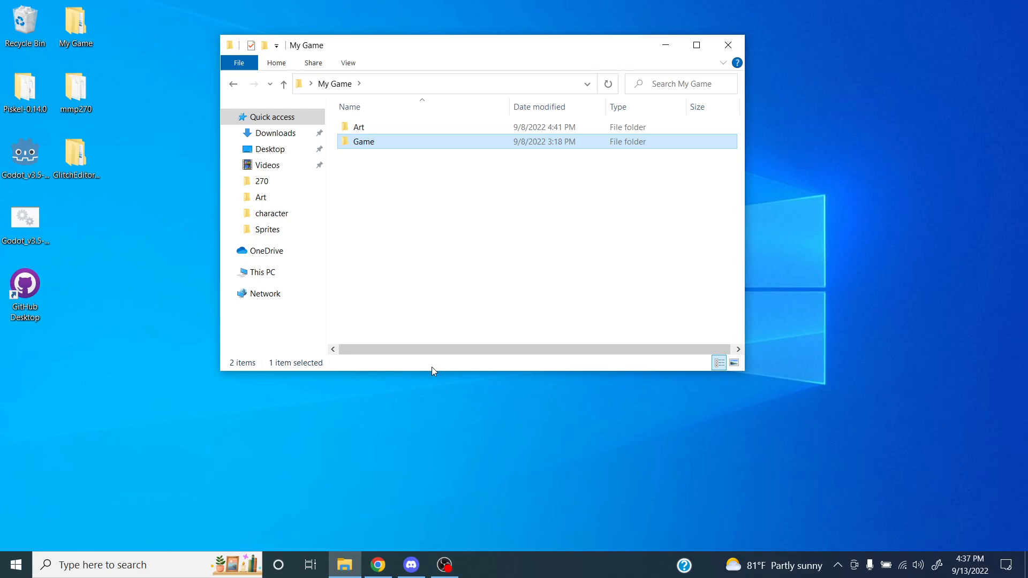
{"action": "left_click", "coordinate": [378, 564]}
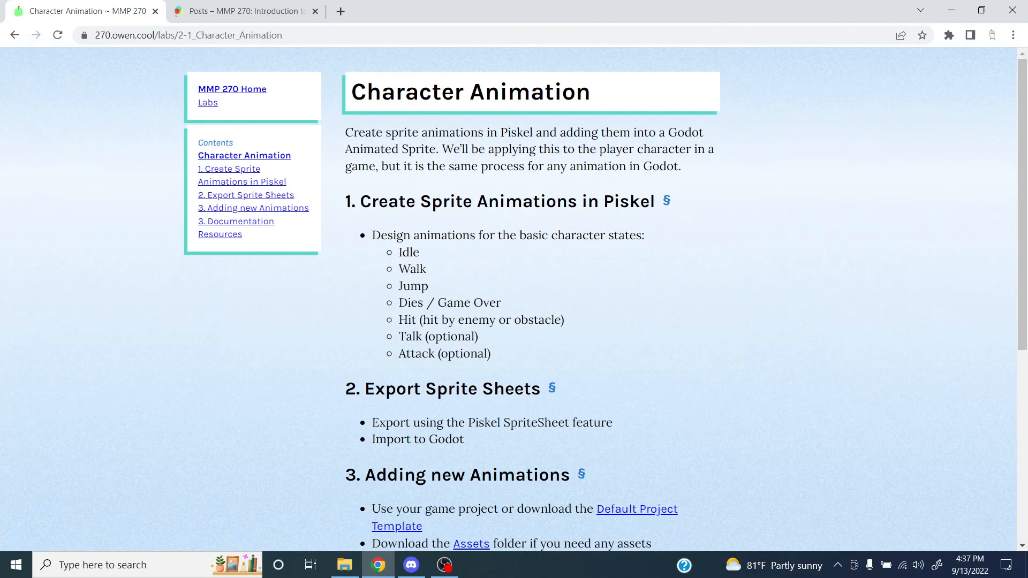
Step: Download the Blank Template (270_BlankTemplate.zip) from the course Labs page and minimise Chrome
{"action": "scroll", "coordinate": [465, 264], "scroll_direction": "down", "scroll_amount": 4}
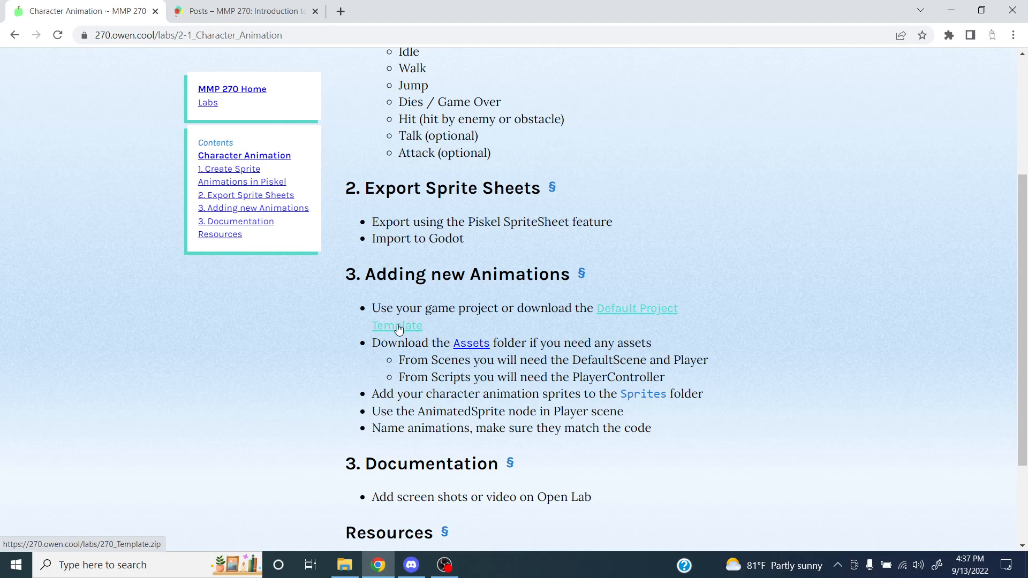
{"action": "left_click", "coordinate": [212, 109]}
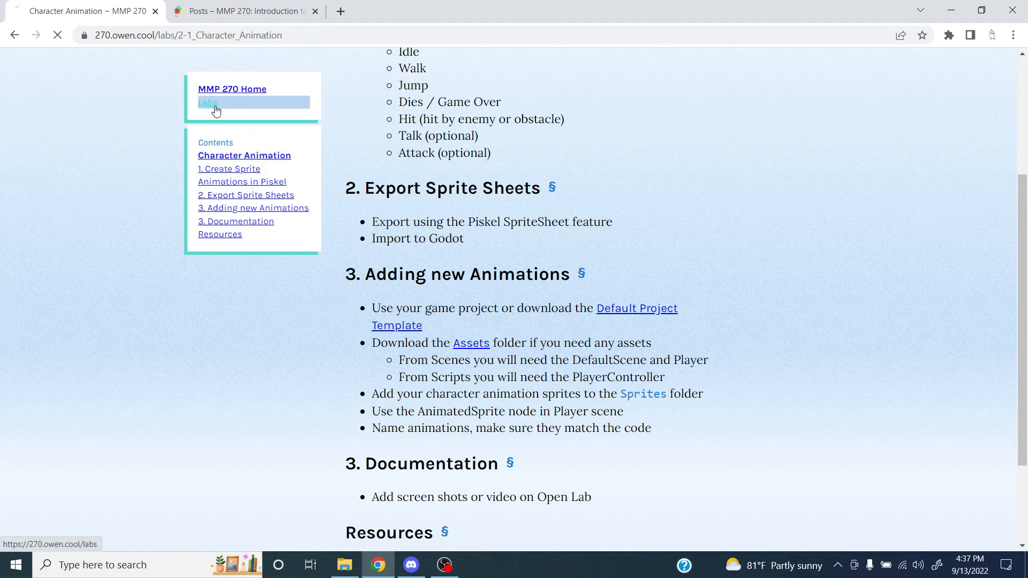
{"action": "scroll", "coordinate": [412, 199], "scroll_direction": "down", "scroll_amount": 13}
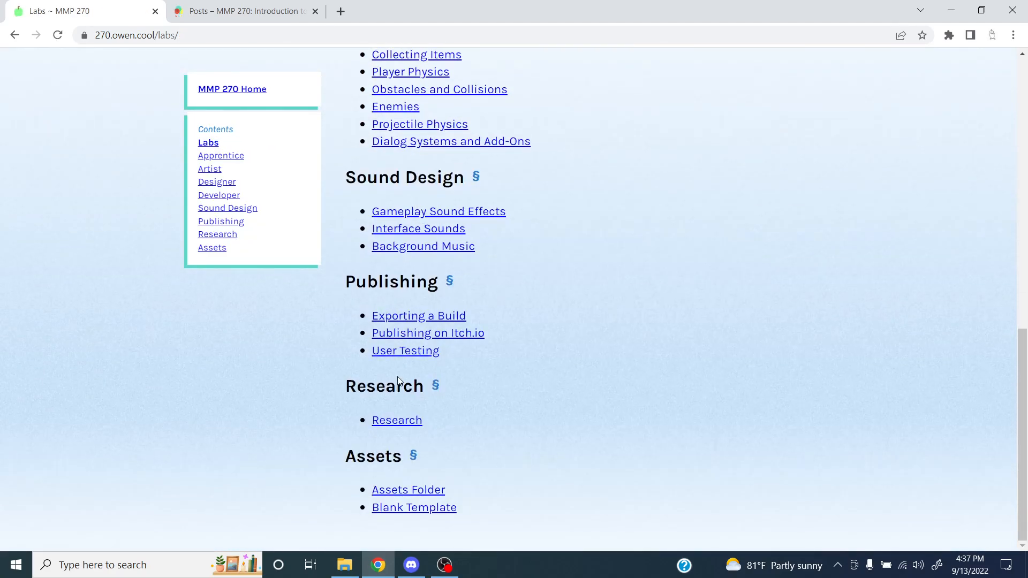
{"action": "left_click", "coordinate": [423, 510]}
{"action": "left_click", "coordinate": [951, 11]}
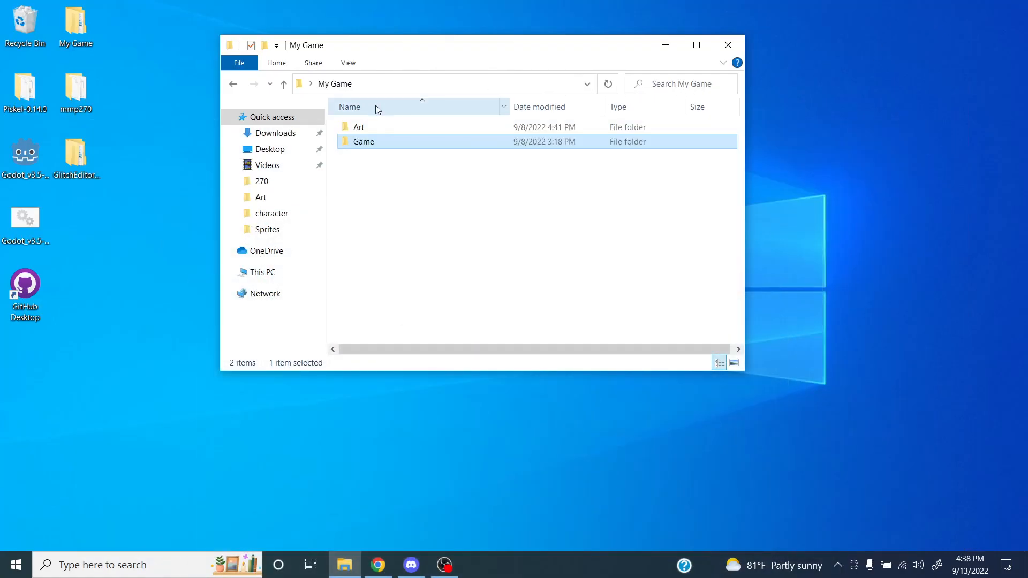
Step: Extract 270_BlankTemplate.zip from Downloads into a 270_BlankTemplate folder on the Desktop
{"action": "left_click", "coordinate": [271, 134]}
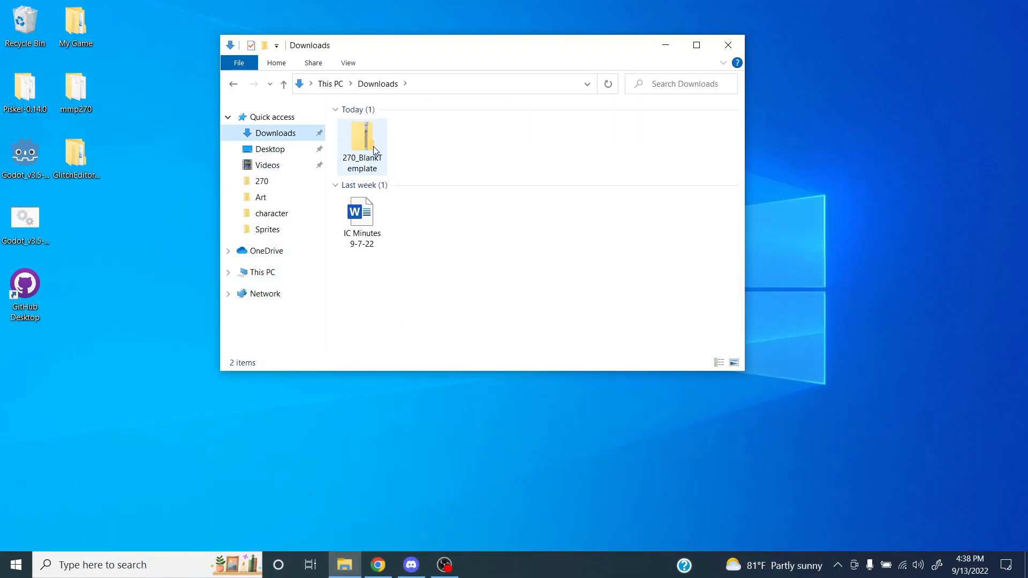
{"action": "right_click", "coordinate": [372, 137]}
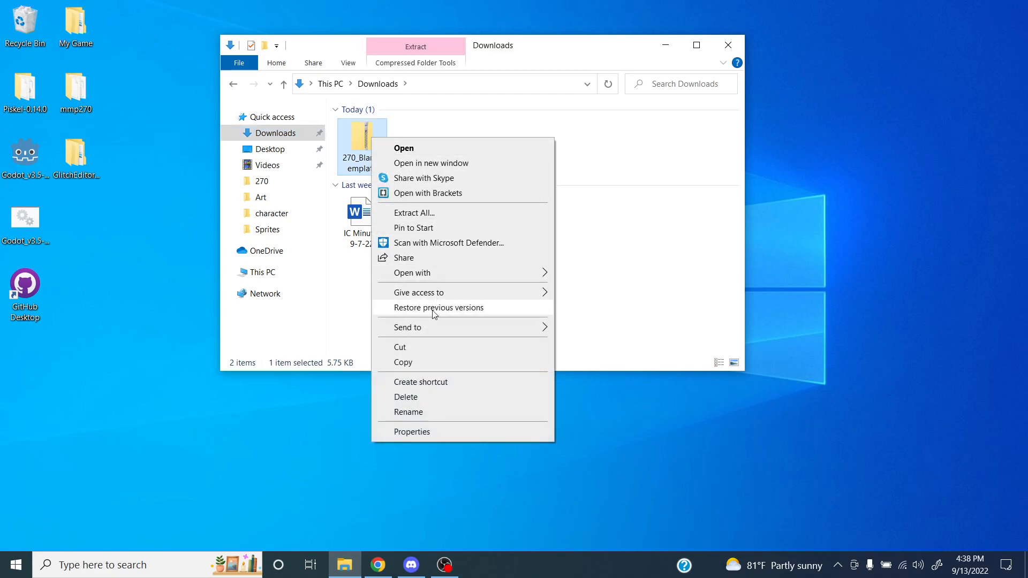
{"action": "left_click", "coordinate": [465, 219]}
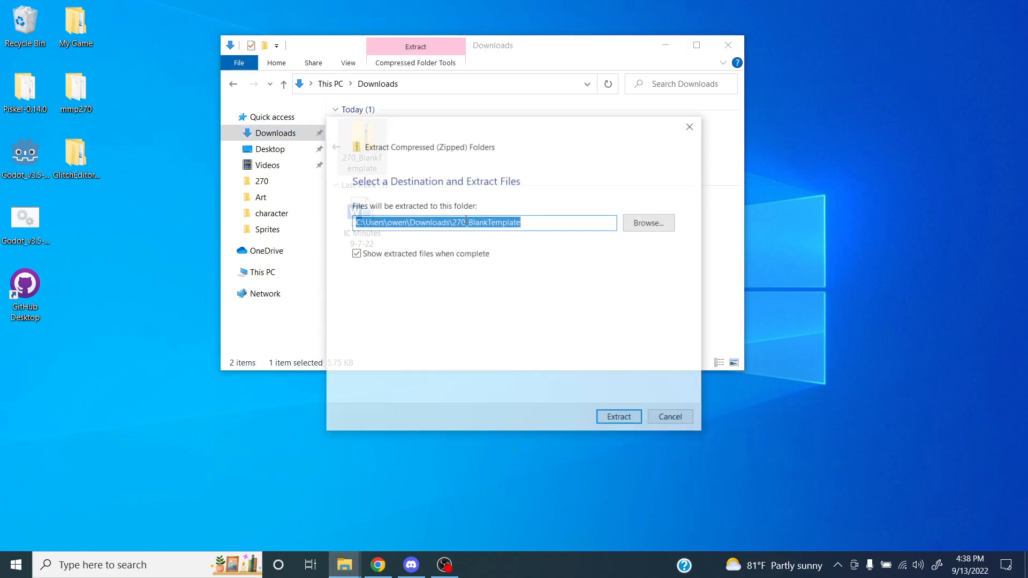
{"action": "left_click", "coordinate": [651, 222]}
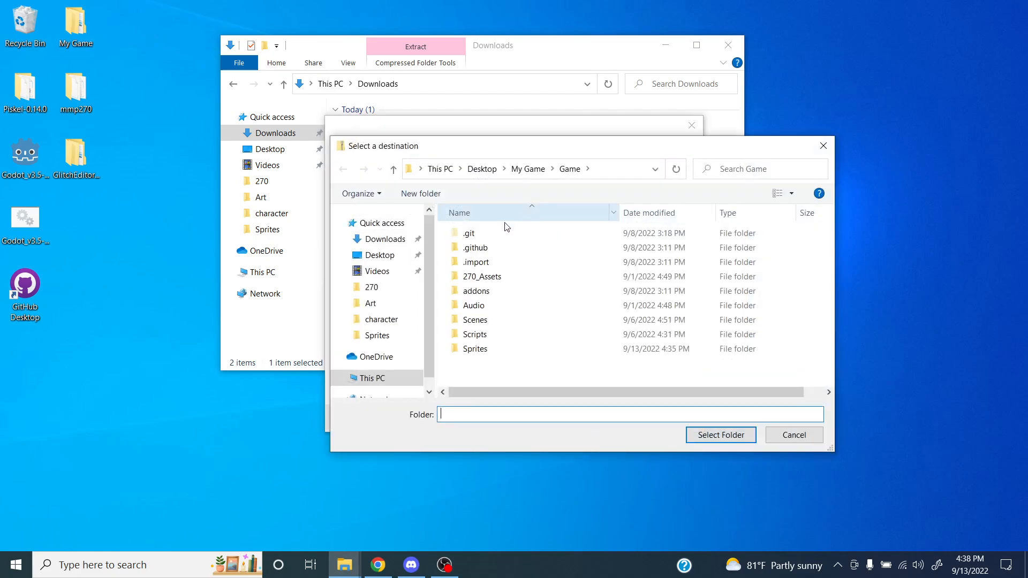
{"action": "left_click", "coordinate": [482, 169]}
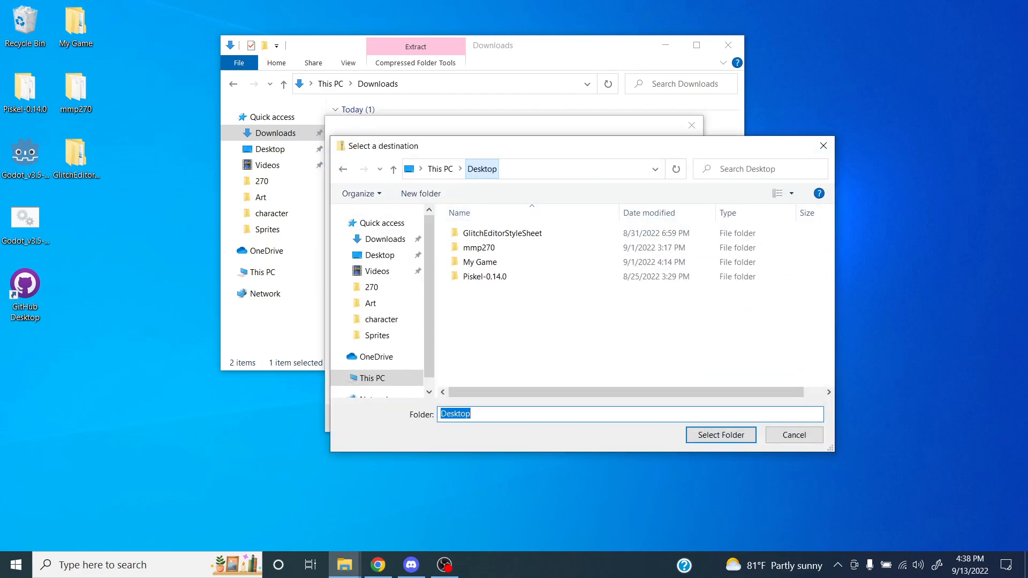
{"action": "left_click", "coordinate": [710, 435]}
{"action": "left_click", "coordinate": [623, 423]}
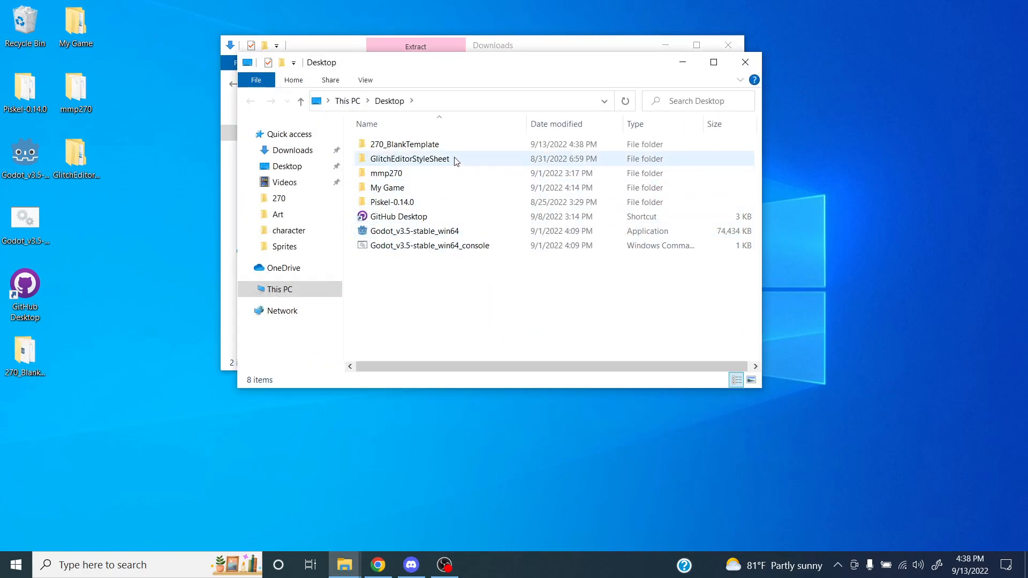
{"action": "left_click_drag", "start_coordinate": [481, 65], "coordinate": [456, 103]}
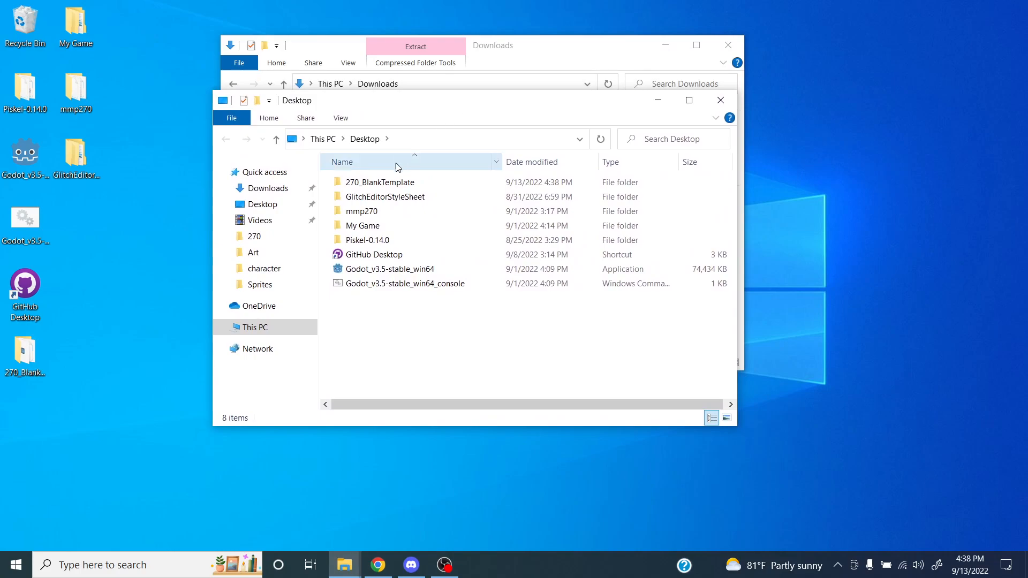
Step: Open 270_BlankTemplate and look inside its Audio, Fonts and Scenes folders
{"action": "double_click", "coordinate": [380, 182]}
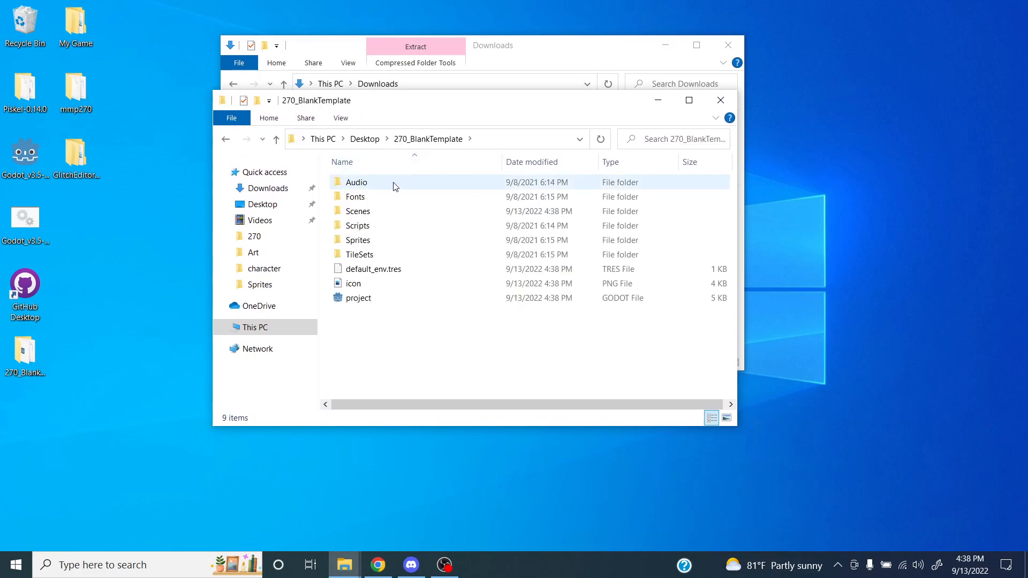
{"action": "double_click", "coordinate": [360, 183]}
{"action": "left_click", "coordinate": [420, 145]}
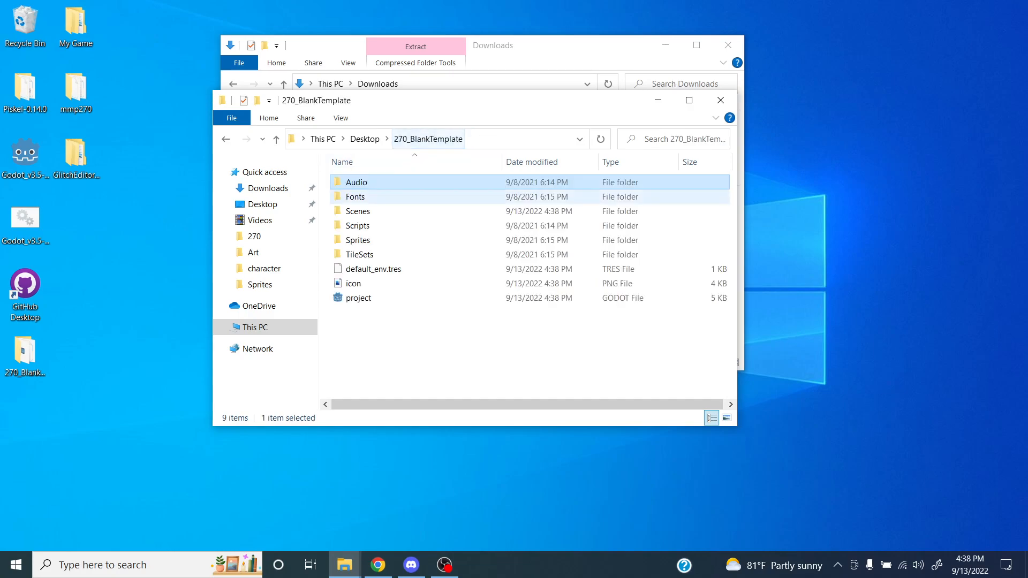
{"action": "double_click", "coordinate": [357, 196]}
{"action": "left_click", "coordinate": [413, 146]}
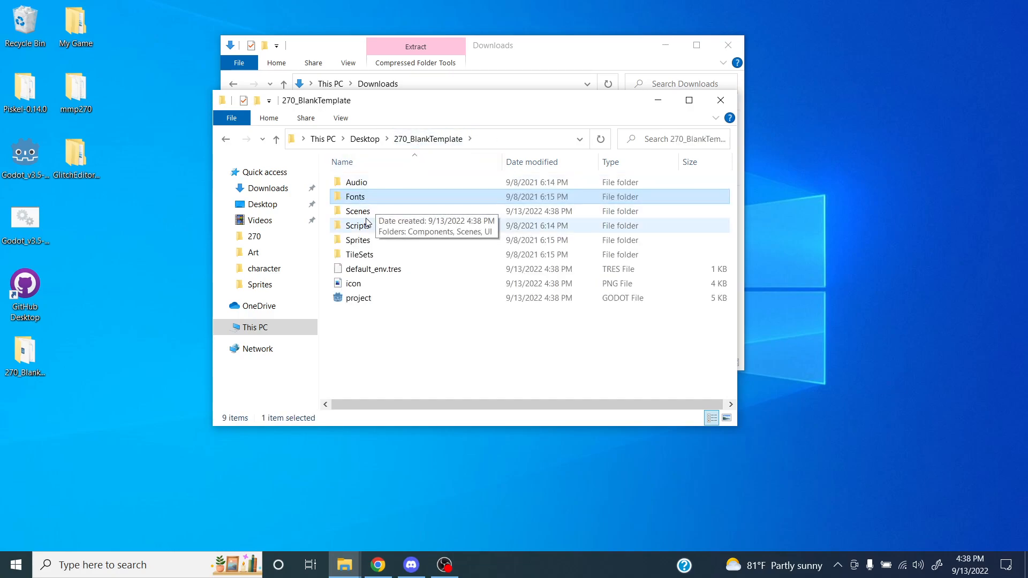
{"action": "double_click", "coordinate": [401, 211]}
{"action": "left_click", "coordinate": [431, 142]}
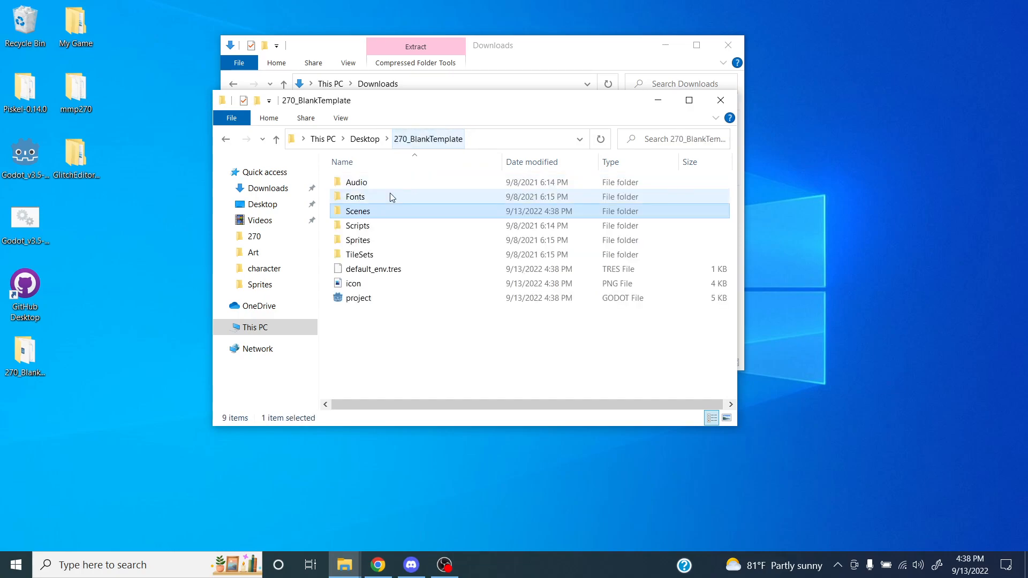
Step: Check the Scripts and Sprites folders, then open project.godot in Godot
{"action": "double_click", "coordinate": [368, 226]}
{"action": "left_click", "coordinate": [427, 140]}
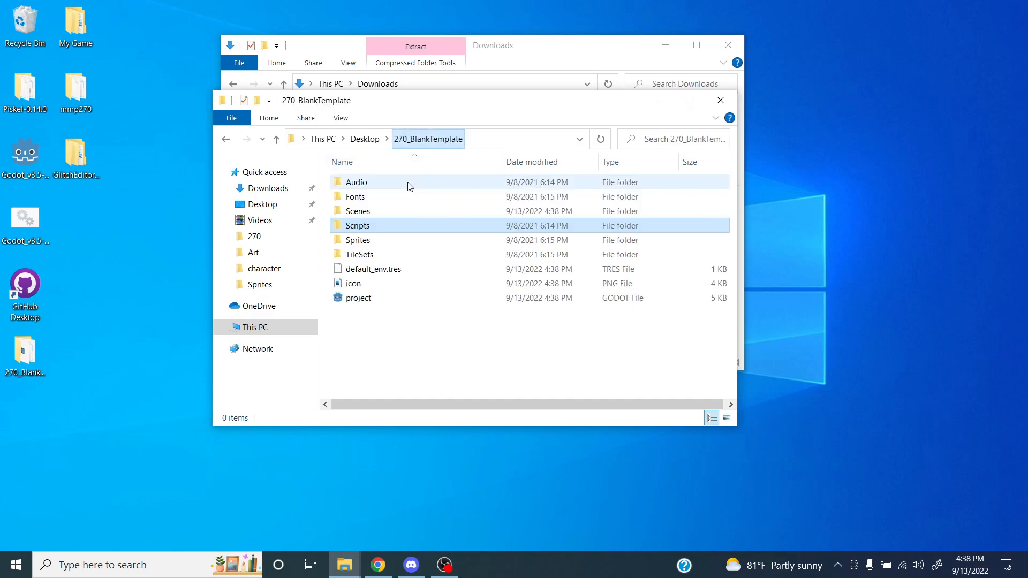
{"action": "double_click", "coordinate": [396, 240]}
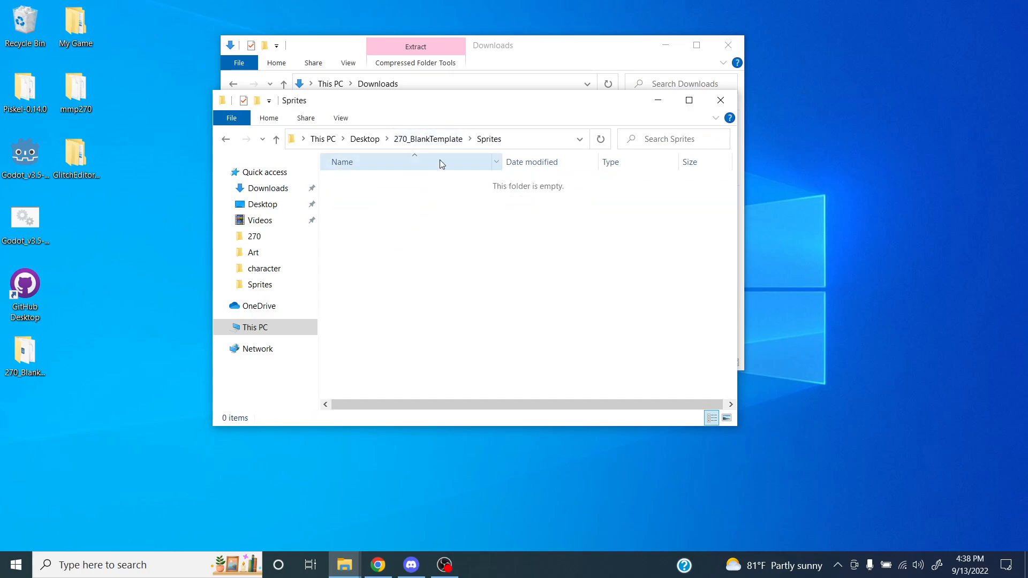
{"action": "left_click", "coordinate": [428, 140]}
{"action": "double_click", "coordinate": [360, 298]}
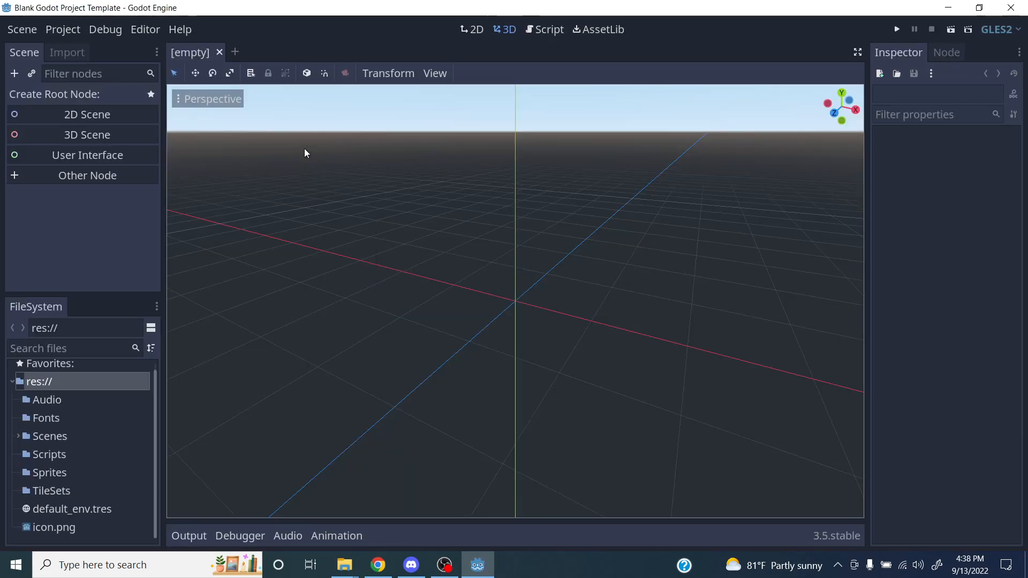
Step: Open the template's Project Settings and view the 2D Physics layer names
{"action": "left_click", "coordinate": [72, 31]}
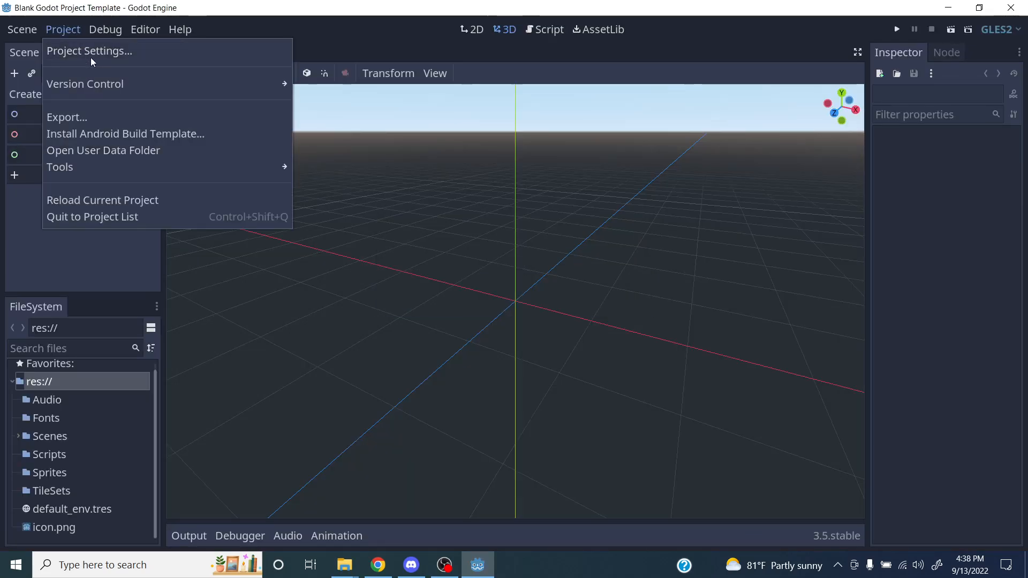
{"action": "left_click", "coordinate": [91, 56]}
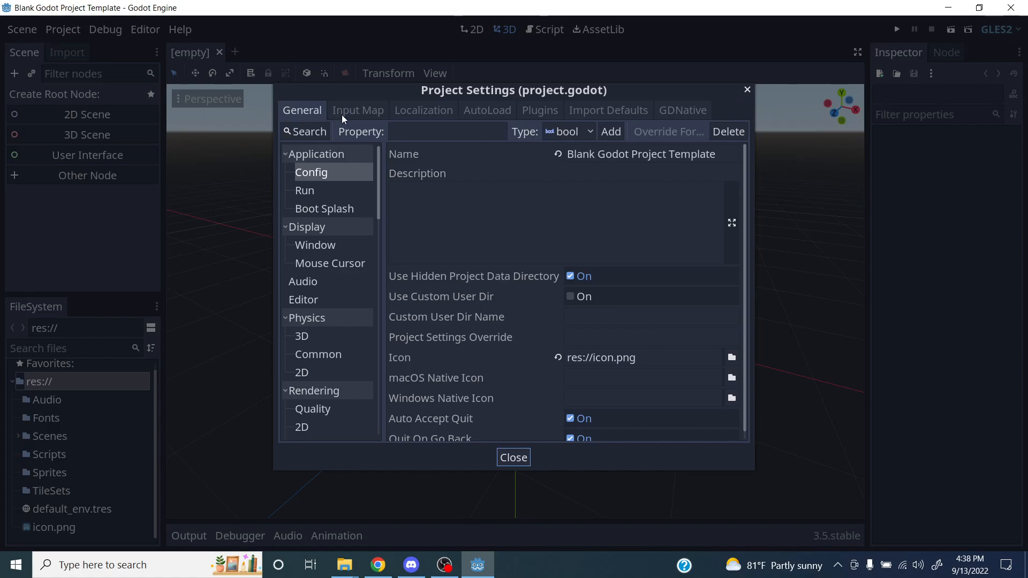
{"action": "scroll", "coordinate": [335, 261], "scroll_direction": "down", "scroll_amount": 10}
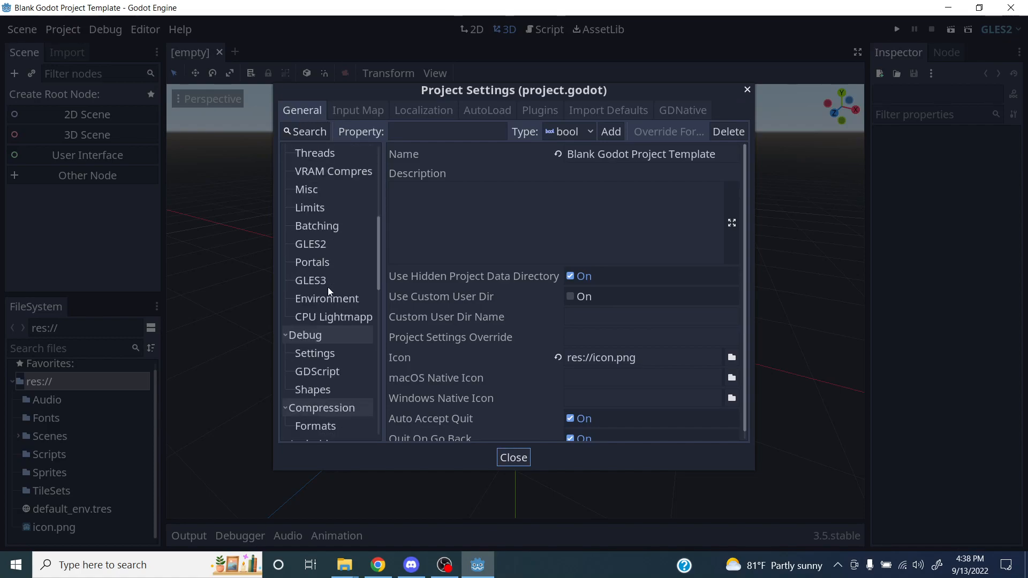
{"action": "scroll", "coordinate": [328, 282], "scroll_direction": "down", "scroll_amount": 8}
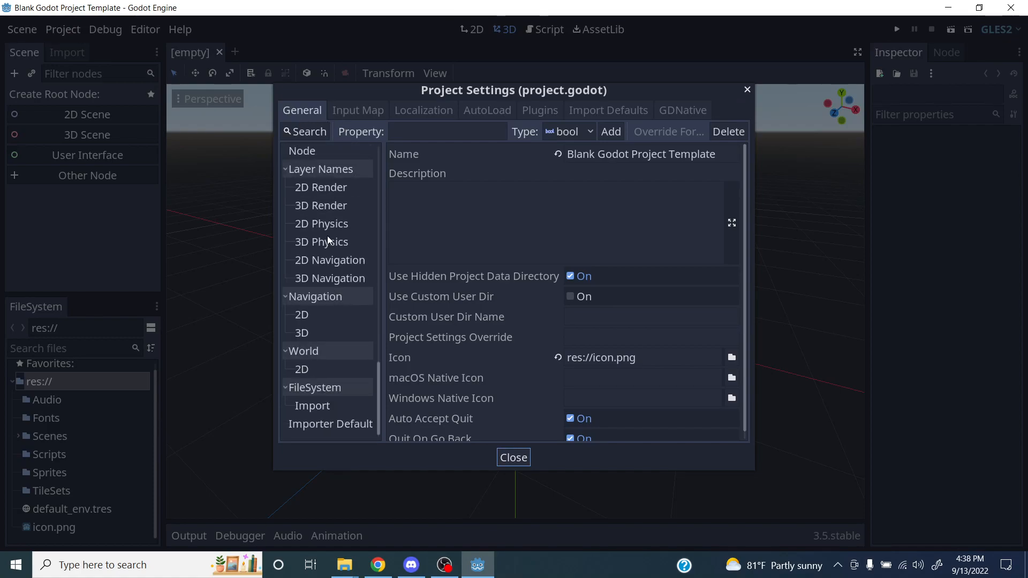
{"action": "left_click", "coordinate": [334, 221]}
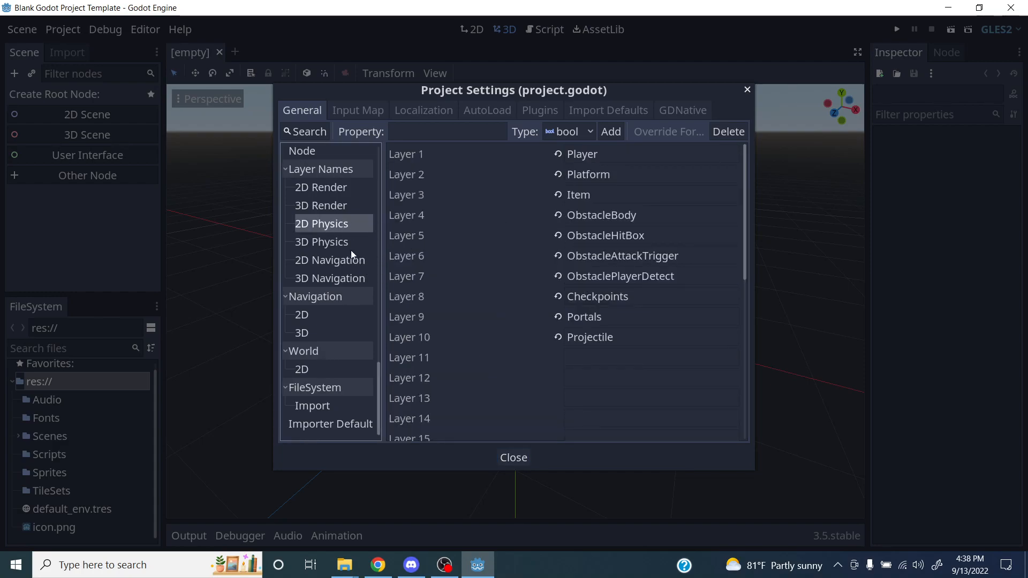
Step: Review the Input Map action mappings, close Project Settings and quit the Godot editor
{"action": "left_click", "coordinate": [357, 110]}
{"action": "scroll", "coordinate": [403, 262], "scroll_direction": "down", "scroll_amount": 15}
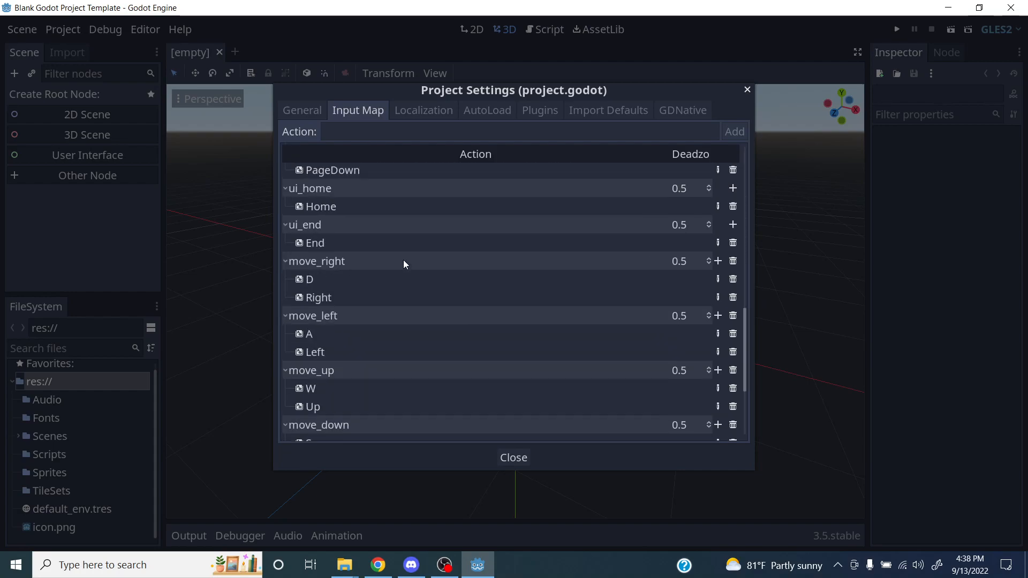
{"action": "scroll", "coordinate": [327, 248], "scroll_direction": "up", "scroll_amount": 14}
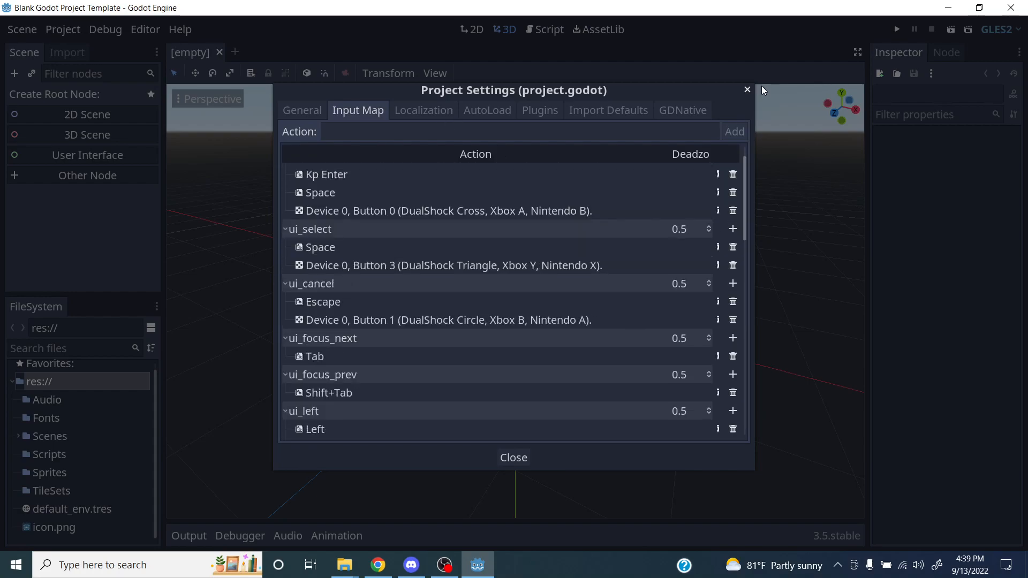
{"action": "left_click", "coordinate": [747, 90]}
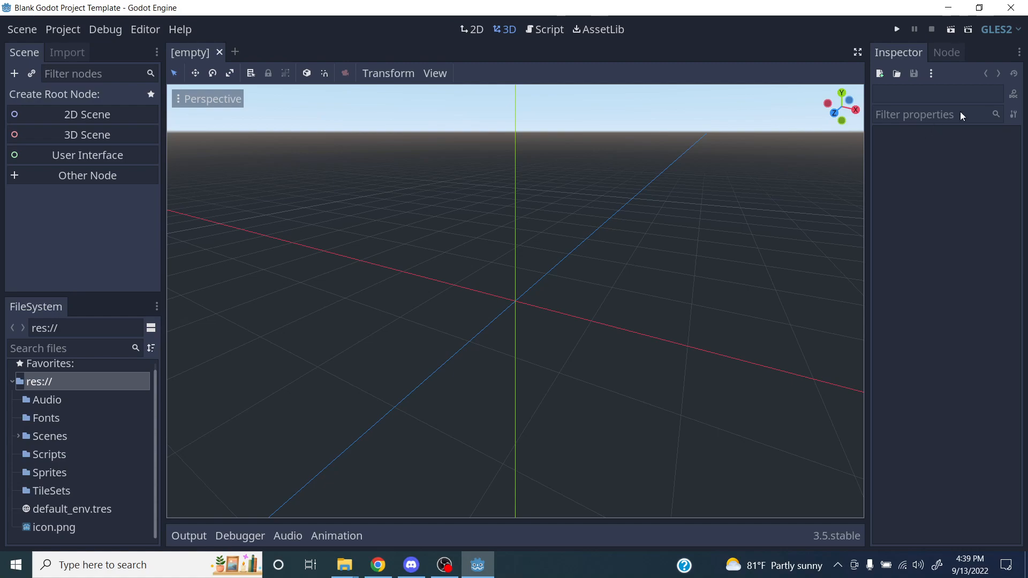
{"action": "left_click", "coordinate": [1009, 8]}
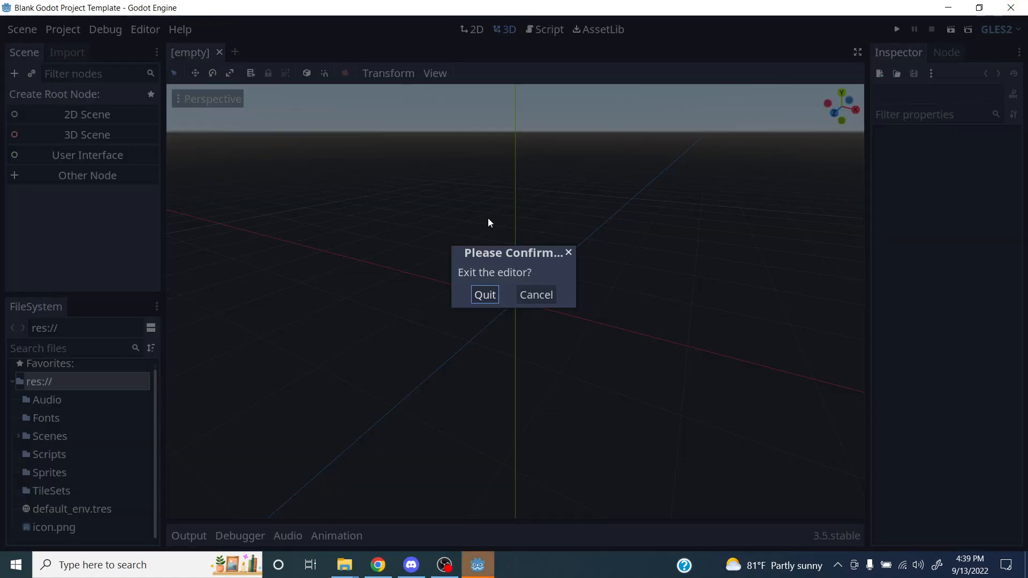
{"action": "left_click", "coordinate": [481, 295]}
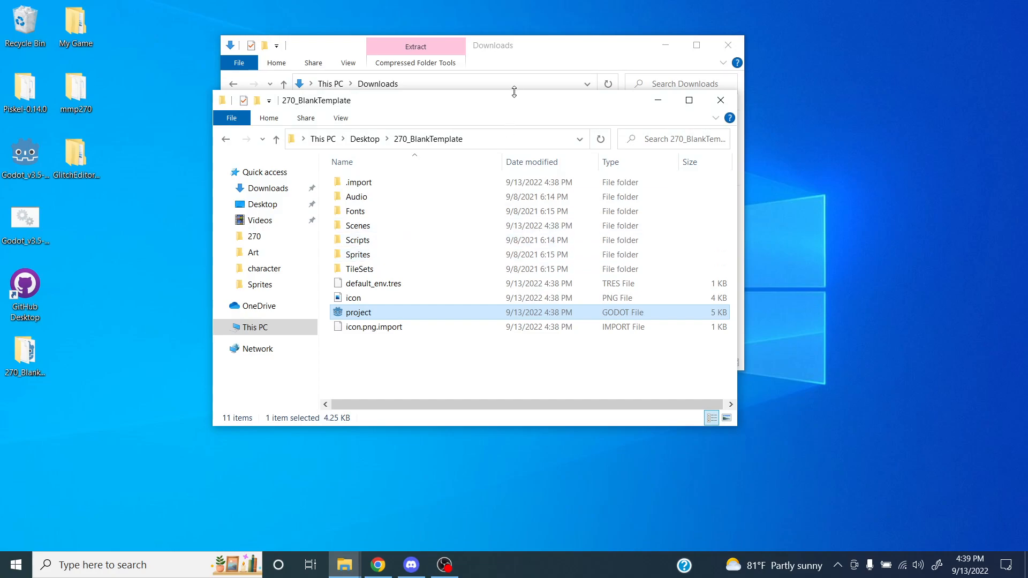
Step: Close the 270_BlankTemplate and Downloads windows, check Discord, then minimise it
{"action": "left_click_drag", "start_coordinate": [518, 107], "coordinate": [467, 108]}
{"action": "left_click", "coordinate": [669, 101]}
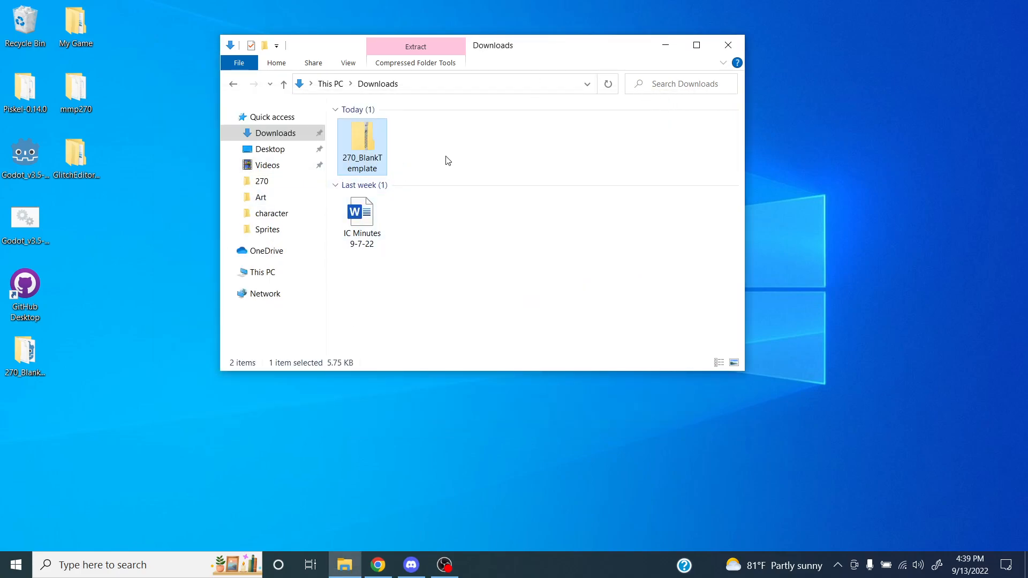
{"action": "left_click", "coordinate": [728, 45]}
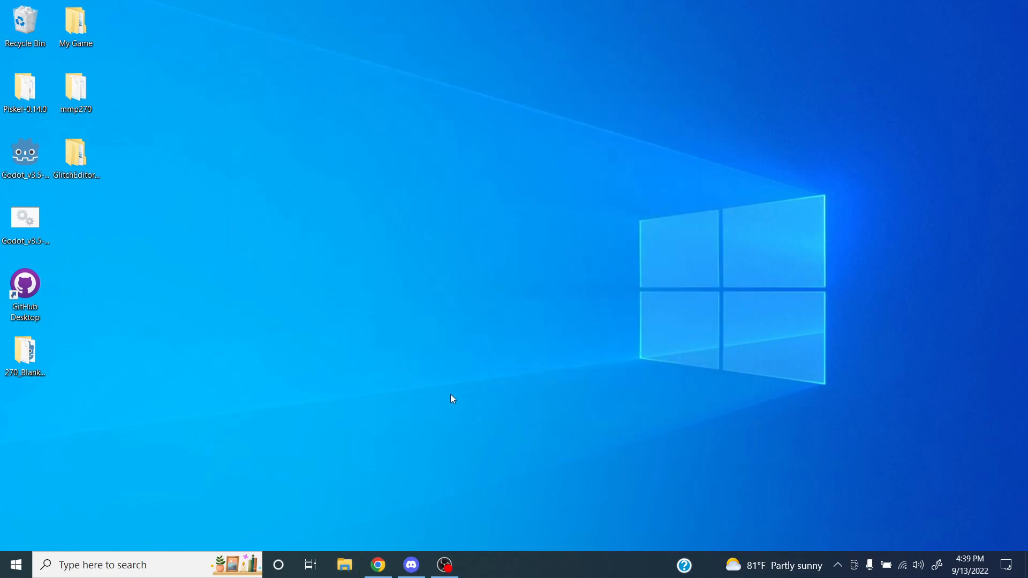
{"action": "left_click", "coordinate": [411, 565]}
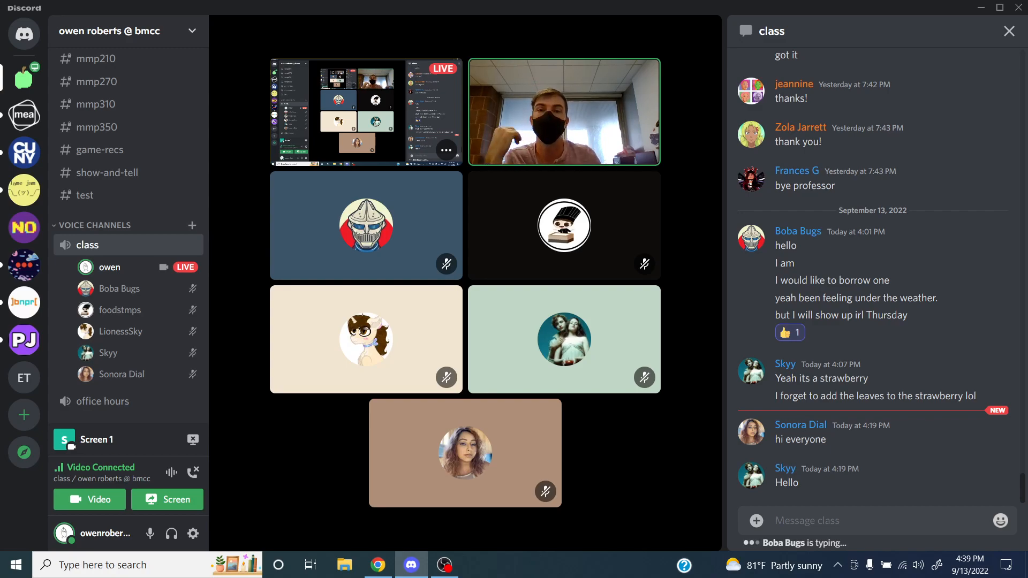
{"action": "left_click", "coordinate": [979, 9]}
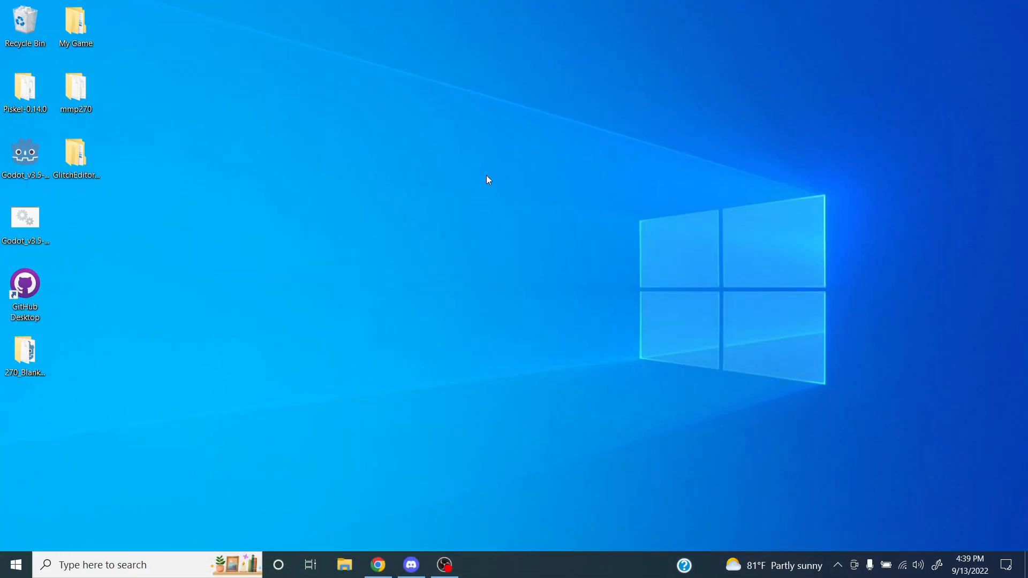
Step: Open My Game > Game on the desktop and launch its project file in Godot
{"action": "double_click", "coordinate": [75, 25]}
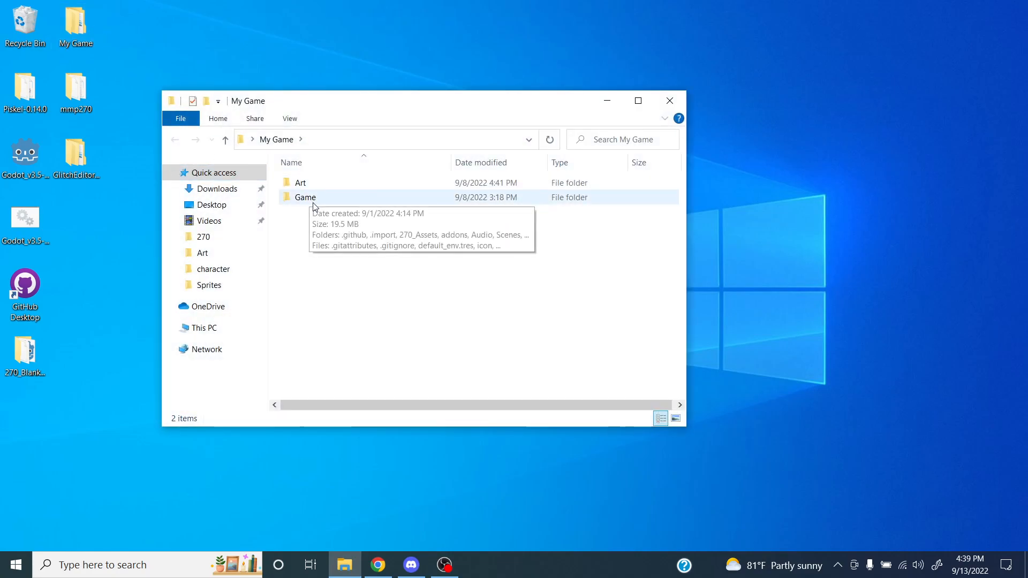
{"action": "double_click", "coordinate": [300, 197]}
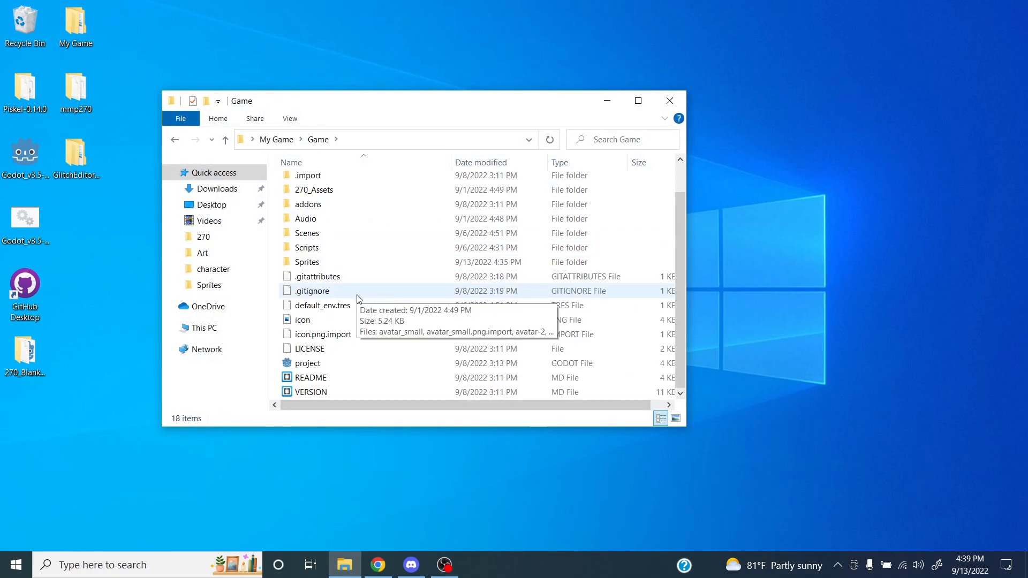
{"action": "double_click", "coordinate": [310, 363]}
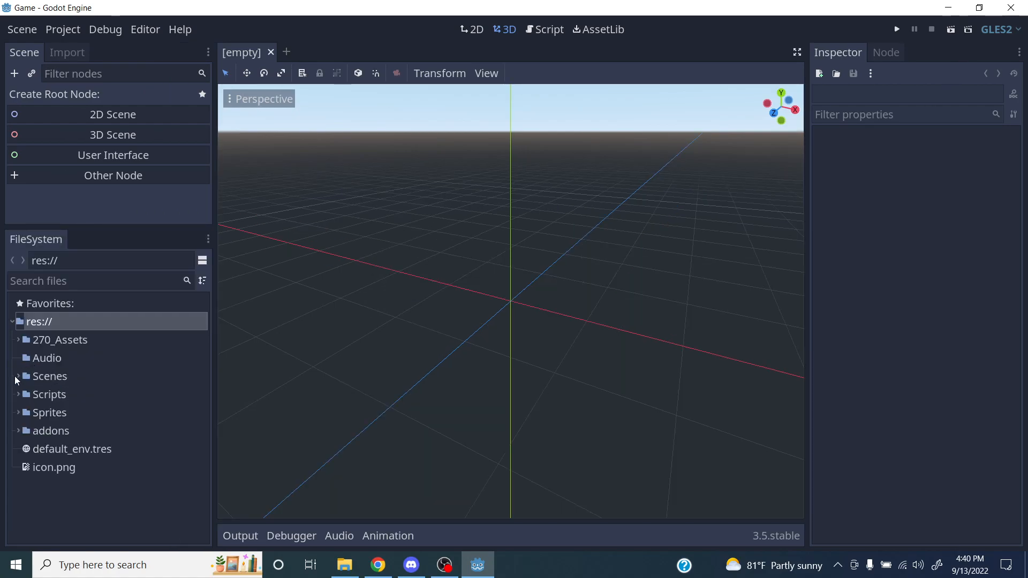
Step: Expand the Scenes folder in FileSystem and open MyFirstScene.tscn
{"action": "left_click", "coordinate": [24, 375]}
{"action": "left_click", "coordinate": [20, 375]}
{"action": "left_click", "coordinate": [58, 416]}
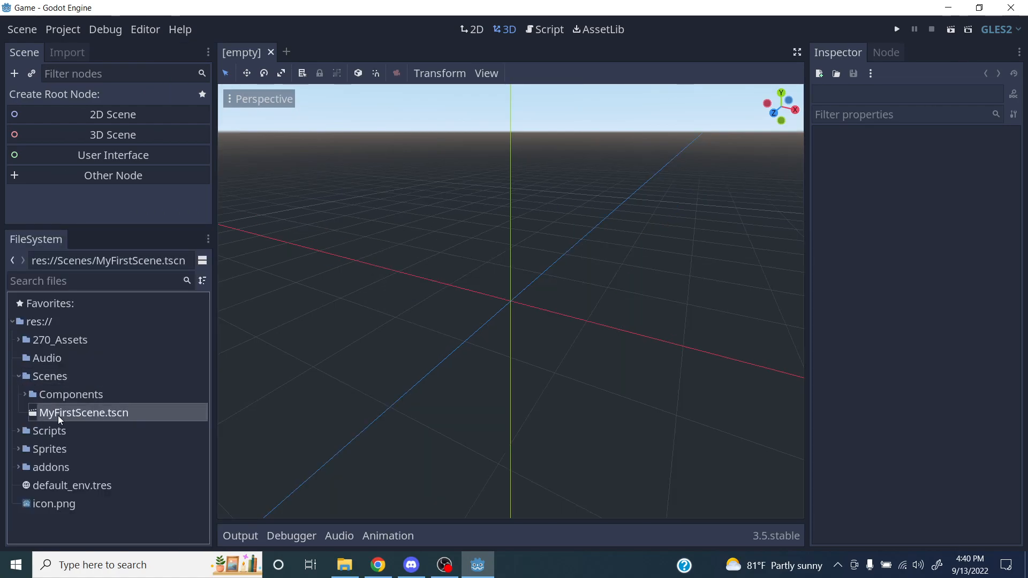
{"action": "double_click", "coordinate": [58, 415]}
{"action": "scroll", "coordinate": [490, 308], "scroll_direction": "down", "scroll_amount": 5}
{"action": "scroll", "coordinate": [486, 262], "scroll_direction": "up", "scroll_amount": 8}
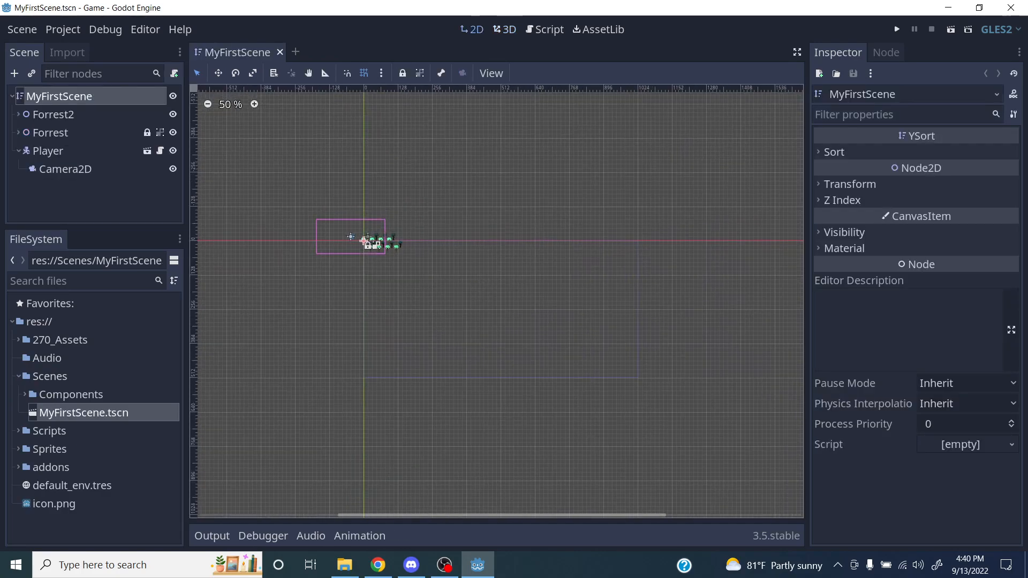
Step: Bring the player and trees into view, then open the Player node's scene in its own tab
{"action": "left_click_drag", "start_coordinate": [409, 285], "coordinate": [506, 342]}
{"action": "scroll", "coordinate": [419, 317], "scroll_direction": "up", "scroll_amount": 4}
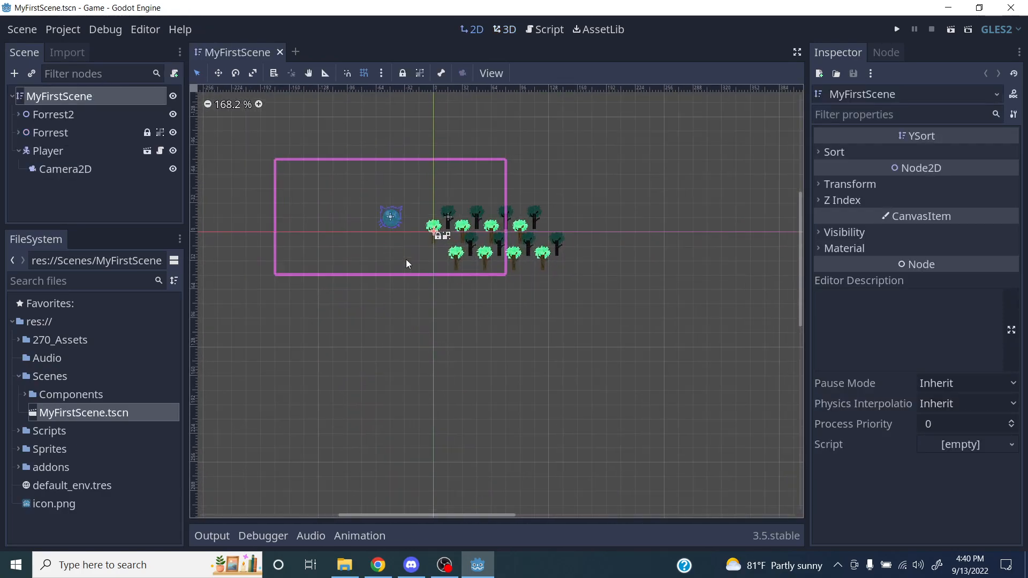
{"action": "scroll", "coordinate": [412, 321], "scroll_direction": "up", "scroll_amount": 4}
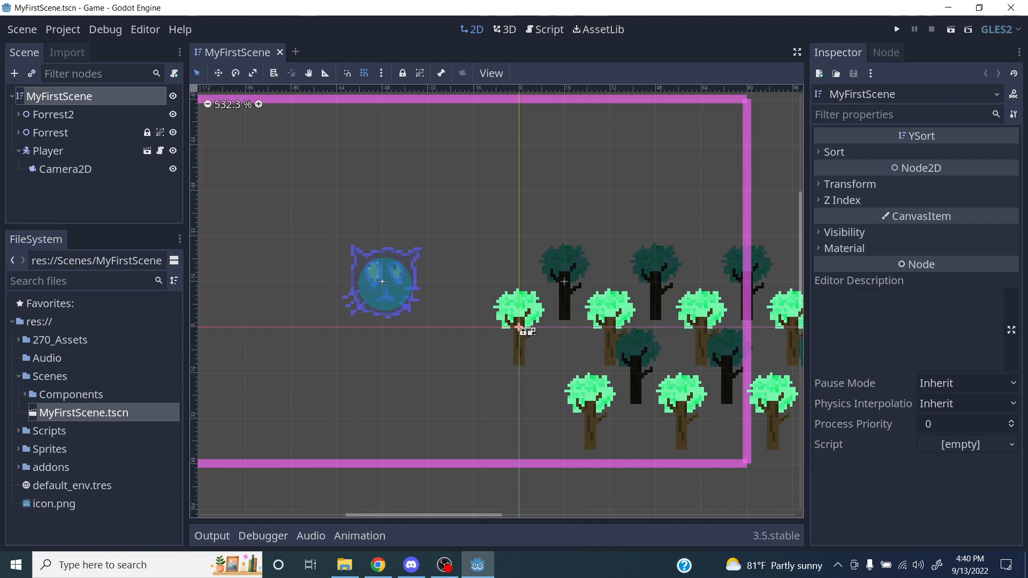
{"action": "left_click", "coordinate": [74, 150]}
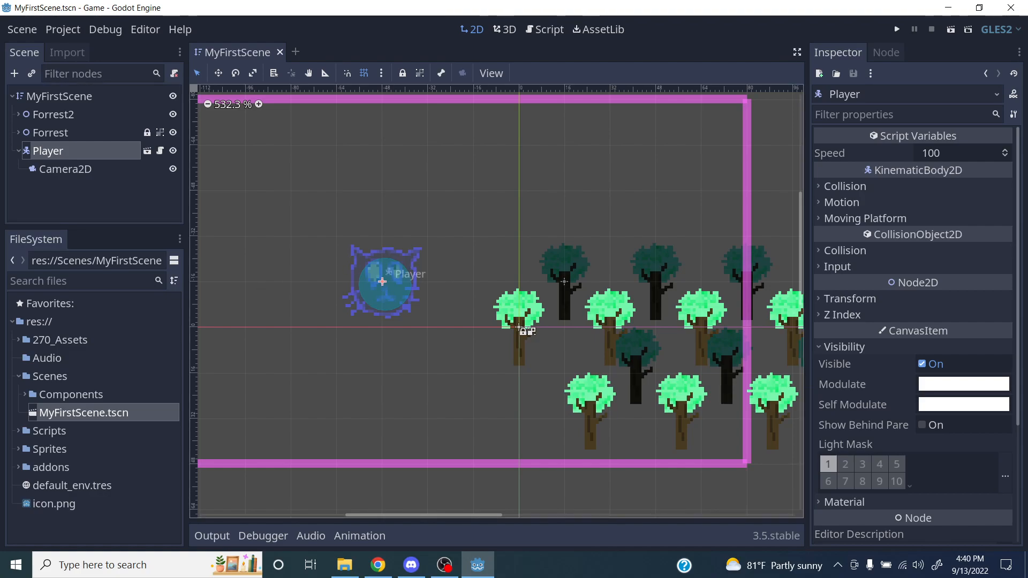
{"action": "left_click", "coordinate": [150, 152]}
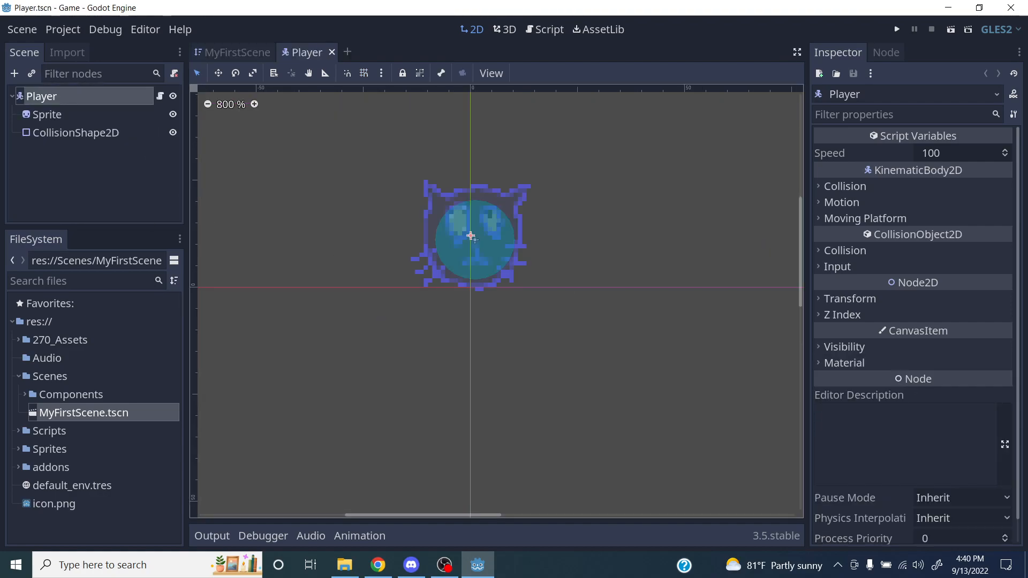
Step: Frame and hide the Sprite node, then delete it with Delete Node(s) and confirm
{"action": "left_click", "coordinate": [80, 118]}
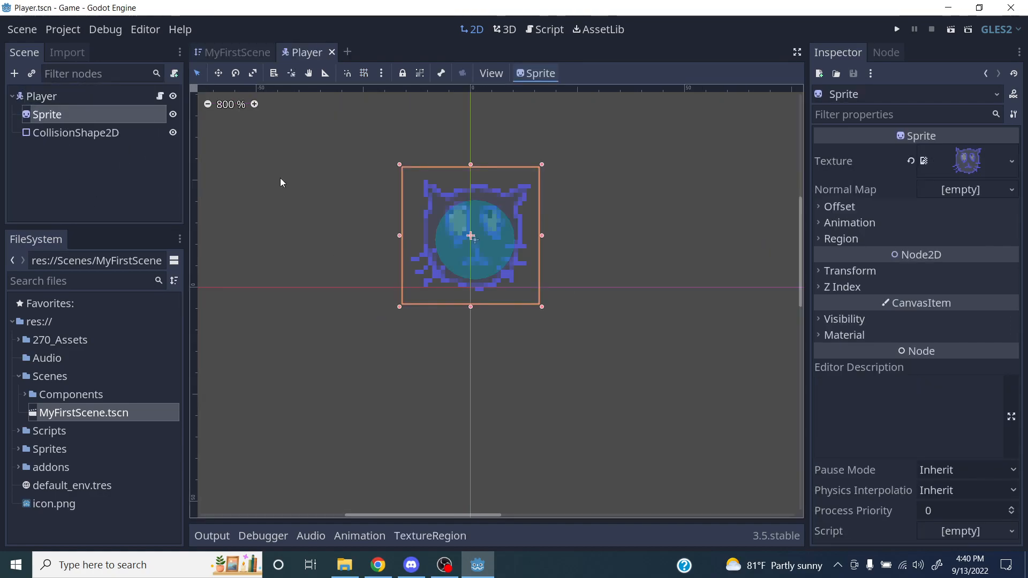
{"action": "key", "text": "f"}
{"action": "left_click", "coordinate": [173, 114]}
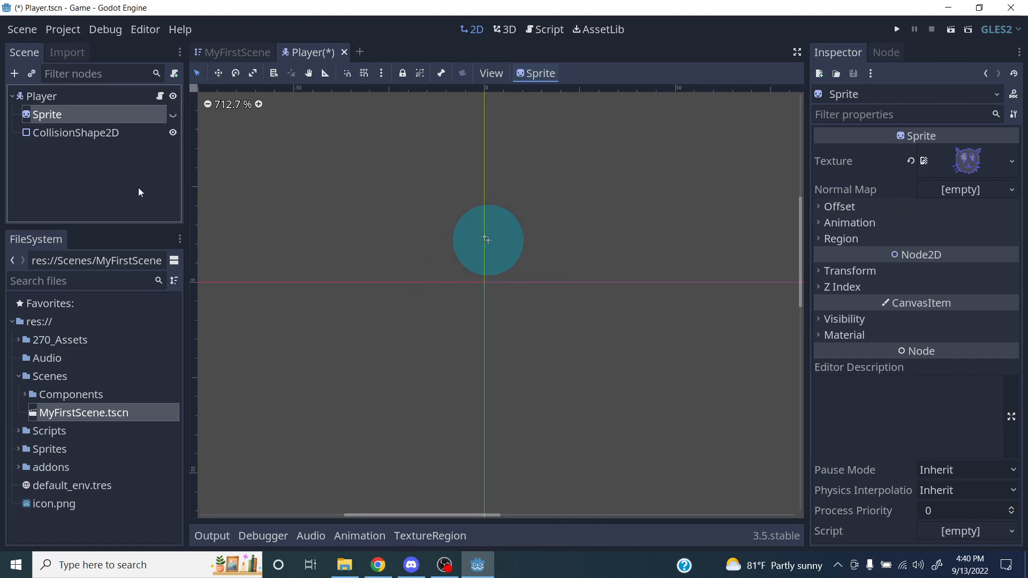
{"action": "right_click", "coordinate": [78, 118]}
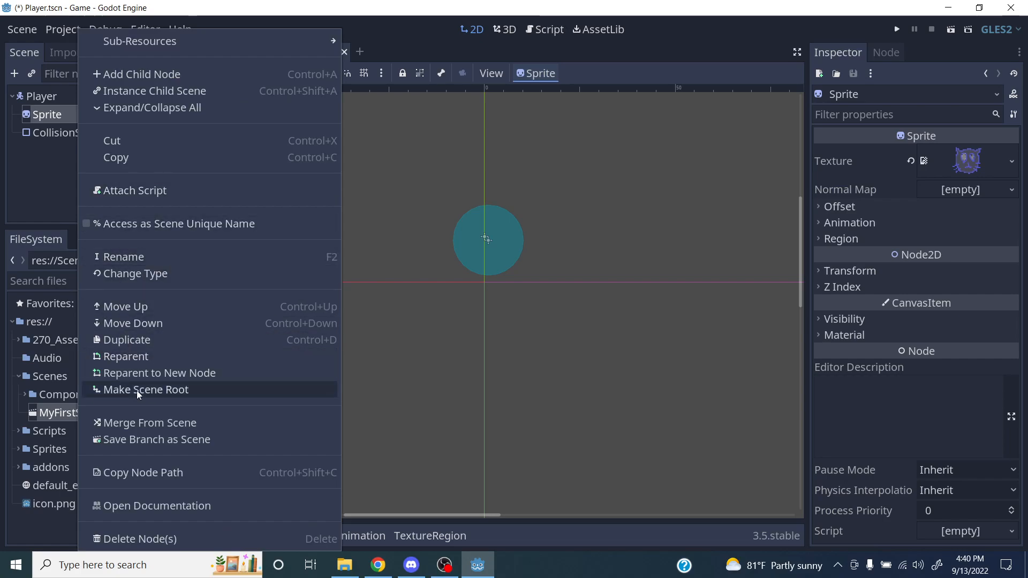
{"action": "left_click", "coordinate": [135, 538]}
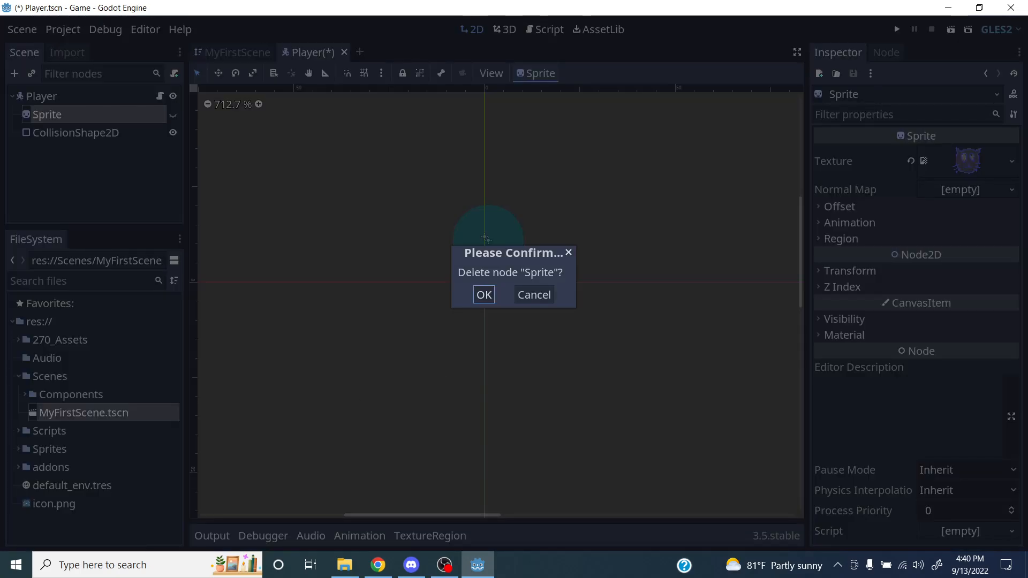
{"action": "left_click", "coordinate": [490, 296]}
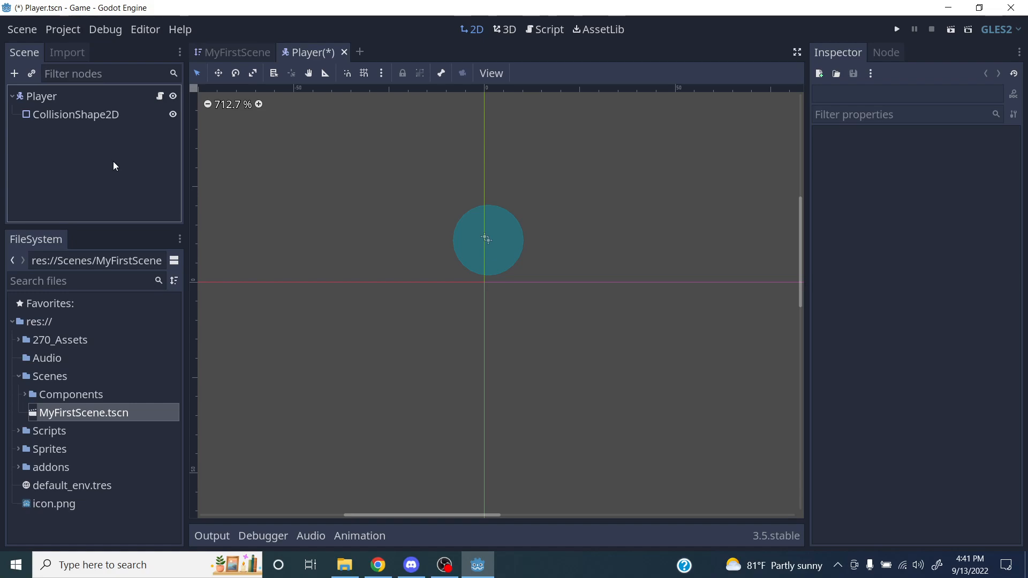
Step: Revert the Transform Position of CollisionShape2D and Player to 0,0 in the Inspector
{"action": "left_click", "coordinate": [107, 114]}
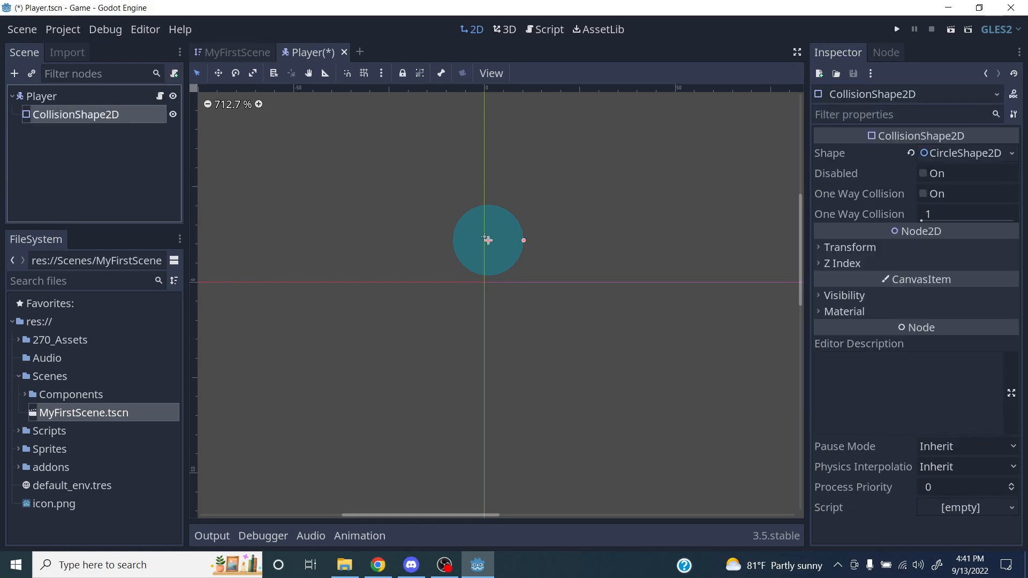
{"action": "left_click", "coordinate": [870, 251]}
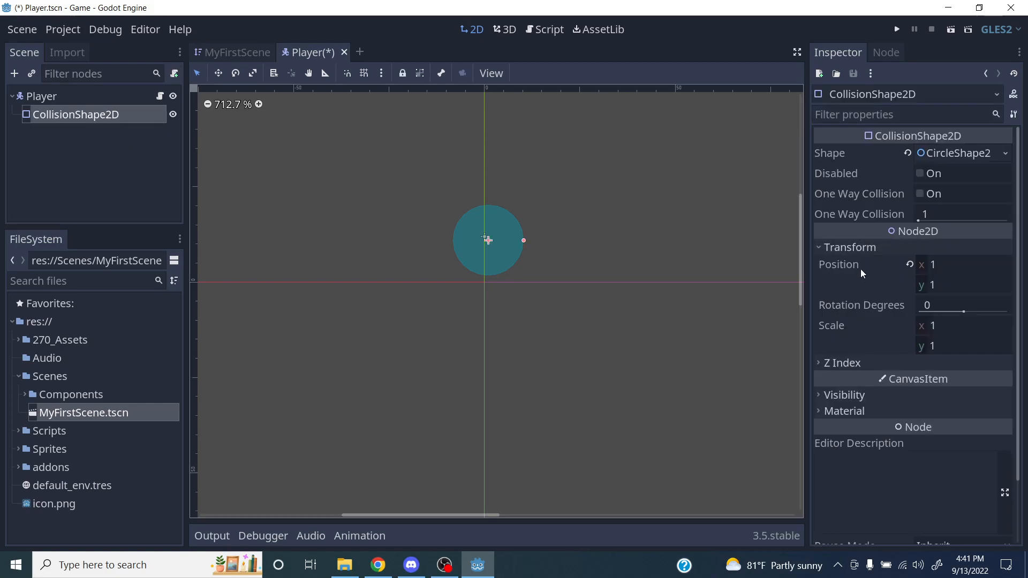
{"action": "left_click", "coordinate": [905, 269]}
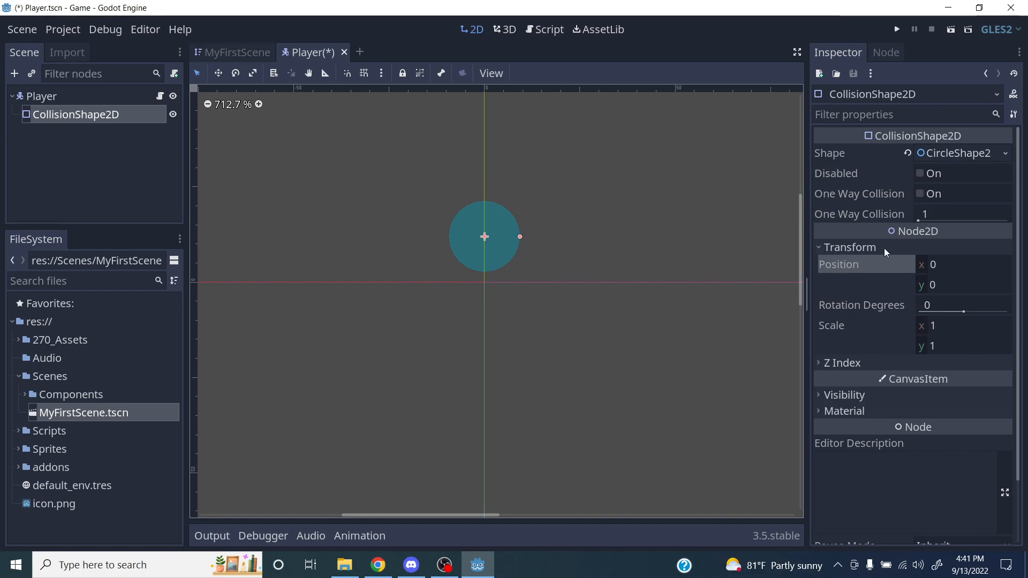
{"action": "left_click", "coordinate": [93, 97]}
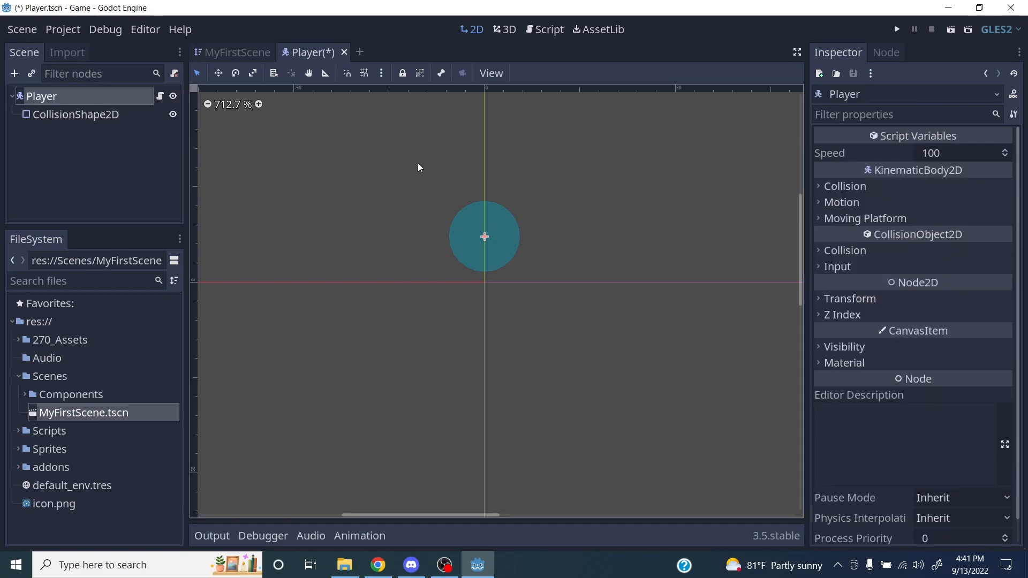
{"action": "left_click", "coordinate": [958, 298]}
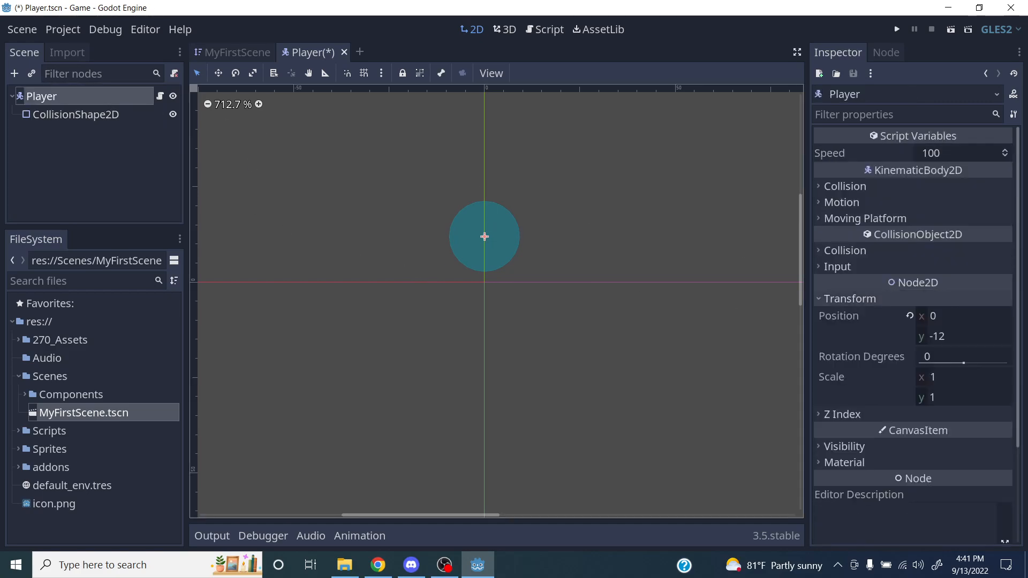
{"action": "left_click", "coordinate": [909, 316]}
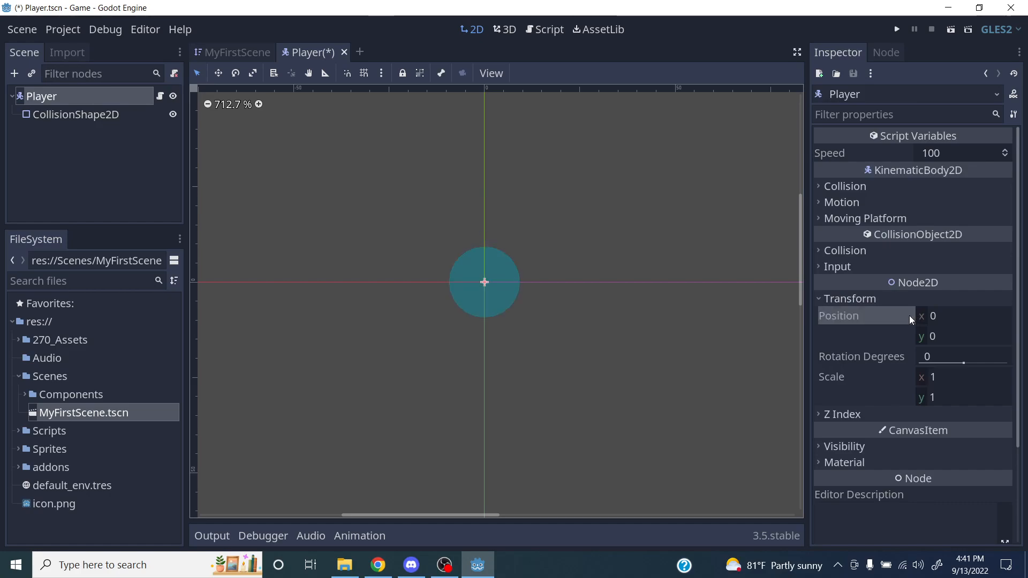
{"action": "left_click", "coordinate": [871, 298]}
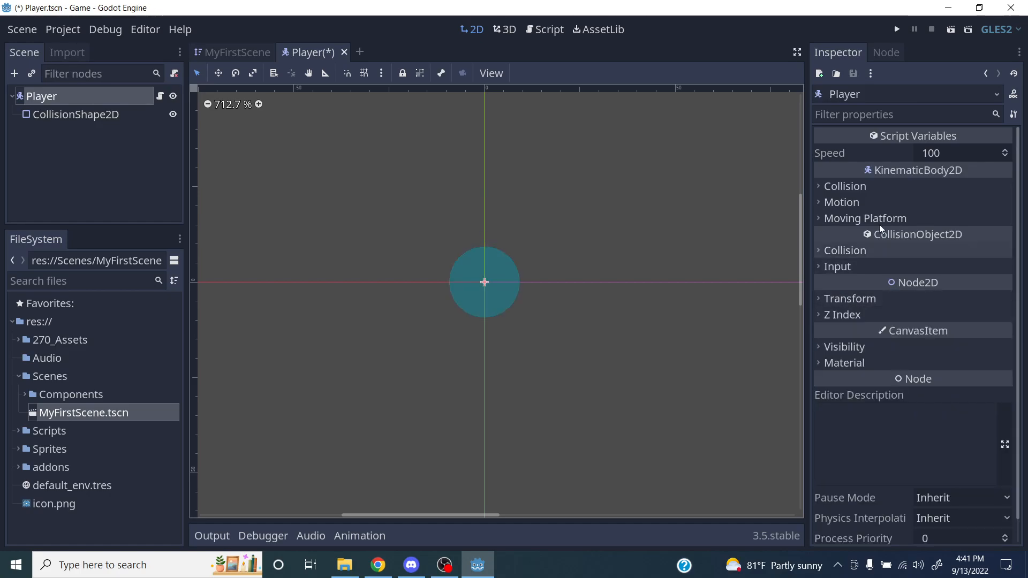
Step: Lock and group CollisionShape2D, recentre the collision circle in view, and reselect Player
{"action": "left_click", "coordinate": [120, 111]}
{"action": "left_click", "coordinate": [402, 73]}
{"action": "left_click", "coordinate": [418, 74]}
{"action": "left_click", "coordinate": [488, 282]}
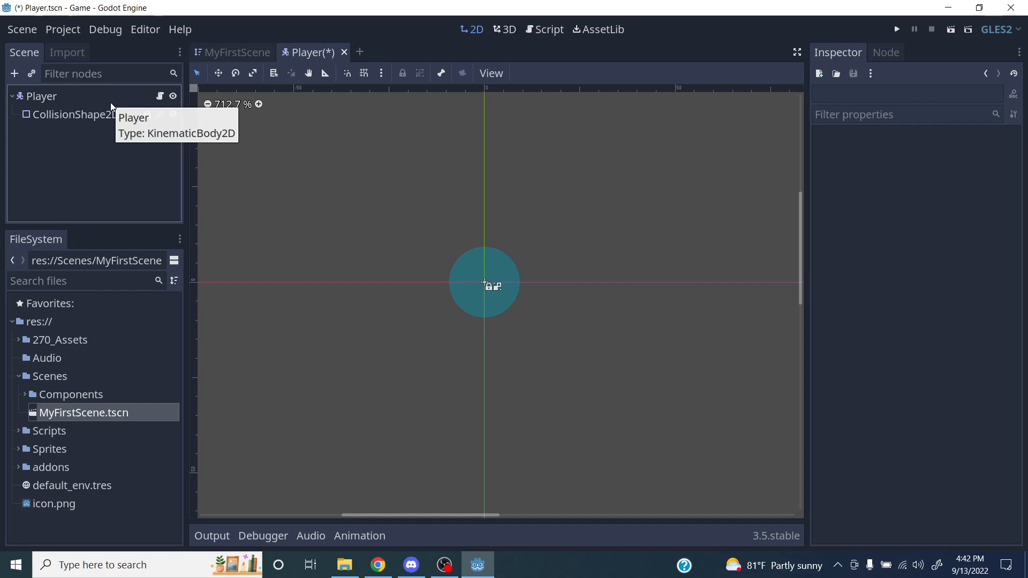
{"action": "scroll", "coordinate": [432, 190], "scroll_direction": "up", "scroll_amount": 3}
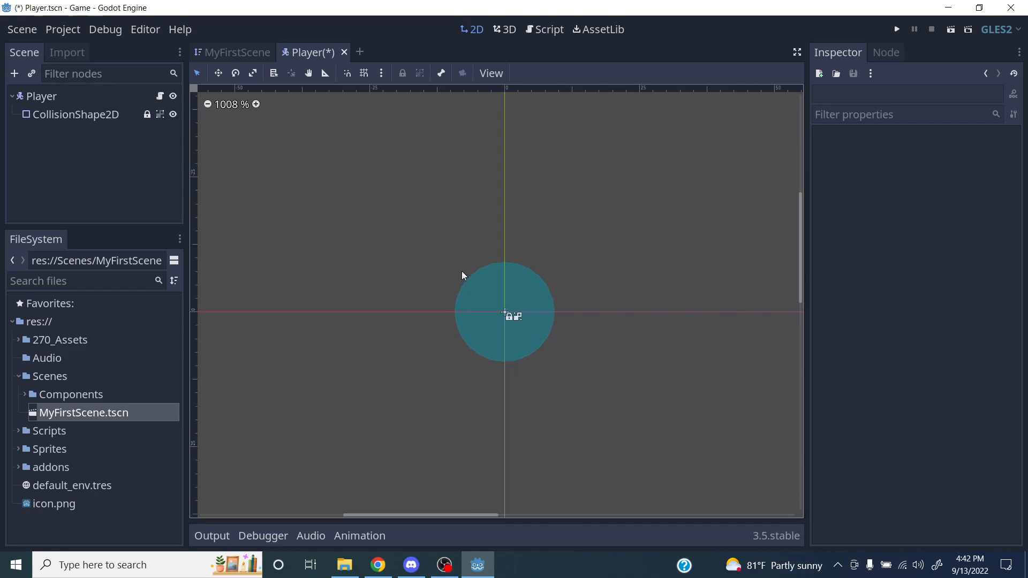
{"action": "left_click_drag", "start_coordinate": [434, 262], "coordinate": [382, 245]}
{"action": "left_click", "coordinate": [40, 96]}
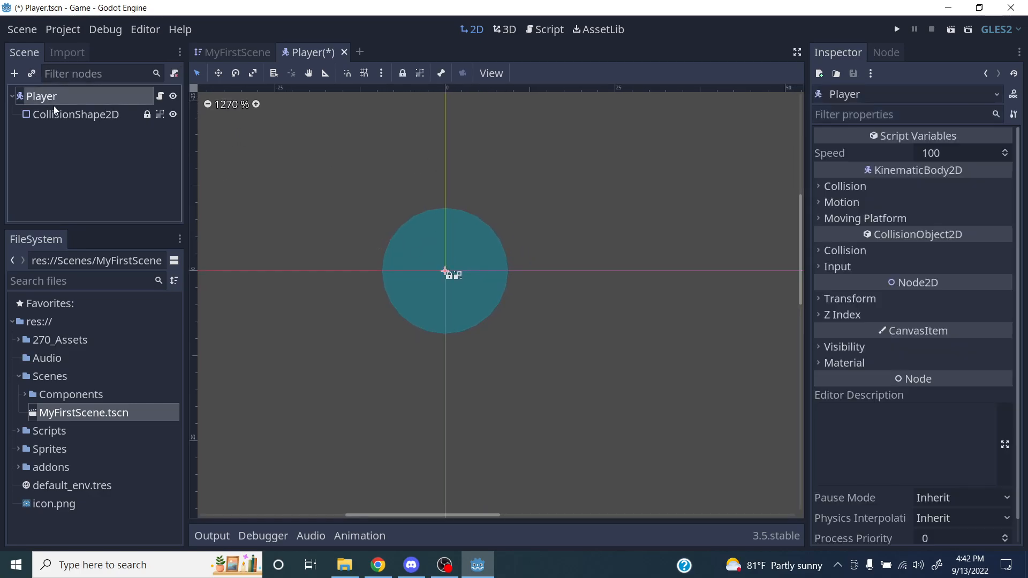
Step: Add an AnimatedSprite child node under Player by searching 'animated'
{"action": "left_click", "coordinate": [15, 74]}
{"action": "type", "text": "animat"}
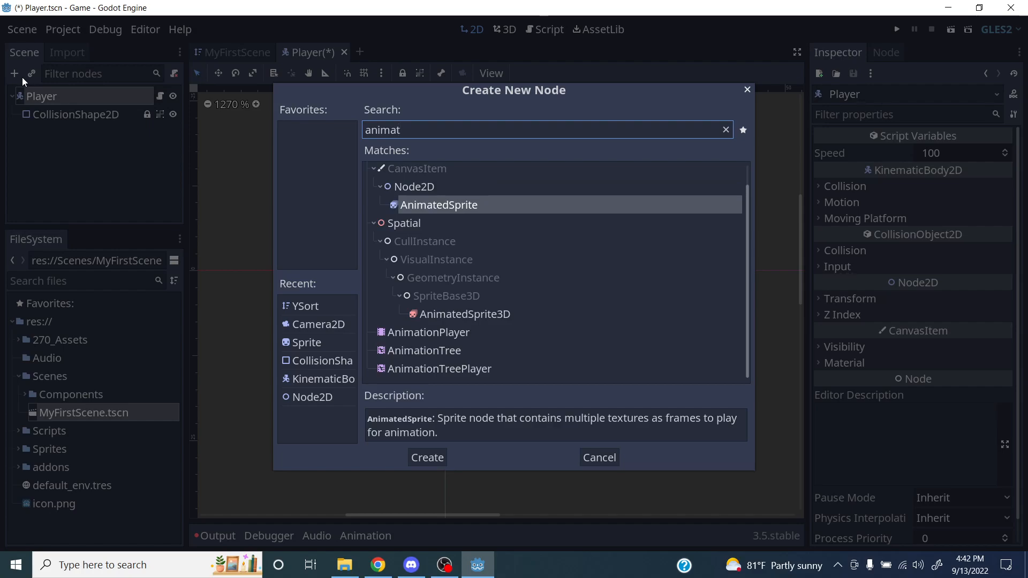
{"action": "type", "text": "ed"}
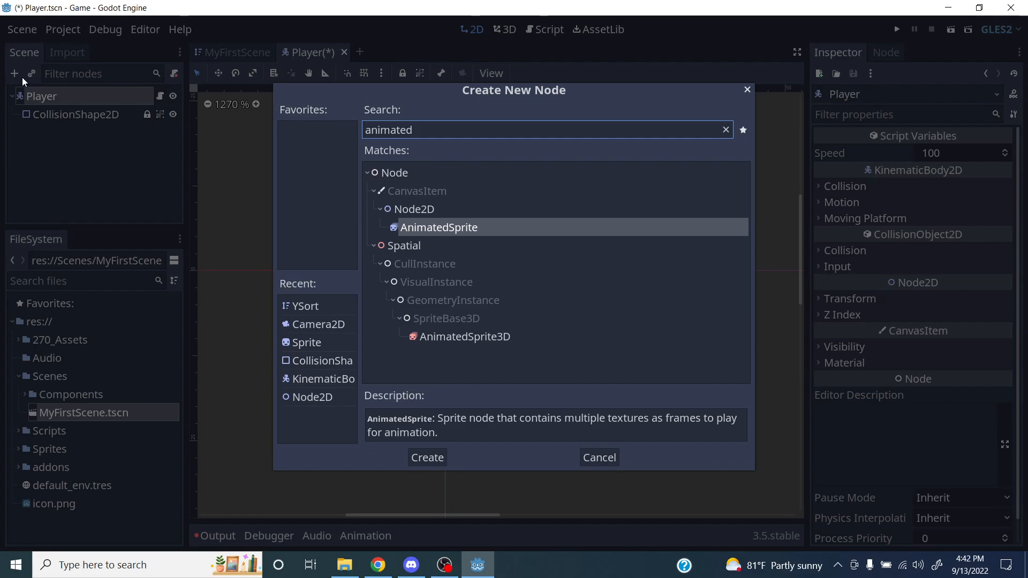
{"action": "key", "text": "Return"}
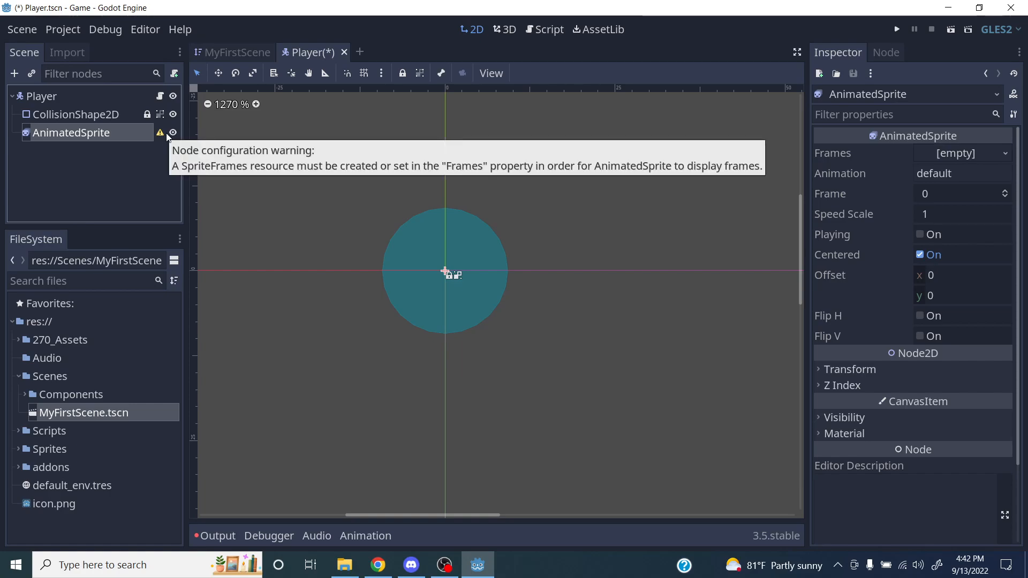
Step: Create a New SpriteFrames resource in the AnimatedSprite's Frames property
{"action": "left_click", "coordinate": [82, 137]}
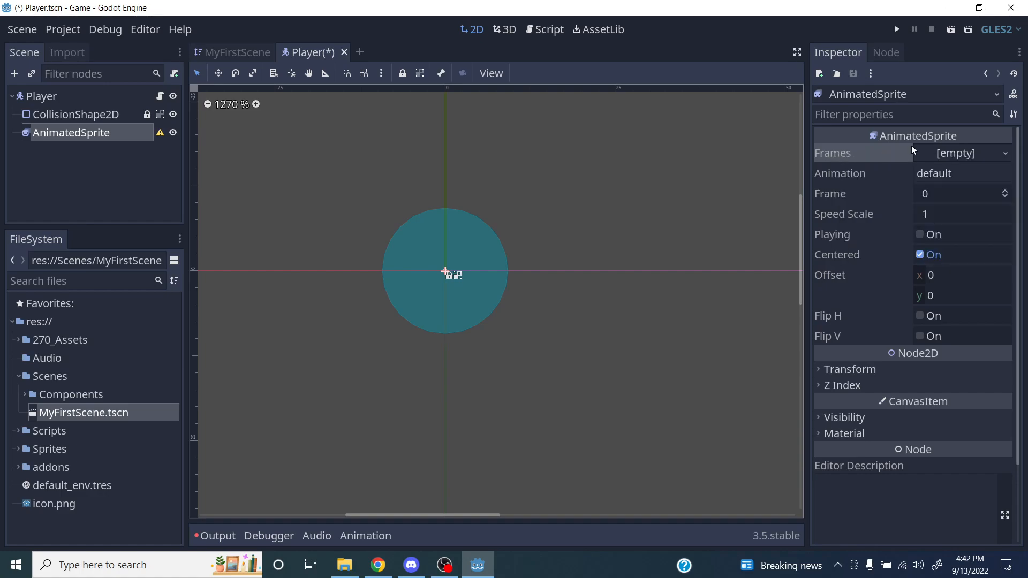
{"action": "left_click", "coordinate": [958, 153]}
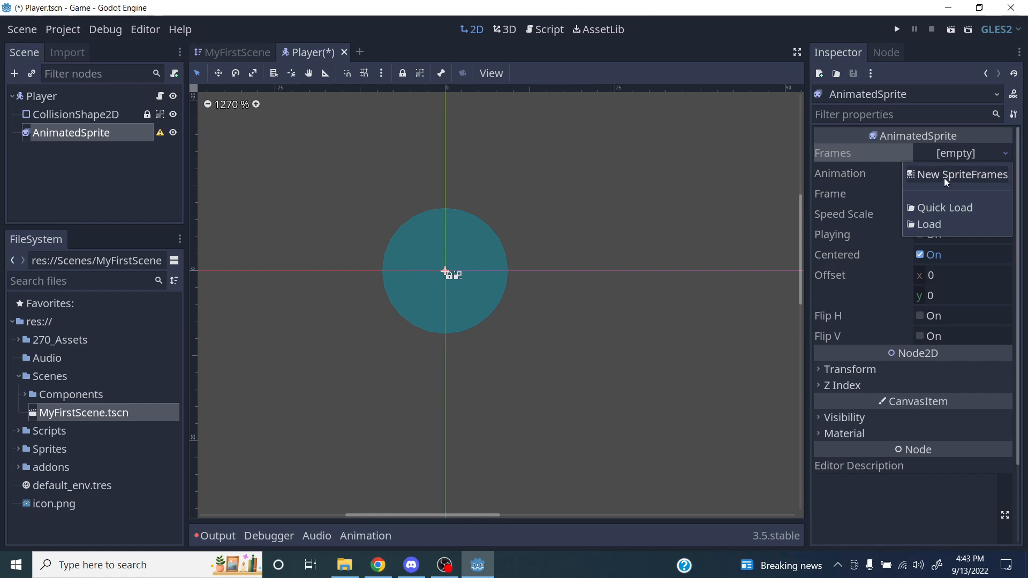
{"action": "left_click", "coordinate": [943, 178]}
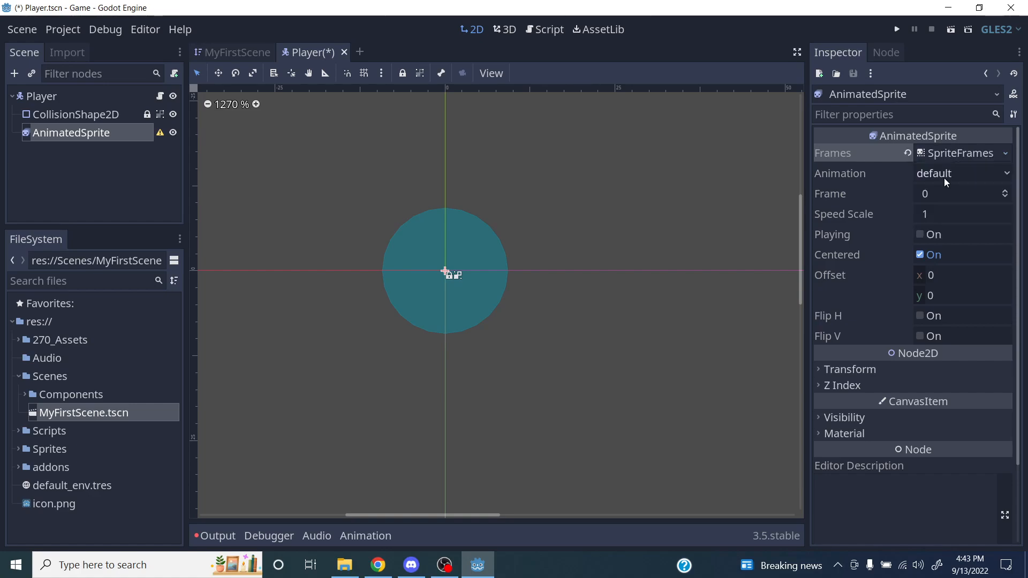
{"action": "left_click", "coordinate": [964, 154]}
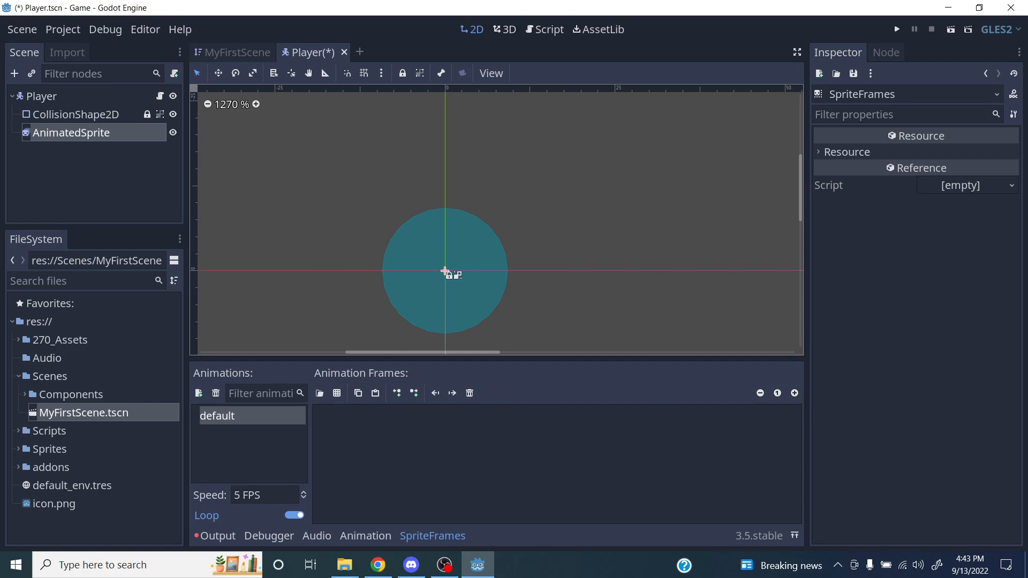
Step: Reselect AnimatedSprite and reopen its SpriteFrames resource to bring up the frames editor
{"action": "left_click", "coordinate": [337, 278]}
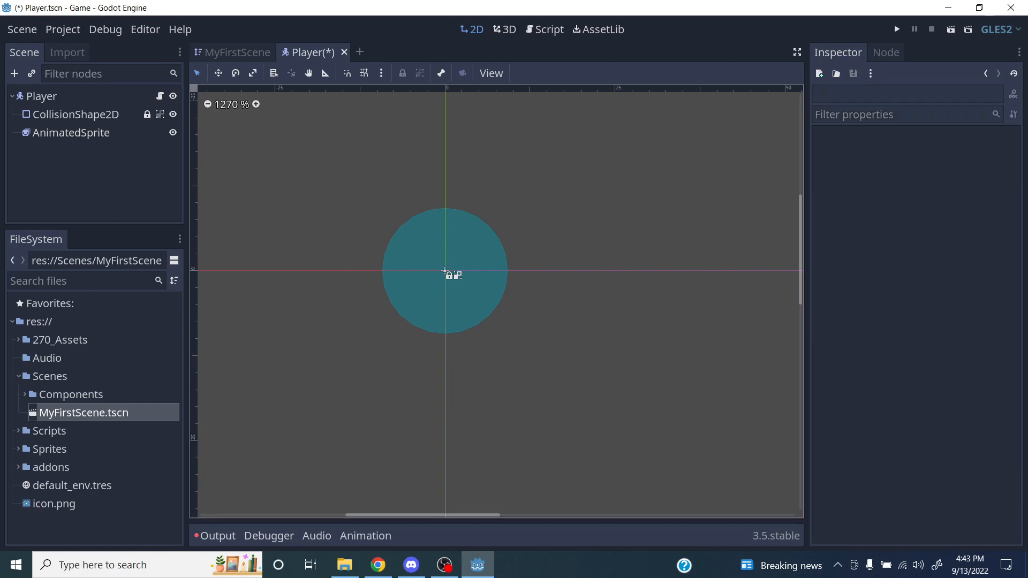
{"action": "left_click", "coordinate": [111, 136]}
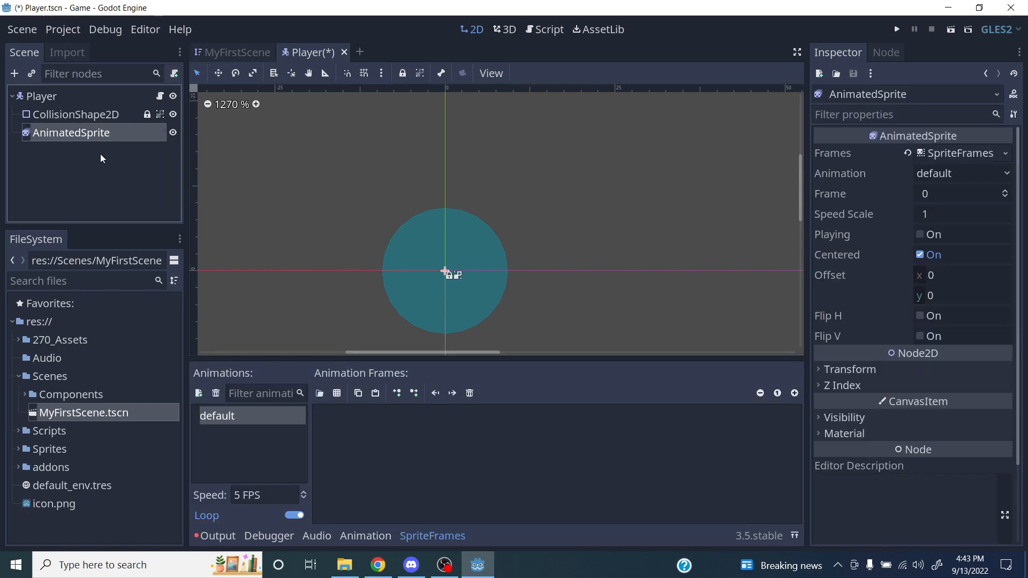
{"action": "left_click", "coordinate": [943, 156]}
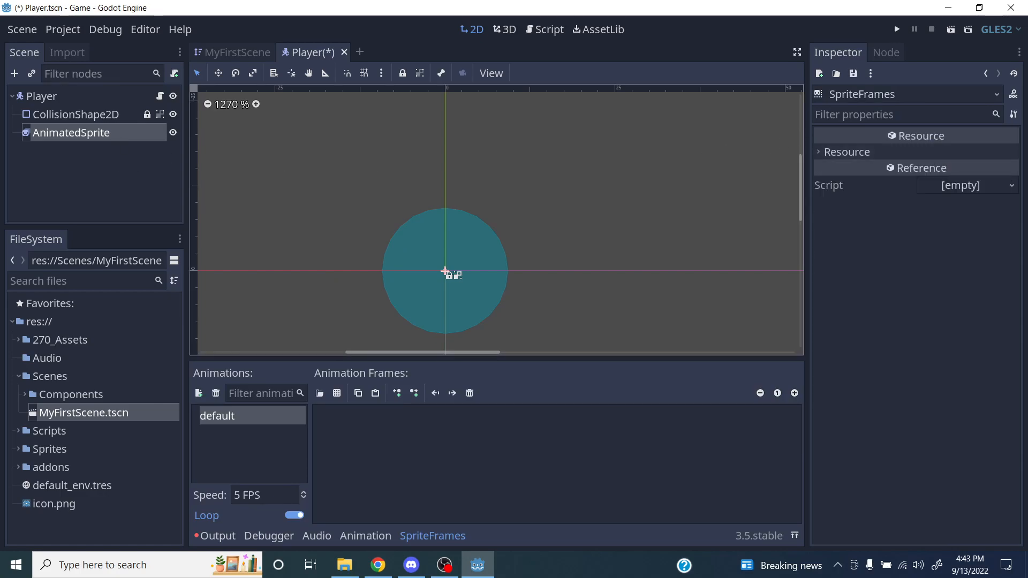
{"action": "left_click", "coordinate": [116, 132]}
{"action": "left_click", "coordinate": [942, 156]}
{"action": "left_click", "coordinate": [128, 161]}
{"action": "left_click", "coordinate": [99, 115]}
{"action": "left_click", "coordinate": [89, 135]}
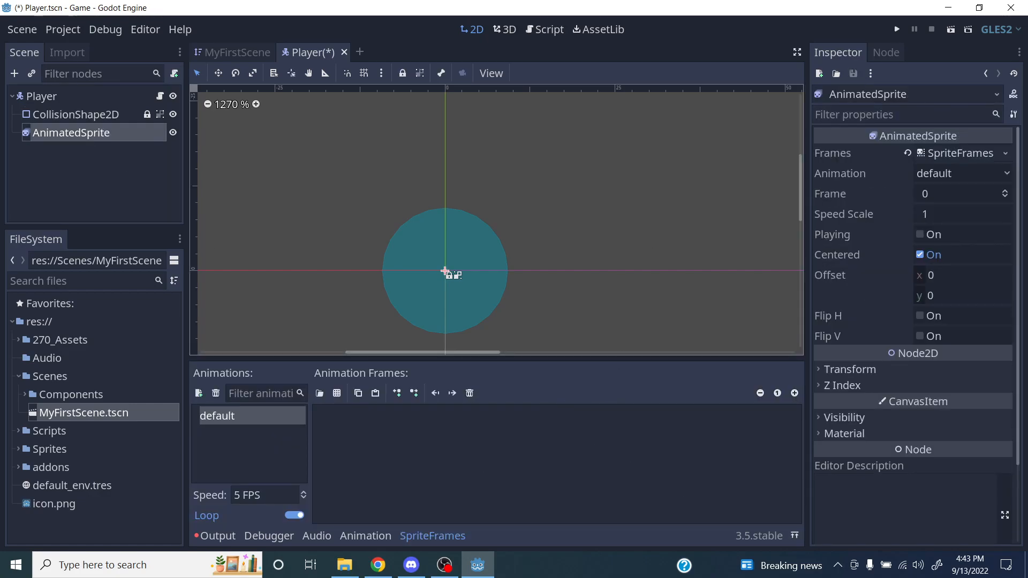
{"action": "left_click", "coordinate": [97, 99]}
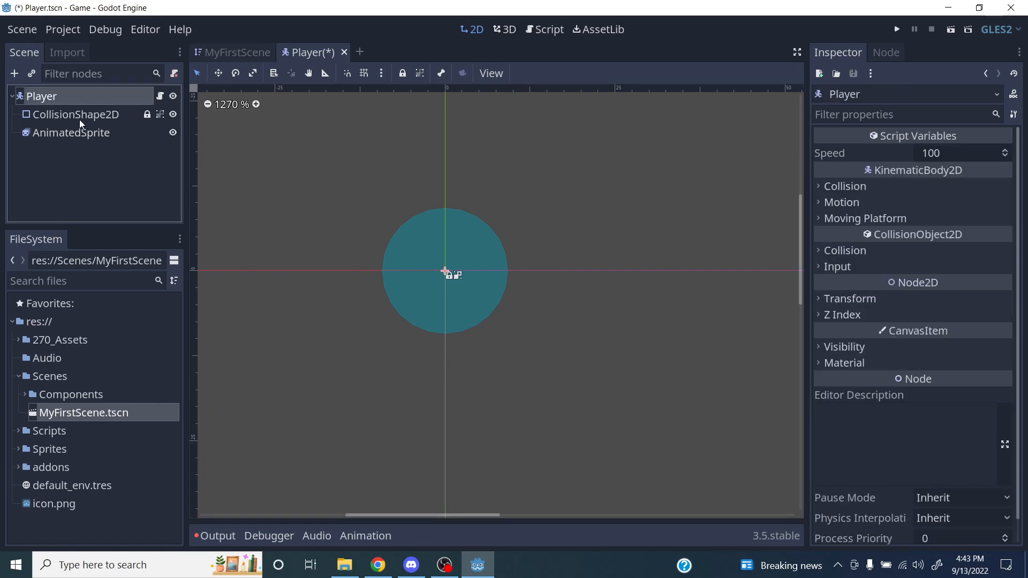
{"action": "left_click", "coordinate": [80, 119]}
{"action": "left_click", "coordinate": [78, 135]}
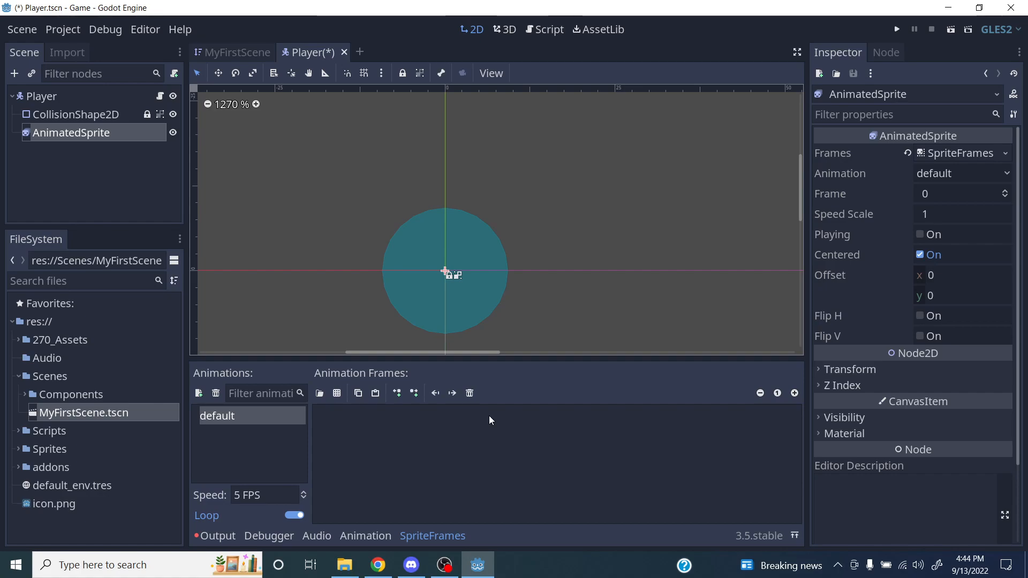
Step: Rename the SpriteFrames 'default' animation to 'Idle'
{"action": "left_click", "coordinate": [211, 427]}
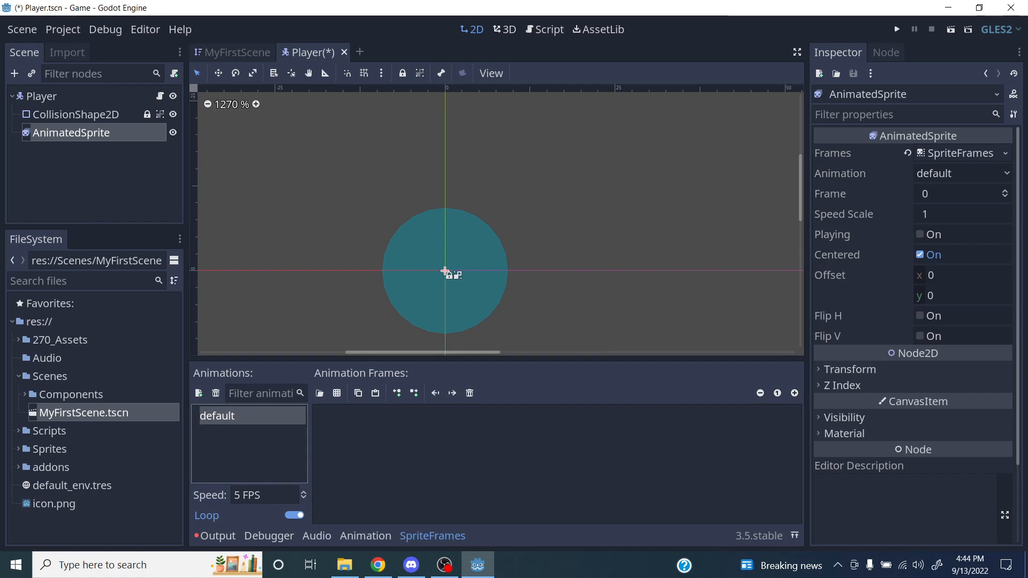
{"action": "left_click", "coordinate": [239, 444]}
{"action": "left_click", "coordinate": [235, 415]}
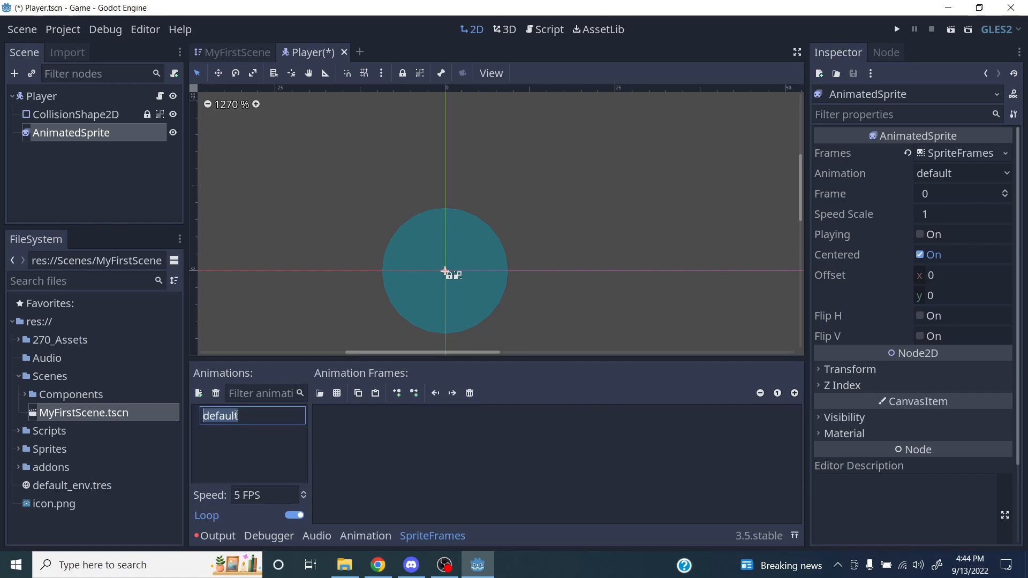
{"action": "type", "text": "Idle"}
{"action": "key", "text": "Return"}
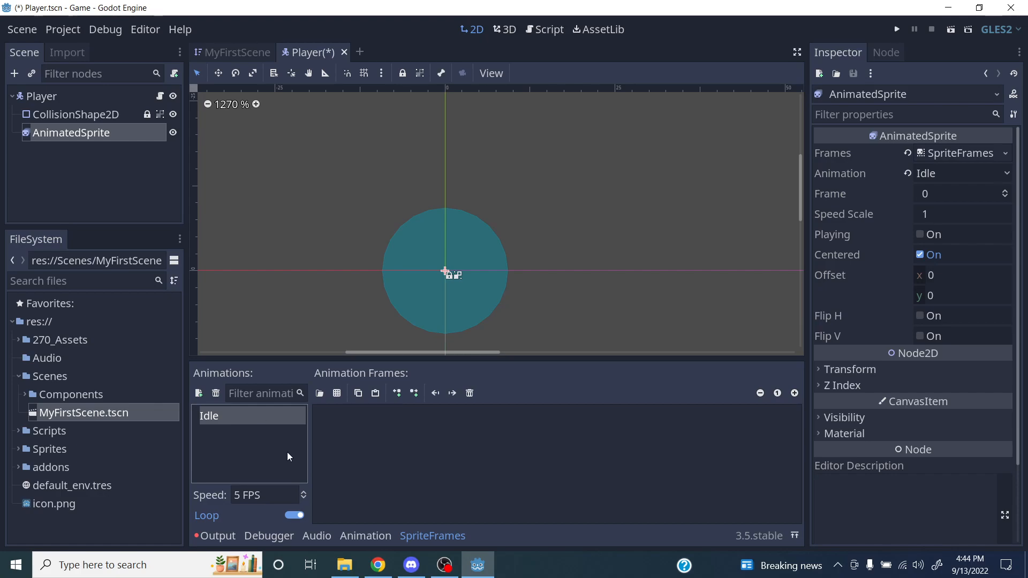
{"action": "left_click", "coordinate": [405, 434]}
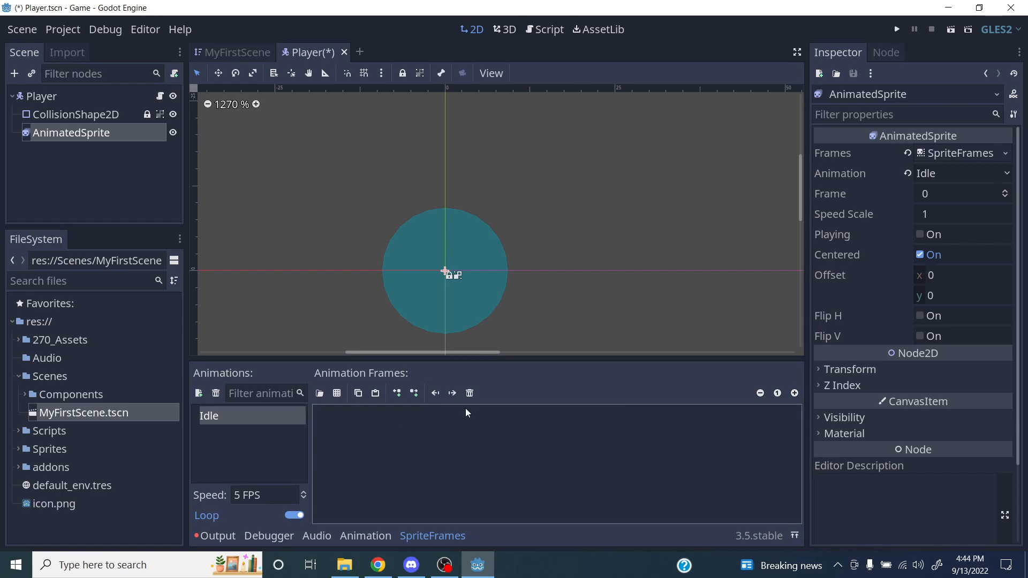
Step: Choose res://Sprites/character_idle.png as the sprite sheet for Idle's frames
{"action": "left_click", "coordinate": [338, 395]}
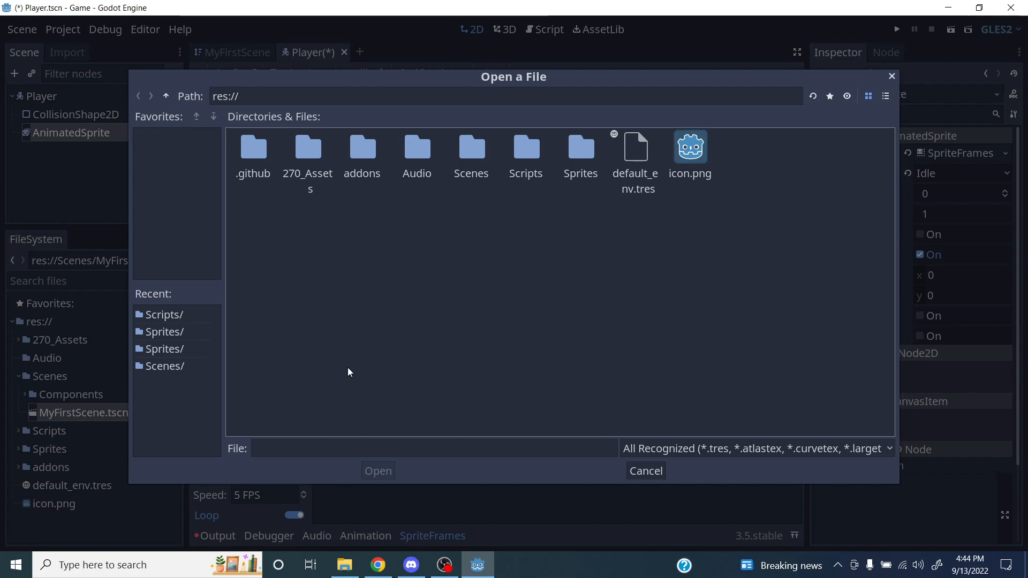
{"action": "double_click", "coordinate": [581, 153]}
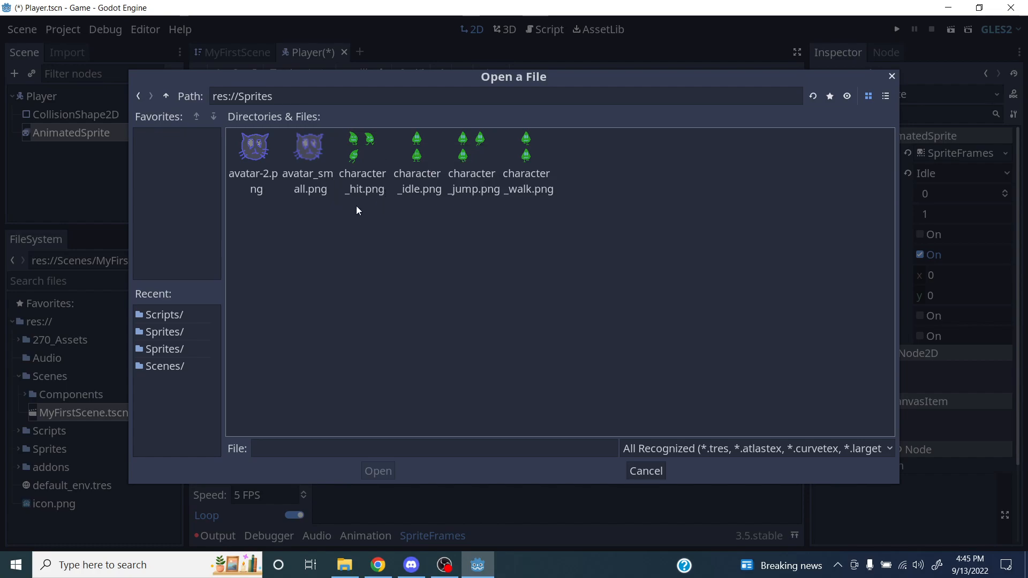
{"action": "left_click", "coordinate": [413, 155]}
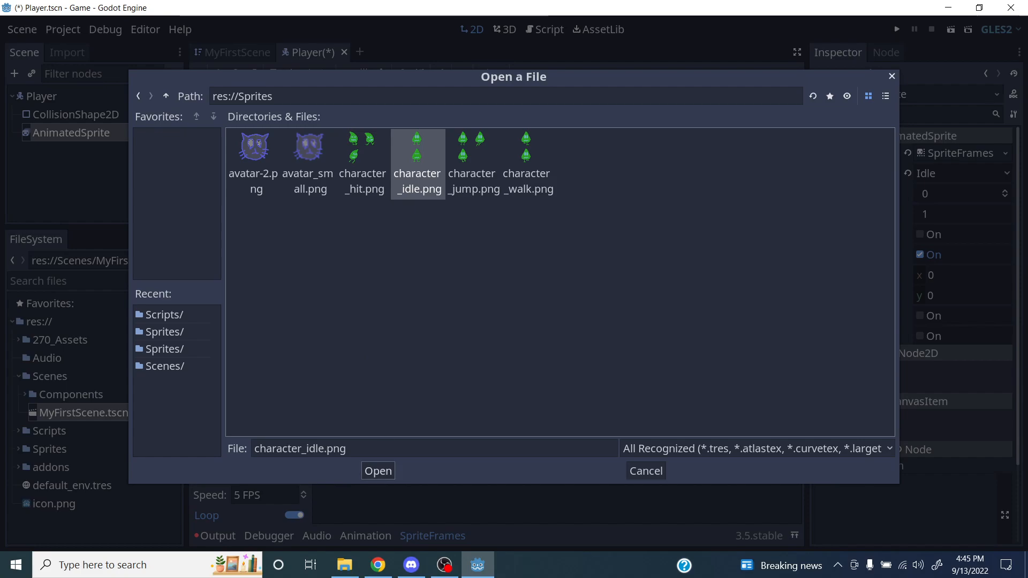
{"action": "left_click", "coordinate": [386, 471]}
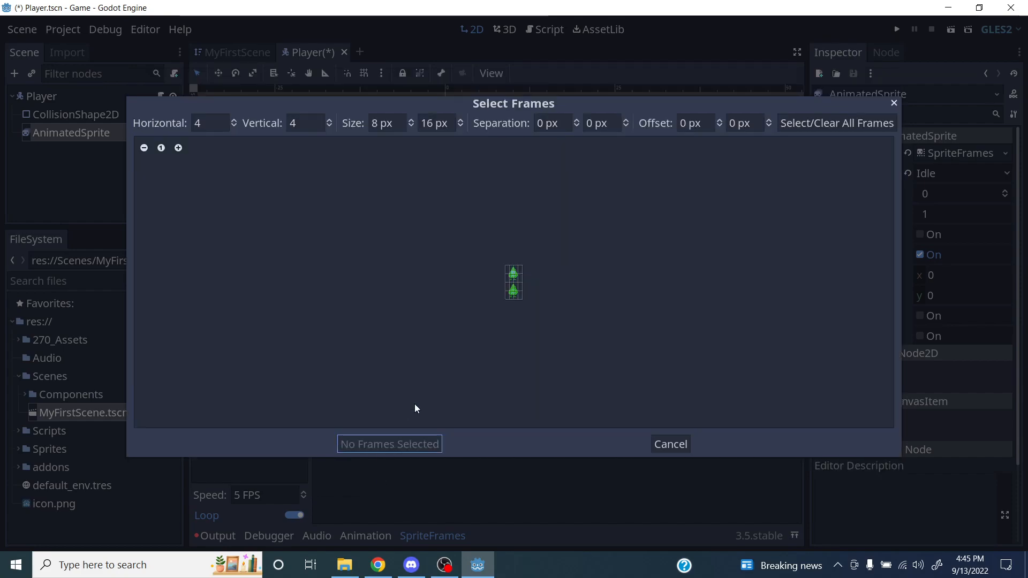
Step: Zoom the sheet preview, slice it 1 column by 2 rows, and select both leaf frames
{"action": "left_click", "coordinate": [178, 148]}
{"action": "left_click", "coordinate": [178, 147]}
{"action": "left_click", "coordinate": [179, 147]}
{"action": "left_click", "coordinate": [178, 148]}
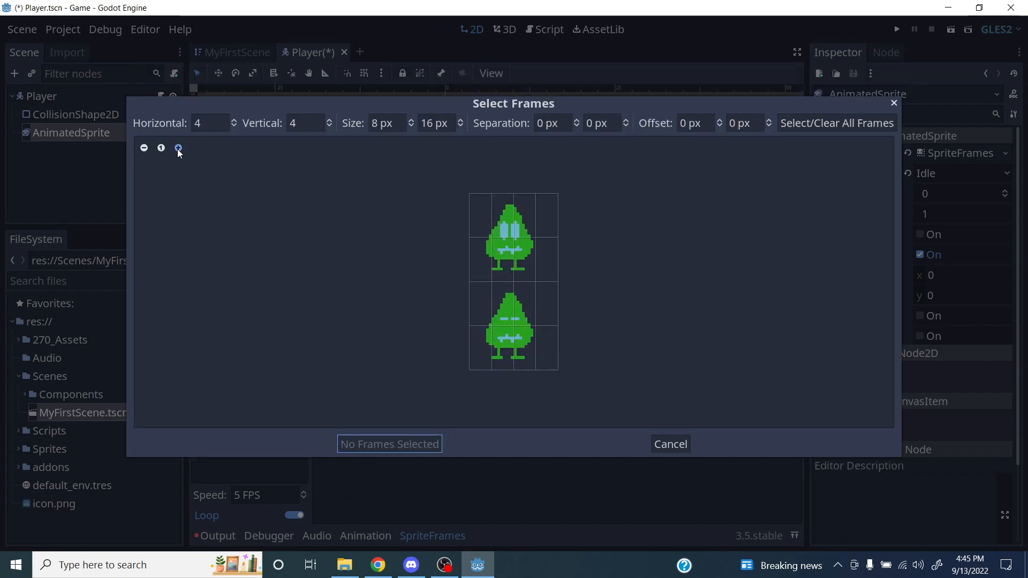
{"action": "left_click", "coordinate": [178, 148]}
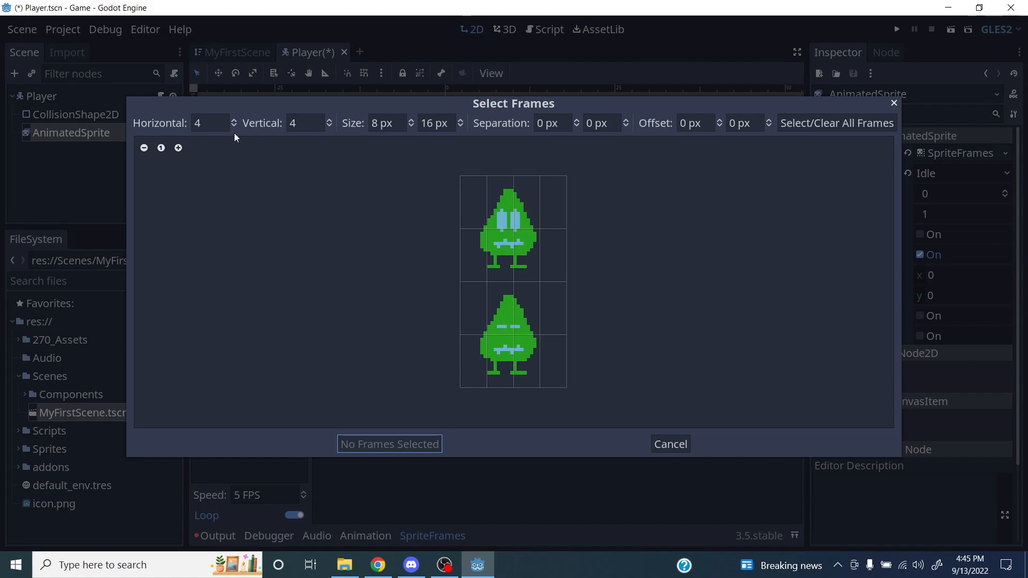
{"action": "left_click_drag", "start_coordinate": [236, 129], "coordinate": [236, 143]}
{"action": "left_click", "coordinate": [329, 126]}
{"action": "left_click", "coordinate": [329, 126]}
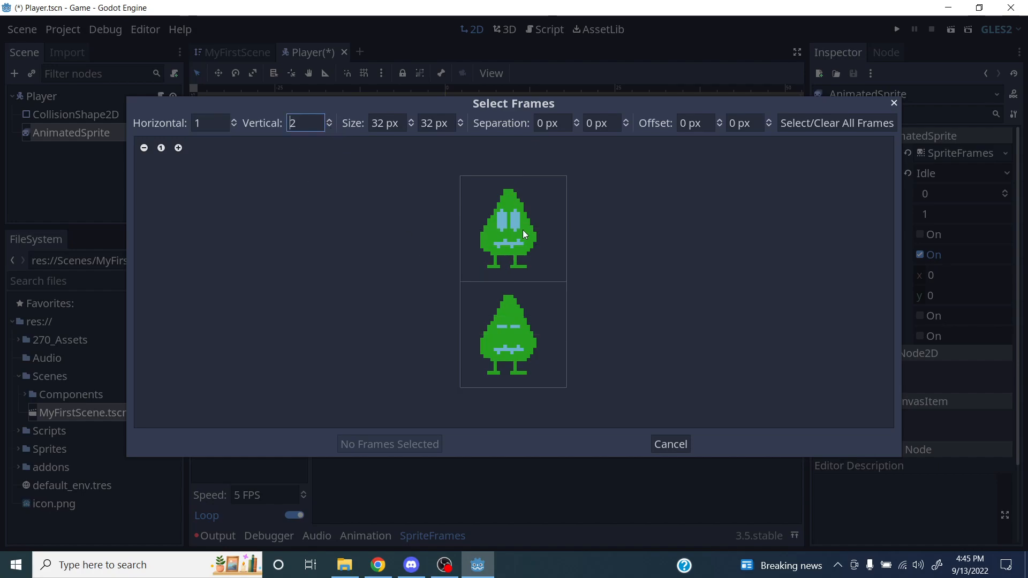
{"action": "left_click", "coordinate": [533, 241]}
{"action": "left_click", "coordinate": [527, 299]}
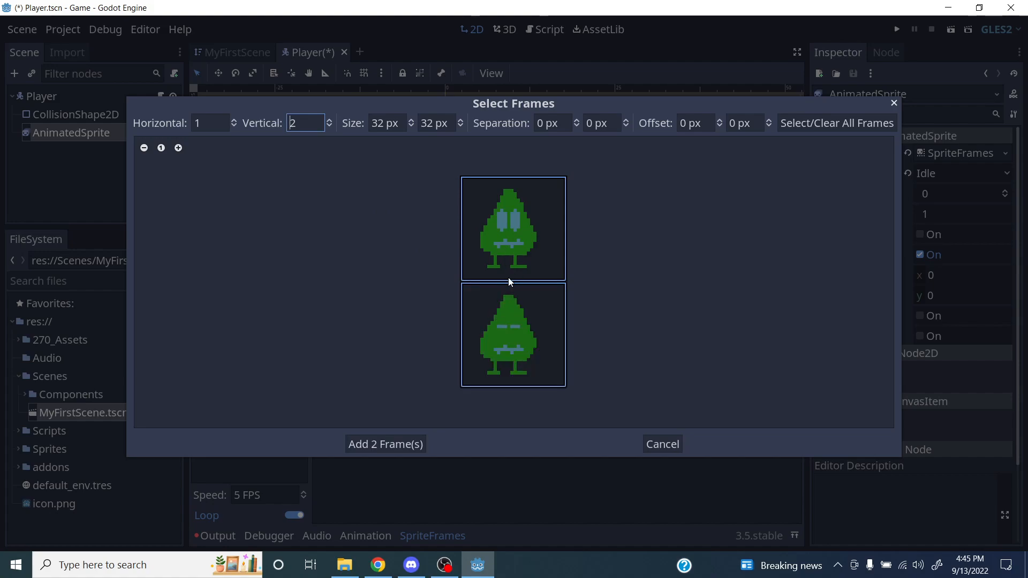
Step: Return to the 1×2 grid of 32×32 cells and add both leaf frames to Idle
{"action": "left_click", "coordinate": [329, 121]}
{"action": "left_click", "coordinate": [330, 121]}
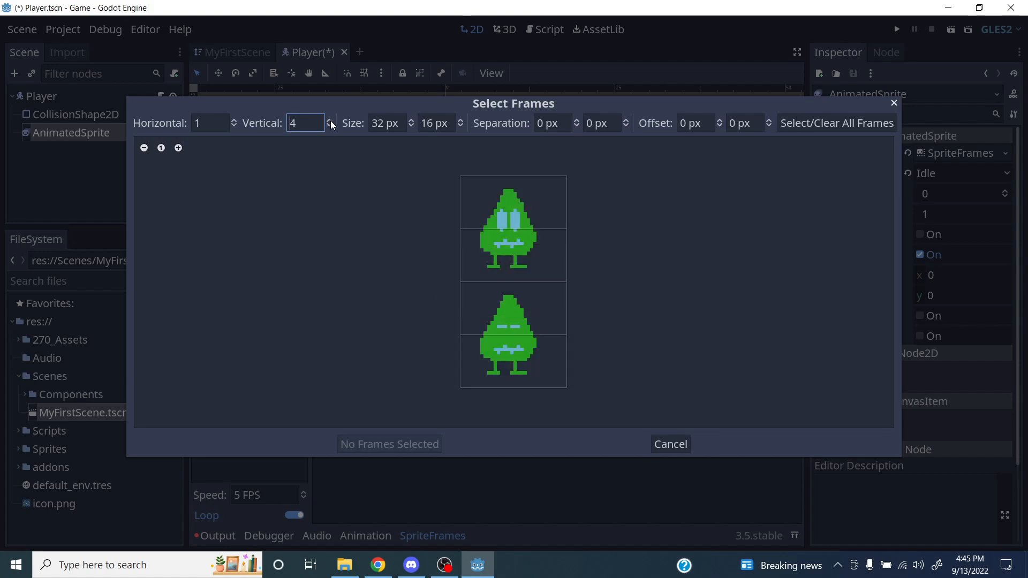
{"action": "left_click", "coordinate": [505, 224]}
{"action": "left_click", "coordinate": [506, 251]}
{"action": "left_click", "coordinate": [502, 304]}
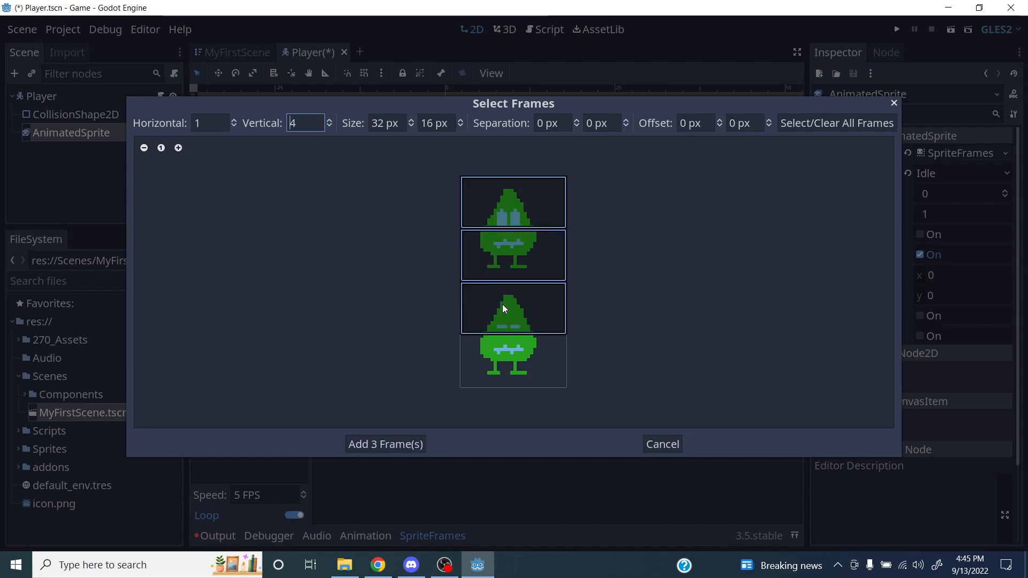
{"action": "left_click", "coordinate": [504, 368]}
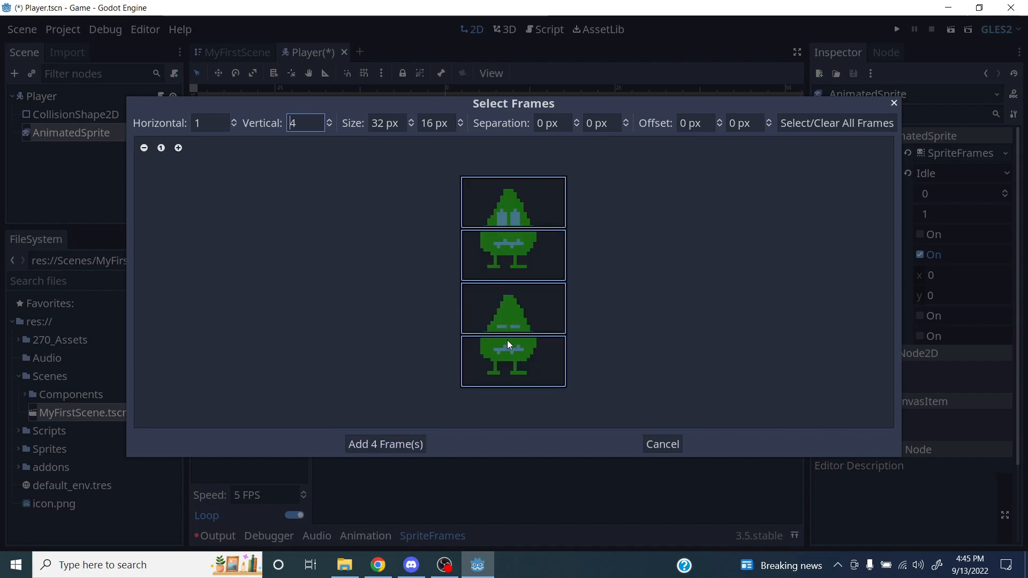
{"action": "left_click", "coordinate": [329, 127]}
{"action": "left_click", "coordinate": [329, 127]}
{"action": "left_click", "coordinate": [548, 268]}
{"action": "left_click", "coordinate": [534, 303]}
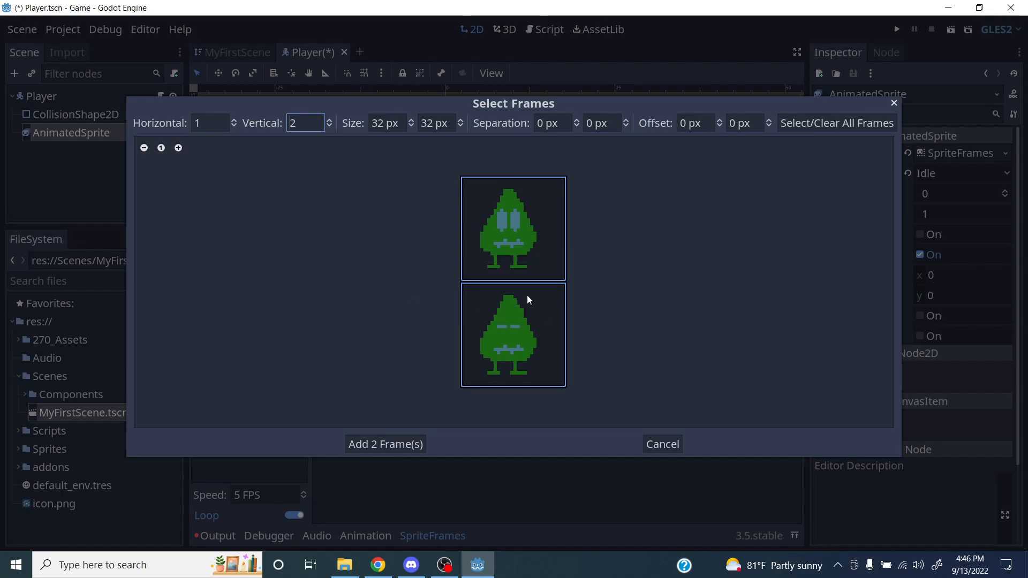
{"action": "left_click", "coordinate": [388, 444]}
{"action": "key", "text": "f"}
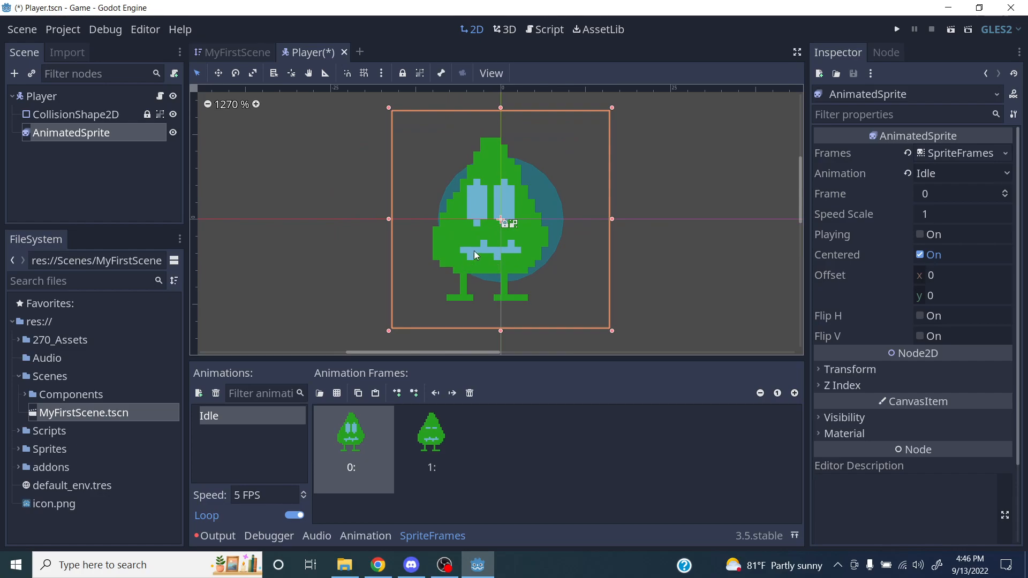
Step: Shrink the CollisionShape2D circle radius to fit inside the leaf sprite
{"action": "left_click_drag", "start_coordinate": [474, 250], "coordinate": [487, 244]}
{"action": "left_click_drag", "start_coordinate": [571, 240], "coordinate": [509, 248]}
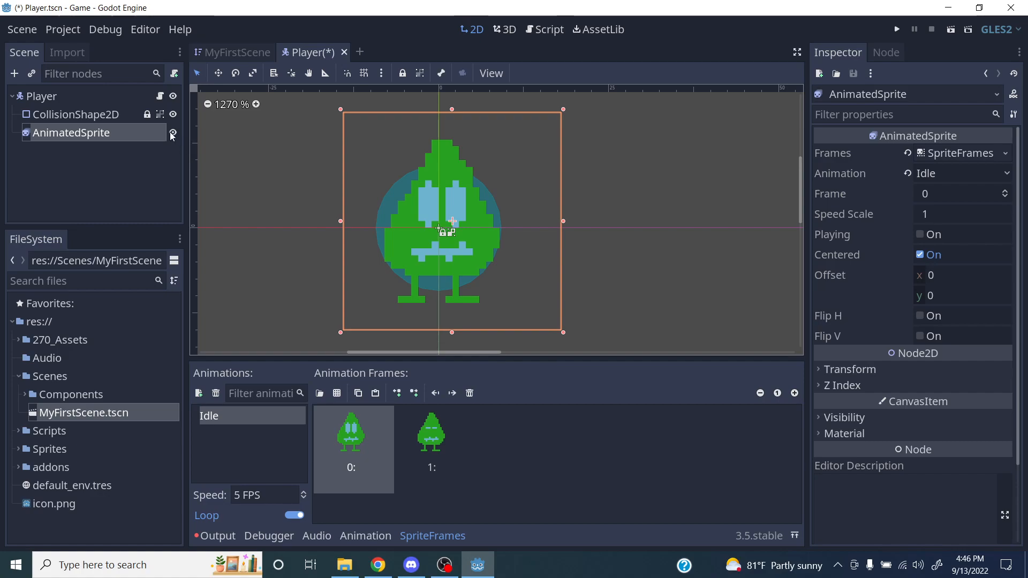
{"action": "left_click", "coordinate": [127, 110]}
{"action": "left_click_drag", "start_coordinate": [502, 229], "coordinate": [487, 228]}
Step: Reorder the Scene tree so AnimatedSprite sits below CollisionShape2D, then reselect it
{"action": "left_click_drag", "start_coordinate": [123, 115], "coordinate": [63, 140]}
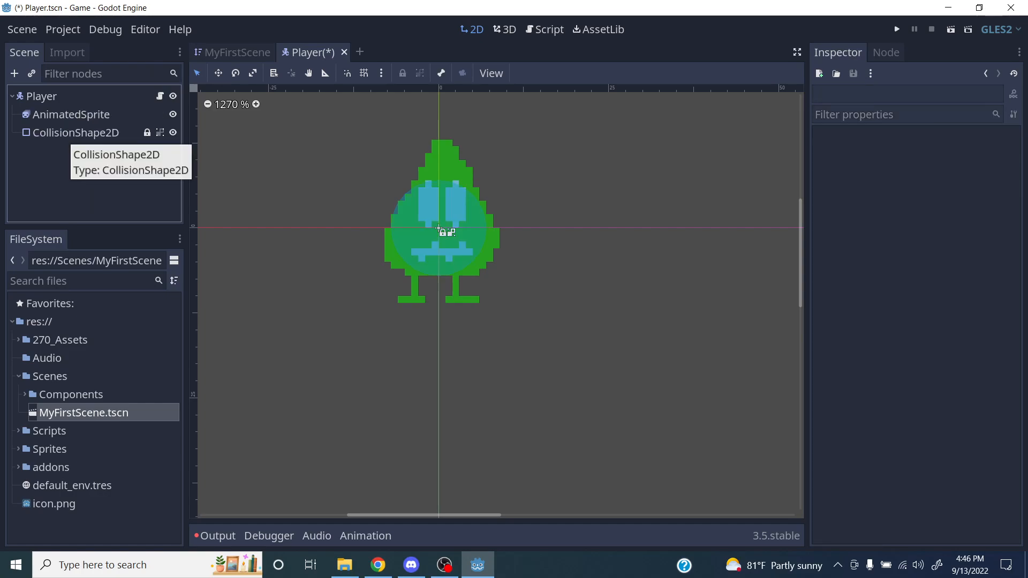
{"action": "left_click", "coordinate": [107, 115]}
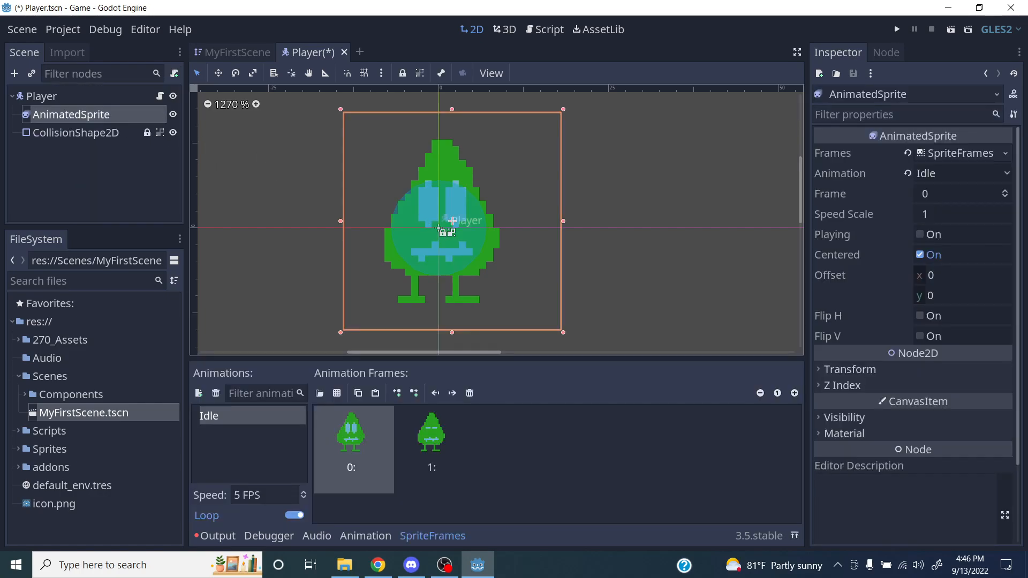
{"action": "left_click_drag", "start_coordinate": [435, 227], "coordinate": [435, 227]}
{"action": "left_click_drag", "start_coordinate": [77, 119], "coordinate": [77, 136]}
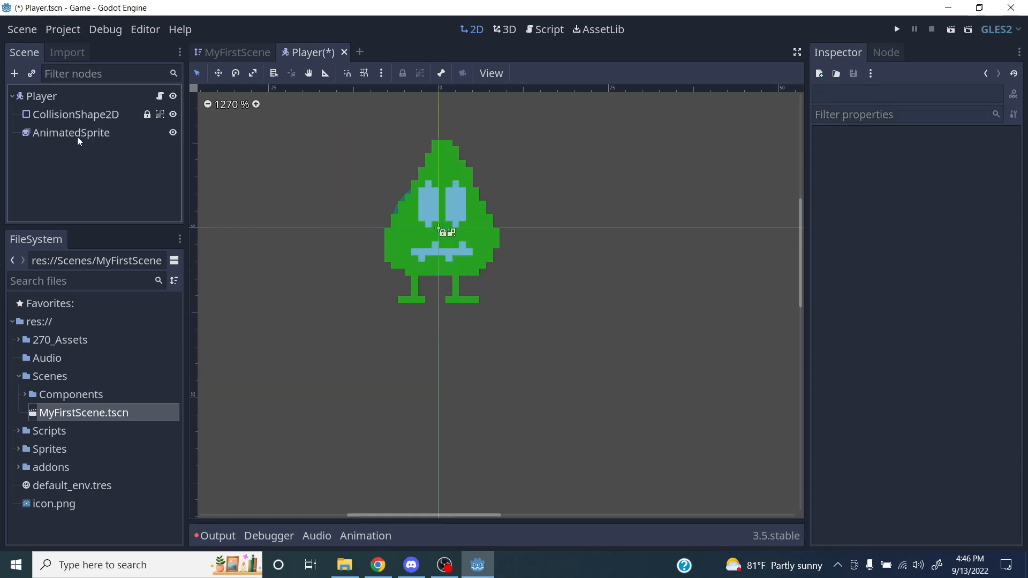
{"action": "left_click", "coordinate": [116, 138]}
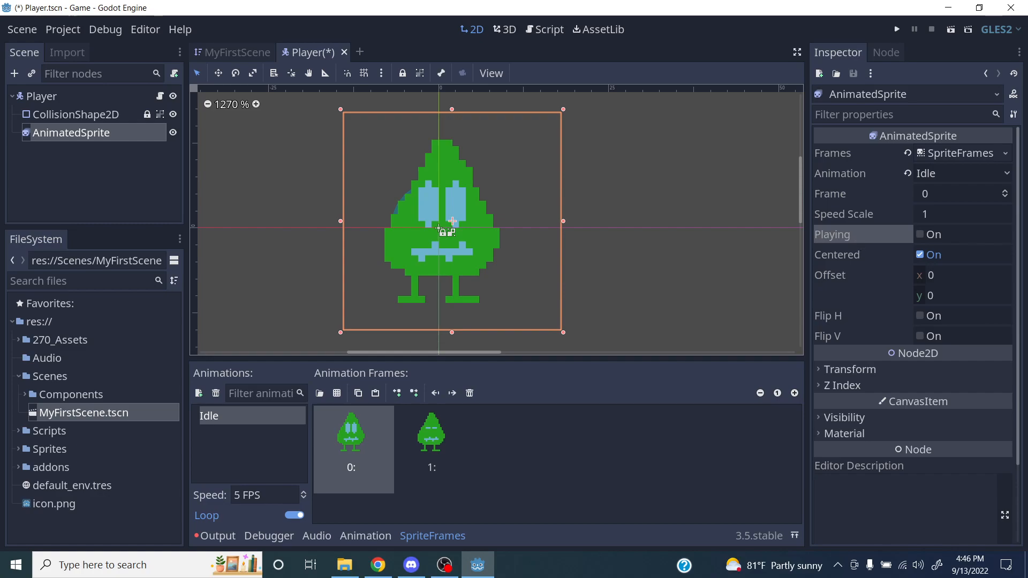
Step: Enable Playing on the AnimatedSprite so Idle loops, and copy frame 0
{"action": "left_click", "coordinate": [922, 236]}
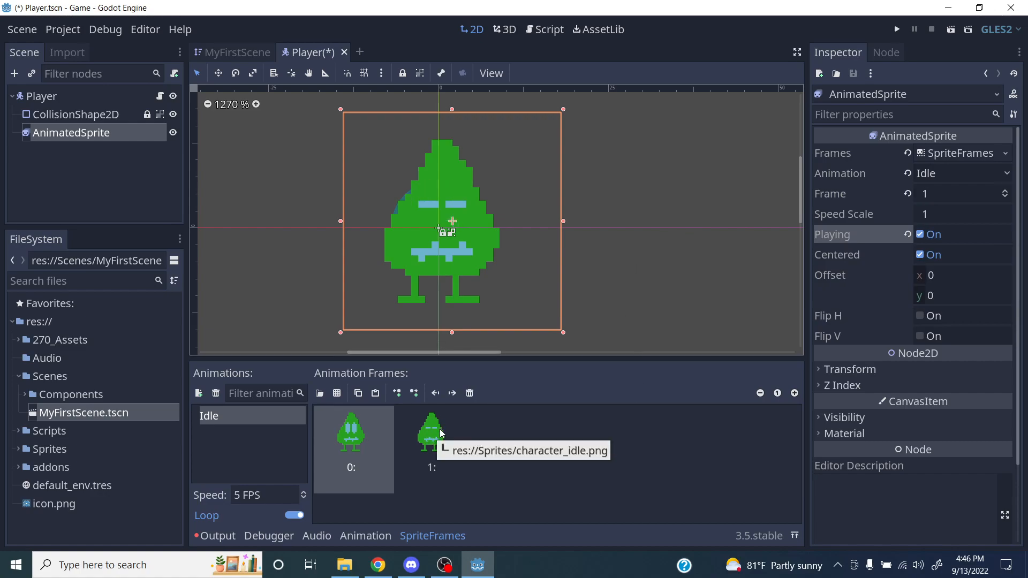
{"action": "left_click", "coordinate": [363, 441]}
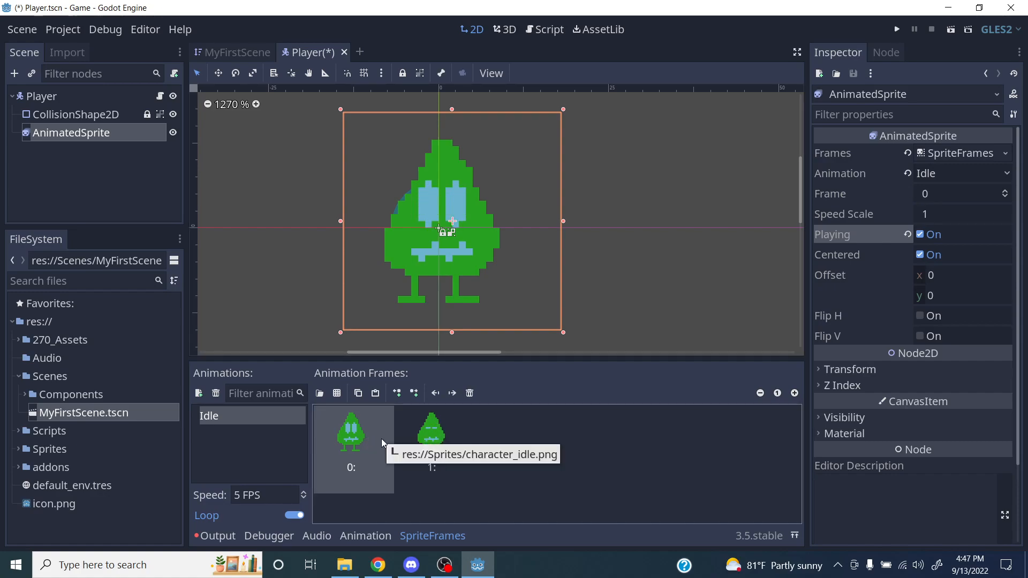
Step: Paste frame copies to build Idle frames 0–9, with closed-eye blinks at frames 1 and 5
{"action": "left_click", "coordinate": [359, 394]}
{"action": "left_click", "coordinate": [375, 393]}
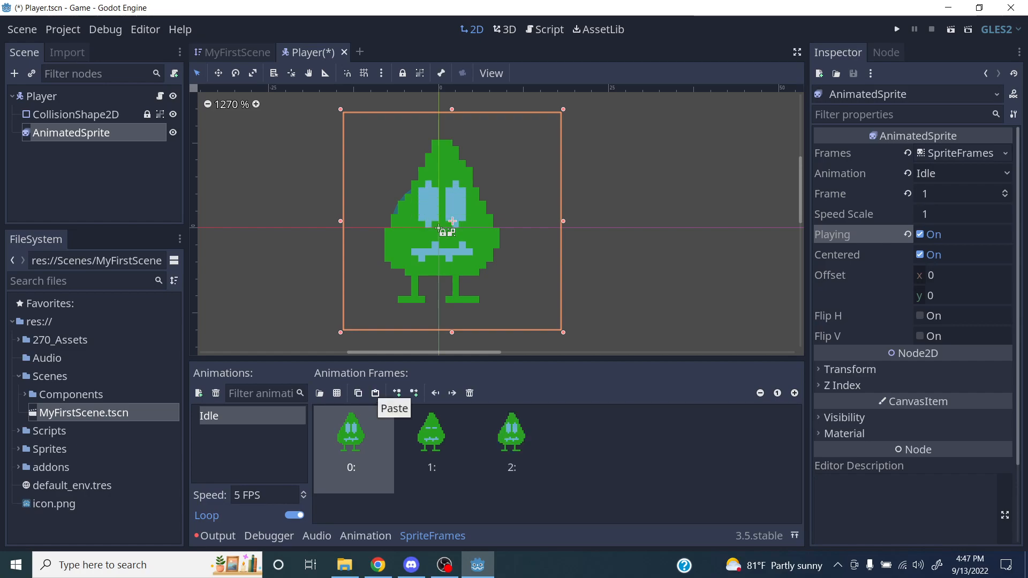
{"action": "left_click", "coordinate": [375, 394]}
{"action": "left_click", "coordinate": [375, 394]}
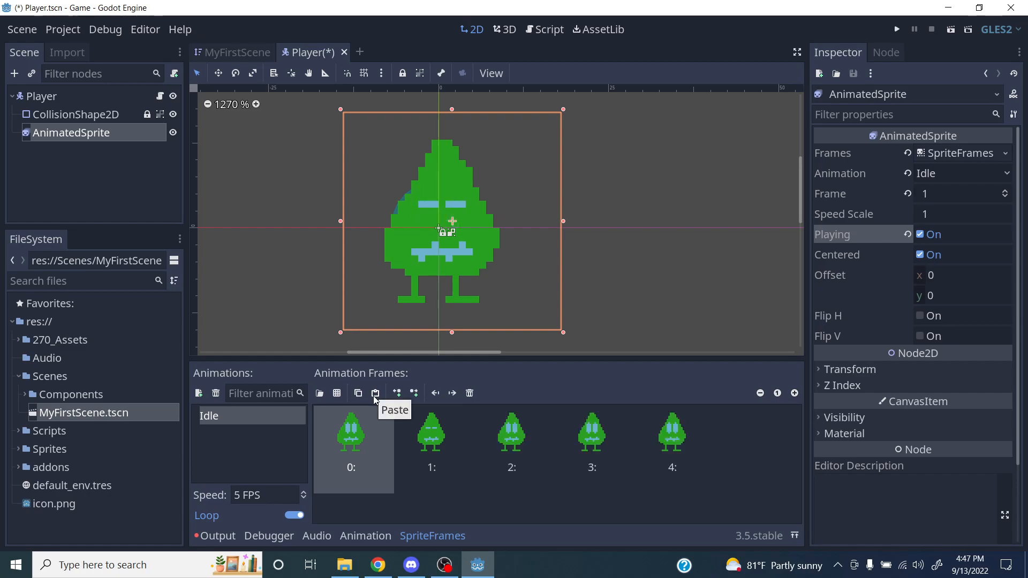
{"action": "left_click", "coordinate": [417, 435]}
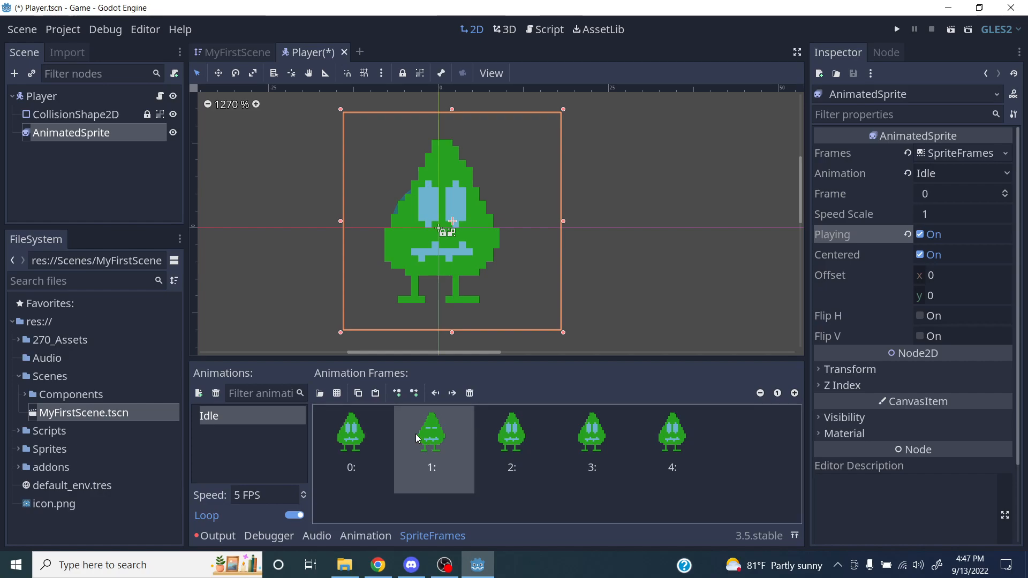
{"action": "left_click", "coordinate": [358, 394]}
{"action": "left_click", "coordinate": [374, 394]}
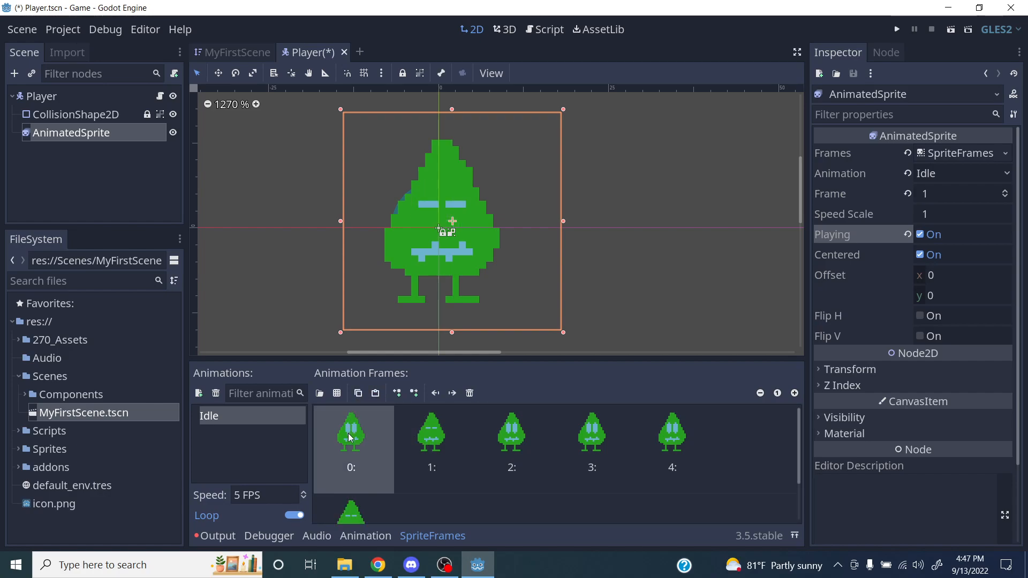
{"action": "left_click", "coordinate": [358, 393]}
{"action": "left_click", "coordinate": [376, 394]}
{"action": "left_click", "coordinate": [375, 394]}
{"action": "left_click", "coordinate": [375, 394]}
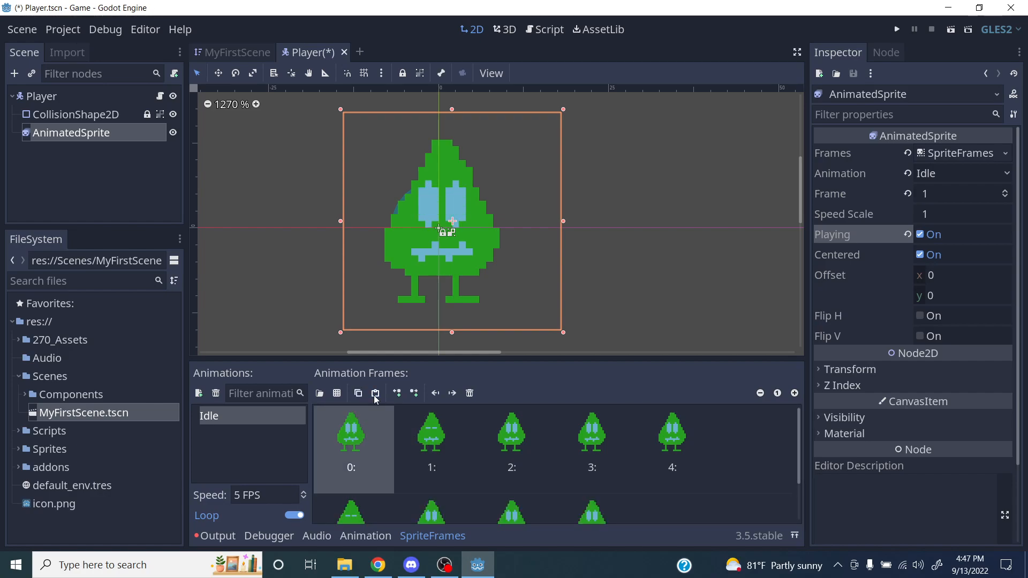
{"action": "left_click", "coordinate": [375, 395]}
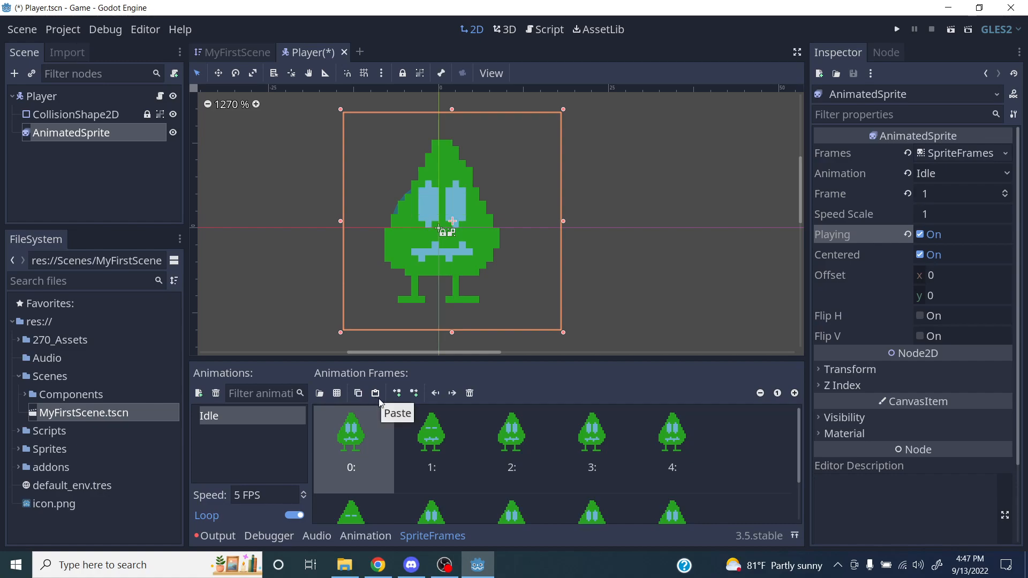
Step: Review the Idle frame list and keep Loop enabled
{"action": "scroll", "coordinate": [359, 455], "scroll_direction": "down", "scroll_amount": 1}
{"action": "scroll", "coordinate": [380, 446], "scroll_direction": "down", "scroll_amount": 1}
{"action": "scroll", "coordinate": [380, 445], "scroll_direction": "up", "scroll_amount": 2}
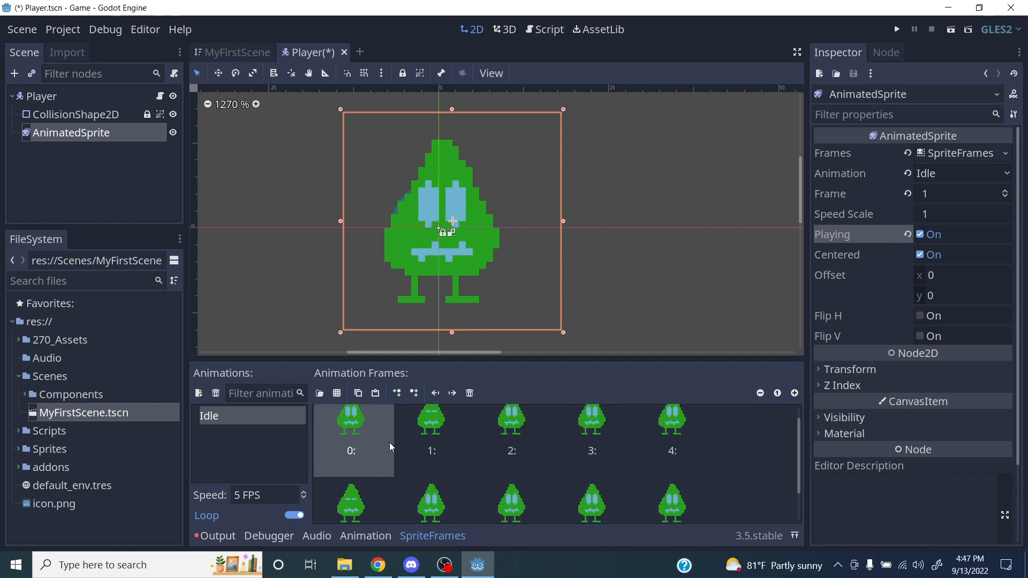
{"action": "scroll", "coordinate": [426, 430], "scroll_direction": "down", "scroll_amount": 1}
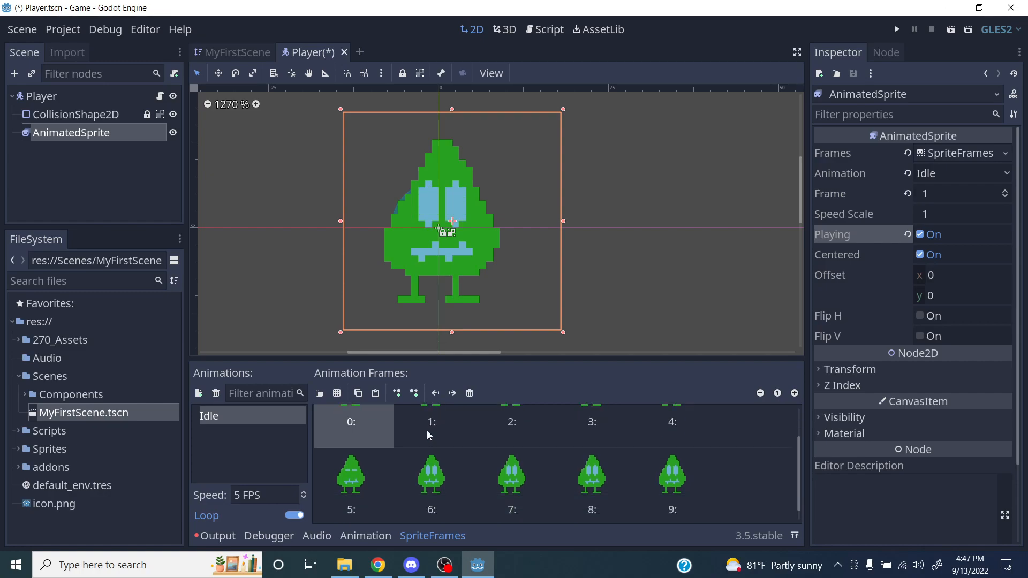
{"action": "scroll", "coordinate": [426, 431], "scroll_direction": "up", "scroll_amount": 2}
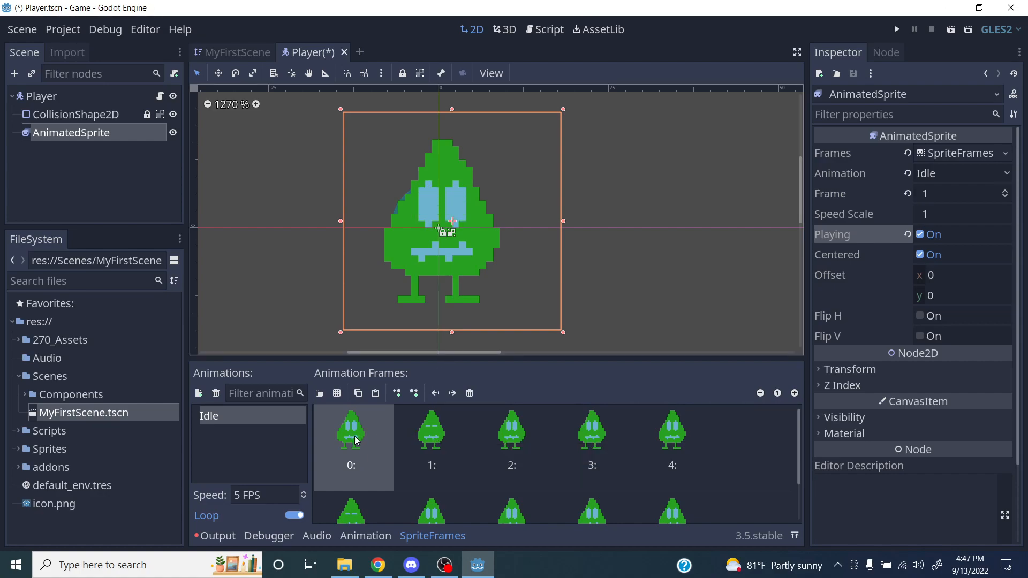
{"action": "scroll", "coordinate": [412, 443], "scroll_direction": "down", "scroll_amount": 2}
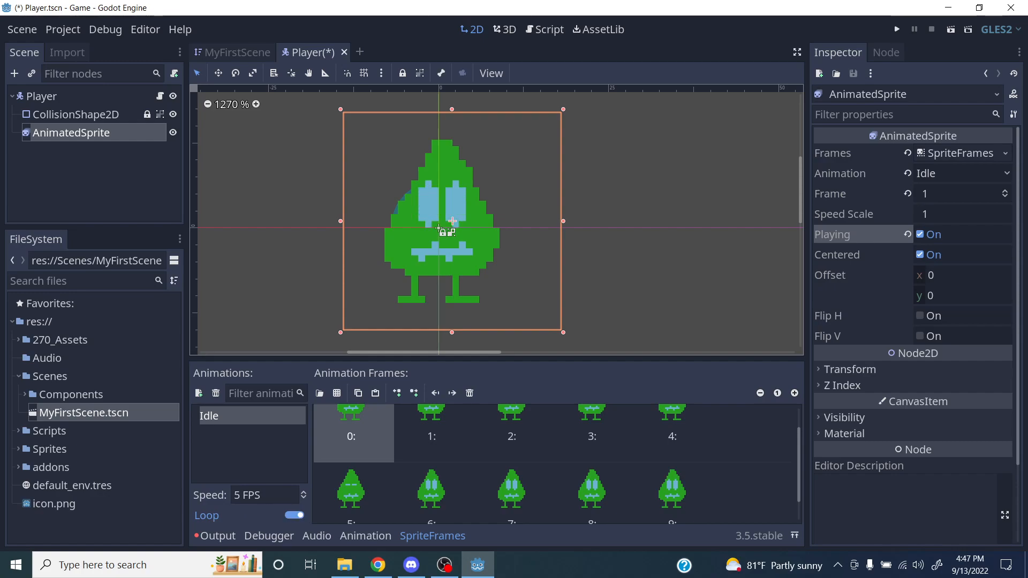
{"action": "left_click", "coordinate": [231, 520]}
{"action": "left_click", "coordinate": [230, 520]}
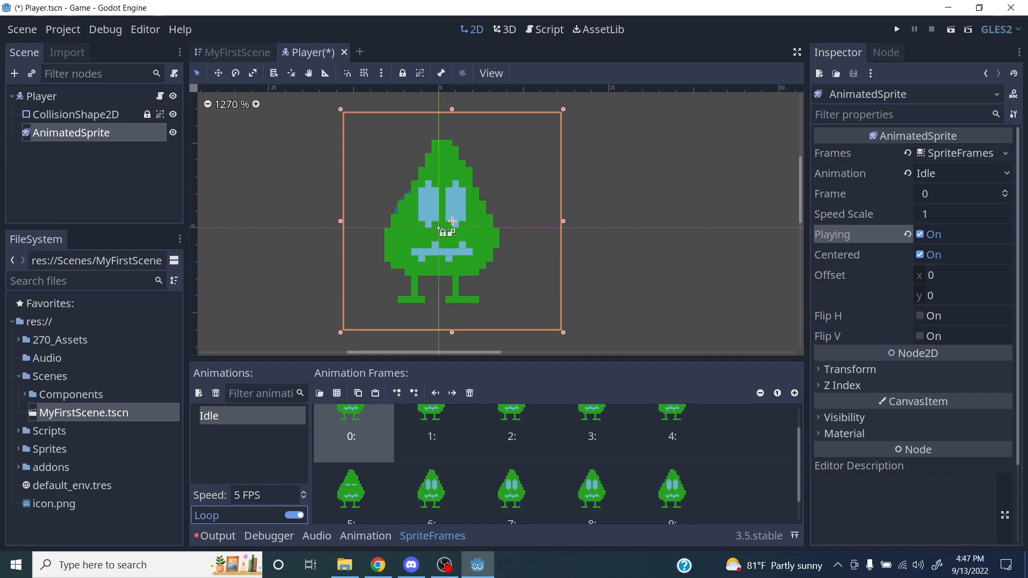
{"action": "left_click", "coordinate": [262, 458]}
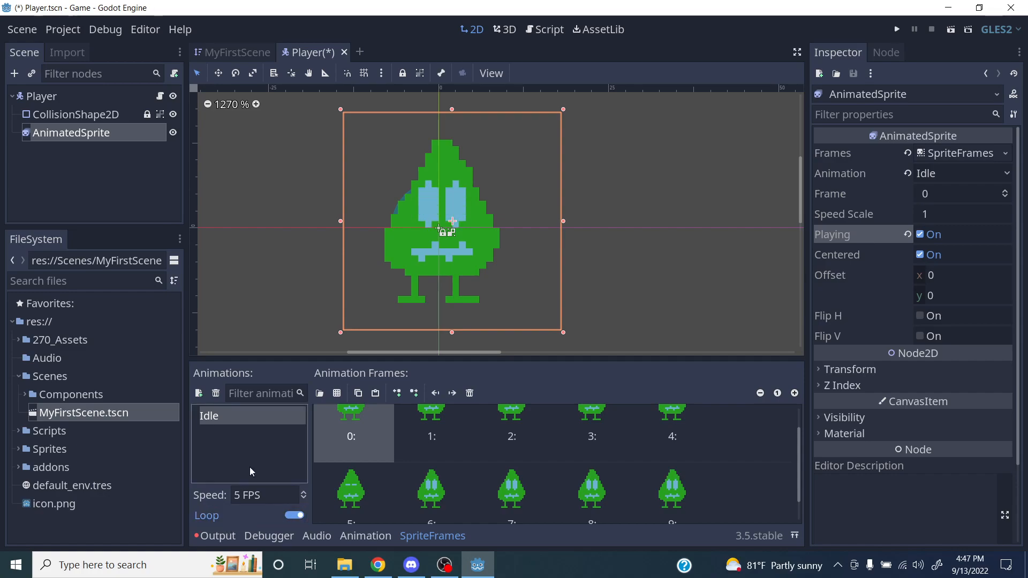
{"action": "scroll", "coordinate": [424, 467], "scroll_direction": "up", "scroll_amount": 2}
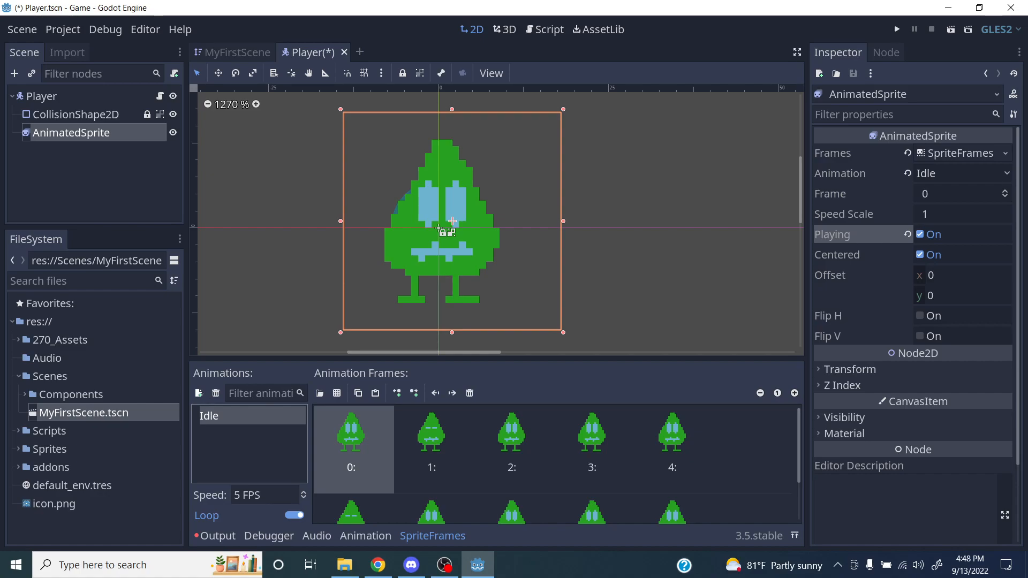
Step: Add a new animation named 'Walk' and start loading its frames from a sprite sheet
{"action": "left_click", "coordinate": [199, 394]}
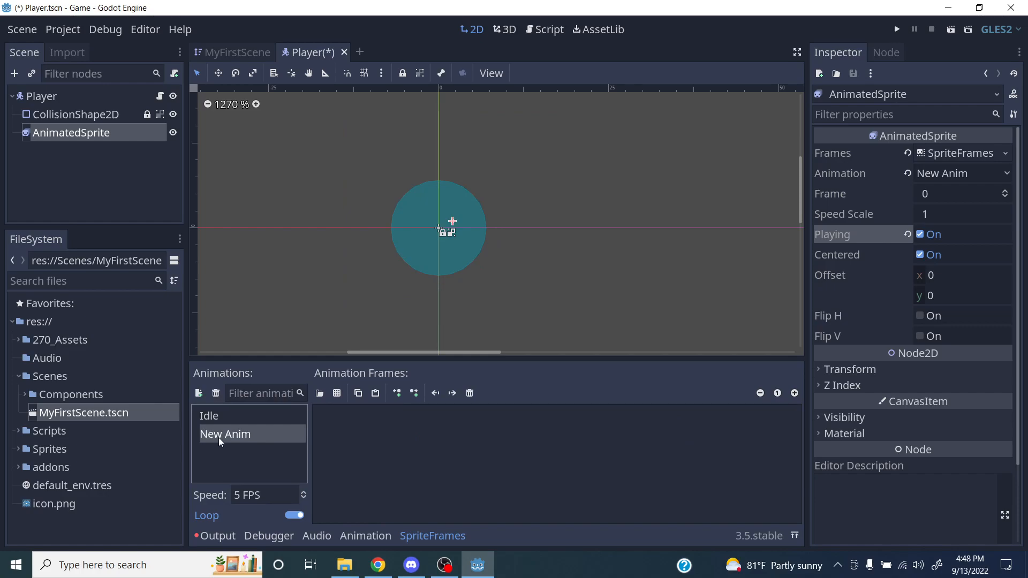
{"action": "double_click", "coordinate": [219, 436]}
{"action": "type", "text": "Walk"}
{"action": "key", "text": "Return"}
{"action": "double_click", "coordinate": [237, 433]}
{"action": "left_click", "coordinate": [268, 464]}
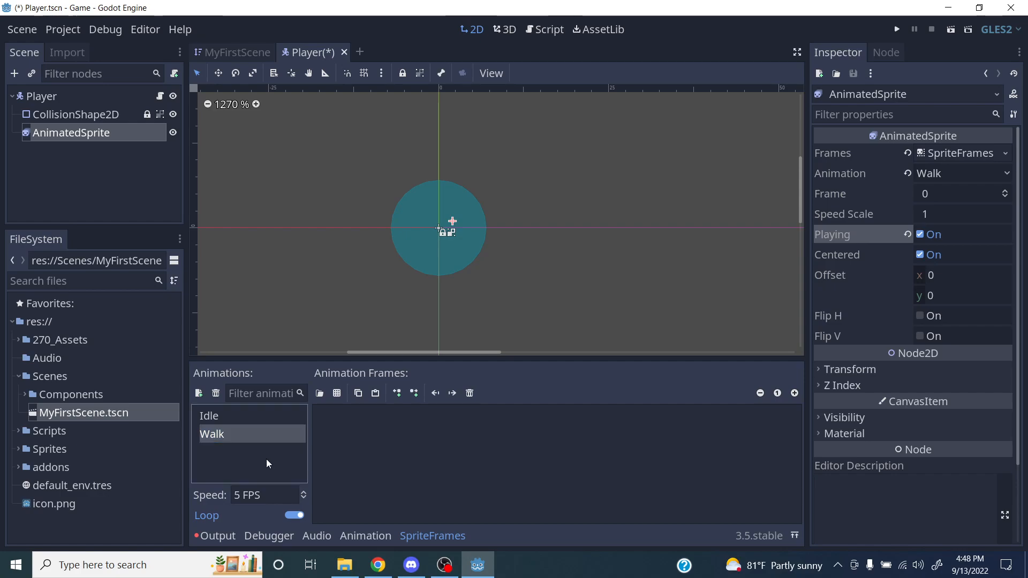
{"action": "left_click", "coordinate": [319, 393]}
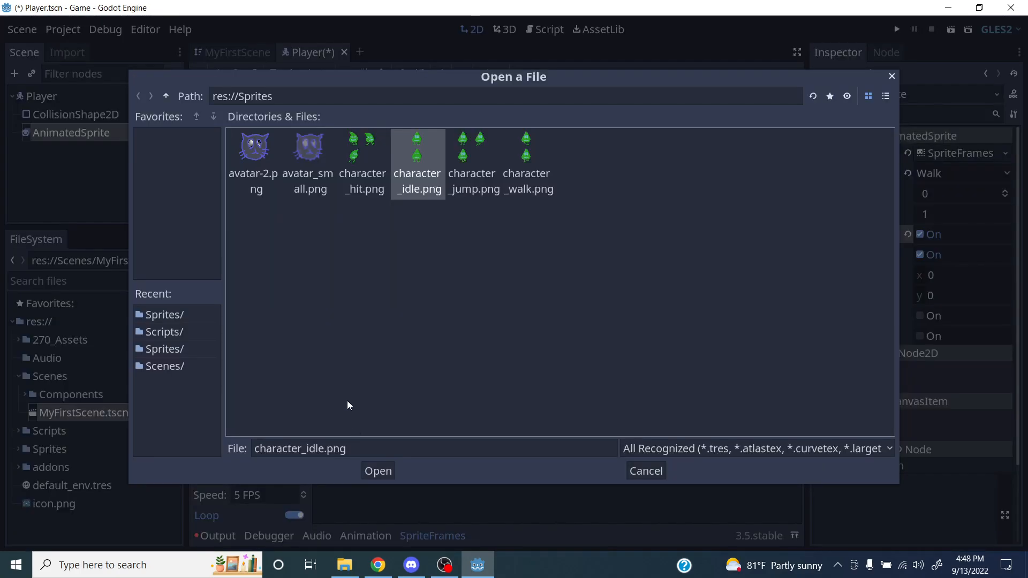
Step: Open character_walk.png, slice it 1×2, and add both leaf frames to Walk
{"action": "left_click", "coordinate": [538, 188]}
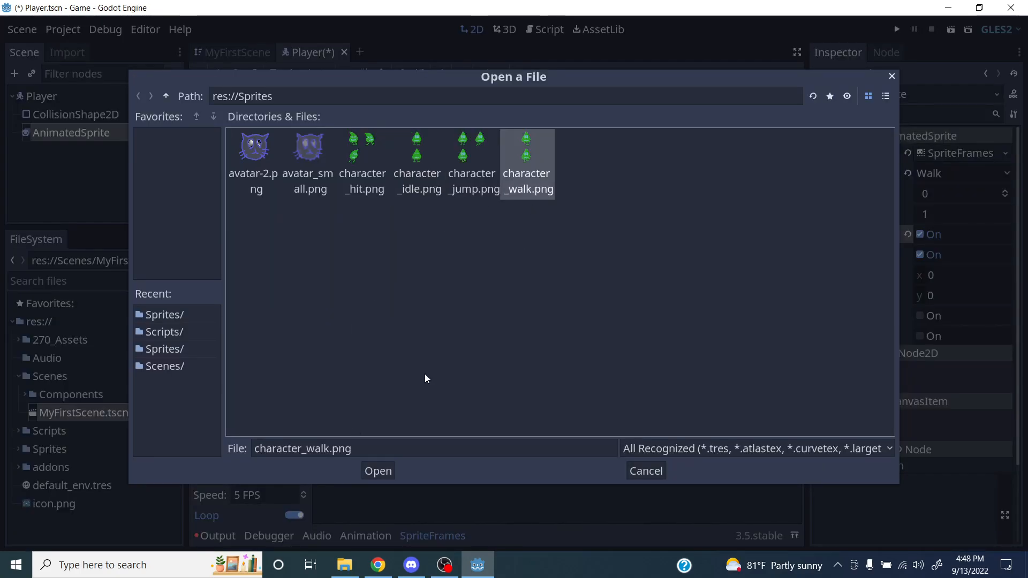
{"action": "left_click", "coordinate": [386, 469]}
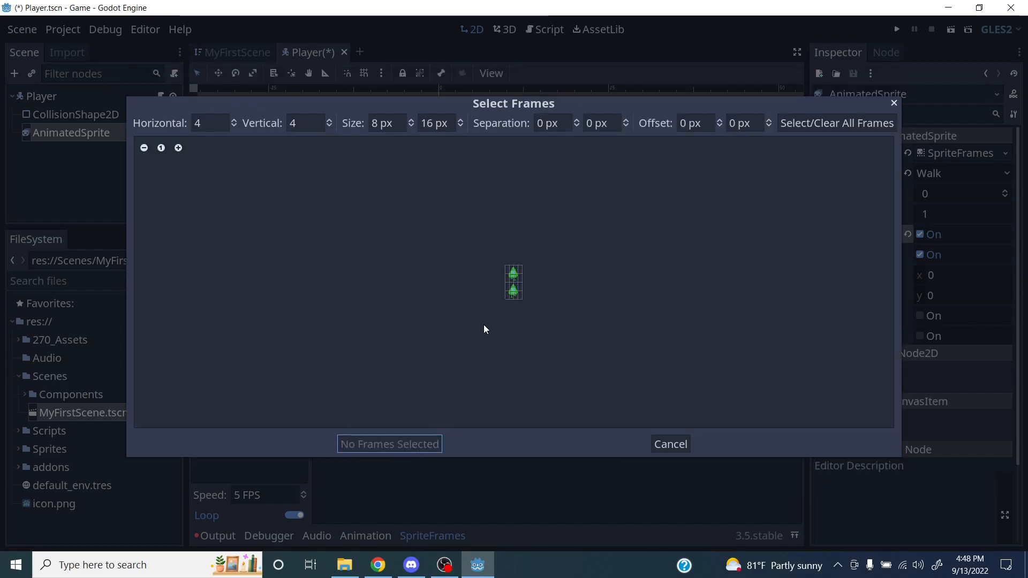
{"action": "left_click", "coordinate": [178, 148]}
{"action": "left_click", "coordinate": [178, 147]}
{"action": "left_click", "coordinate": [178, 148]}
{"action": "left_click", "coordinate": [178, 148]}
{"action": "left_click", "coordinate": [178, 148]}
{"action": "left_click", "coordinate": [179, 147]}
{"action": "left_click", "coordinate": [179, 147]}
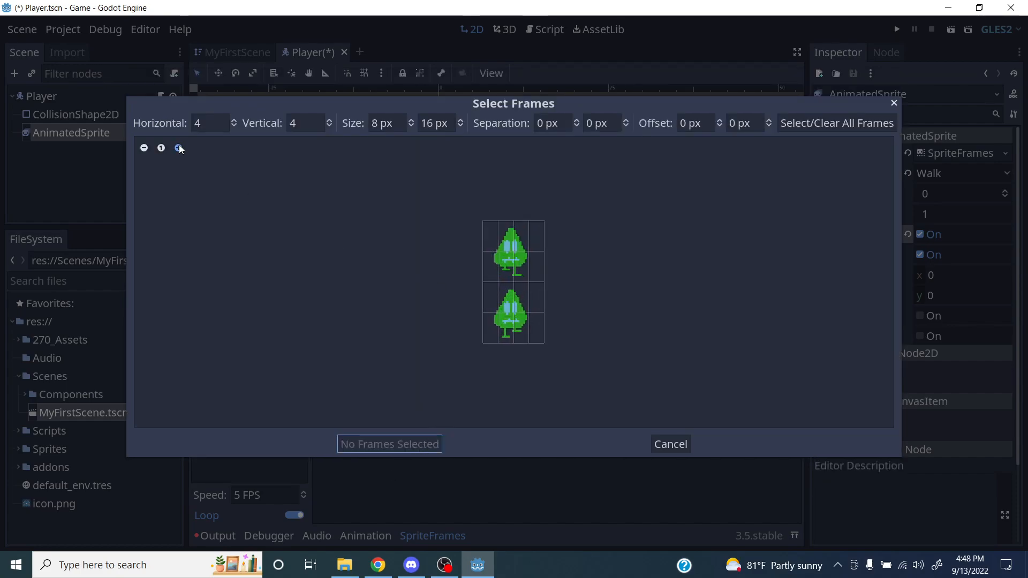
{"action": "left_click", "coordinate": [179, 148]}
{"action": "left_click", "coordinate": [178, 147]}
{"action": "left_click", "coordinate": [179, 148]}
{"action": "left_click", "coordinate": [234, 127]}
{"action": "left_click", "coordinate": [233, 126]}
{"action": "left_click", "coordinate": [233, 127]}
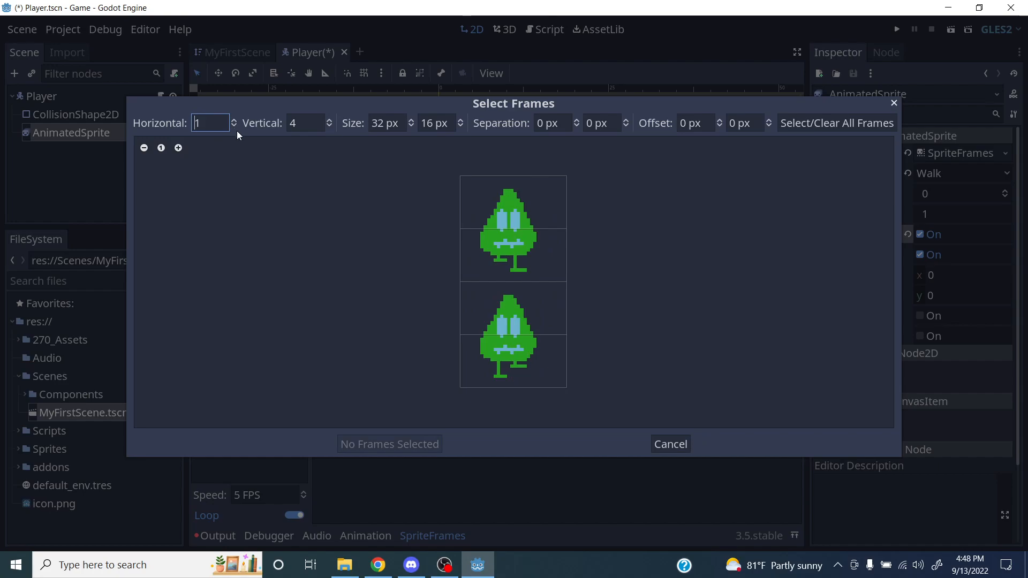
{"action": "left_click", "coordinate": [328, 127]}
{"action": "left_click", "coordinate": [329, 127]}
{"action": "left_click", "coordinate": [491, 201]}
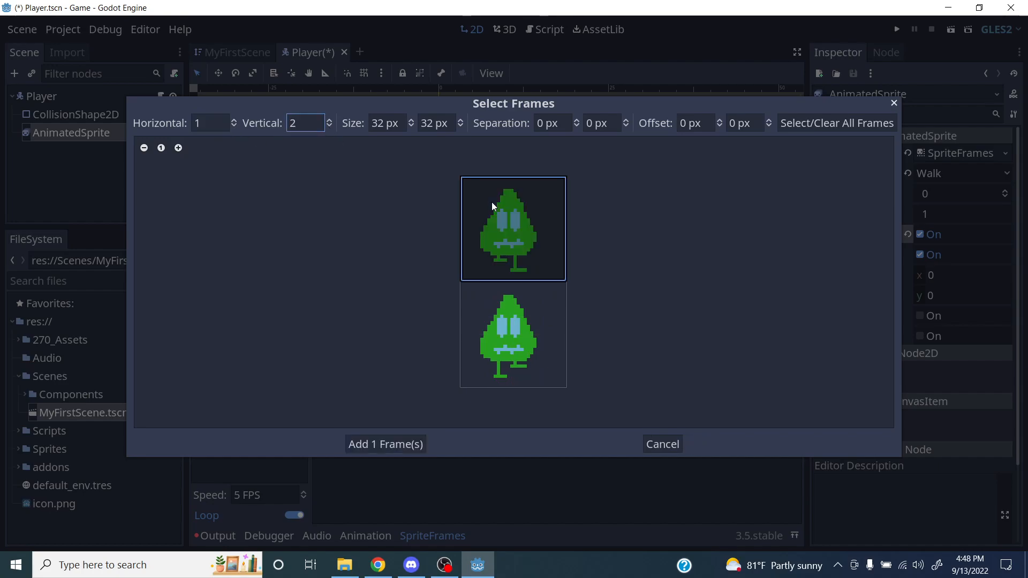
{"action": "left_click", "coordinate": [495, 321]}
{"action": "left_click", "coordinate": [388, 444]}
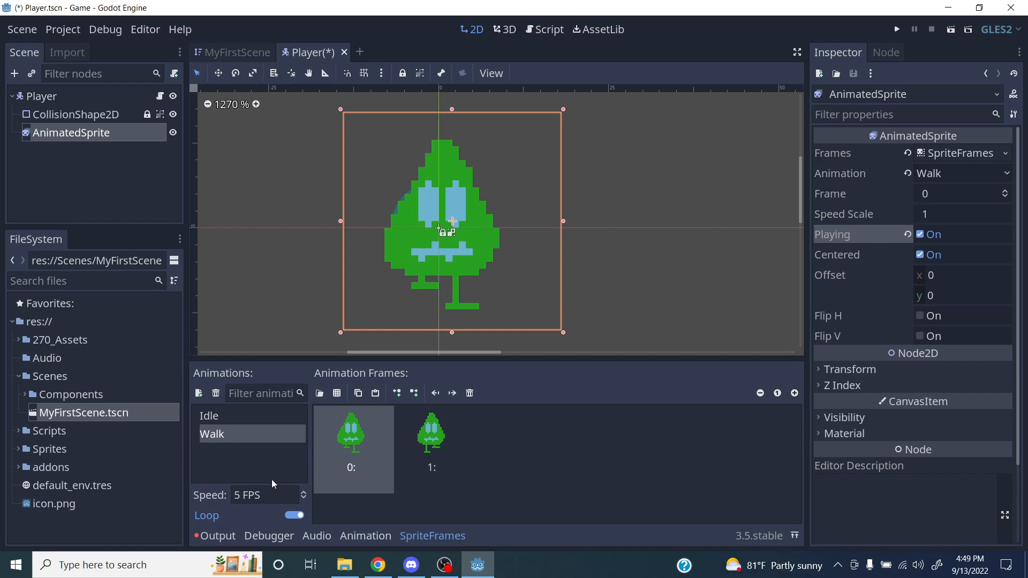
{"action": "left_click", "coordinate": [575, 314]}
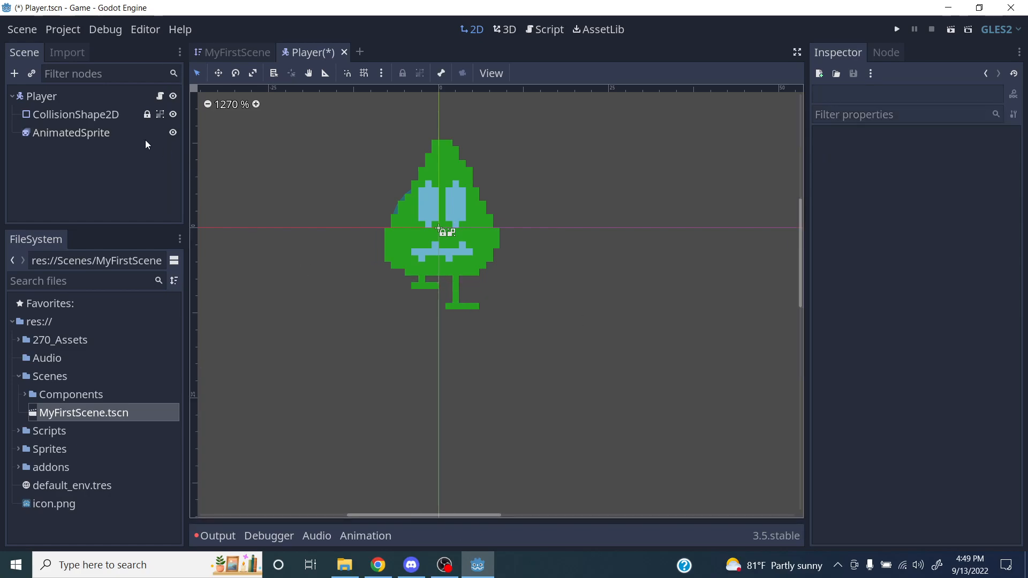
Step: Add a new animation to the AnimatedSprite and name it Jump
{"action": "left_click", "coordinate": [118, 135]}
{"action": "left_click", "coordinate": [204, 449]}
{"action": "left_click", "coordinate": [199, 393]}
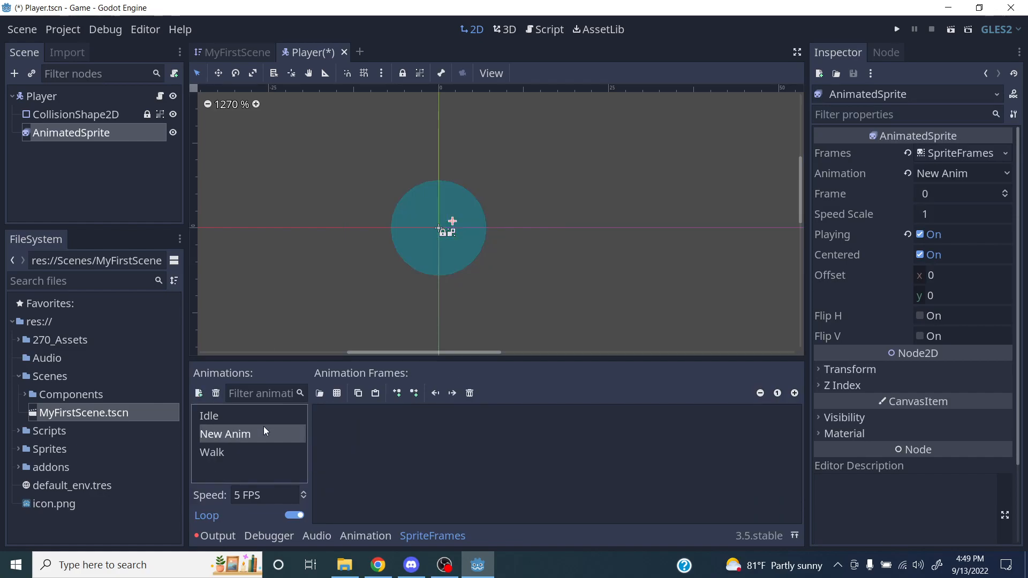
{"action": "left_click", "coordinate": [264, 429]}
{"action": "double_click", "coordinate": [272, 437]}
{"action": "left_click", "coordinate": [281, 420]}
{"action": "double_click", "coordinate": [261, 434]}
{"action": "type", "text": "Jump"}
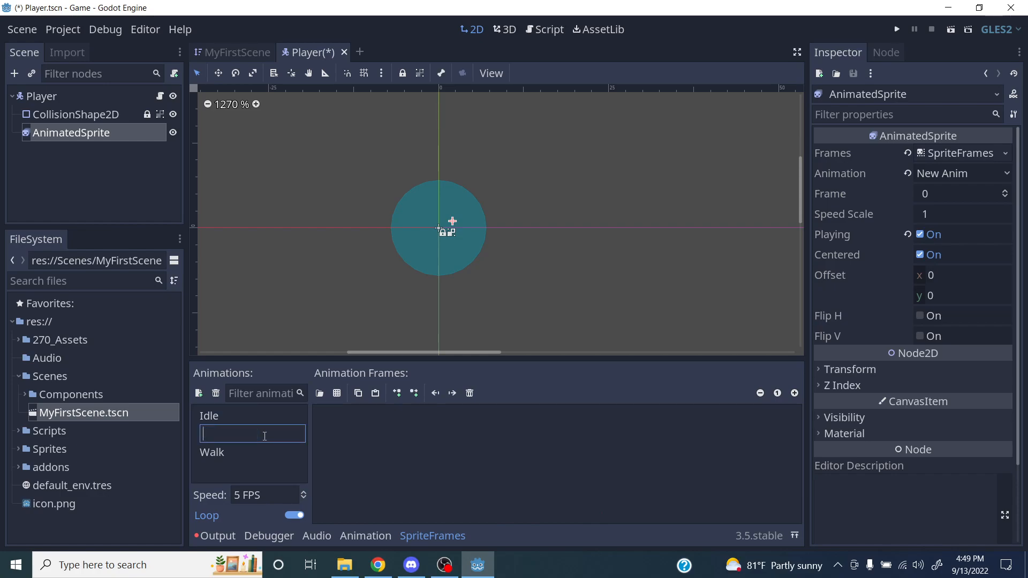
{"action": "key", "text": "Return"}
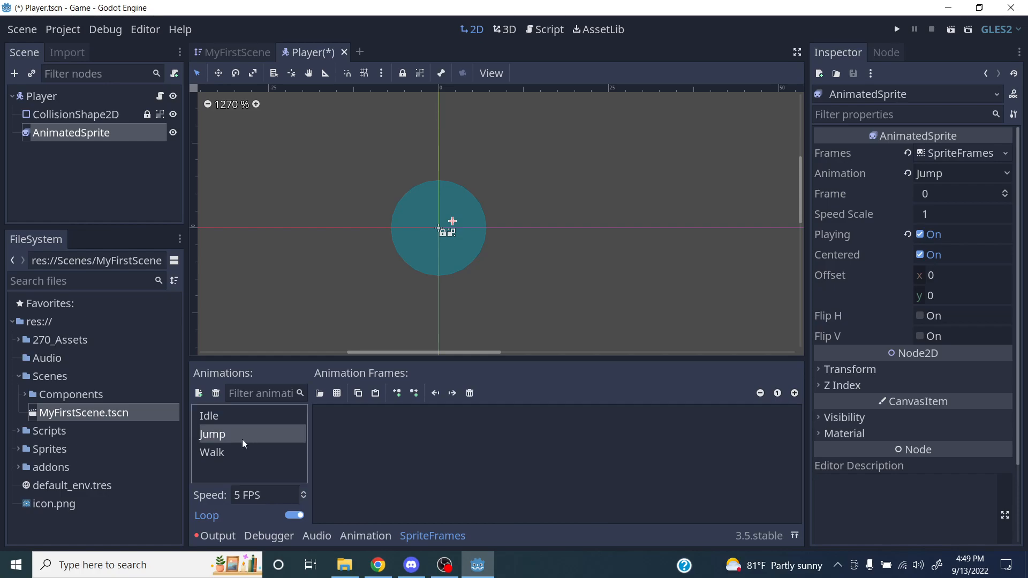
Step: Open character_jump.png as a sprite sheet, zoom in, and set a 2x2 grid of 32x32 cells
{"action": "left_click", "coordinate": [338, 393]}
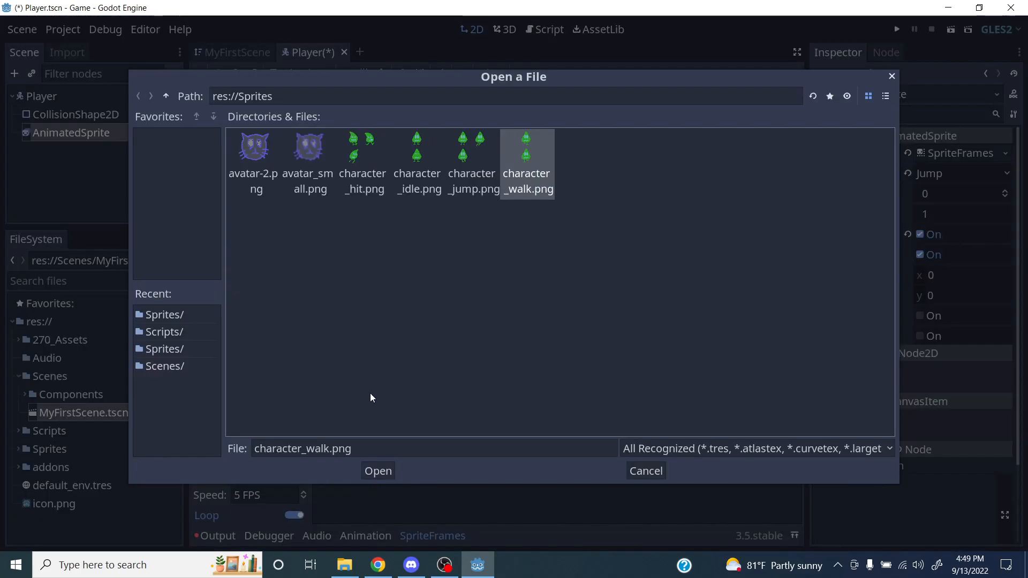
{"action": "left_click", "coordinate": [465, 198]}
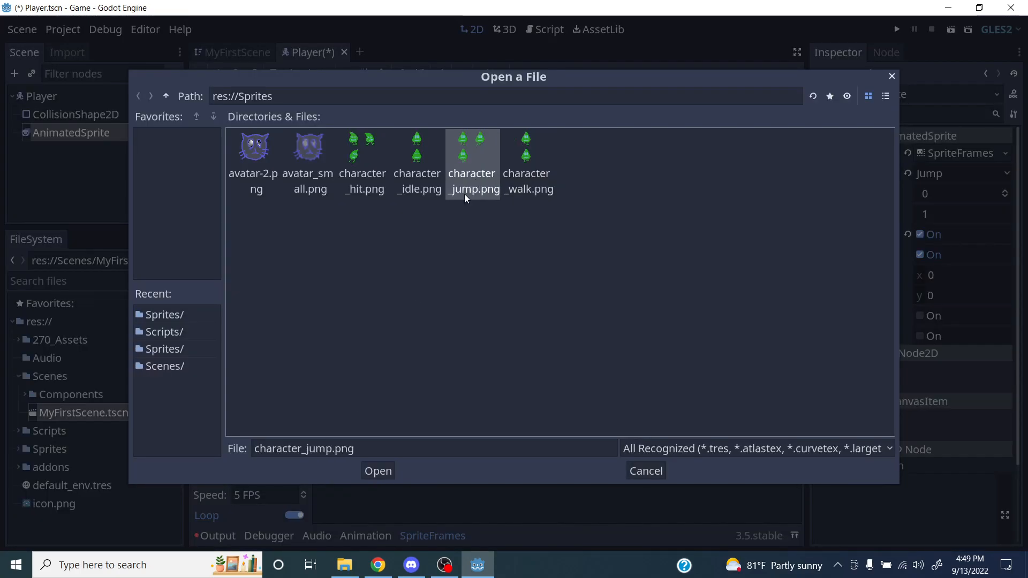
{"action": "left_click", "coordinate": [379, 471]}
{"action": "left_click", "coordinate": [178, 147]}
{"action": "left_click", "coordinate": [178, 148]}
{"action": "left_click", "coordinate": [178, 148]}
{"action": "left_click", "coordinate": [178, 147]}
{"action": "left_click", "coordinate": [180, 149]}
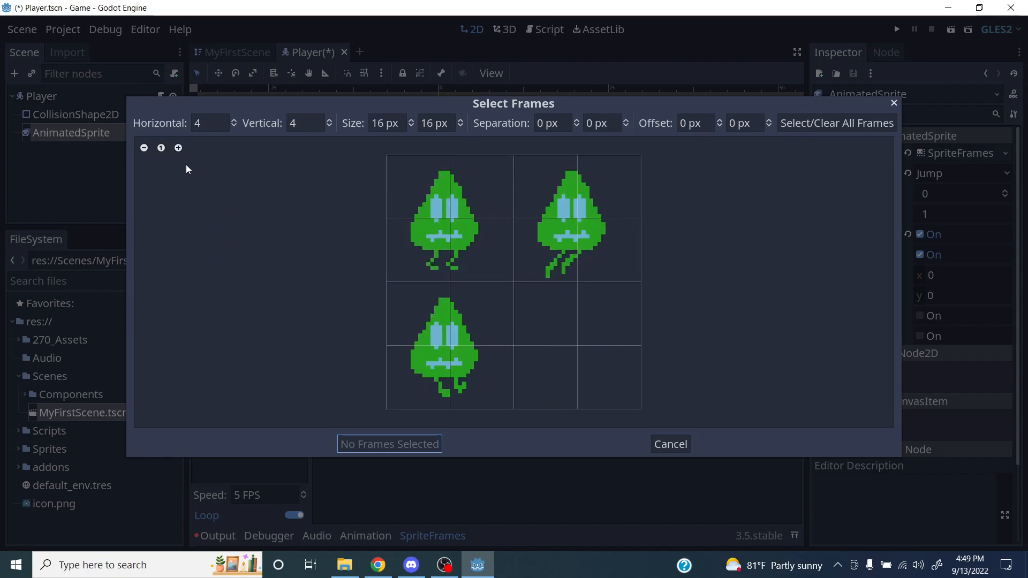
{"action": "left_click", "coordinate": [237, 124]}
{"action": "left_click", "coordinate": [236, 125]}
{"action": "left_click", "coordinate": [328, 127]}
{"action": "left_click", "coordinate": [328, 127]}
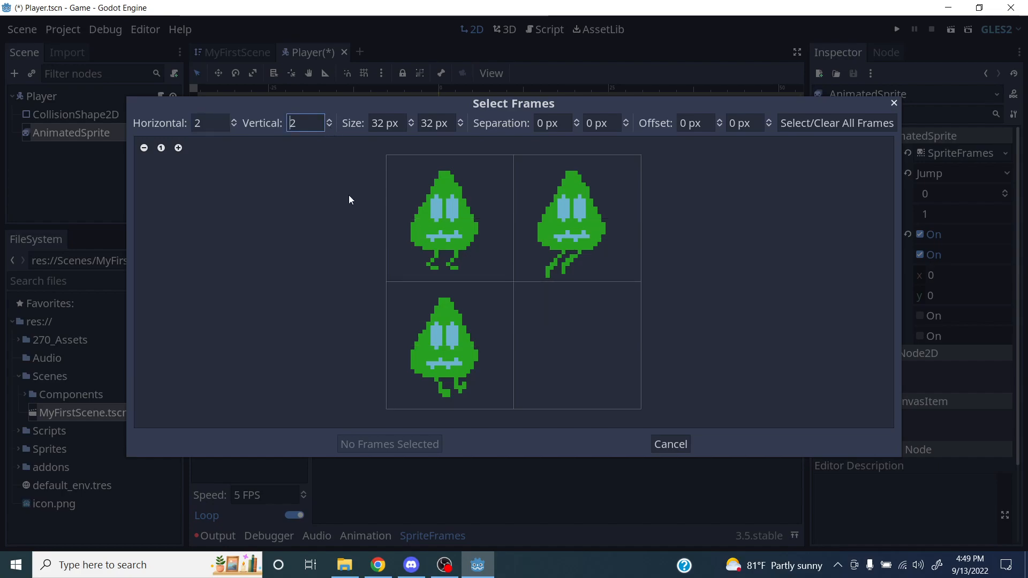
Step: Select all four sheet cells and add them as Jump's frames
{"action": "left_click_drag", "start_coordinate": [461, 235], "coordinate": [541, 241]}
{"action": "left_click", "coordinate": [502, 300]}
{"action": "left_click", "coordinate": [572, 343]}
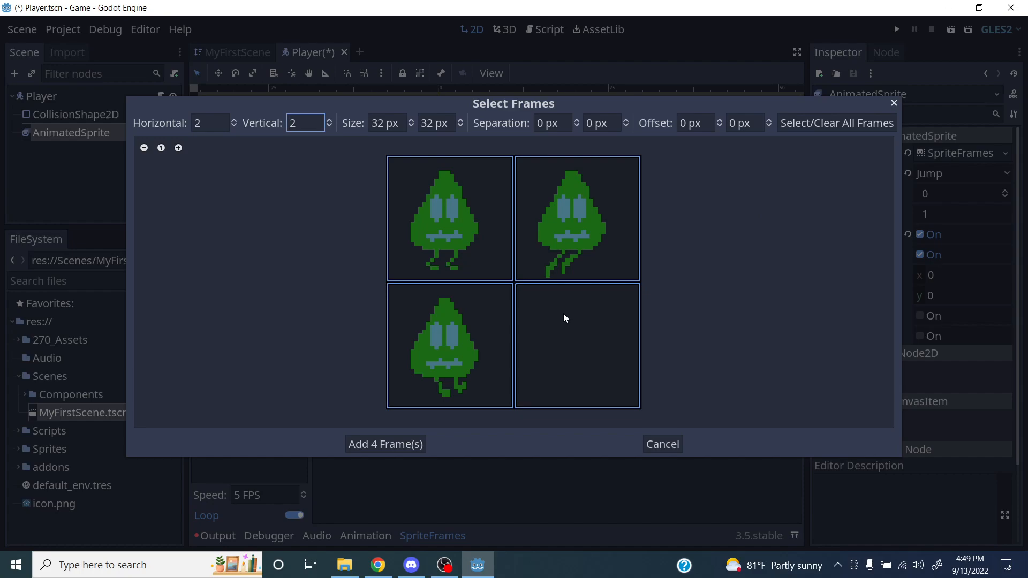
{"action": "left_click", "coordinate": [813, 125]}
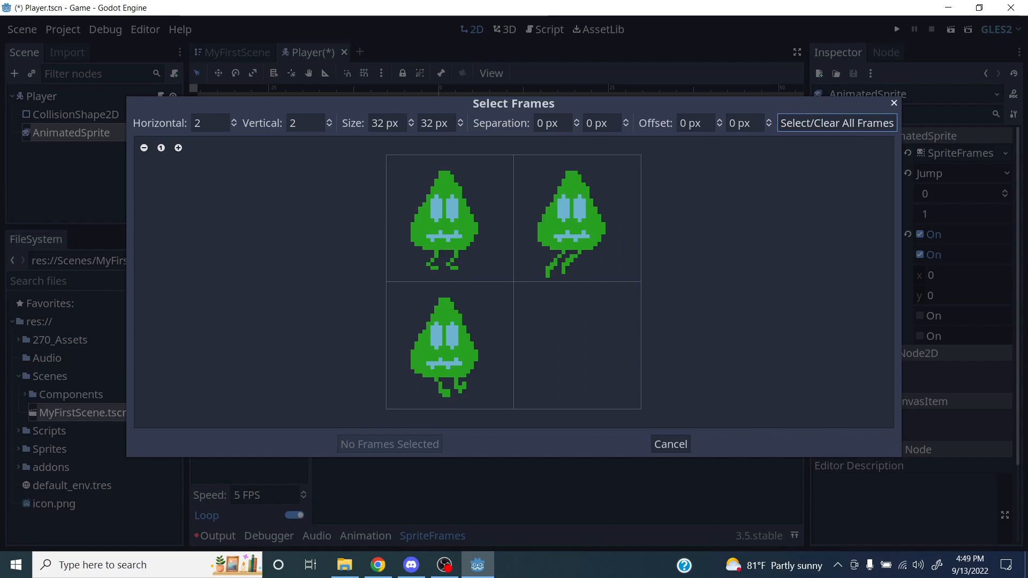
{"action": "left_click", "coordinate": [449, 227]}
{"action": "left_click", "coordinate": [520, 225]}
{"action": "left_click", "coordinate": [438, 310]}
{"action": "left_click", "coordinate": [589, 309]}
{"action": "left_click", "coordinate": [357, 445]}
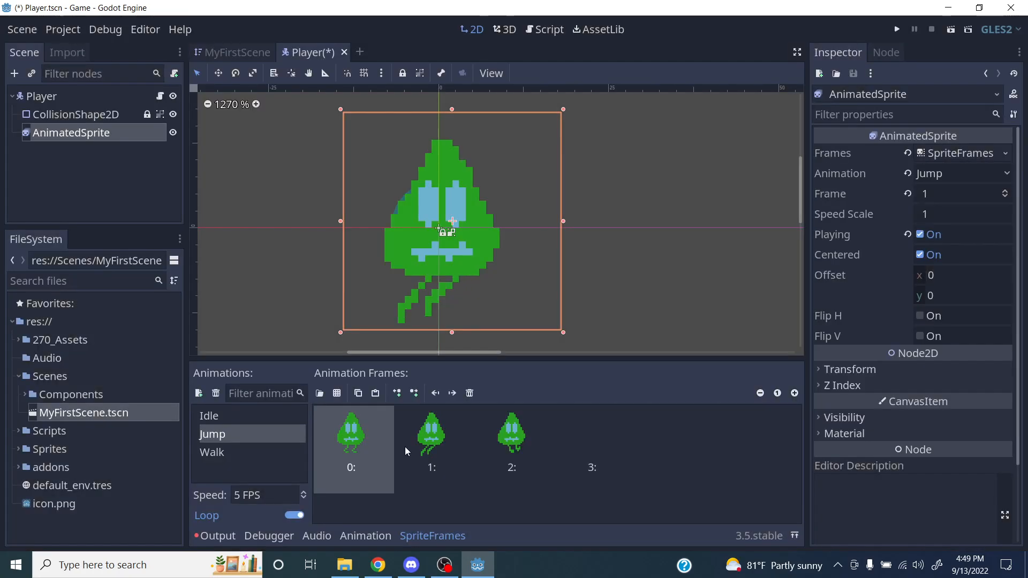
{"action": "left_click", "coordinate": [625, 431]}
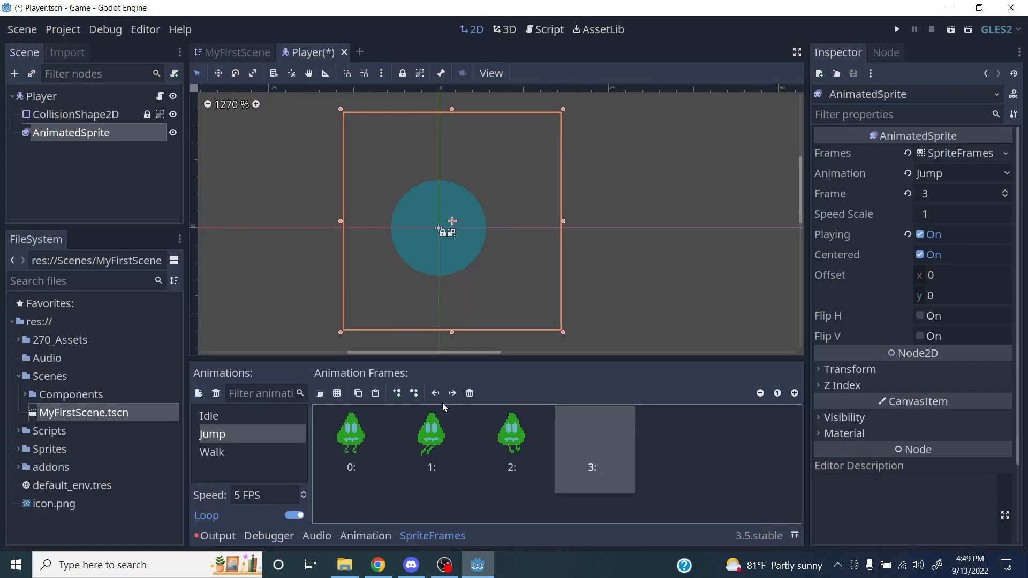
Step: Delete the empty last frame from Jump and preview the remaining frames
{"action": "left_click", "coordinate": [471, 393]}
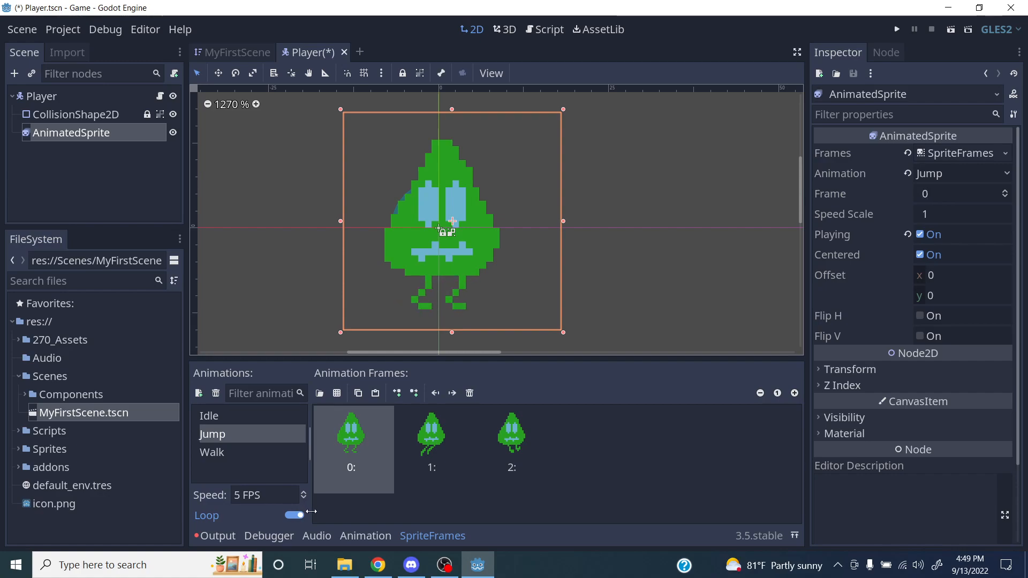
{"action": "left_click", "coordinate": [294, 515]}
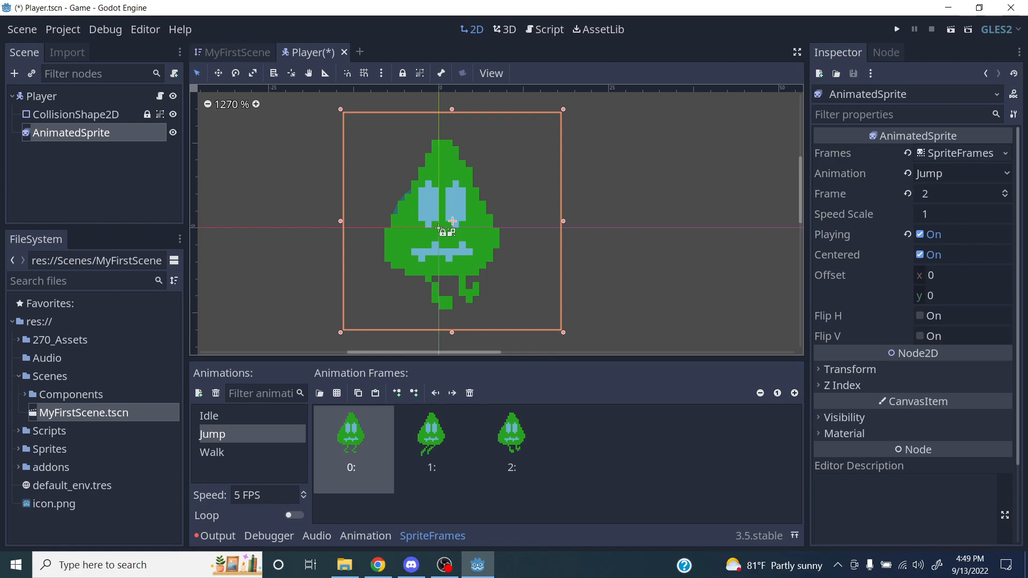
{"action": "left_click", "coordinate": [928, 239]}
{"action": "left_click", "coordinate": [928, 238]}
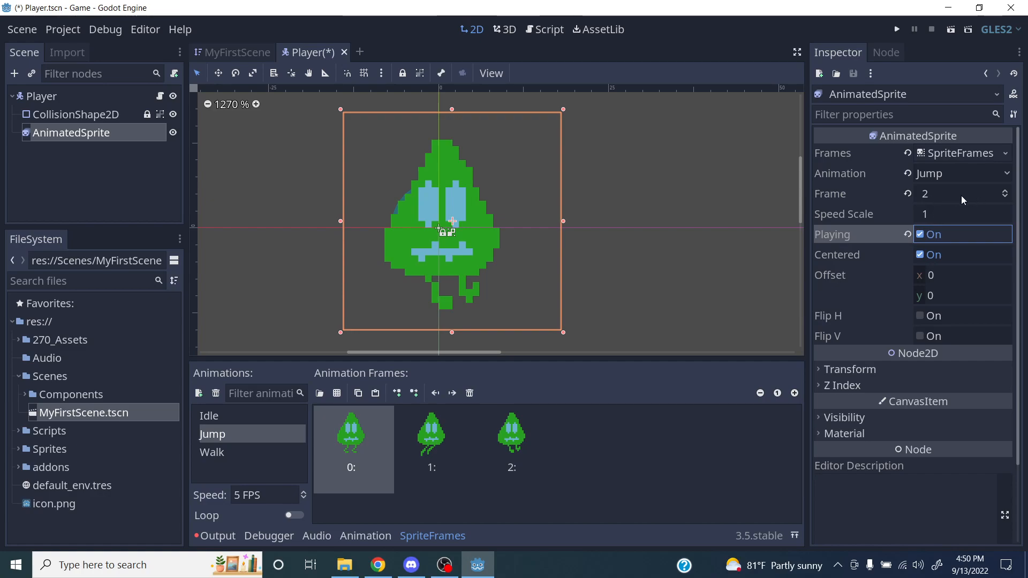
{"action": "left_click", "coordinate": [1004, 197]}
{"action": "left_click", "coordinate": [1004, 197]}
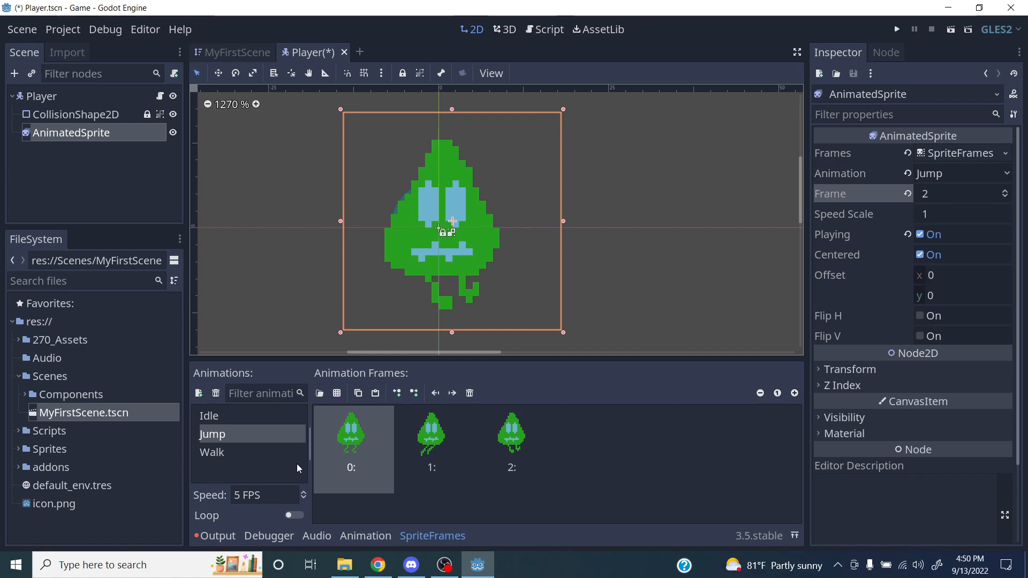
Step: Set Jump's speed to 3 FPS with looping off and save the Player scene
{"action": "left_click", "coordinate": [294, 515]}
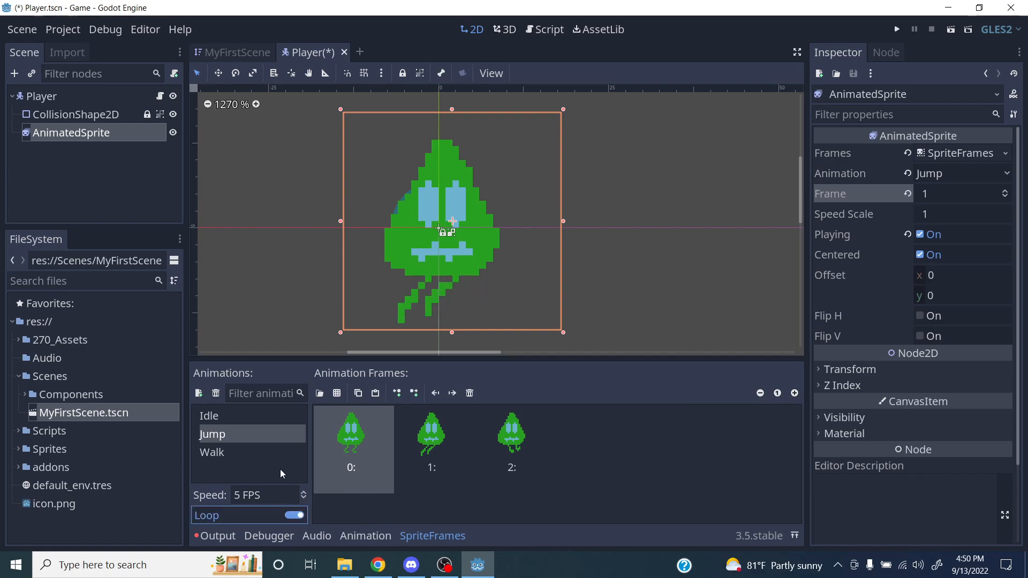
{"action": "left_click_drag", "start_coordinate": [262, 495], "coordinate": [224, 500]}
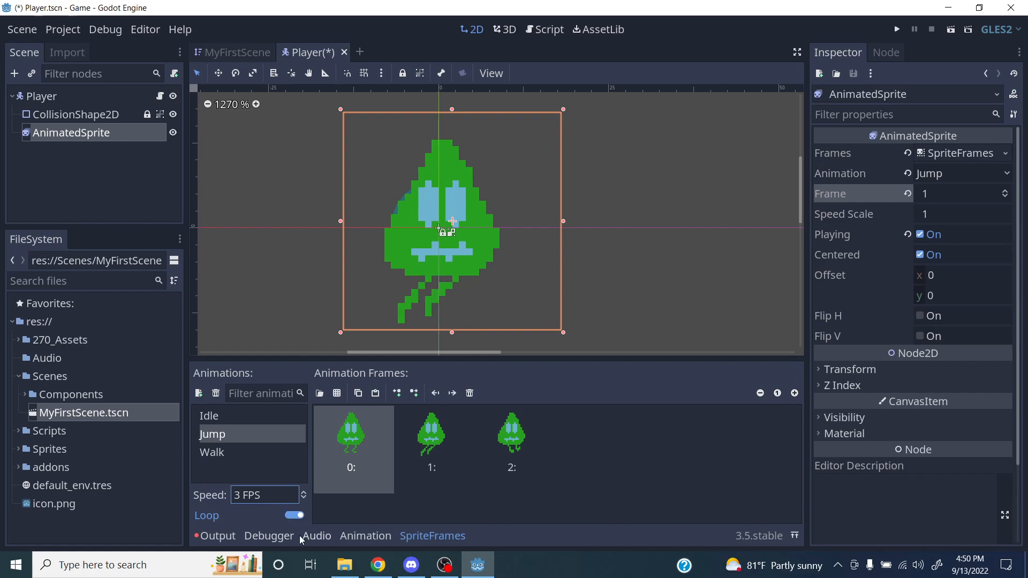
{"action": "left_click", "coordinate": [297, 516]}
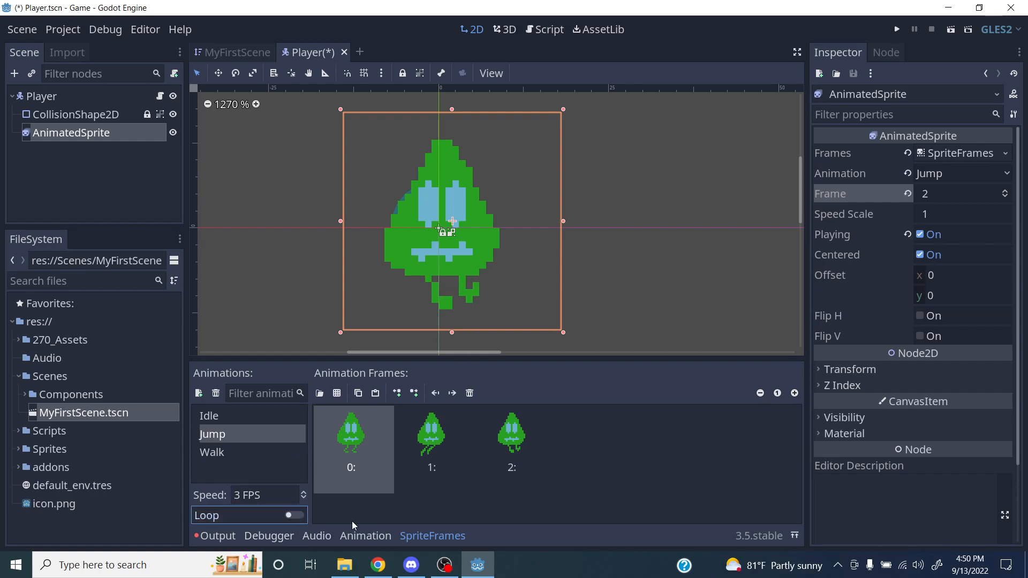
{"action": "key", "text": "ctrl+s"}
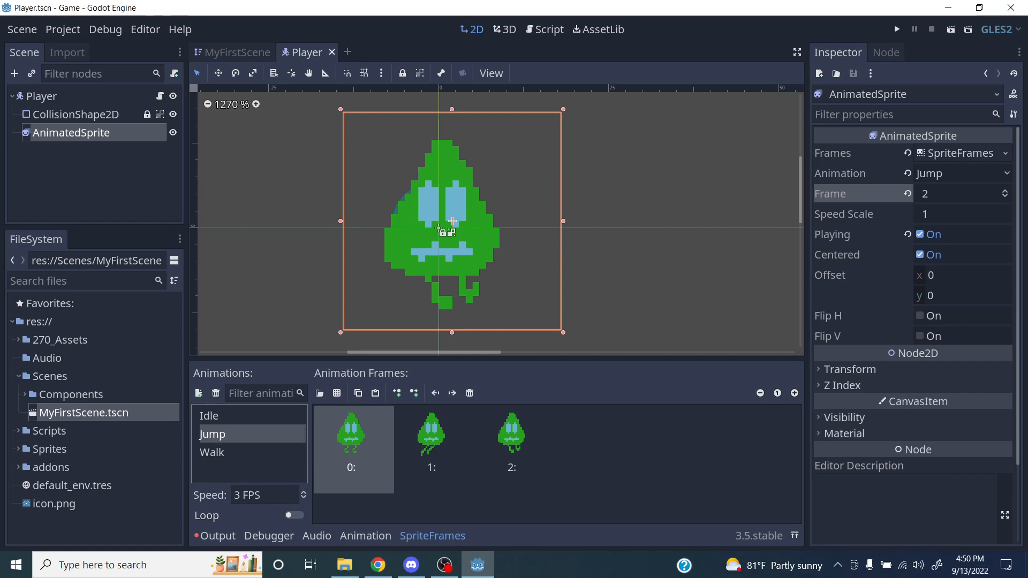
Step: Add another new animation and rename it Hit
{"action": "left_click", "coordinate": [198, 393]}
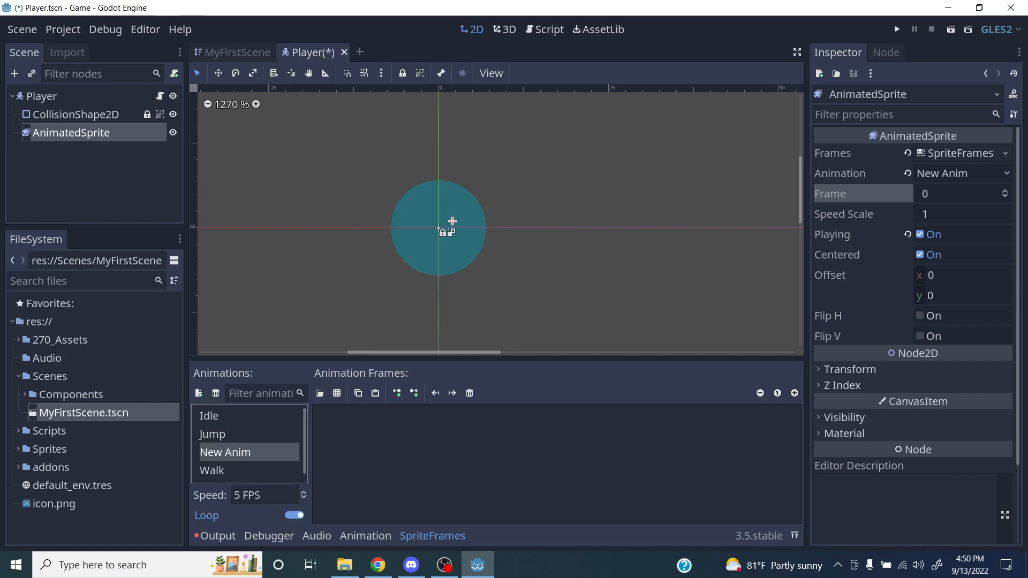
{"action": "left_click", "coordinate": [236, 452]}
{"action": "key", "text": "BackSpace"}
{"action": "key", "text": "BackSpace"}
{"action": "key", "text": "BackSpace"}
{"action": "key", "text": "BackSpace"}
{"action": "key", "text": "BackSpace"}
{"action": "key", "text": "BackSpace"}
{"action": "key", "text": "BackSpace"}
{"action": "key", "text": "BackSpace"}
{"action": "type", "text": "Hit"}
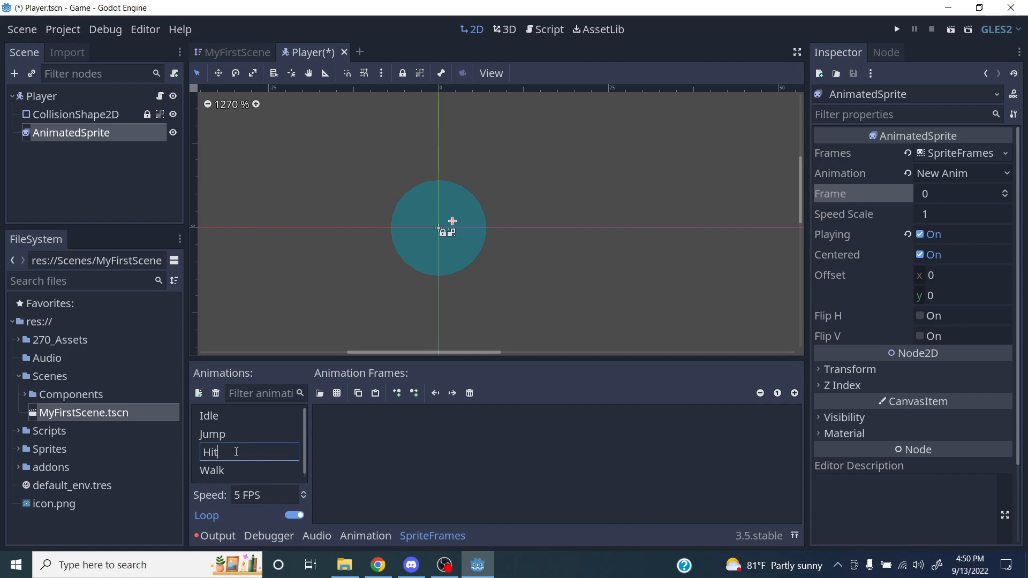
{"action": "key", "text": "Return"}
Step: Open character_hit.png as a sprite sheet and enlarge its preview
{"action": "left_click", "coordinate": [337, 393]}
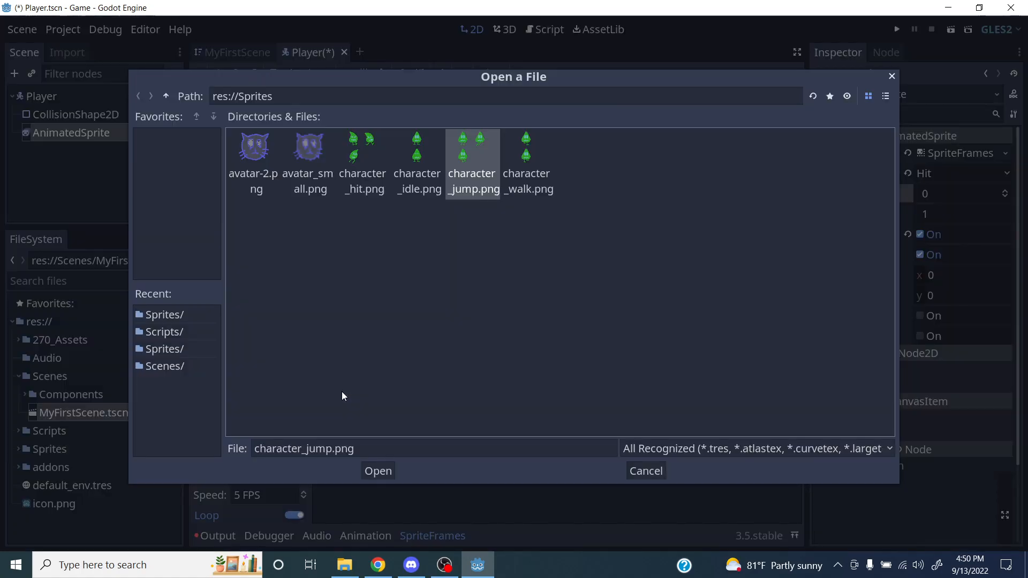
{"action": "left_click", "coordinate": [367, 160]}
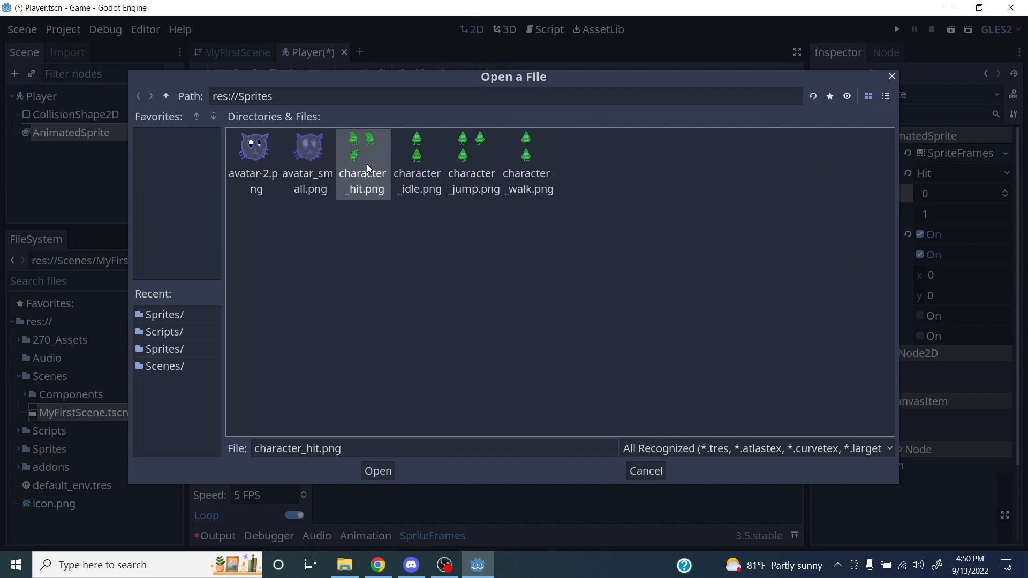
{"action": "left_click", "coordinate": [384, 471]}
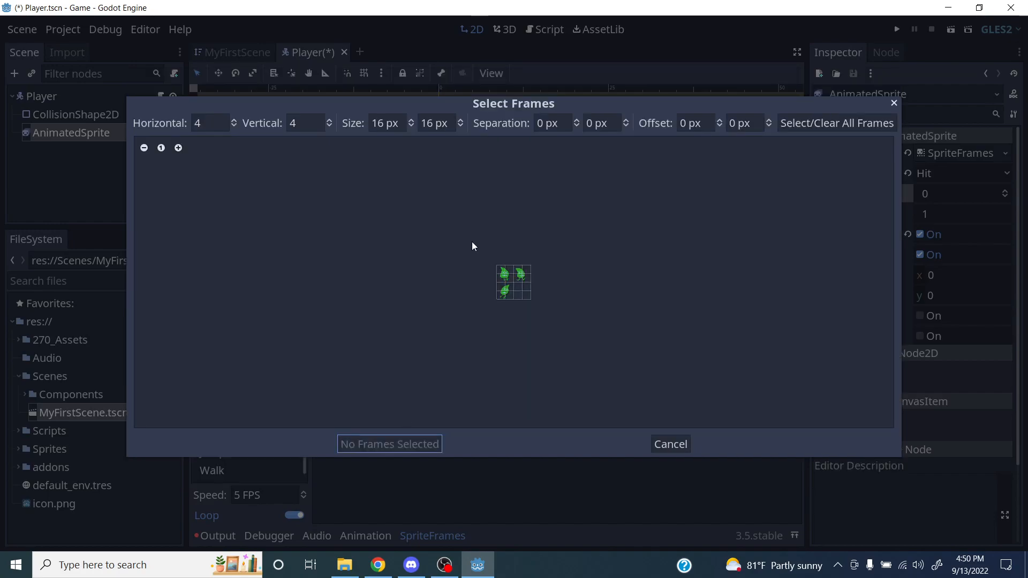
{"action": "left_click", "coordinate": [178, 148]}
{"action": "left_click", "coordinate": [179, 148]}
{"action": "left_click", "coordinate": [184, 152]}
{"action": "left_click", "coordinate": [185, 152]}
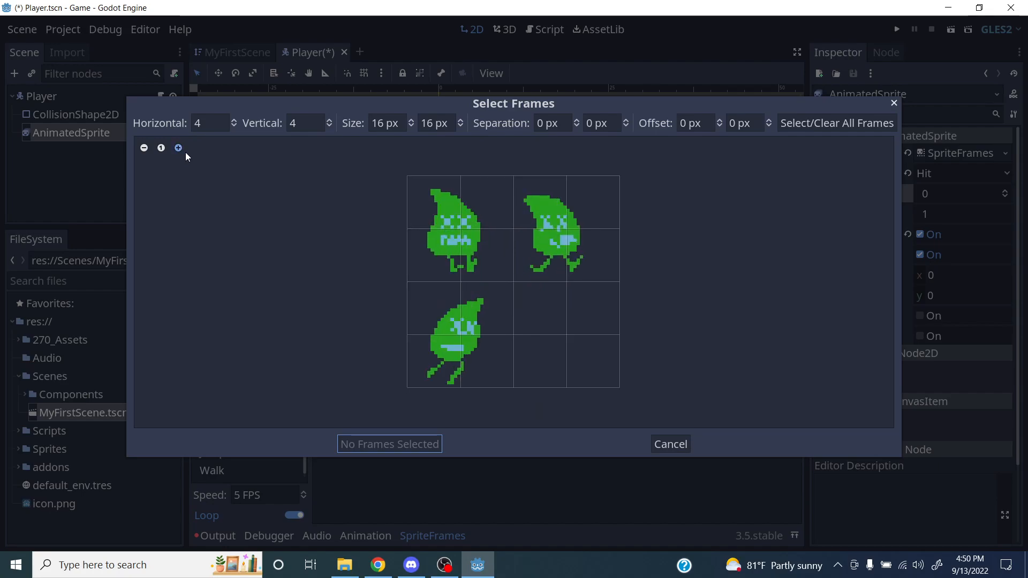
{"action": "left_click", "coordinate": [185, 152]}
{"action": "scroll", "coordinate": [195, 123], "scroll_direction": "down", "scroll_amount": 2}
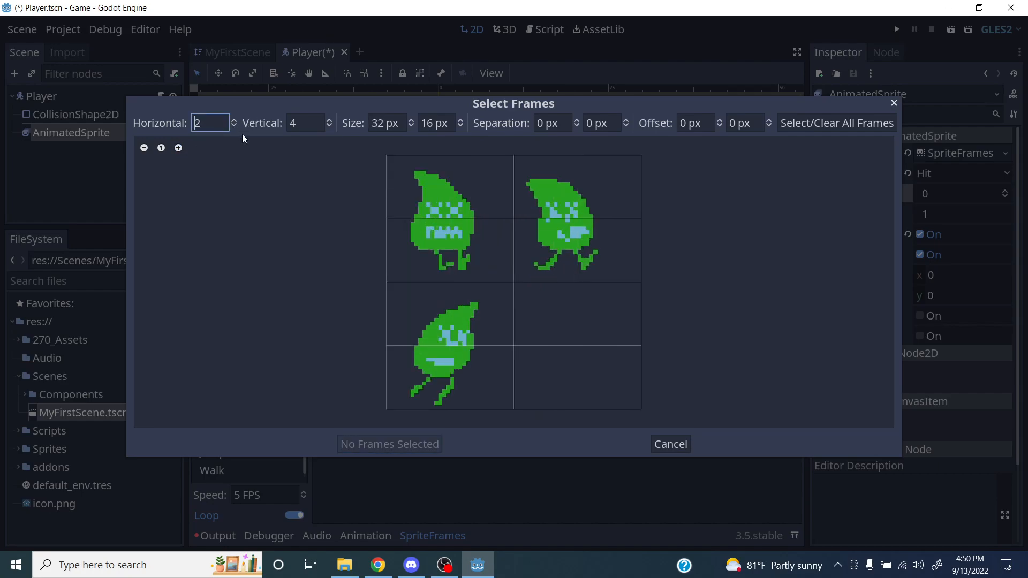
{"action": "scroll", "coordinate": [321, 127], "scroll_direction": "down", "scroll_amount": 2}
Step: Select the three hit cells and add them as Hit's frames
{"action": "left_click", "coordinate": [443, 196]}
{"action": "left_click", "coordinate": [525, 228]}
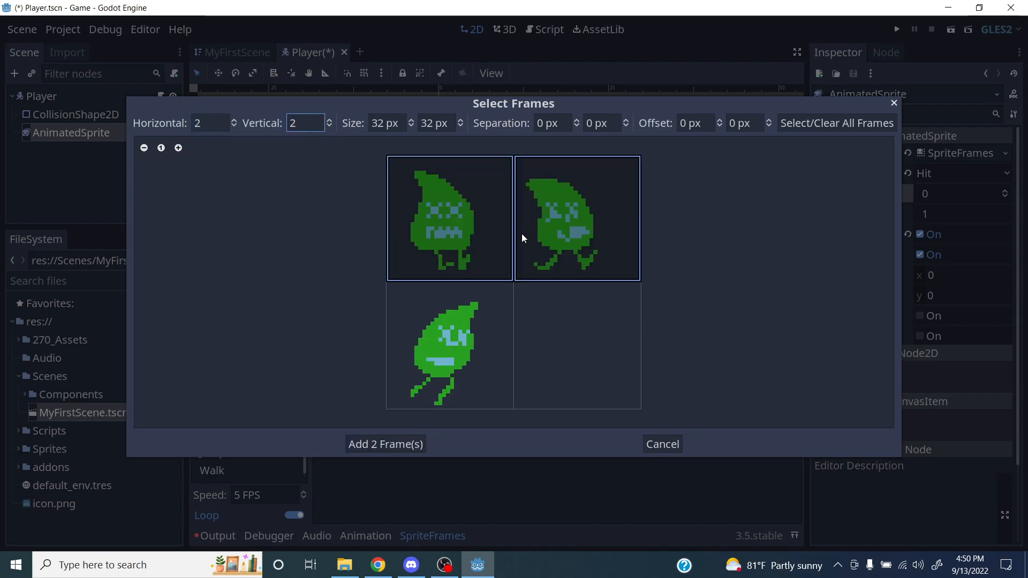
{"action": "left_click", "coordinate": [397, 390]}
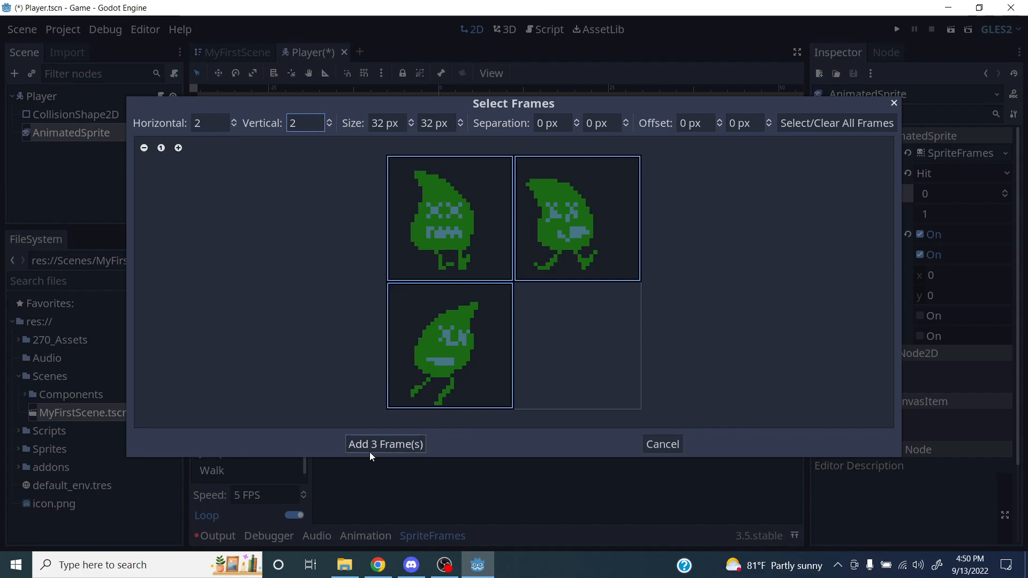
{"action": "left_click", "coordinate": [384, 444]}
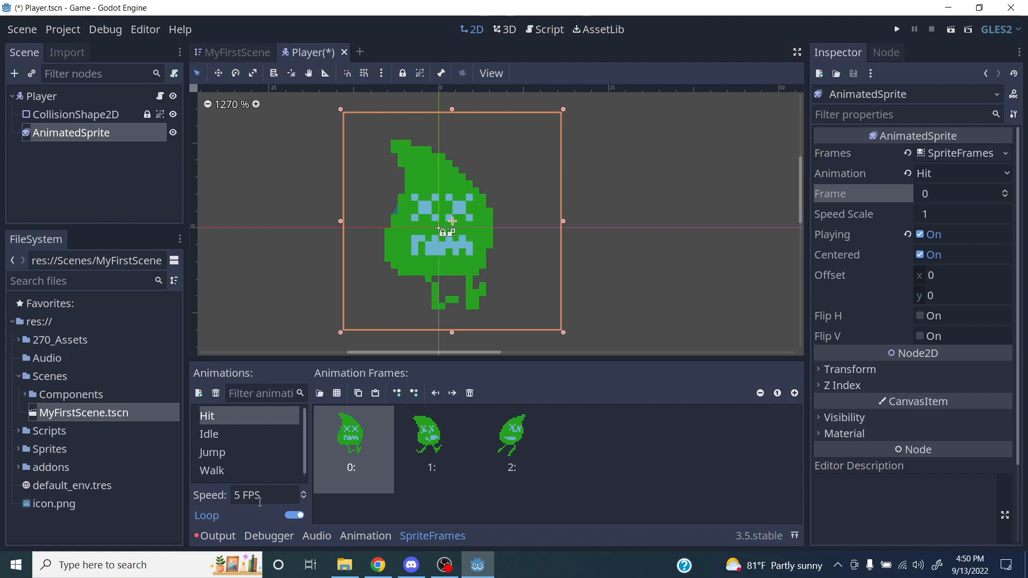
Step: Turn Hit's looping off, set the sprite's Animation to Idle, and save the Player scene
{"action": "left_click", "coordinate": [294, 516]}
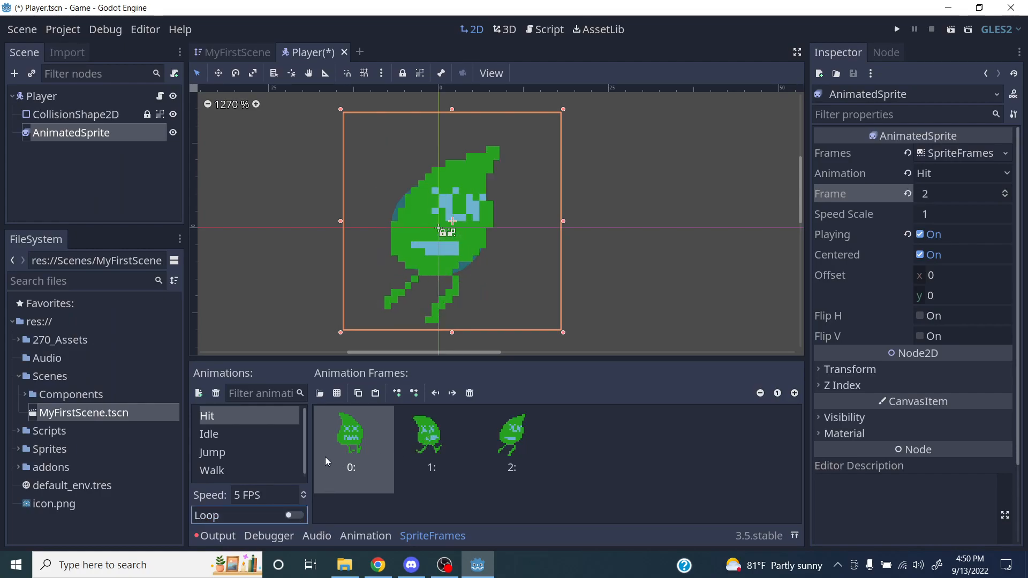
{"action": "key", "text": "ctrl+s"}
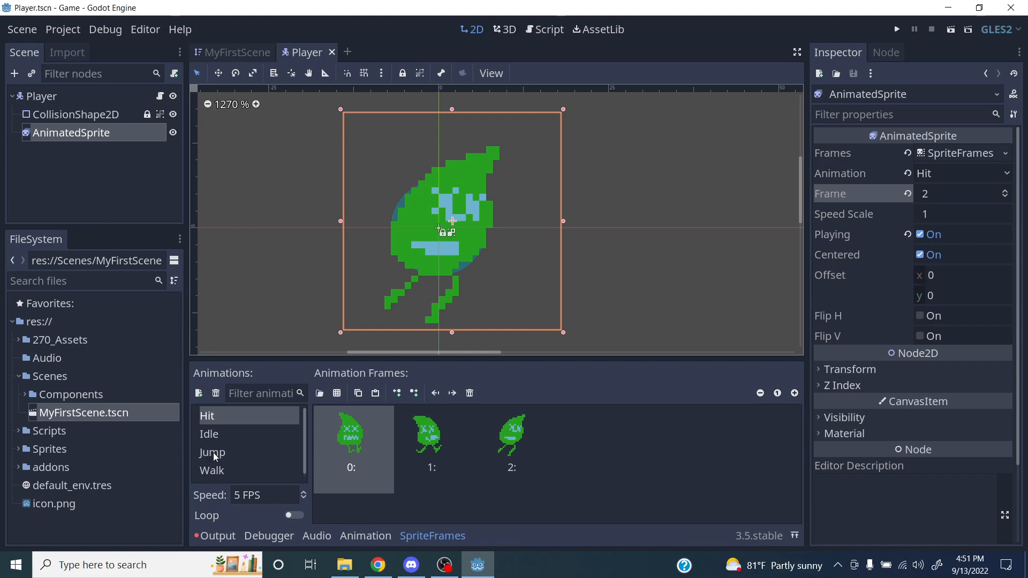
{"action": "left_click", "coordinate": [942, 173]}
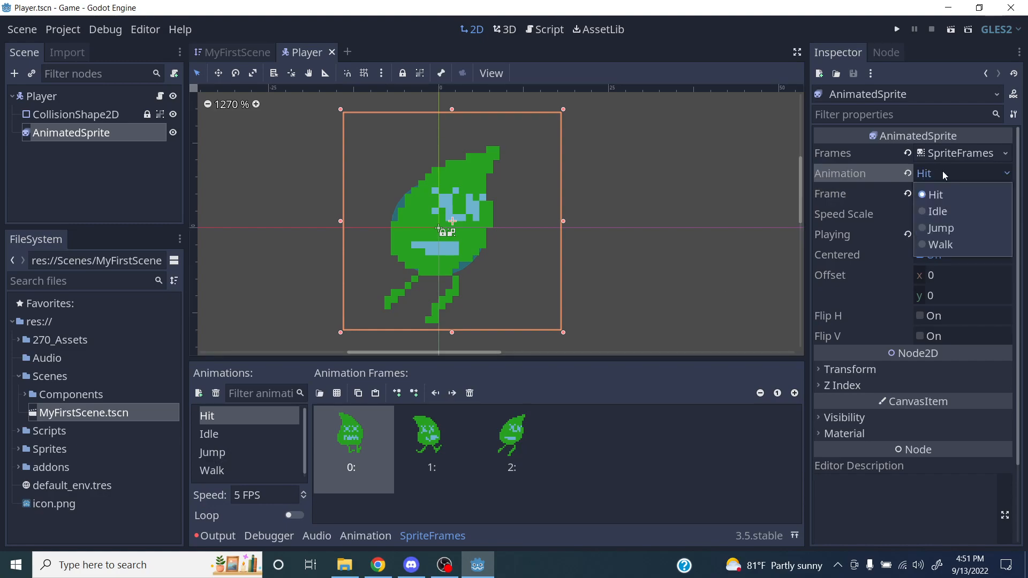
{"action": "left_click", "coordinate": [940, 213]}
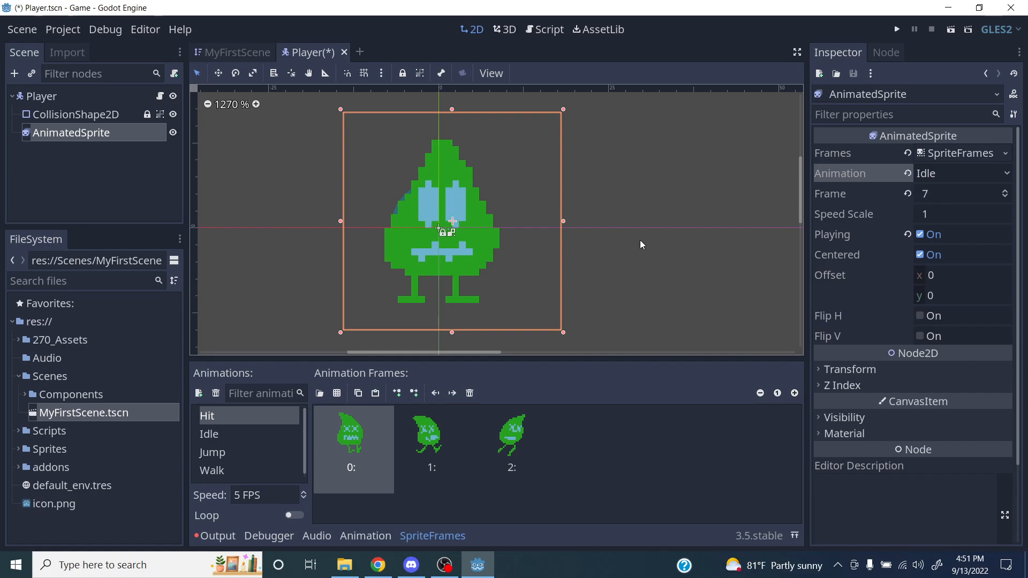
{"action": "key", "text": "ctrl+s"}
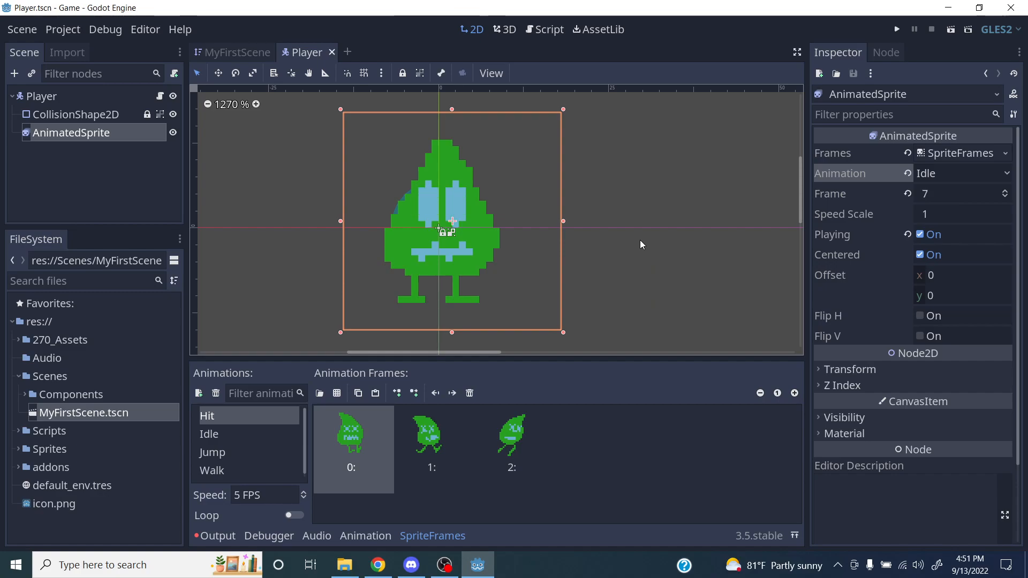
{"action": "left_click", "coordinate": [234, 52]}
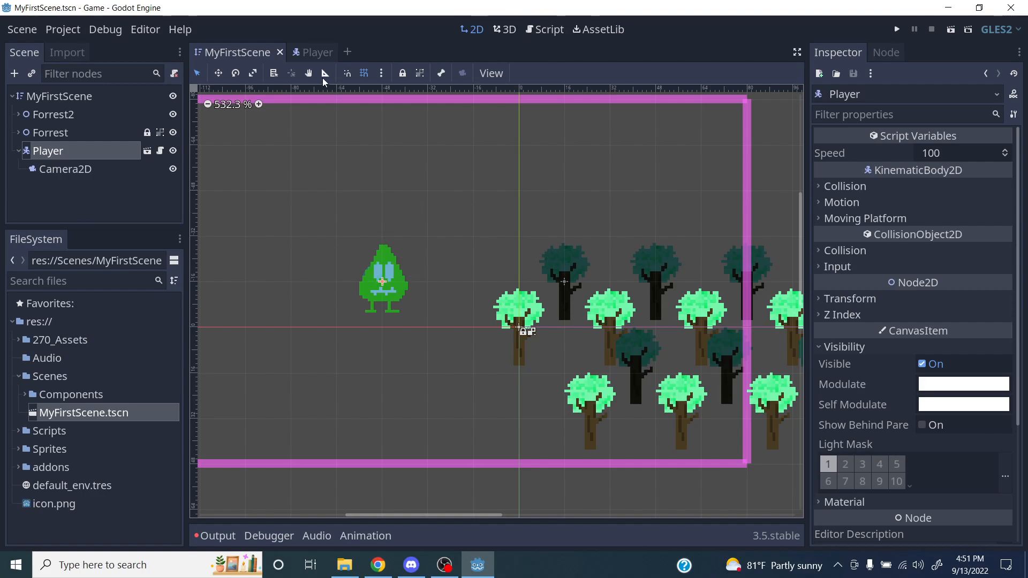
{"action": "left_click", "coordinate": [312, 55]}
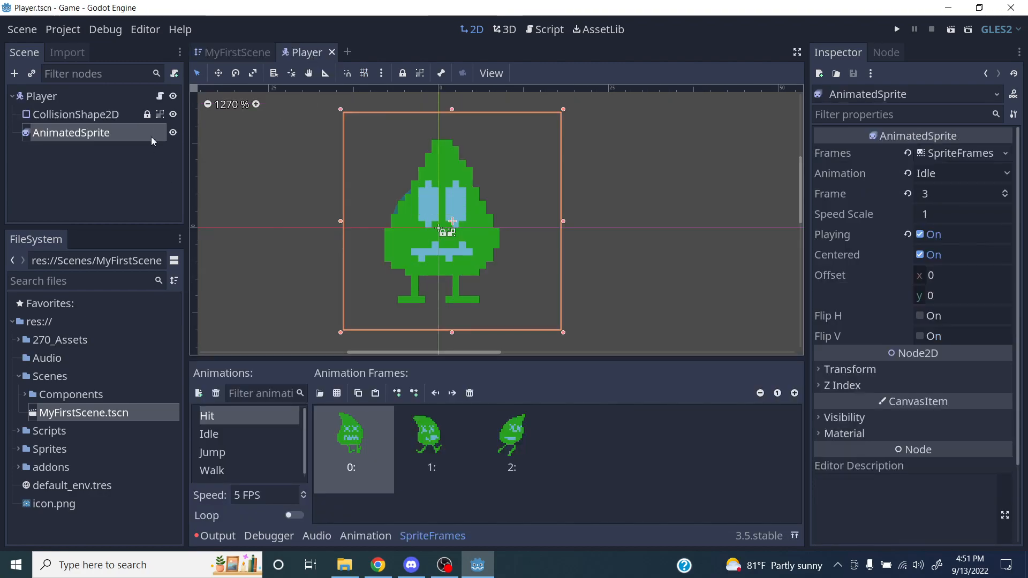
Step: Load 270_Assets/Scripts/PlayerController.gd as the Player node's script and save the scene
{"action": "left_click", "coordinate": [98, 101]}
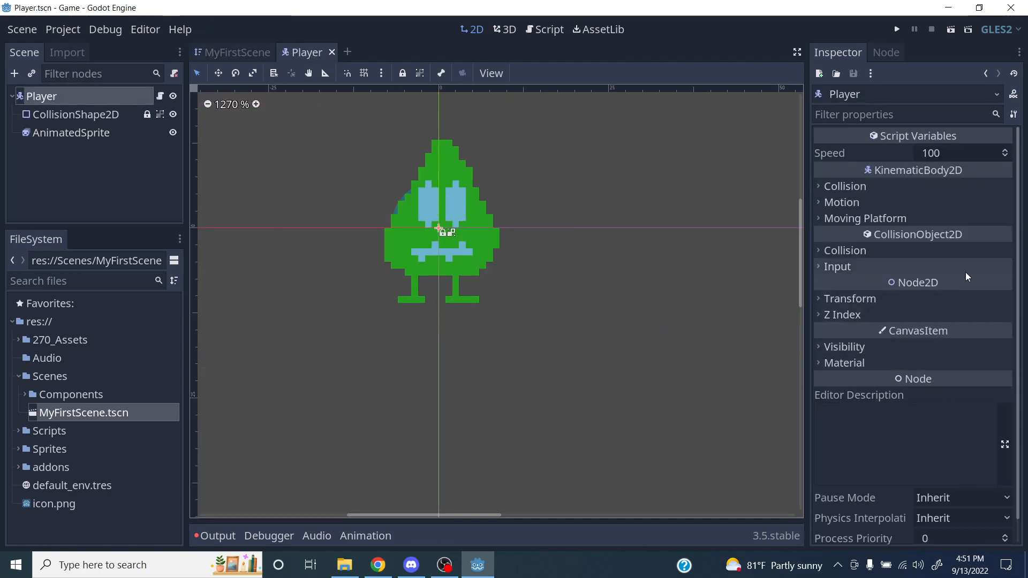
{"action": "scroll", "coordinate": [888, 407], "scroll_direction": "down", "scroll_amount": 1}
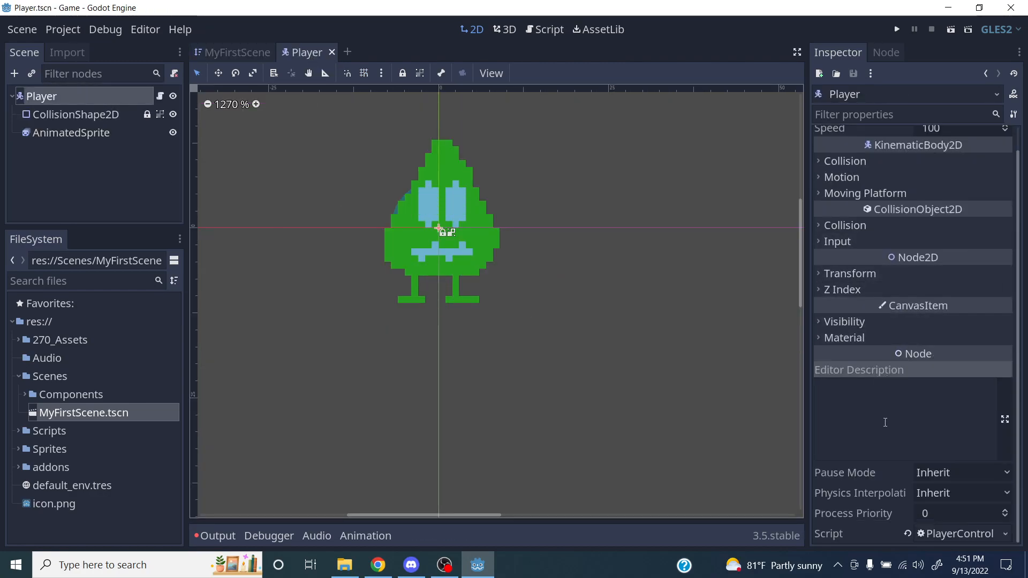
{"action": "left_click", "coordinate": [907, 535]}
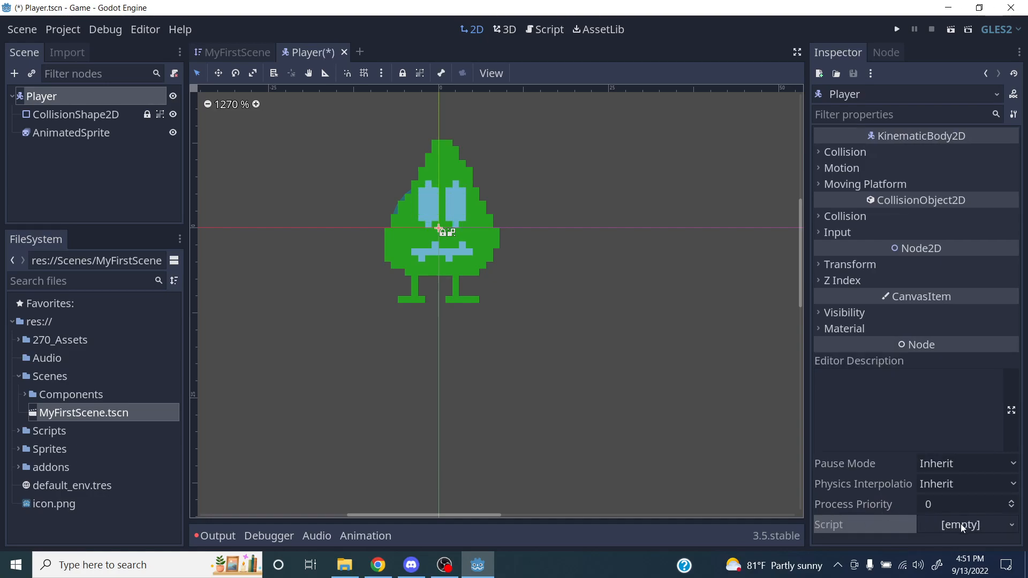
{"action": "left_click", "coordinate": [961, 525]}
{"action": "left_click", "coordinate": [962, 538]}
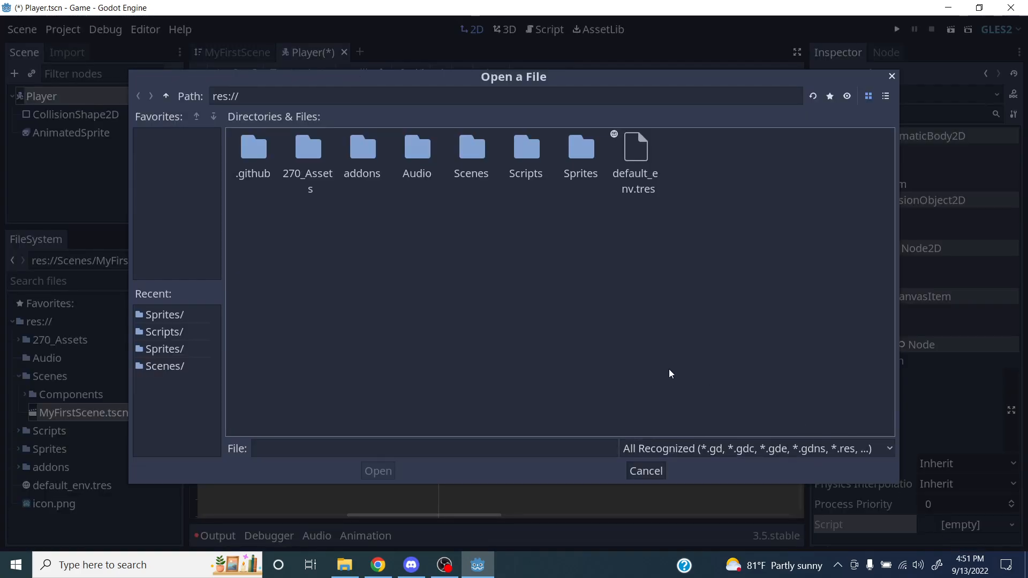
{"action": "double_click", "coordinate": [307, 155]}
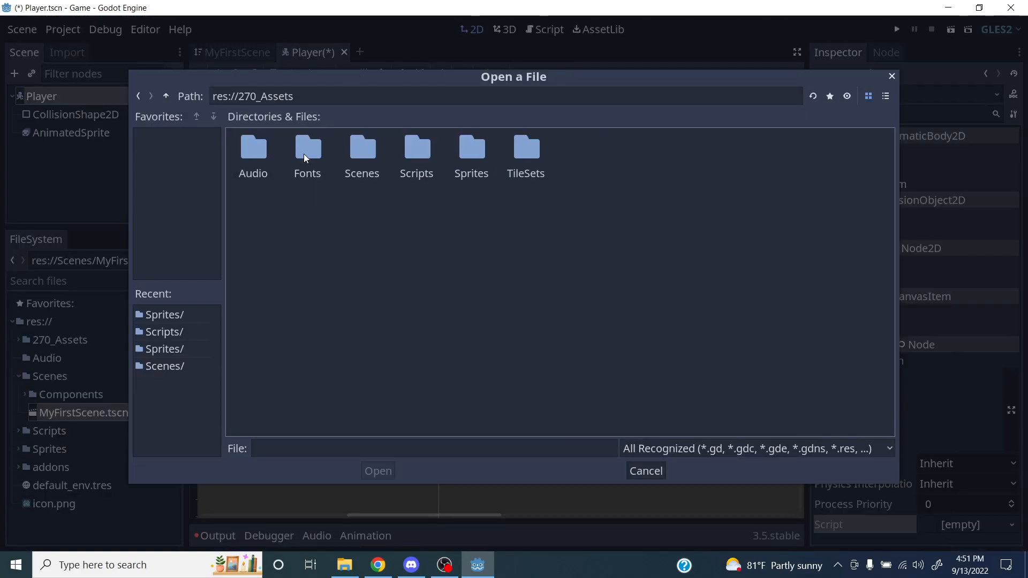
{"action": "double_click", "coordinate": [410, 167]}
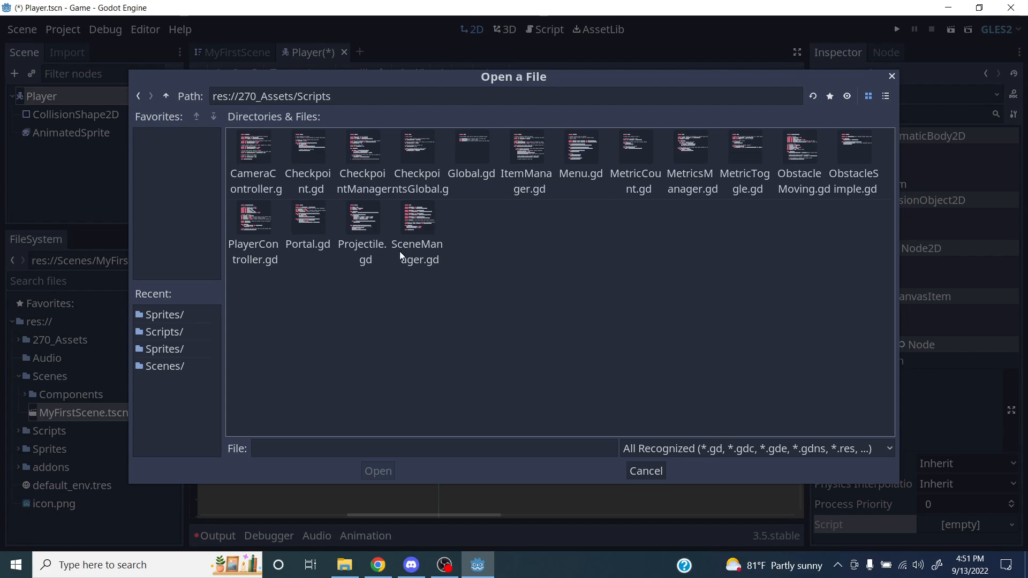
{"action": "left_click", "coordinate": [253, 227]}
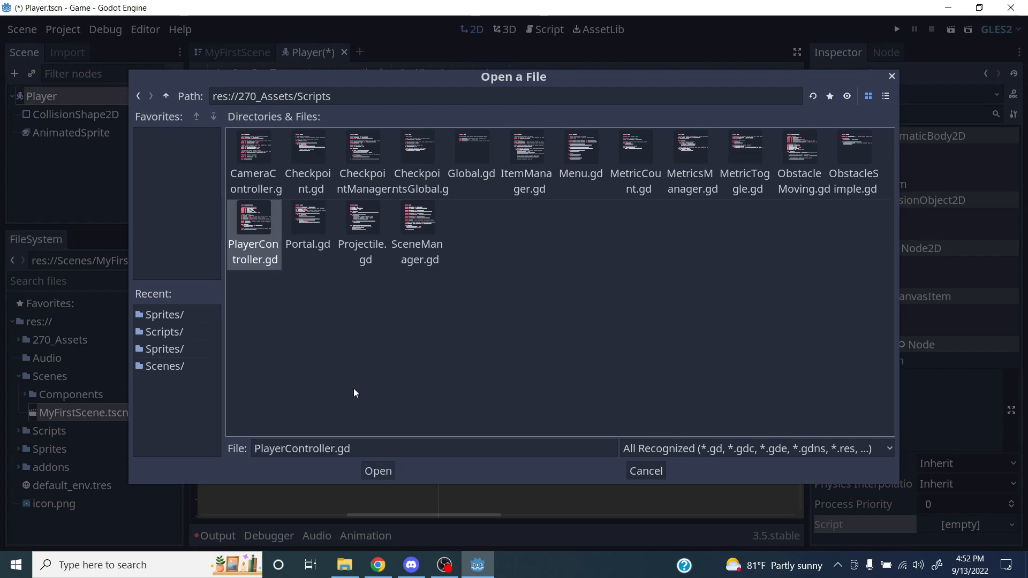
{"action": "left_click", "coordinate": [381, 469]}
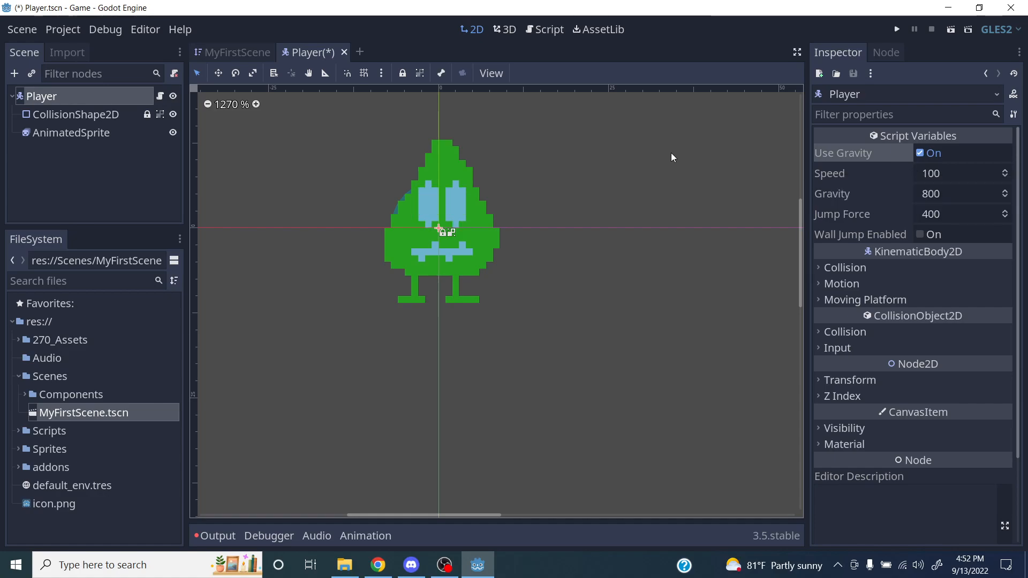
{"action": "key", "text": "ctrl+s"}
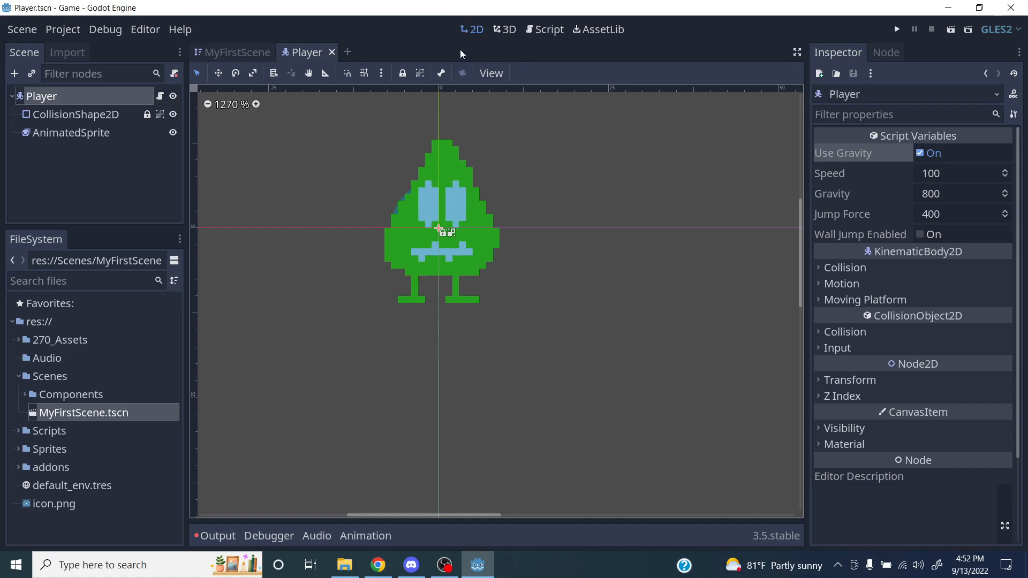
Step: In MyFirstScene, uncheck the Player's Use Gravity, set Speed to 200, and save
{"action": "left_click", "coordinate": [230, 52]}
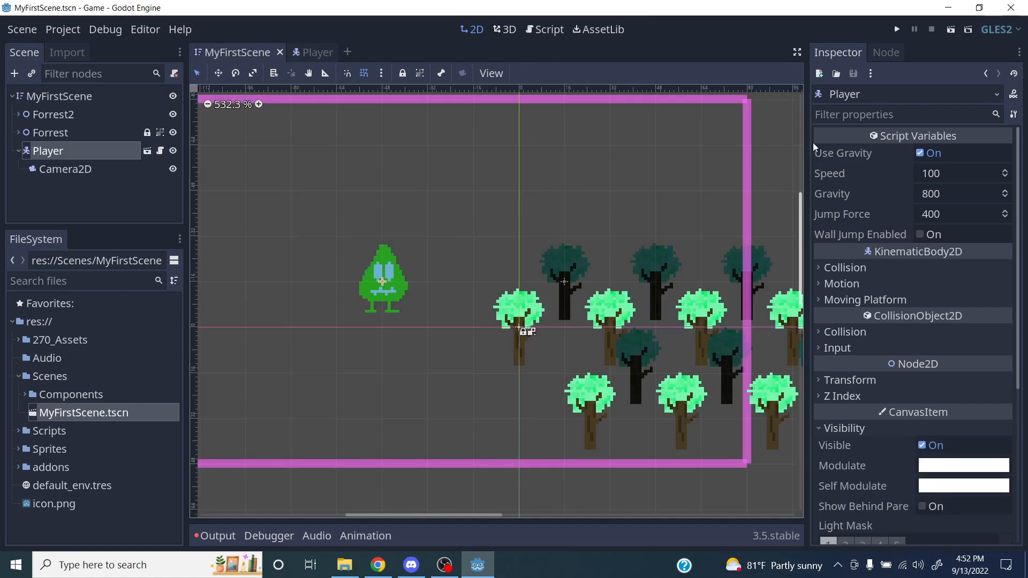
{"action": "left_click", "coordinate": [921, 155]}
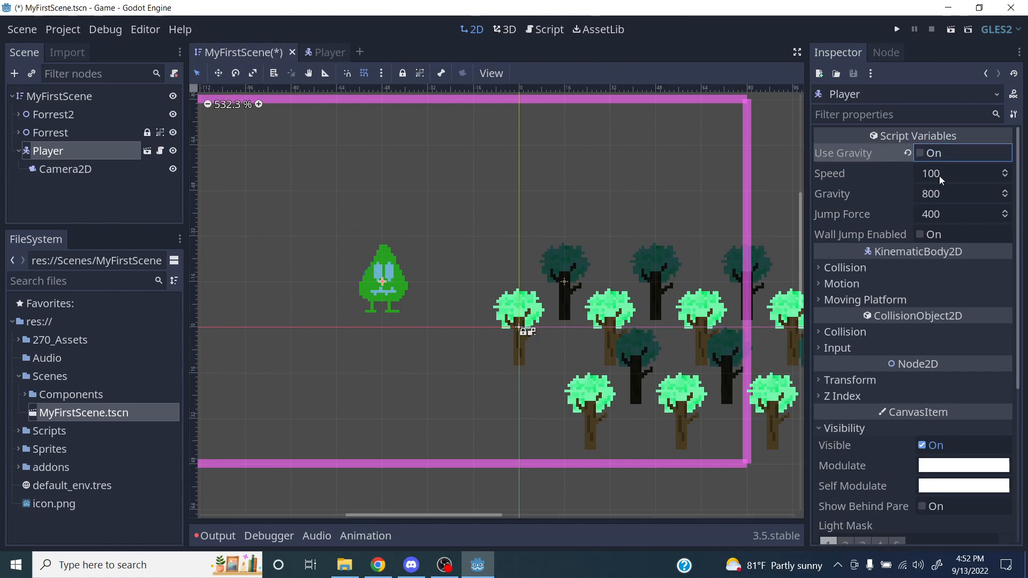
{"action": "left_click", "coordinate": [957, 171]}
{"action": "type", "text": "200"}
{"action": "key", "text": "Return"}
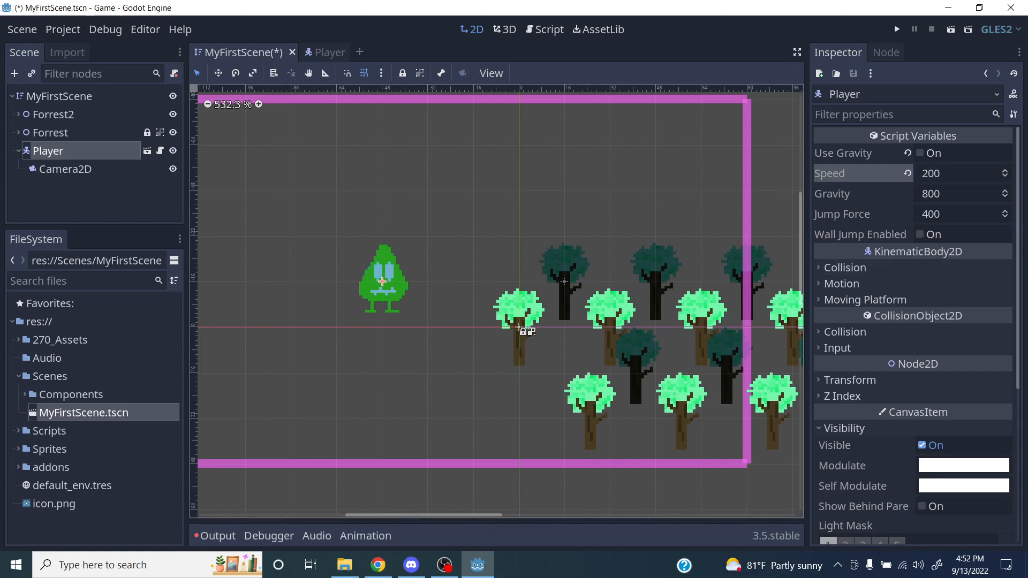
{"action": "scroll", "coordinate": [902, 285], "scroll_direction": "down", "scroll_amount": 5}
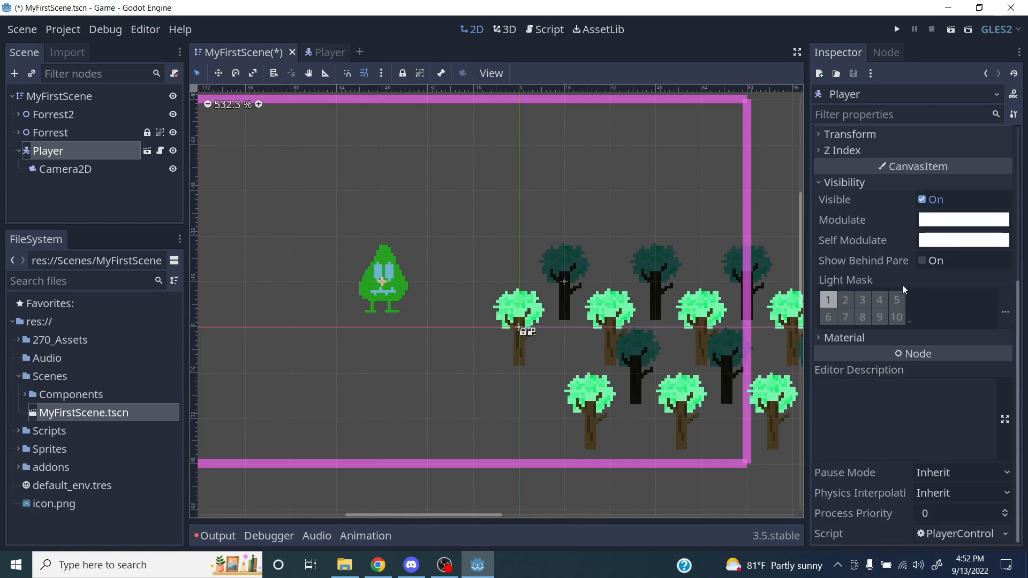
{"action": "scroll", "coordinate": [901, 285], "scroll_direction": "up", "scroll_amount": 5}
{"action": "key", "text": "ctrl+s"}
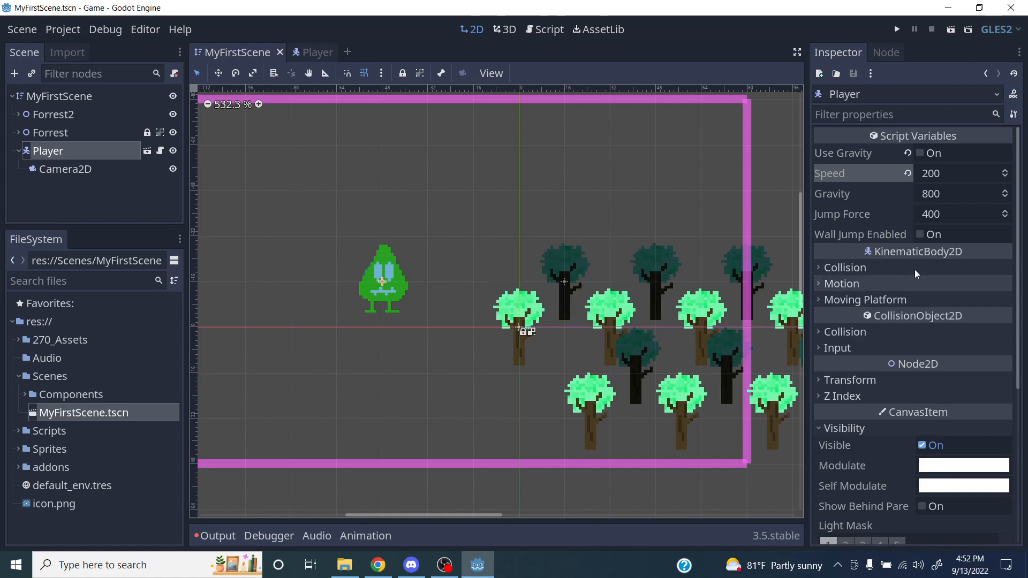
Step: Run the scene, walk the leaf player left, right, up and down, then close the game
{"action": "left_click", "coordinate": [953, 31]}
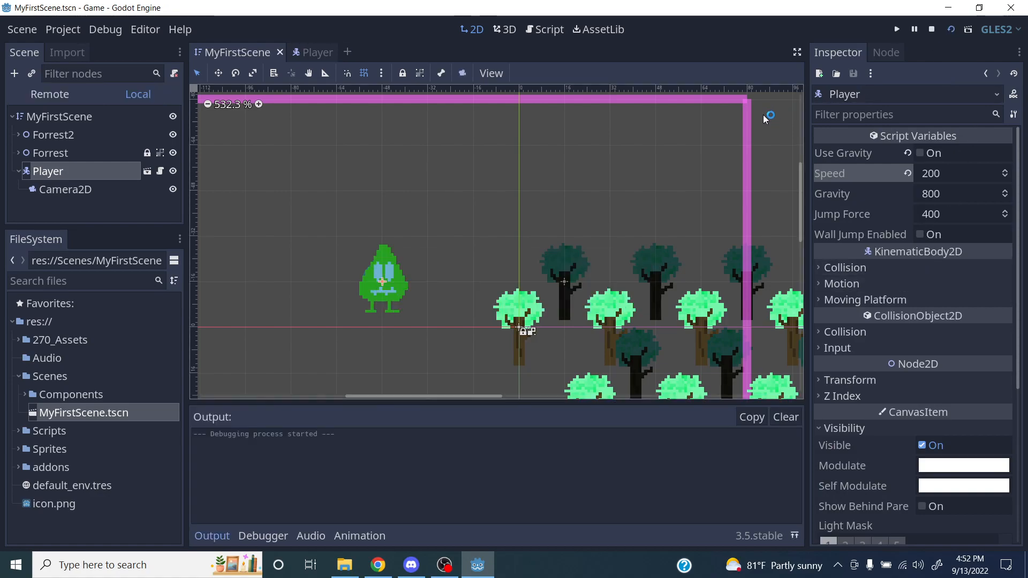
{"action": "key", "text": "Right"}
{"action": "key", "text": "Right"}
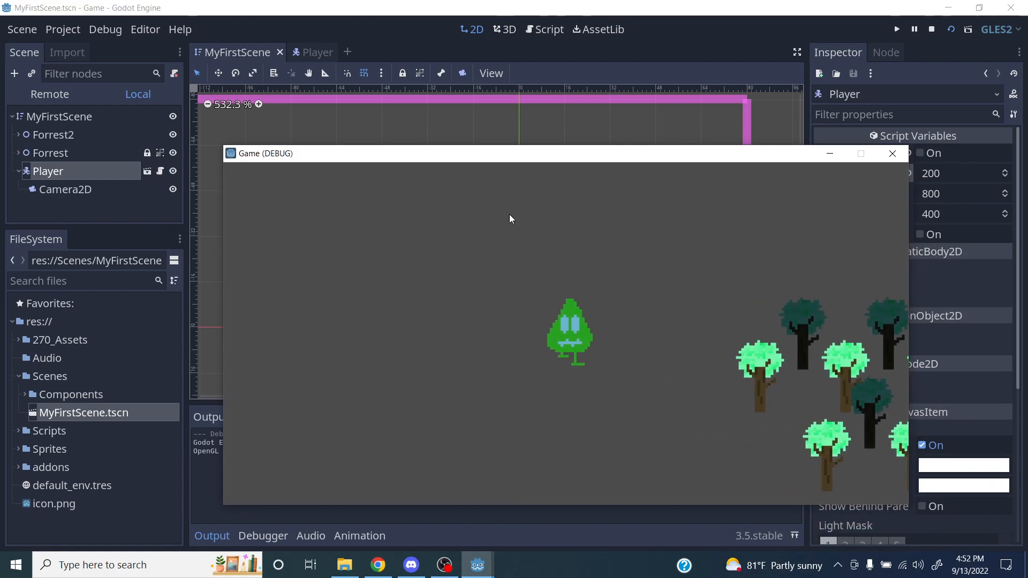
{"action": "key", "text": "Right"}
{"action": "key", "text": "Left"}
{"action": "key", "text": "Right"}
{"action": "key", "text": "Up"}
{"action": "key", "text": "Down"}
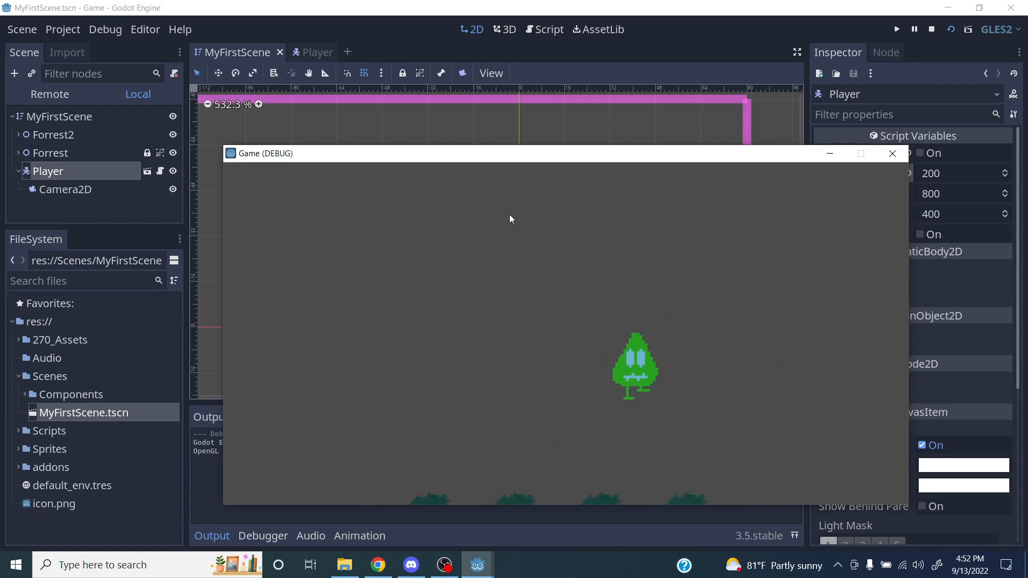
{"action": "key", "text": "Left"}
{"action": "key", "text": "Up"}
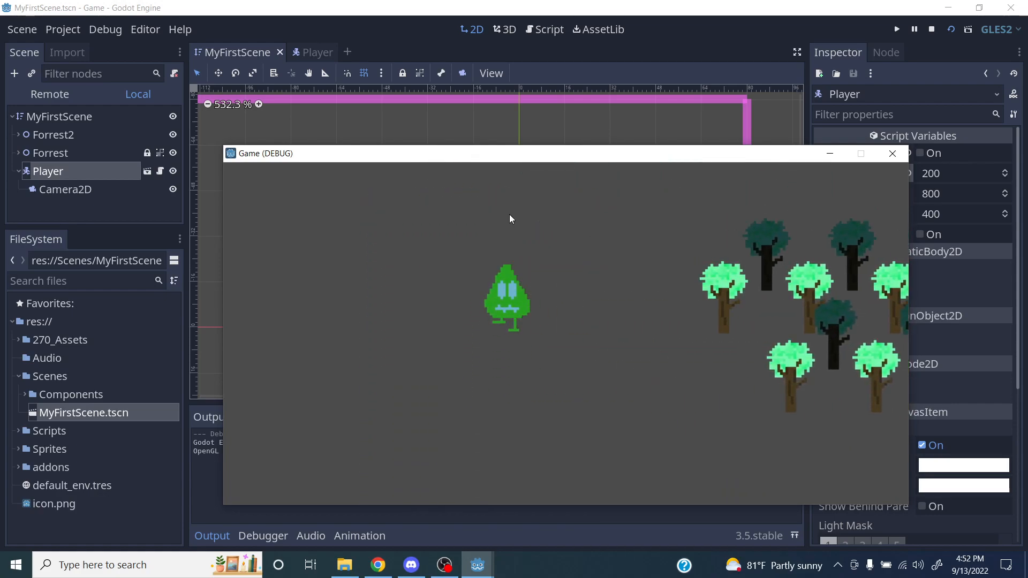
{"action": "key", "text": "Right"}
{"action": "key", "text": "Left"}
{"action": "key", "text": "Right"}
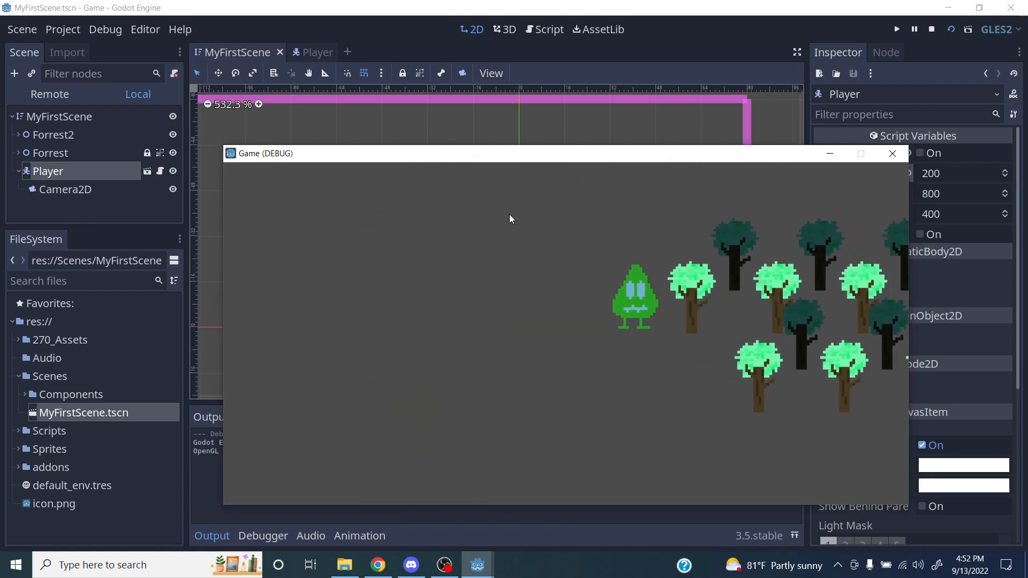
{"action": "key", "text": "Right"}
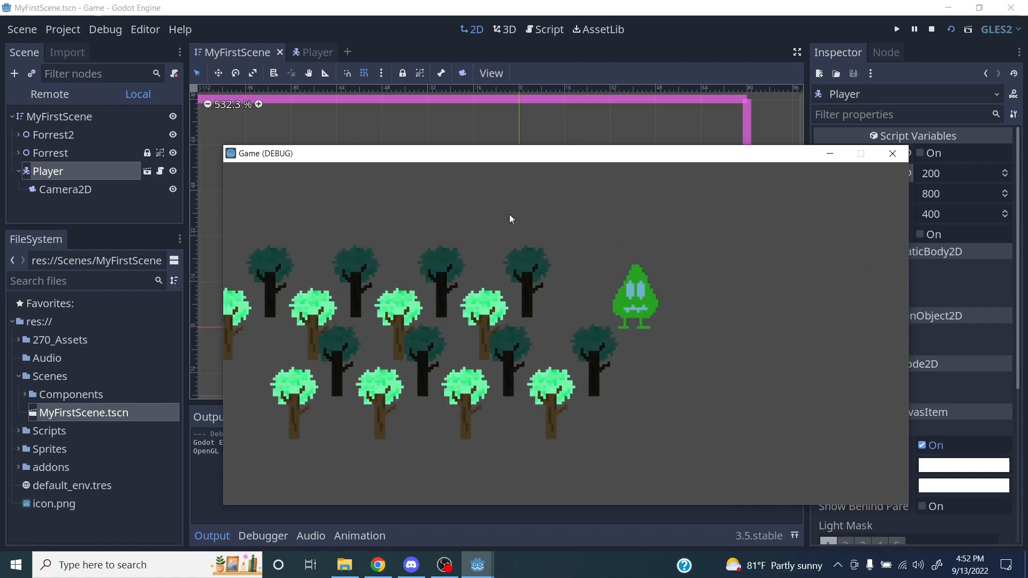
{"action": "left_click", "coordinate": [892, 153]}
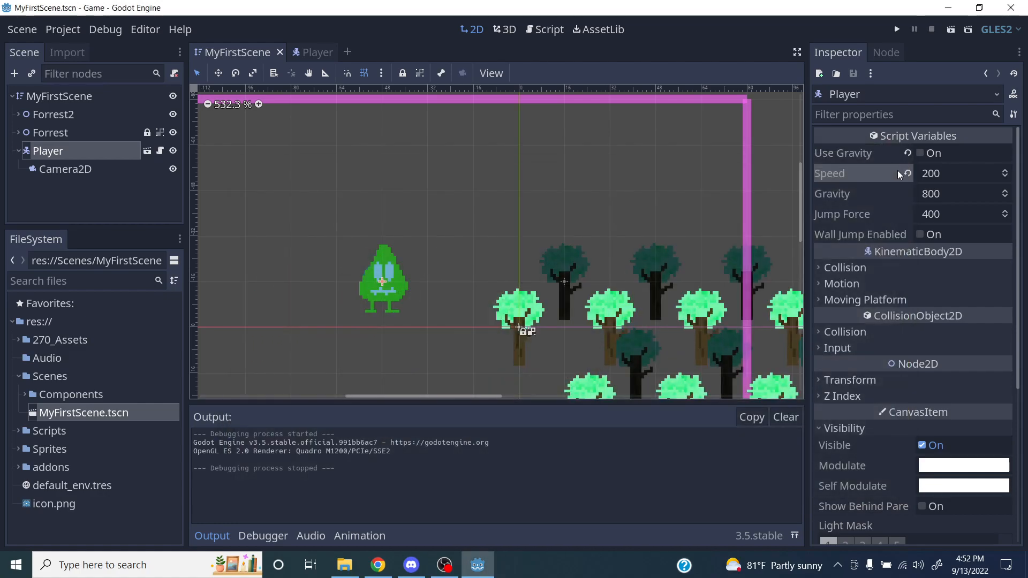
Step: Reset the Player's Speed to 100, save, and walk the player right and left through the forest
{"action": "left_click", "coordinate": [907, 174]}
{"action": "key", "text": "ctrl+s"}
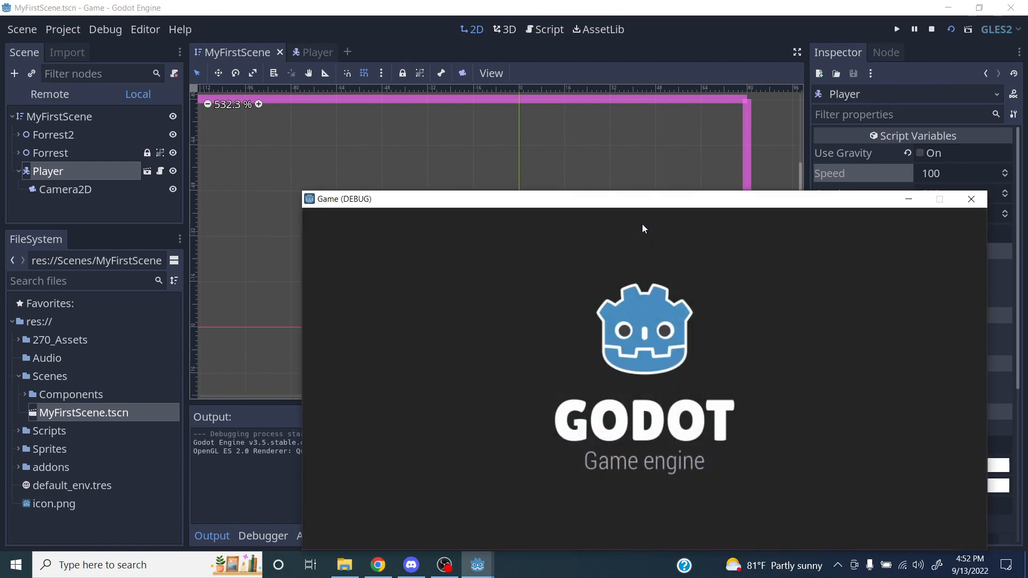
{"action": "key", "text": "Right"}
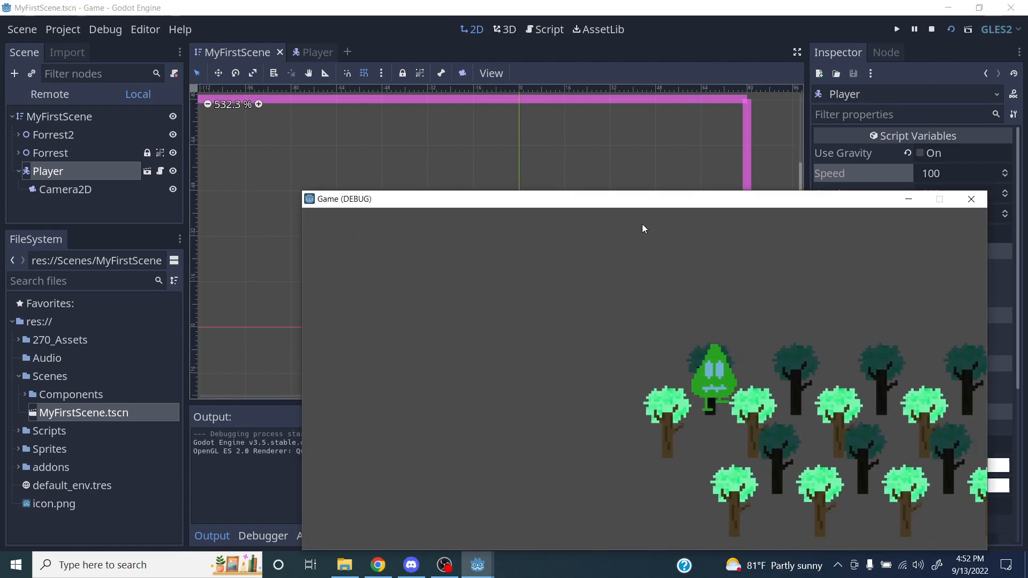
{"action": "key", "text": "Right"}
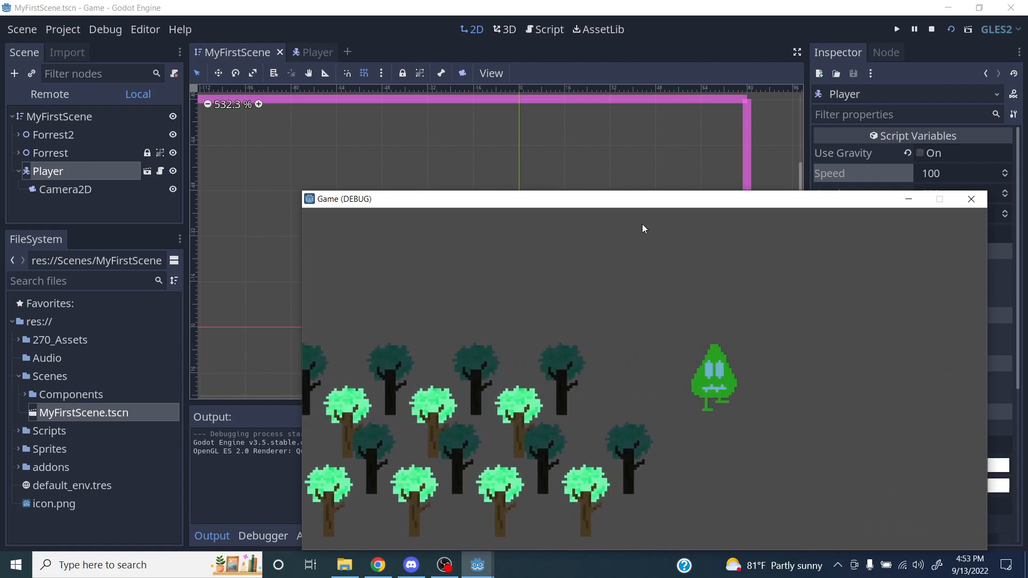
{"action": "key", "text": "Left"}
{"action": "key", "text": "Right"}
{"action": "key", "text": "Left"}
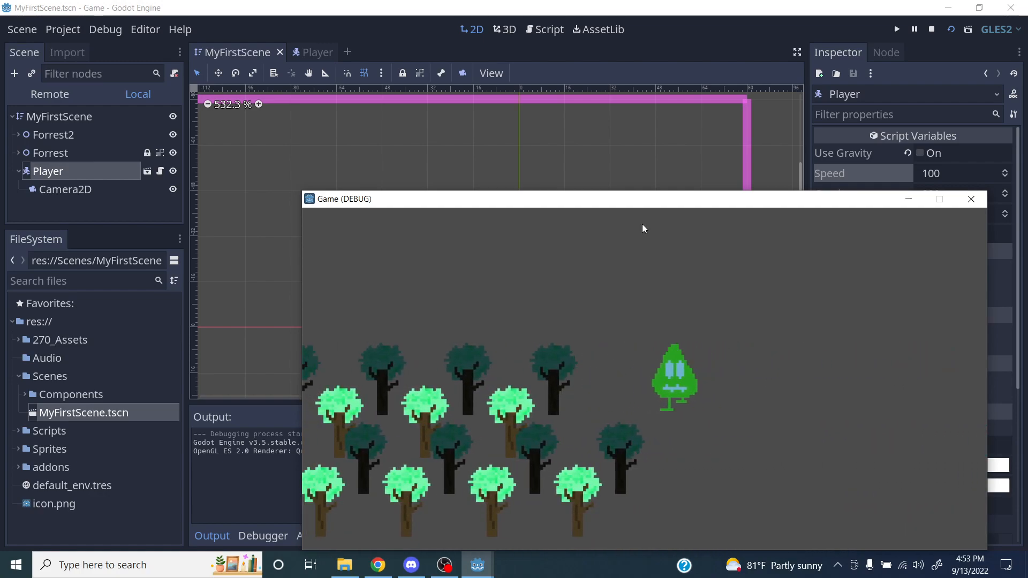
{"action": "key", "text": "Right"}
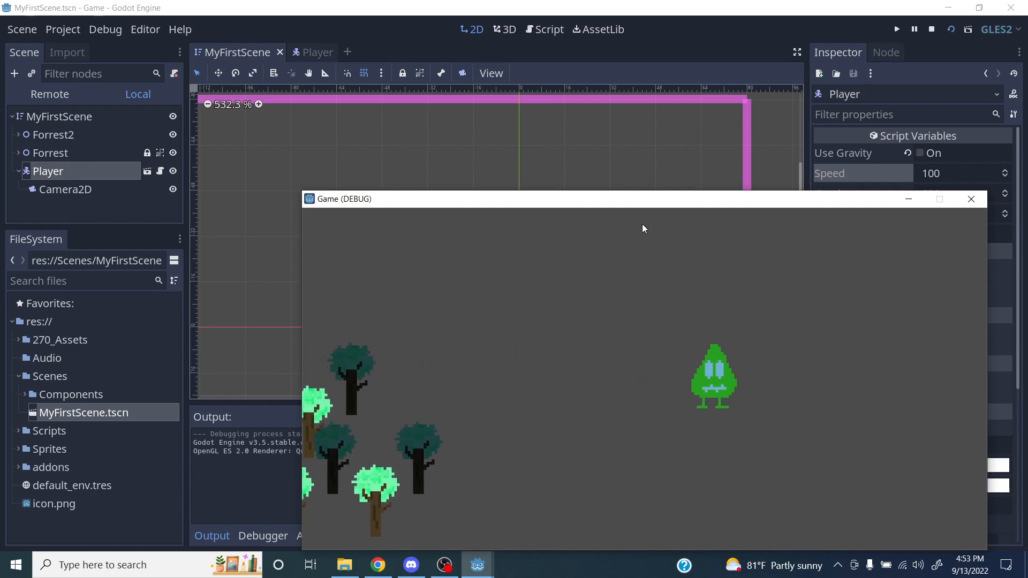
{"action": "key", "text": "Left"}
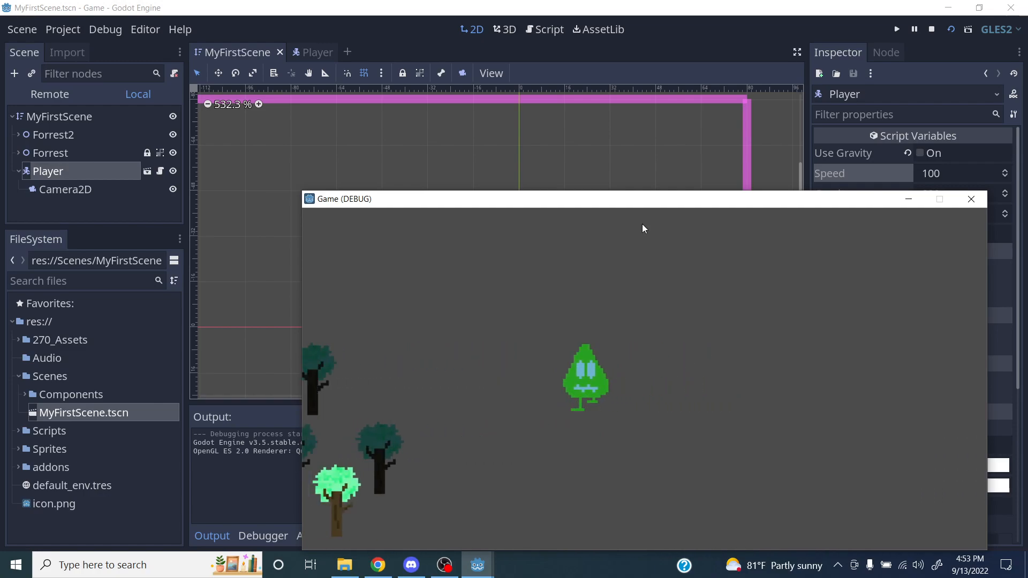
{"action": "key", "text": "Left"}
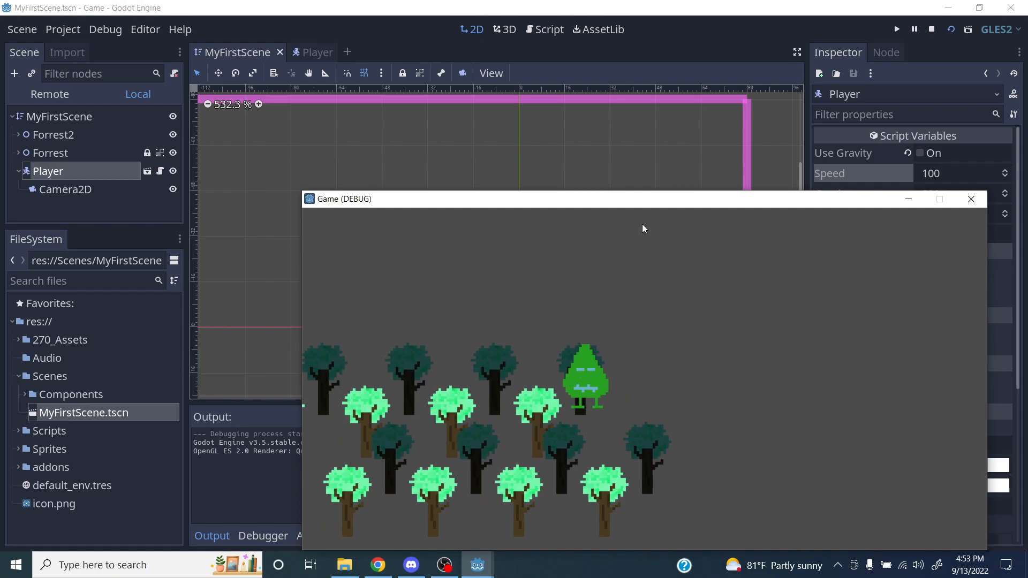
{"action": "key", "text": "Right"}
{"action": "key", "text": "Right"}
{"action": "key", "text": "Left"}
{"action": "key", "text": "Right"}
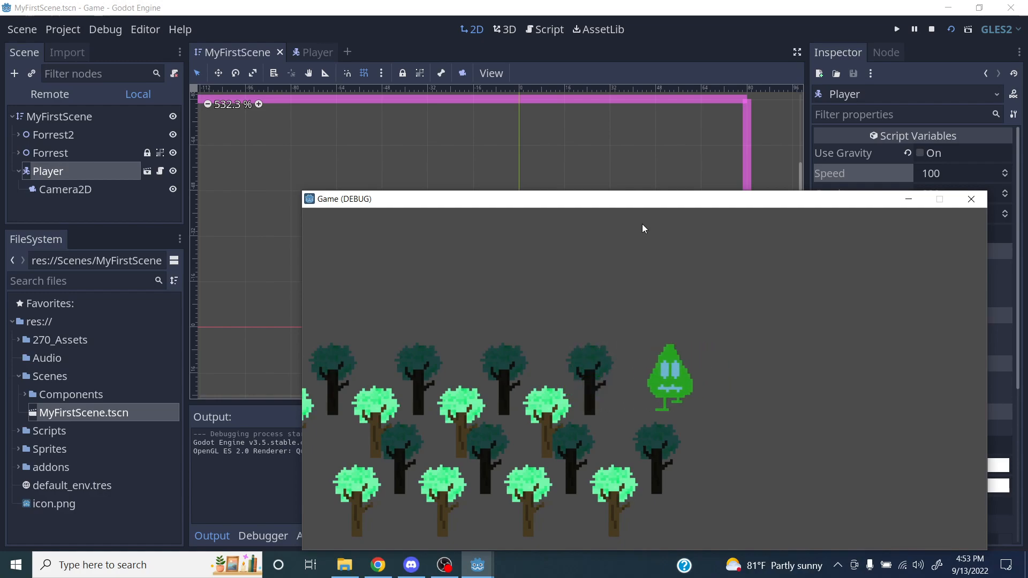
{"action": "key", "text": "Left"}
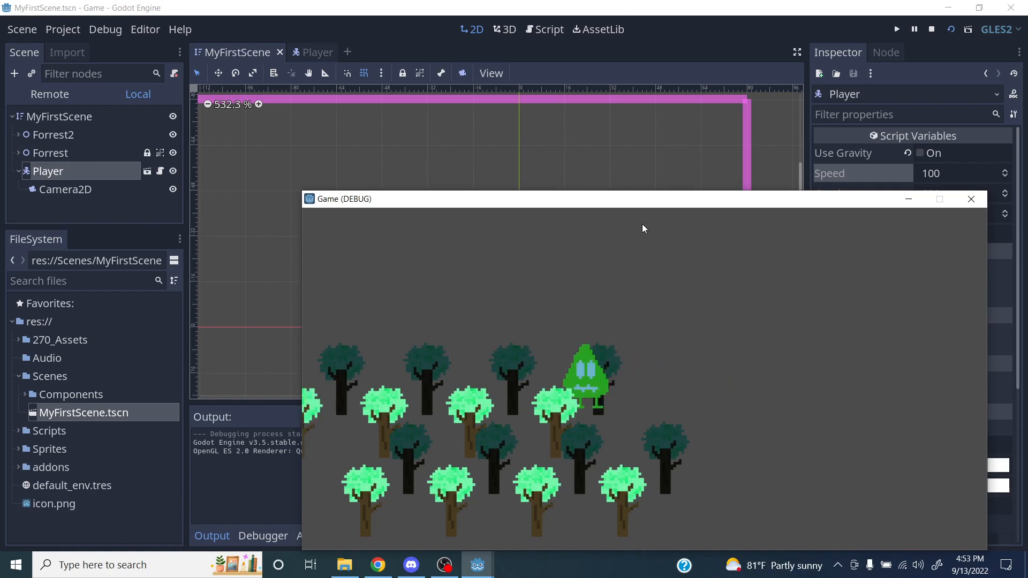
Step: Keep moving the leaf player up, down and around the trees, then close the game window
{"action": "key", "text": "Right"}
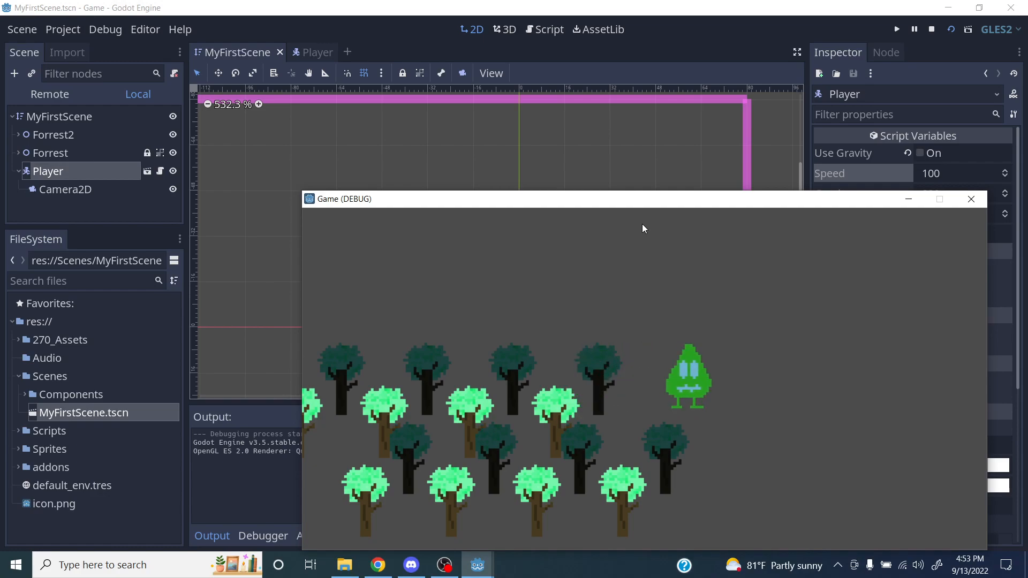
{"action": "key", "text": "Down"}
{"action": "key", "text": "Left"}
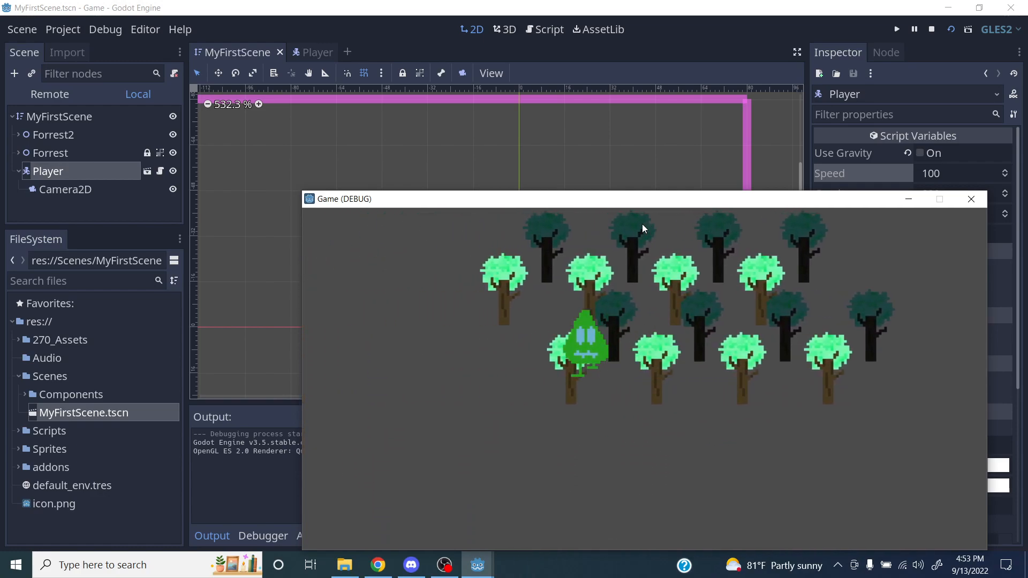
{"action": "key", "text": "Left"}
{"action": "key", "text": "Down"}
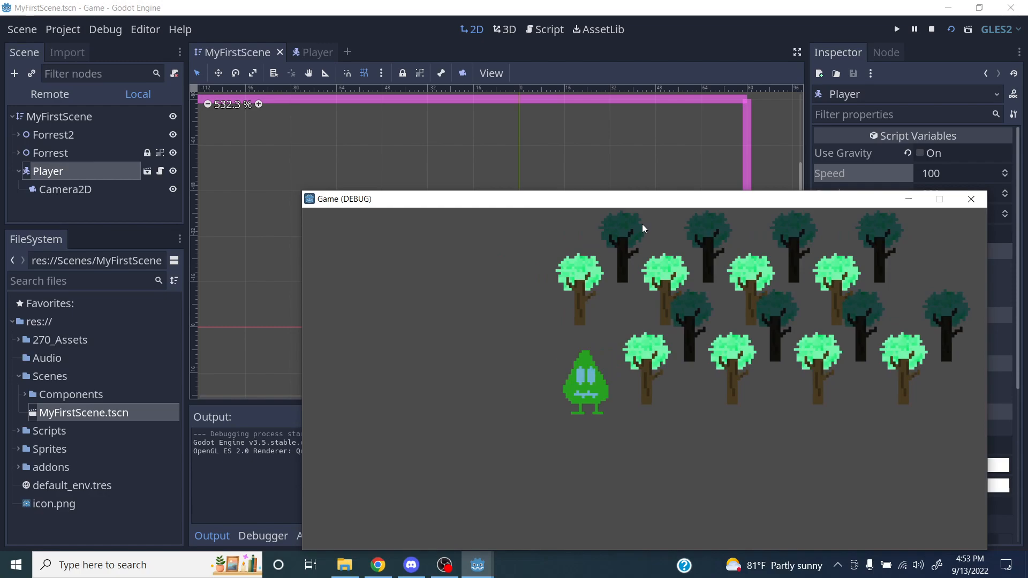
{"action": "key", "text": "Up"}
{"action": "key", "text": "Right"}
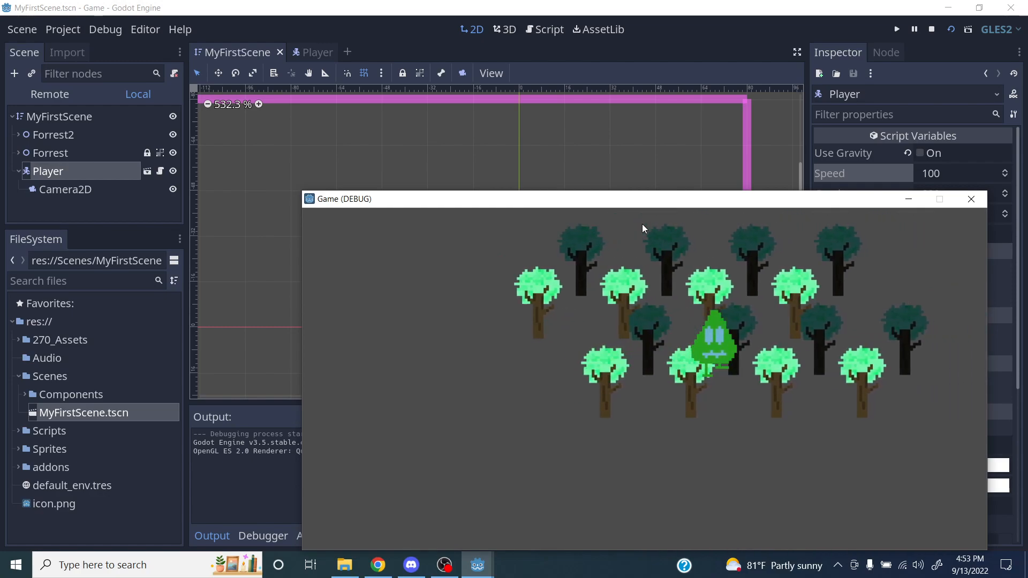
{"action": "key", "text": "Left"}
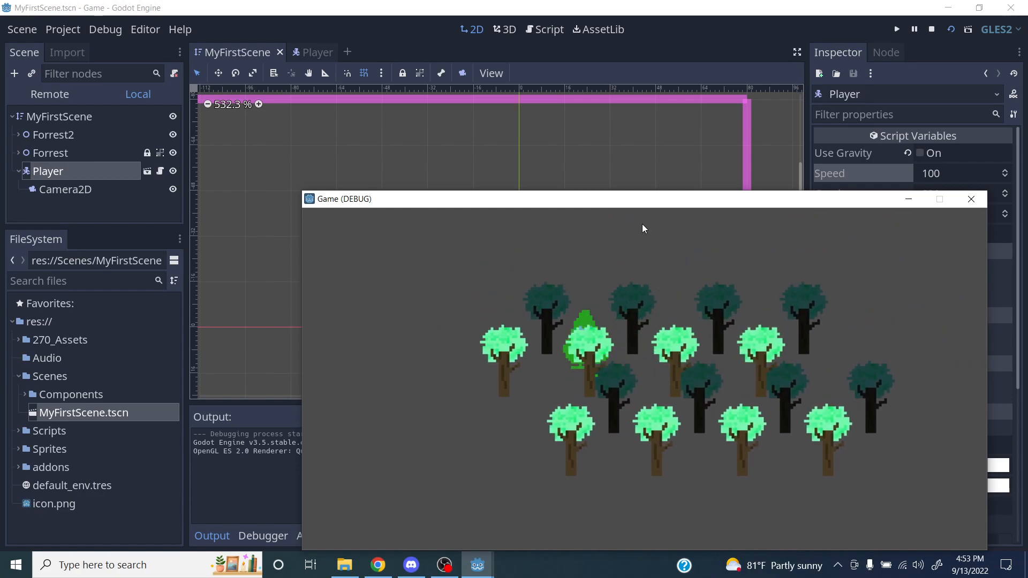
{"action": "key", "text": "Right"}
{"action": "key", "text": "Up"}
{"action": "key", "text": "Left"}
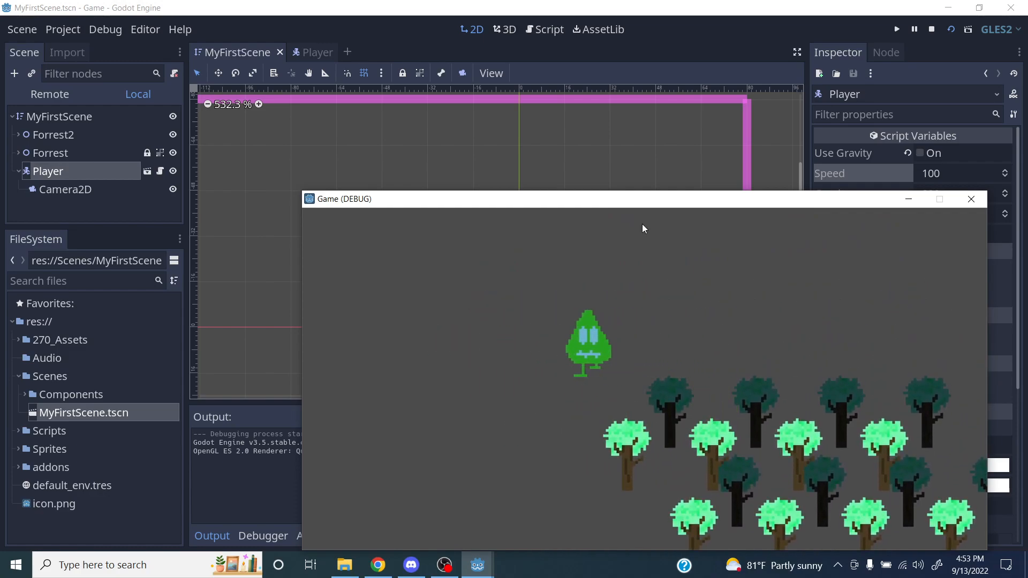
{"action": "key", "text": "Down"}
{"action": "key", "text": "Right"}
{"action": "key", "text": "Left"}
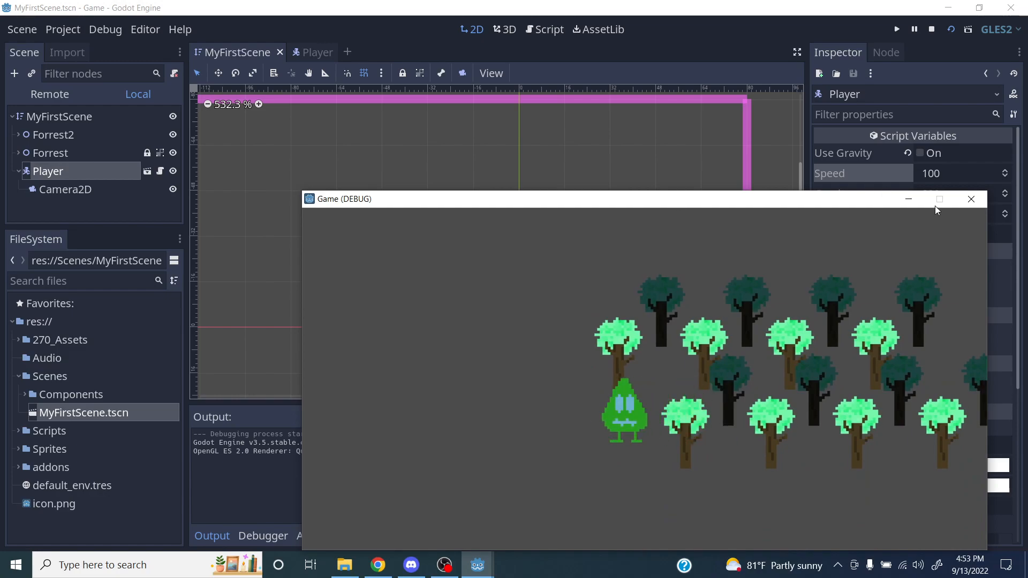
{"action": "left_click", "coordinate": [971, 199]}
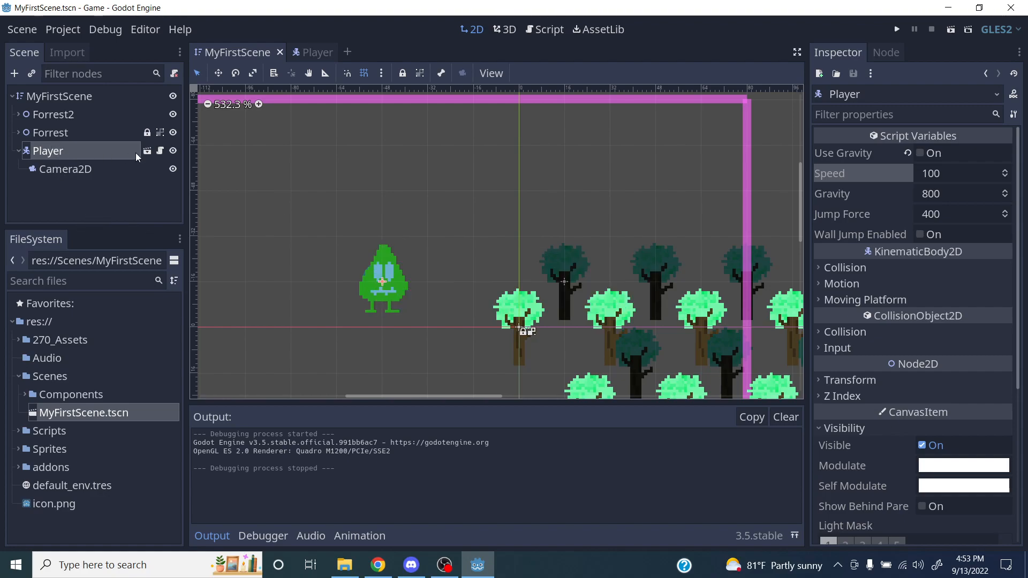
Step: Open the Player's PlayerController.gd, hide the Output panel, and locate the animation_update() call in _physics_process
{"action": "left_click", "coordinate": [158, 152]}
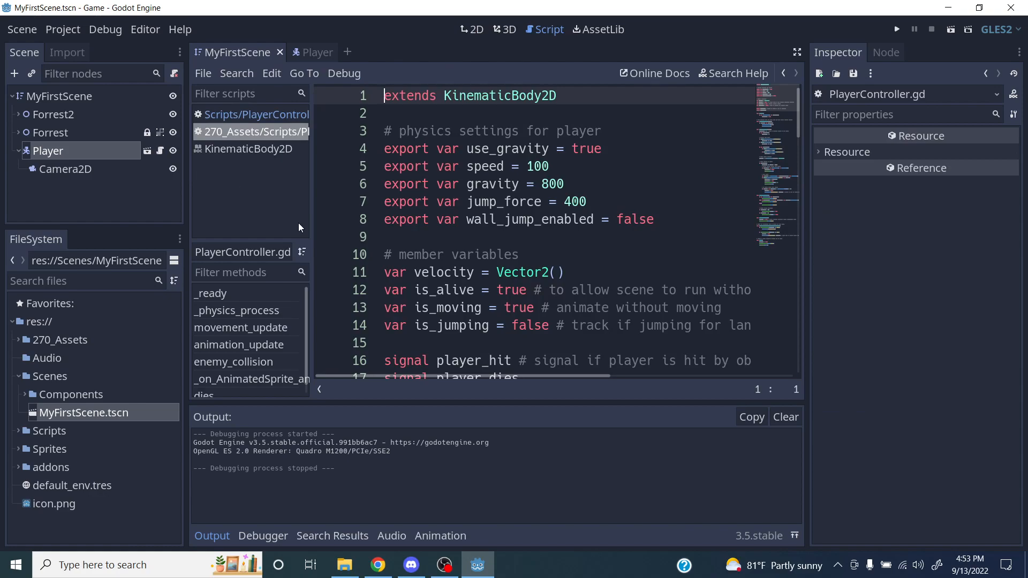
{"action": "left_click", "coordinate": [210, 536]}
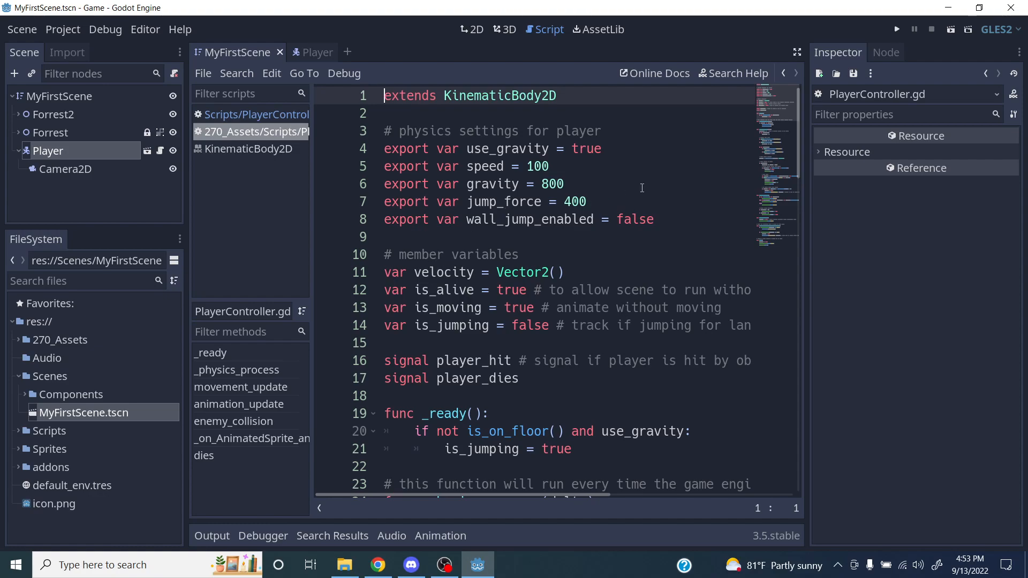
{"action": "scroll", "coordinate": [444, 289], "scroll_direction": "down", "scroll_amount": 3}
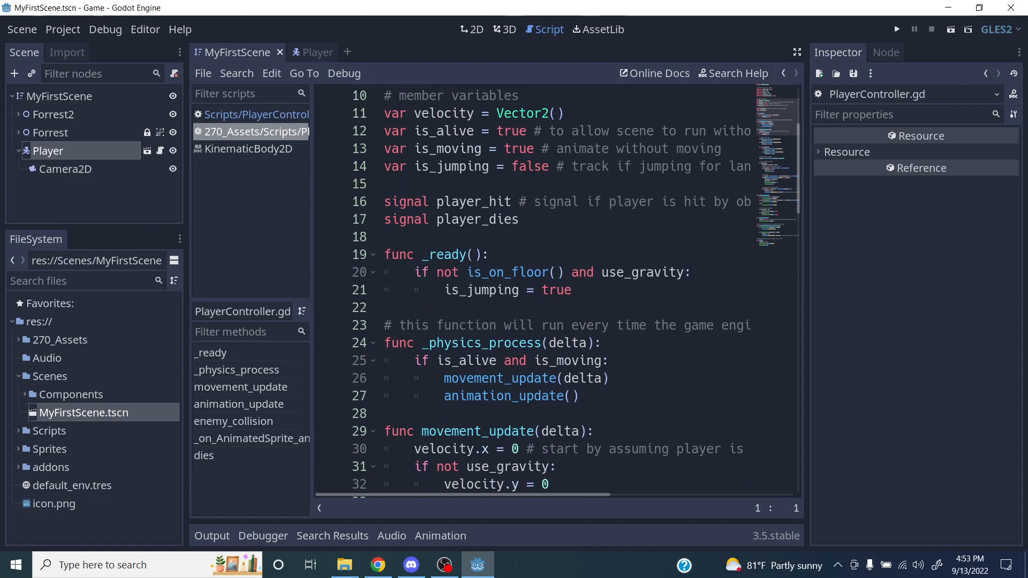
{"action": "scroll", "coordinate": [454, 294], "scroll_direction": "down", "scroll_amount": 2}
{"action": "left_click", "coordinate": [455, 295]}
{"action": "left_click_drag", "start_coordinate": [454, 295], "coordinate": [580, 292]}
{"action": "left_click", "coordinate": [580, 292]}
Step: Fold the _physics_process, _ready and movement_update functions
{"action": "left_click", "coordinate": [371, 236]}
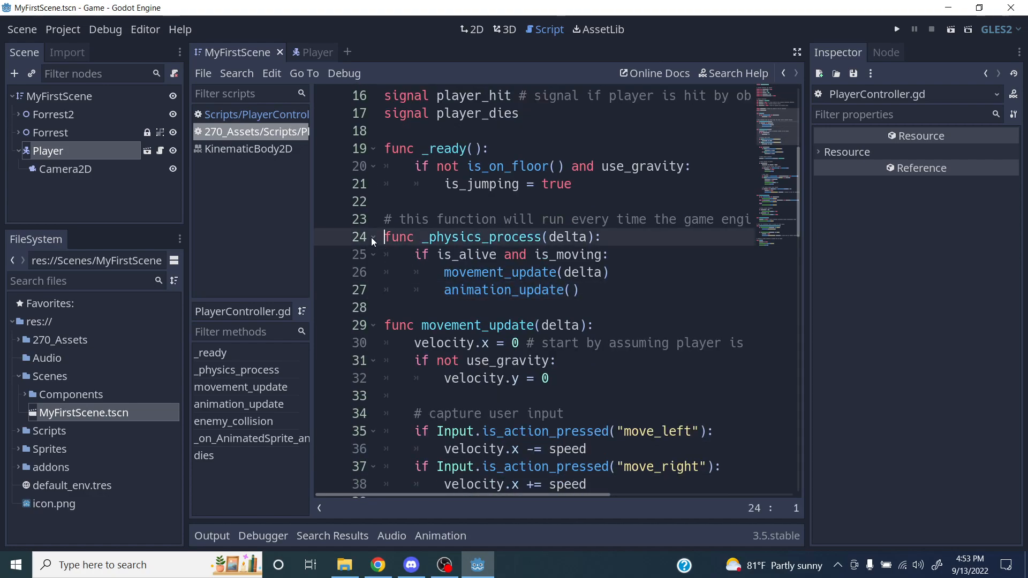
{"action": "key", "text": "alt+f"}
{"action": "left_click", "coordinate": [373, 148]}
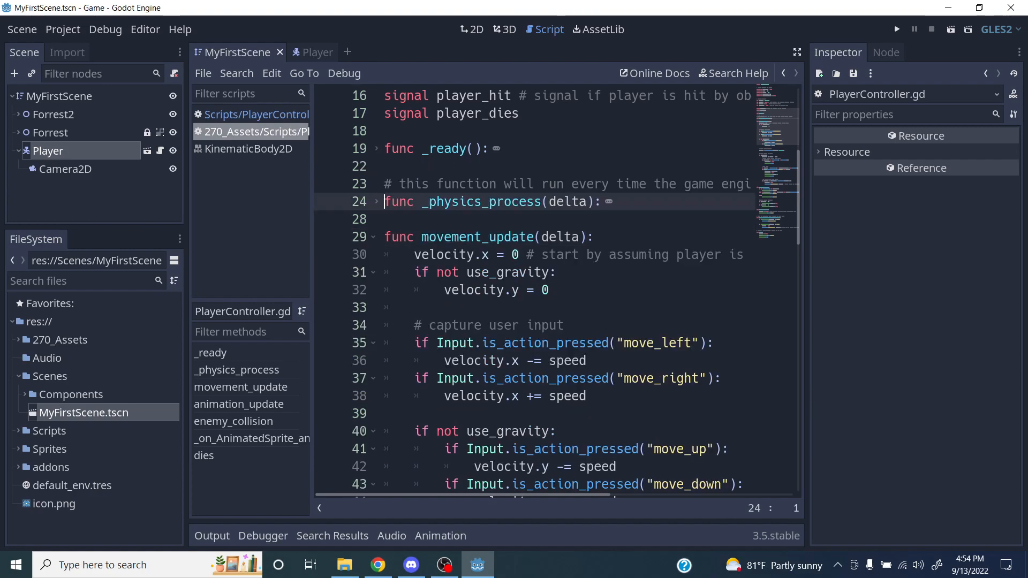
{"action": "left_click", "coordinate": [374, 239]}
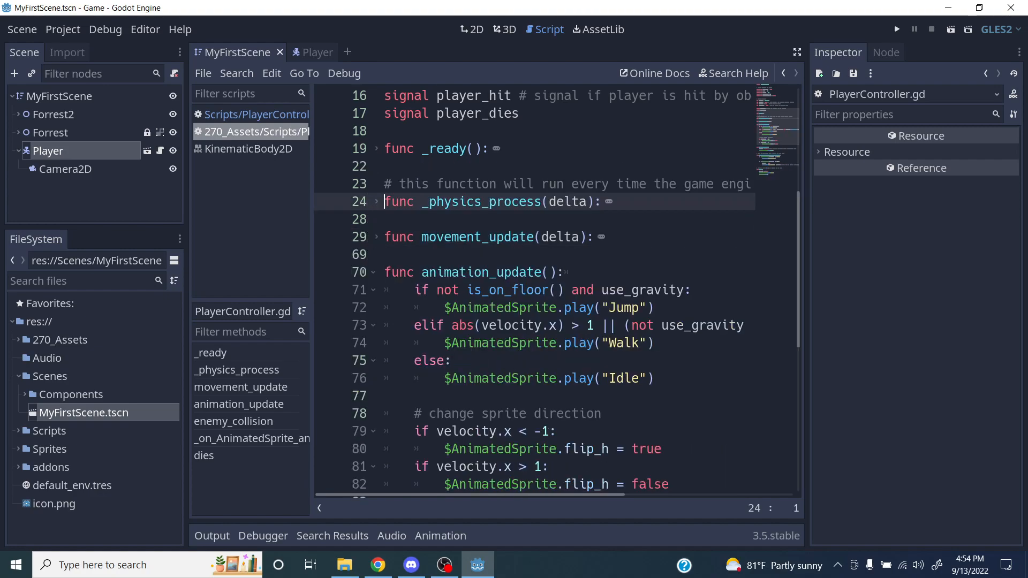
Step: Inspect the "Jump" animation name and the use_gravity check in animation_update
{"action": "scroll", "coordinate": [443, 272], "scroll_direction": "down", "scroll_amount": 1}
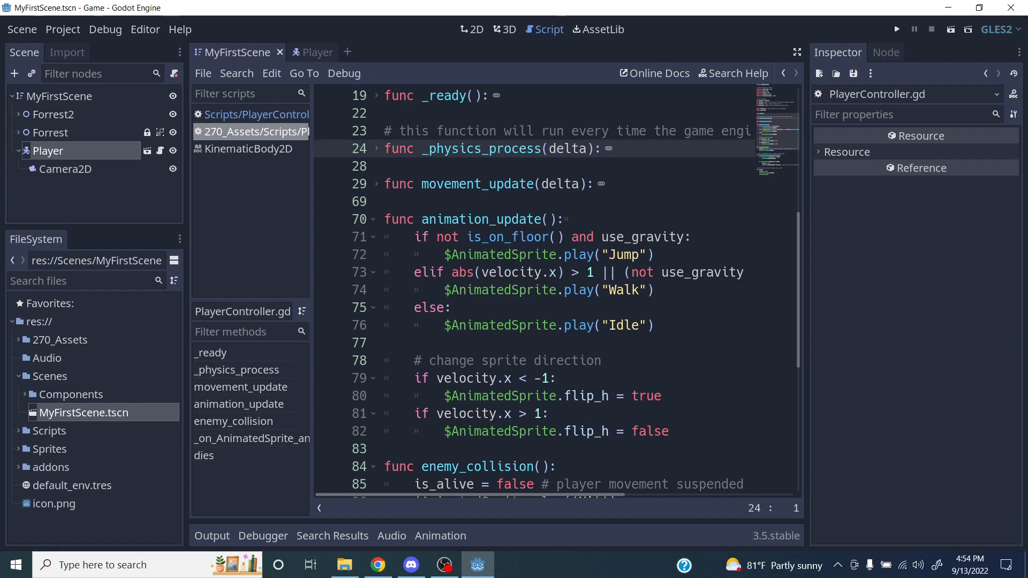
{"action": "left_click_drag", "start_coordinate": [601, 254], "coordinate": [650, 255]}
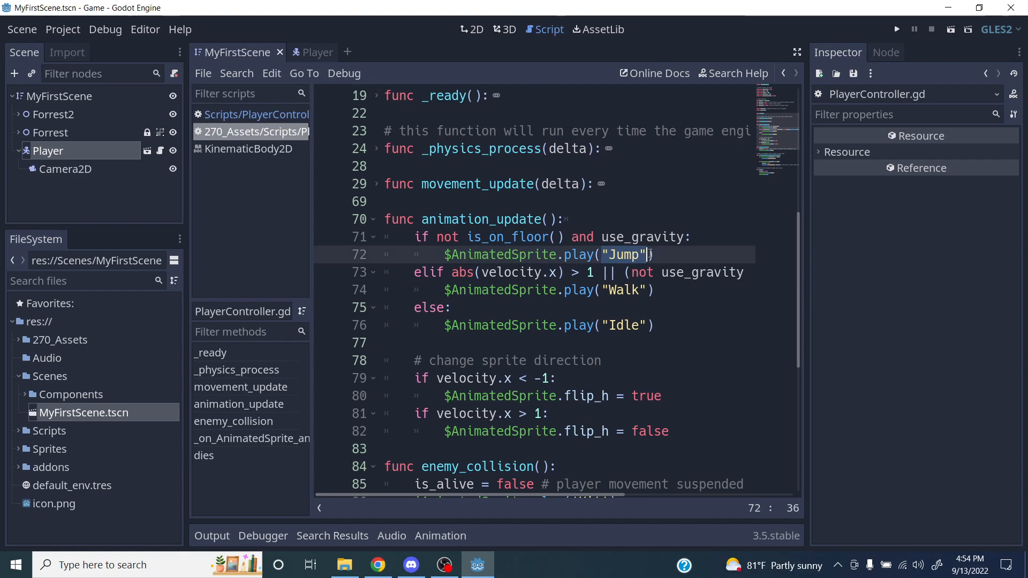
{"action": "left_click", "coordinate": [649, 254]}
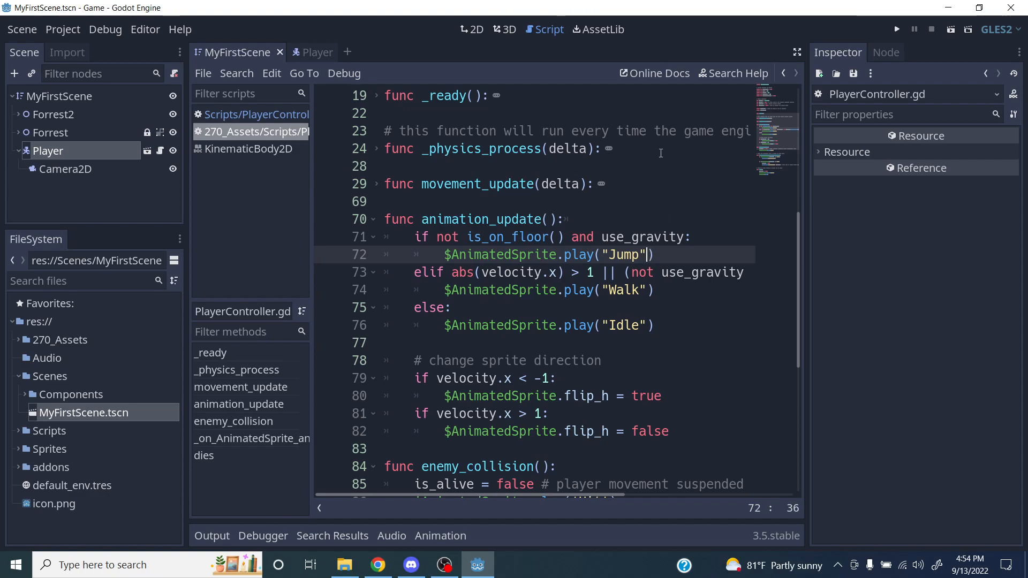
{"action": "left_click", "coordinate": [638, 237]}
{"action": "left_click", "coordinate": [640, 254]}
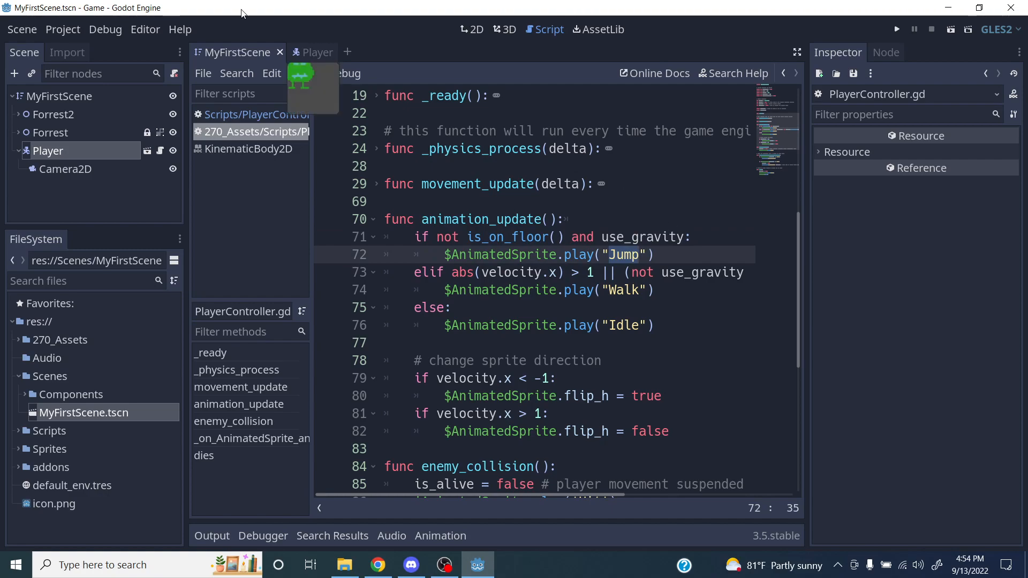
Step: Switch to the Player scene and view the AnimatedSprite's SpriteFrames animations
{"action": "left_click", "coordinate": [312, 51]}
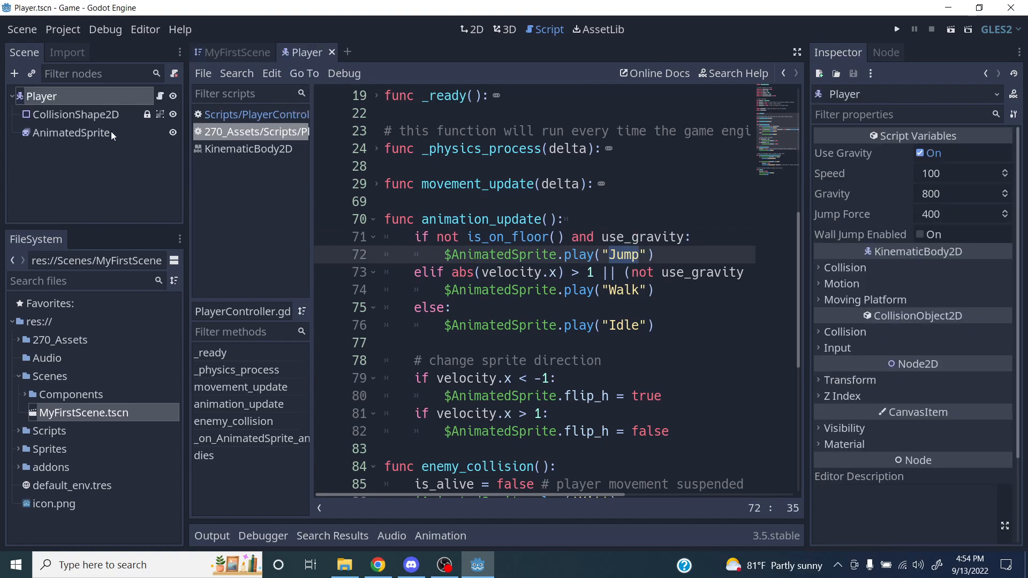
{"action": "left_click", "coordinate": [112, 133]}
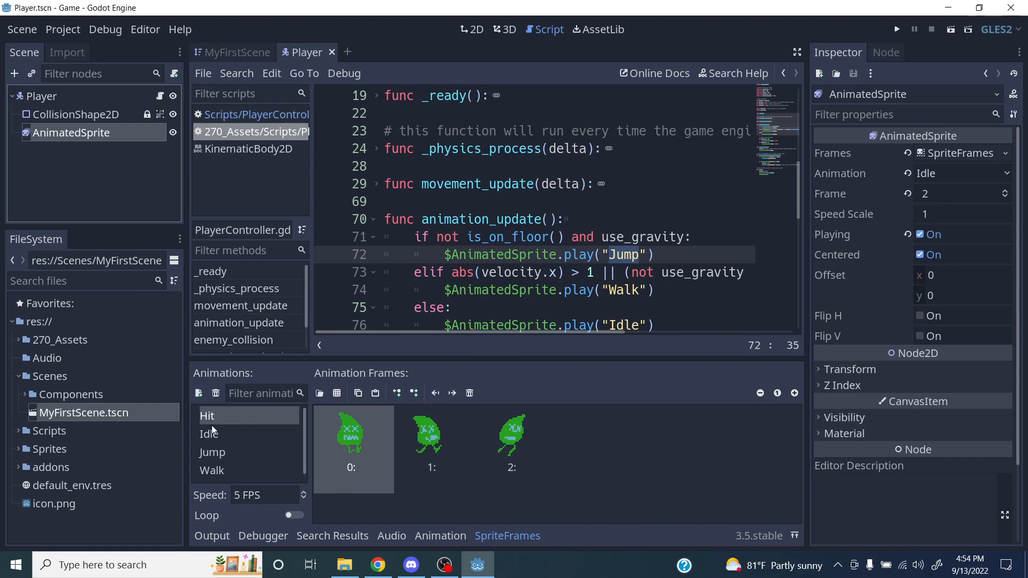
{"action": "scroll", "coordinate": [449, 219], "scroll_direction": "down", "scroll_amount": 1}
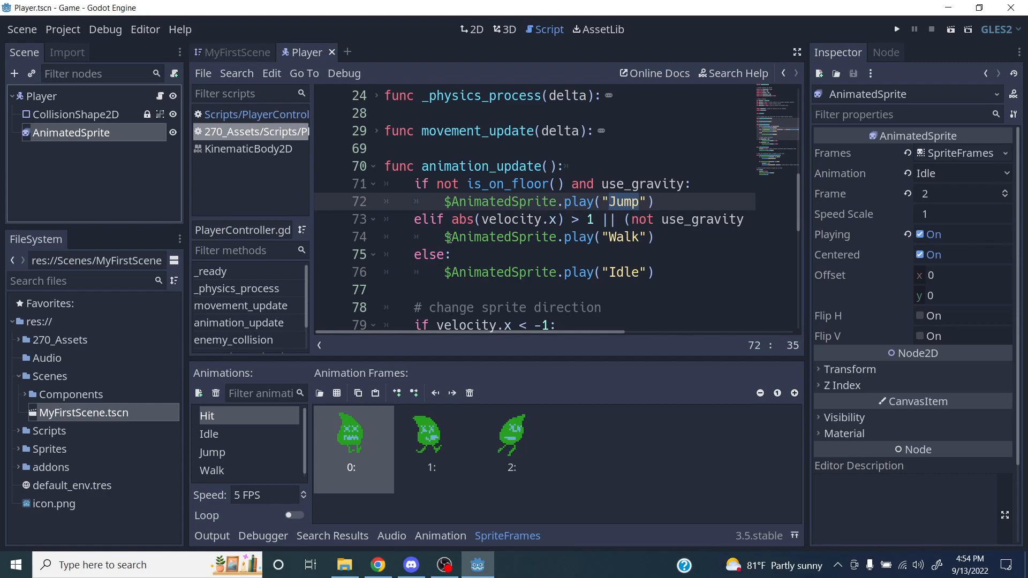
{"action": "scroll", "coordinate": [780, 246], "scroll_direction": "down", "scroll_amount": 5}
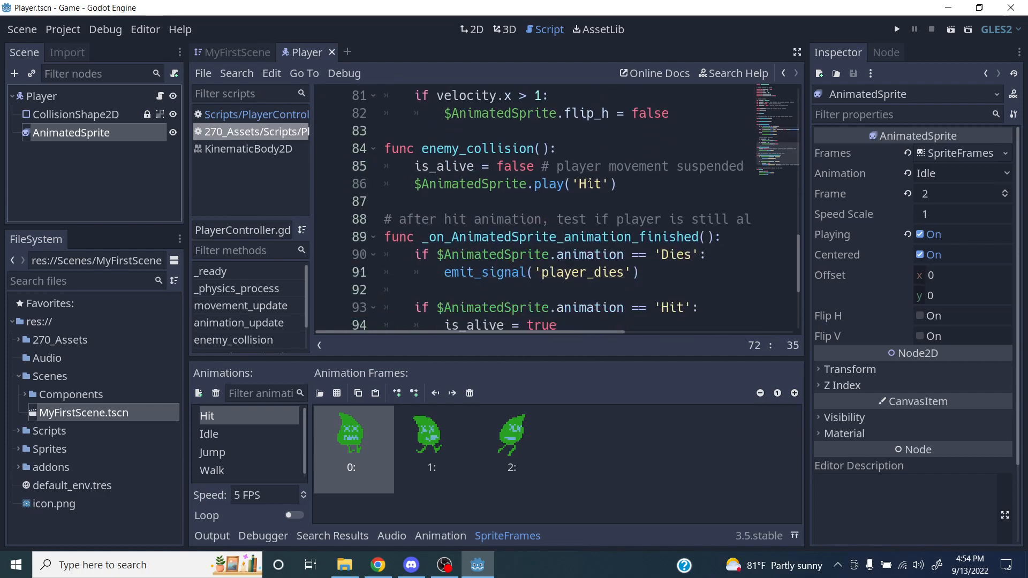
Step: Compare the script's Hit, Dies and Jump play() names with the sprite animations, then select the Player node
{"action": "left_click", "coordinate": [602, 183]}
{"action": "left_click_drag", "start_coordinate": [654, 254], "coordinate": [698, 254]}
{"action": "scroll", "coordinate": [692, 213], "scroll_direction": "down", "scroll_amount": 3}
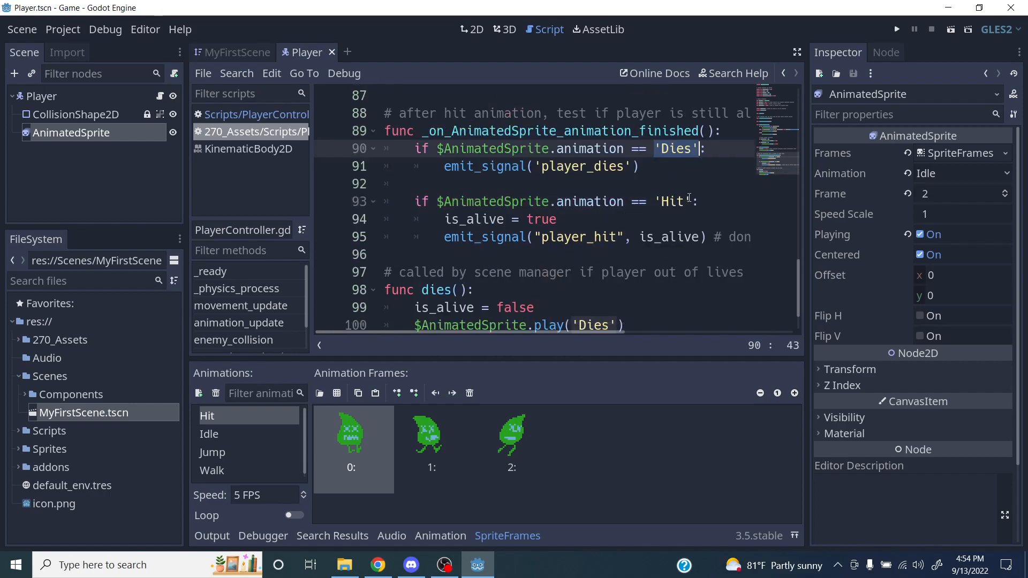
{"action": "scroll", "coordinate": [689, 197], "scroll_direction": "up", "scroll_amount": 4}
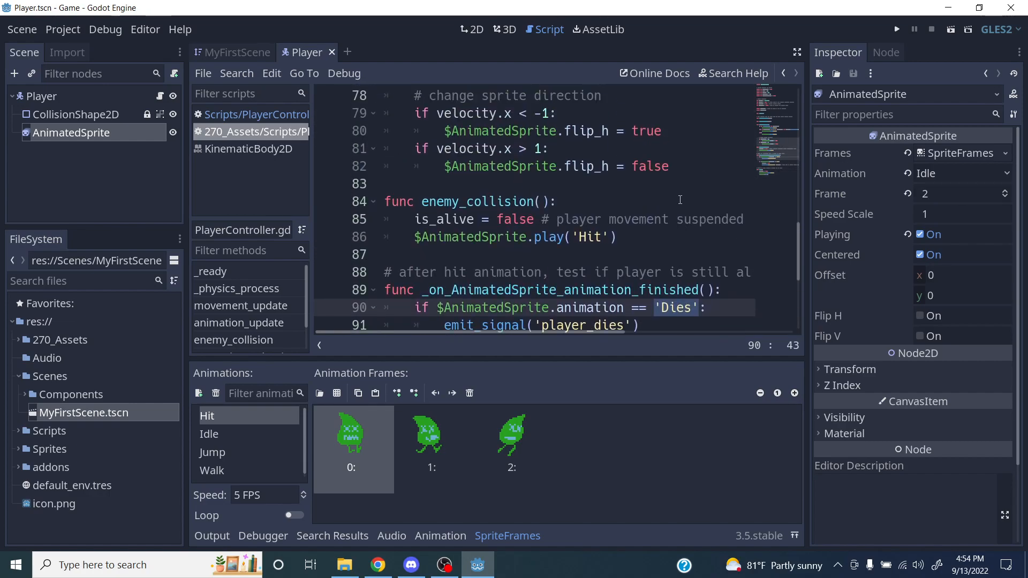
{"action": "scroll", "coordinate": [557, 209], "scroll_direction": "up", "scroll_amount": 4}
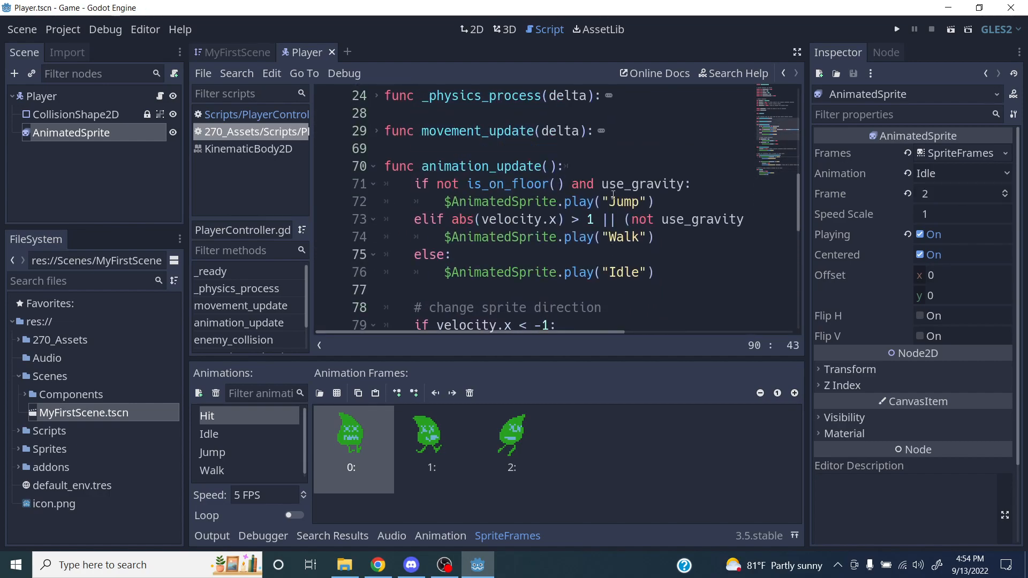
{"action": "left_click_drag", "start_coordinate": [602, 201], "coordinate": [647, 199]}
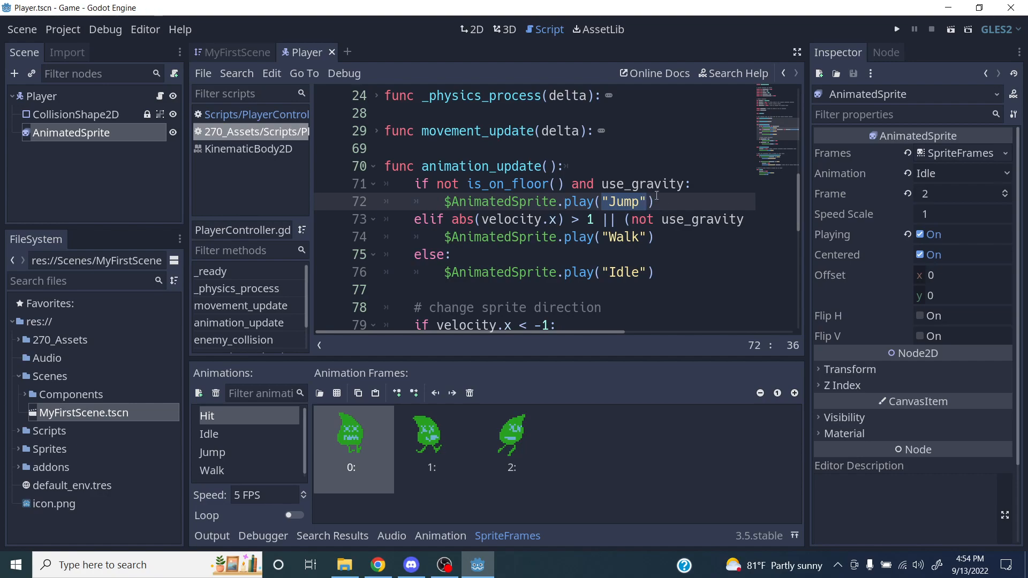
{"action": "left_click", "coordinate": [621, 202]}
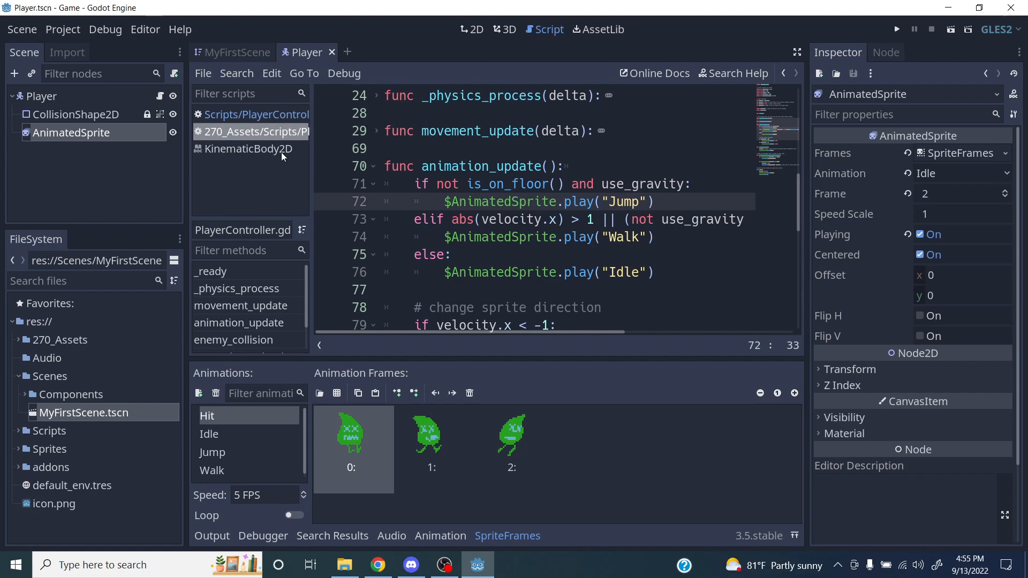
{"action": "left_click", "coordinate": [68, 100]}
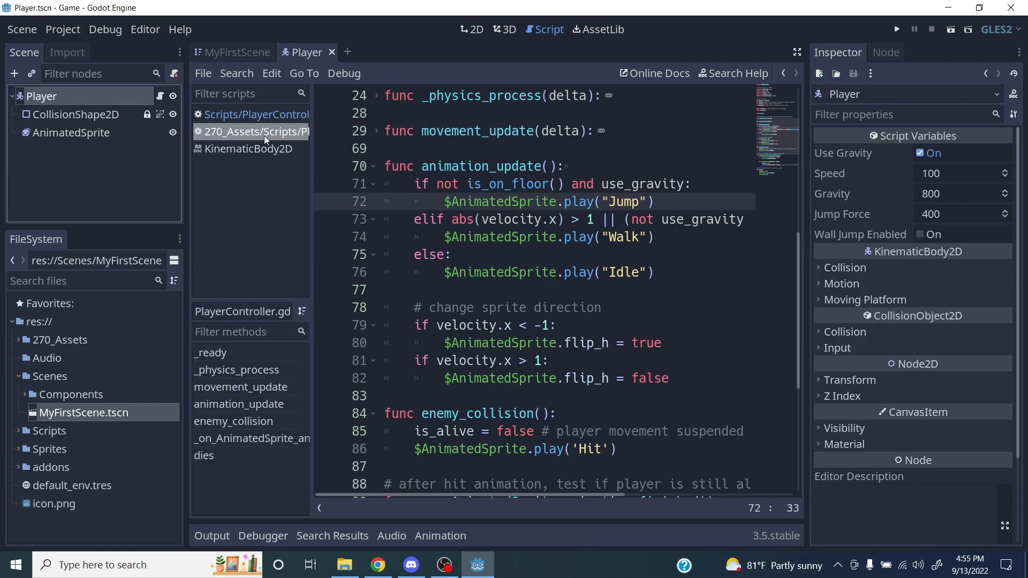
Step: Save the Player scene
{"action": "scroll", "coordinate": [456, 107], "scroll_direction": "down", "scroll_amount": 4}
{"action": "scroll", "coordinate": [456, 91], "scroll_direction": "up", "scroll_amount": 11}
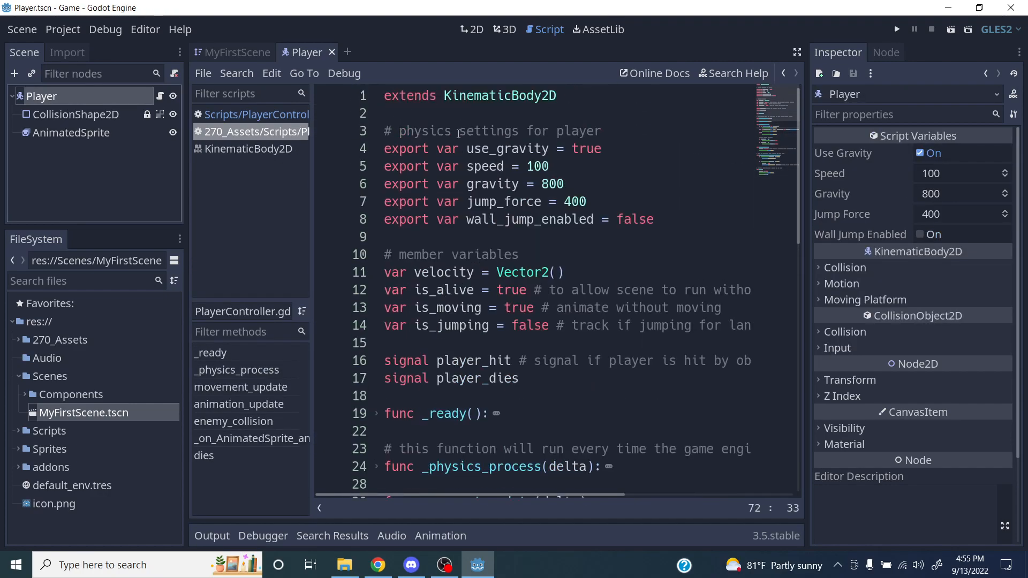
{"action": "key", "text": "ctrl+s"}
Step: Test-run the Player scene alone, close the debug window, and return to MyFirstScene
{"action": "left_click", "coordinate": [953, 26]}
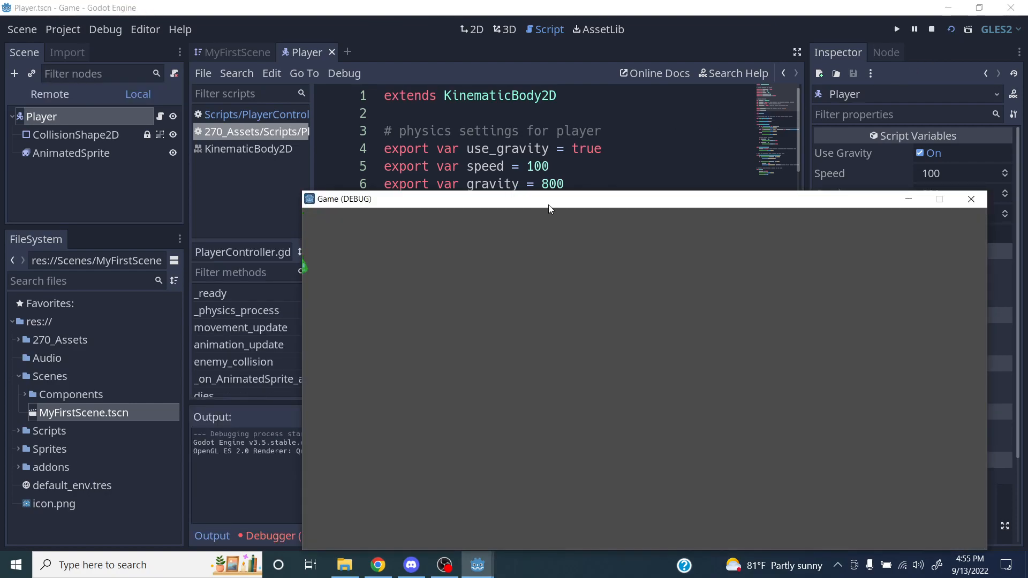
{"action": "left_click_drag", "start_coordinate": [541, 205], "coordinate": [522, 185]}
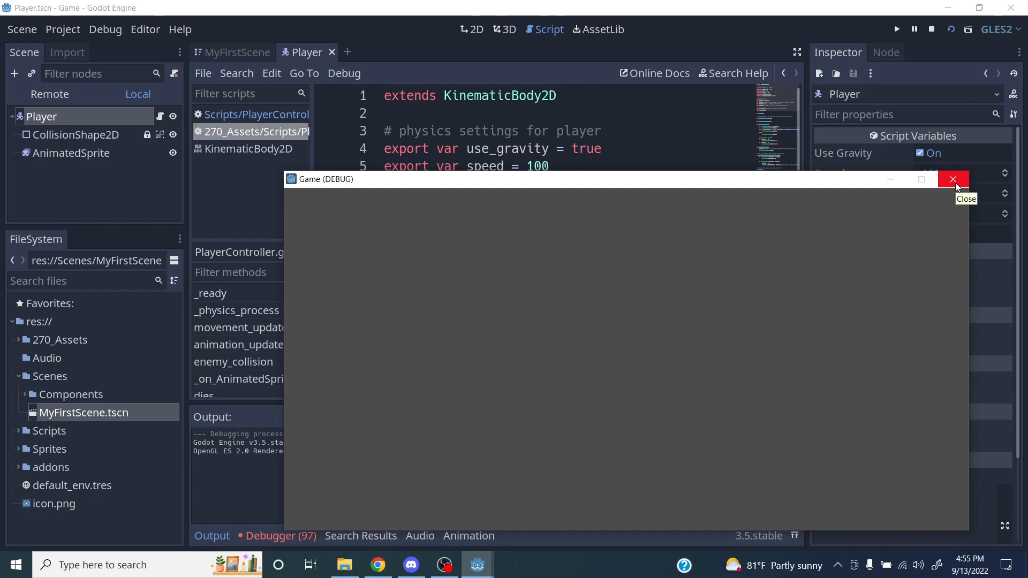
{"action": "left_click", "coordinate": [952, 179]}
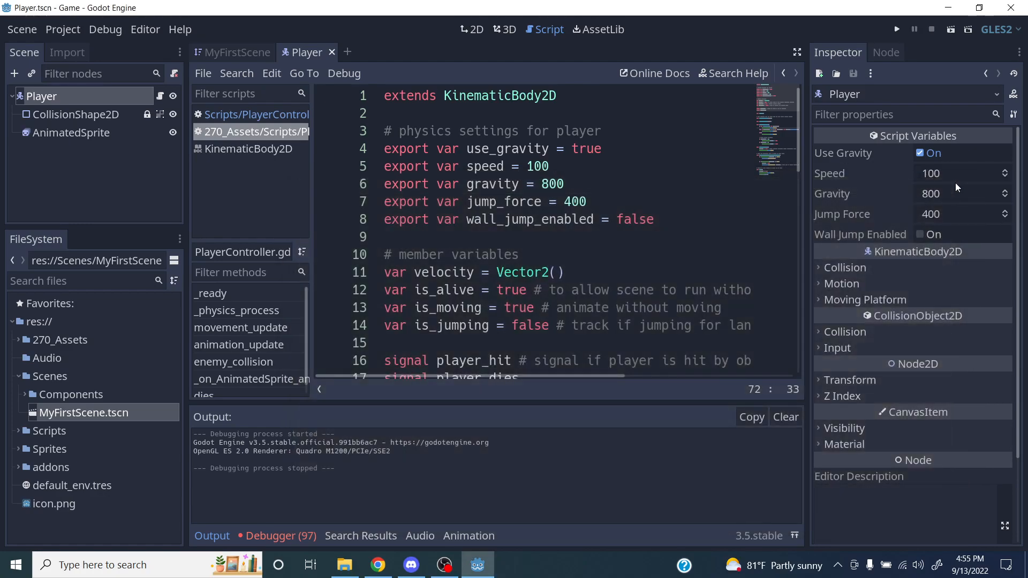
{"action": "left_click", "coordinate": [224, 52]}
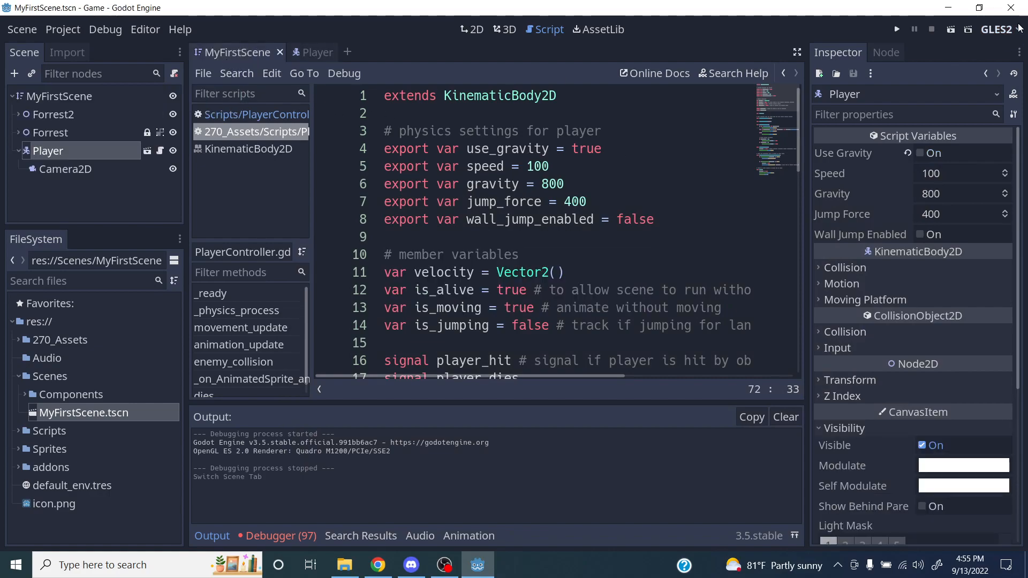
Step: Save and run MyFirstScene, walking the leaf player right, down and left among the trees
{"action": "key", "text": "ctrl+s"}
{"action": "key", "text": "F5"}
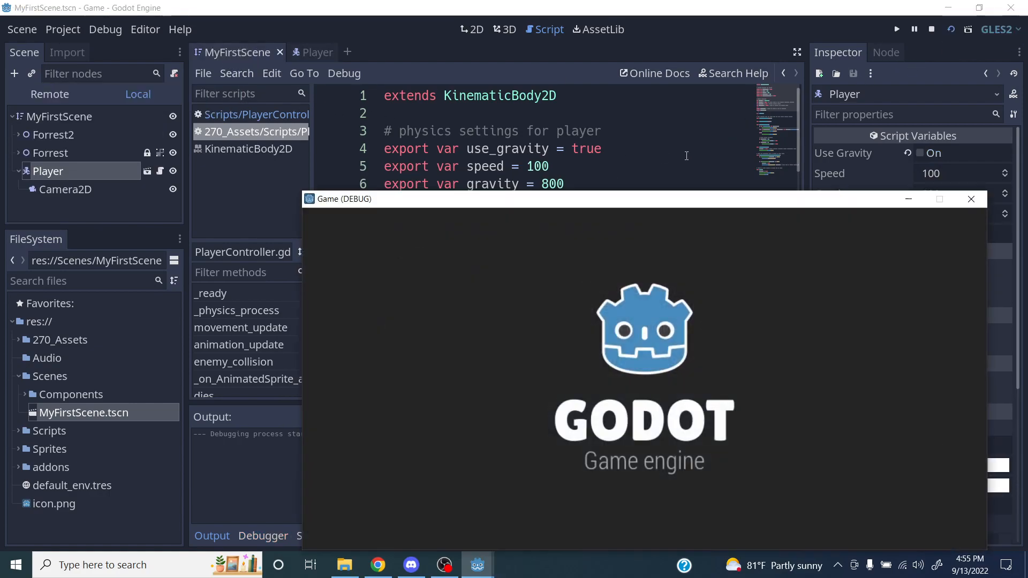
{"action": "key", "text": "Right"}
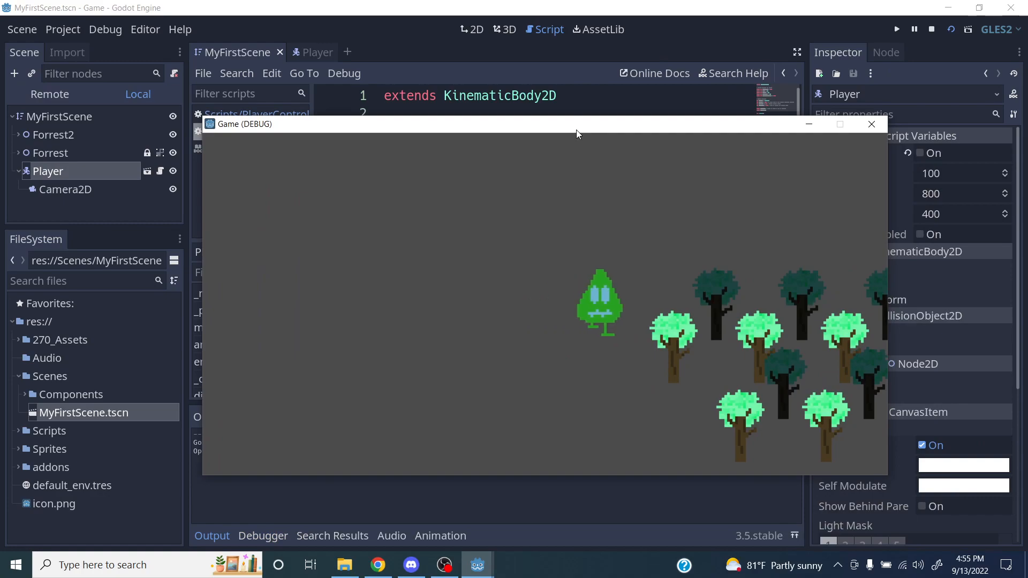
{"action": "key", "text": "Down"}
{"action": "key", "text": "Right"}
{"action": "key", "text": "Left"}
{"action": "key", "text": "Left"}
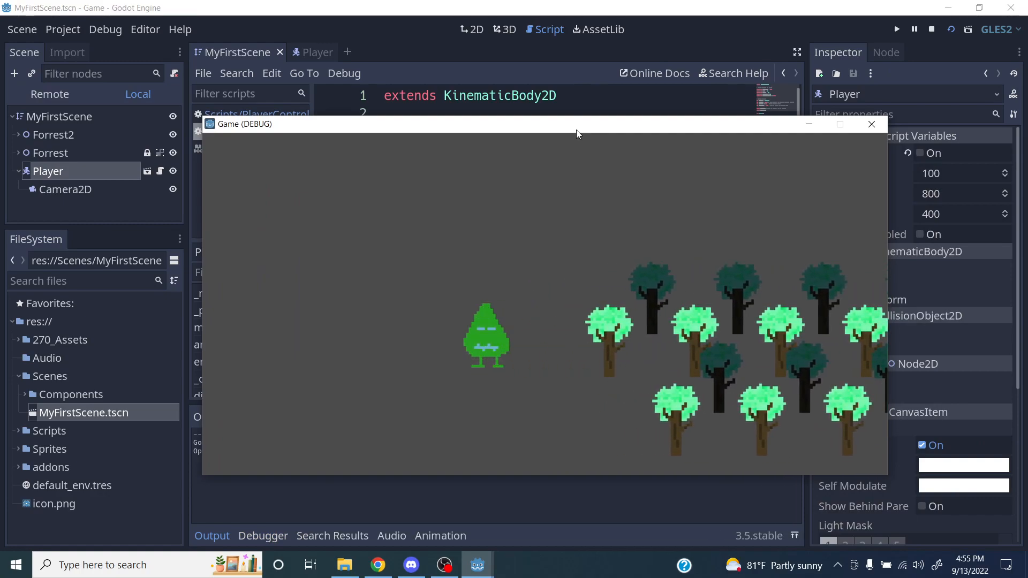
{"action": "key", "text": "Right"}
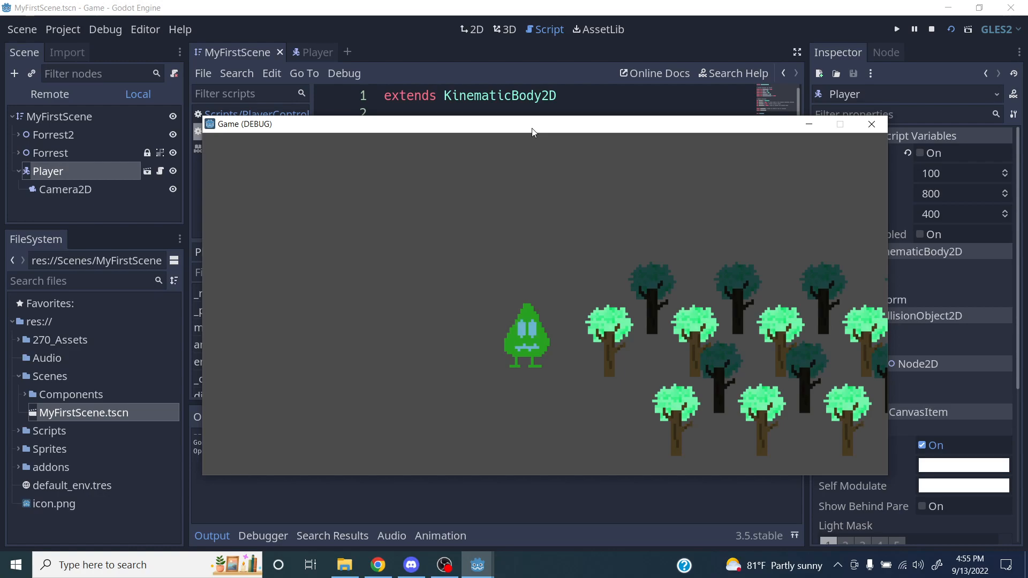
Step: Open Xbox Game Bar, dismiss What's New, and take a first test screenshot
{"action": "key", "text": "super"}
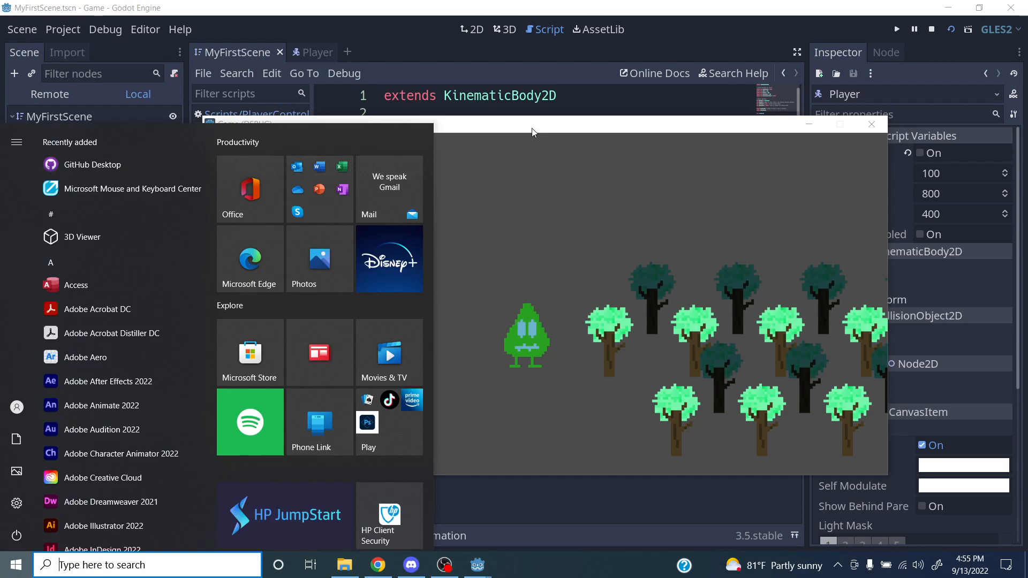
{"action": "key", "text": "super+g"}
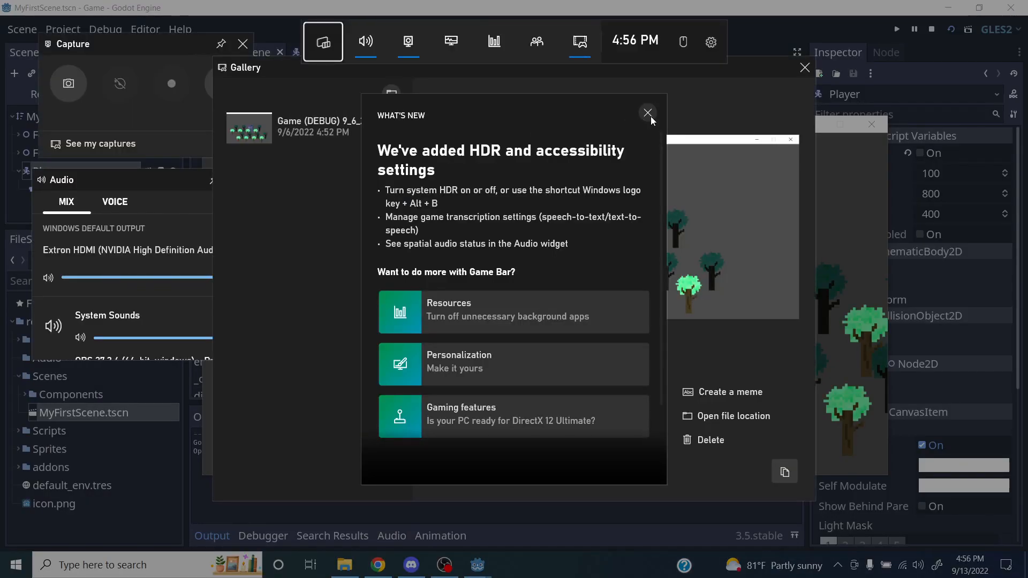
{"action": "left_click", "coordinate": [648, 113]}
{"action": "left_click", "coordinate": [803, 68]}
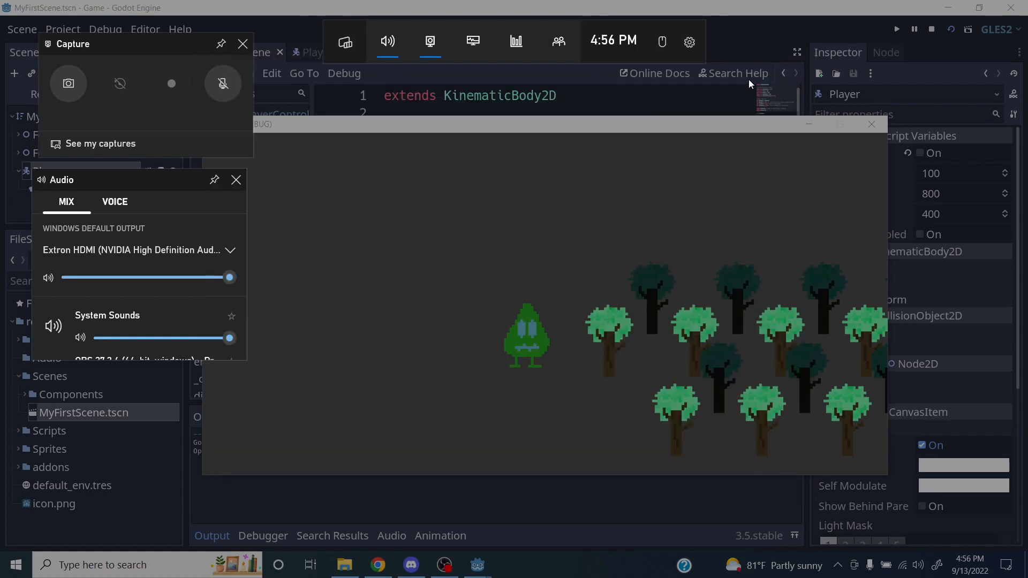
{"action": "left_click", "coordinate": [69, 86]}
Step: Review the new screenshot and the older Game (DEBUG) capture in the captures gallery
{"action": "left_click", "coordinate": [110, 143]}
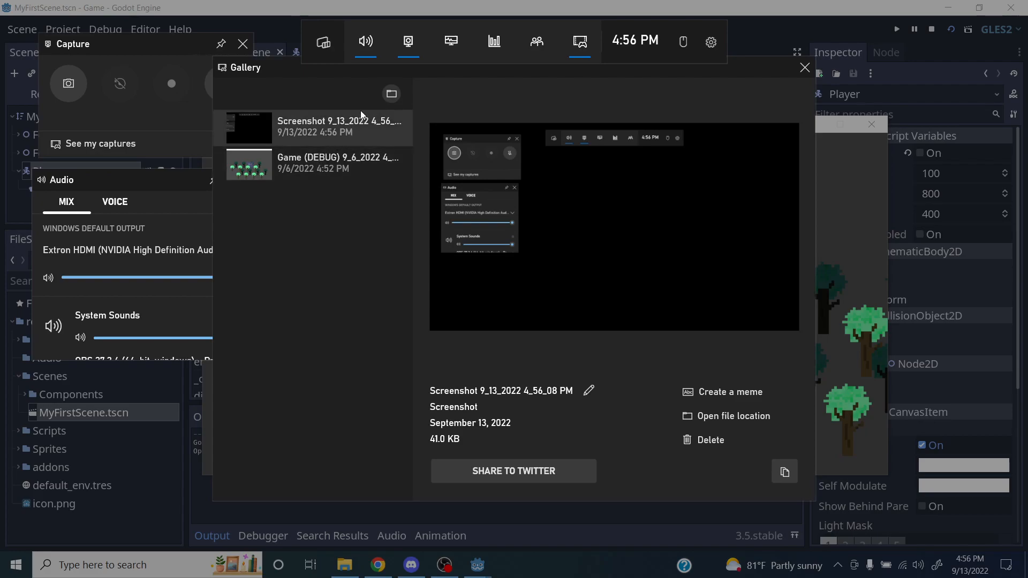
{"action": "left_click_drag", "start_coordinate": [451, 79], "coordinate": [519, 95]}
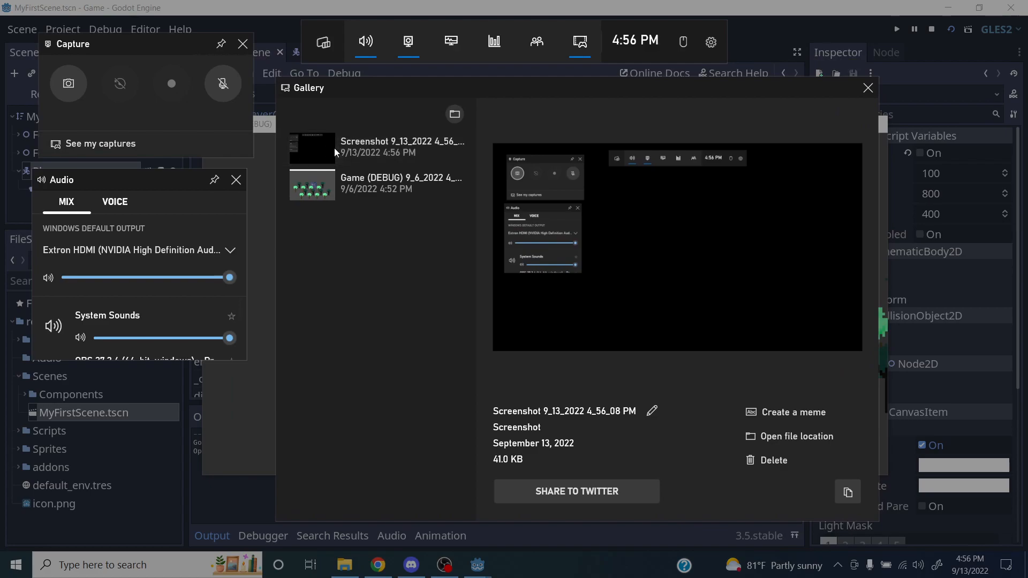
{"action": "left_click", "coordinate": [351, 185]}
{"action": "left_click", "coordinate": [411, 152]}
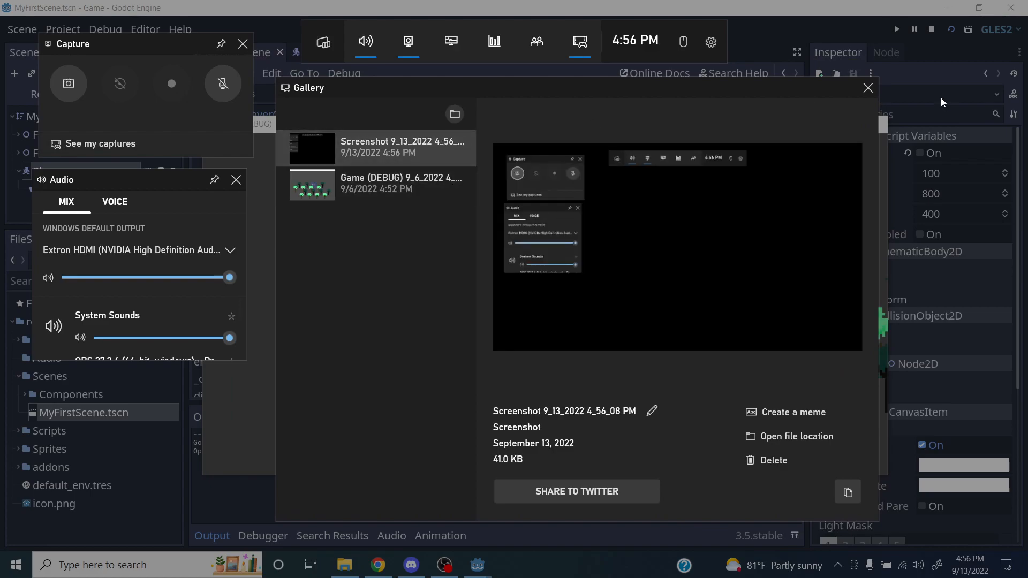
{"action": "left_click", "coordinate": [867, 88]}
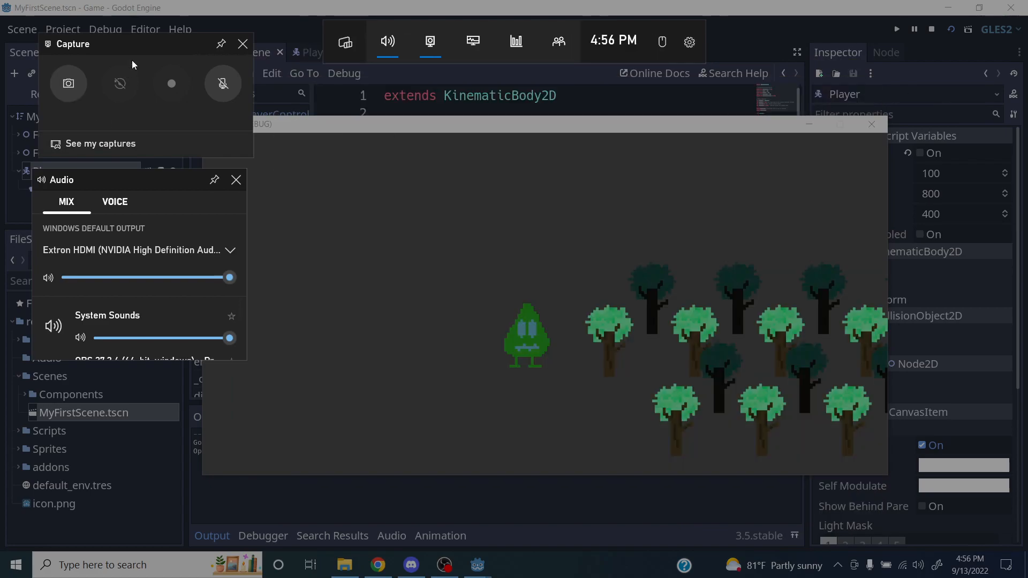
Step: Take a second test screenshot and check it in the captures gallery
{"action": "left_click_drag", "start_coordinate": [136, 46], "coordinate": [150, 46]}
{"action": "left_click", "coordinate": [83, 83]}
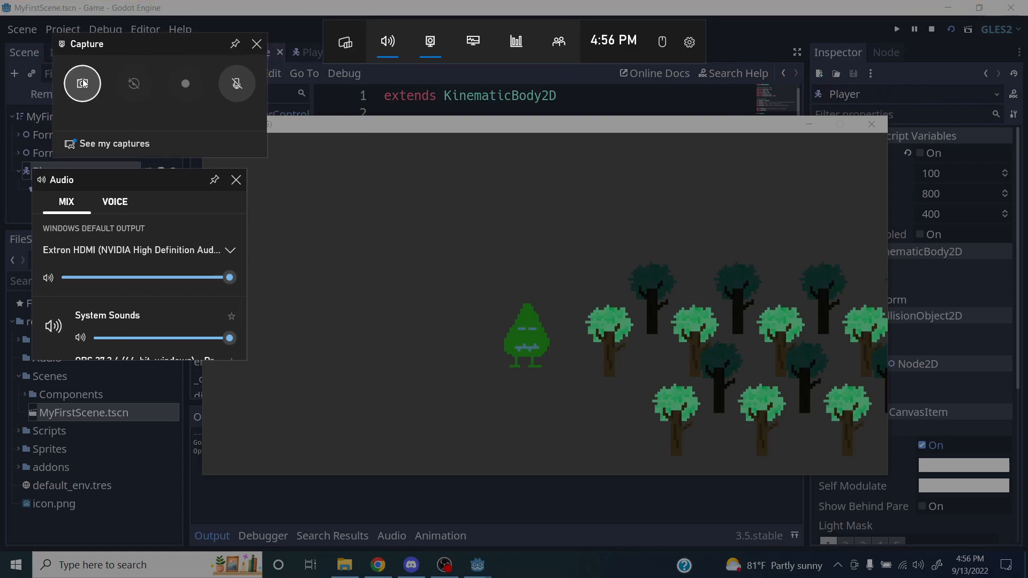
{"action": "left_click", "coordinate": [71, 143]}
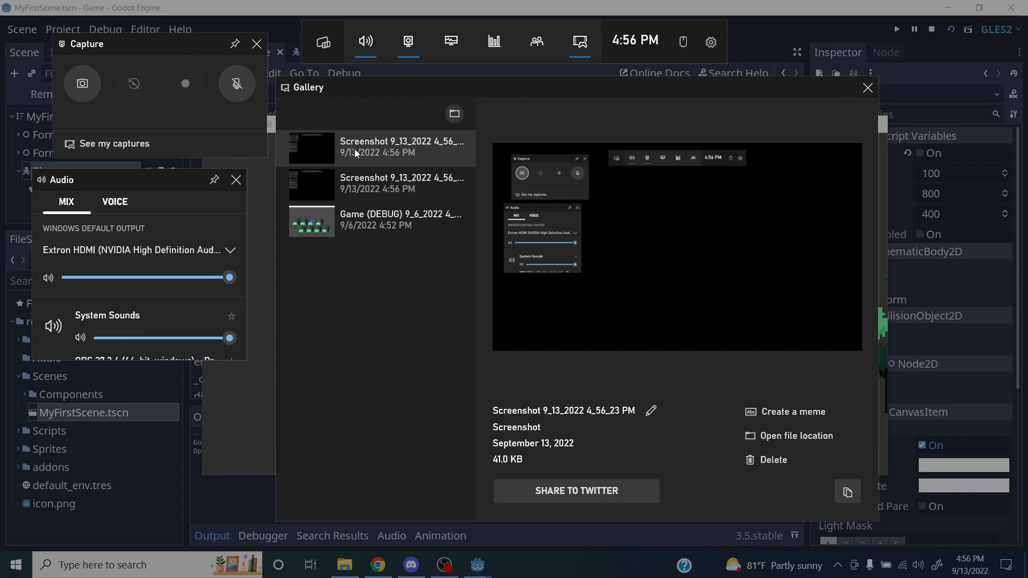
{"action": "left_click", "coordinate": [867, 88]}
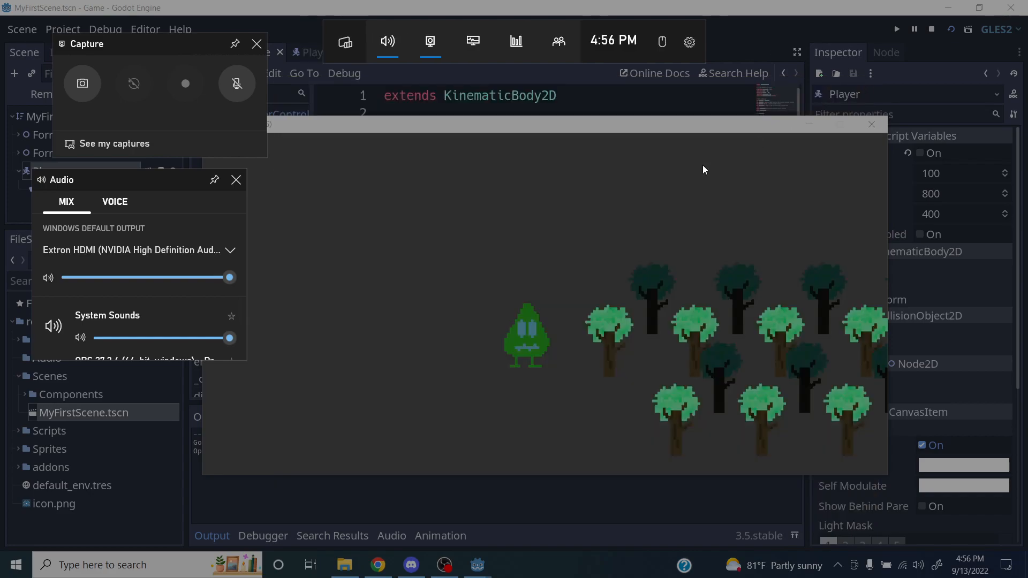
Step: Close the Game Bar overlay and move the running game window slightly higher
{"action": "left_click", "coordinate": [611, 183]}
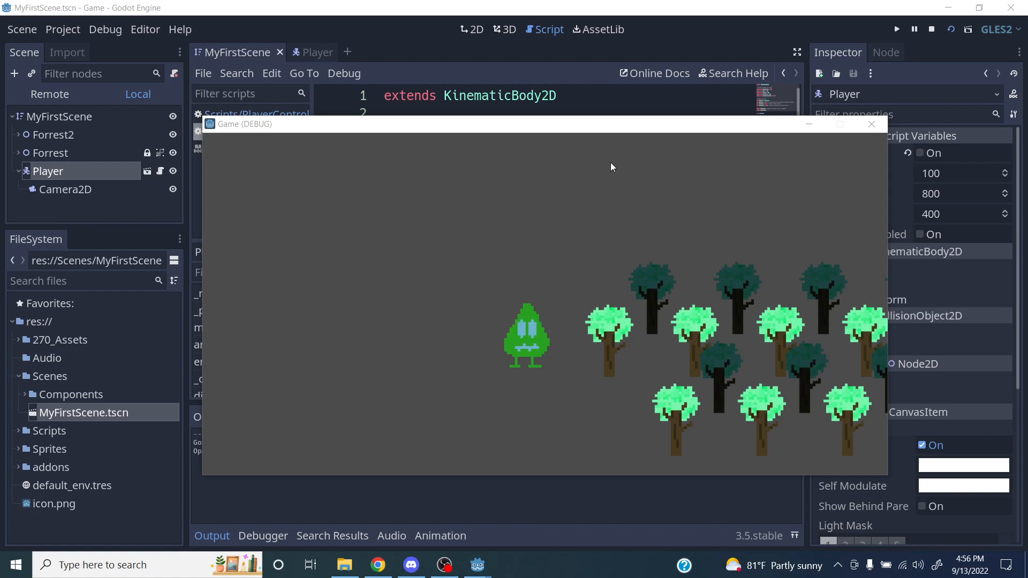
{"action": "left_click", "coordinate": [478, 134]}
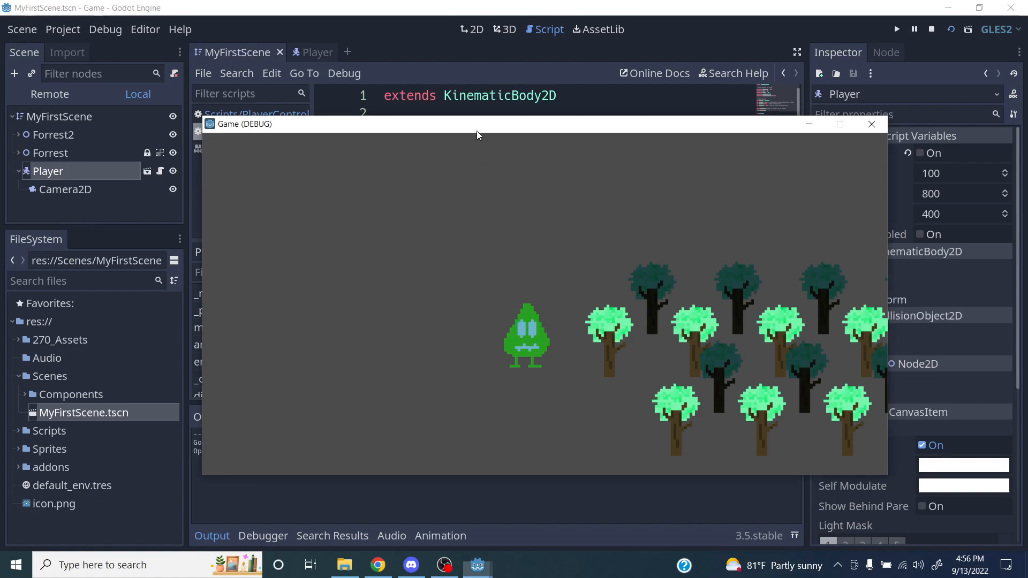
{"action": "left_click_drag", "start_coordinate": [477, 127], "coordinate": [480, 112]}
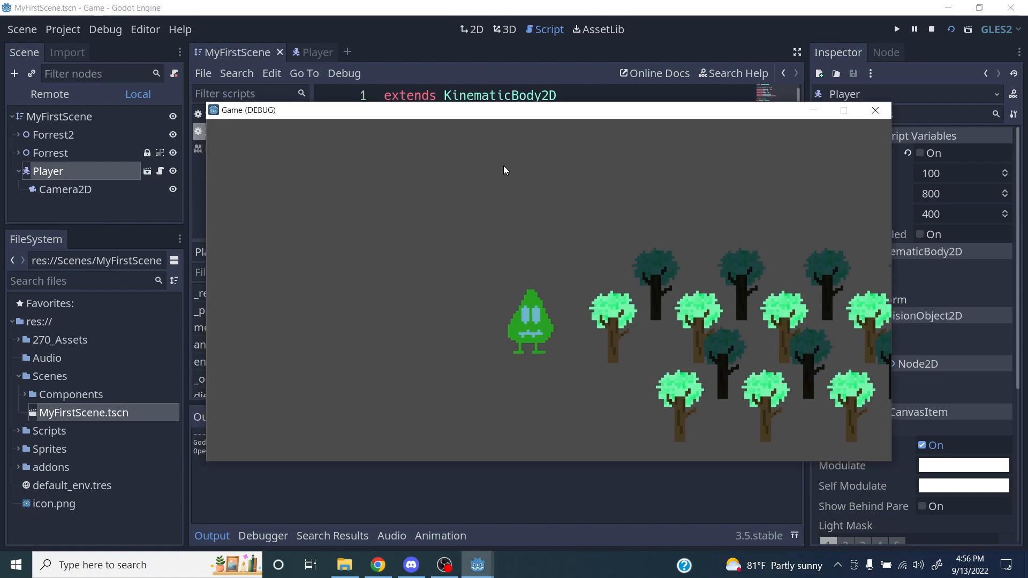
Step: Capture the Game (DEBUG) window and view the 23.0 KB shot in the gallery
{"action": "key", "text": "super+g"}
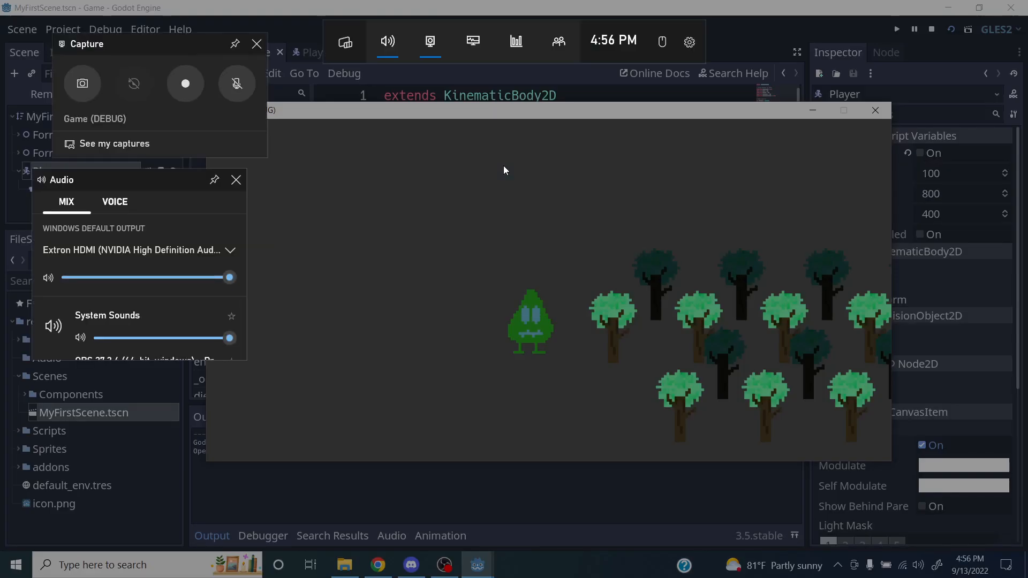
{"action": "left_click", "coordinate": [82, 83]}
{"action": "left_click", "coordinate": [107, 143]}
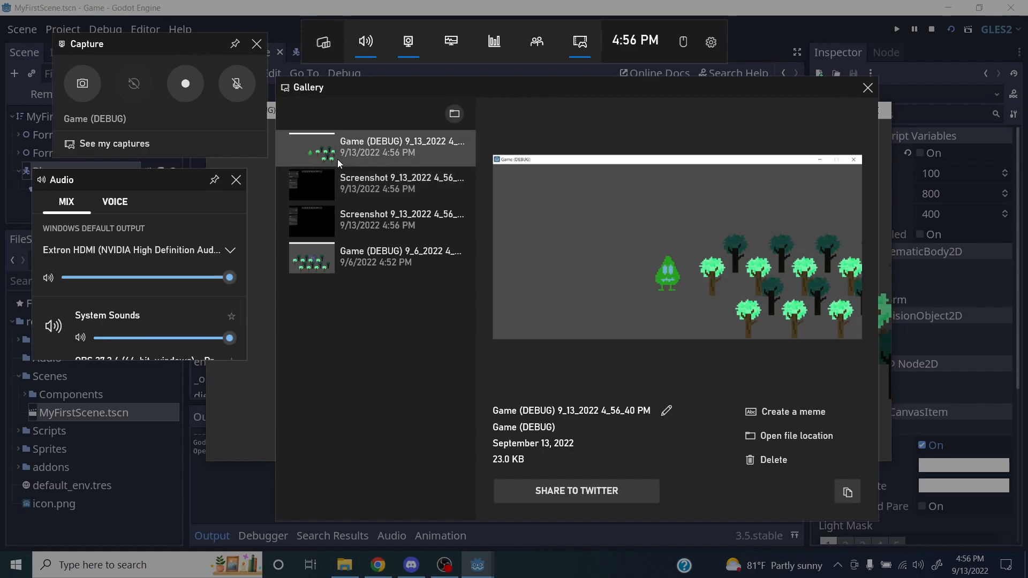
Step: Open the Captures folder in File Explorer from the Game Bar gallery
{"action": "left_click", "coordinate": [777, 440]}
{"action": "left_click", "coordinate": [475, 324]}
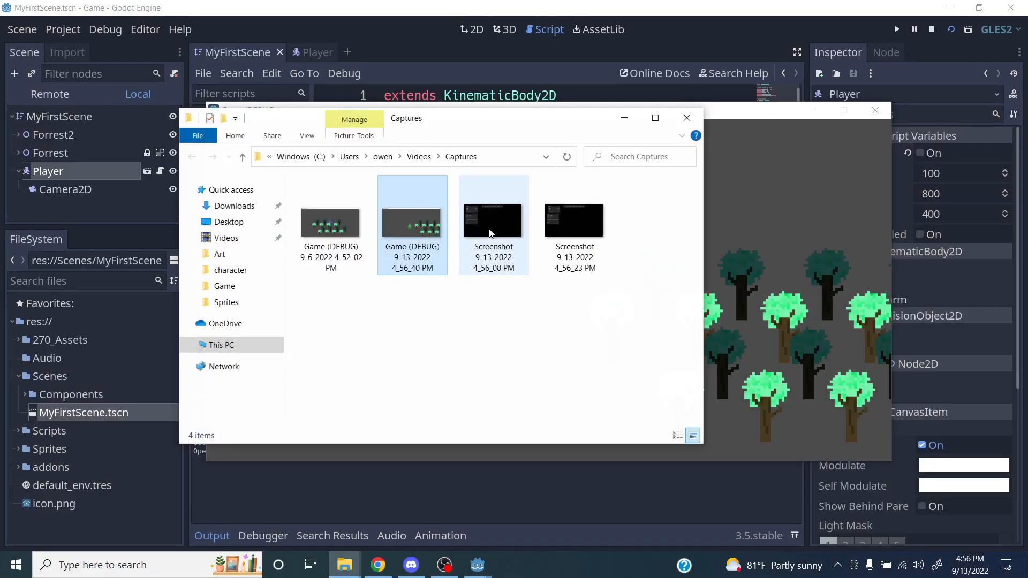
{"action": "left_click_drag", "start_coordinate": [474, 133], "coordinate": [397, 95]}
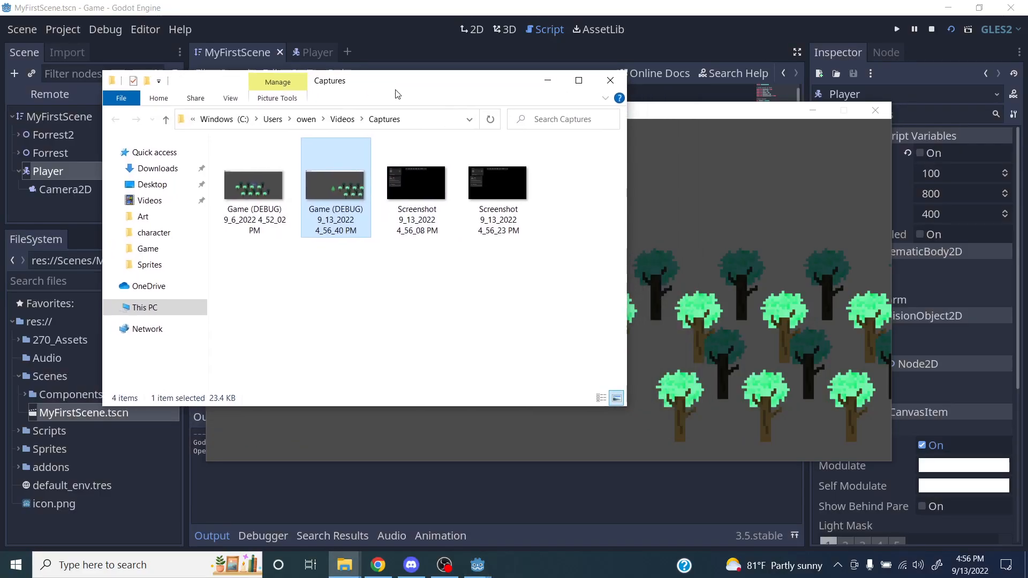
Step: Delete the two black Screenshot files, keeping the two Game (DEBUG) captures
{"action": "left_click_drag", "start_coordinate": [557, 160], "coordinate": [444, 190]}
{"action": "right_click", "coordinate": [444, 190]}
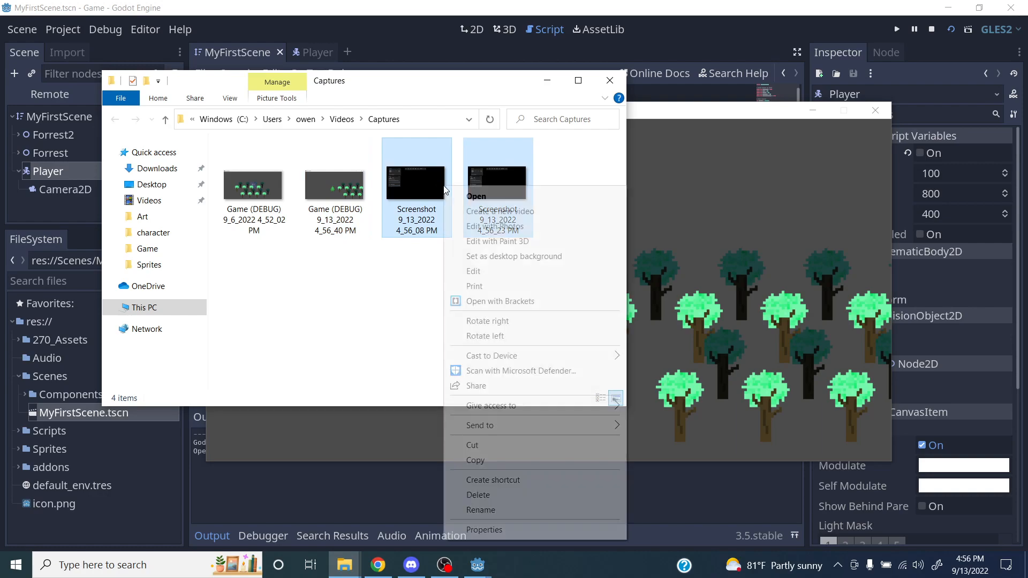
{"action": "left_click", "coordinate": [489, 495]}
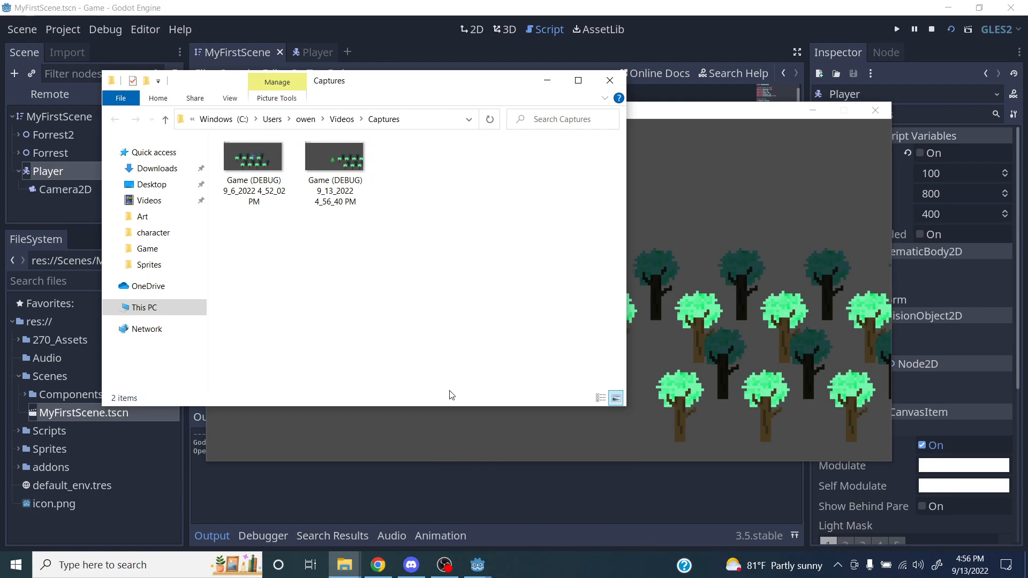
{"action": "left_click", "coordinate": [337, 172]}
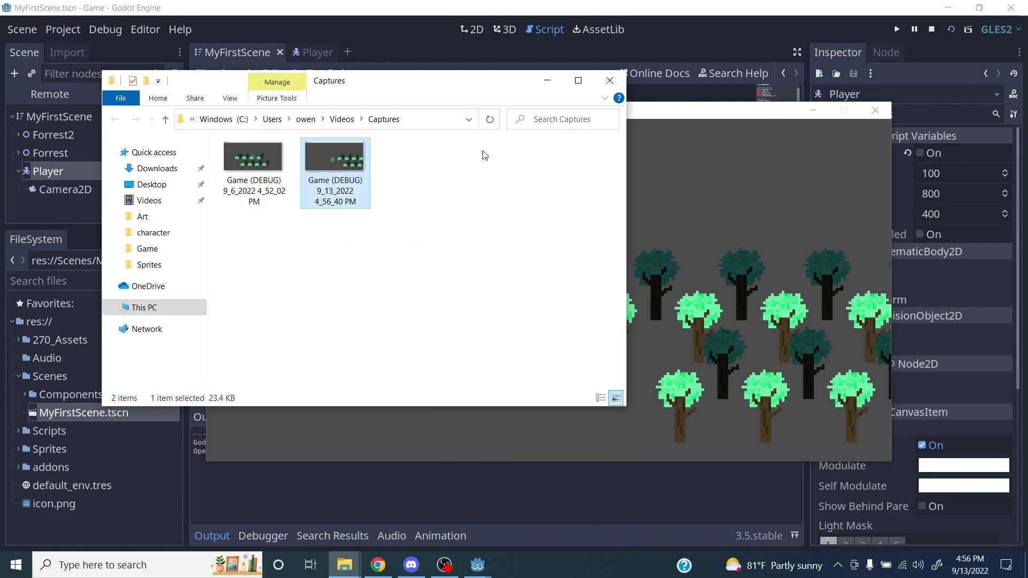
{"action": "left_click_drag", "start_coordinate": [455, 89], "coordinate": [494, 73]}
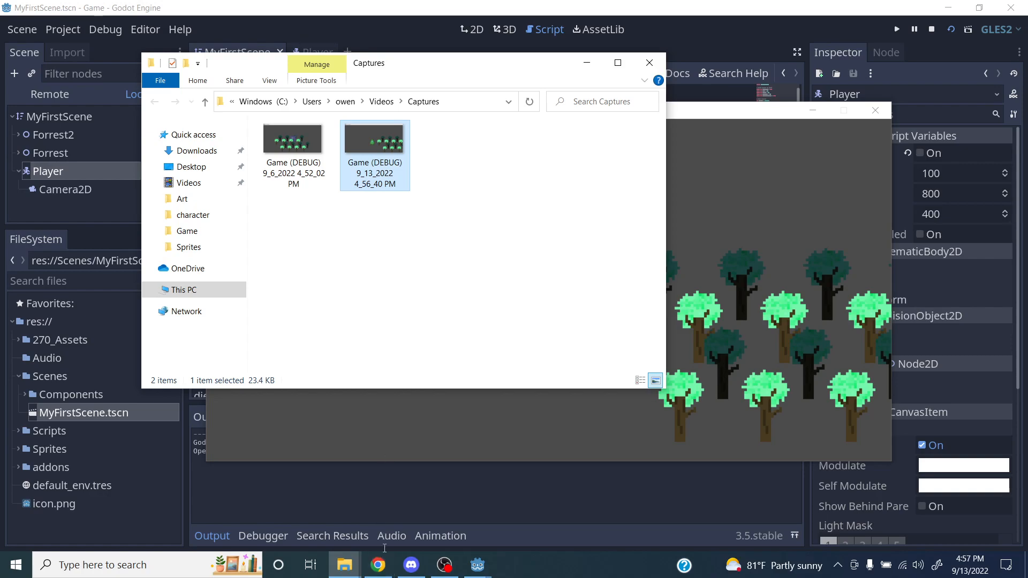
Step: Switch to the browser tab showing the MMP 270 course Posts page
{"action": "left_click", "coordinate": [378, 564]}
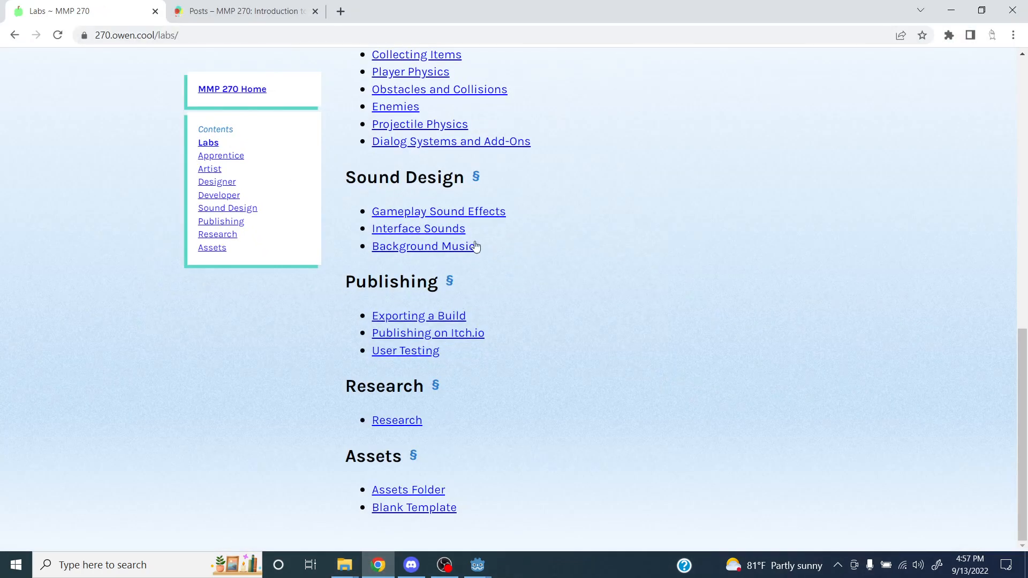
{"action": "scroll", "coordinate": [340, 178], "scroll_direction": "up", "scroll_amount": 7}
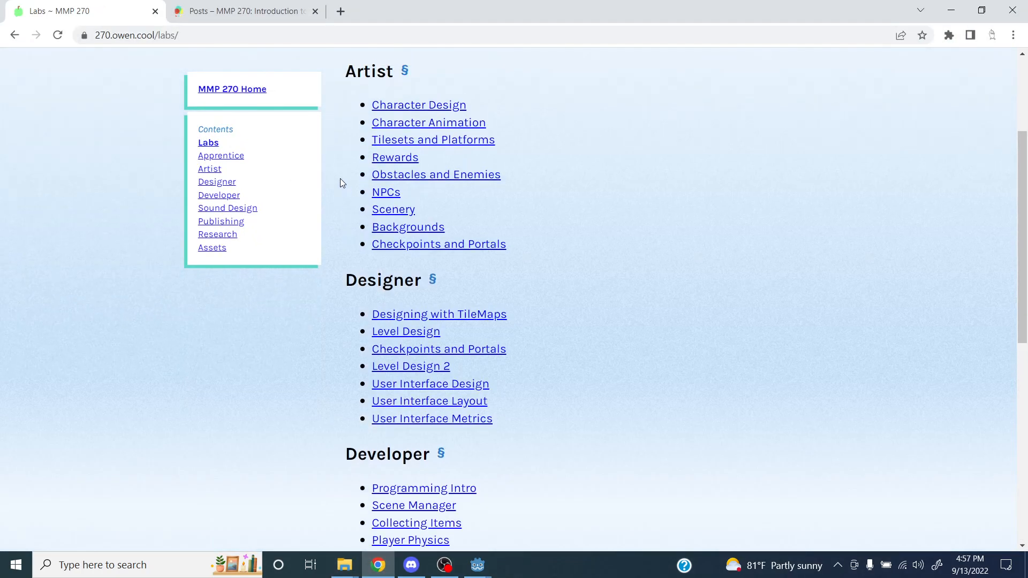
{"action": "scroll", "coordinate": [340, 183], "scroll_direction": "up", "scroll_amount": 3}
{"action": "left_click", "coordinate": [259, 16]}
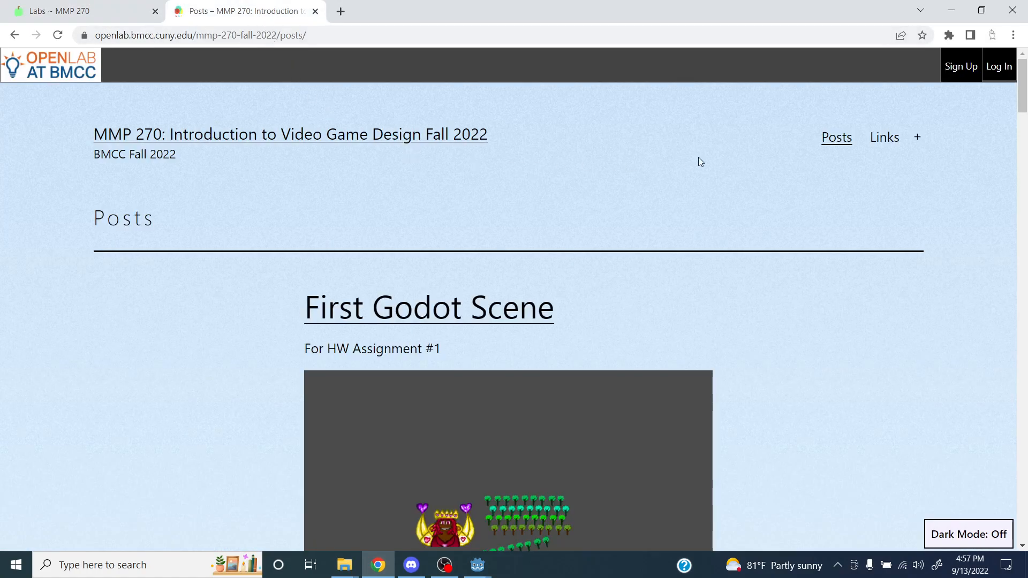
Step: Log in to OpenLab with the account user name and password
{"action": "left_click", "coordinate": [1003, 76]}
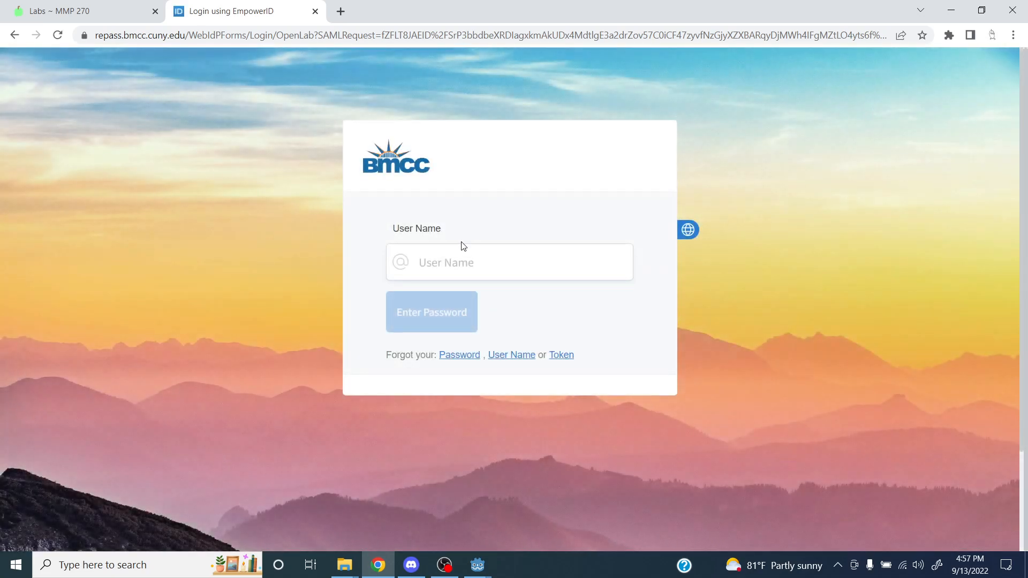
{"action": "left_click", "coordinate": [457, 262]}
{"action": "type", "text": "oroberts"}
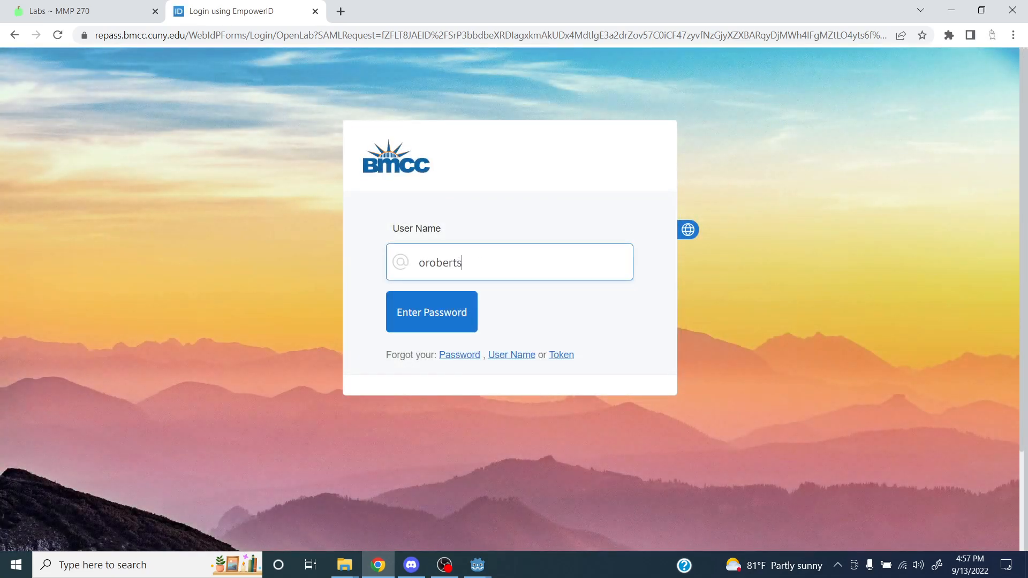
{"action": "key", "text": "Return"}
{"action": "type", "text": "••"}
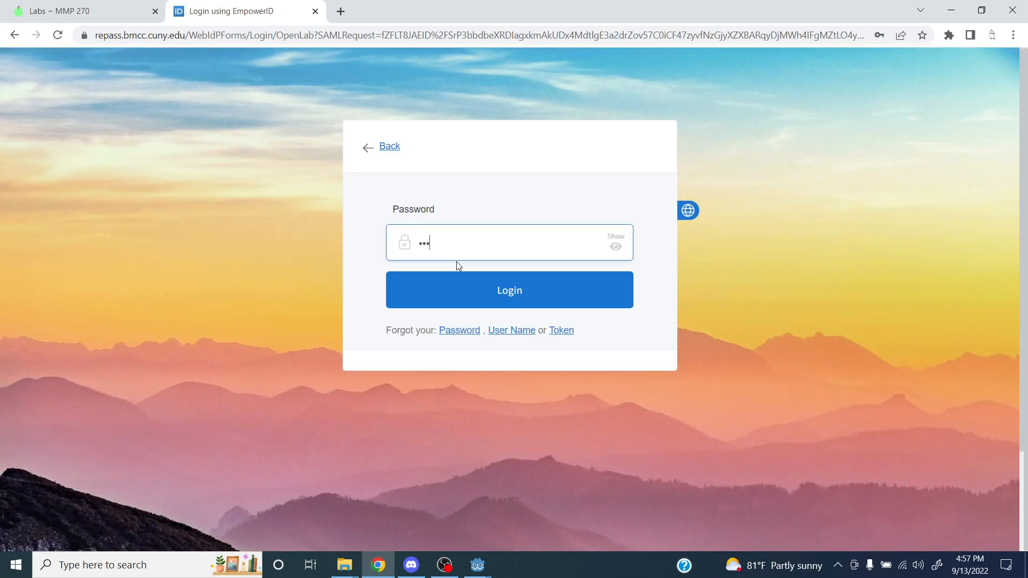
{"action": "type", "text": "••••••••••••••"}
{"action": "key", "text": "Return"}
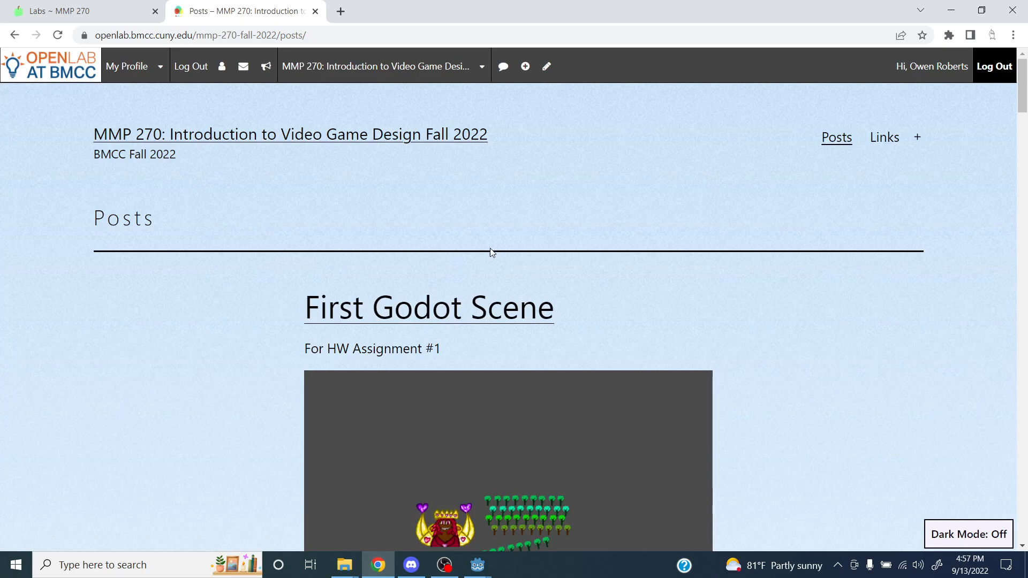
Step: Start a new post filed under Character Animation and Character Design
{"action": "left_click", "coordinate": [529, 72]}
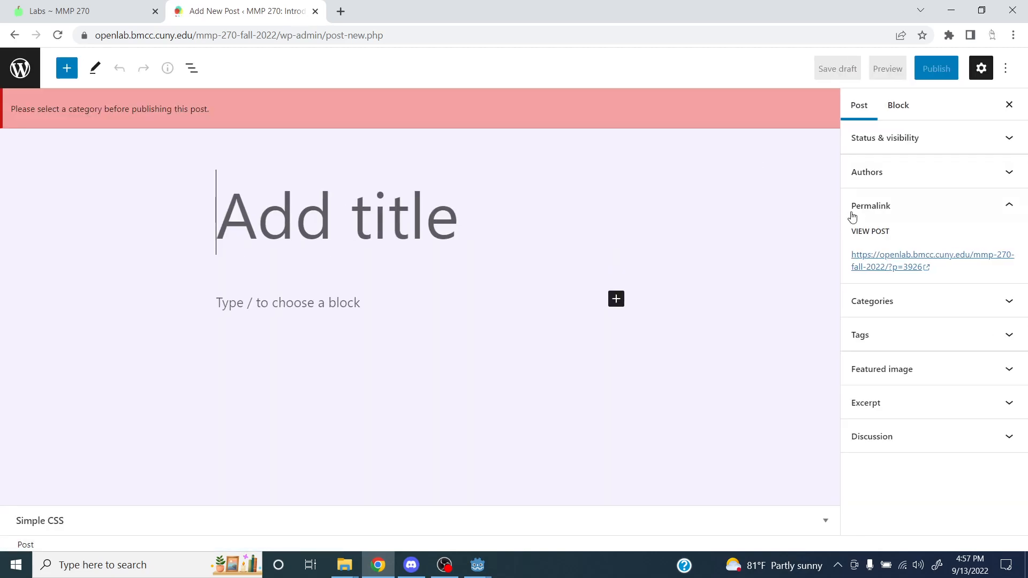
{"action": "left_click", "coordinate": [912, 295]}
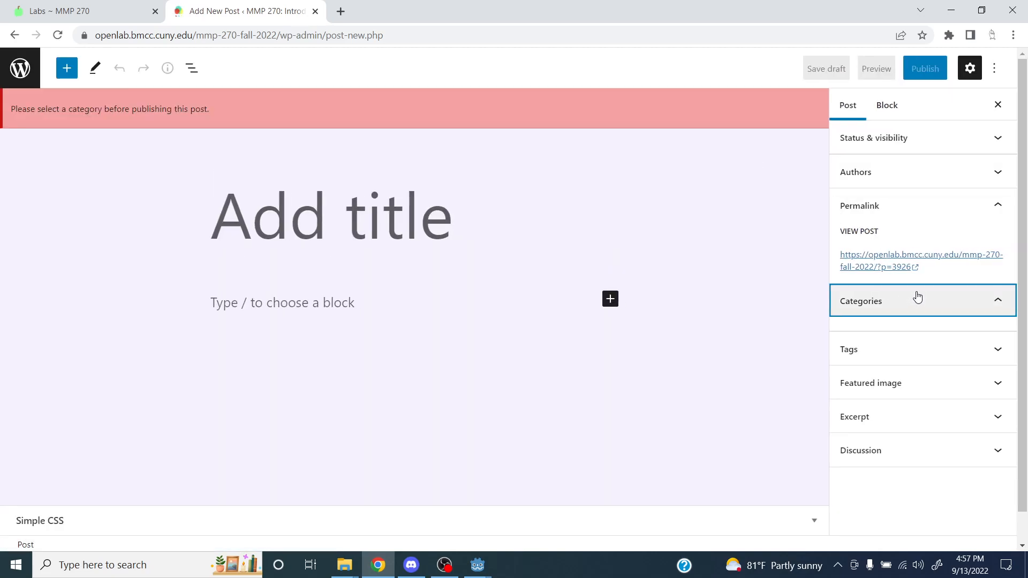
{"action": "left_click", "coordinate": [886, 213]}
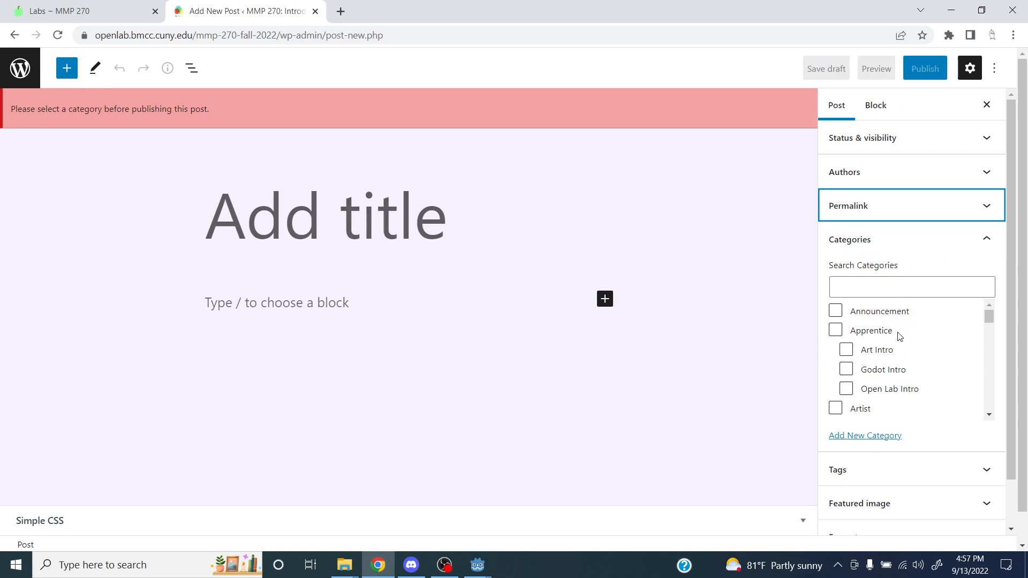
{"action": "scroll", "coordinate": [876, 376], "scroll_direction": "down", "scroll_amount": 1}
{"action": "left_click", "coordinate": [891, 382]}
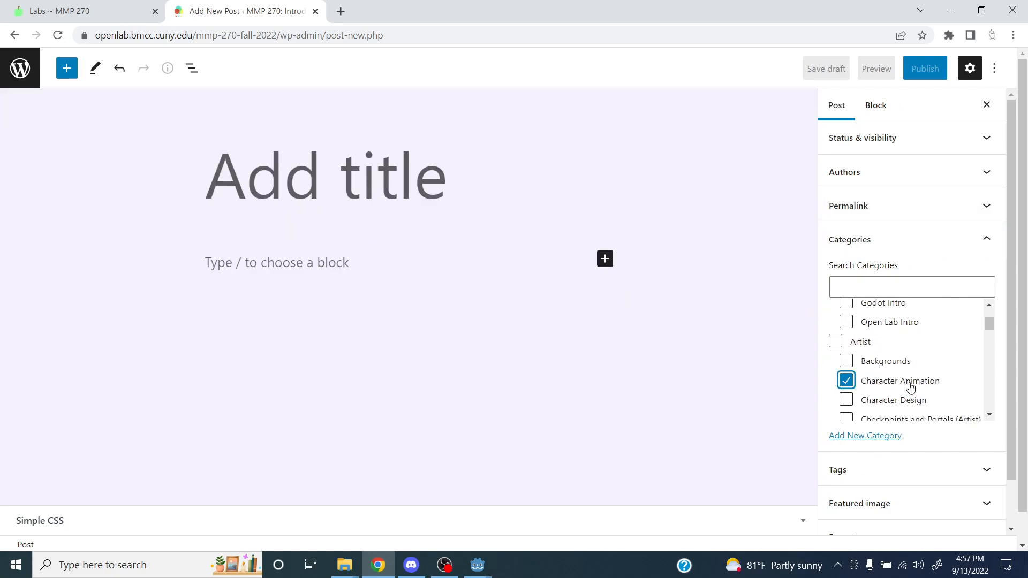
{"action": "left_click", "coordinate": [904, 401]}
{"action": "scroll", "coordinate": [931, 377], "scroll_direction": "down", "scroll_amount": 2}
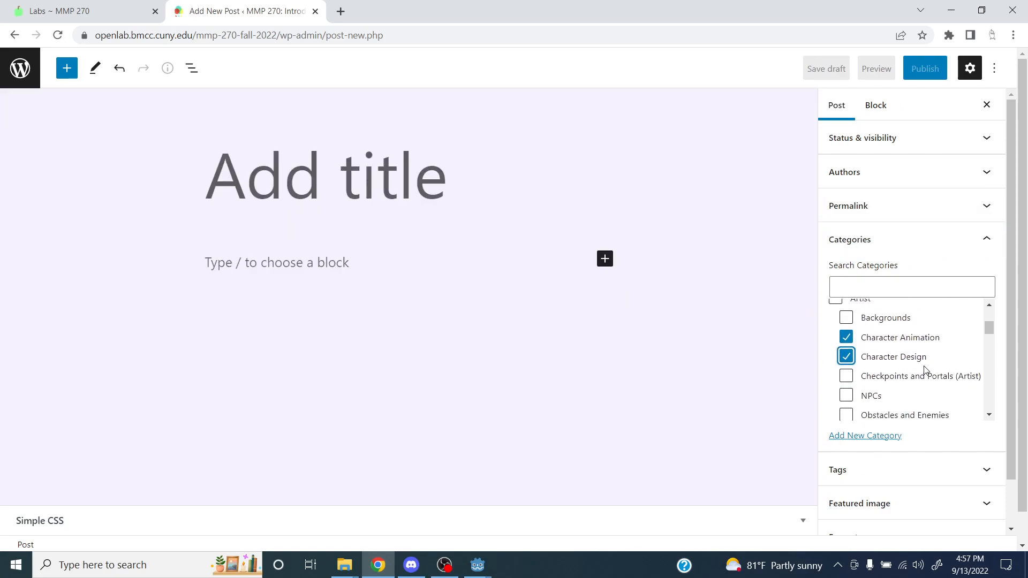
{"action": "scroll", "coordinate": [928, 360], "scroll_direction": "up", "scroll_amount": 2}
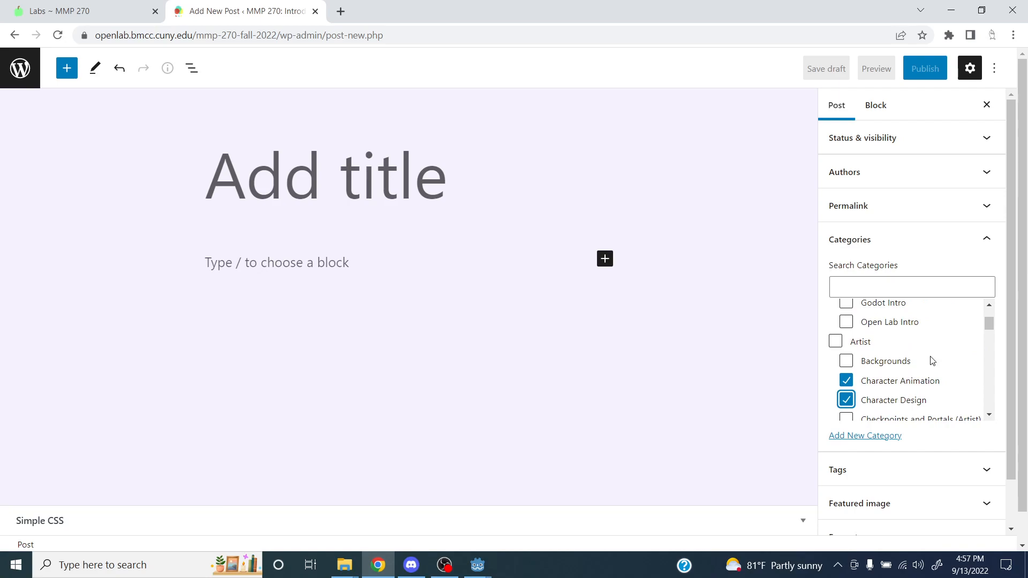
{"action": "scroll", "coordinate": [931, 363], "scroll_direction": "up", "scroll_amount": 1}
{"action": "scroll", "coordinate": [930, 360], "scroll_direction": "down", "scroll_amount": 2}
{"action": "scroll", "coordinate": [930, 360], "scroll_direction": "up", "scroll_amount": 1}
Step: Title the post 'My Game Character'
{"action": "left_click", "coordinate": [394, 193]}
{"action": "type", "text": "My Ga"}
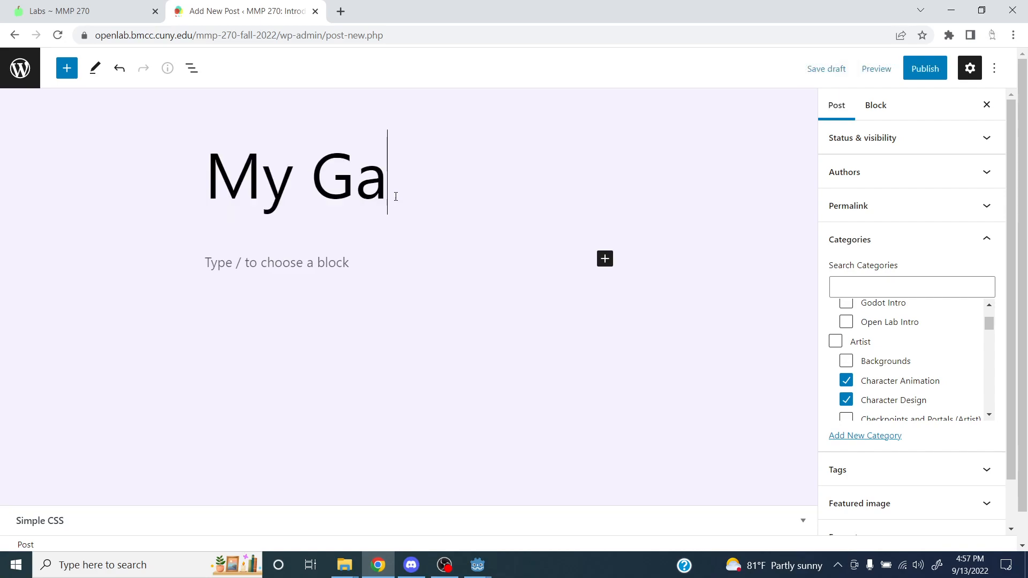
{"action": "type", "text": "me Charaacter"}
{"action": "key", "text": "BackSpace"}
{"action": "key", "text": "BackSpace"}
{"action": "key", "text": "BackSpace"}
{"action": "key", "text": "BackSpace"}
{"action": "key", "text": "BackSpace"}
{"action": "type", "text": "cter"}
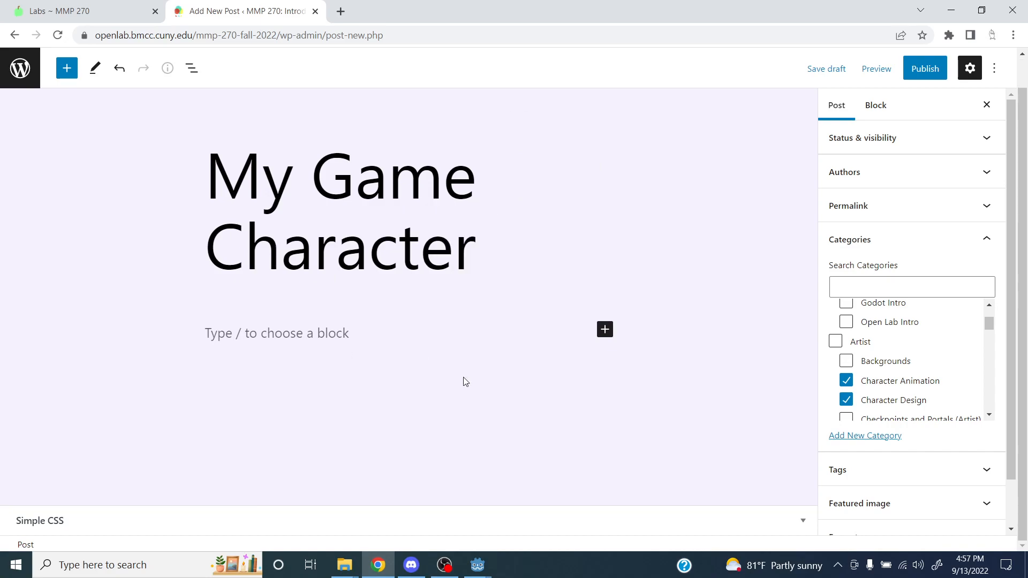
Step: Drag the Game (DEBUG) capture from the Captures folder into the post as an image block
{"action": "left_click", "coordinate": [344, 565]}
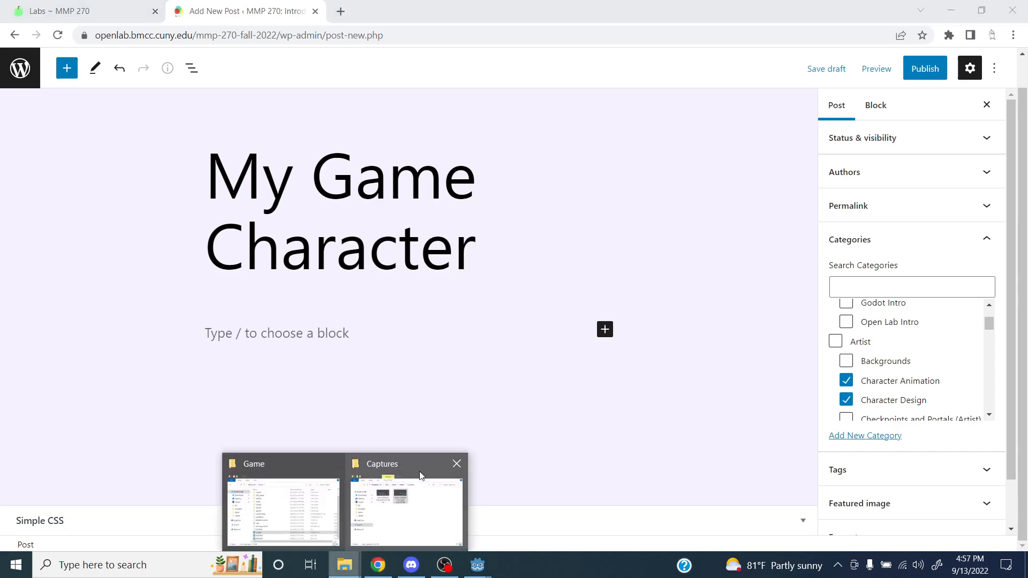
{"action": "left_click", "coordinate": [387, 482]}
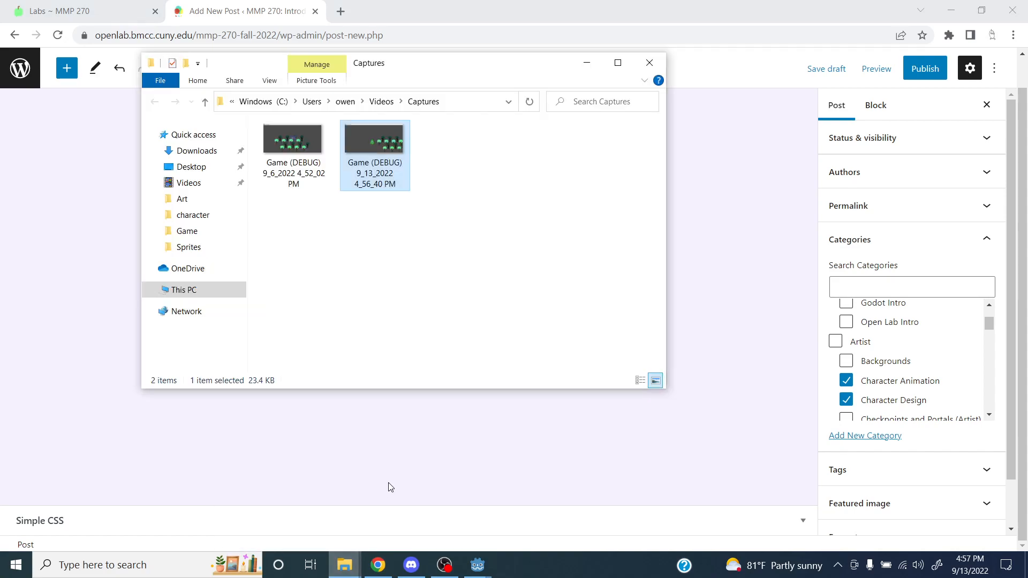
{"action": "left_click_drag", "start_coordinate": [422, 62], "coordinate": [789, 83]}
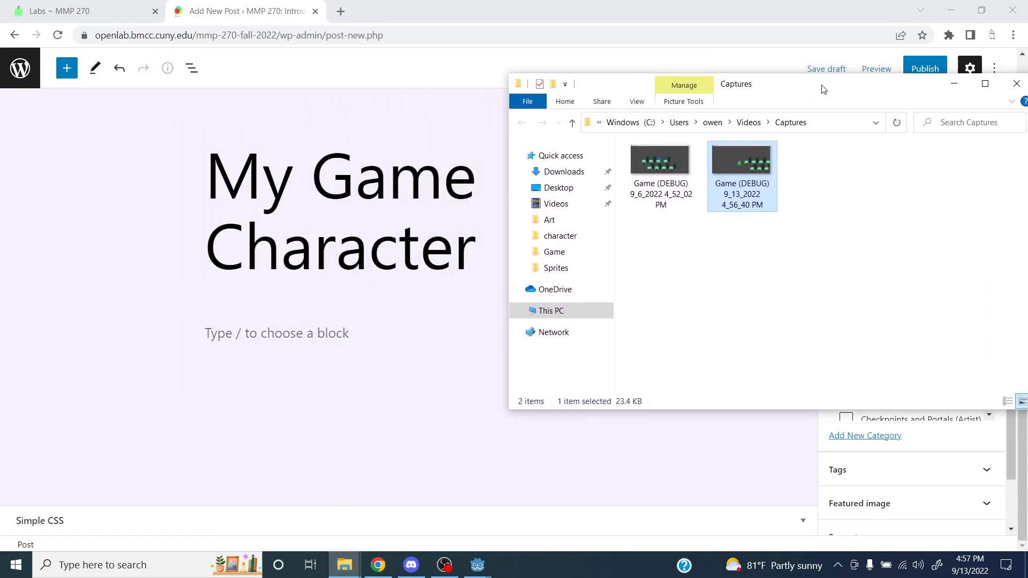
{"action": "left_click_drag", "start_coordinate": [742, 177], "coordinate": [309, 350]}
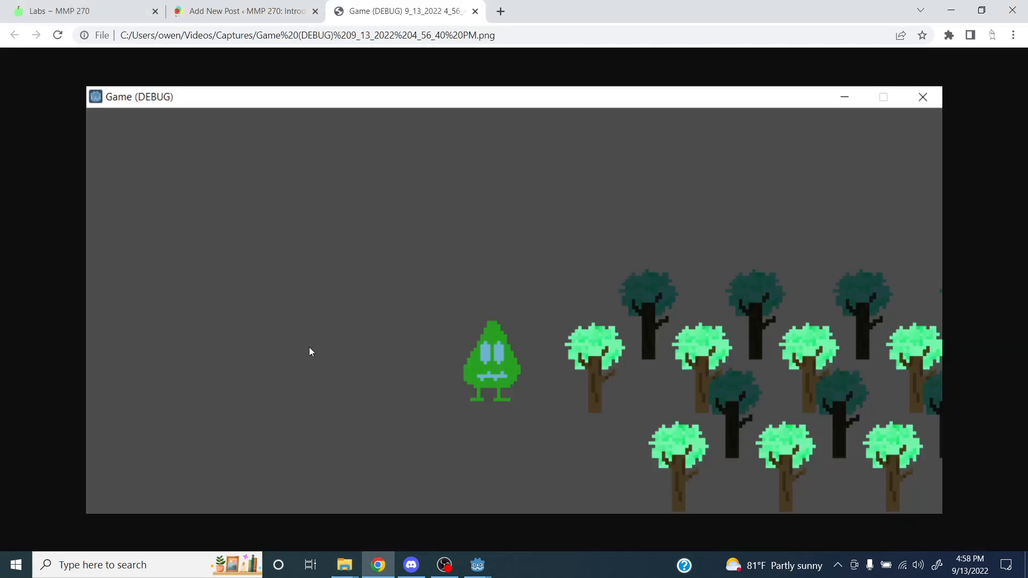
{"action": "left_click", "coordinate": [475, 11]}
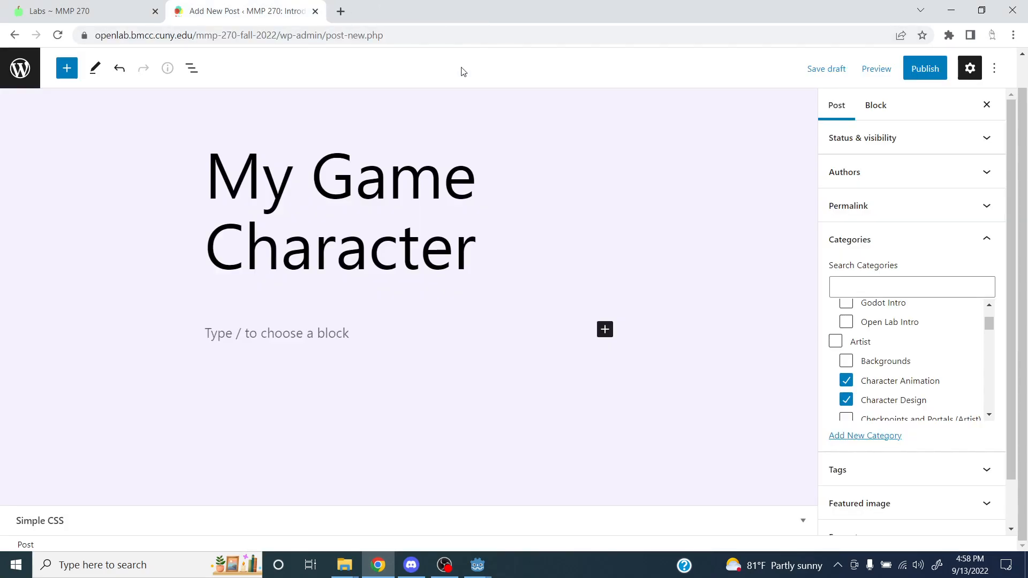
{"action": "left_click", "coordinate": [328, 336]}
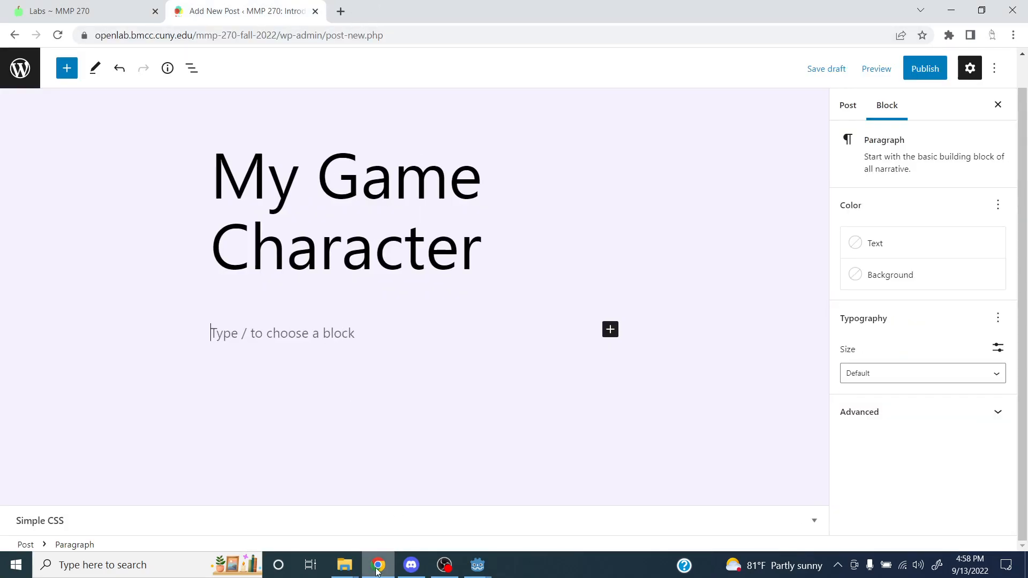
{"action": "mouse_move", "coordinate": [344, 565]}
{"action": "left_click", "coordinate": [412, 509]}
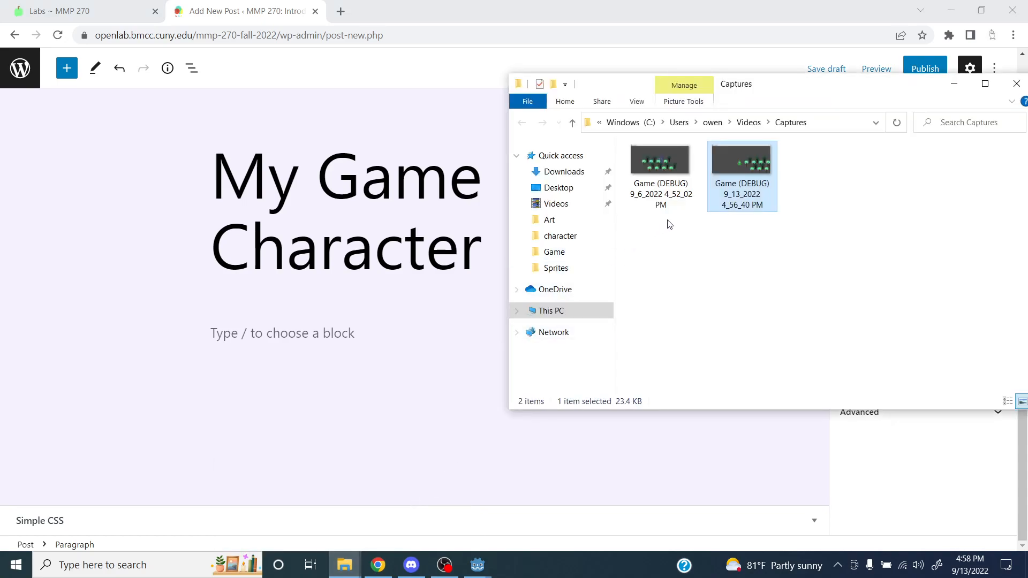
{"action": "left_click_drag", "start_coordinate": [727, 171], "coordinate": [246, 340]}
{"action": "left_click_drag", "start_coordinate": [246, 332], "coordinate": [246, 323]}
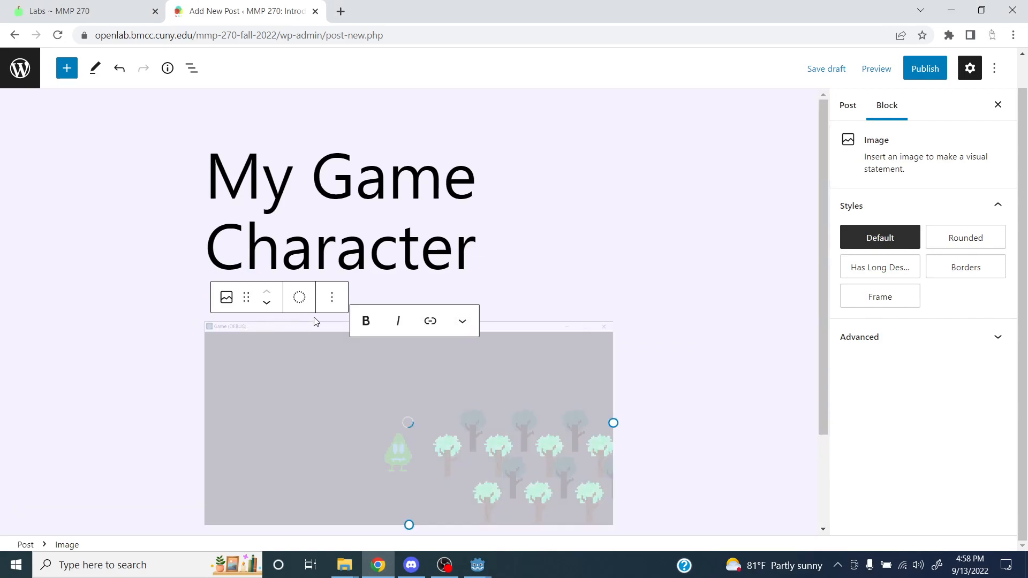
Step: Start a new paragraph below the screenshot image
{"action": "left_click", "coordinate": [756, 347]}
{"action": "scroll", "coordinate": [757, 329], "scroll_direction": "down", "scroll_amount": 2}
{"action": "scroll", "coordinate": [757, 329], "scroll_direction": "down", "scroll_amount": 1}
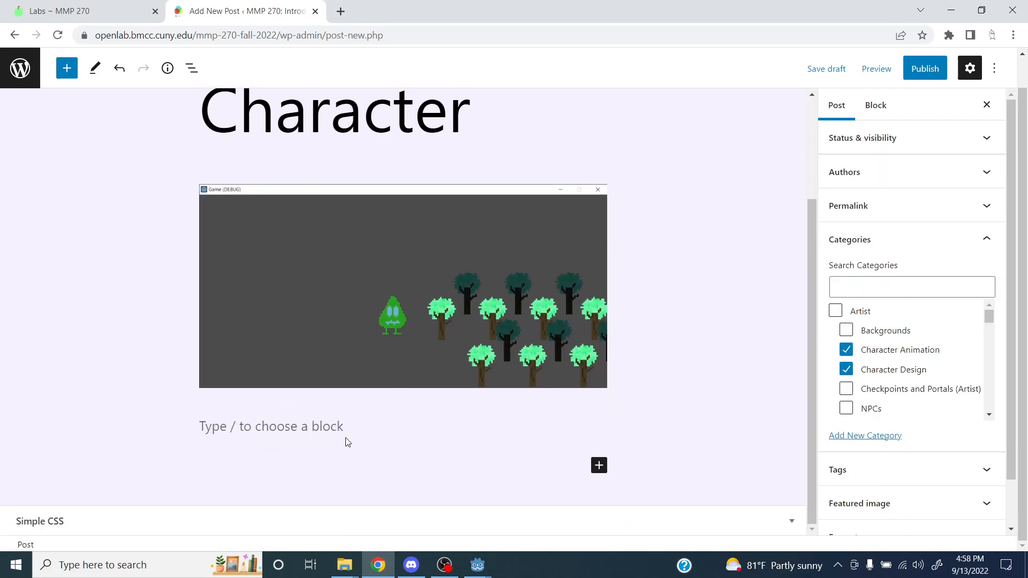
{"action": "left_click", "coordinate": [314, 423]}
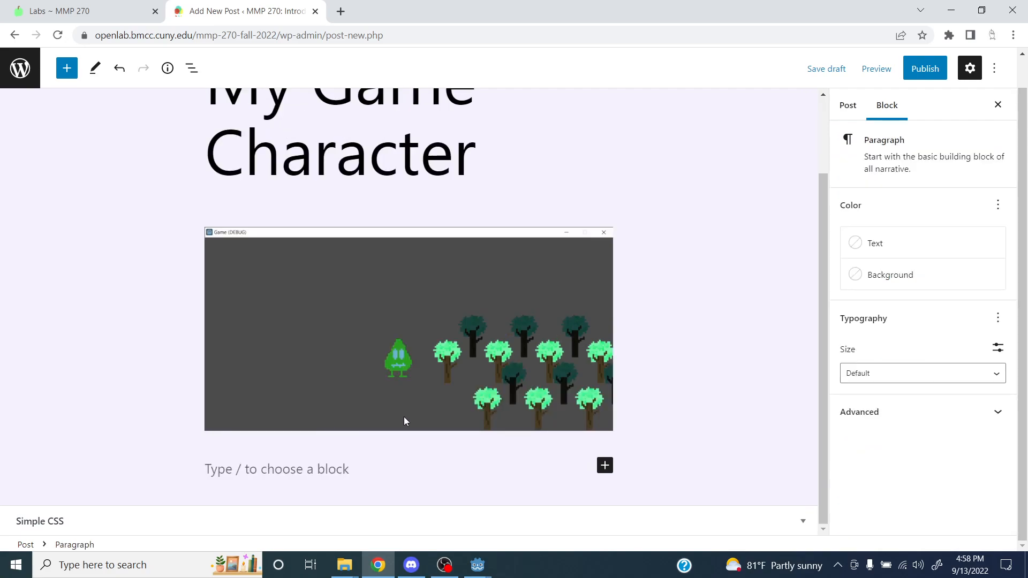
Step: Write the paragraph 'My 3 character designs.'
{"action": "type", "text": "My 3 charac"}
{"action": "key", "text": "BackSpace"}
{"action": "key", "text": "BackSpace"}
{"action": "key", "text": "BackSpace"}
{"action": "key", "text": "BackSpace"}
{"action": "key", "text": "BackSpace"}
{"action": "key", "text": "BackSpace"}
{"action": "type", "text": "3 cha"}
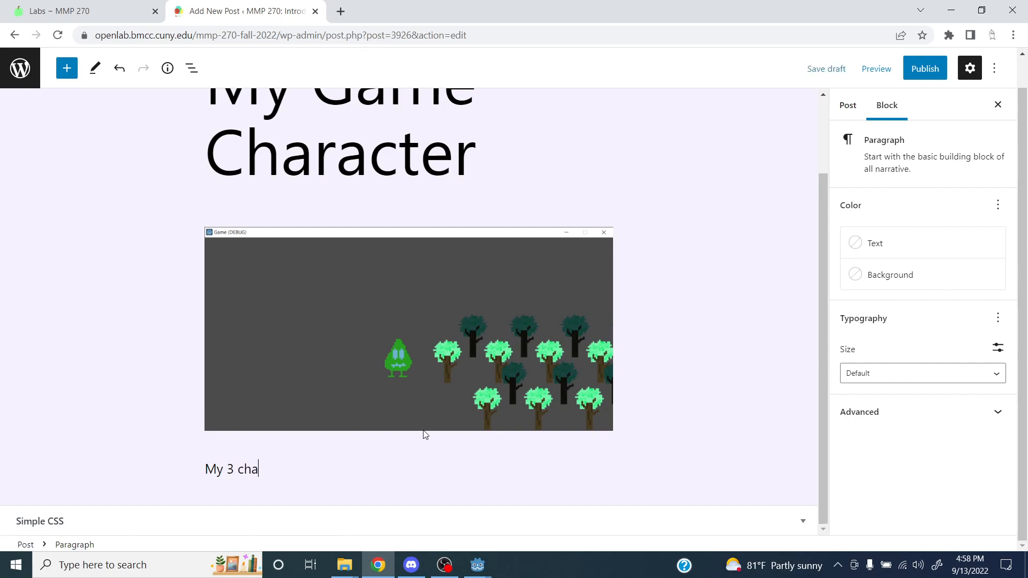
{"action": "type", "text": "racter desigsngns"}
{"action": "left_click", "coordinate": [697, 395]}
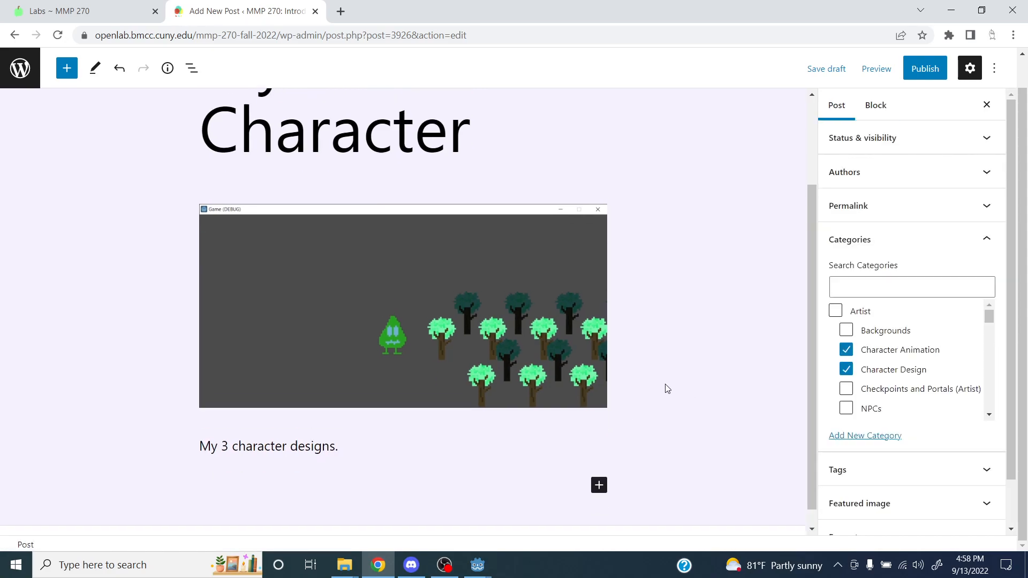
Step: Add a gallery of the three character design images from My Game > Art > character
{"action": "left_click", "coordinate": [598, 465]}
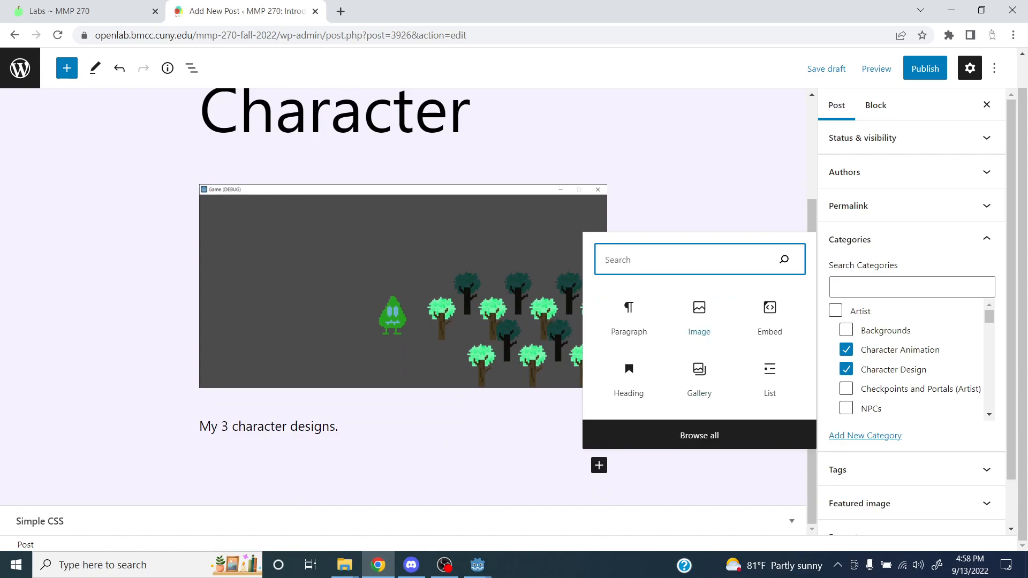
{"action": "left_click", "coordinate": [693, 375]}
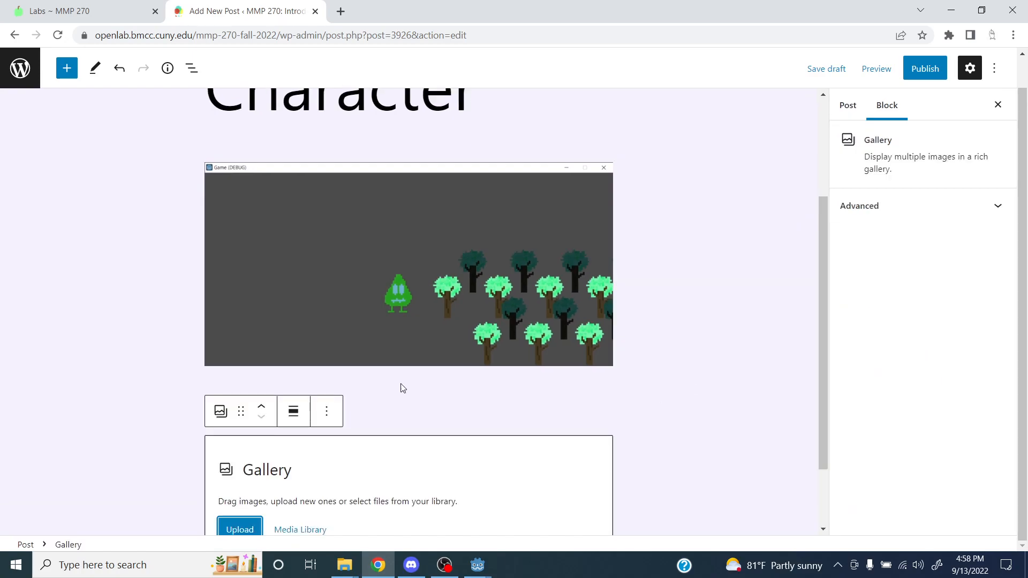
{"action": "scroll", "coordinate": [403, 388], "scroll_direction": "down", "scroll_amount": 2}
{"action": "left_click", "coordinate": [259, 438]}
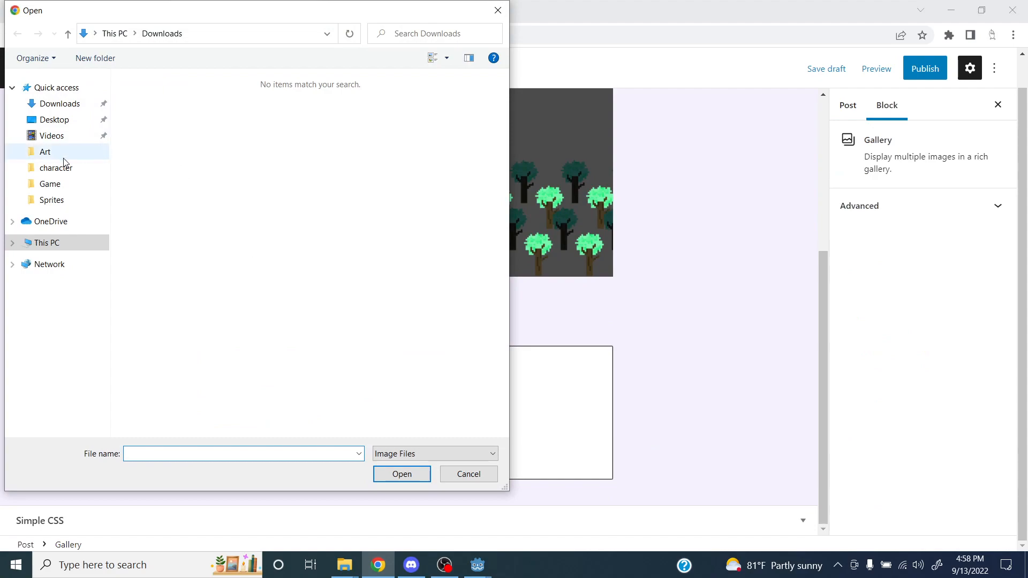
{"action": "left_click", "coordinate": [63, 159]}
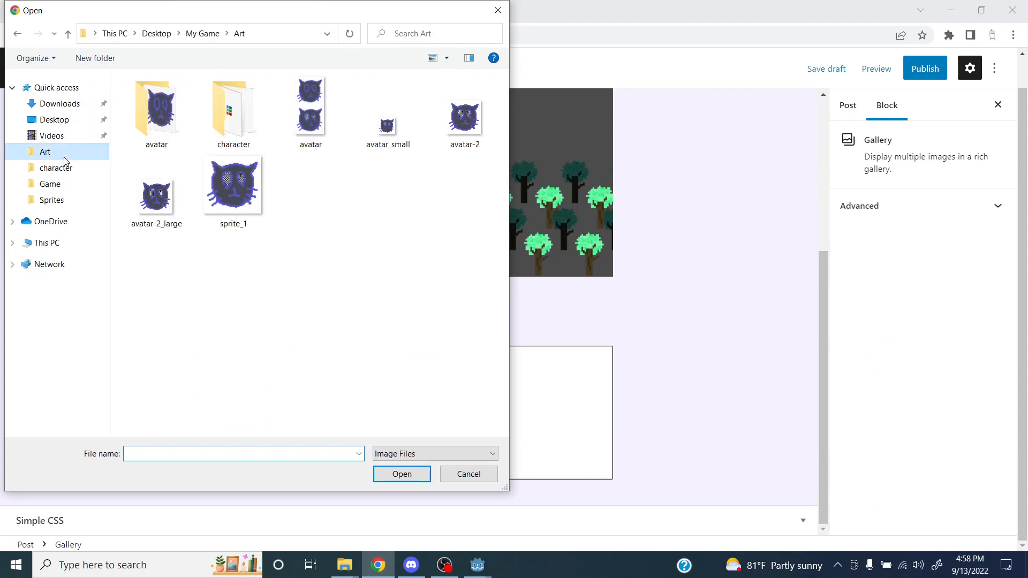
{"action": "left_click", "coordinate": [54, 121]}
{"action": "double_click", "coordinate": [187, 140]}
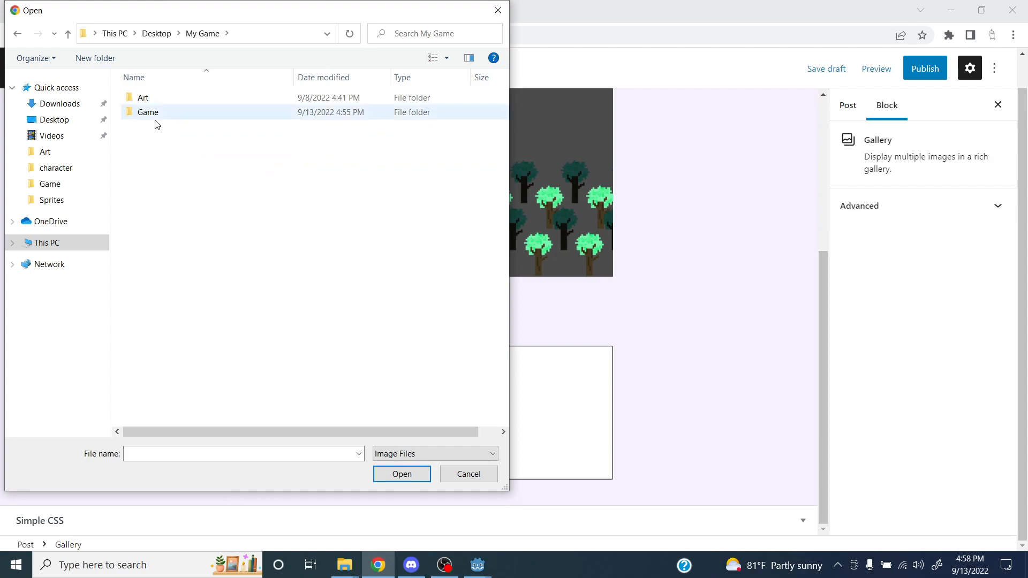
{"action": "double_click", "coordinate": [154, 100]}
{"action": "double_click", "coordinate": [229, 118]}
{"action": "left_click_drag", "start_coordinate": [410, 208], "coordinate": [189, 72]}
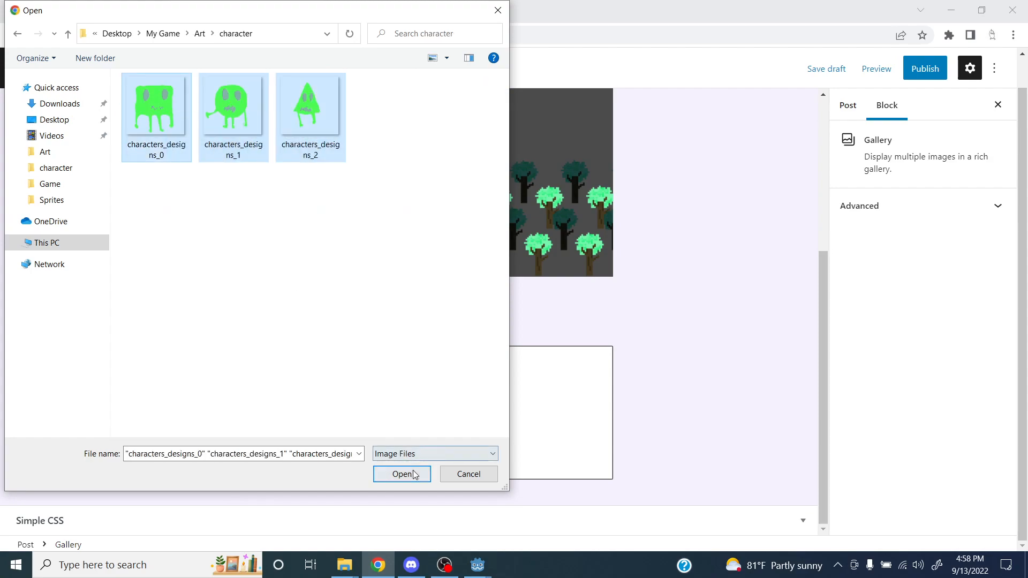
{"action": "left_click", "coordinate": [402, 475]}
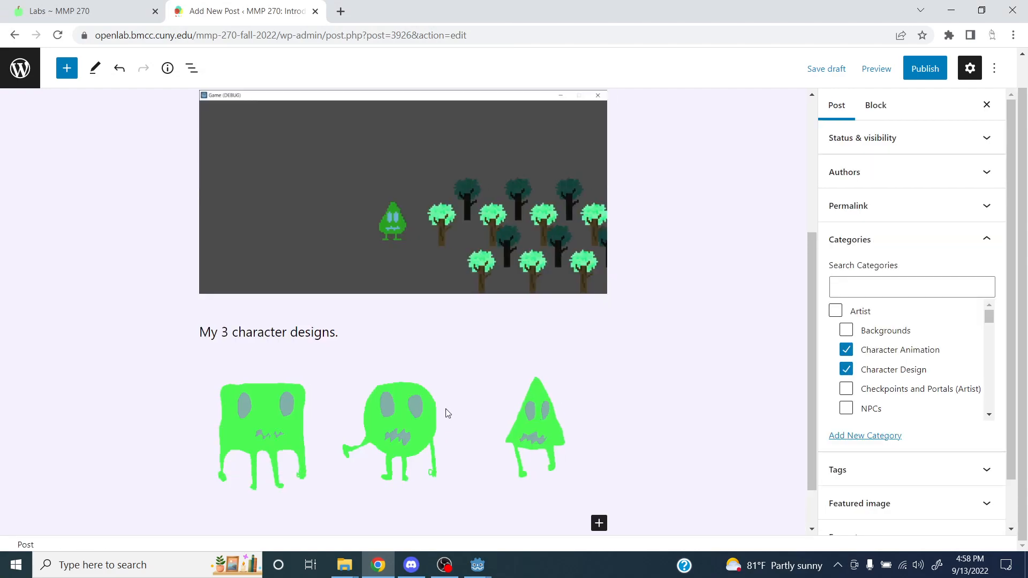
{"action": "scroll", "coordinate": [448, 413], "scroll_direction": "down", "scroll_amount": 2}
{"action": "left_click", "coordinate": [291, 367]}
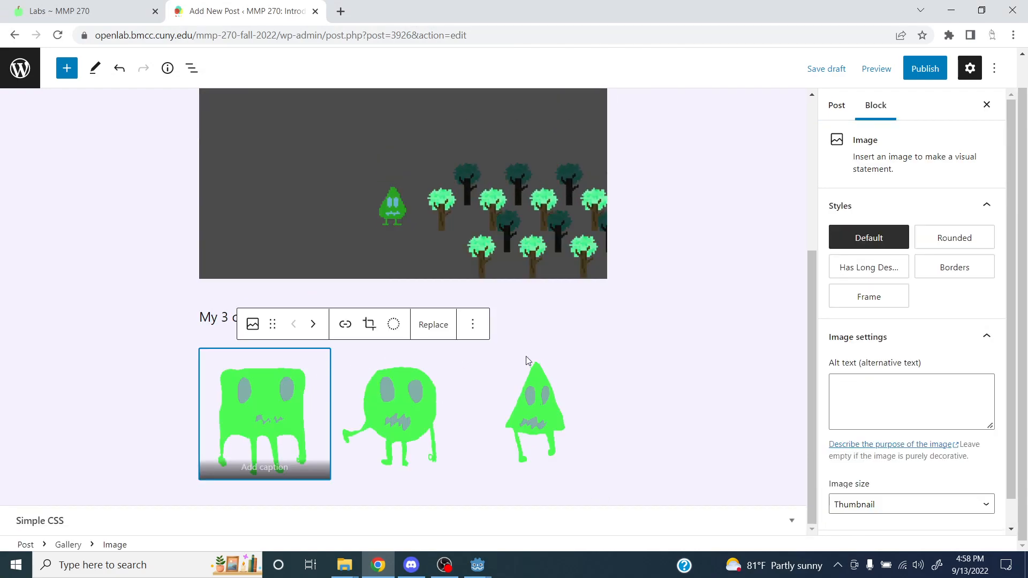
{"action": "left_click", "coordinate": [553, 338]}
{"action": "left_click", "coordinate": [550, 401]}
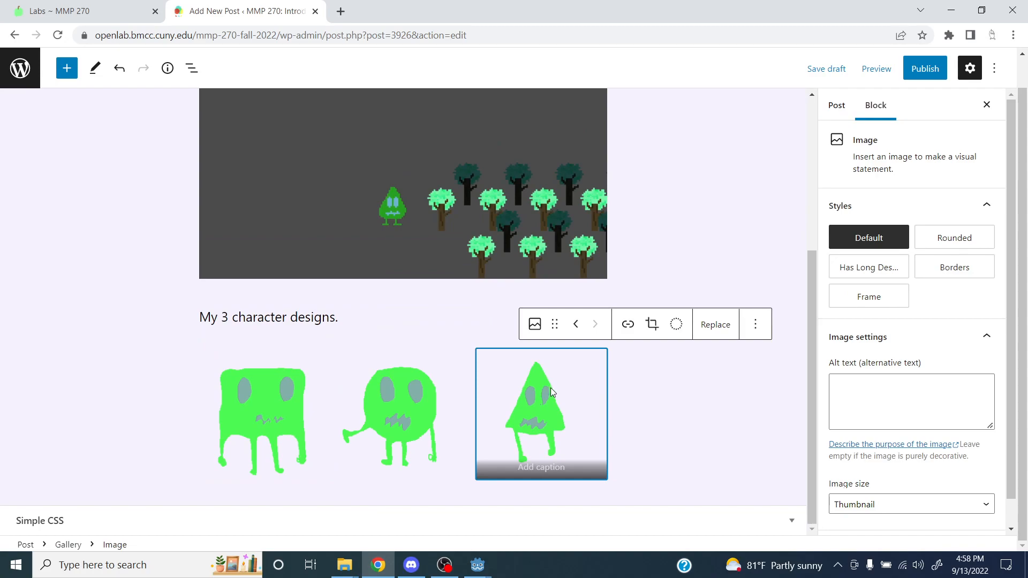
{"action": "scroll", "coordinate": [890, 305], "scroll_direction": "down", "scroll_amount": 1}
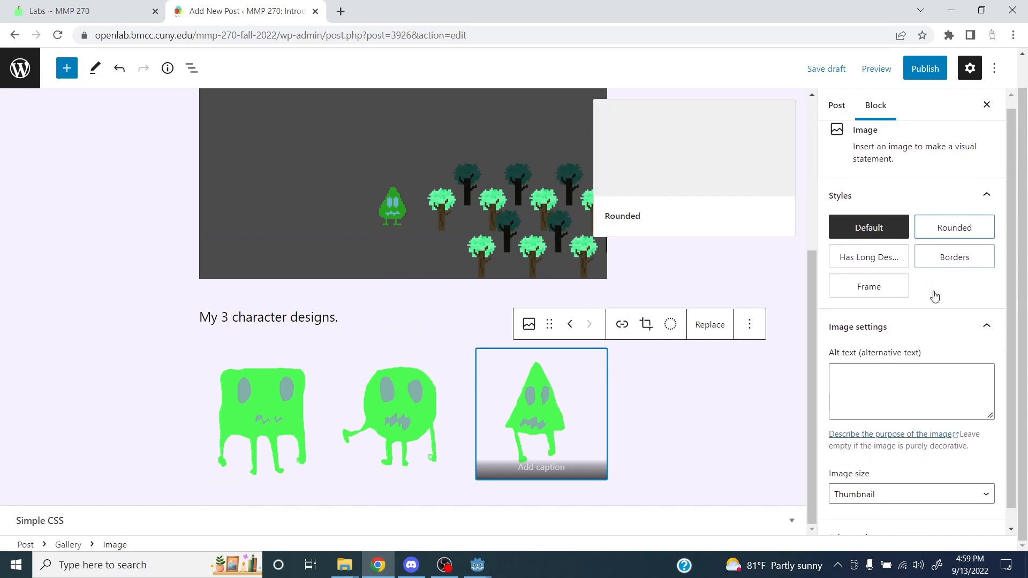
{"action": "scroll", "coordinate": [905, 241], "scroll_direction": "up", "scroll_amount": 1}
{"action": "left_click", "coordinate": [890, 206]}
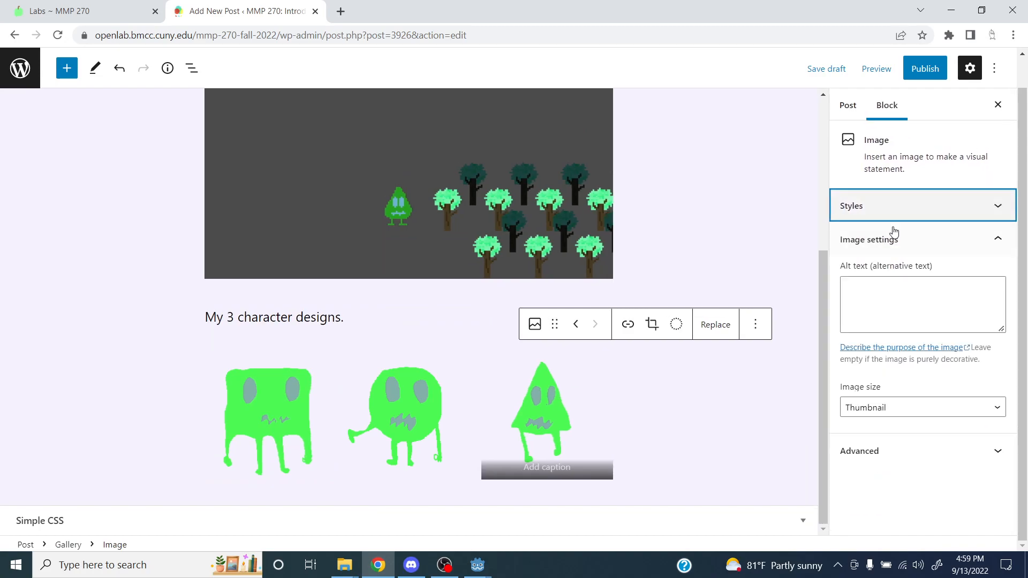
{"action": "left_click", "coordinate": [851, 104]}
{"action": "left_click", "coordinate": [886, 246]}
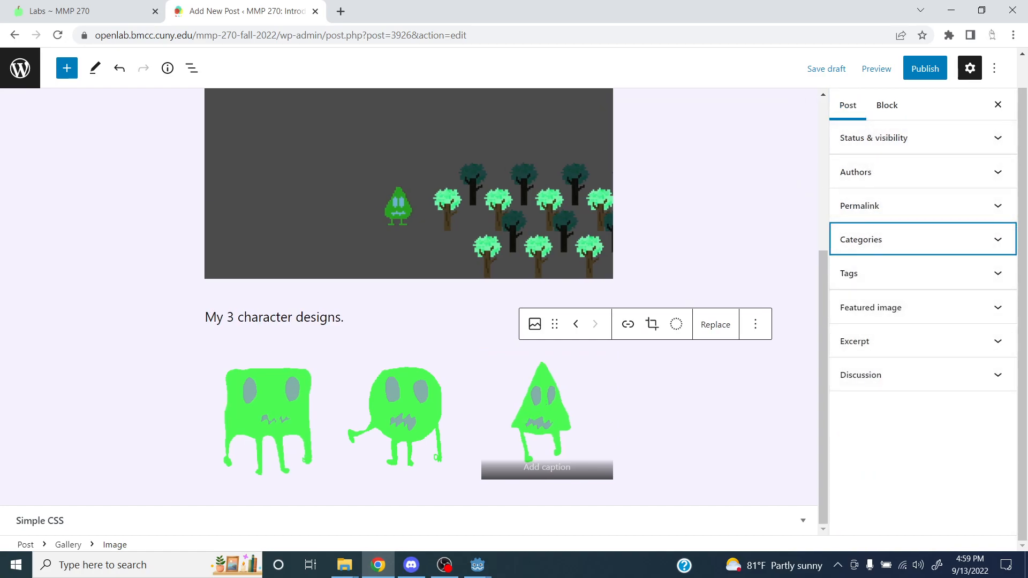
{"action": "left_click", "coordinate": [755, 323]}
{"action": "left_click", "coordinate": [755, 324]}
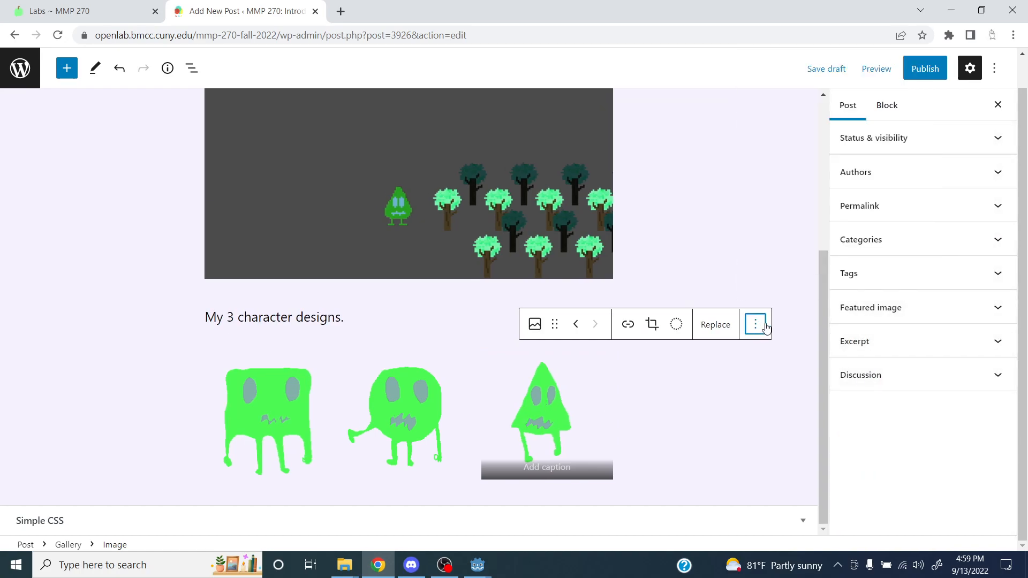
{"action": "left_click", "coordinate": [891, 107]}
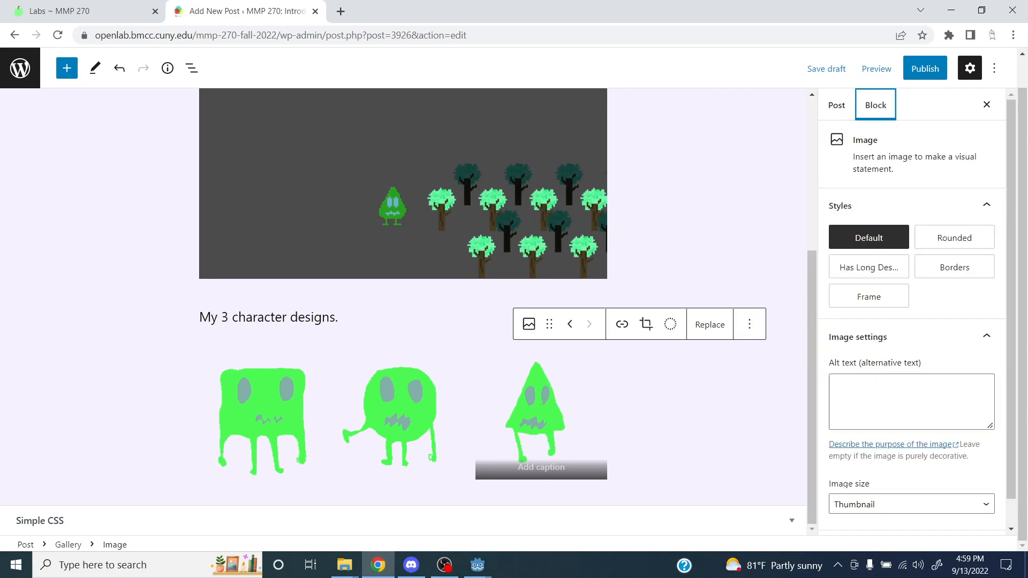
{"action": "scroll", "coordinate": [893, 319], "scroll_direction": "down", "scroll_amount": 1}
{"action": "scroll", "coordinate": [908, 294], "scroll_direction": "up", "scroll_amount": 1}
{"action": "left_click", "coordinate": [905, 206]}
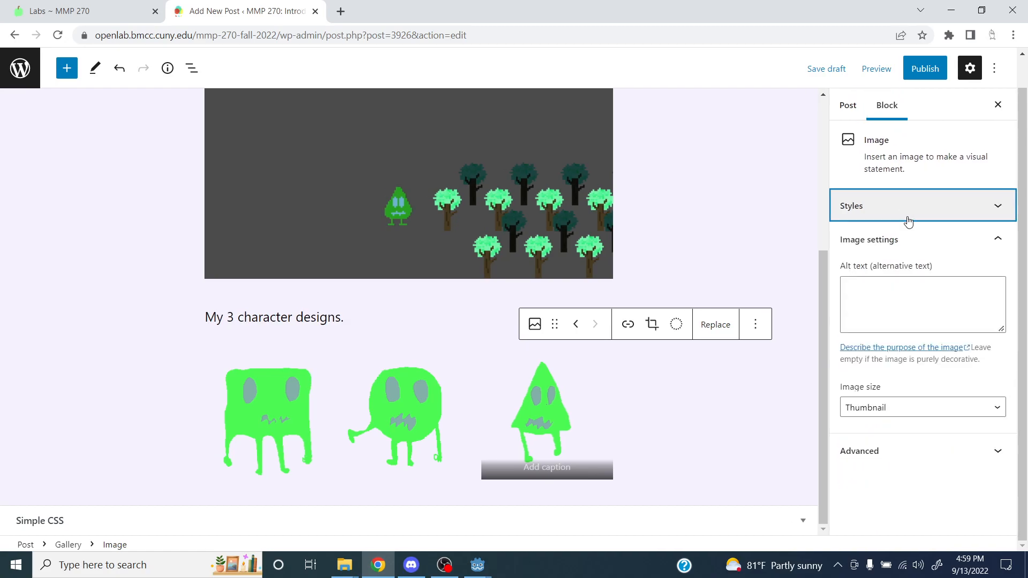
{"action": "left_click", "coordinate": [913, 247]}
{"action": "left_click", "coordinate": [889, 280]}
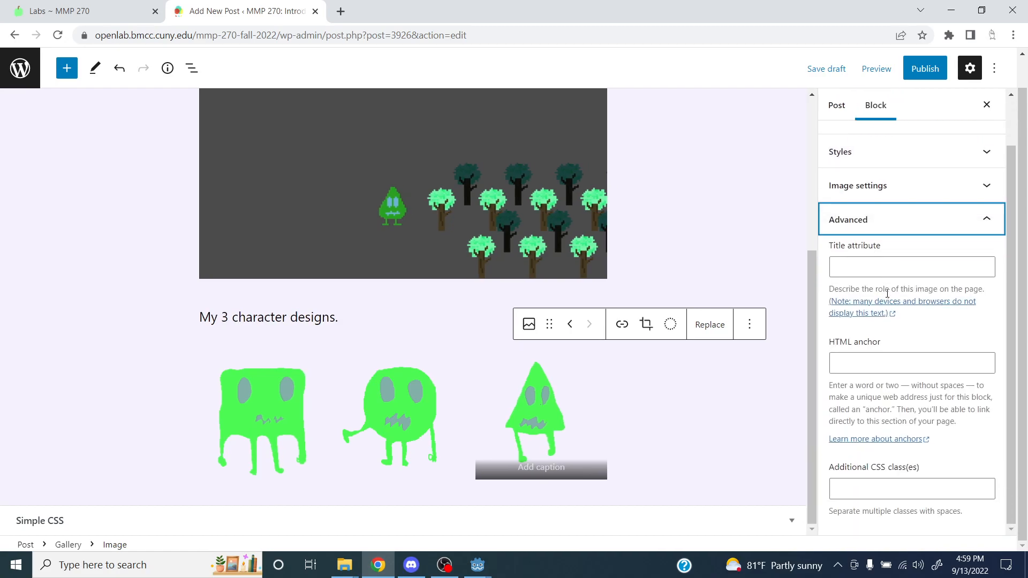
{"action": "scroll", "coordinate": [885, 287], "scroll_direction": "up", "scroll_amount": 2}
{"action": "left_click", "coordinate": [888, 272]}
{"action": "left_click", "coordinate": [888, 218]}
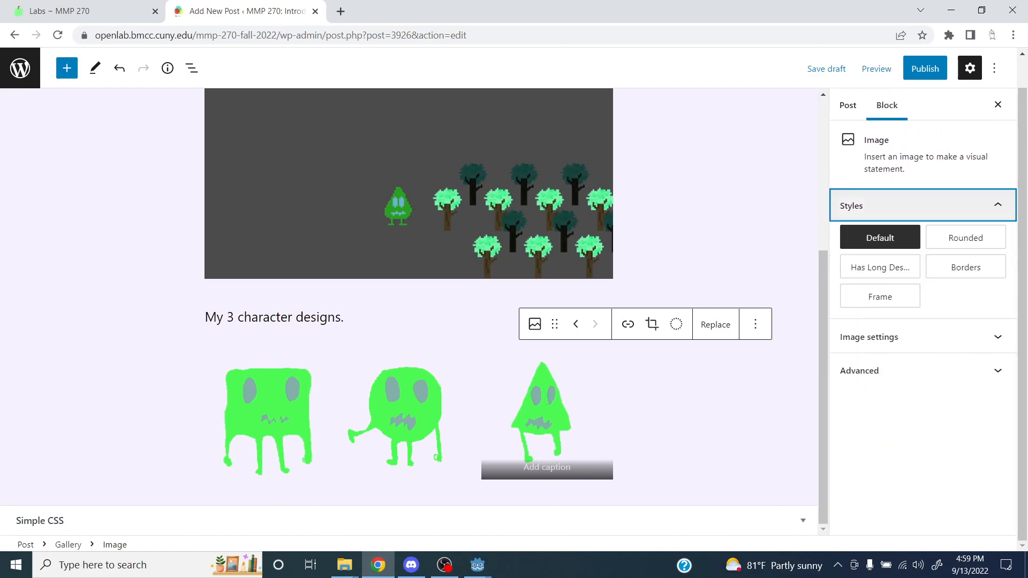
{"action": "left_click", "coordinate": [952, 241]}
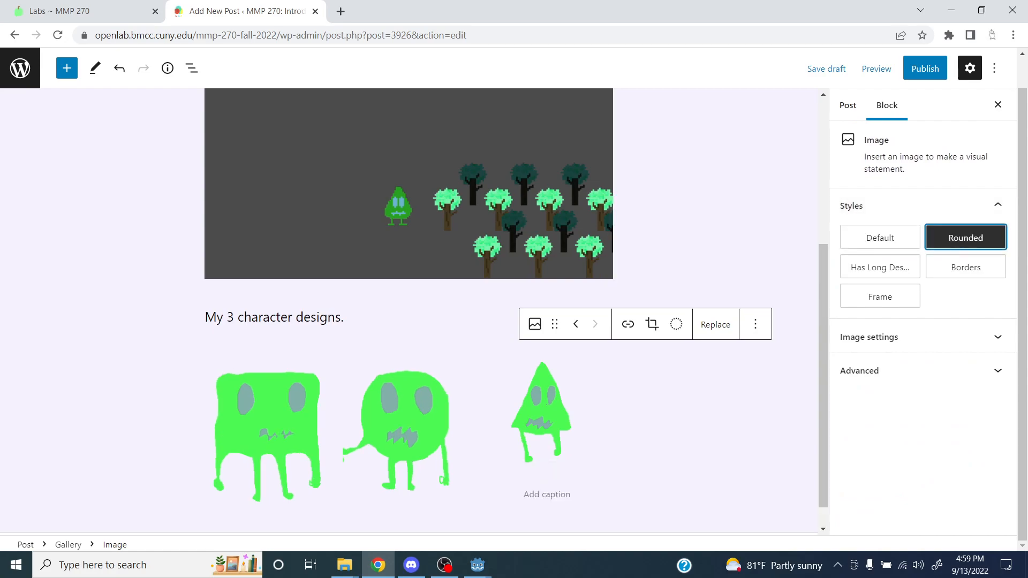
{"action": "left_click", "coordinate": [905, 268]}
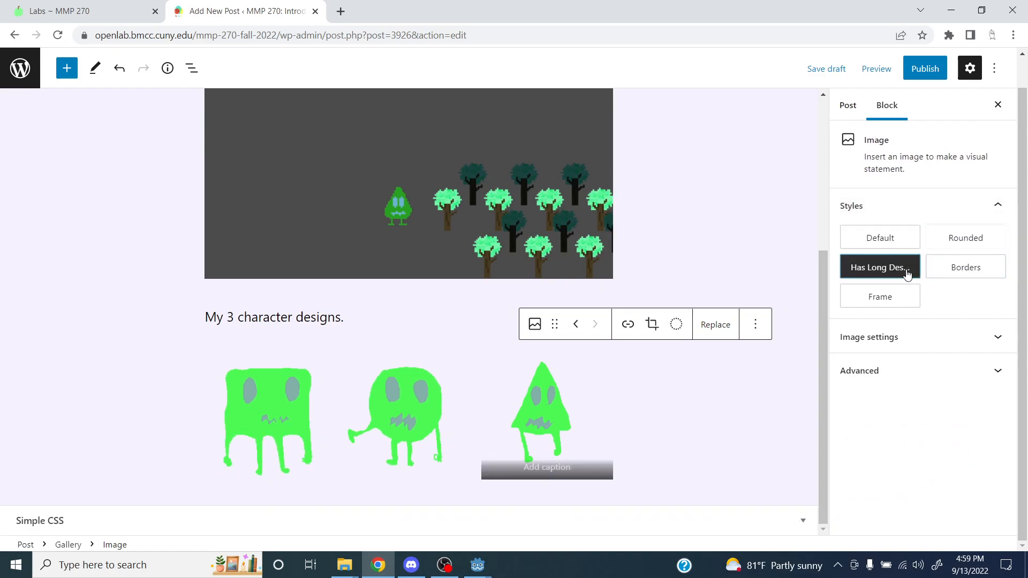
{"action": "left_click", "coordinate": [965, 242]}
{"action": "left_click", "coordinate": [965, 268]}
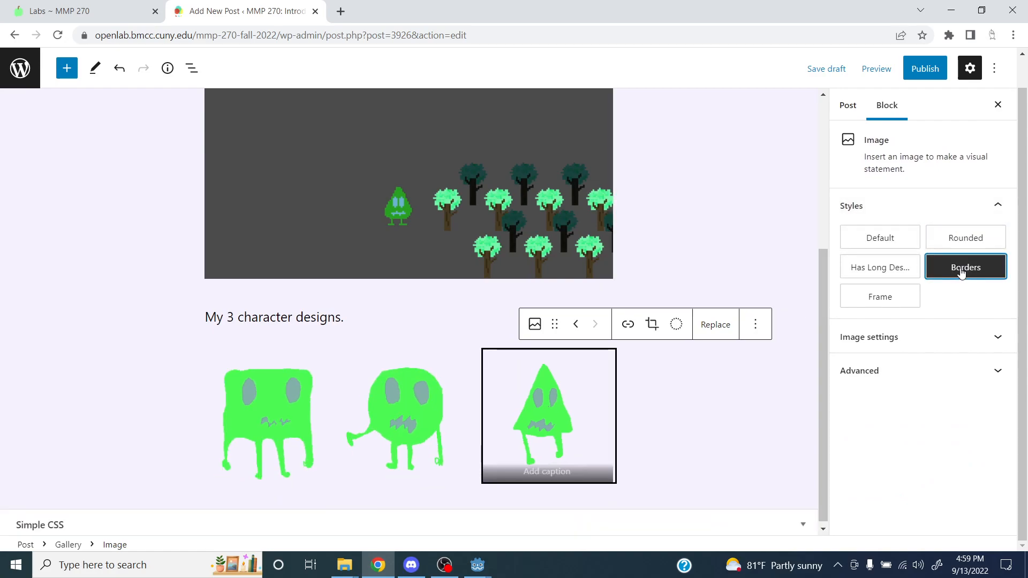
{"action": "left_click", "coordinate": [898, 308]}
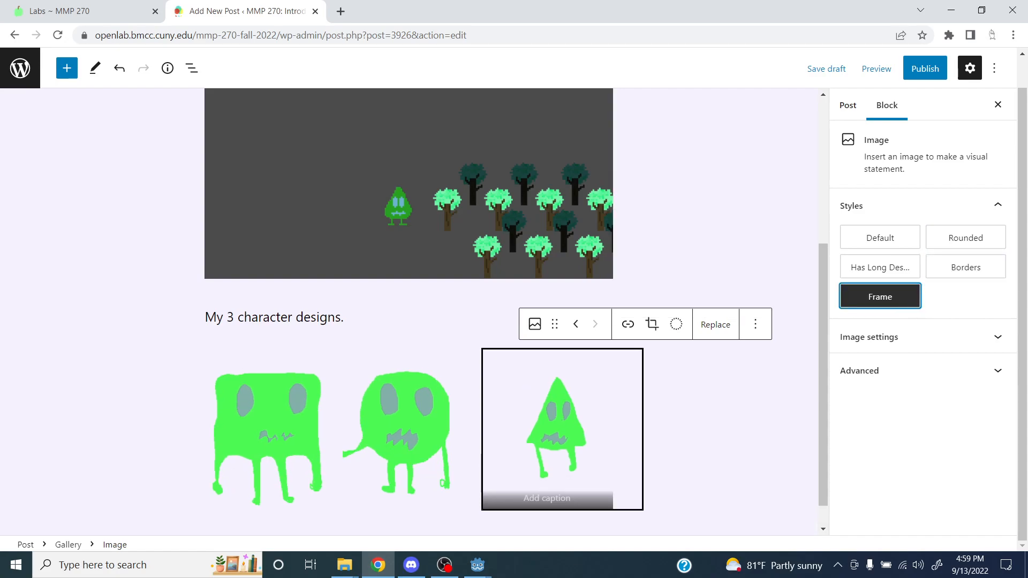
{"action": "left_click", "coordinate": [894, 241]}
{"action": "left_click", "coordinate": [647, 433]}
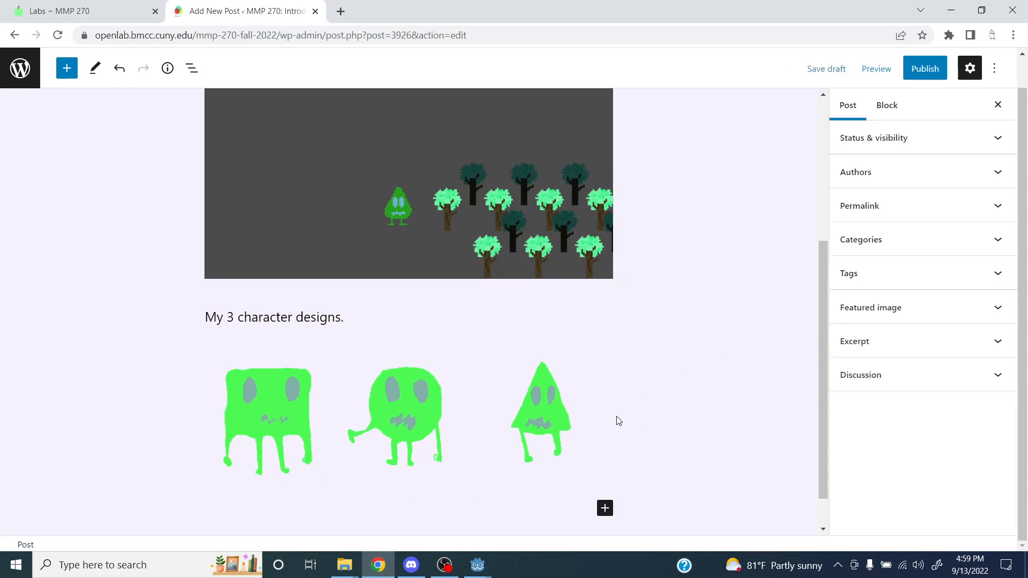
{"action": "left_click", "coordinate": [255, 377]}
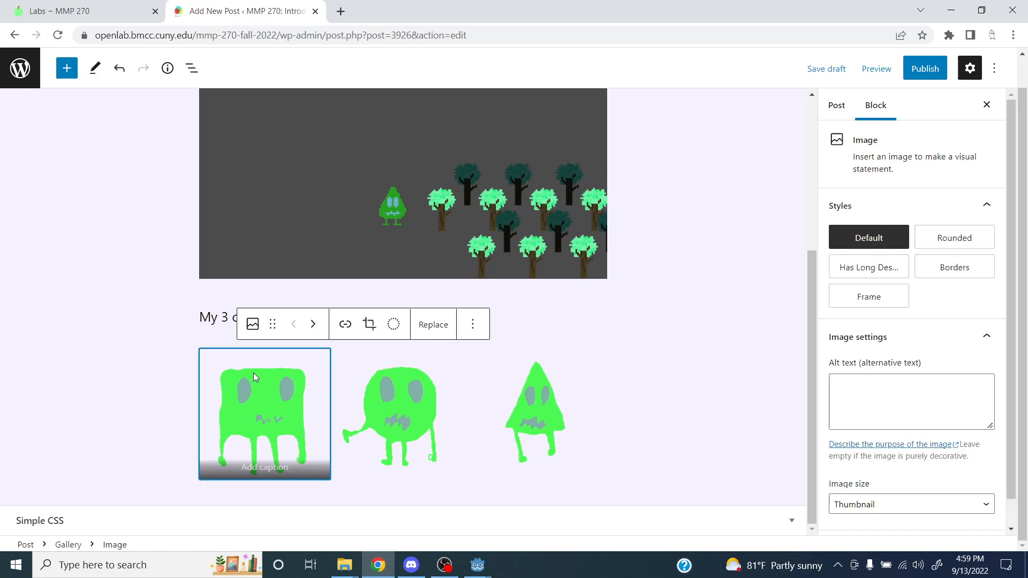
{"action": "left_click", "coordinate": [201, 340]}
{"action": "left_click", "coordinate": [225, 364]}
{"action": "left_click", "coordinate": [394, 409]}
{"action": "left_click", "coordinate": [544, 393]}
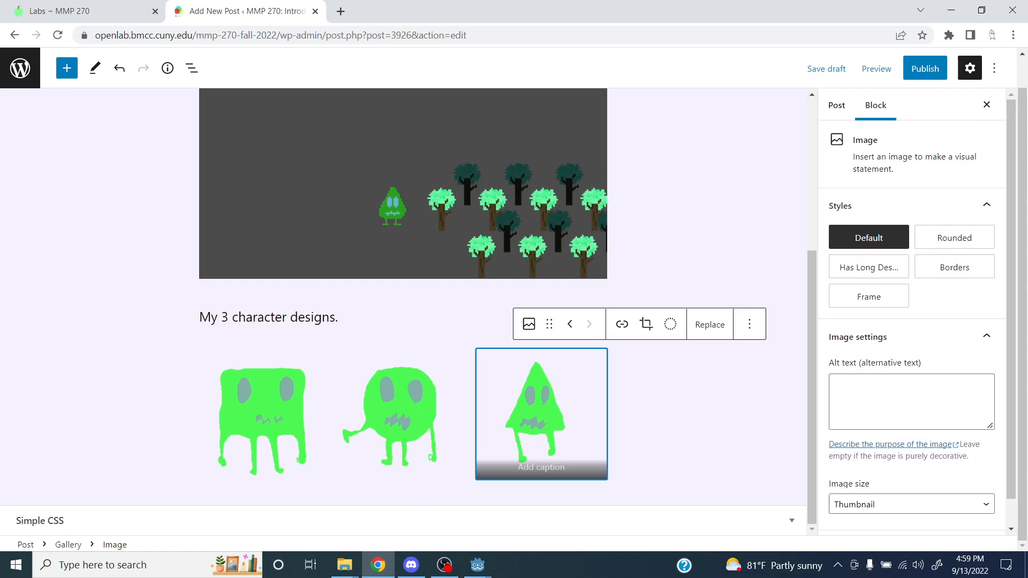
{"action": "left_click", "coordinate": [529, 325]}
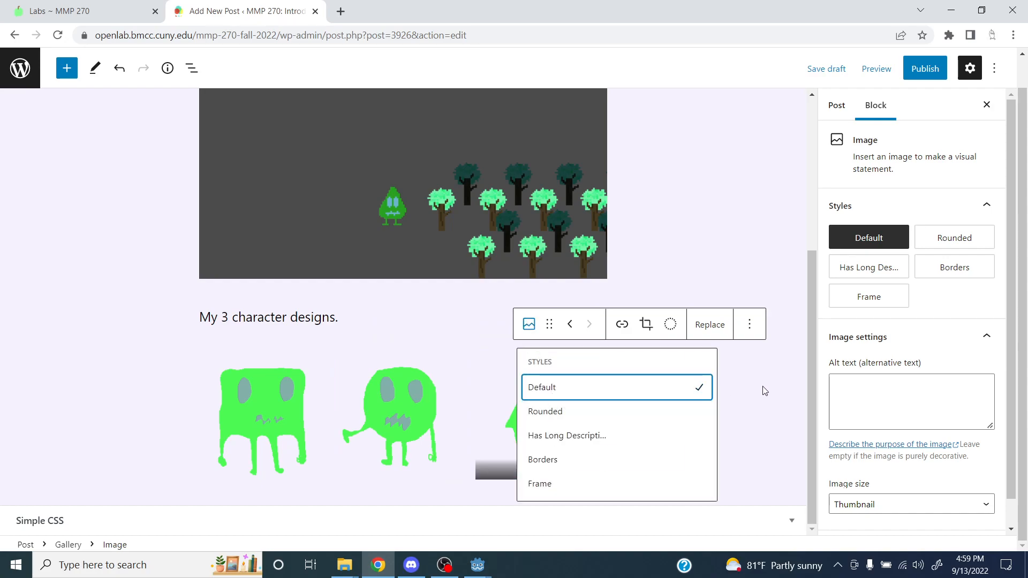
{"action": "left_click", "coordinate": [759, 393]}
{"action": "left_click", "coordinate": [587, 362]}
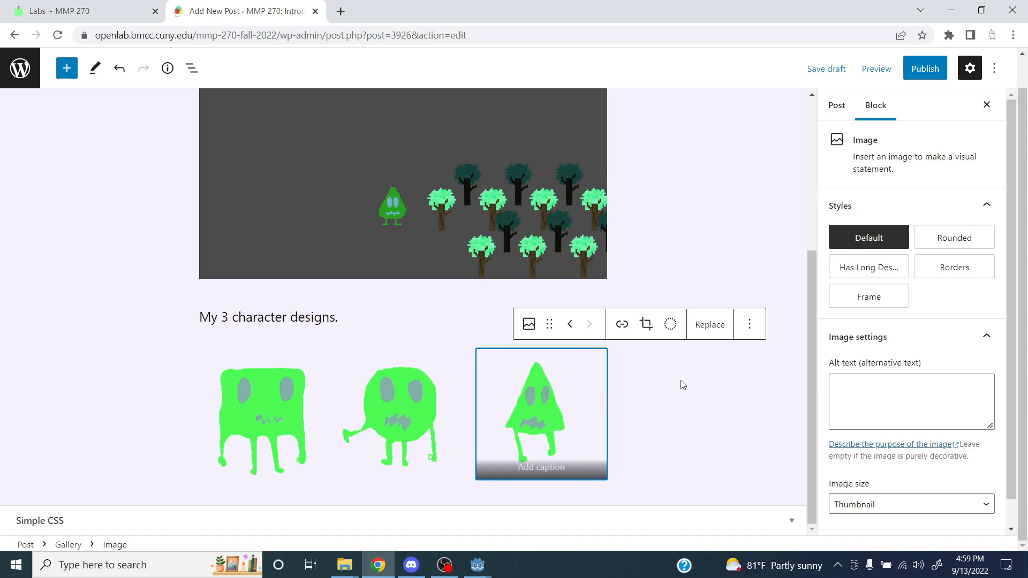
{"action": "left_click", "coordinate": [615, 415]}
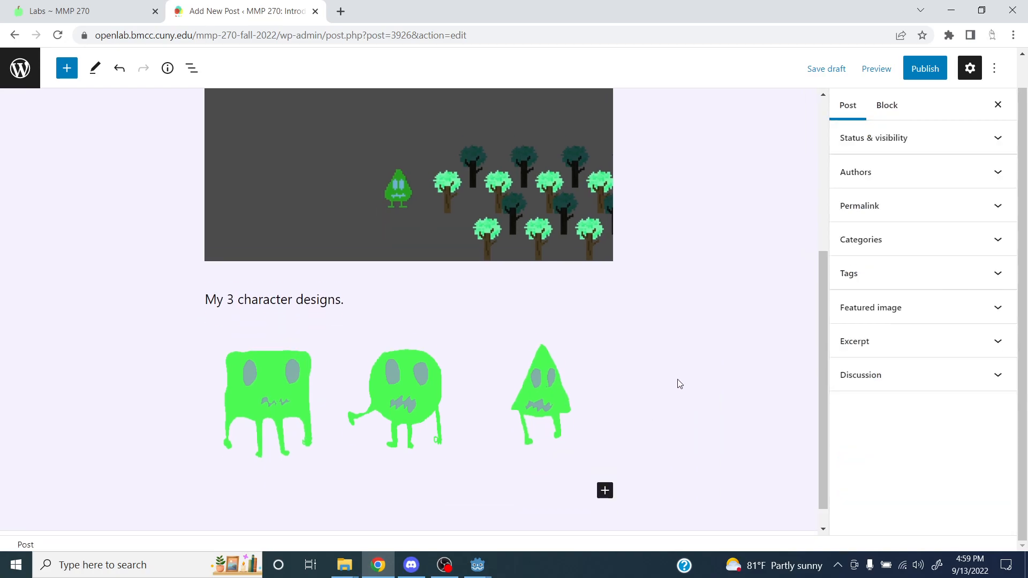
{"action": "scroll", "coordinate": [679, 383], "scroll_direction": "down", "scroll_amount": 1}
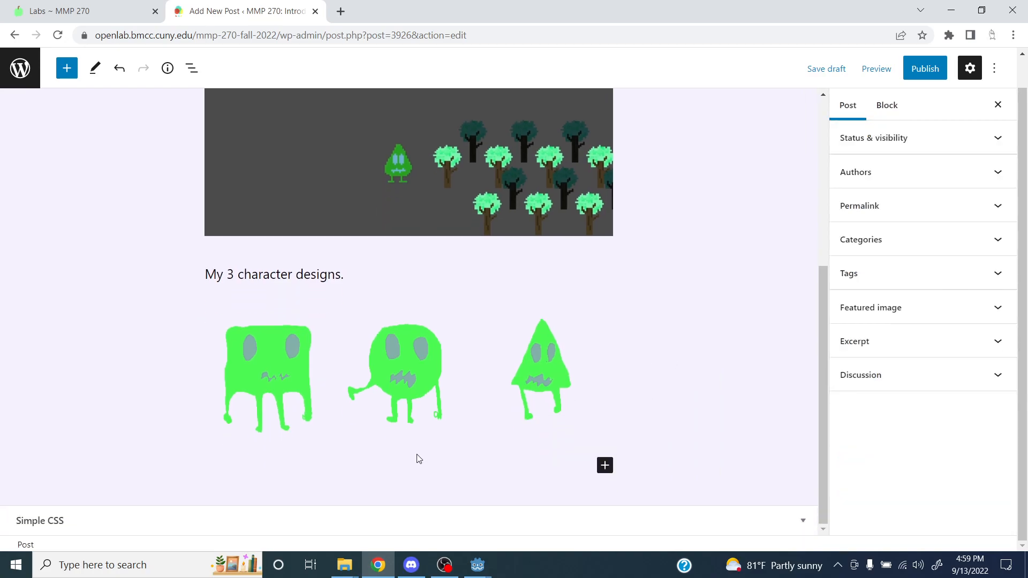
Step: Add the paragraph 'My character animations.' below the design gallery
{"action": "left_click", "coordinate": [424, 470]}
{"action": "type", "text": "My character animations."}
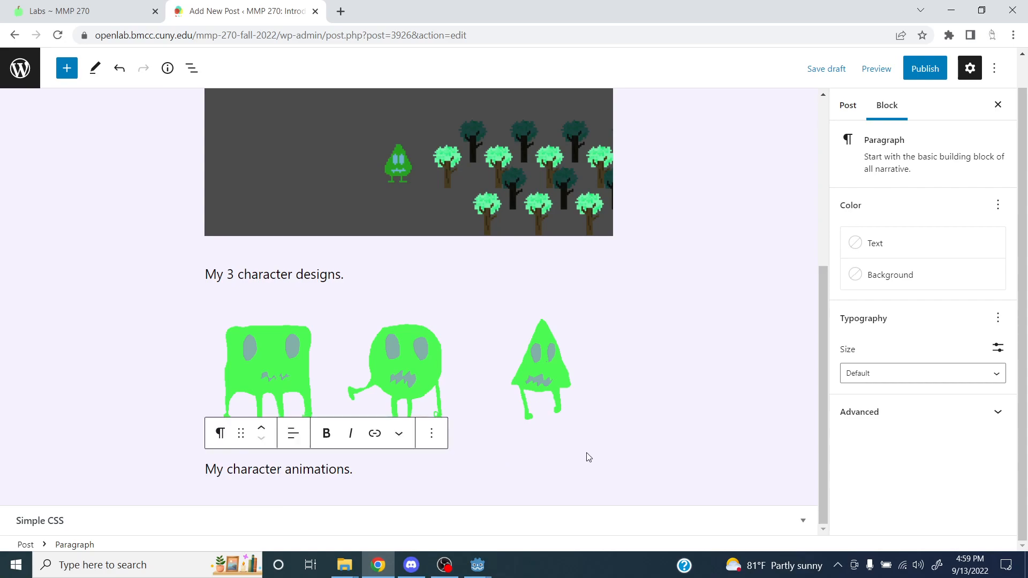
{"action": "left_click", "coordinate": [480, 486]}
{"action": "scroll", "coordinate": [432, 479], "scroll_direction": "down", "scroll_amount": 1}
Step: Insert a new Gallery block and browse to the My Game > Game > Sprites folder for upload
{"action": "left_click", "coordinate": [605, 468]}
{"action": "left_click", "coordinate": [766, 328]}
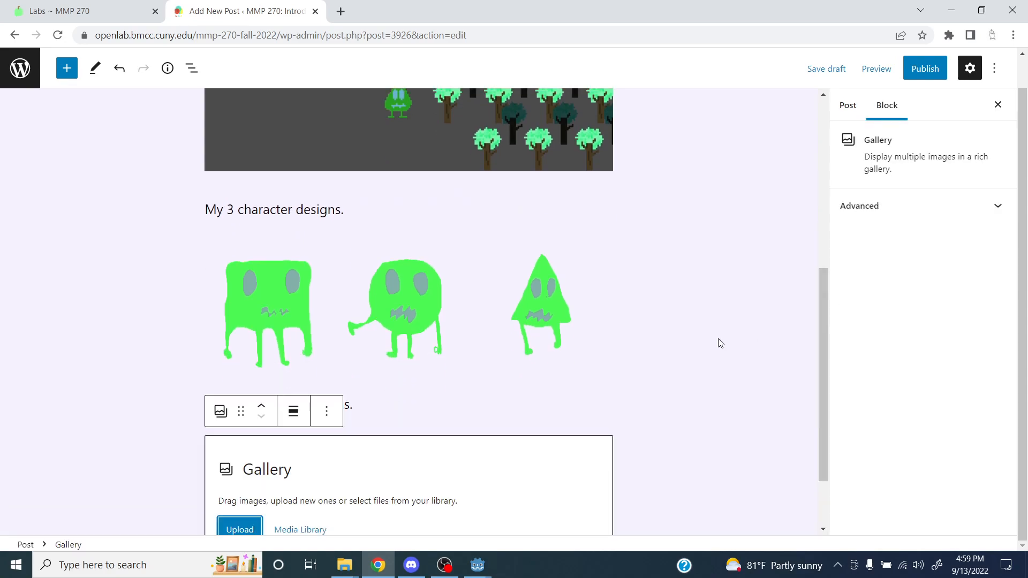
{"action": "scroll", "coordinate": [621, 356], "scroll_direction": "down", "scroll_amount": 2}
{"action": "left_click", "coordinate": [260, 441]}
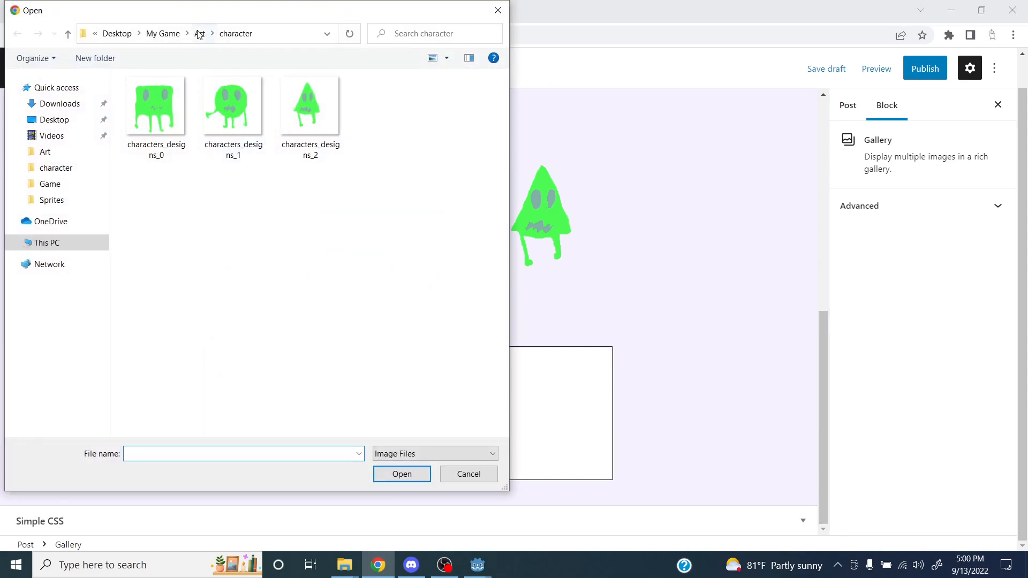
{"action": "left_click", "coordinate": [163, 33]}
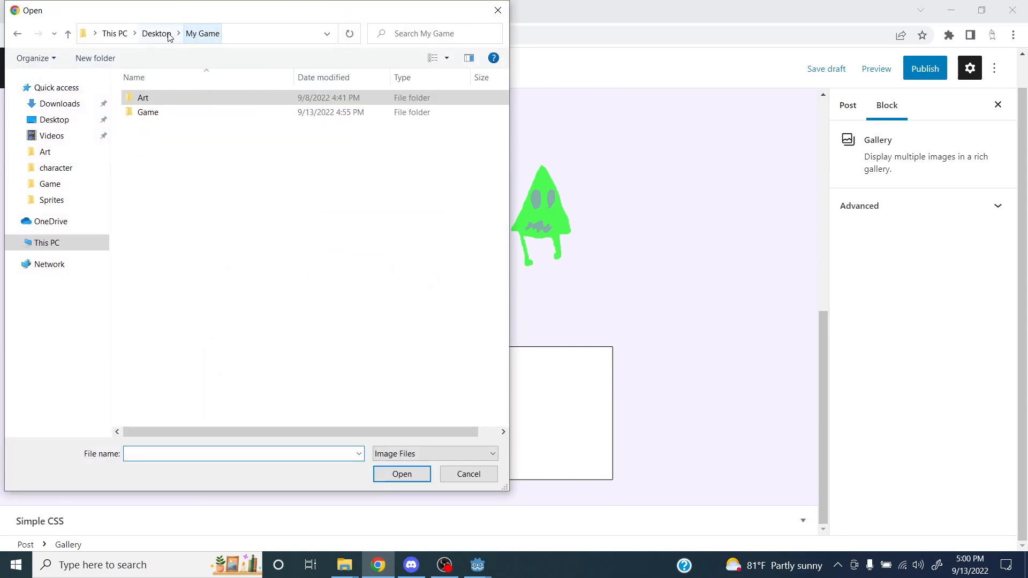
{"action": "left_click", "coordinate": [147, 112]}
{"action": "double_click", "coordinate": [147, 112]}
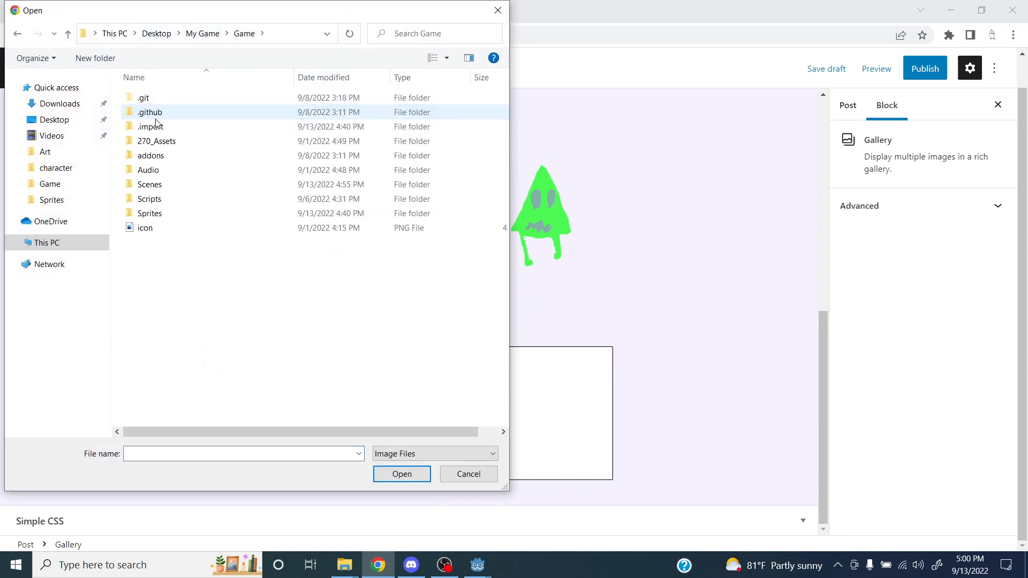
{"action": "double_click", "coordinate": [152, 214]}
Step: Upload character_walk, character_jump, character_idle and character_hit sprite sheets into the gallery
{"action": "left_click", "coordinate": [189, 195]}
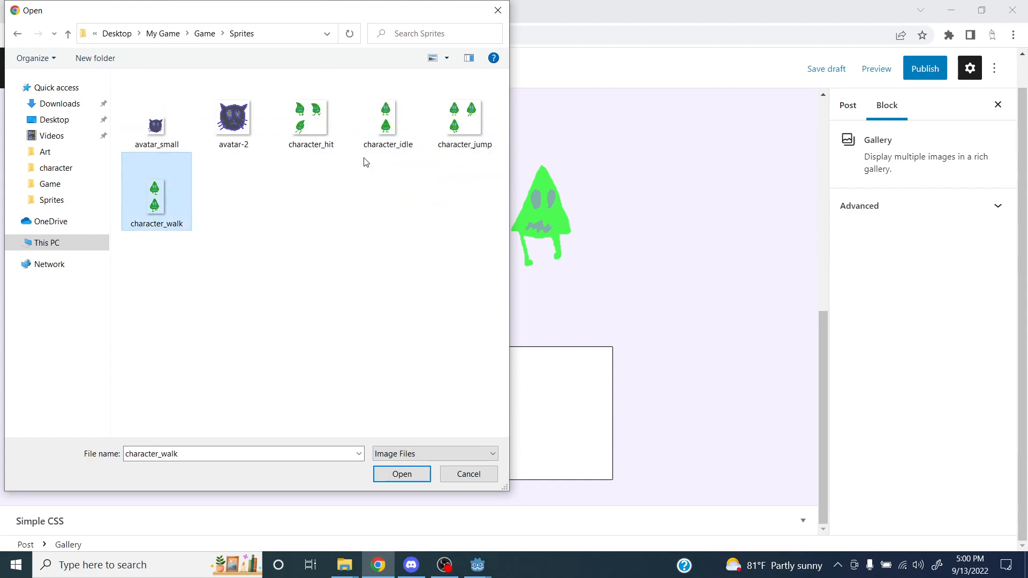
{"action": "left_click", "coordinate": [463, 122], "text": "ctrl"}
{"action": "left_click", "coordinate": [385, 128], "text": "ctrl"}
{"action": "left_click", "coordinate": [317, 136], "text": "ctrl"}
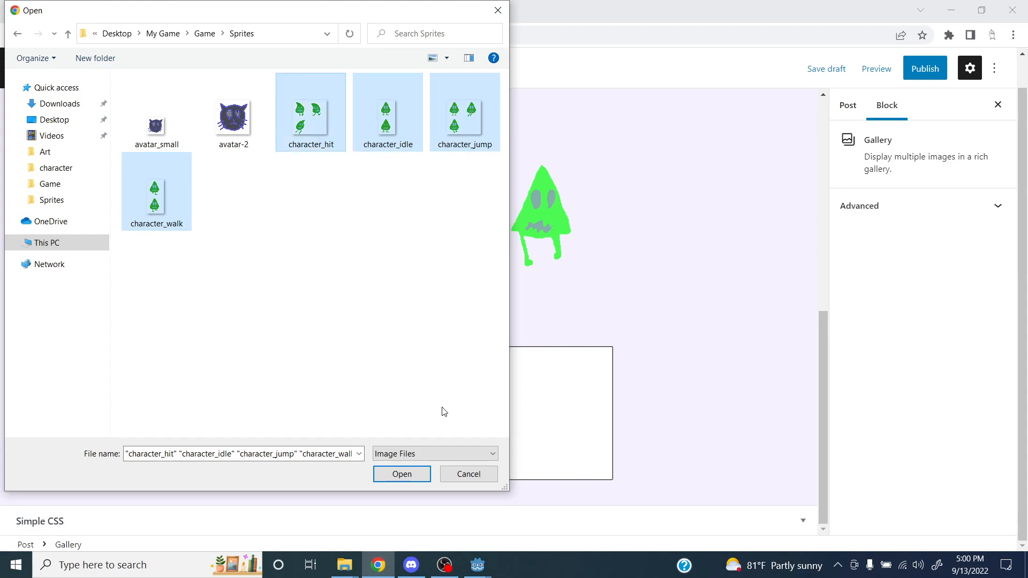
{"action": "left_click", "coordinate": [401, 474]}
{"action": "left_click", "coordinate": [541, 358]}
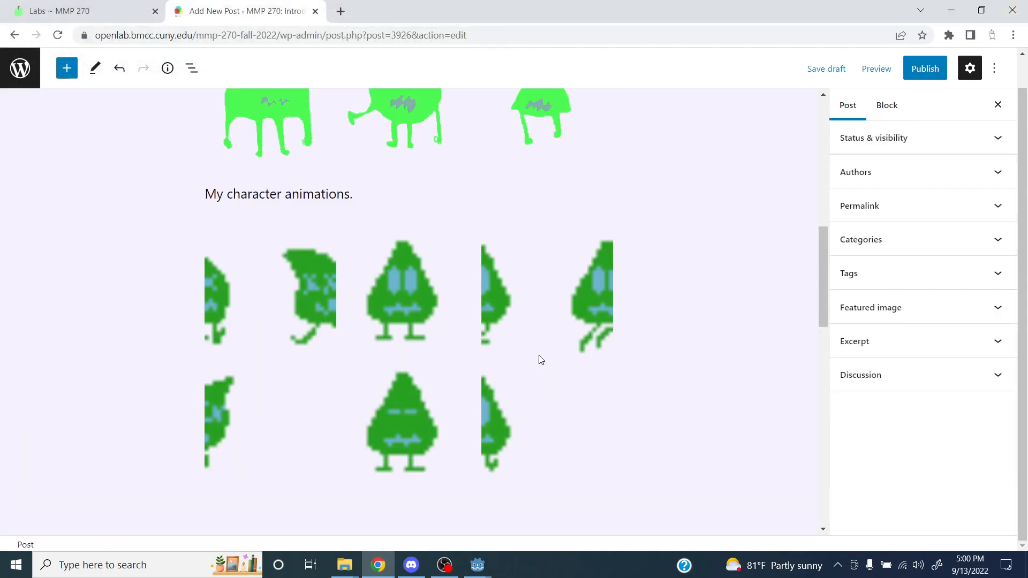
{"action": "left_click", "coordinate": [387, 324]}
Step: Inspect the first sprite image's duotone filter options, leaving no filter applied
{"action": "left_click", "coordinate": [239, 225]}
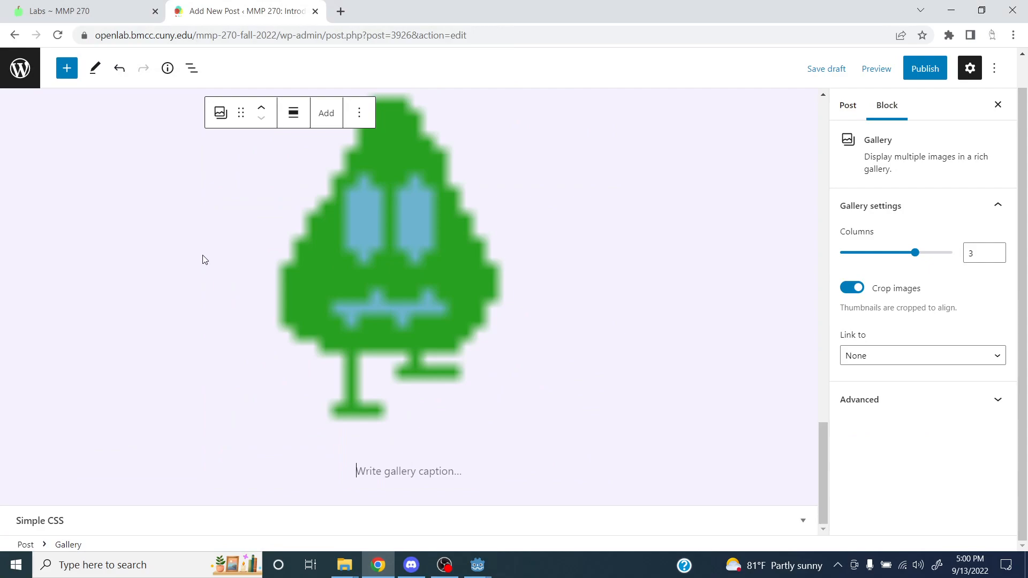
{"action": "scroll", "coordinate": [277, 257], "scroll_direction": "up", "scroll_amount": 10}
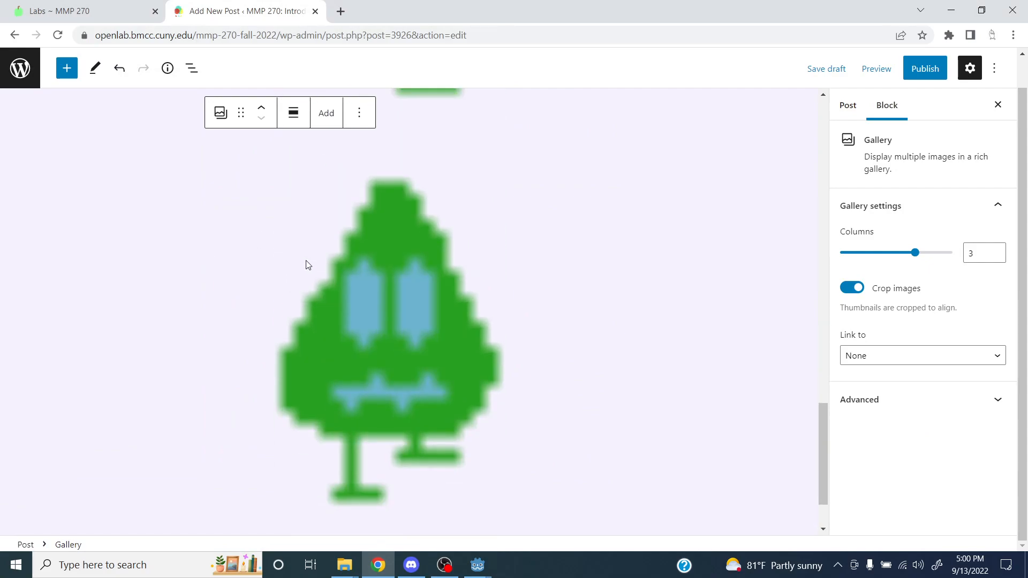
{"action": "left_click", "coordinate": [322, 285]}
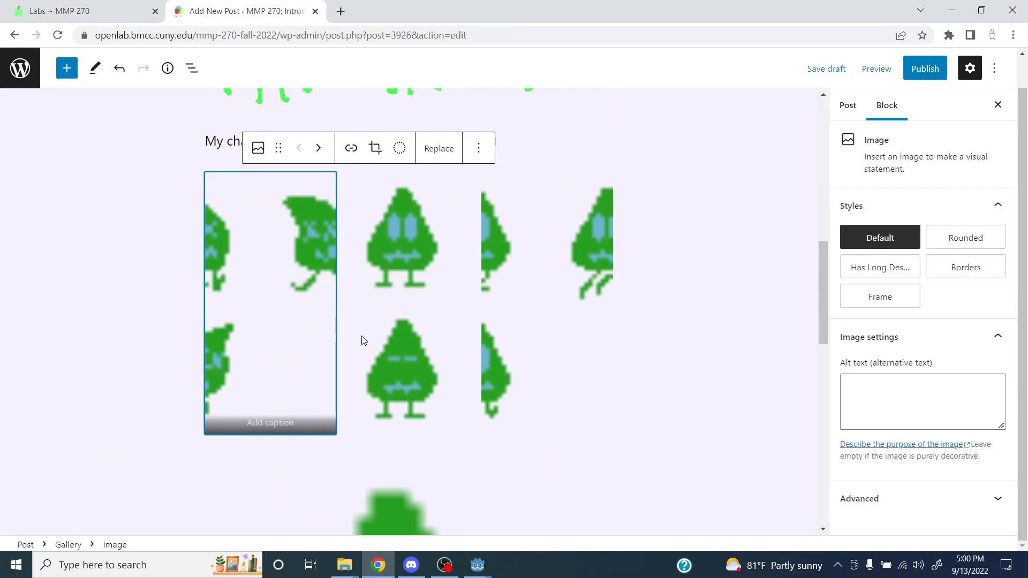
{"action": "scroll", "coordinate": [386, 335], "scroll_direction": "down", "scroll_amount": 10}
{"action": "scroll", "coordinate": [396, 329], "scroll_direction": "up", "scroll_amount": 12}
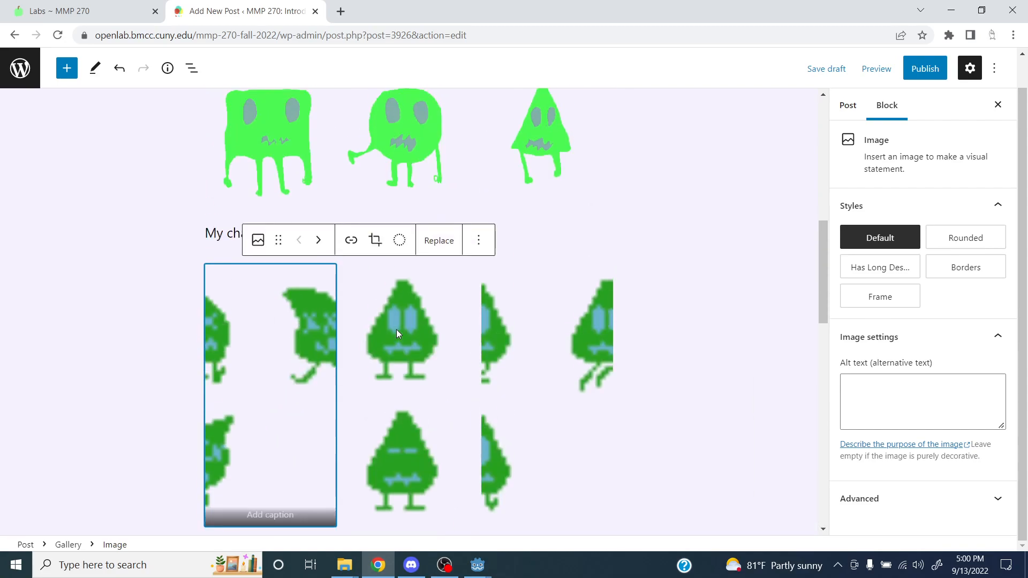
{"action": "left_click", "coordinate": [400, 240]}
{"action": "left_click", "coordinate": [399, 241]}
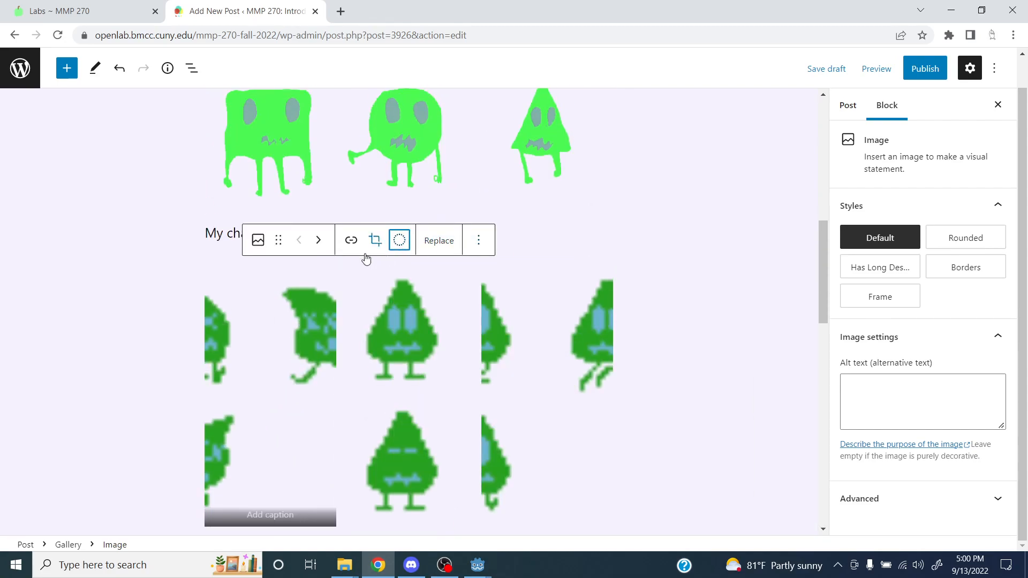
Step: Set the sprite gallery to 4 columns and turn off Crop images
{"action": "left_click", "coordinate": [216, 250]}
{"action": "scroll", "coordinate": [295, 251], "scroll_direction": "up", "scroll_amount": 10}
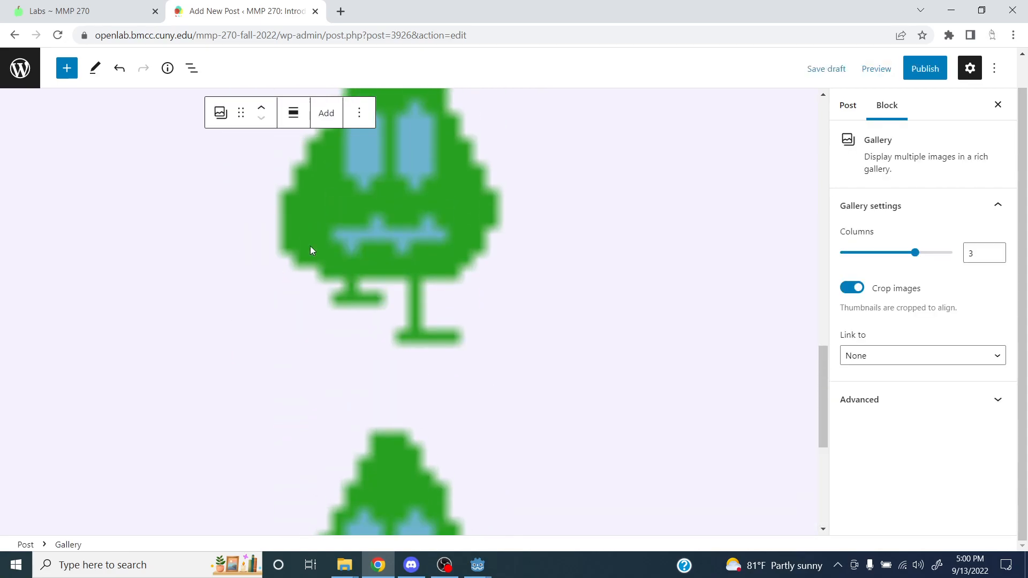
{"action": "scroll", "coordinate": [292, 202], "scroll_direction": "up", "scroll_amount": 4}
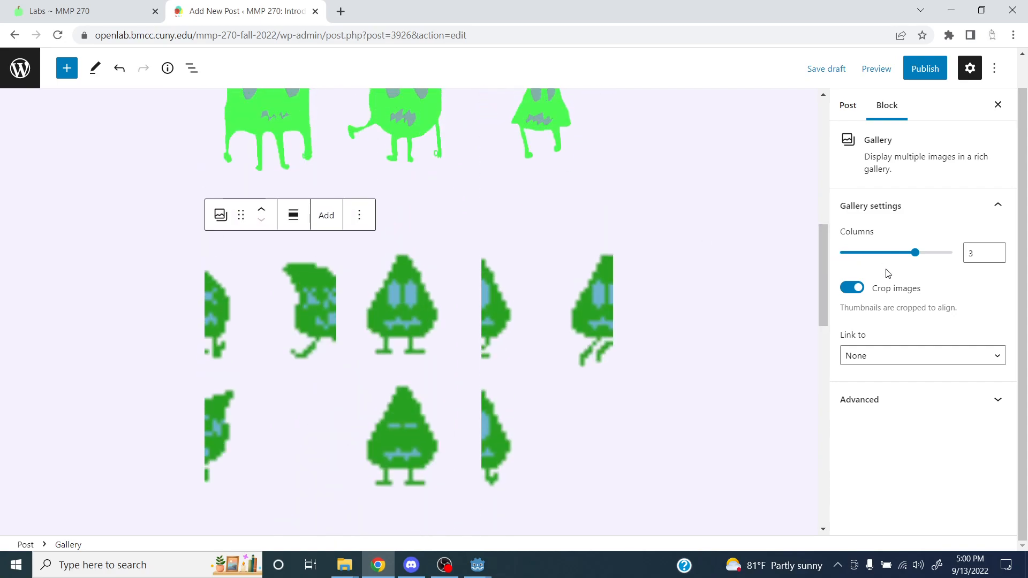
{"action": "left_click_drag", "start_coordinate": [916, 254], "coordinate": [951, 252]}
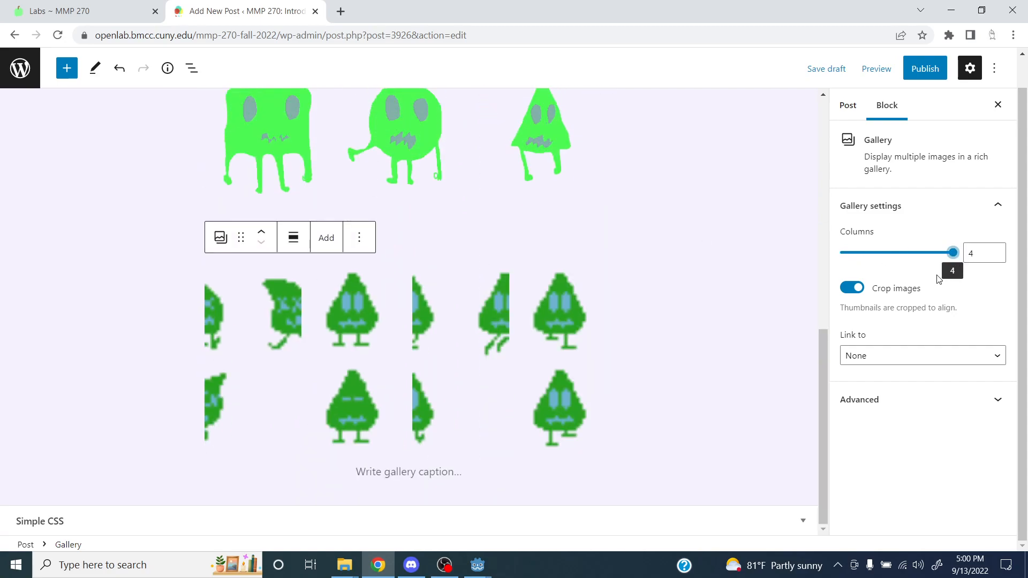
{"action": "left_click", "coordinate": [857, 288]}
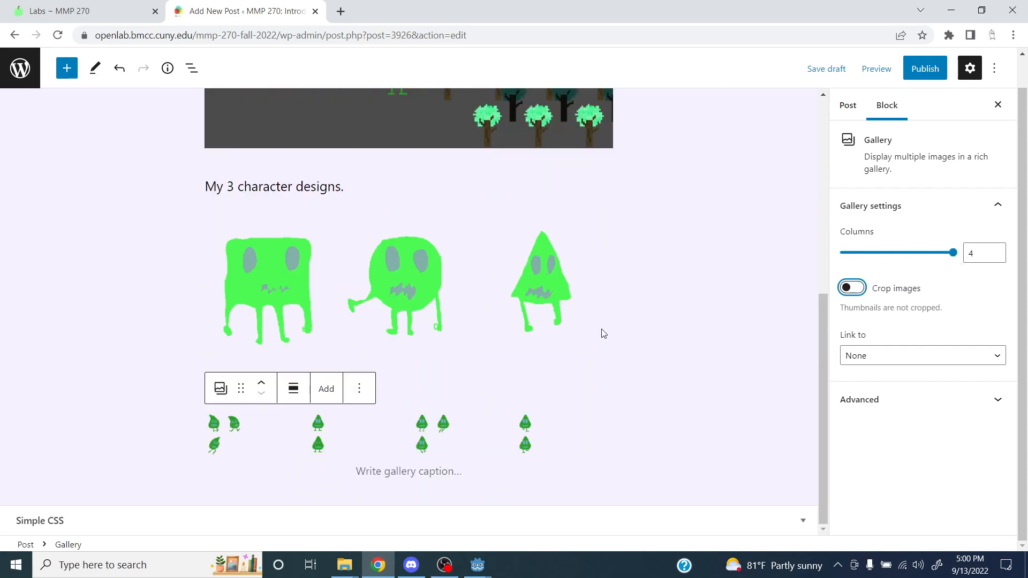
{"action": "scroll", "coordinate": [560, 348], "scroll_direction": "up", "scroll_amount": 5}
{"action": "scroll", "coordinate": [408, 407], "scroll_direction": "down", "scroll_amount": 5}
{"action": "left_click", "coordinate": [356, 471]}
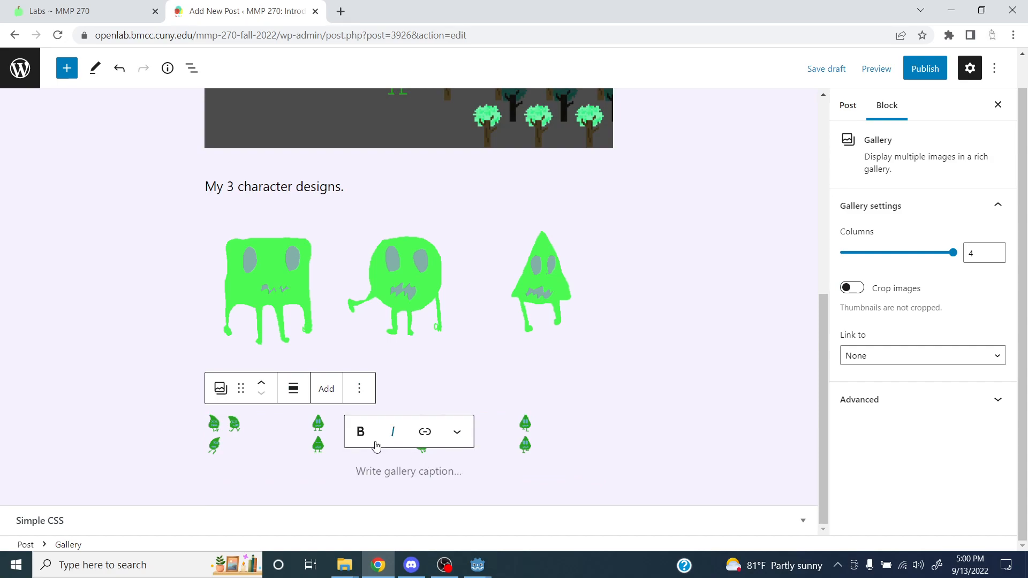
{"action": "left_click", "coordinate": [243, 442]}
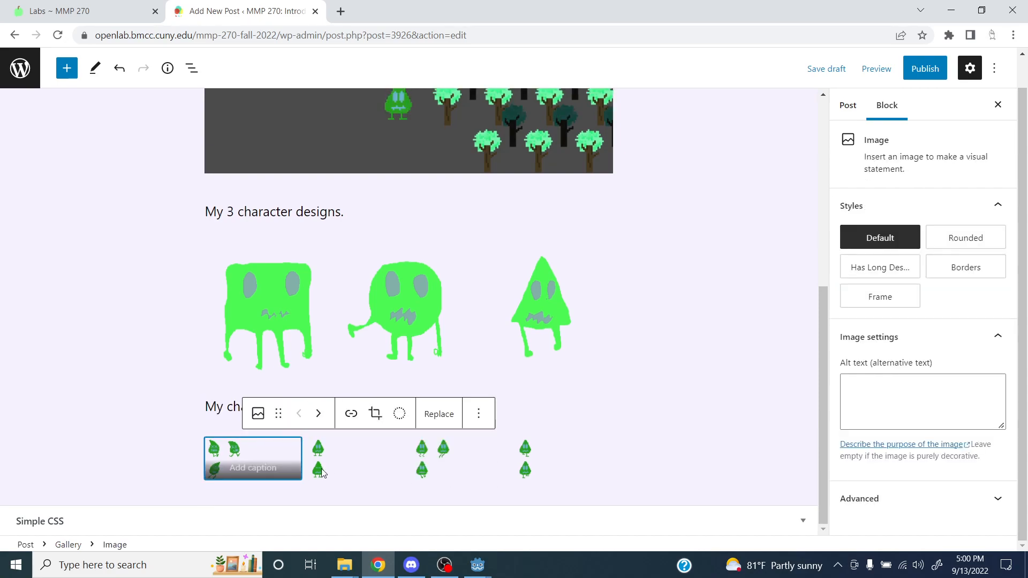
Step: Reorder the first sprite images toward the Idle, Walk, Jump, Hit sequence
{"action": "left_click", "coordinate": [374, 474]}
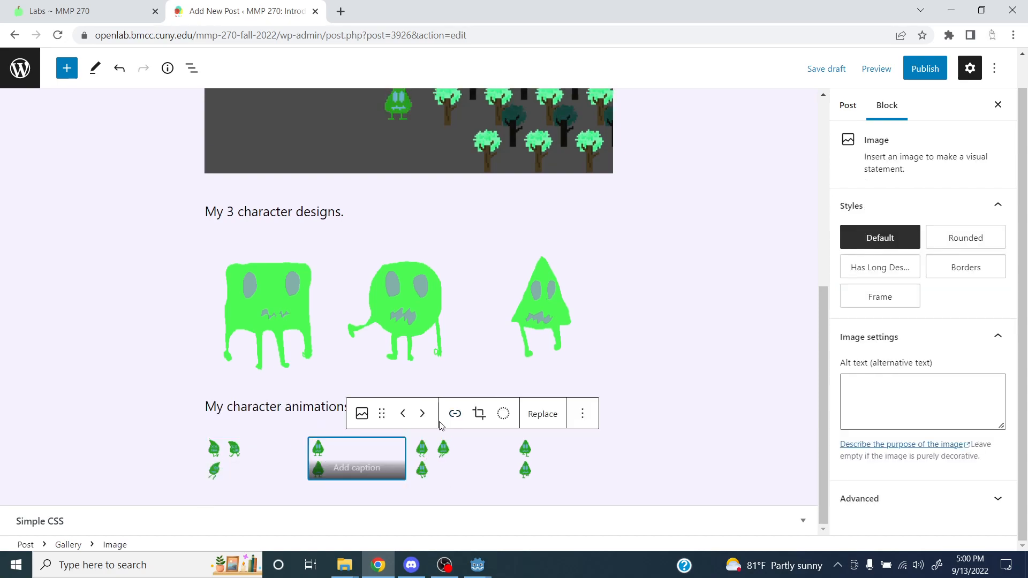
{"action": "left_click", "coordinate": [403, 414]}
{"action": "left_click", "coordinate": [245, 467]}
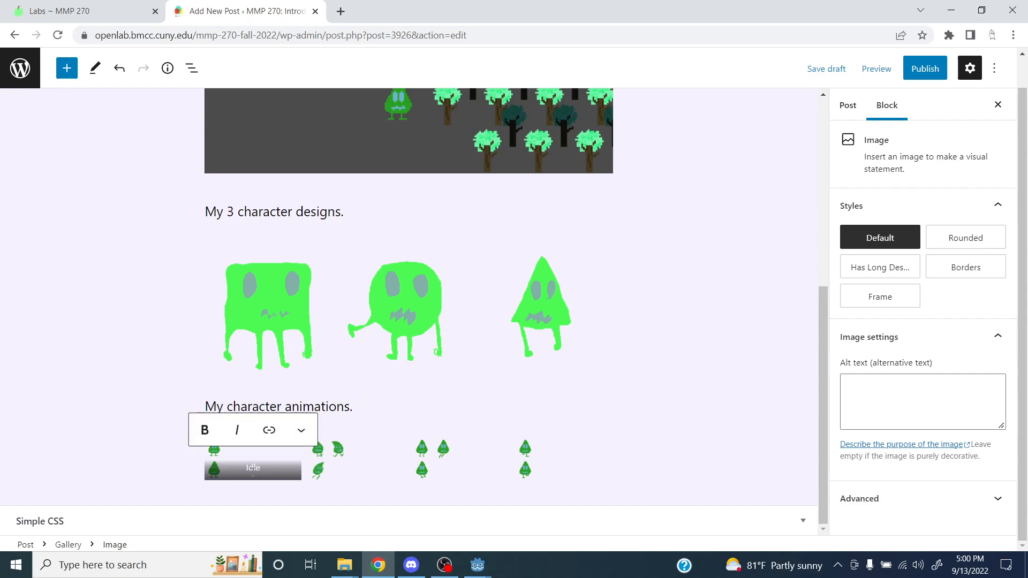
{"action": "left_click", "coordinate": [511, 465]}
{"action": "left_click", "coordinate": [525, 459]}
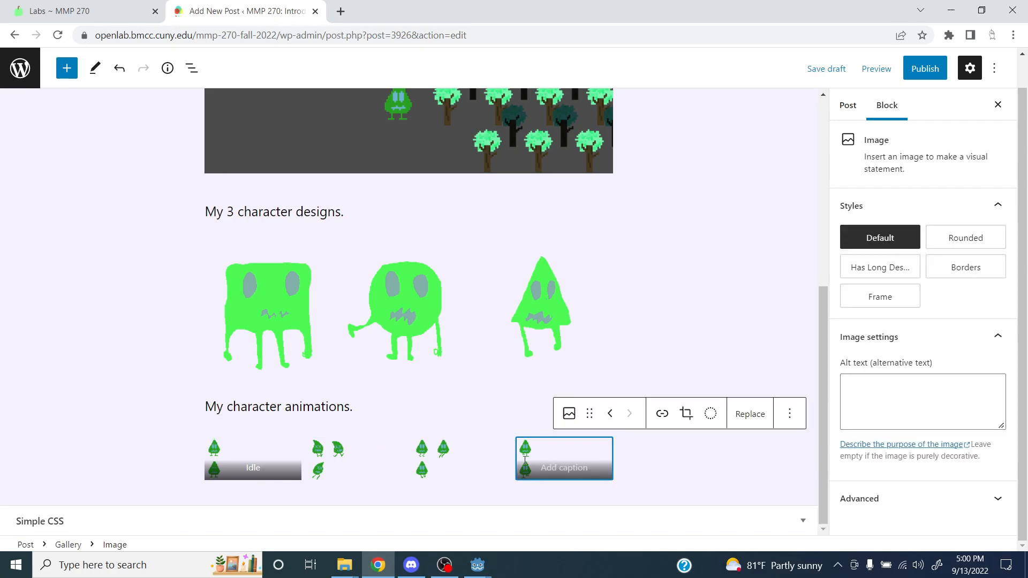
{"action": "left_click", "coordinate": [609, 413]}
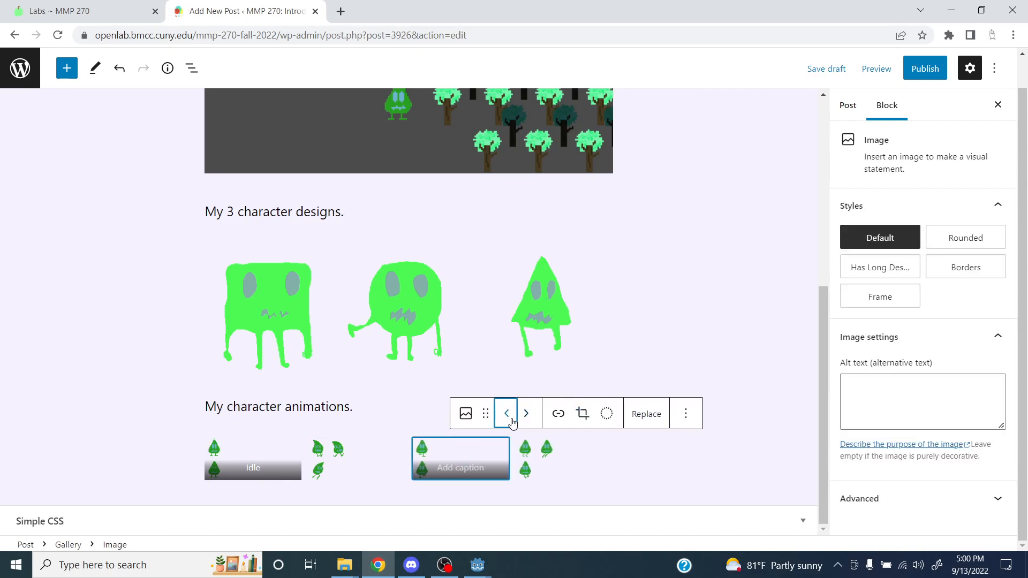
{"action": "left_click", "coordinate": [505, 413]}
Step: Caption the second image 'Walk', move the jump sheet to third and caption it 'Jump'
{"action": "left_click", "coordinate": [345, 468]}
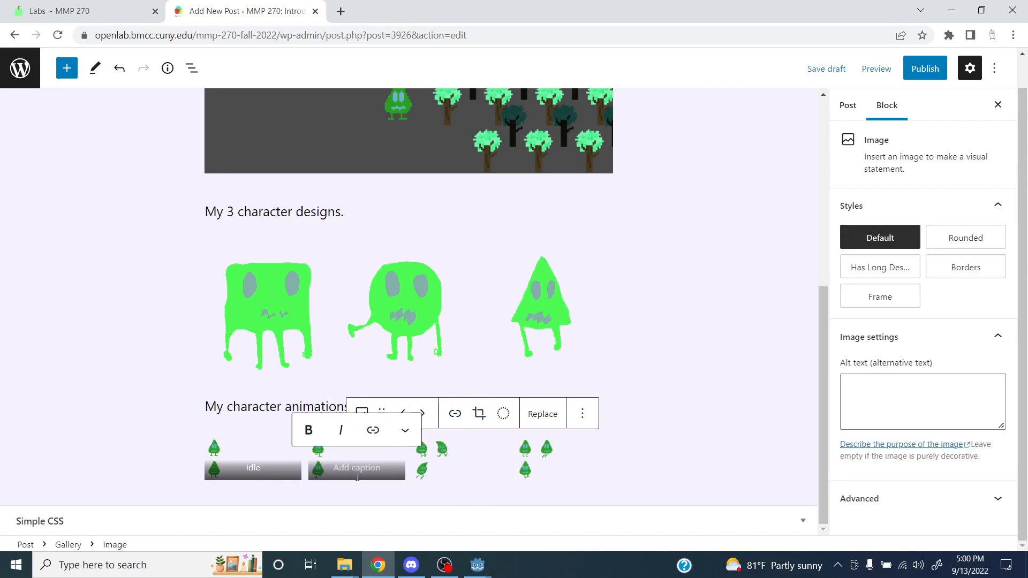
{"action": "type", "text": "Walk"}
{"action": "left_click", "coordinate": [530, 451]}
{"action": "left_click", "coordinate": [611, 414]}
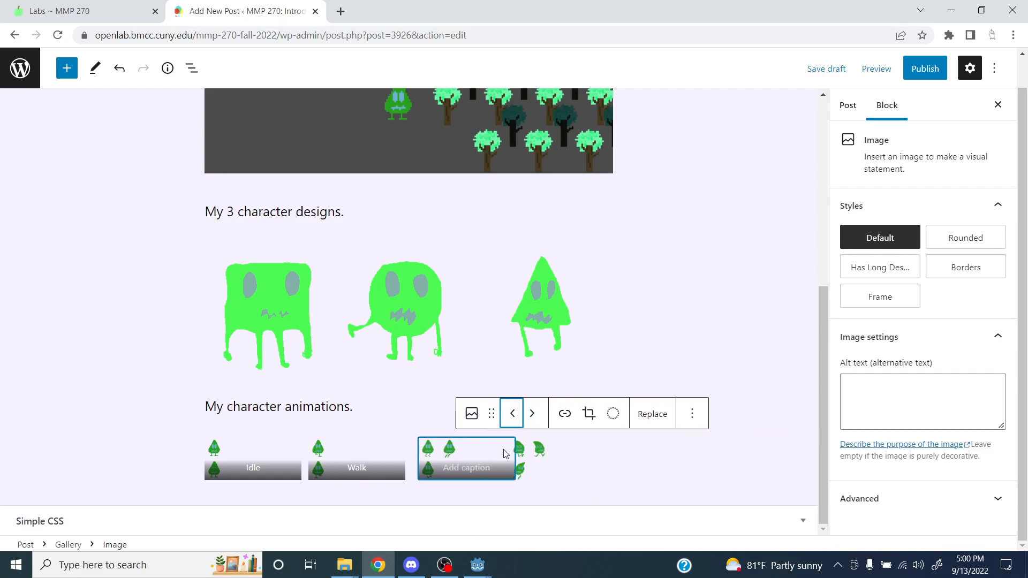
{"action": "left_click", "coordinate": [476, 468]}
{"action": "type", "text": "Jum"}
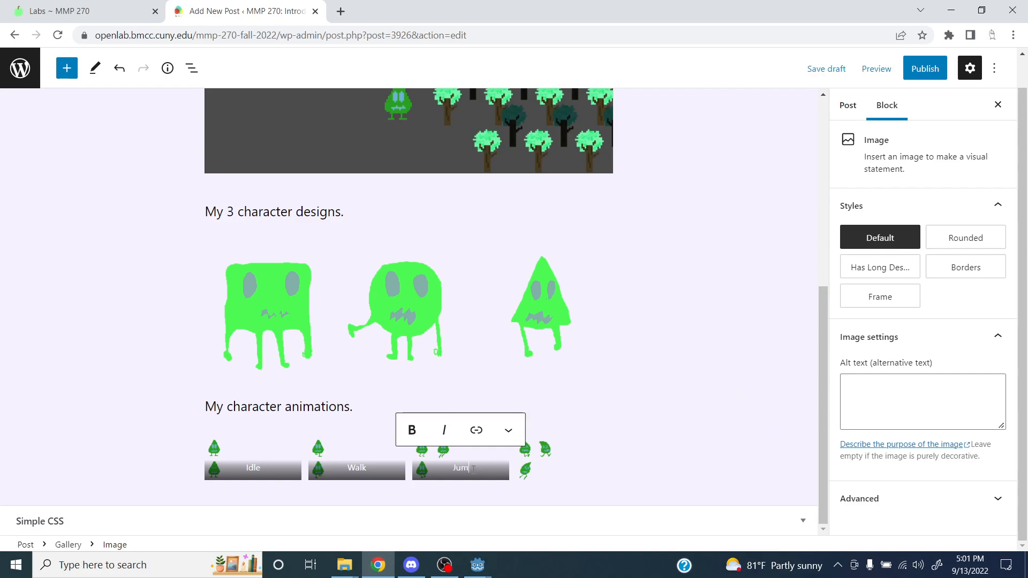
{"action": "type", "text": "p"}
Step: Caption the last sprite image 'Hit' and deselect the gallery
{"action": "left_click", "coordinate": [558, 475]}
{"action": "left_click", "coordinate": [544, 468]}
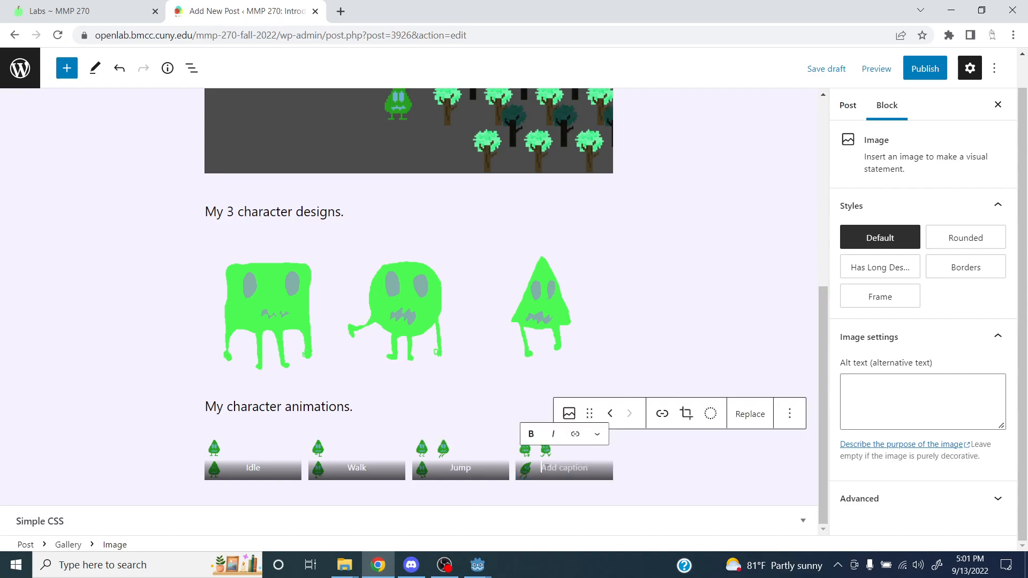
{"action": "type", "text": "Hit"}
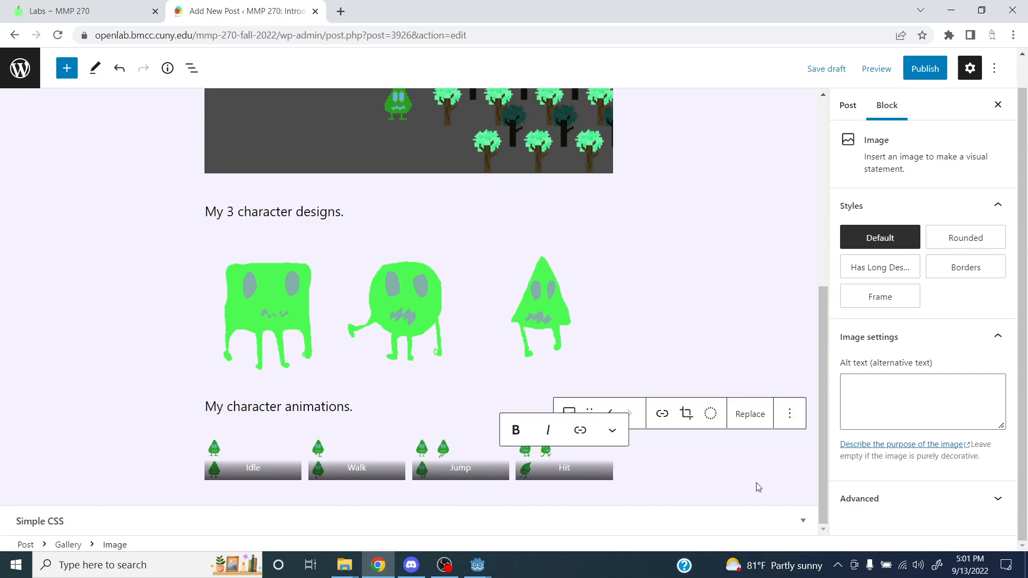
{"action": "left_click", "coordinate": [758, 487]}
{"action": "left_click", "coordinate": [873, 69]}
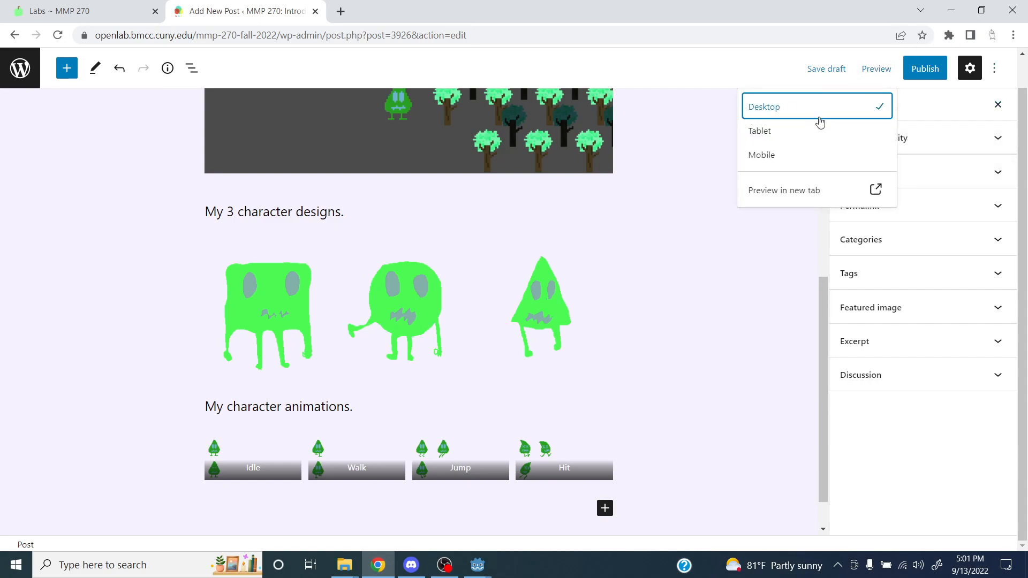
Step: Preview the My Game Character post in a new tab, scroll through it, then return to editing
{"action": "left_click", "coordinate": [766, 192]}
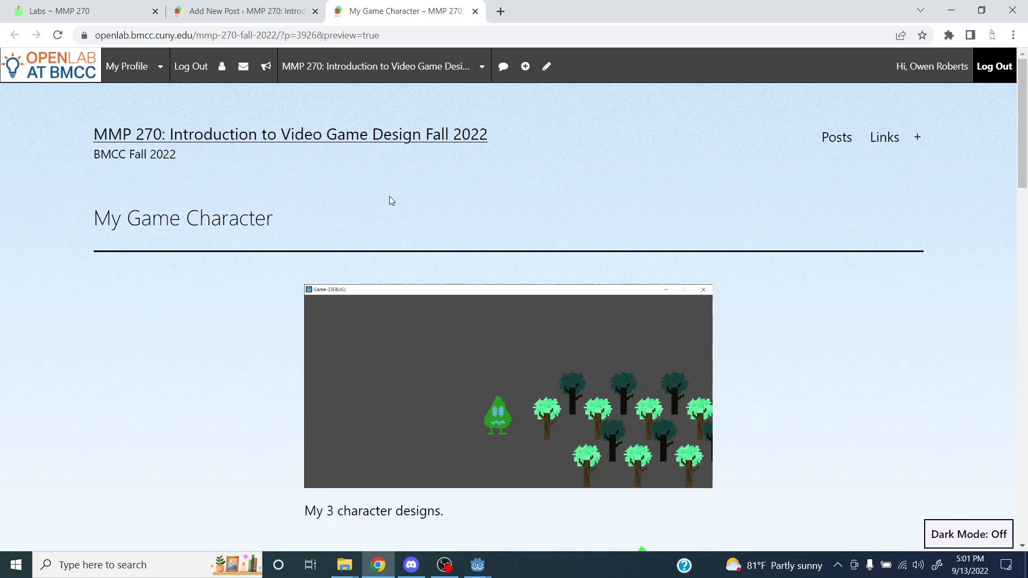
{"action": "scroll", "coordinate": [387, 200], "scroll_direction": "down", "scroll_amount": 4}
{"action": "scroll", "coordinate": [420, 201], "scroll_direction": "down", "scroll_amount": 6}
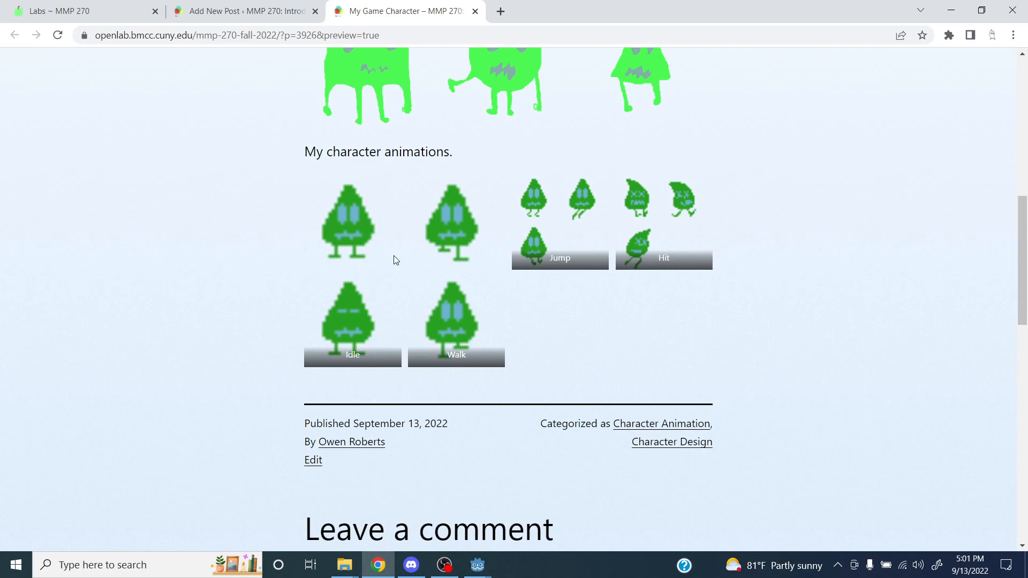
{"action": "scroll", "coordinate": [419, 267], "scroll_direction": "down", "scroll_amount": 3}
{"action": "scroll", "coordinate": [428, 257], "scroll_direction": "up", "scroll_amount": 15}
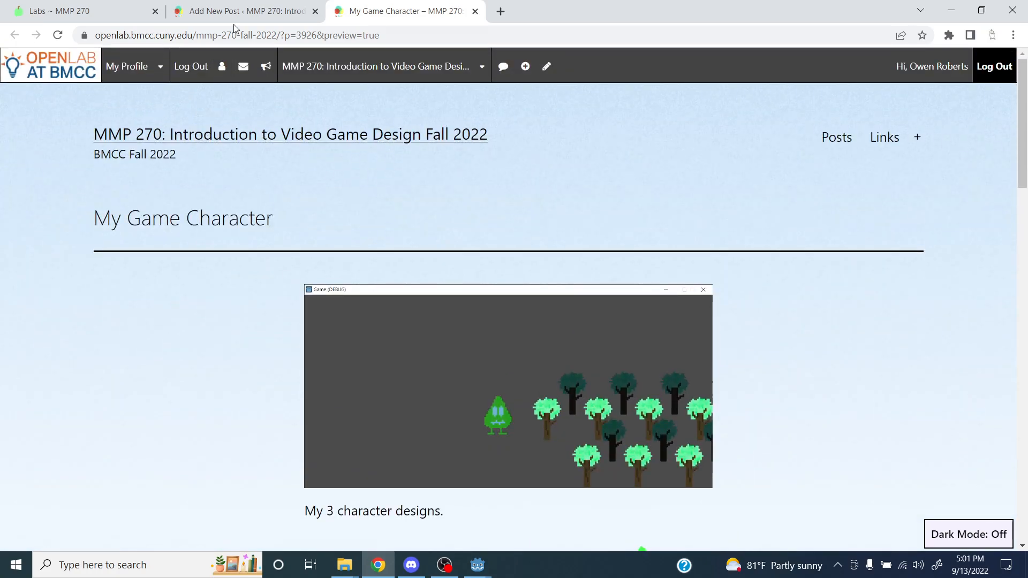
{"action": "left_click", "coordinate": [243, 11]}
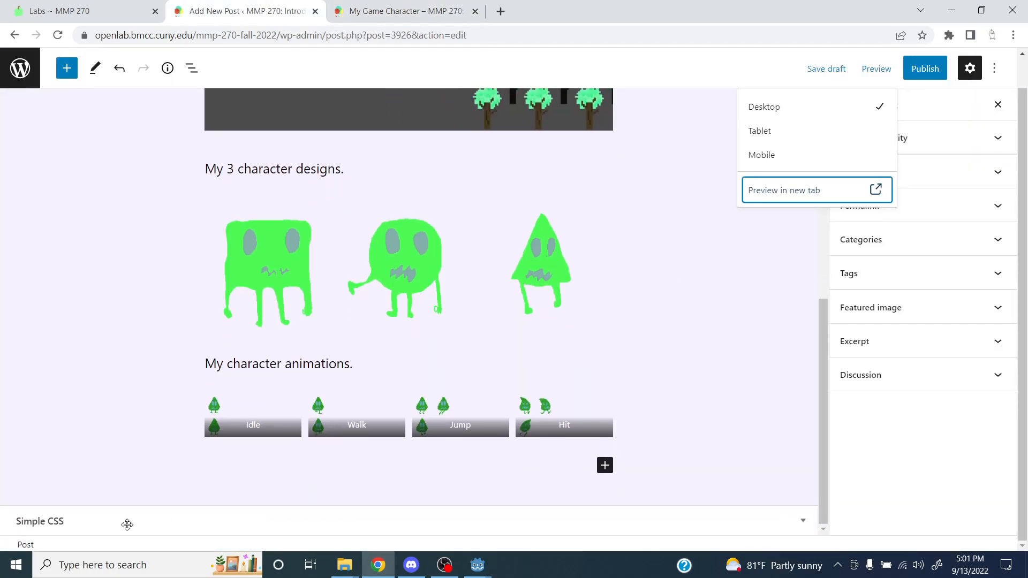
Step: Start an 'img {' rule in the Simple CSS box, then search 'css image rendering' in a new tab
{"action": "left_click", "coordinate": [90, 519]}
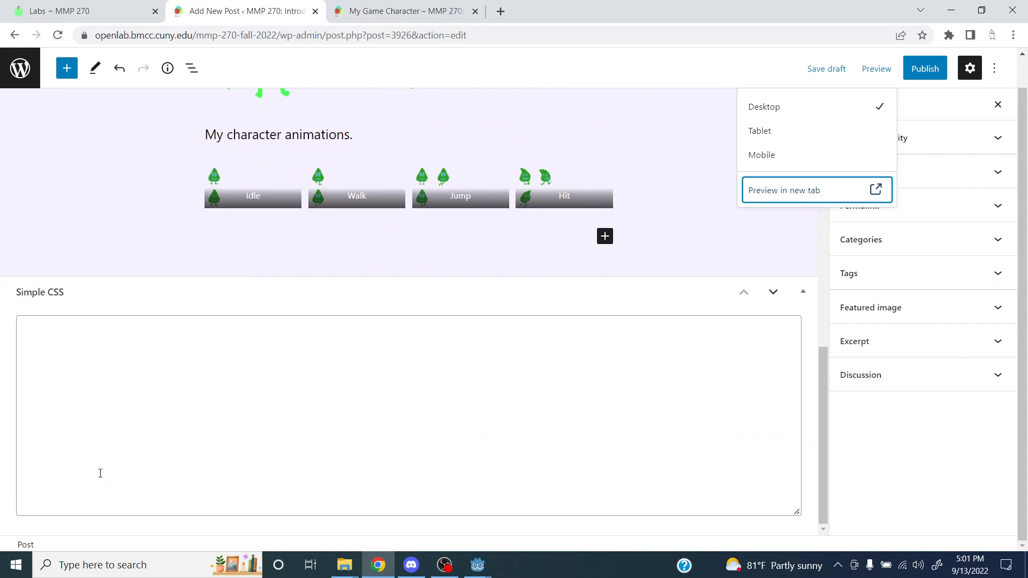
{"action": "left_click", "coordinate": [90, 514]}
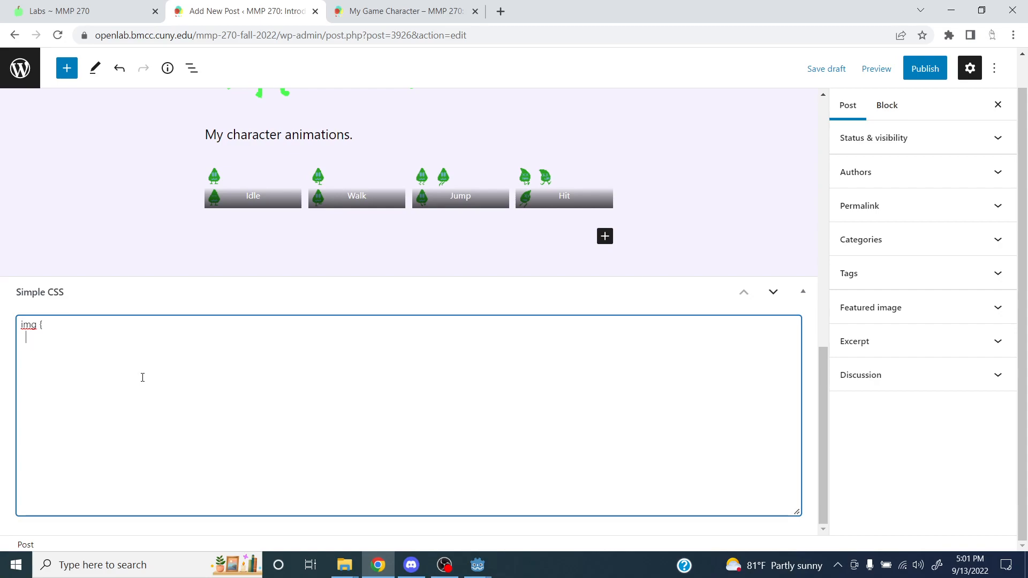
{"action": "key", "text": "ctrl+t"}
{"action": "type", "text": "css"}
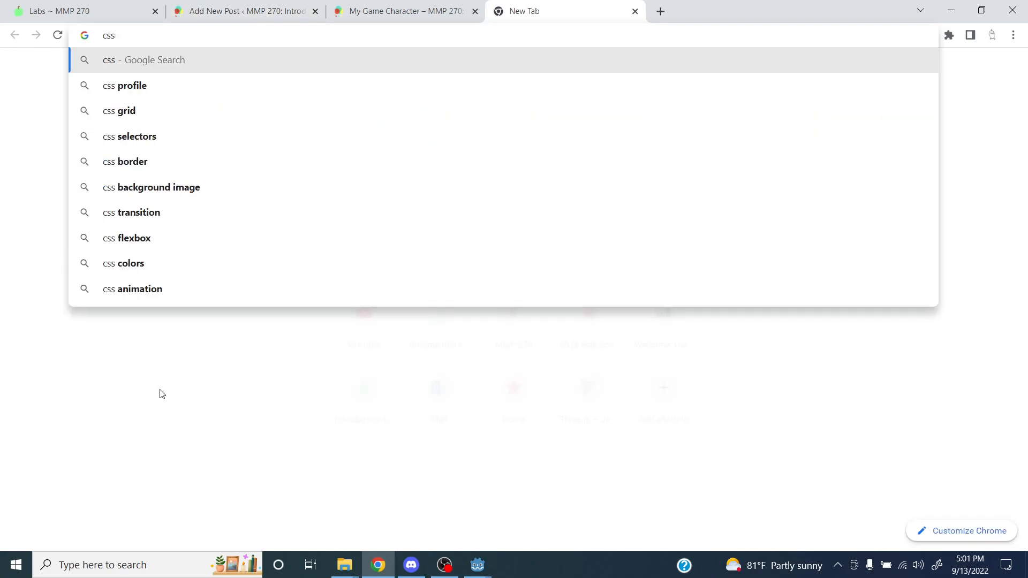
{"action": "type", "text": " image rendering"}
Step: Open MDN's image-rendering reference and copy its 'image-rendering: pixelated;' demo line
{"action": "key", "text": "Return"}
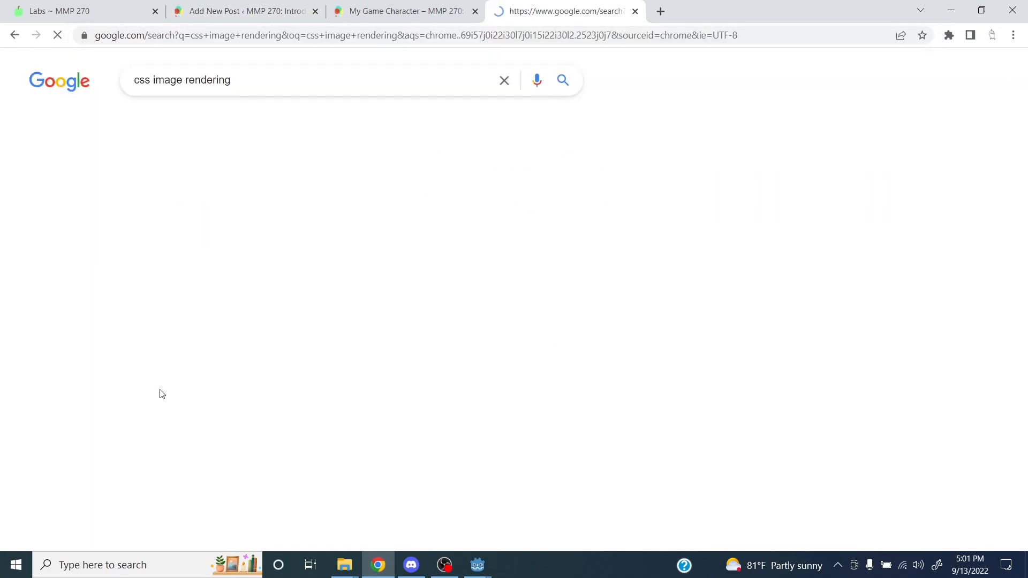
{"action": "left_click", "coordinate": [244, 194]}
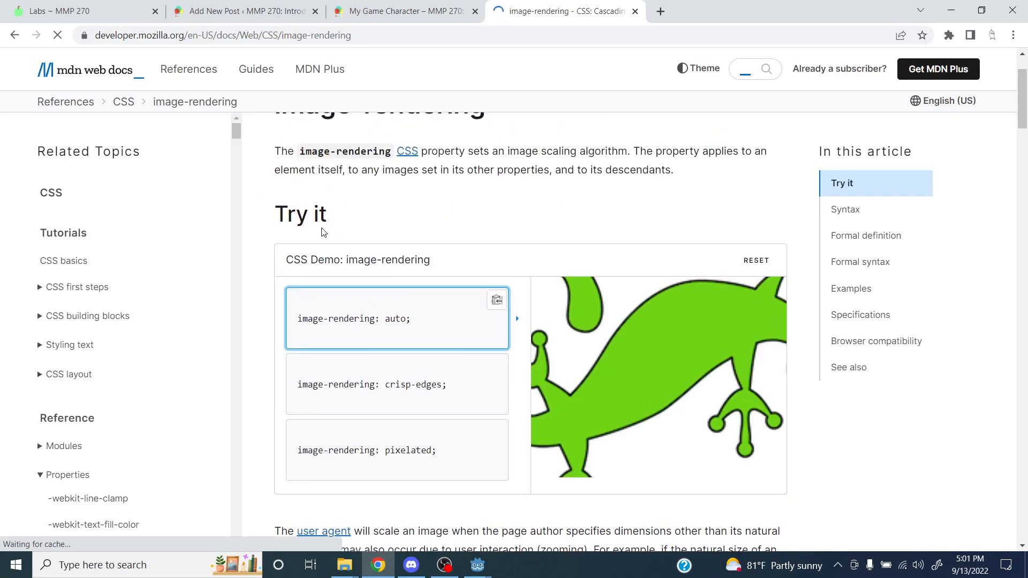
{"action": "scroll", "coordinate": [375, 289], "scroll_direction": "down", "scroll_amount": 3}
{"action": "left_click", "coordinate": [389, 379]}
{"action": "triple_click", "coordinate": [342, 374]}
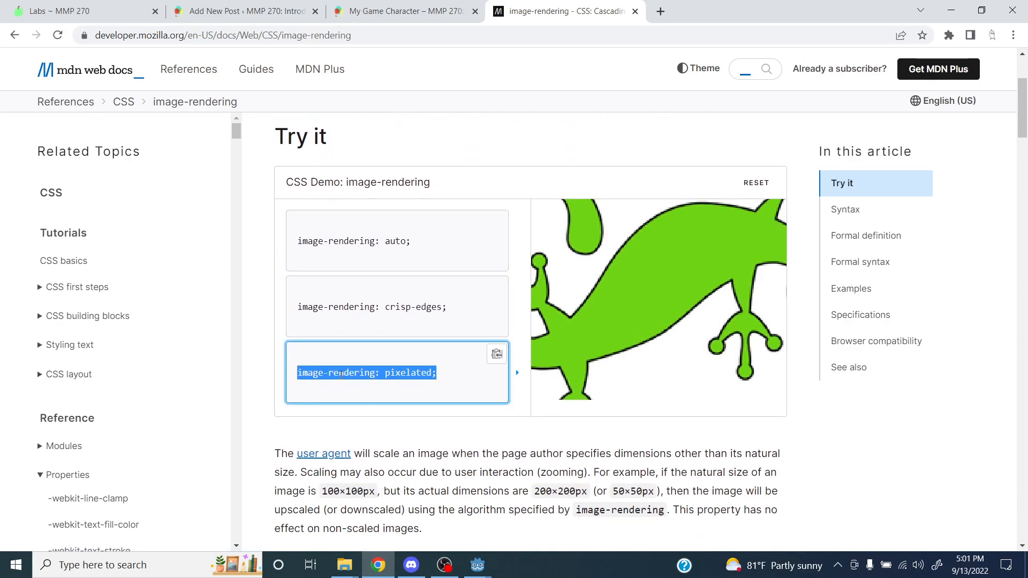
{"action": "key", "text": "ctrl+c"}
Step: Paste 'image-rendering: pixelated;' into the img rule and check the crisp pixel-art in a preview tab
{"action": "left_click", "coordinate": [247, 10]}
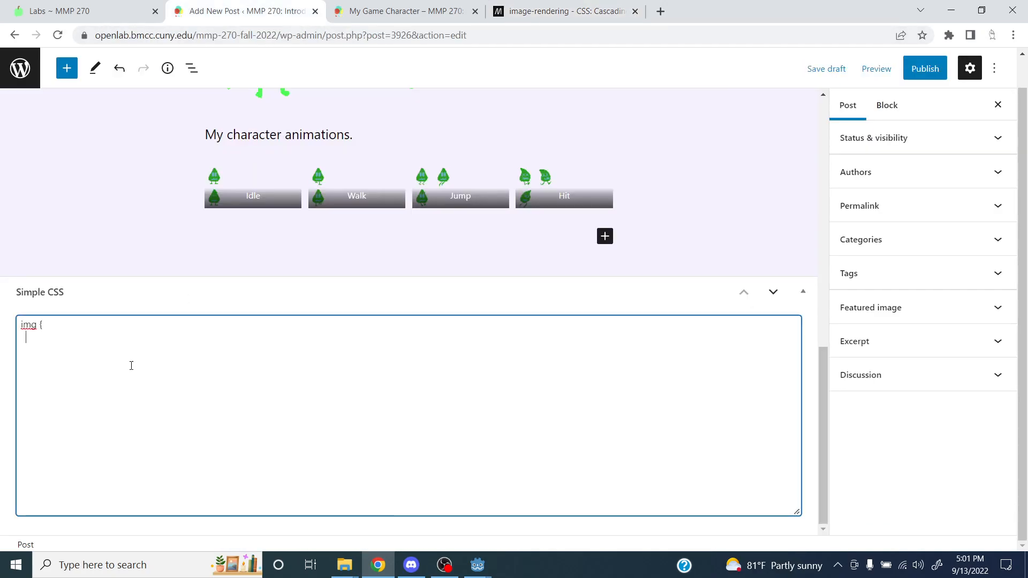
{"action": "key", "text": "ctrl+v"}
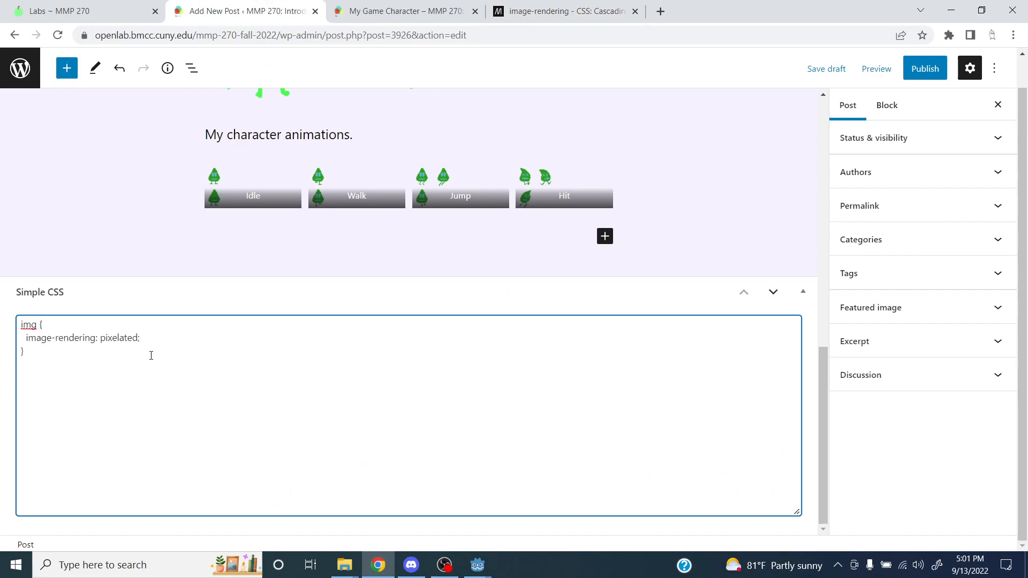
{"action": "left_click", "coordinate": [895, 70]}
{"action": "left_click", "coordinate": [828, 185]}
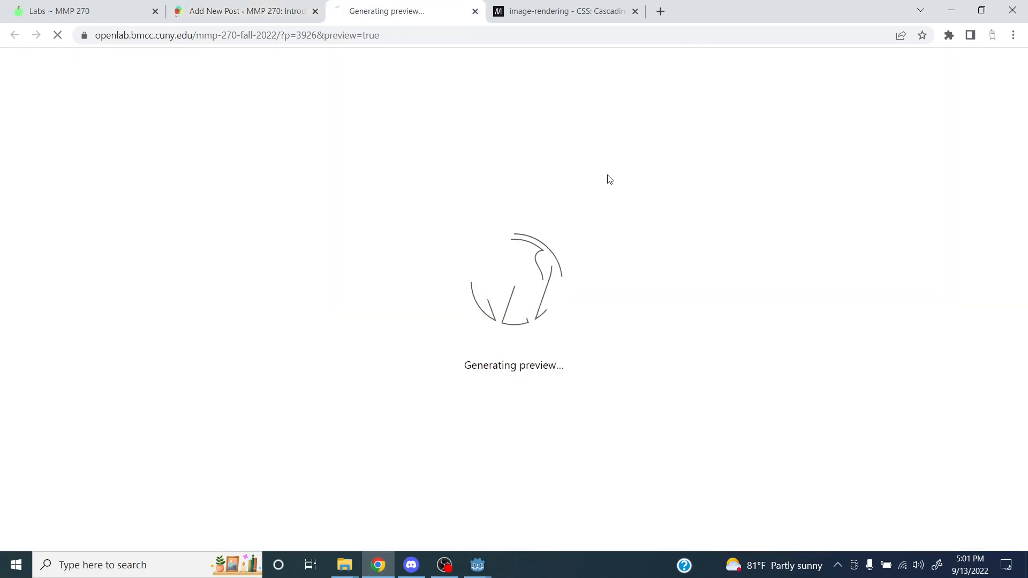
{"action": "scroll", "coordinate": [562, 217], "scroll_direction": "down", "scroll_amount": 4}
{"action": "scroll", "coordinate": [562, 217], "scroll_direction": "down", "scroll_amount": 3}
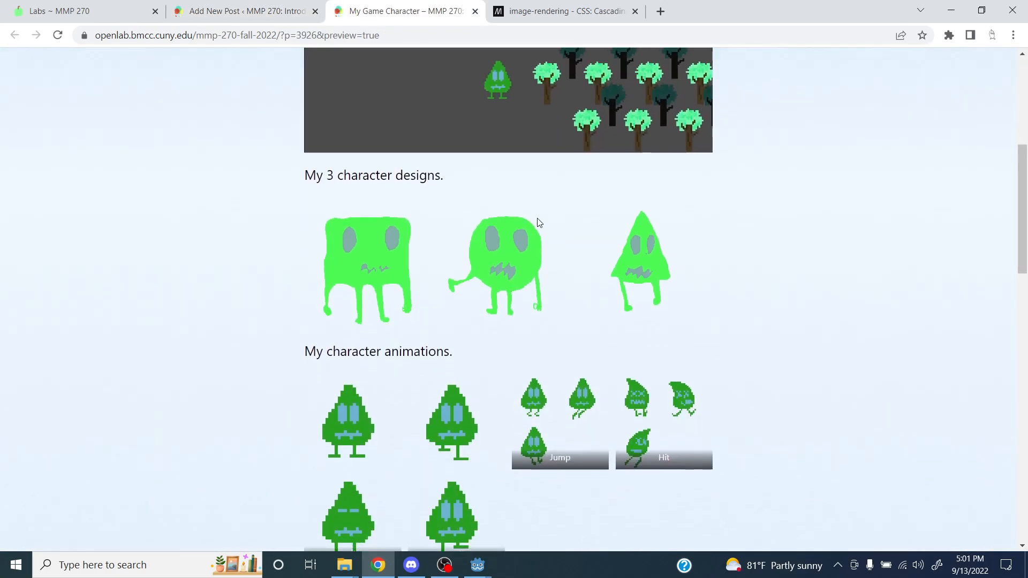
{"action": "scroll", "coordinate": [511, 212], "scroll_direction": "down", "scroll_amount": 3}
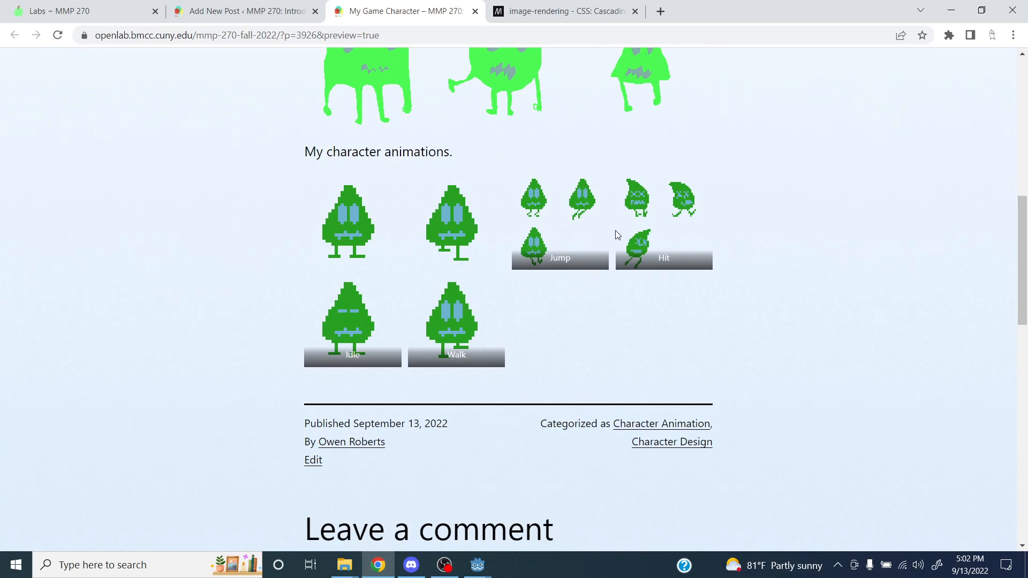
{"action": "scroll", "coordinate": [617, 235], "scroll_direction": "down", "scroll_amount": 3}
{"action": "scroll", "coordinate": [610, 245], "scroll_direction": "up", "scroll_amount": 8}
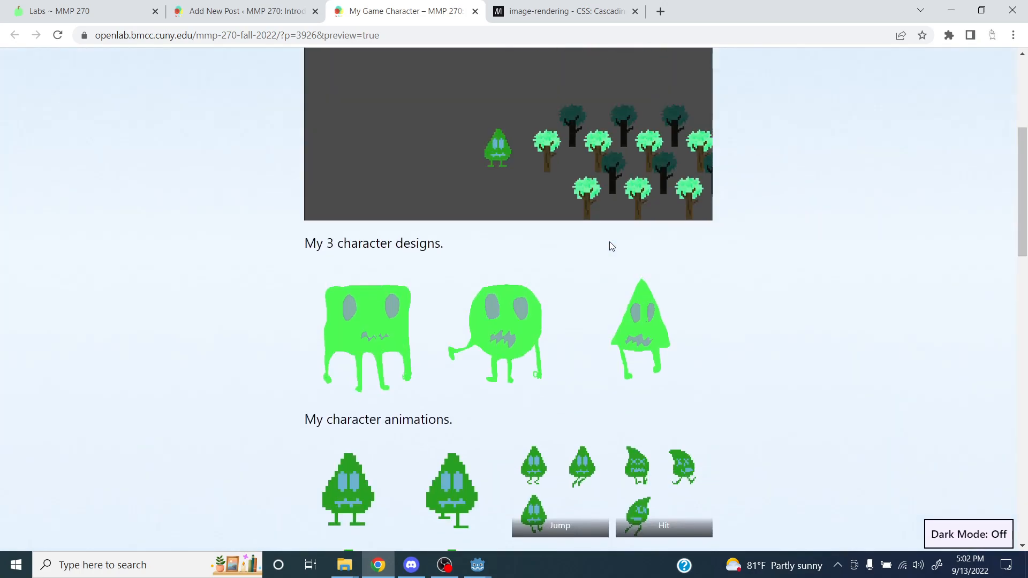
{"action": "scroll", "coordinate": [609, 246], "scroll_direction": "down", "scroll_amount": 5}
{"action": "scroll", "coordinate": [609, 252], "scroll_direction": "down", "scroll_amount": 1}
Step: Back in the editor, select and copy the whole custom CSS img rule
{"action": "left_click", "coordinate": [251, 11]}
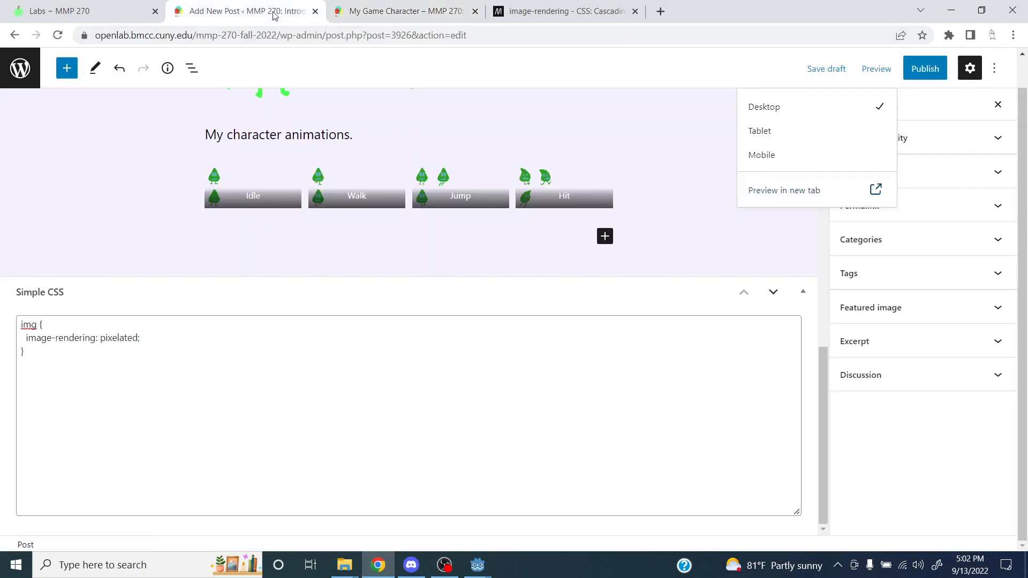
{"action": "left_click", "coordinate": [36, 324]}
{"action": "key", "text": "ctrl+a"}
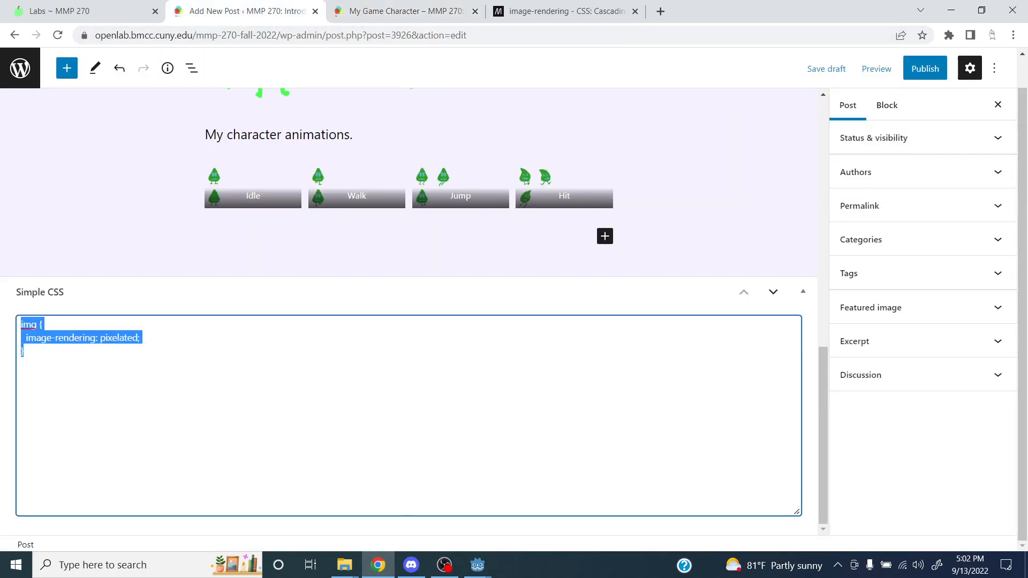
{"action": "left_click", "coordinate": [411, 565]}
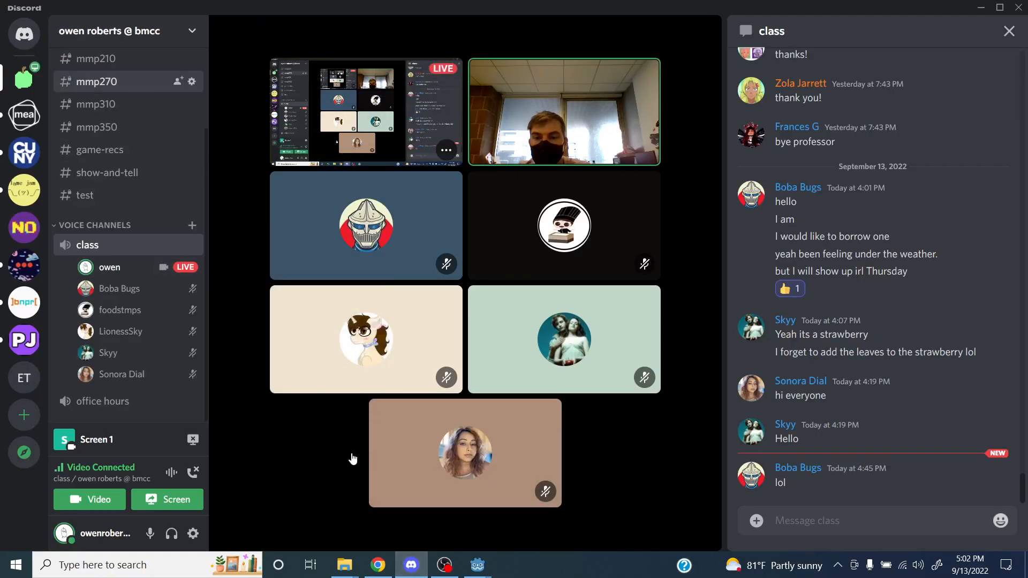
Step: Send the img rule with a '/* css pixelated images */' comment as a code block in #mmp270
{"action": "key", "text": "ctrl+b"}
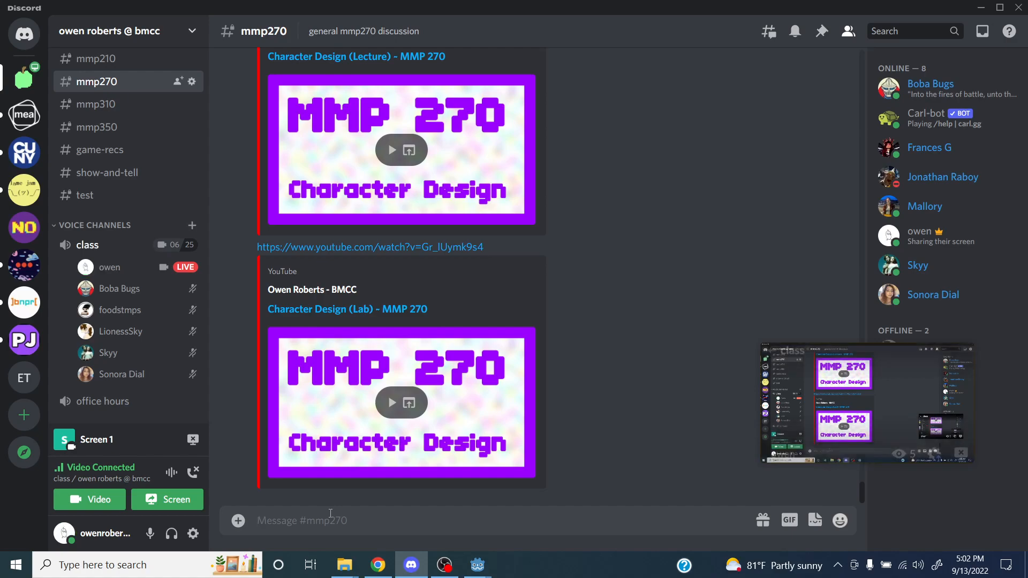
{"action": "type", "text": "```"}
{"action": "key", "text": "shift+Return"}
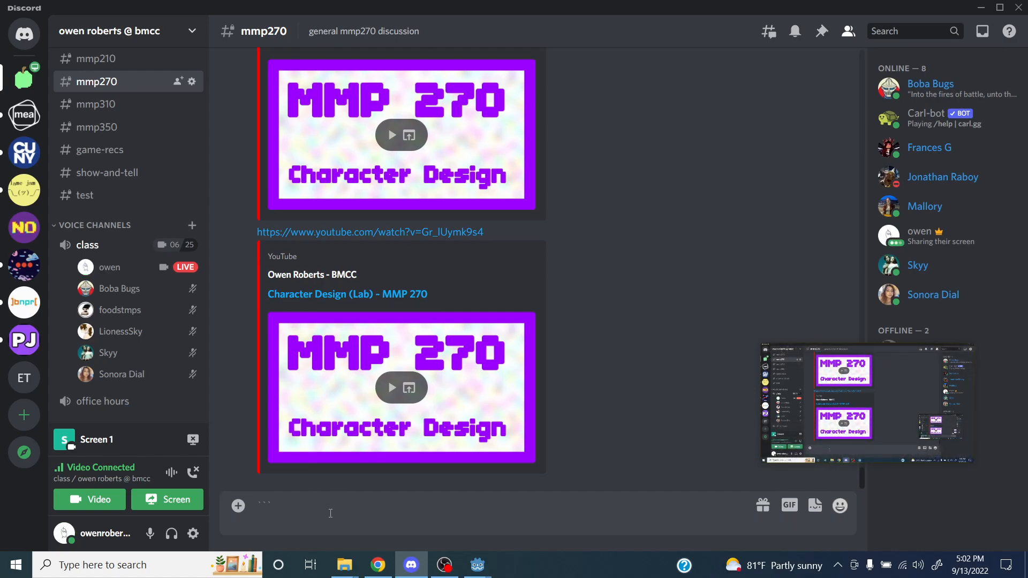
{"action": "type", "text": "/* css pixelated images */"}
{"action": "key", "text": "shift+Return"}
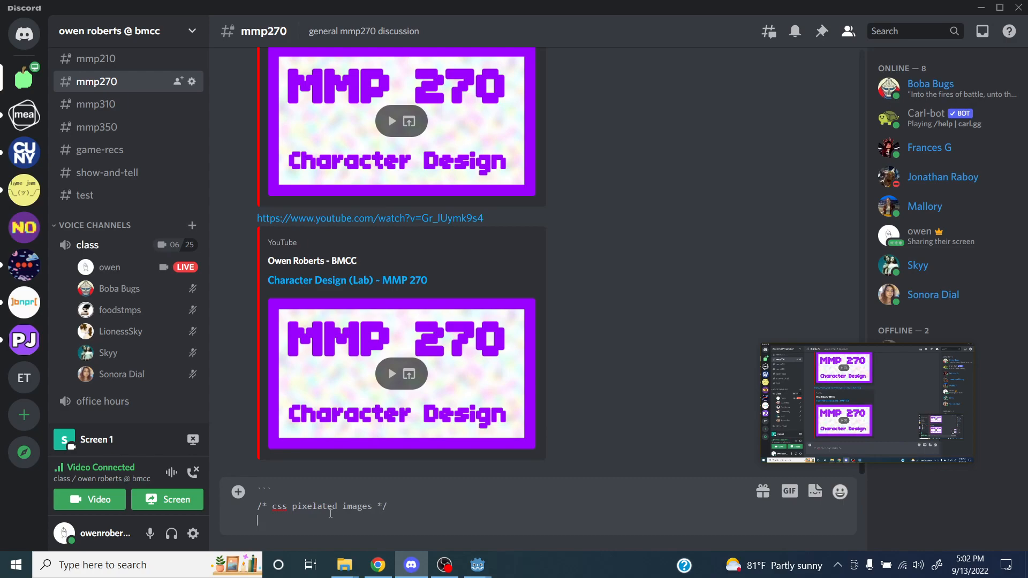
{"action": "key", "text": "ctrl+v"}
{"action": "key", "text": "shift+Return"}
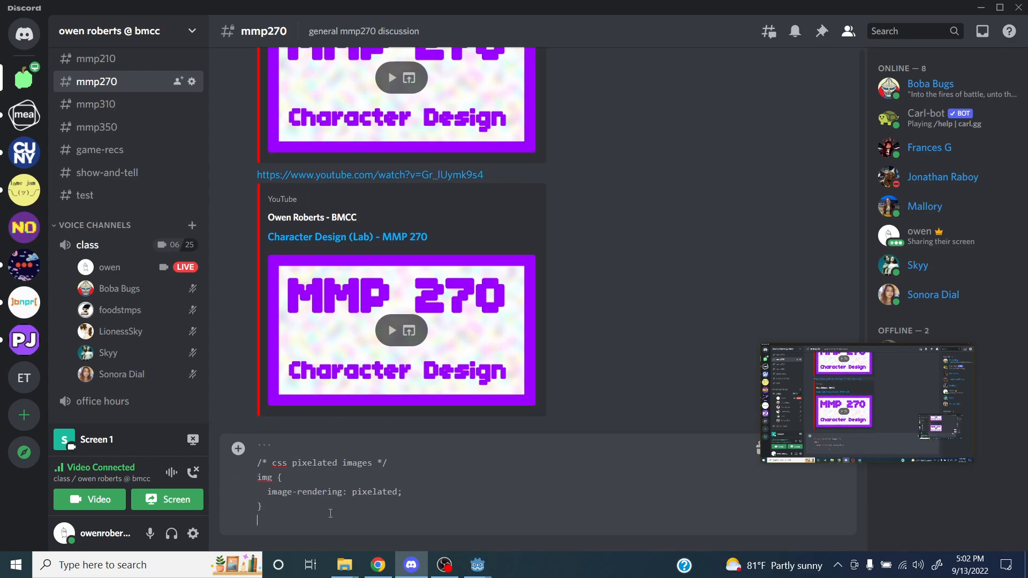
{"action": "key", "text": "Return"}
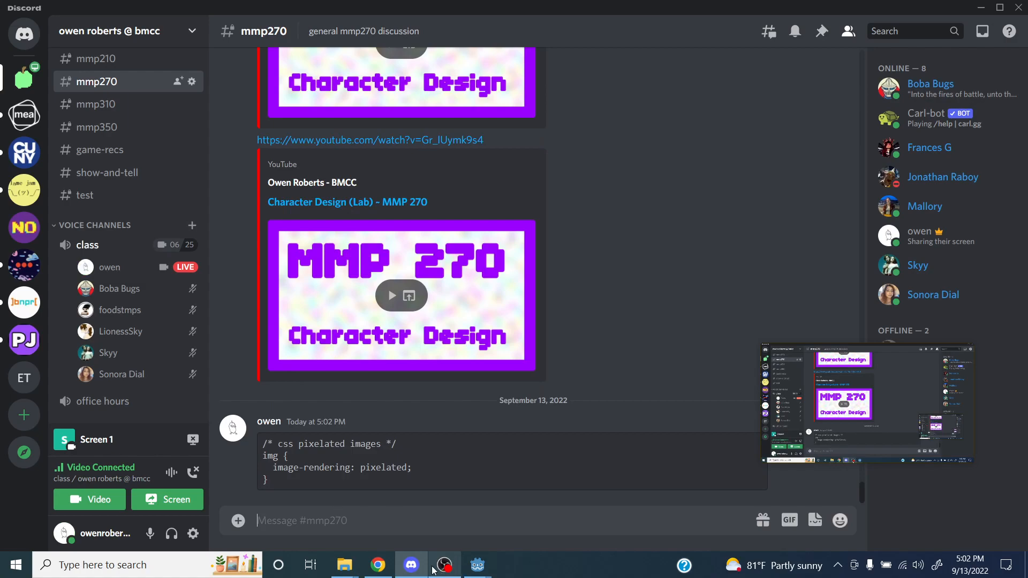
{"action": "left_click", "coordinate": [378, 565]}
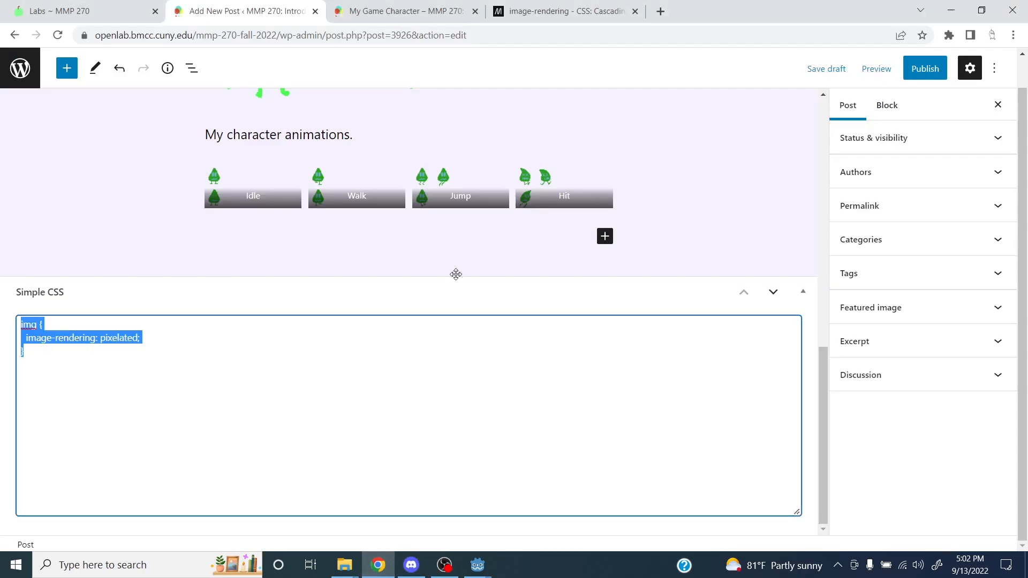
Step: Publish the My Game Character post and scroll through the live post page
{"action": "left_click", "coordinate": [934, 74]}
{"action": "left_click", "coordinate": [919, 126]}
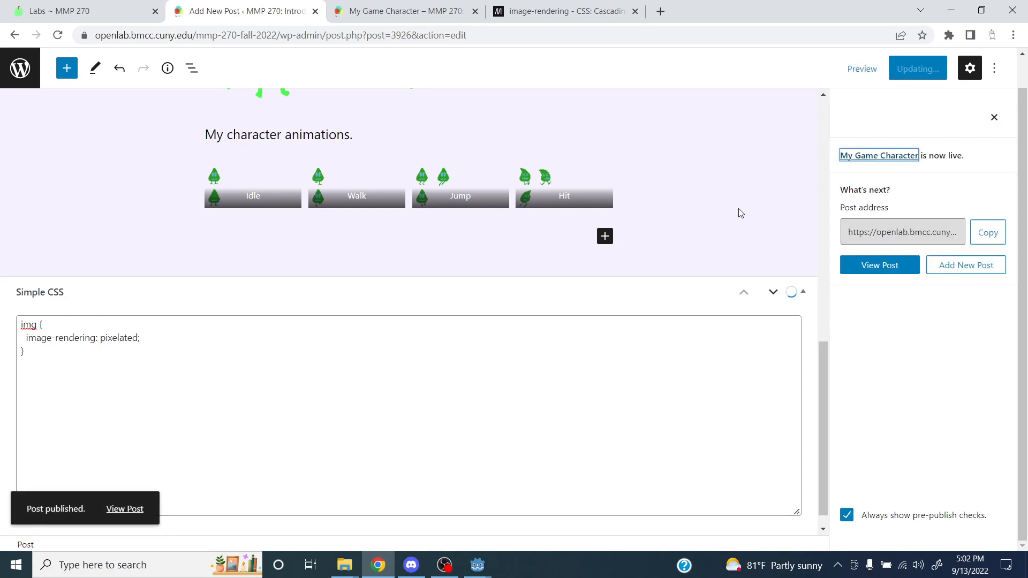
{"action": "left_click", "coordinate": [878, 266]}
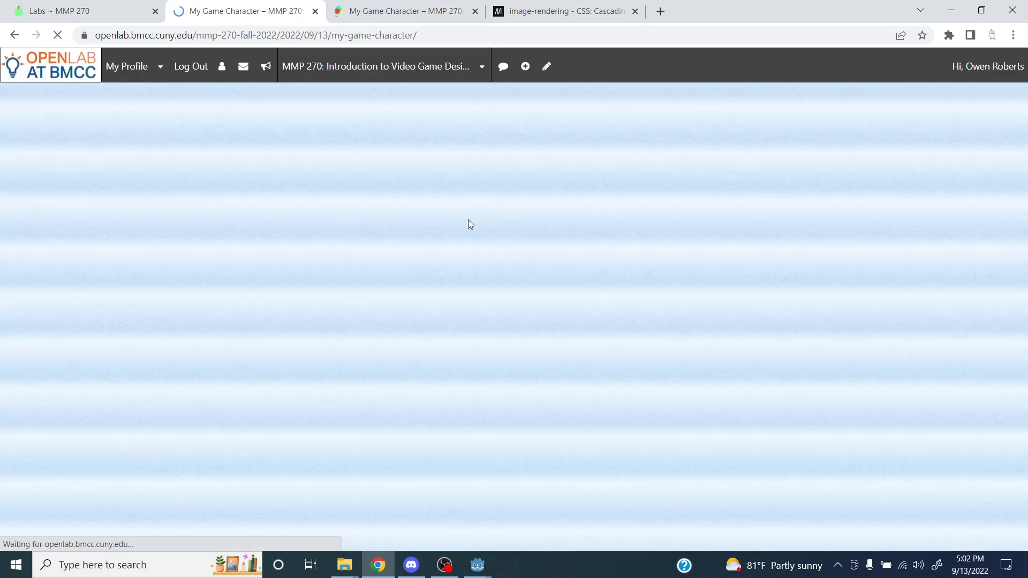
{"action": "scroll", "coordinate": [230, 271], "scroll_direction": "down", "scroll_amount": 13}
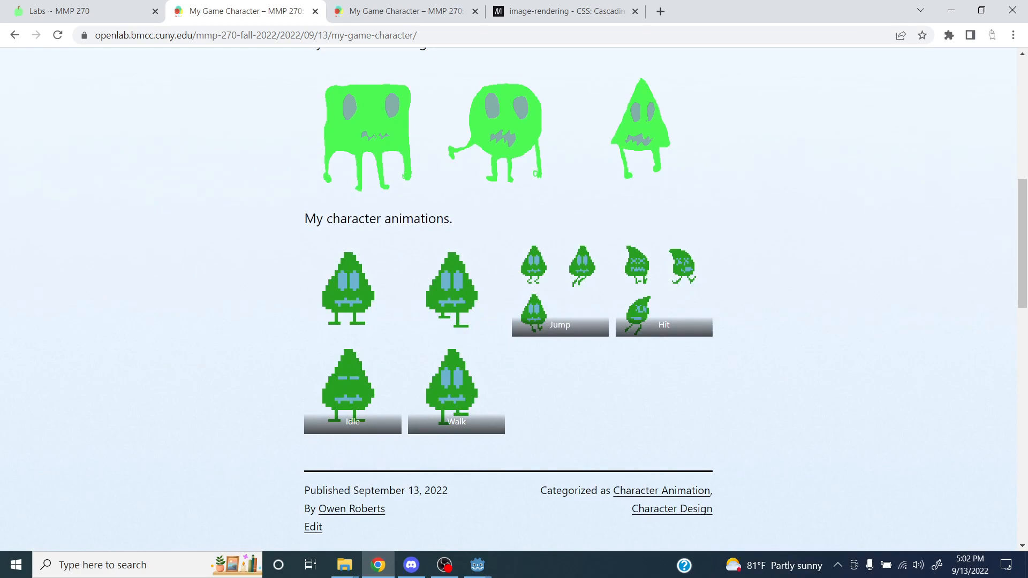
{"action": "scroll", "coordinate": [191, 260], "scroll_direction": "down", "scroll_amount": 9}
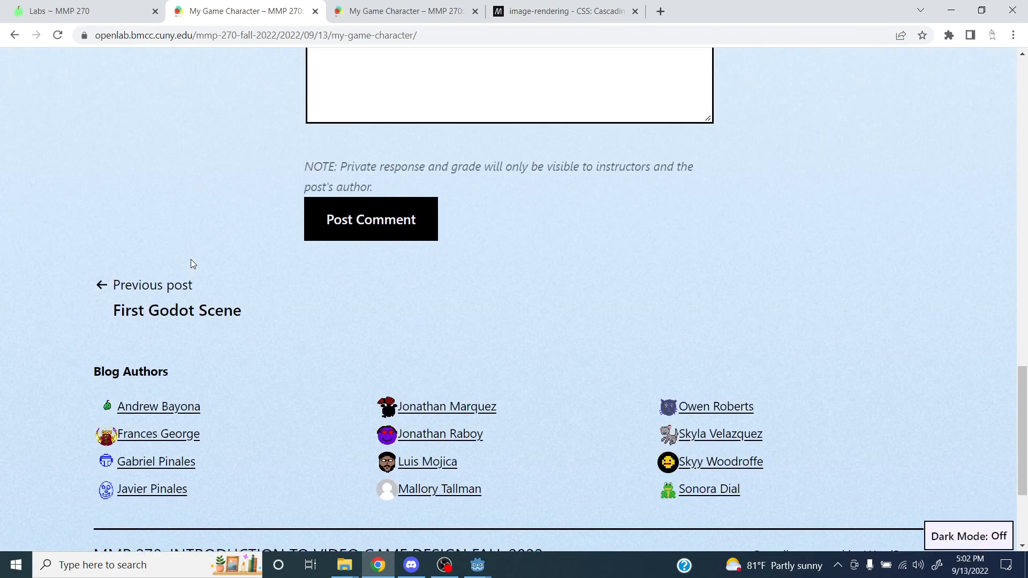
{"action": "scroll", "coordinate": [191, 261], "scroll_direction": "up", "scroll_amount": 18}
{"action": "scroll", "coordinate": [195, 264], "scroll_direction": "up", "scroll_amount": 5}
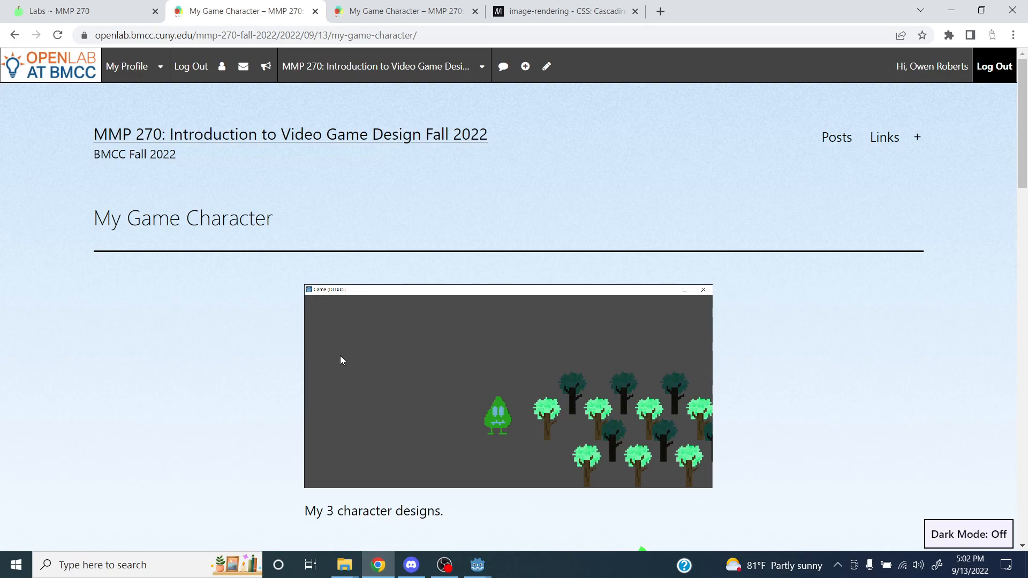
{"action": "left_click", "coordinate": [86, 11]}
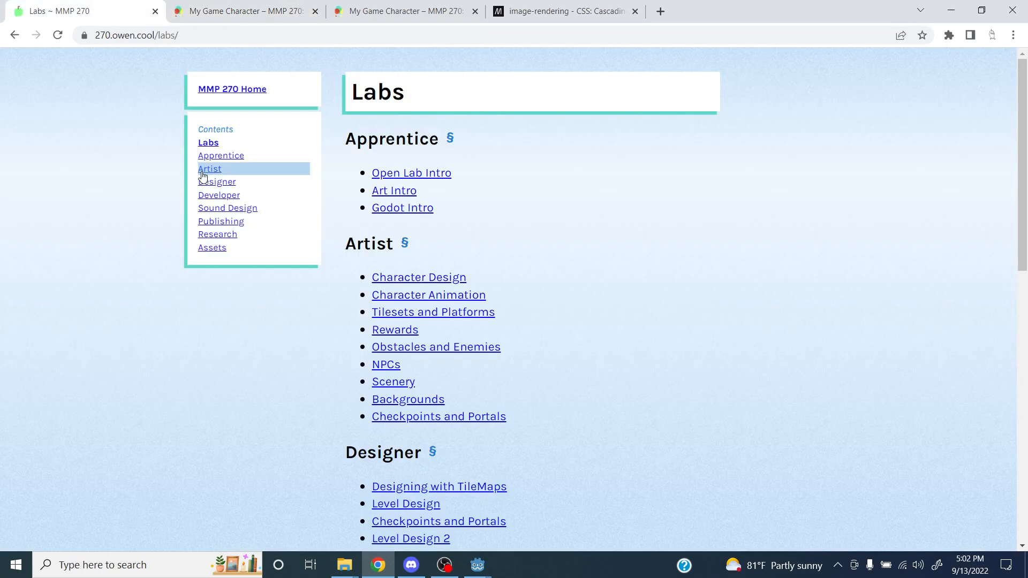
Step: Open the MMP 270 course Schedule and scroll to the Week 2 Character assignment
{"action": "left_click", "coordinate": [263, 91]}
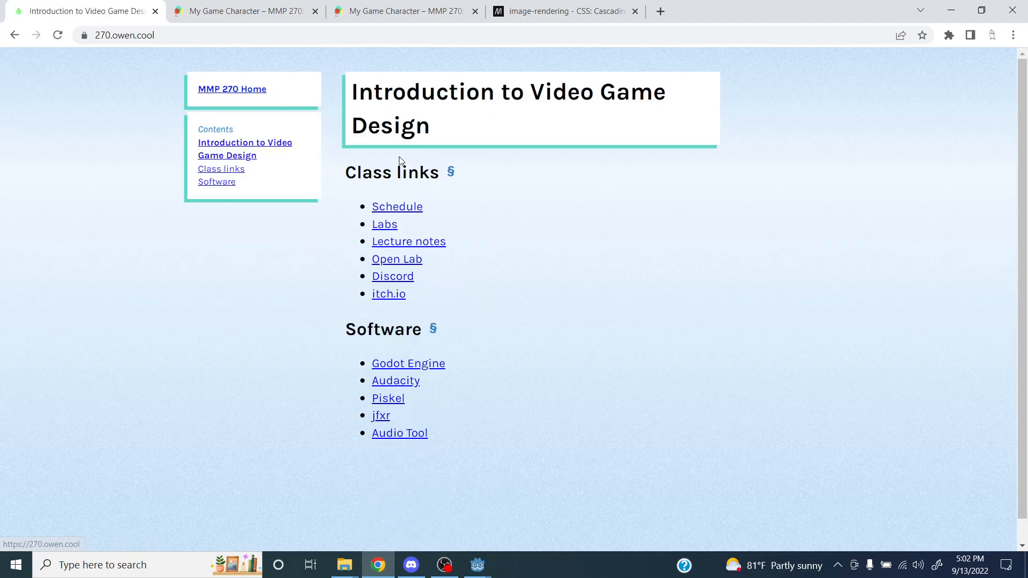
{"action": "left_click", "coordinate": [393, 213]}
{"action": "scroll", "coordinate": [466, 209], "scroll_direction": "down", "scroll_amount": 5}
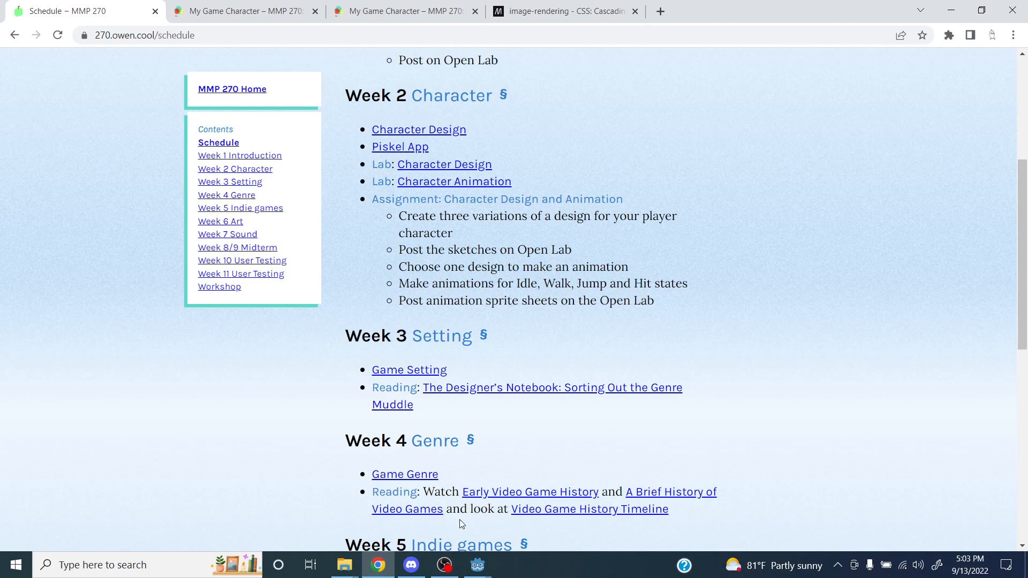
{"action": "left_click", "coordinate": [410, 563]}
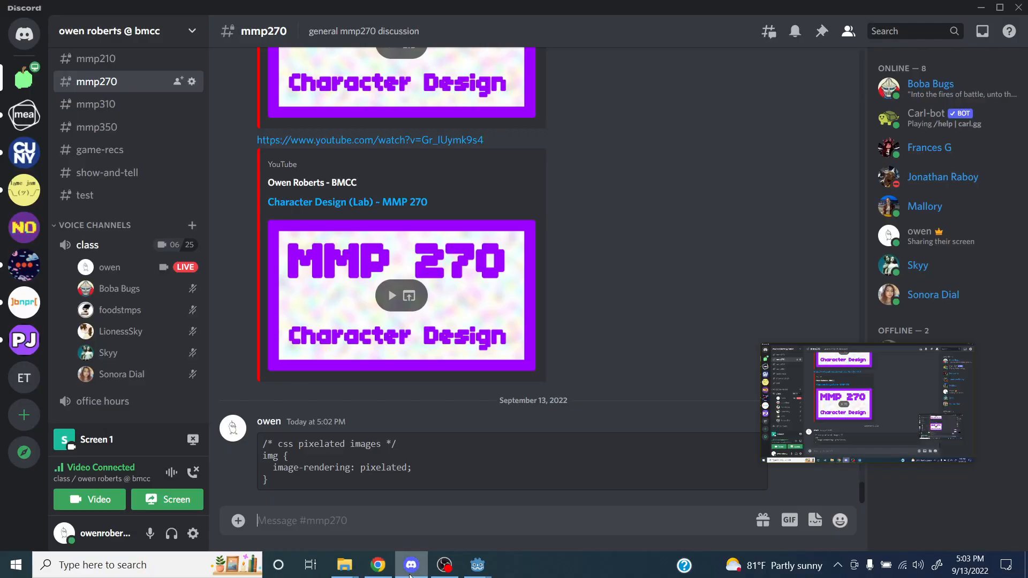
{"action": "left_click", "coordinate": [449, 563]}
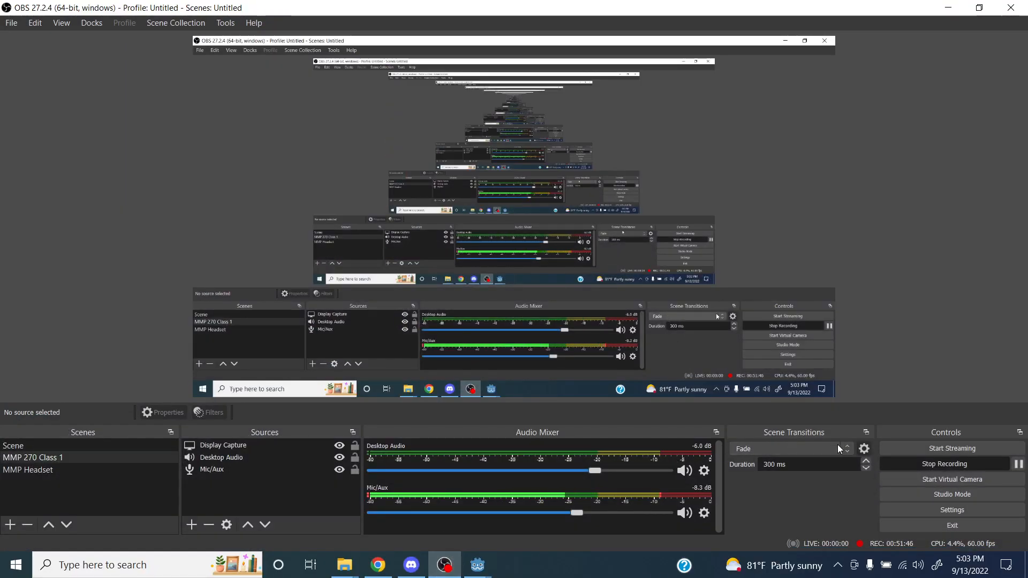